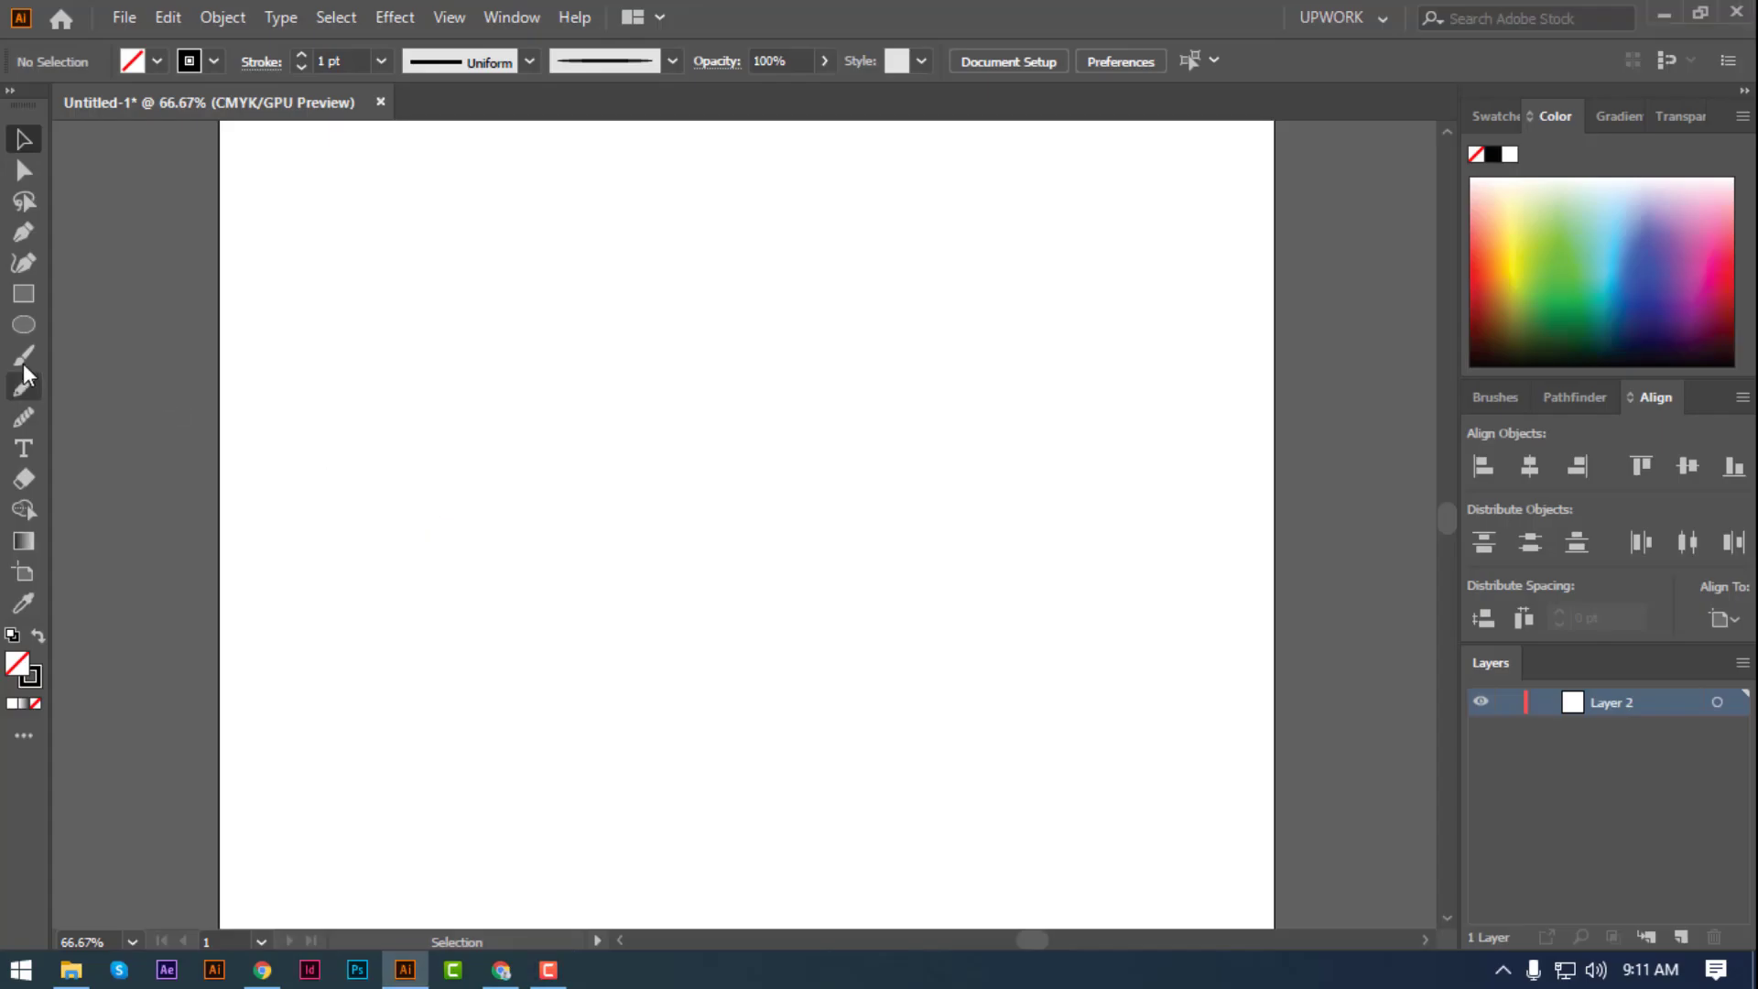
- Choose the Ellipse tool to get the ellipse size dialog (325 pt width and height)
{"action": "left_click", "coordinate": [24, 324]}
- Draw a 450 pt circle and move it toward the page centre
{"action": "left_click", "coordinate": [809, 384]}
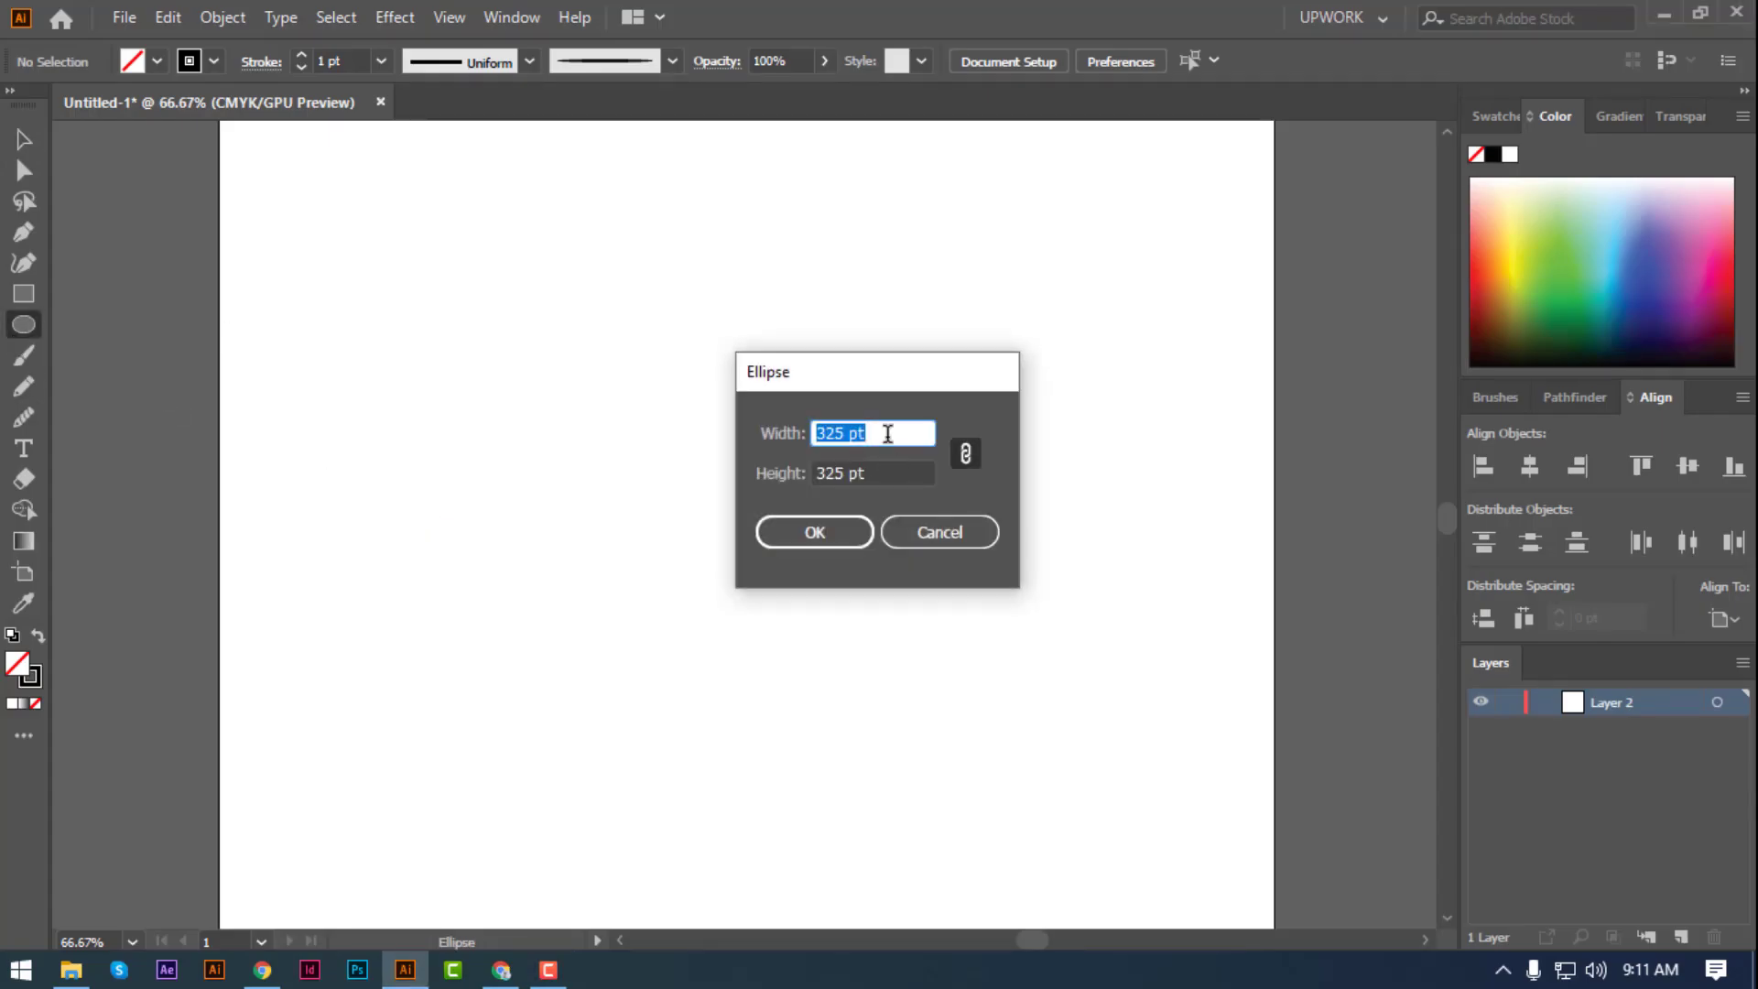
{"action": "type", "text": "450"}
{"action": "left_click", "coordinate": [827, 535]}
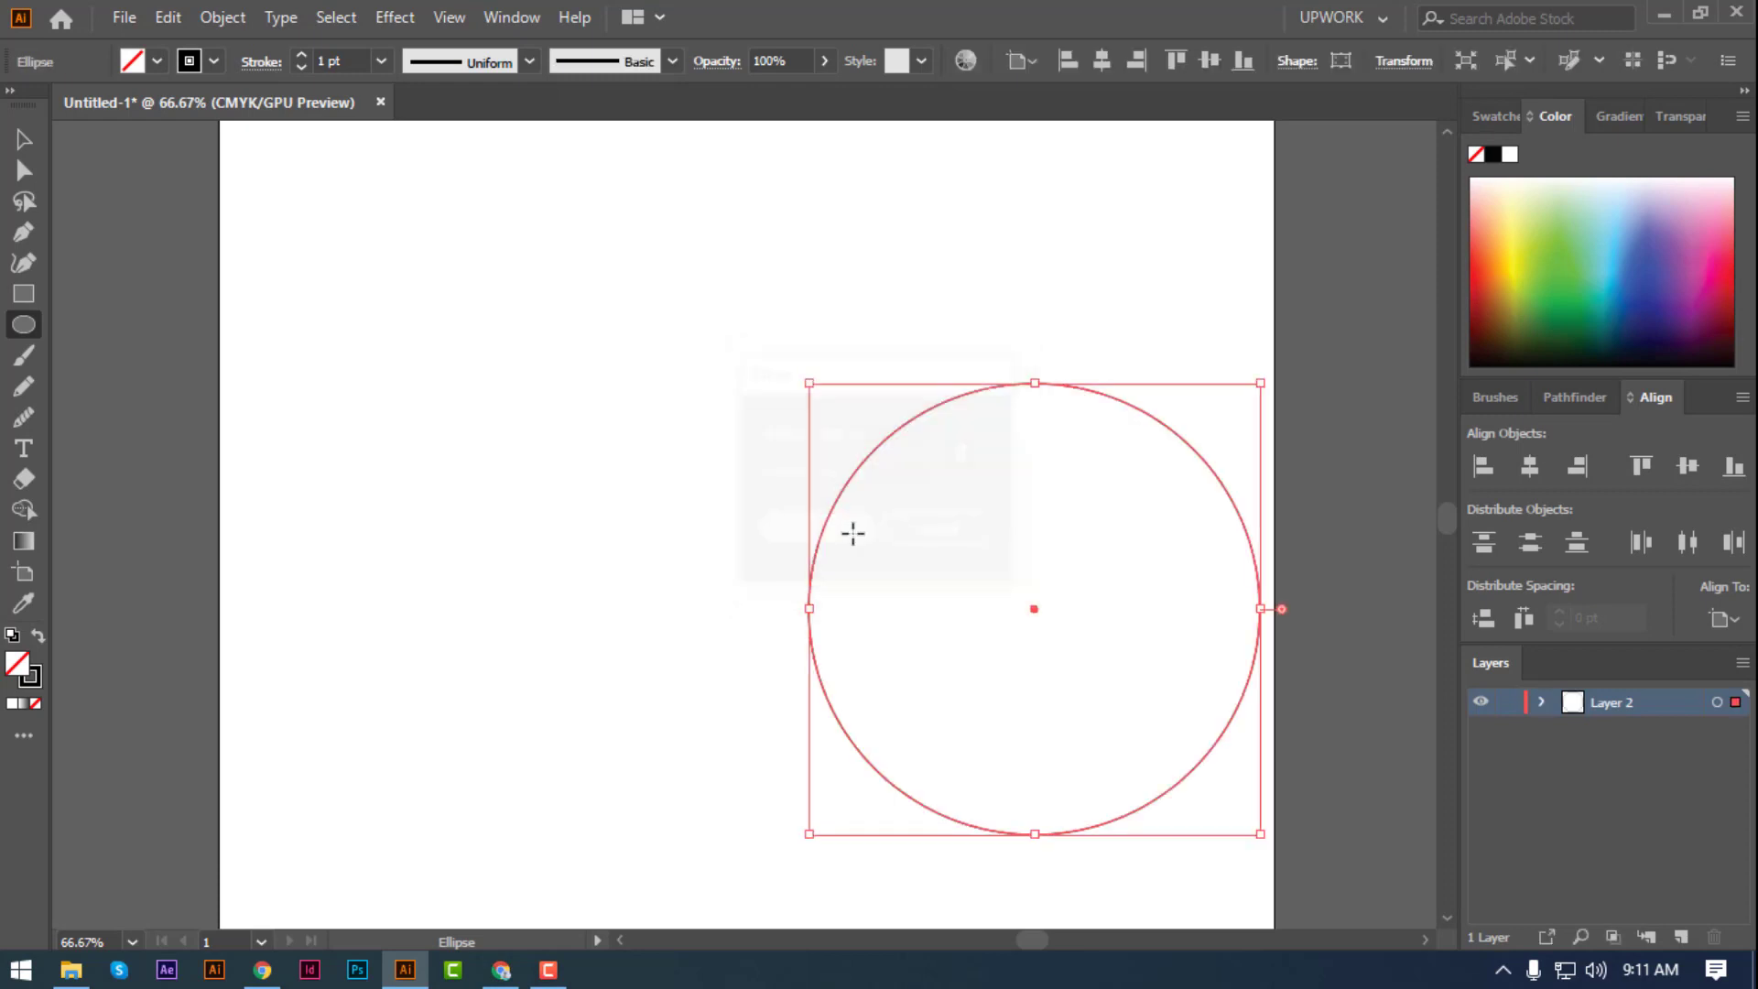
{"action": "key", "text": "v"}
{"action": "left_click_drag", "start_coordinate": [934, 399], "coordinate": [671, 372]}
{"action": "left_click", "coordinate": [266, 355]}
- Add a second circle sized 325 pt
{"action": "key", "text": "l"}
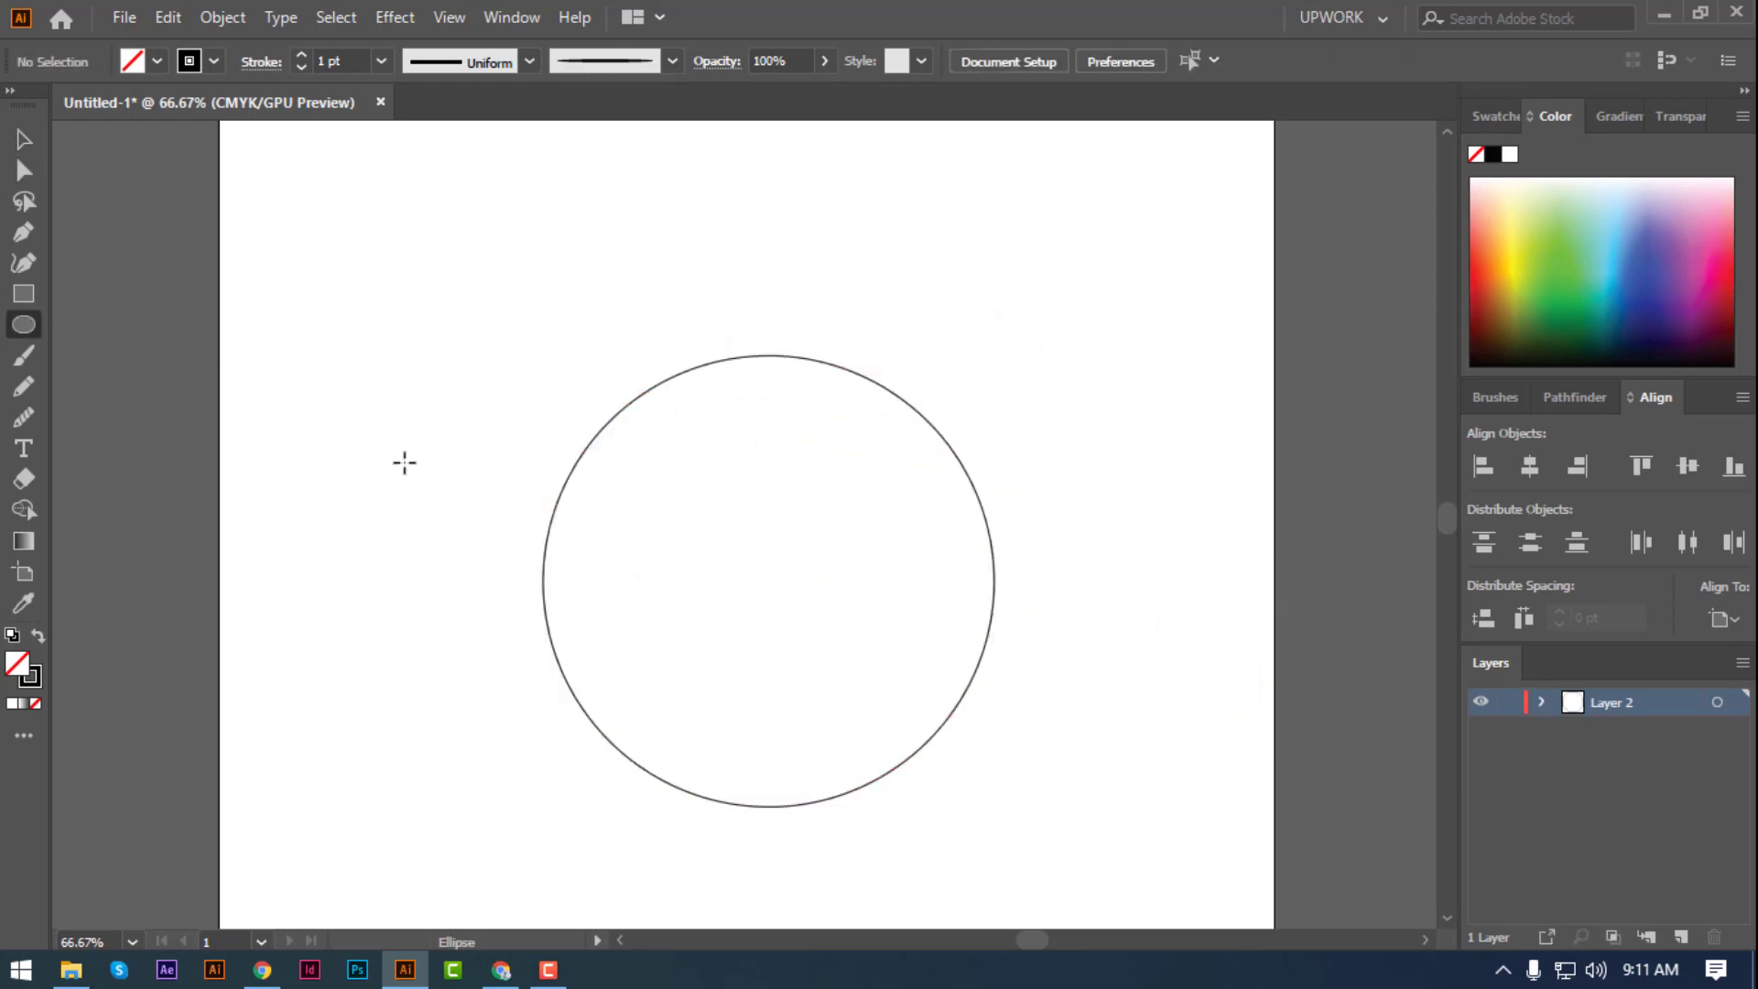
{"action": "left_click", "coordinate": [400, 462]}
{"action": "type", "text": "325"}
{"action": "key", "text": "Return"}
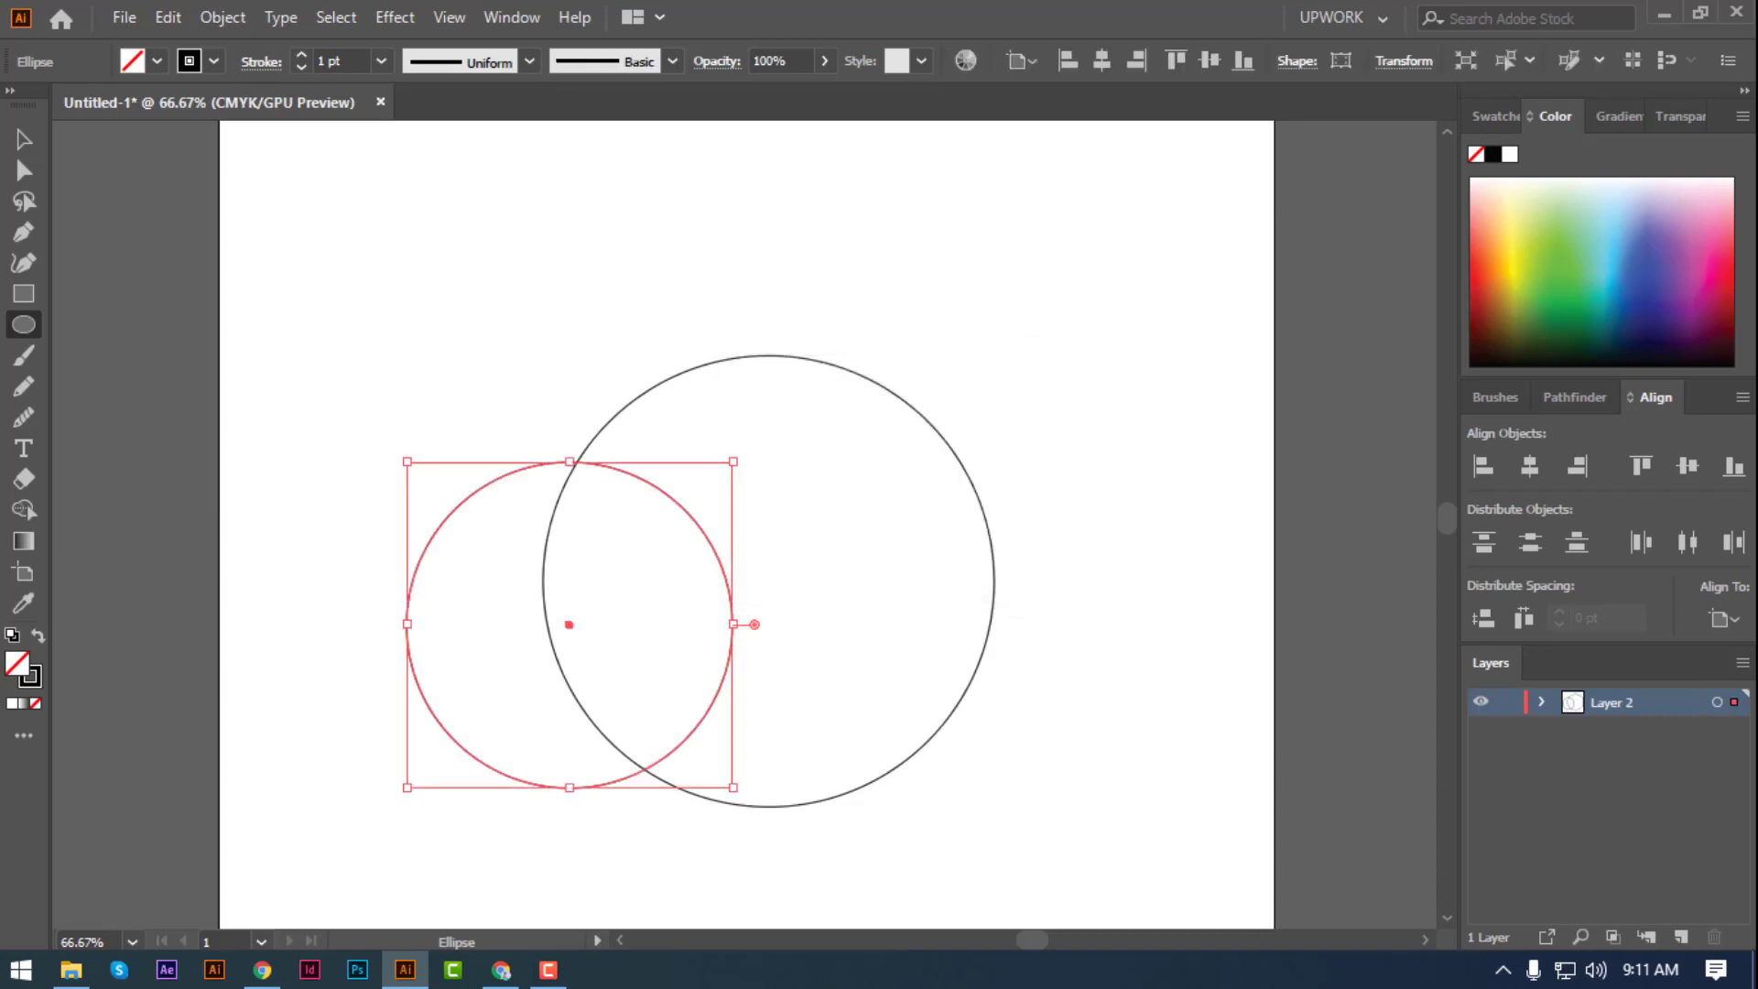
- Centre the two circles horizontally and vertically, then shift the pair right
{"action": "left_click", "coordinate": [24, 139]}
{"action": "left_click_drag", "start_coordinate": [389, 810], "coordinate": [991, 691]}
{"action": "left_click", "coordinate": [1529, 466]}
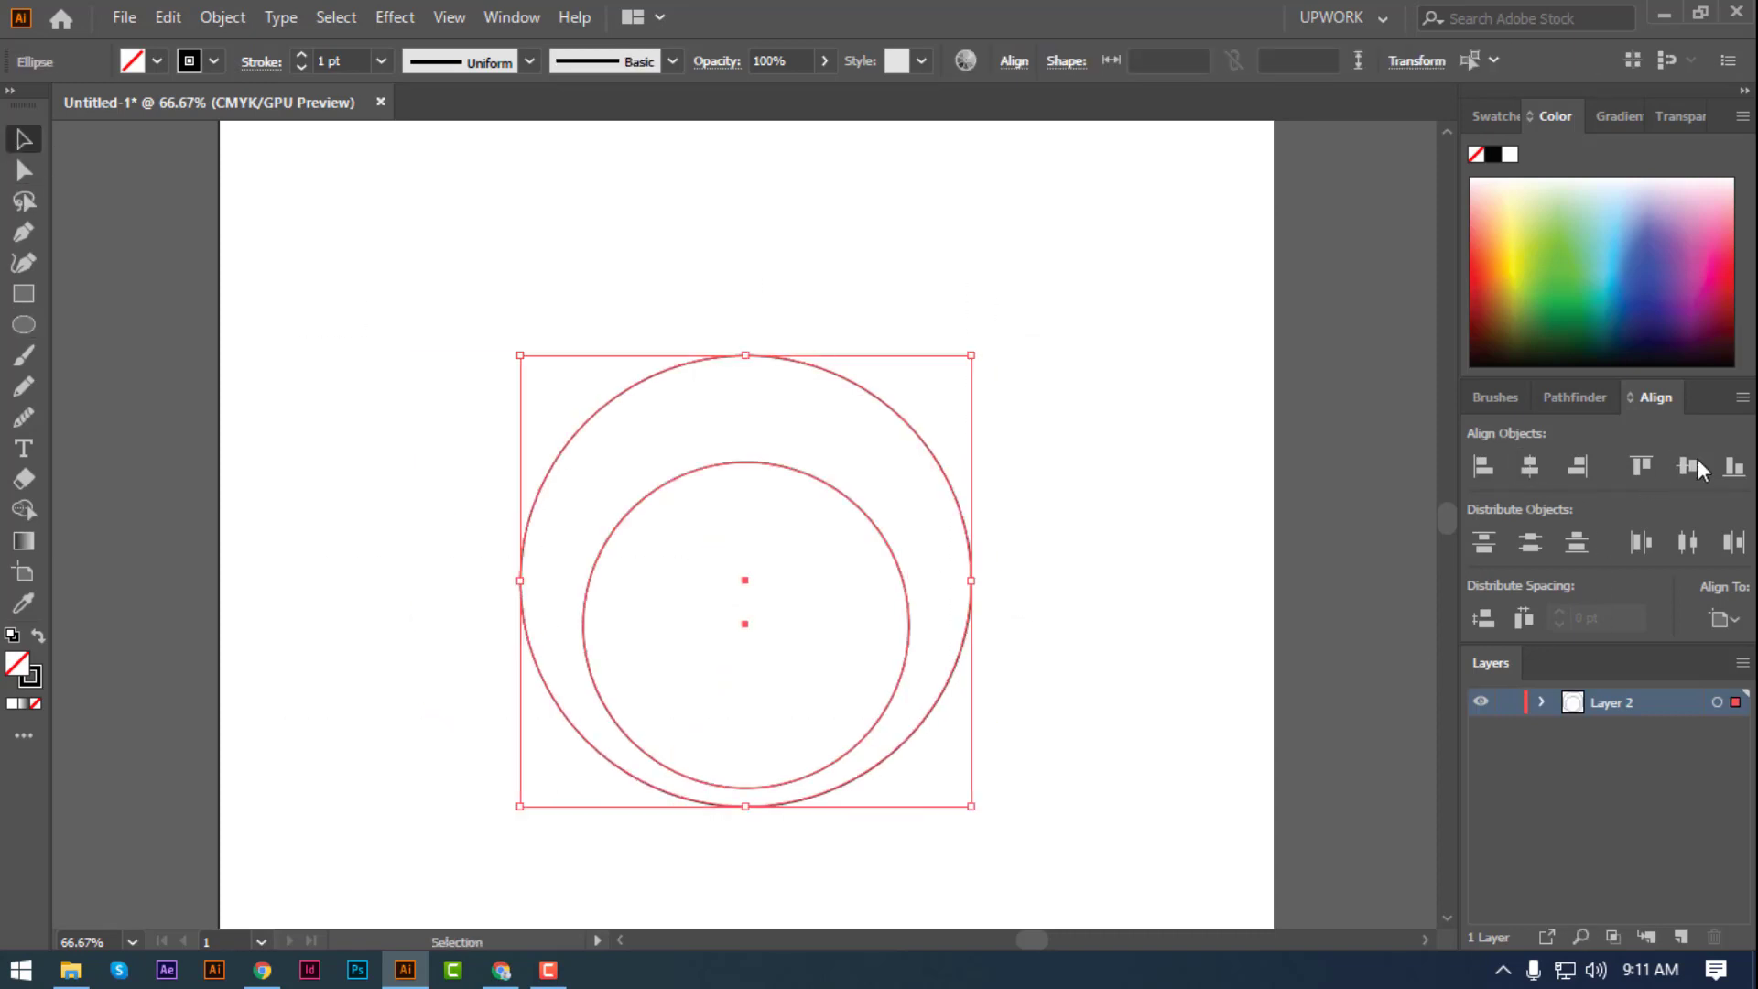
{"action": "left_click", "coordinate": [1686, 466]}
{"action": "mouse_move", "coordinate": [861, 465]}
{"action": "left_mouse_down"}
{"action": "mouse_move", "coordinate": [984, 455]}
{"action": "mouse_move", "coordinate": [968, 435]}
{"action": "left_mouse_up"}
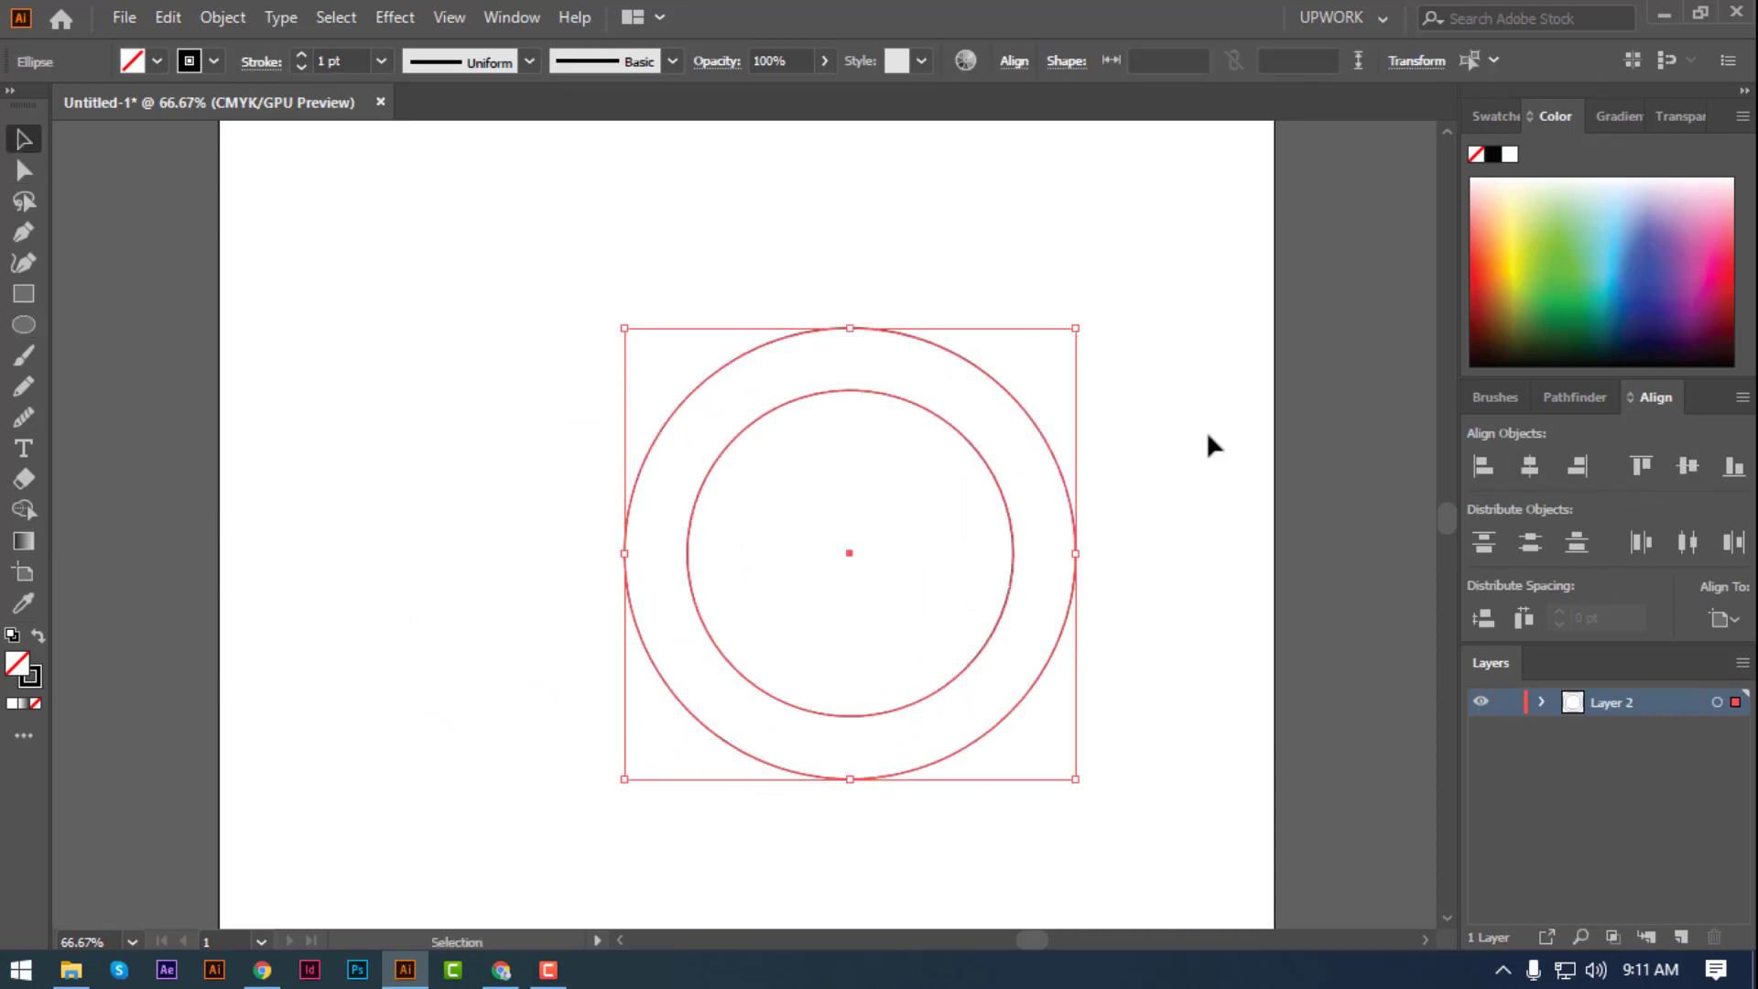
- Draw a horizontal line from the inner circle's top out to the left, checking smart guides
{"action": "key", "text": "ctrl+z"}
{"action": "left_click", "coordinate": [1202, 467]}
{"action": "left_click", "coordinate": [24, 231]}
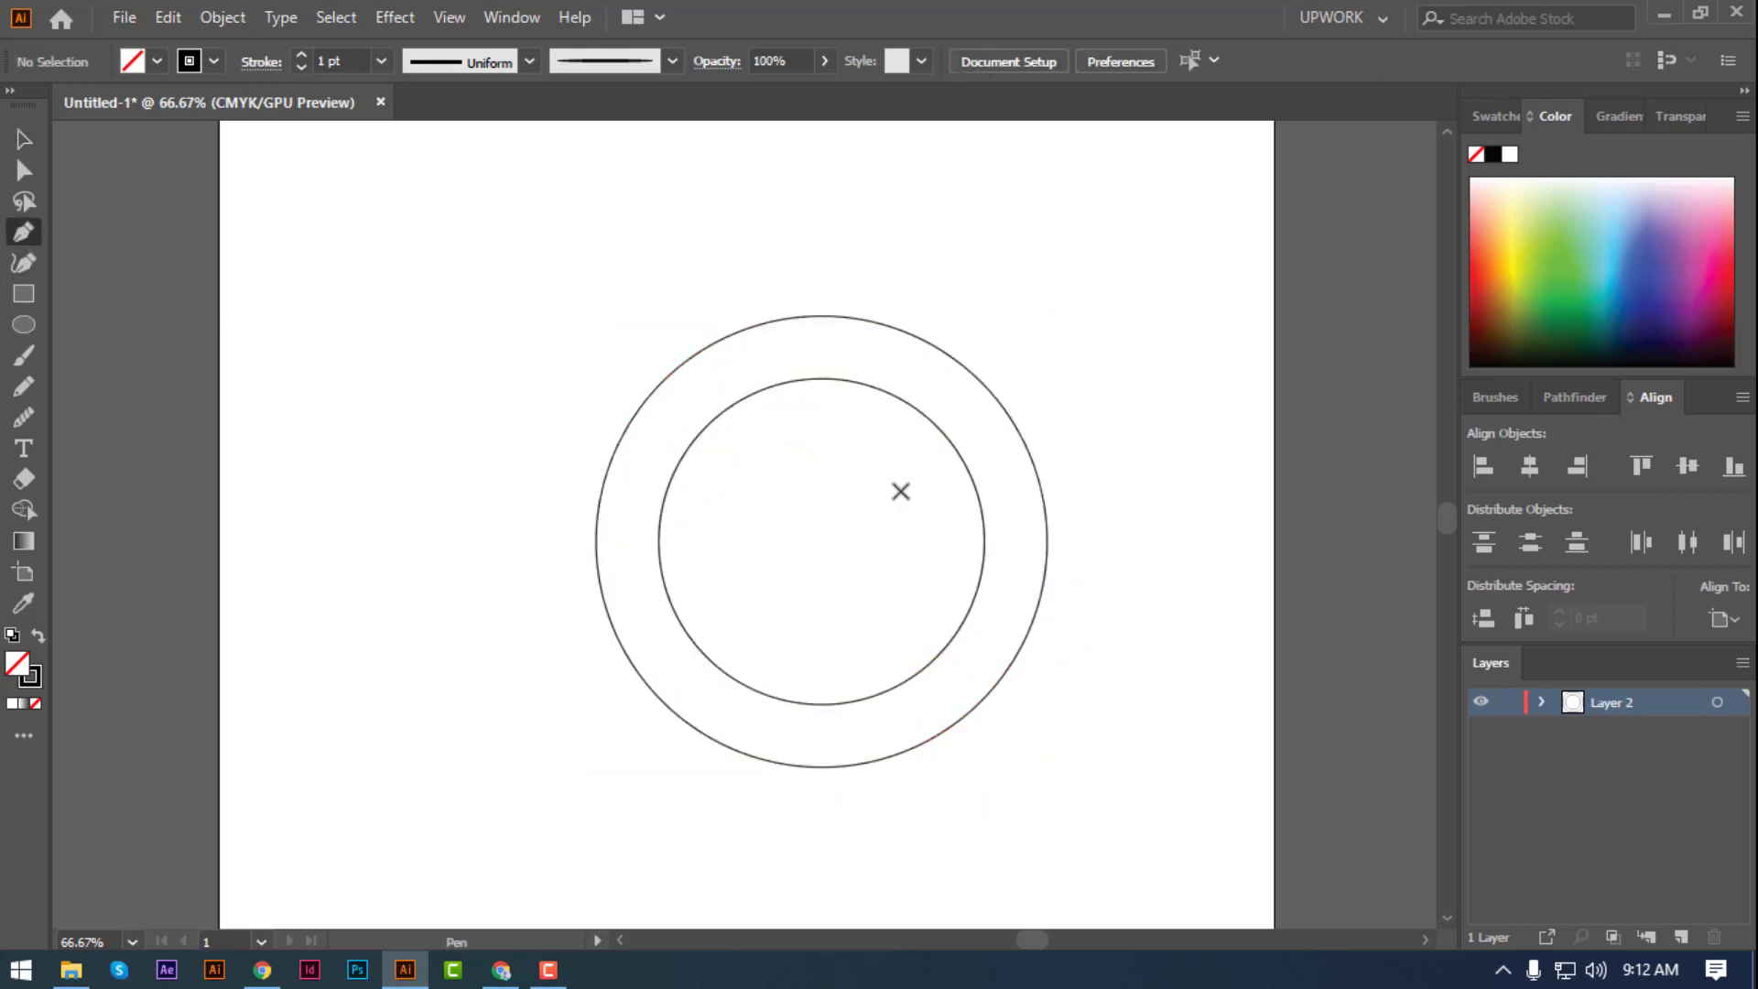
{"action": "left_click", "coordinate": [822, 378]}
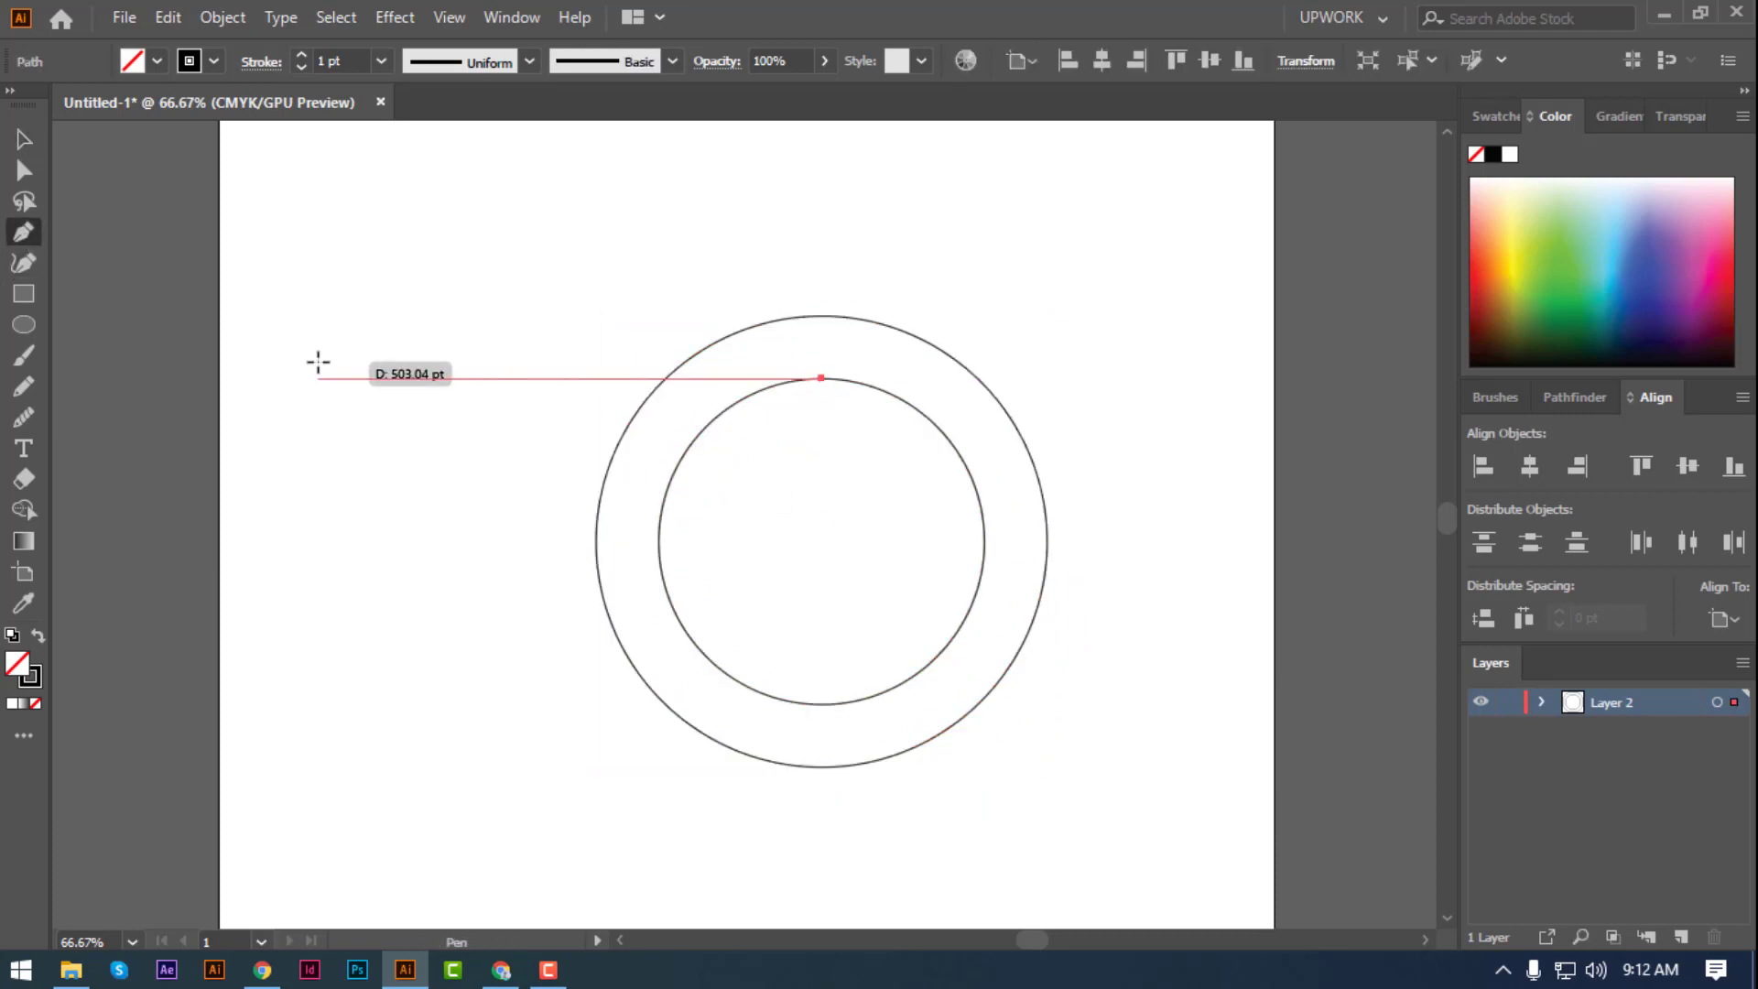
{"action": "left_click", "coordinate": [317, 378]}
{"action": "left_click", "coordinate": [24, 139]}
{"action": "left_click", "coordinate": [436, 184]}
{"action": "left_click", "coordinate": [449, 17]}
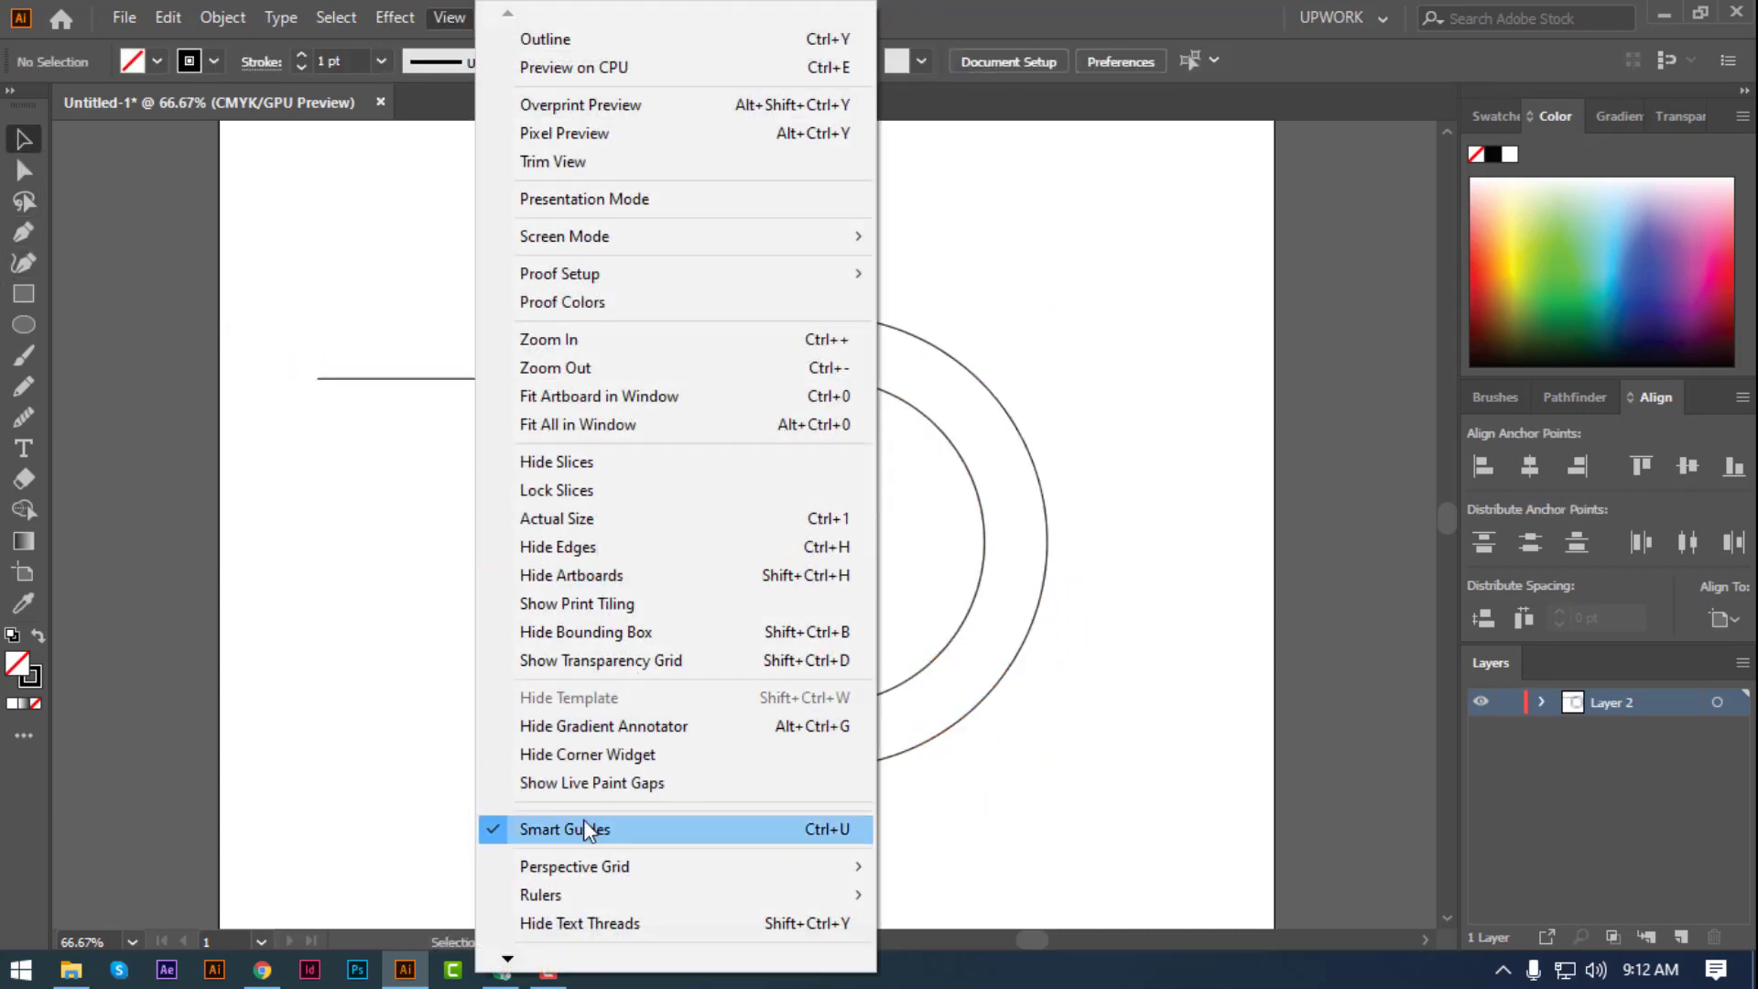
{"action": "left_click", "coordinate": [1134, 628]}
- Copy the line 162.5 pt down and repeat with Ctrl+D for four horizontals
{"action": "left_click", "coordinate": [486, 376]}
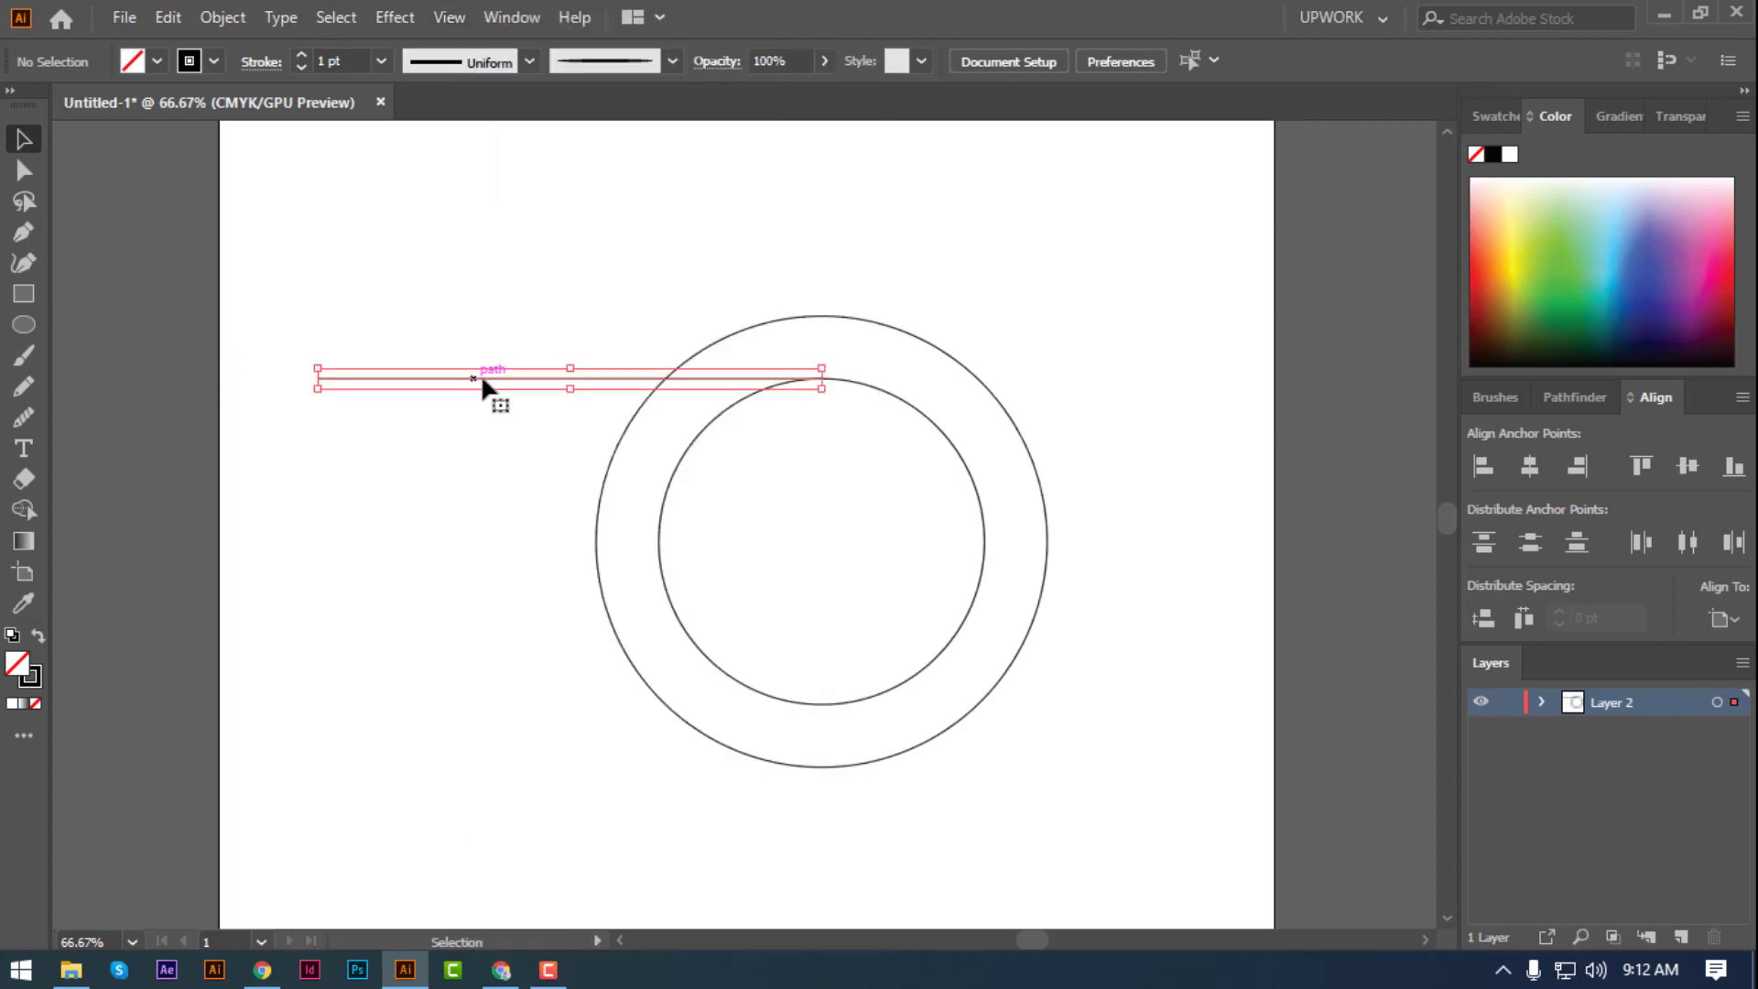
{"action": "left_click_drag", "start_coordinate": [485, 376], "coordinate": [485, 542]}
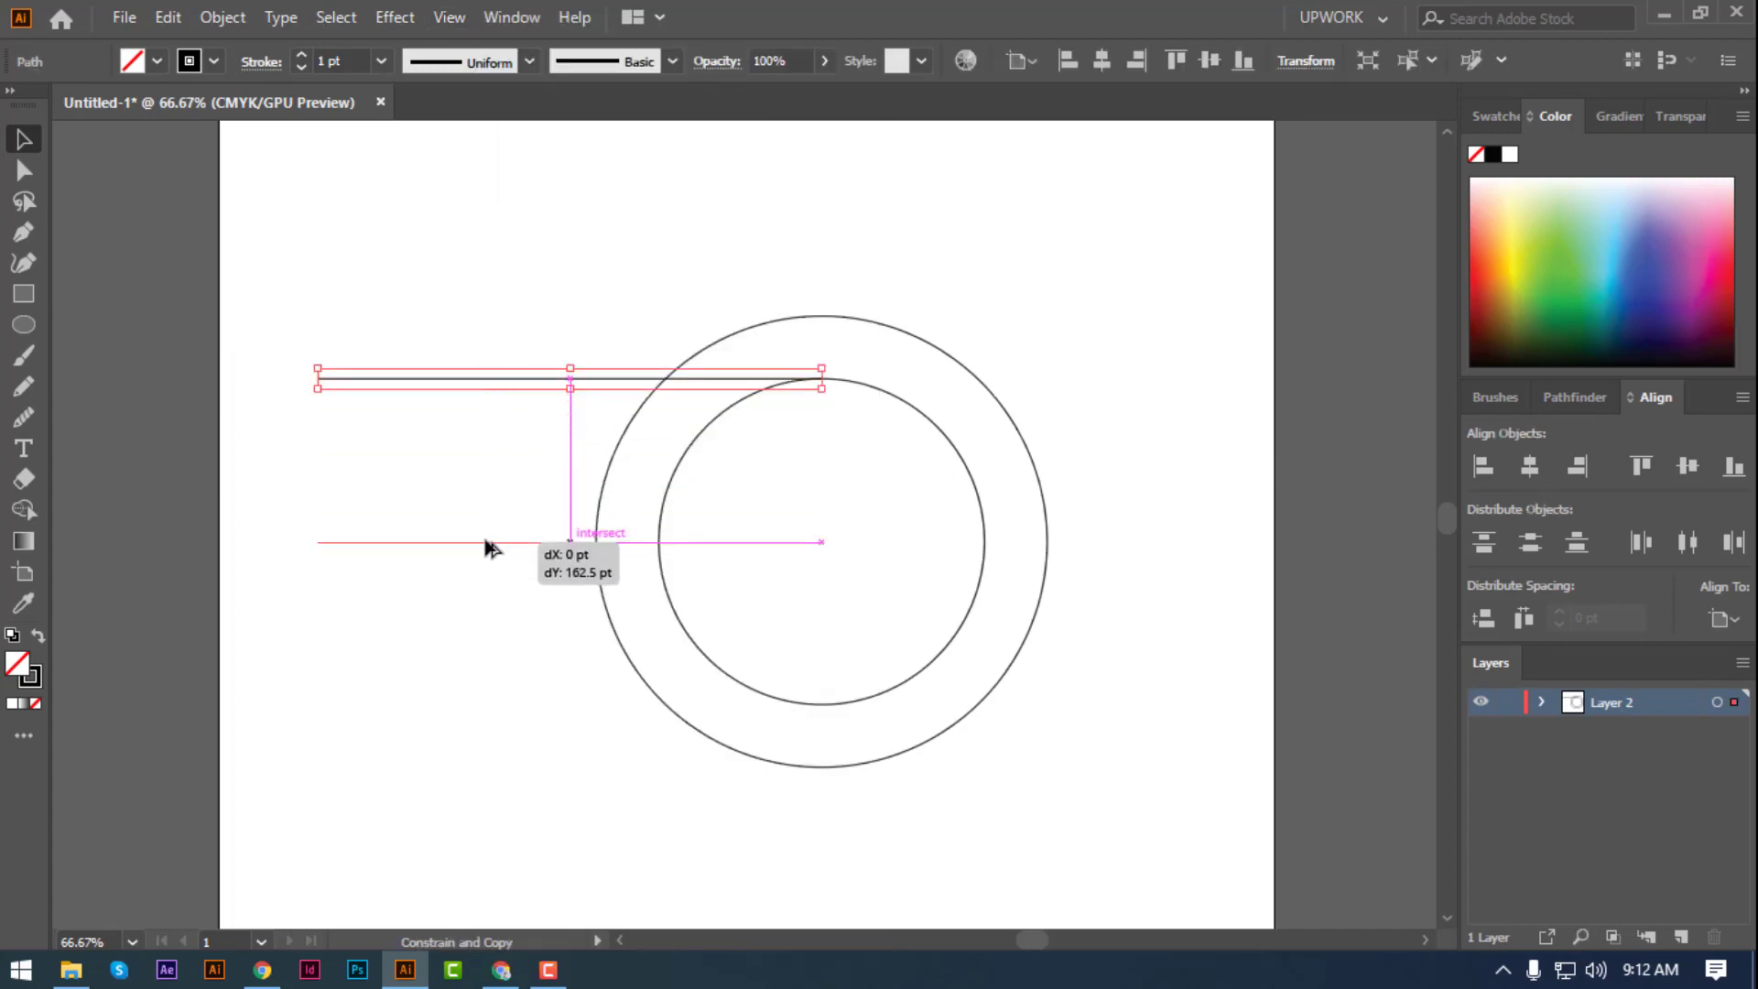
{"action": "key", "text": "ctrl+d"}
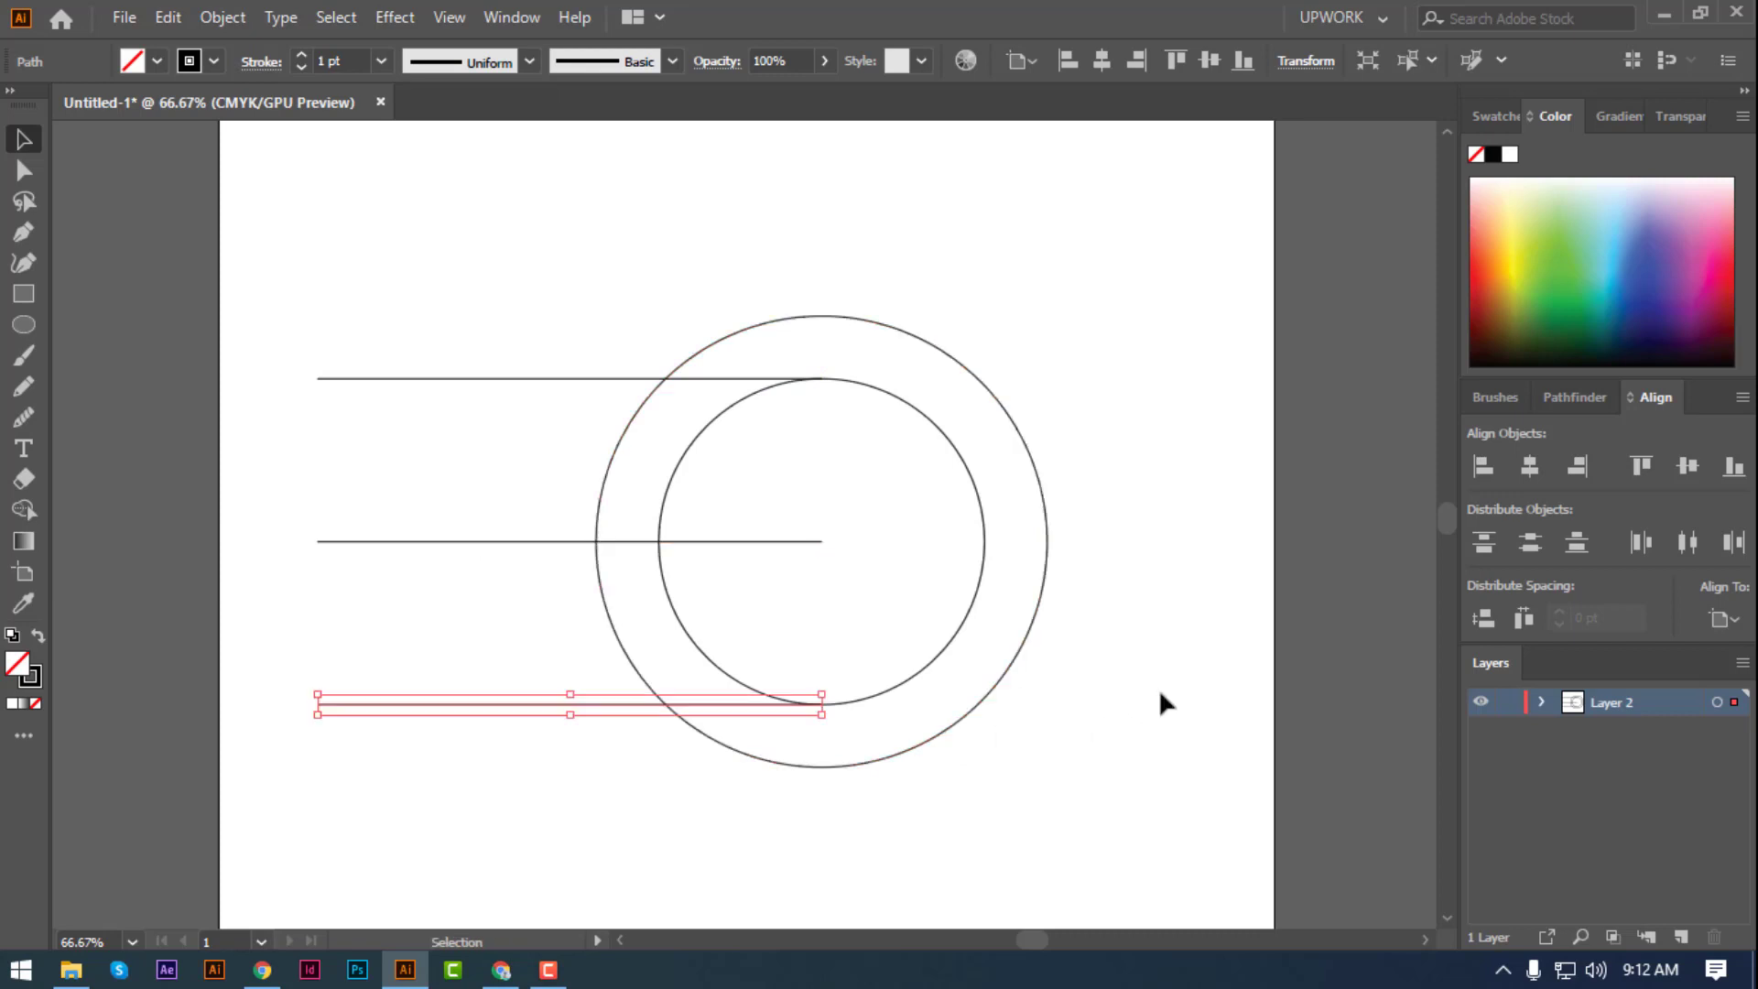
{"action": "scroll", "coordinate": [1161, 696], "scroll_direction": "down", "scroll_amount": 2}
{"action": "key", "text": "ctrl+d"}
{"action": "left_click", "coordinate": [1115, 711]}
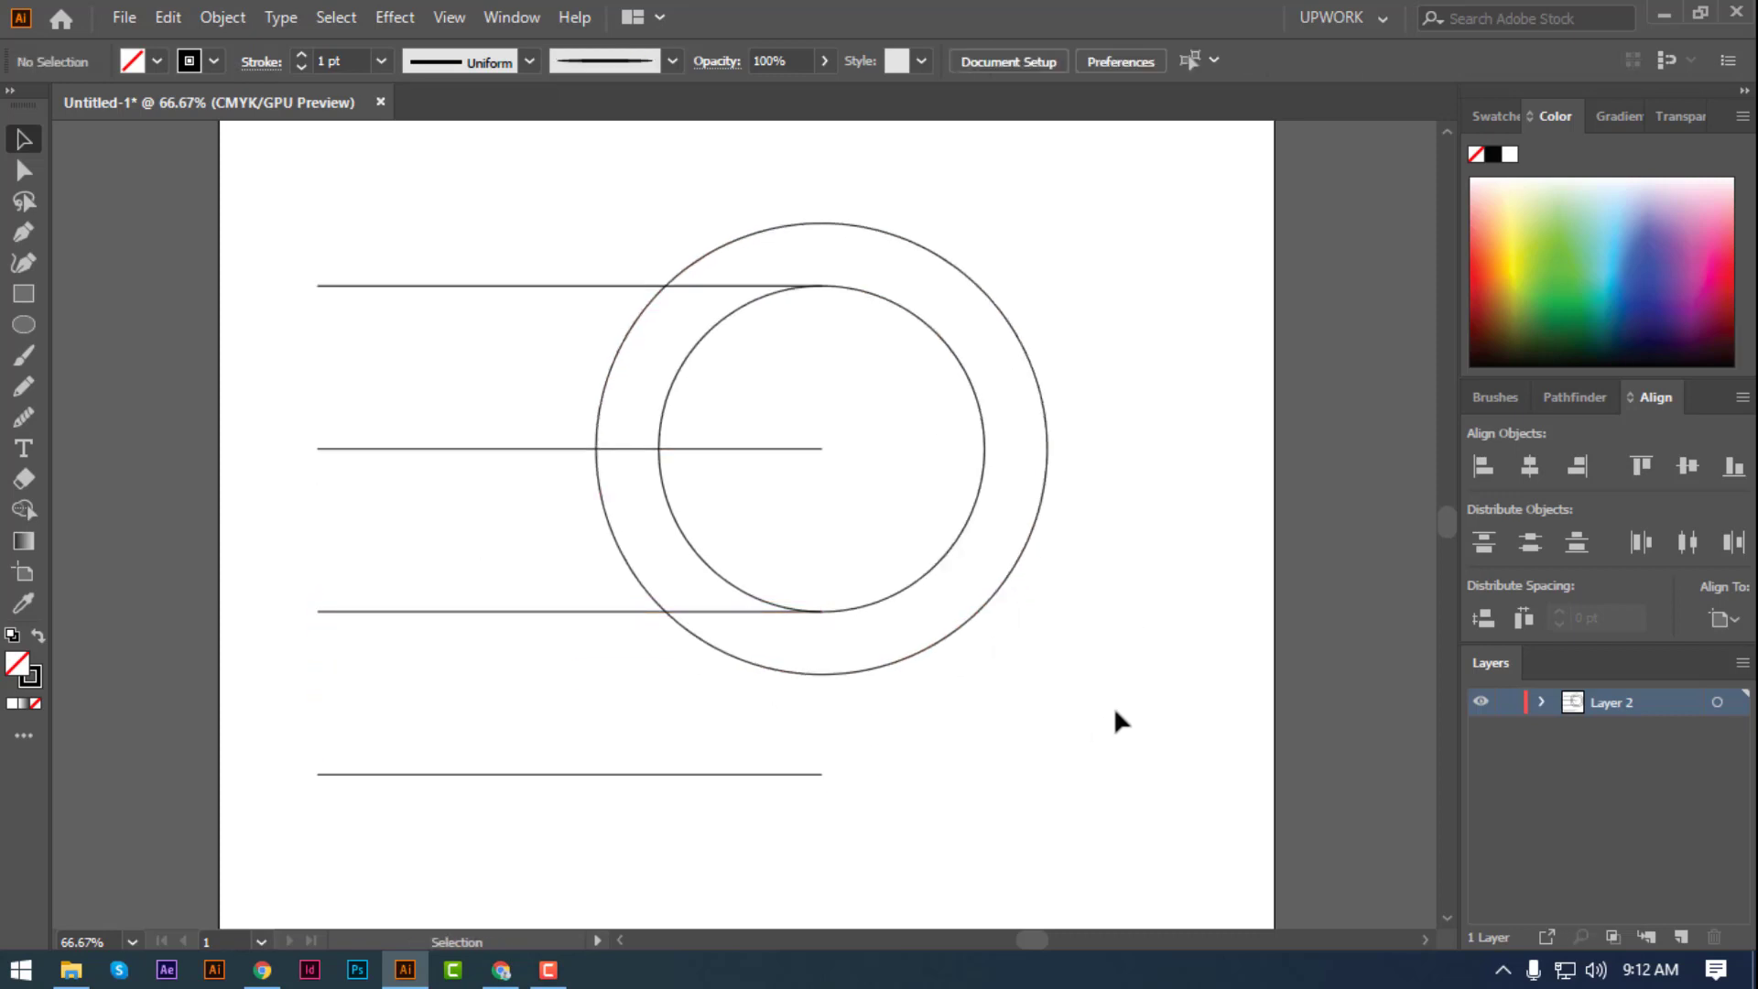
- Draw a vertical line joining the top and bottom horizontal lines
{"action": "left_click", "coordinate": [23, 232]}
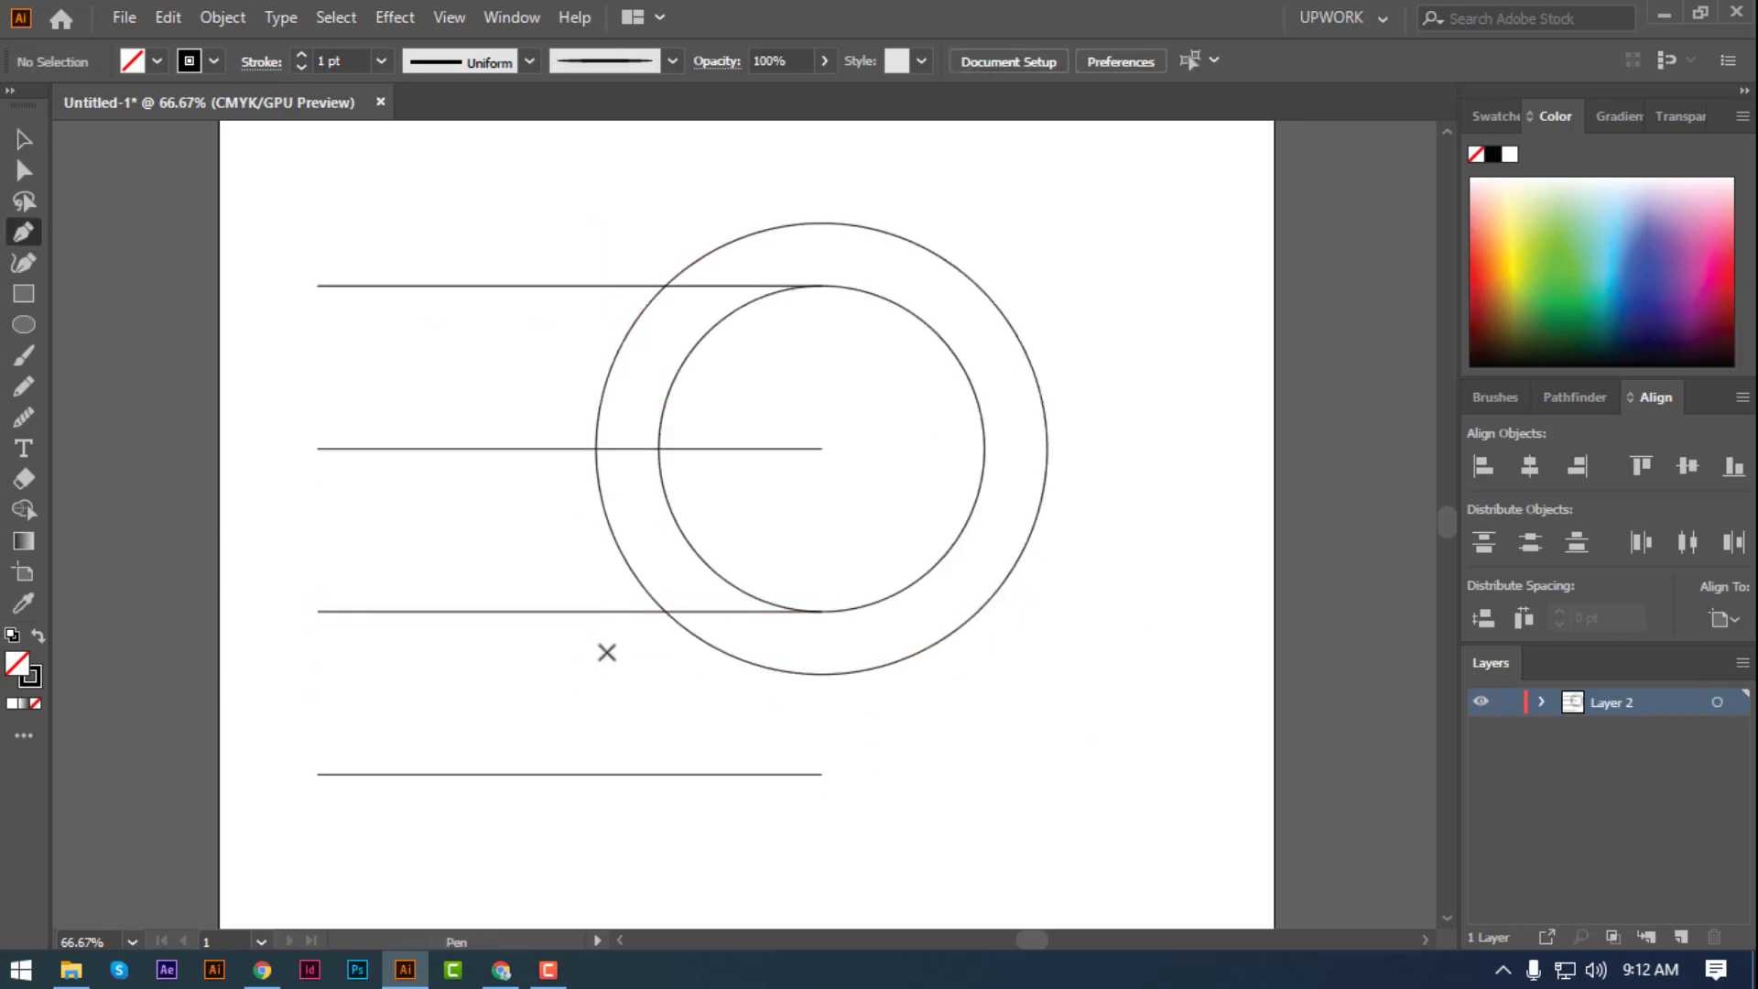
{"action": "left_click", "coordinate": [596, 286]}
{"action": "left_click", "coordinate": [596, 773]}
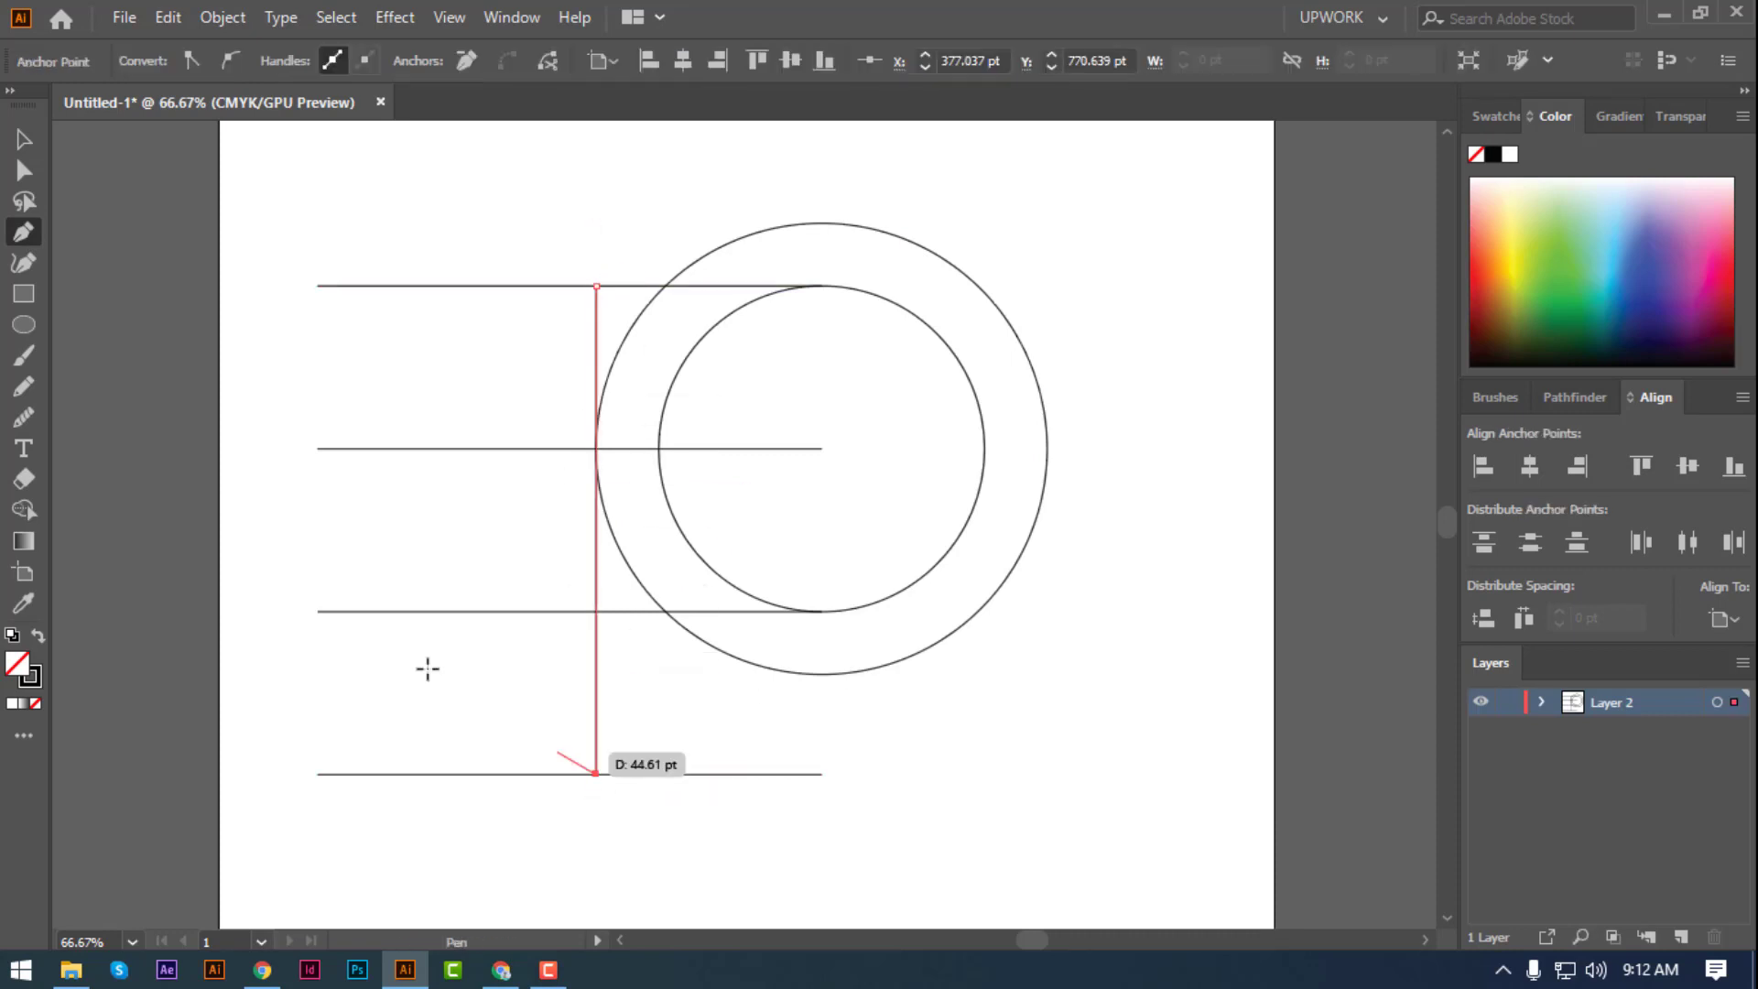
{"action": "left_click", "coordinate": [24, 139]}
- Nudge the line through the circles' centre slightly to the right
{"action": "left_click", "coordinate": [438, 430]}
{"action": "left_click", "coordinate": [495, 449]}
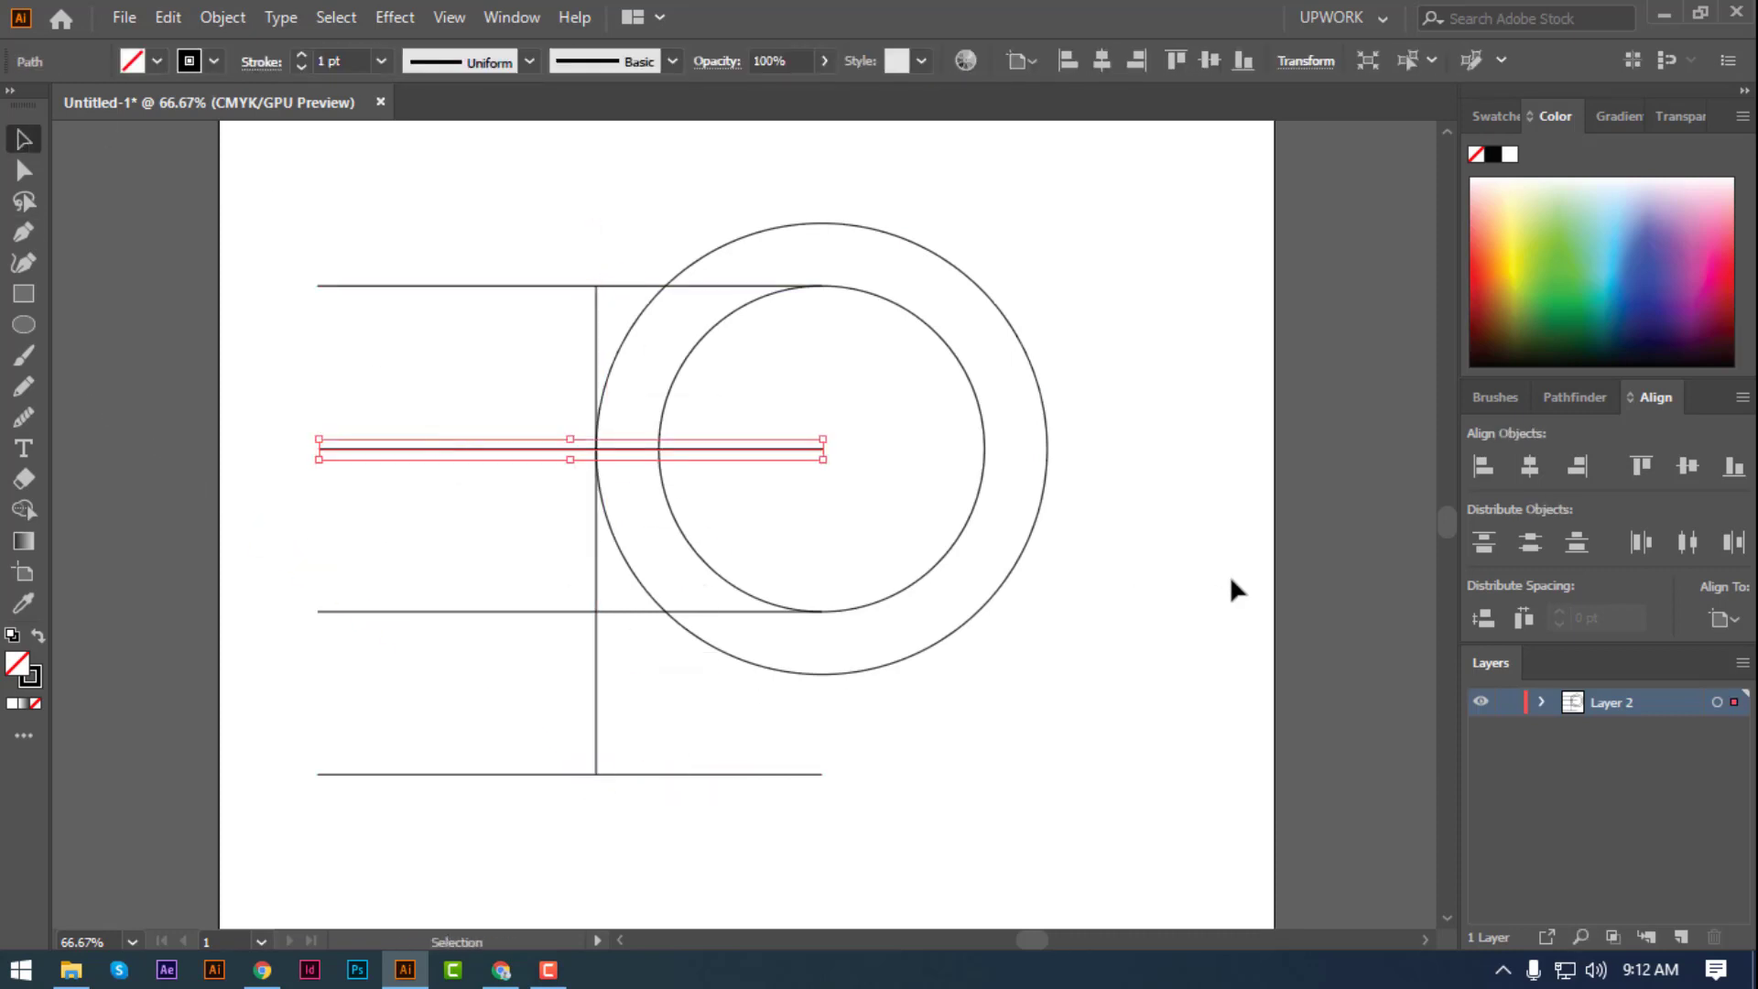
{"action": "key", "text": "Right"}
{"action": "key", "text": "Right"}
{"action": "key", "text": "Right"}
{"action": "key", "text": "Right"}
{"action": "key", "text": "Right"}
{"action": "key", "text": "Right"}
{"action": "key", "text": "Right"}
{"action": "key", "text": "Right"}
{"action": "key", "text": "Right"}
{"action": "key", "text": "Right"}
{"action": "key", "text": "Right"}
{"action": "key", "text": "Right"}
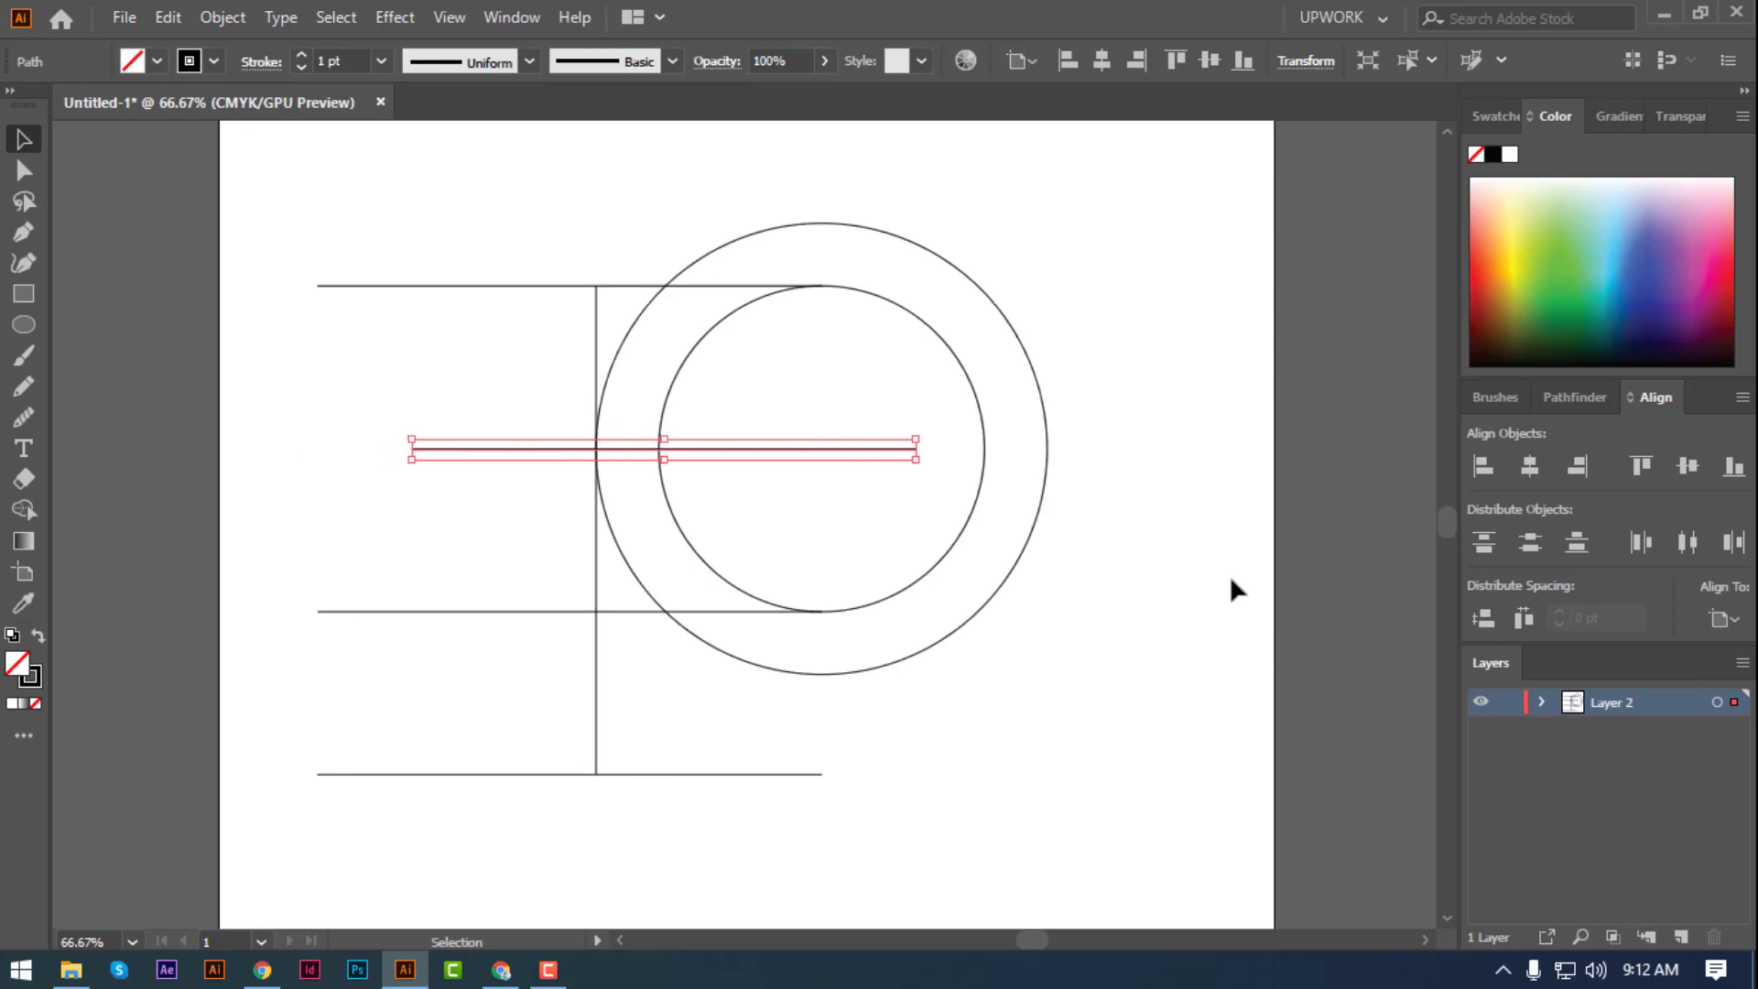
{"action": "key", "text": "Right"}
{"action": "key", "text": "Right"}
{"action": "key", "text": "Right"}
{"action": "key", "text": "Right"}
{"action": "key", "text": "Right"}
{"action": "key", "text": "Right"}
{"action": "key", "text": "Right"}
{"action": "key", "text": "Right"}
{"action": "left_click", "coordinate": [1049, 533]}
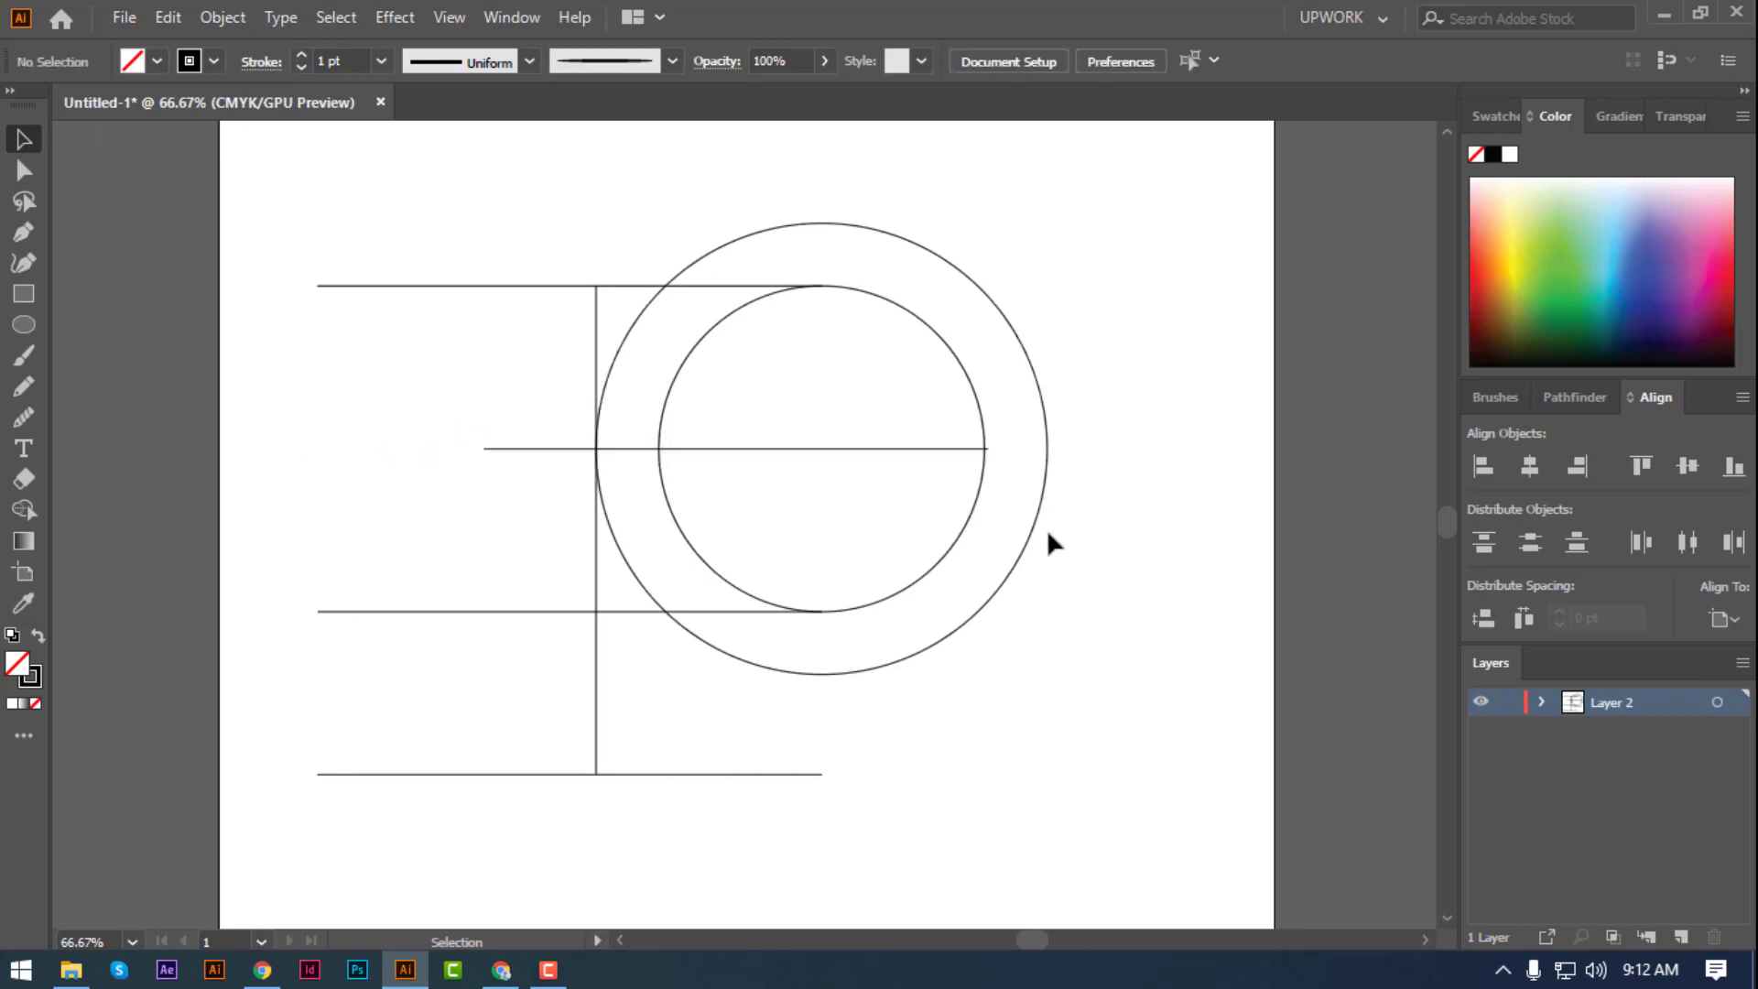
- Draw a second vertical from the bottom line's right end up to the inner circle's top
{"action": "left_click", "coordinate": [23, 232]}
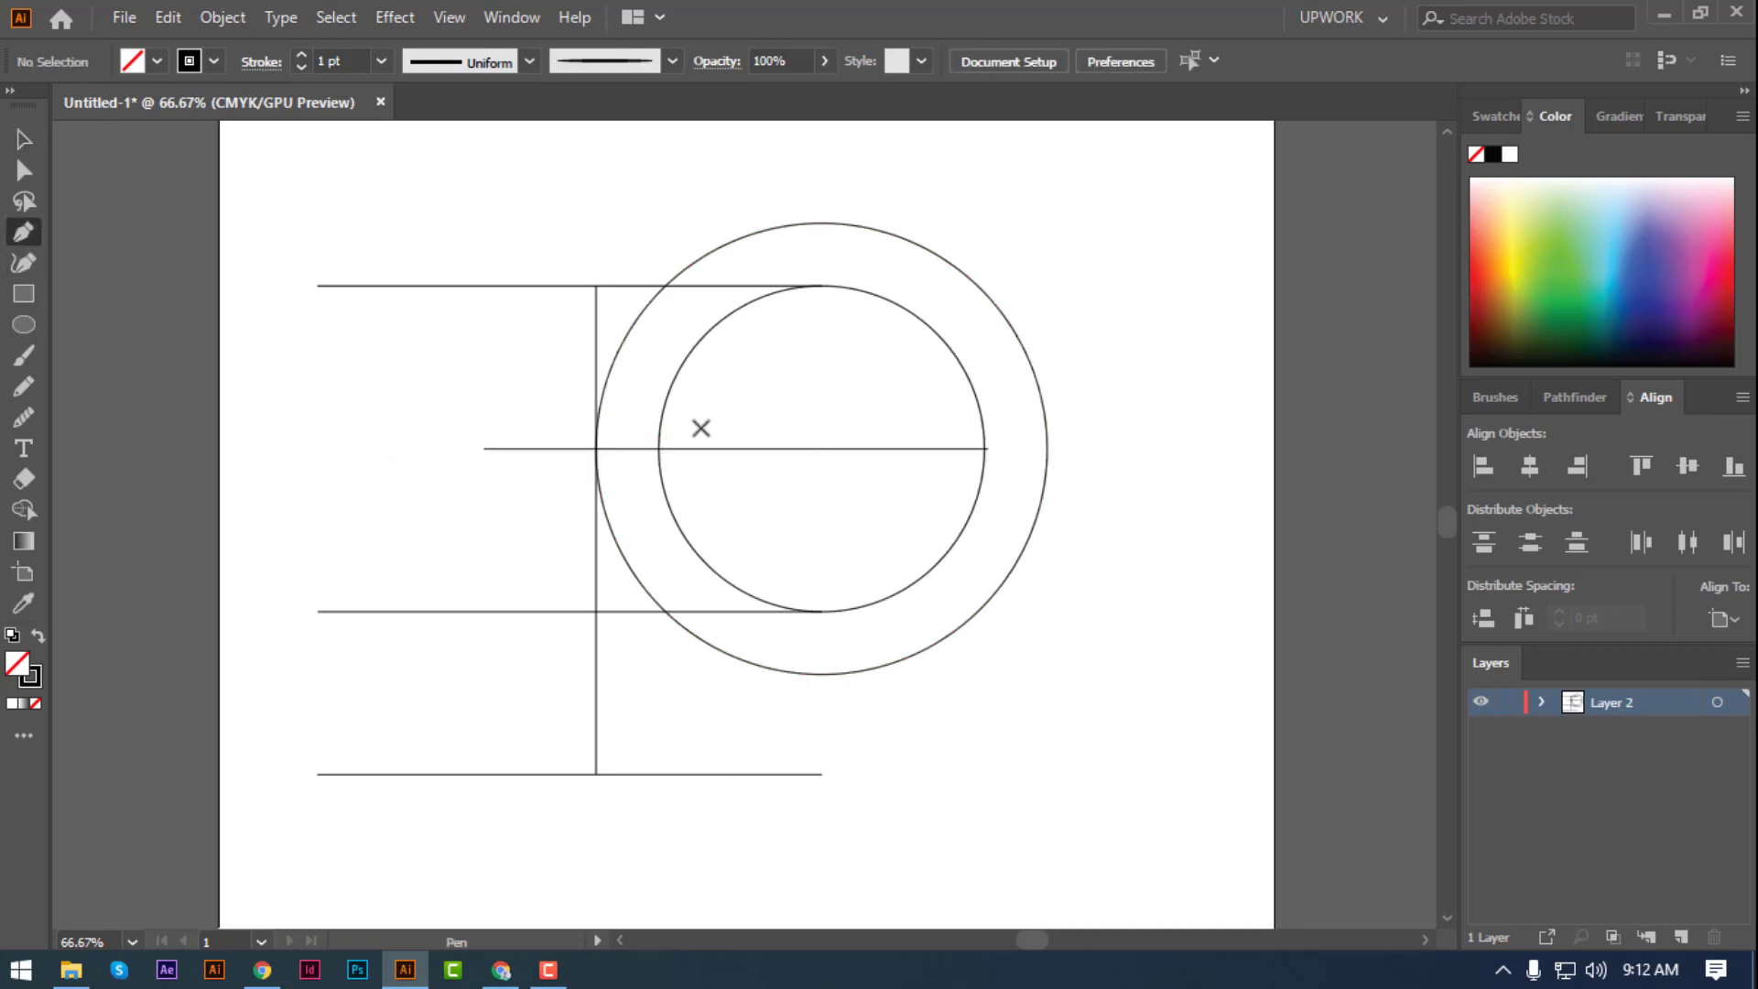
{"action": "left_click", "coordinate": [822, 774]}
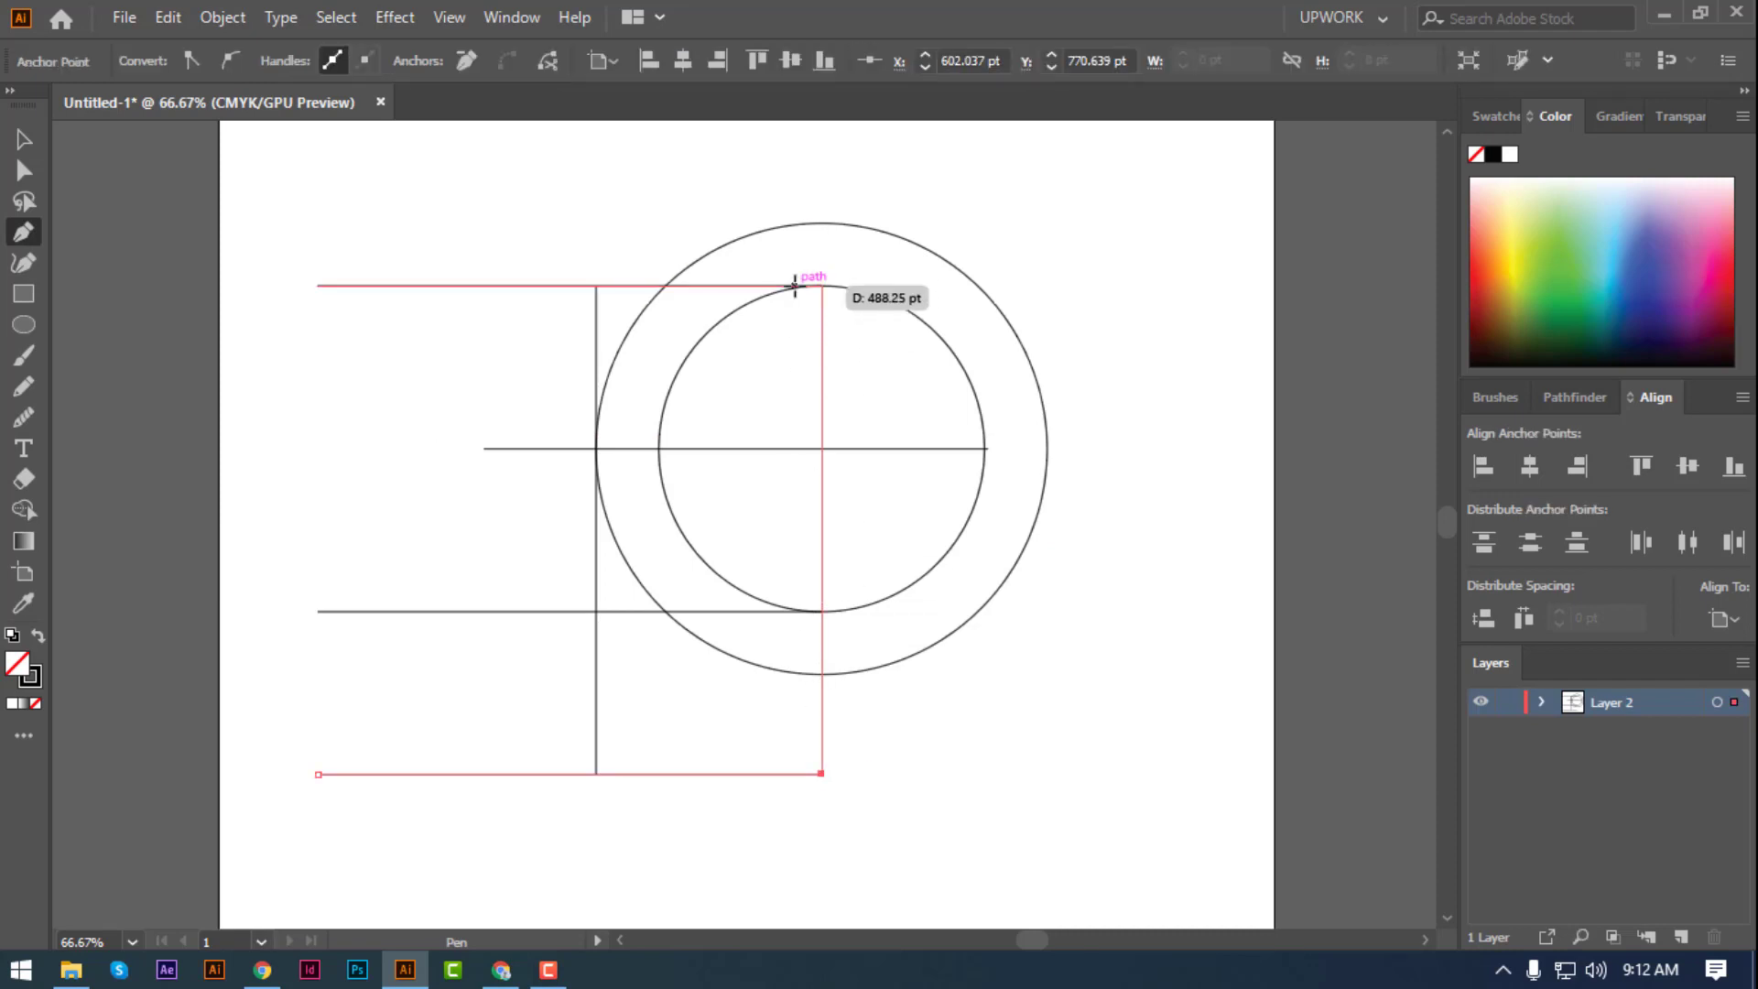
{"action": "left_click", "coordinate": [794, 286]}
{"action": "left_click", "coordinate": [24, 139]}
{"action": "left_click", "coordinate": [223, 345]}
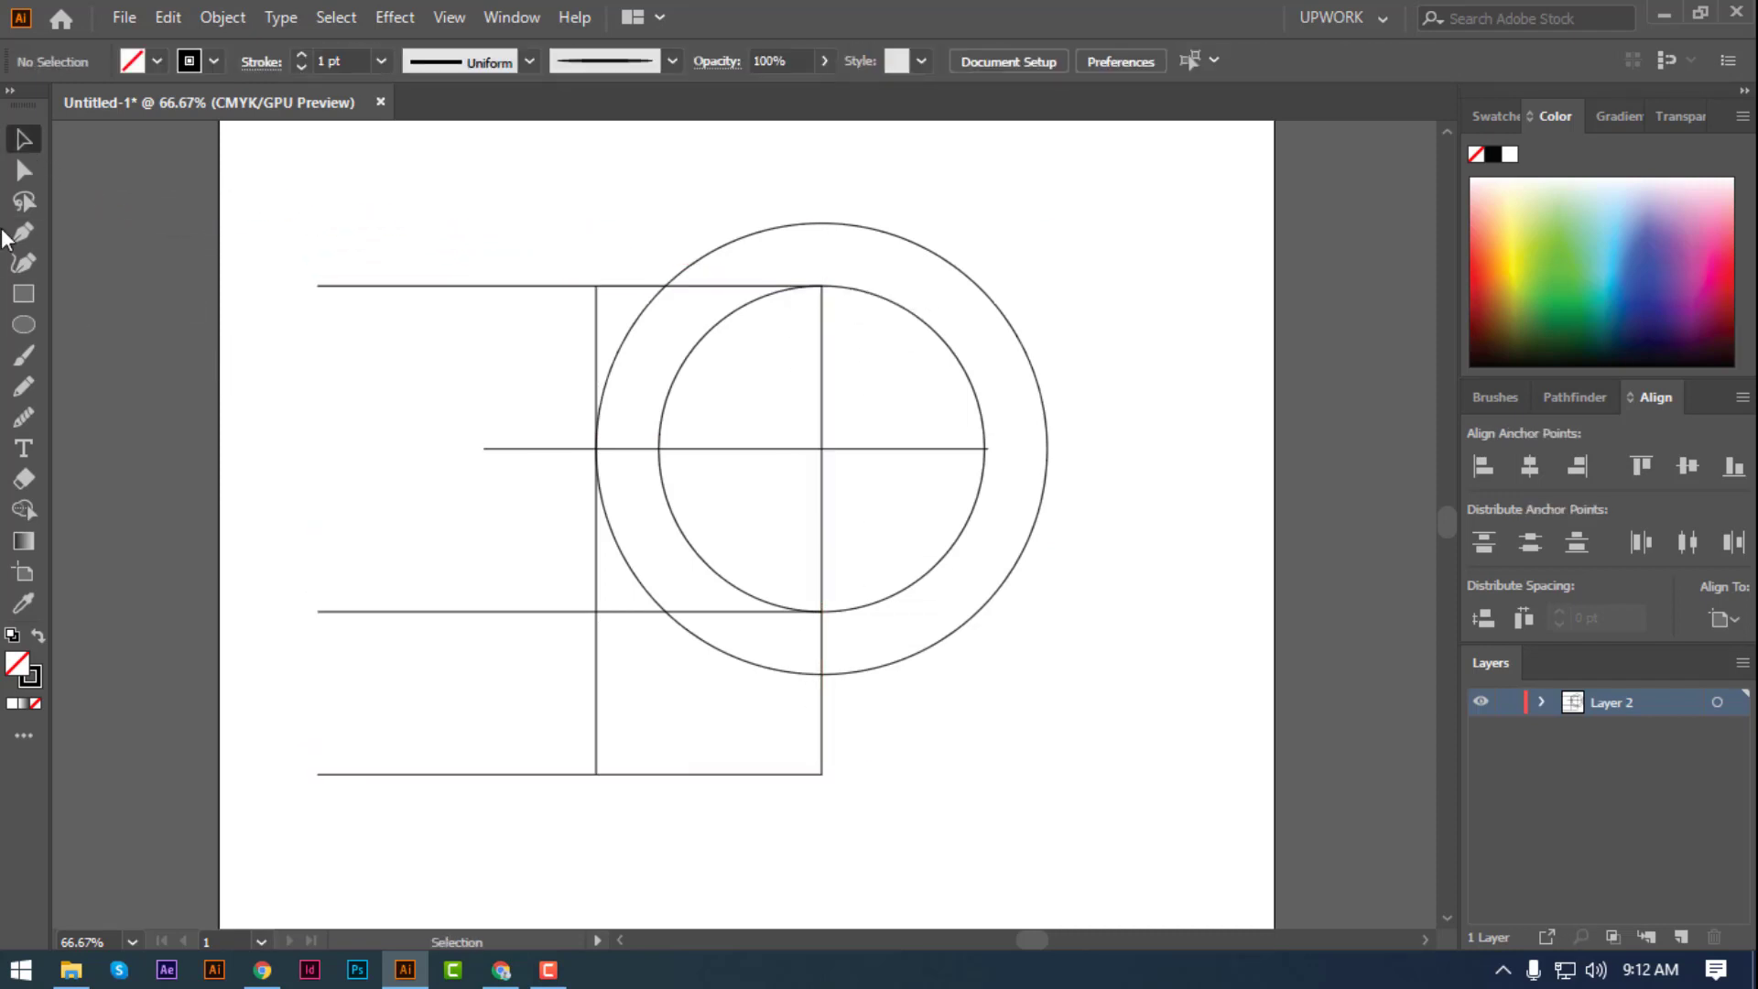
- Extend the centre line's left end and select all circles and lines
{"action": "left_click", "coordinate": [24, 171]}
{"action": "left_click_drag", "start_coordinate": [376, 421], "coordinate": [550, 525]}
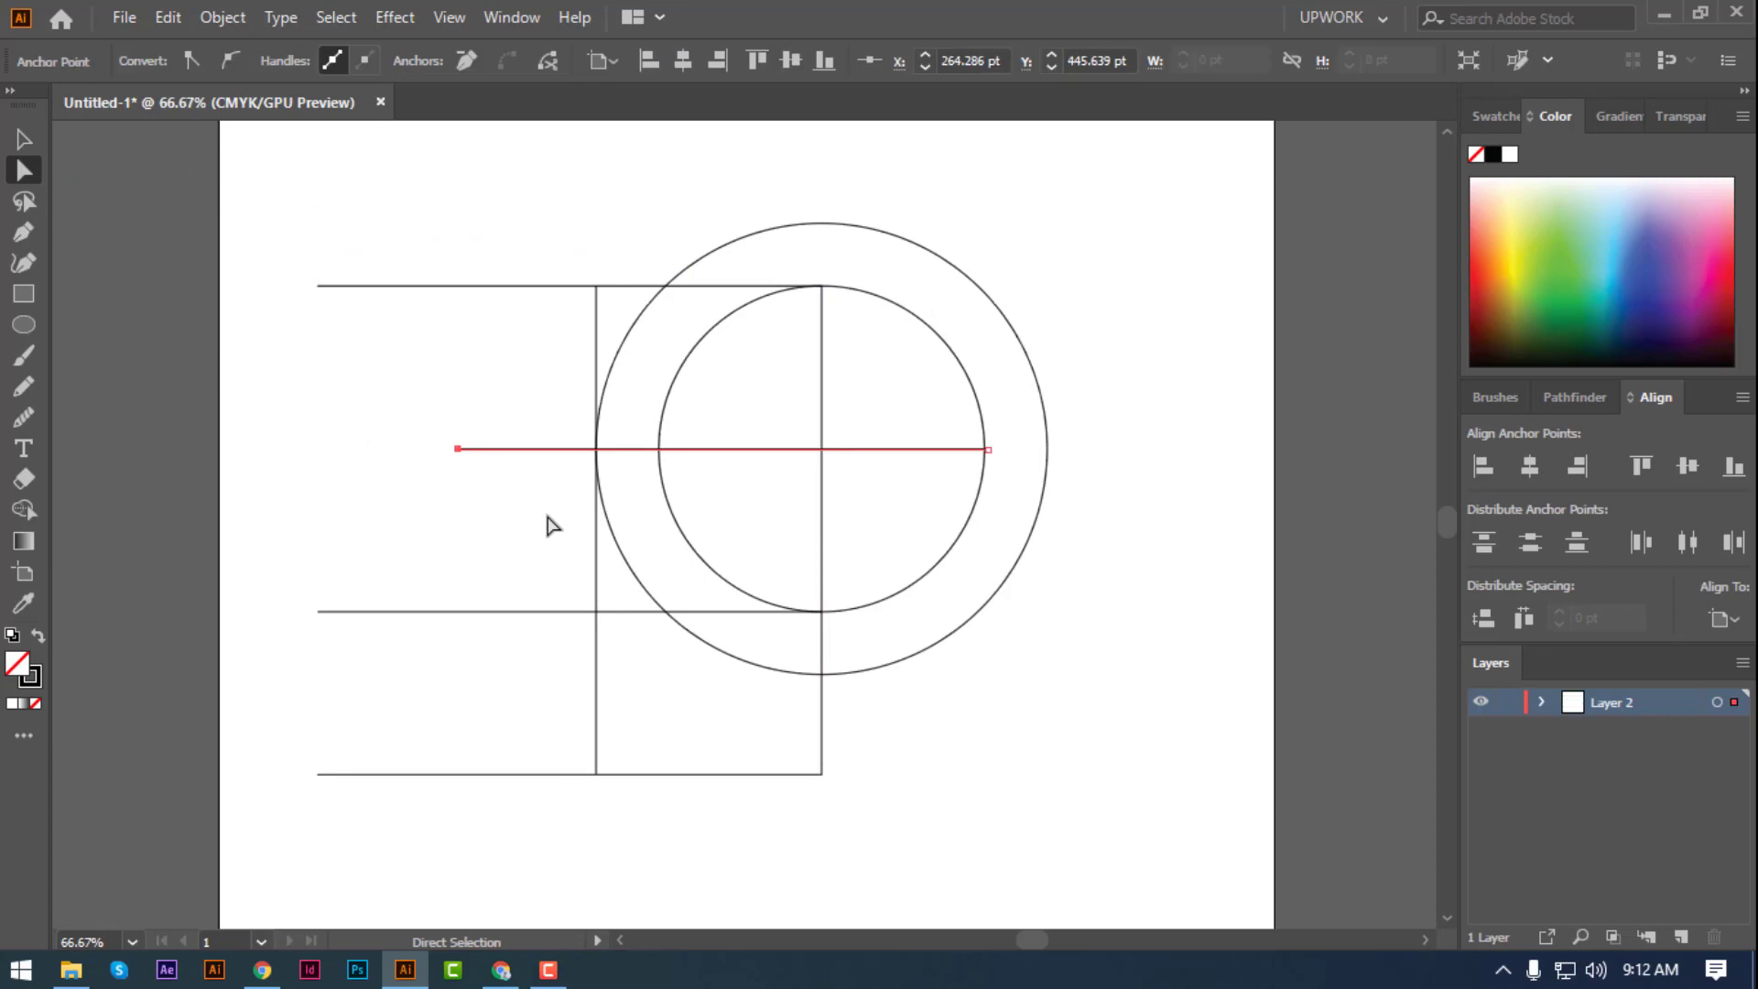
{"action": "left_click", "coordinate": [455, 540]}
{"action": "left_click", "coordinate": [24, 139]}
{"action": "left_click_drag", "start_coordinate": [217, 204], "coordinate": [1071, 796]}
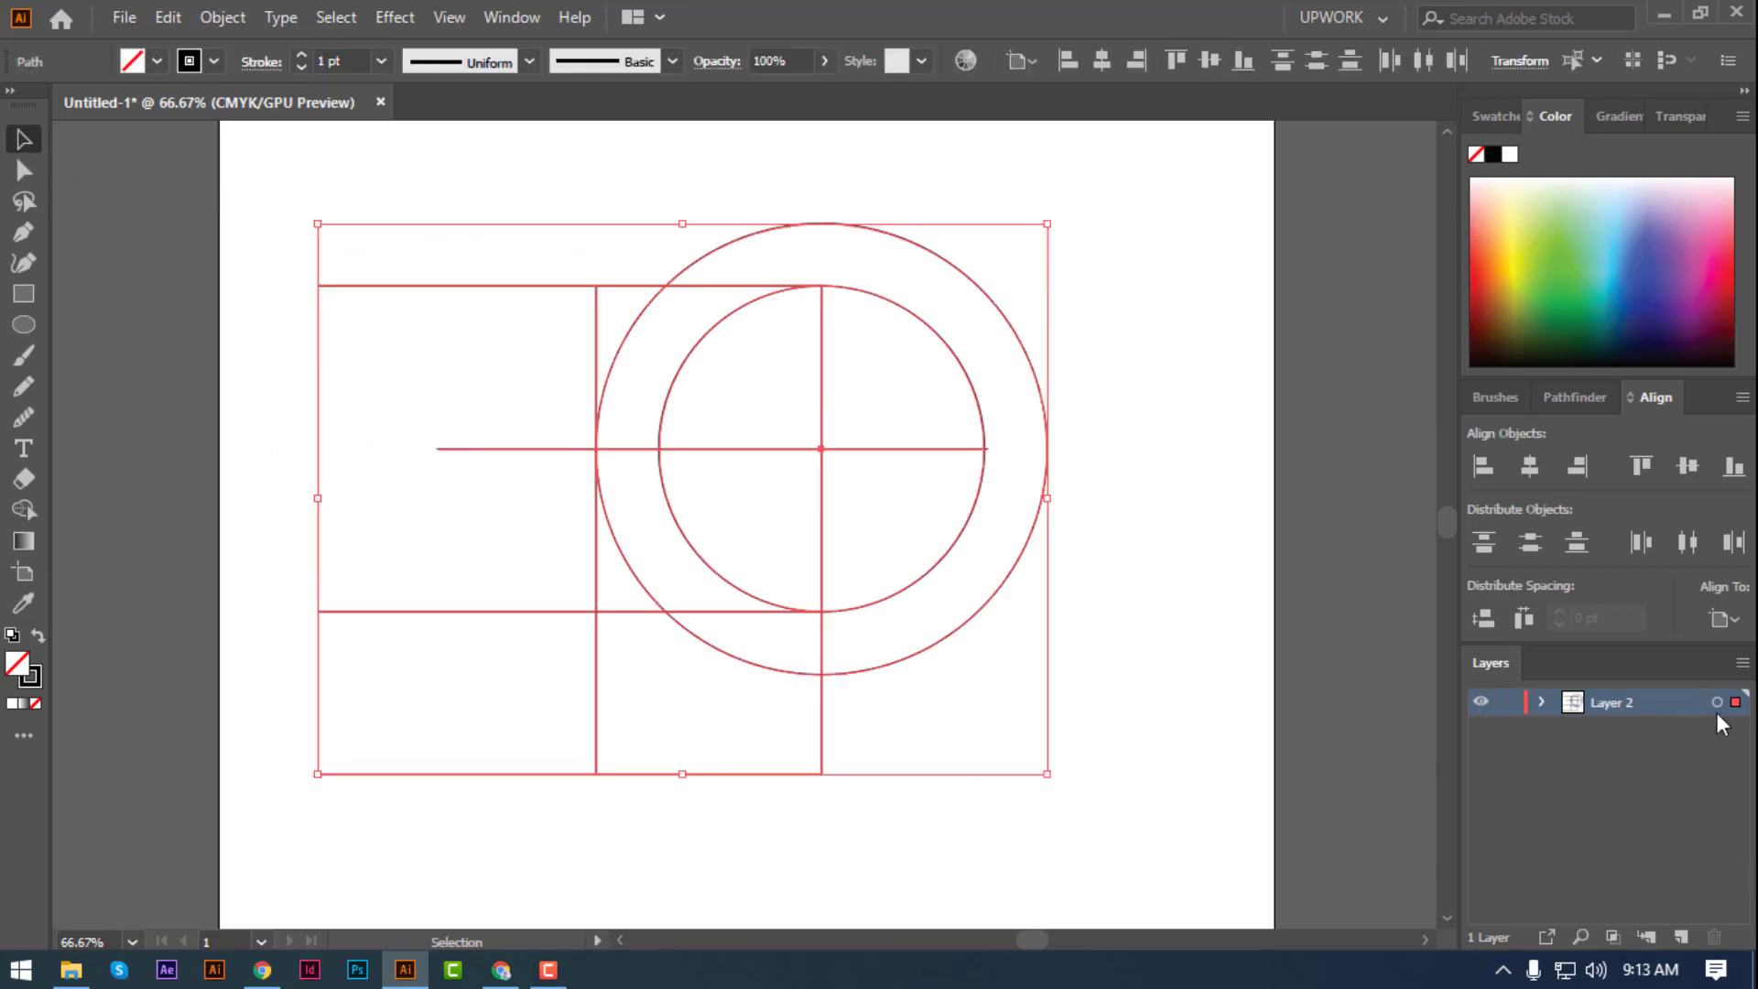
- Fade the guide artwork on Layer 2 to 44% opacity so the lines look faint grey
{"action": "left_click_drag", "start_coordinate": [822, 62], "coordinate": [769, 93]}
{"action": "left_click", "coordinate": [1001, 189]}
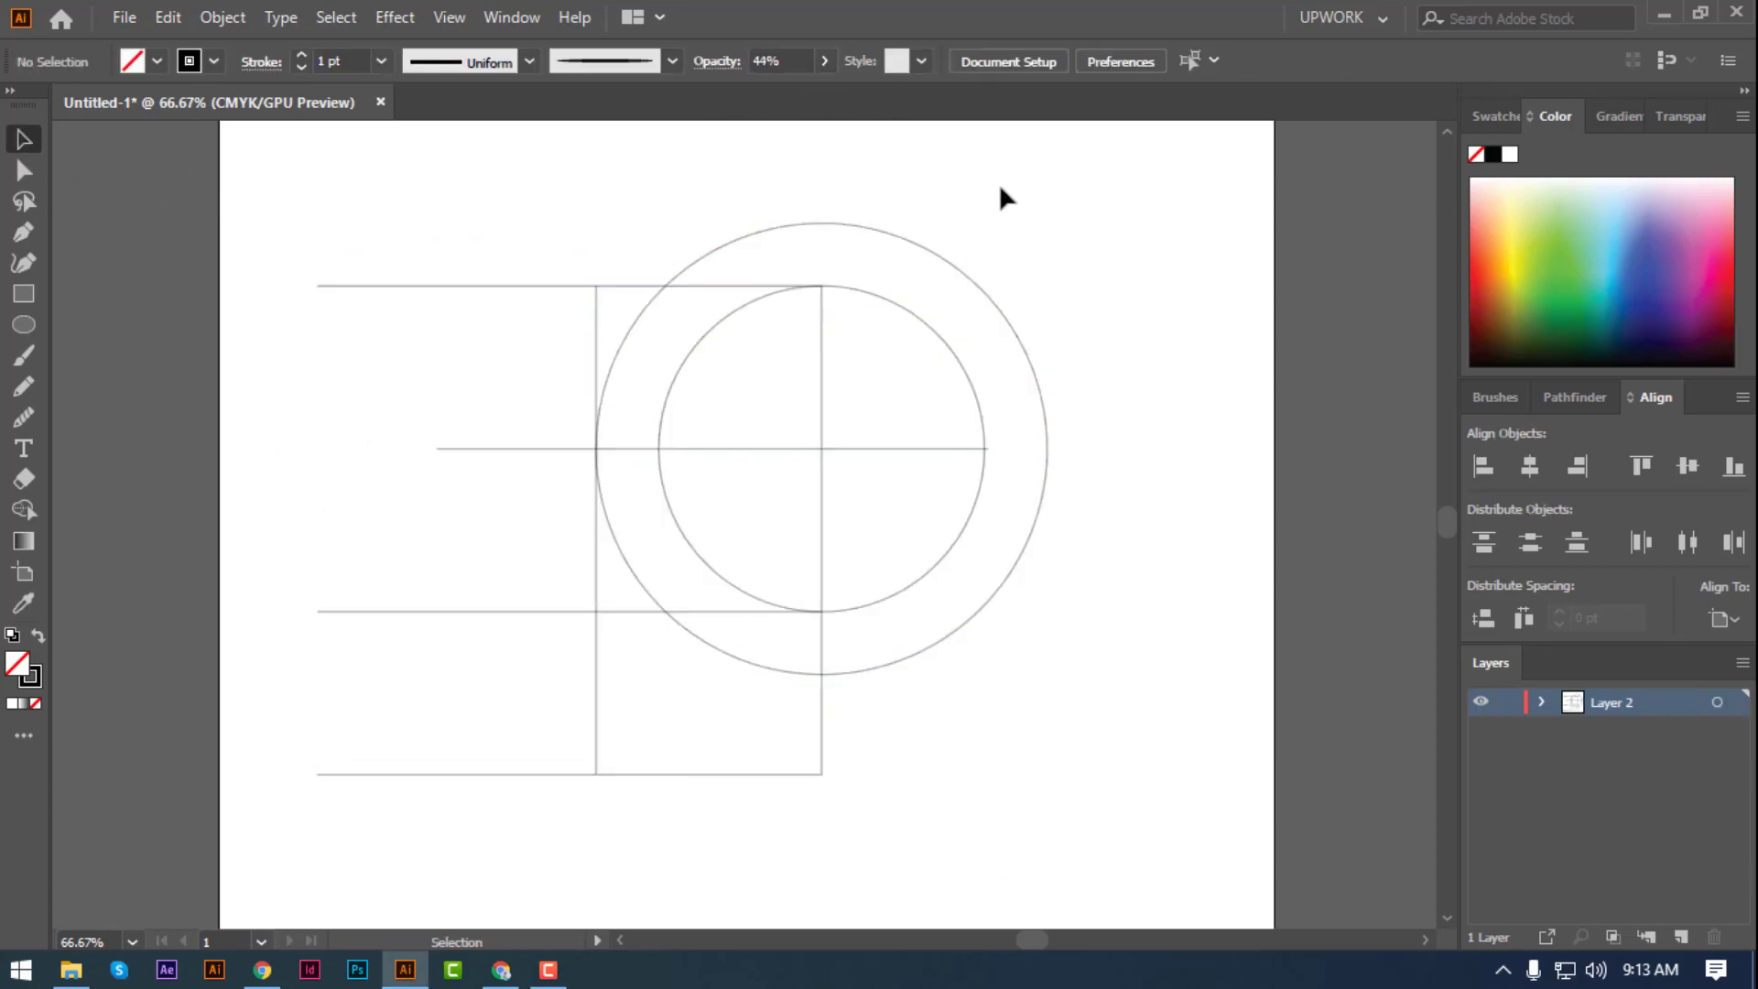
{"action": "left_click", "coordinate": [1717, 703]}
{"action": "left_click", "coordinate": [824, 61]}
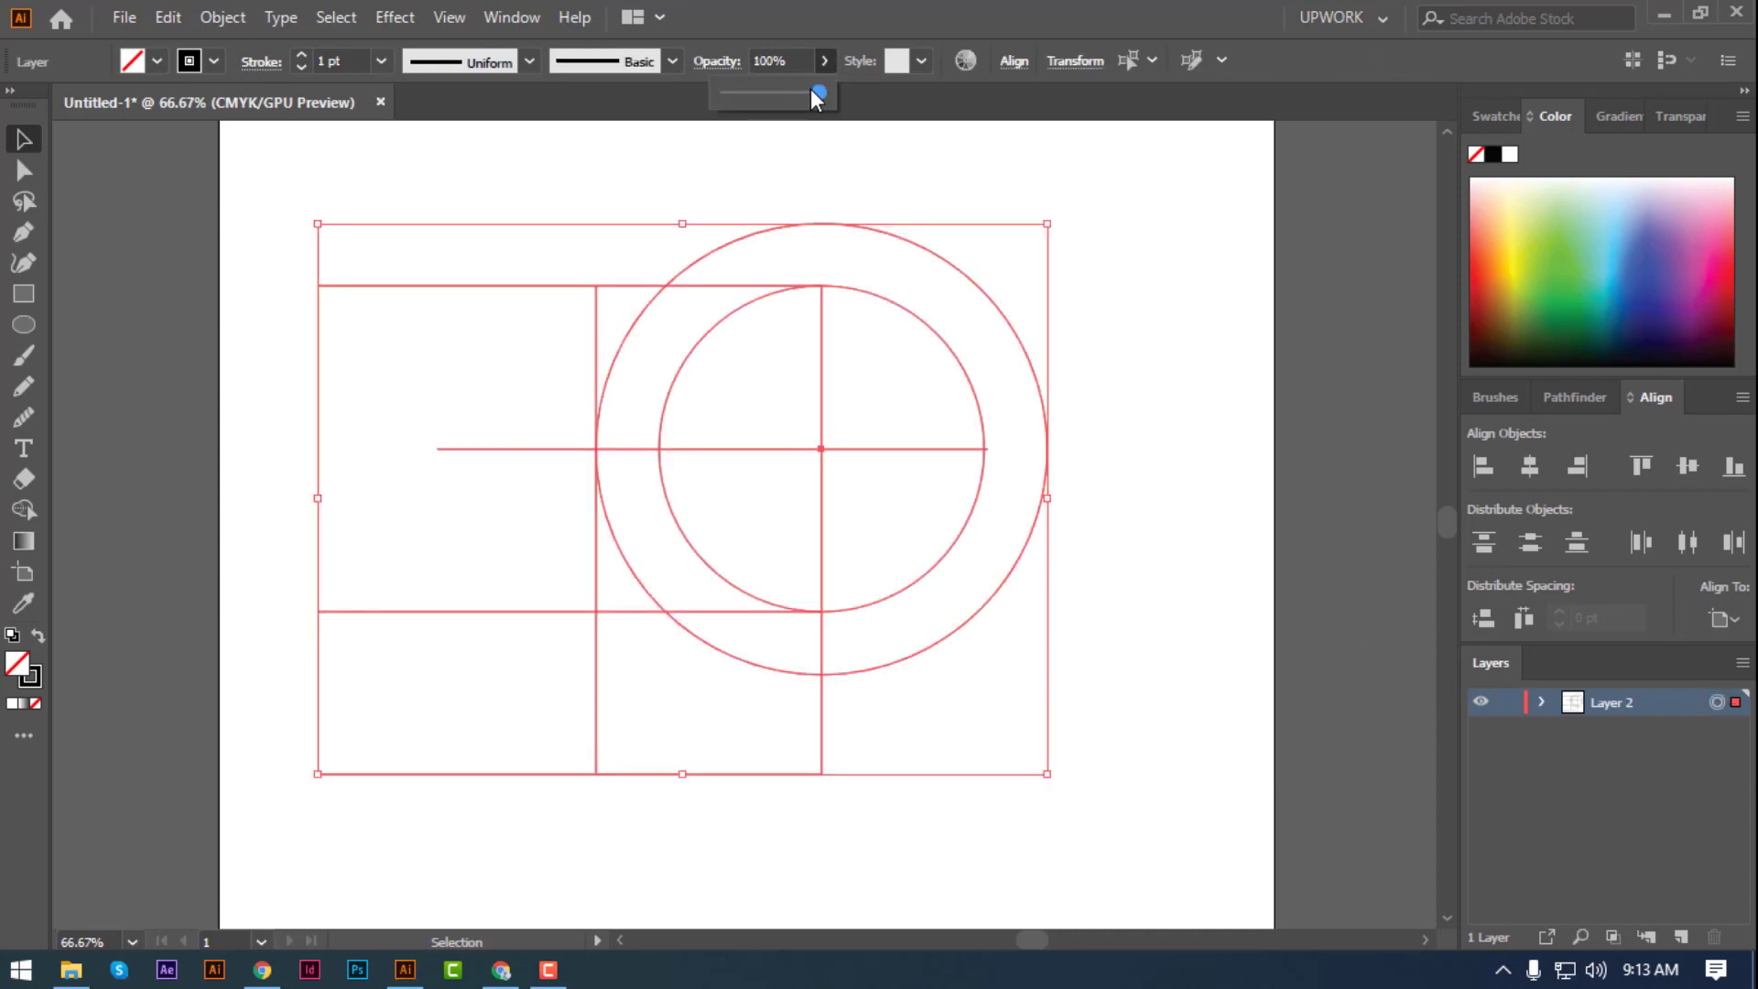
{"action": "left_click_drag", "start_coordinate": [791, 99], "coordinate": [786, 99]}
{"action": "left_click", "coordinate": [1124, 279]}
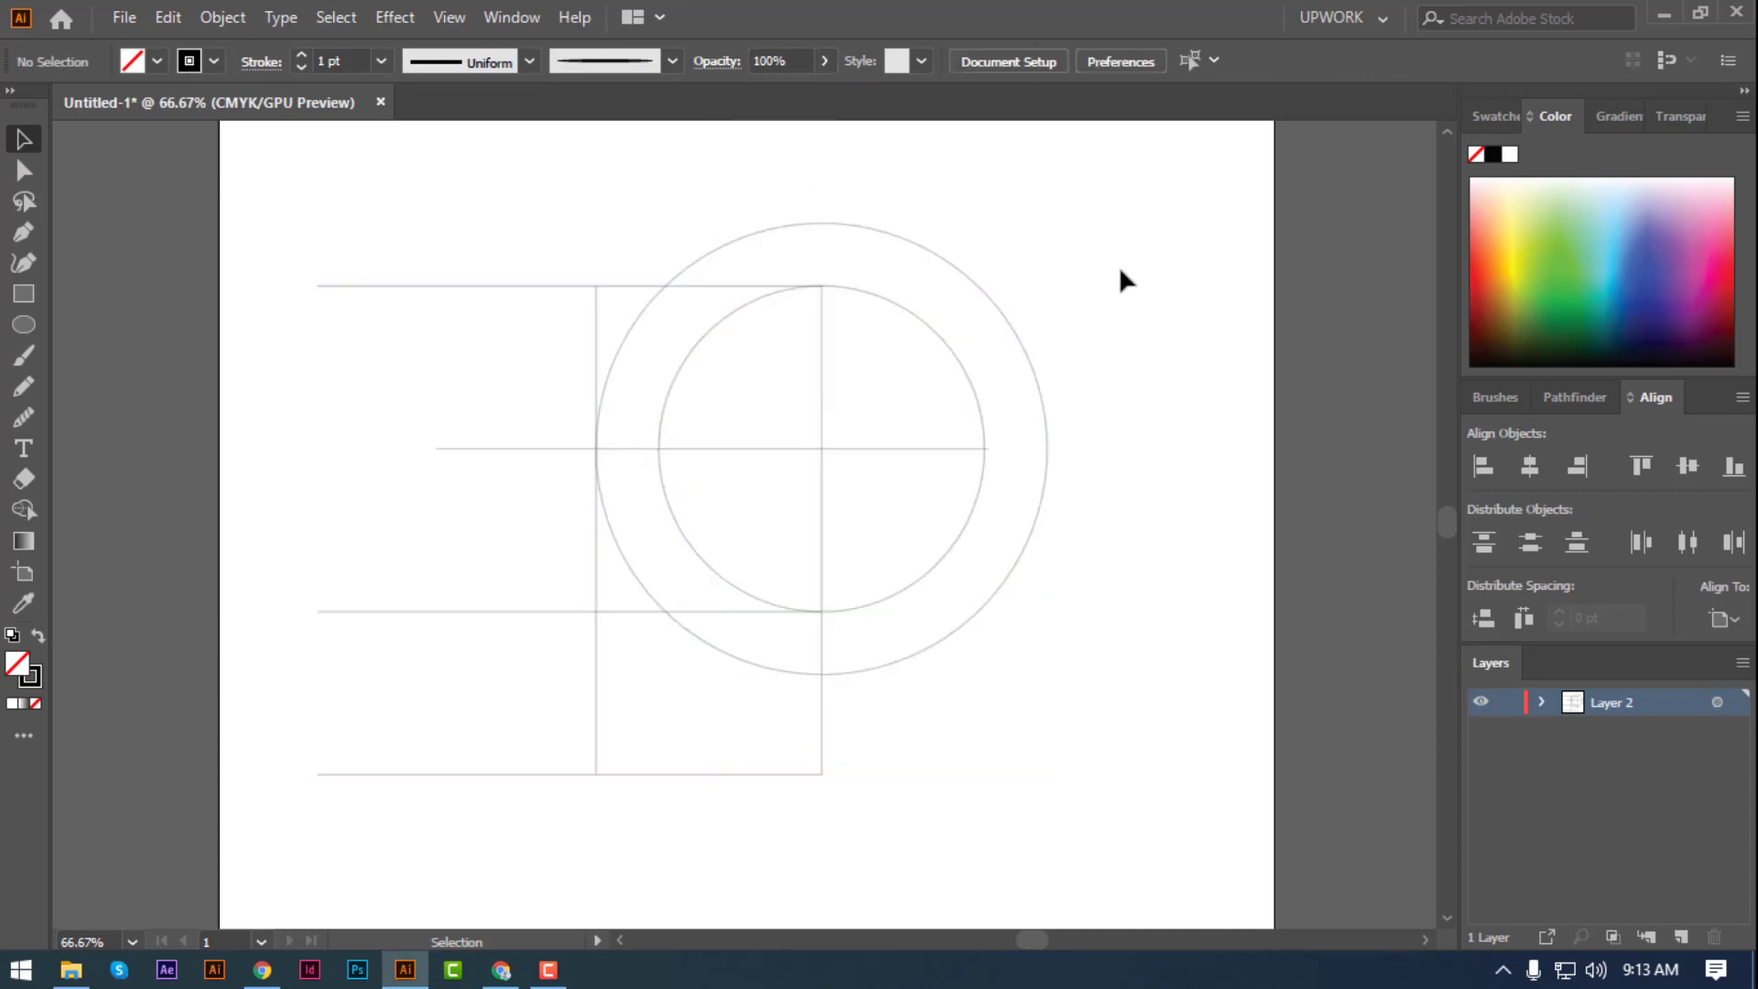
- Add a new layer and draw a long thin ellipse with black fill, no outline
{"action": "left_click", "coordinate": [1682, 936]}
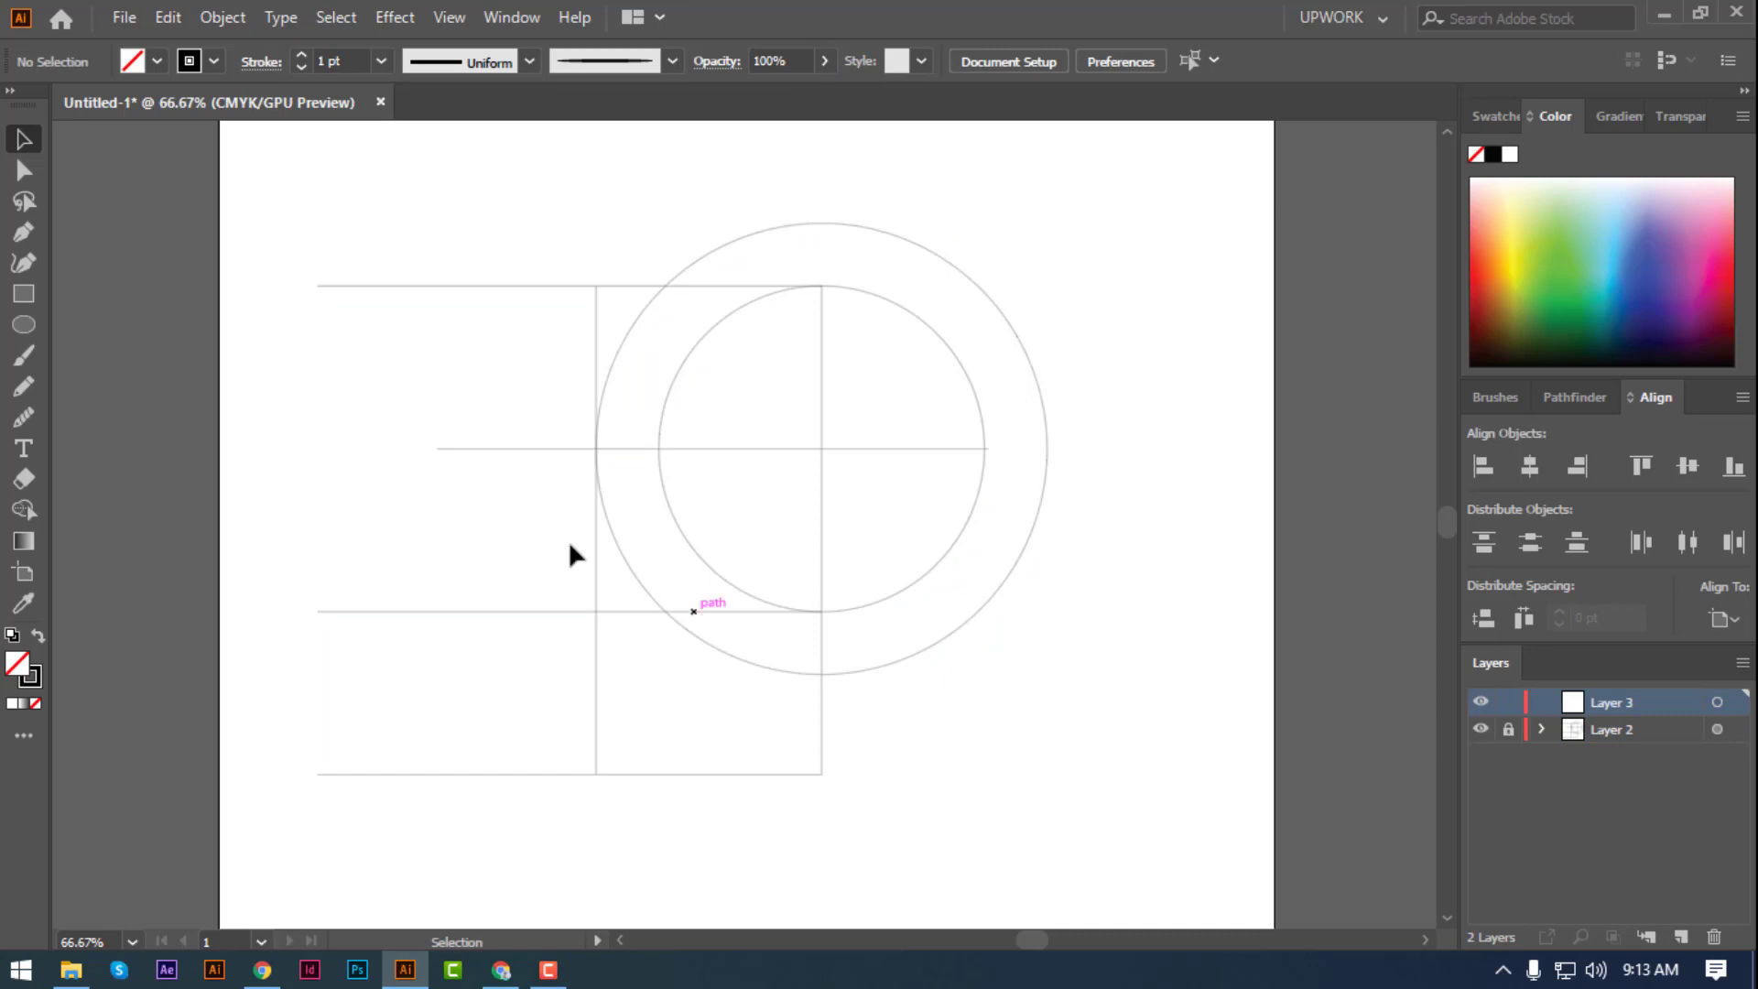
{"action": "left_click", "coordinate": [24, 324]}
{"action": "left_click_drag", "start_coordinate": [367, 380], "coordinate": [653, 381]}
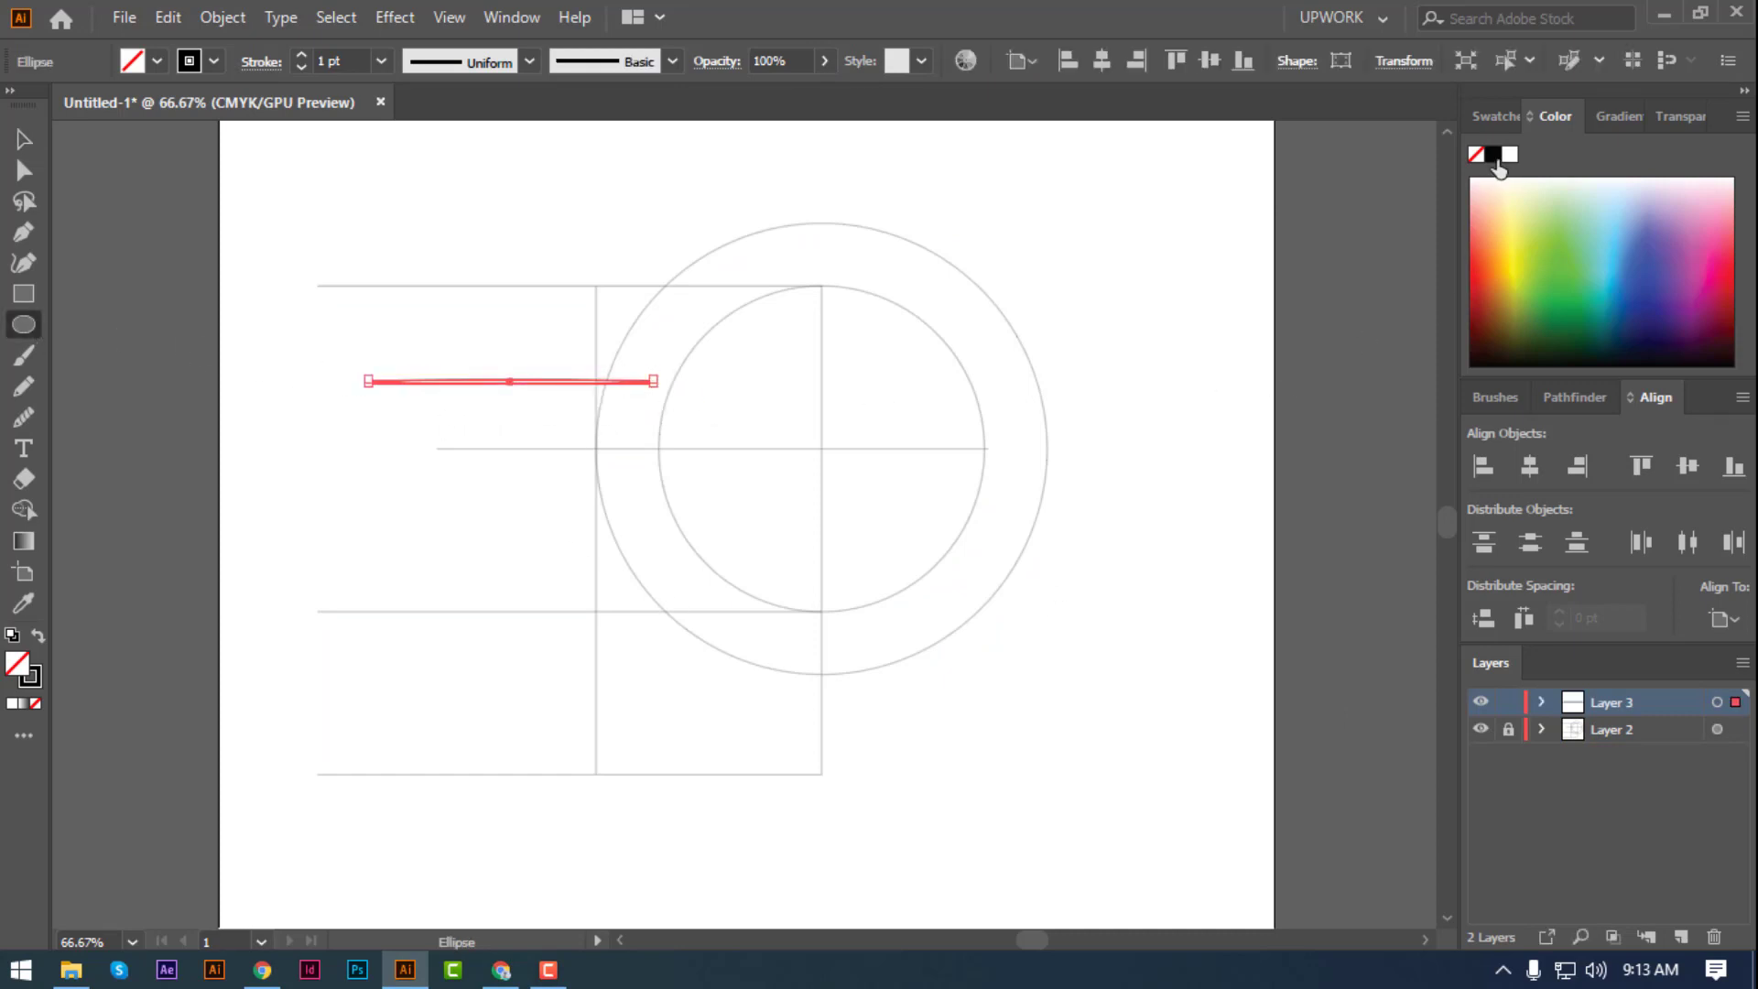
{"action": "key", "text": "shift+x"}
{"action": "left_click", "coordinate": [27, 139]}
- Zoom to 200% and squash the black ellipse into a thin tapered sliver
{"action": "left_click", "coordinate": [299, 246]}
{"action": "key", "text": "ctrl+equal"}
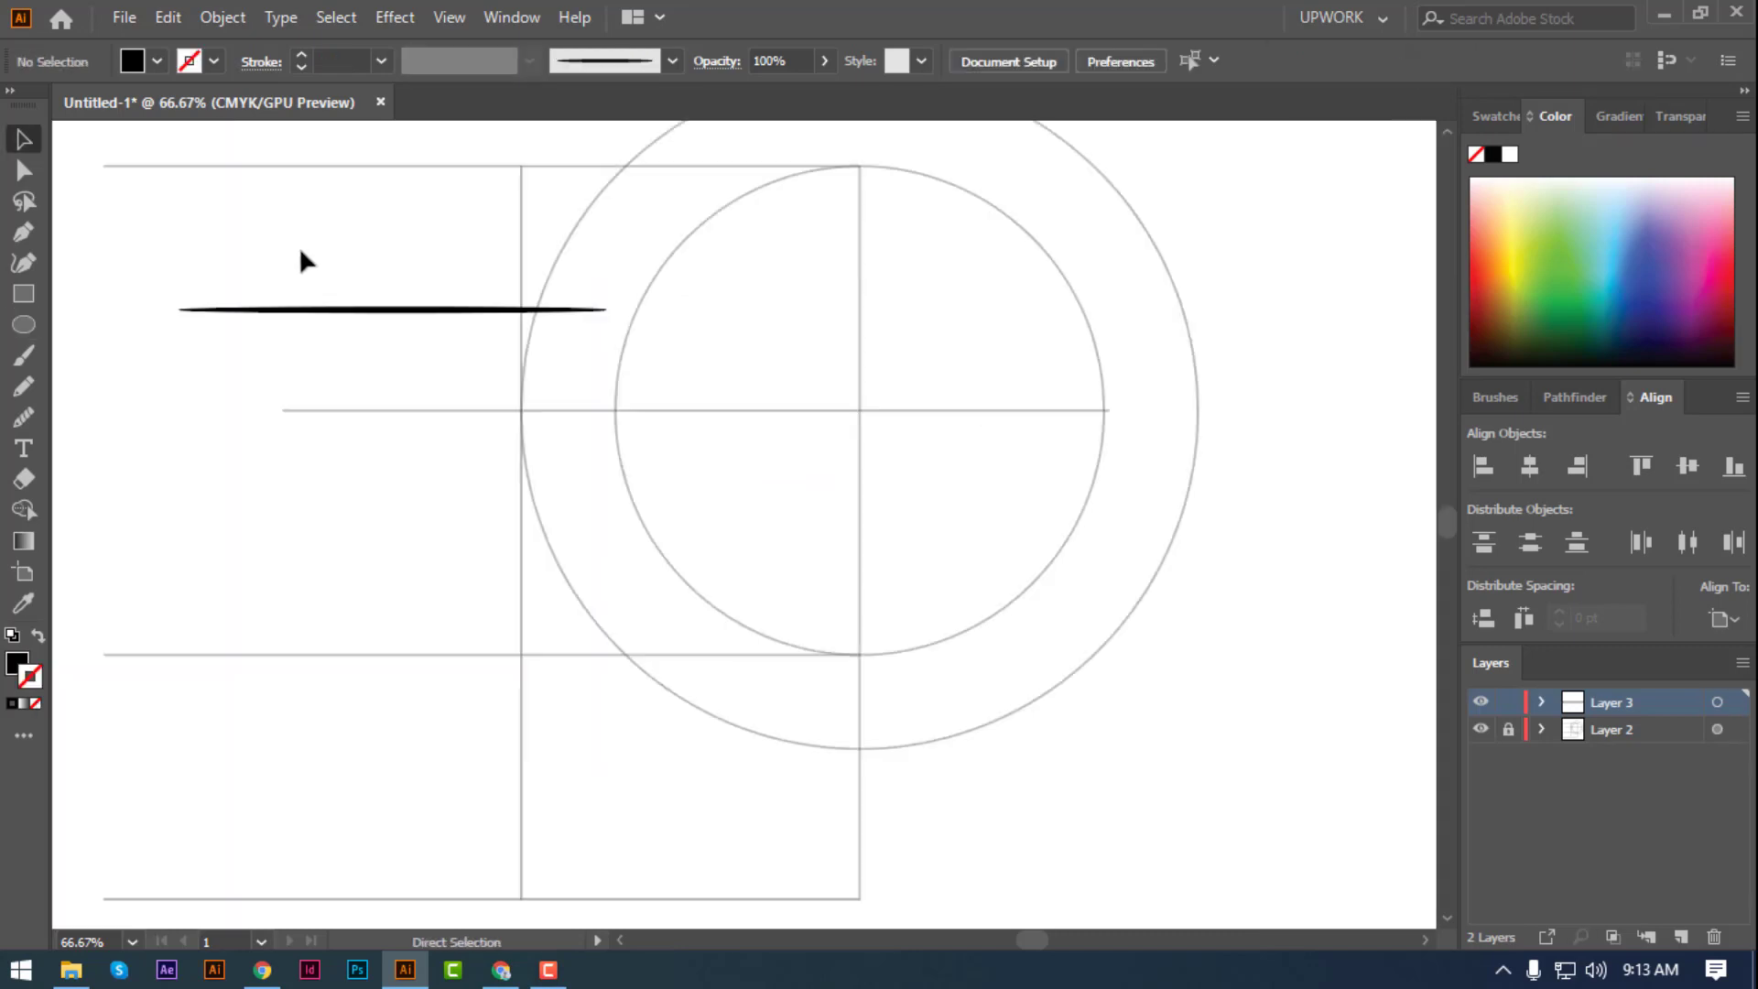
{"action": "key", "text": "ctrl+equal"}
{"action": "key", "text": "ctrl+equal"}
{"action": "left_click_drag", "start_coordinate": [326, 349], "coordinate": [678, 605]}
{"action": "left_click", "coordinate": [836, 566]}
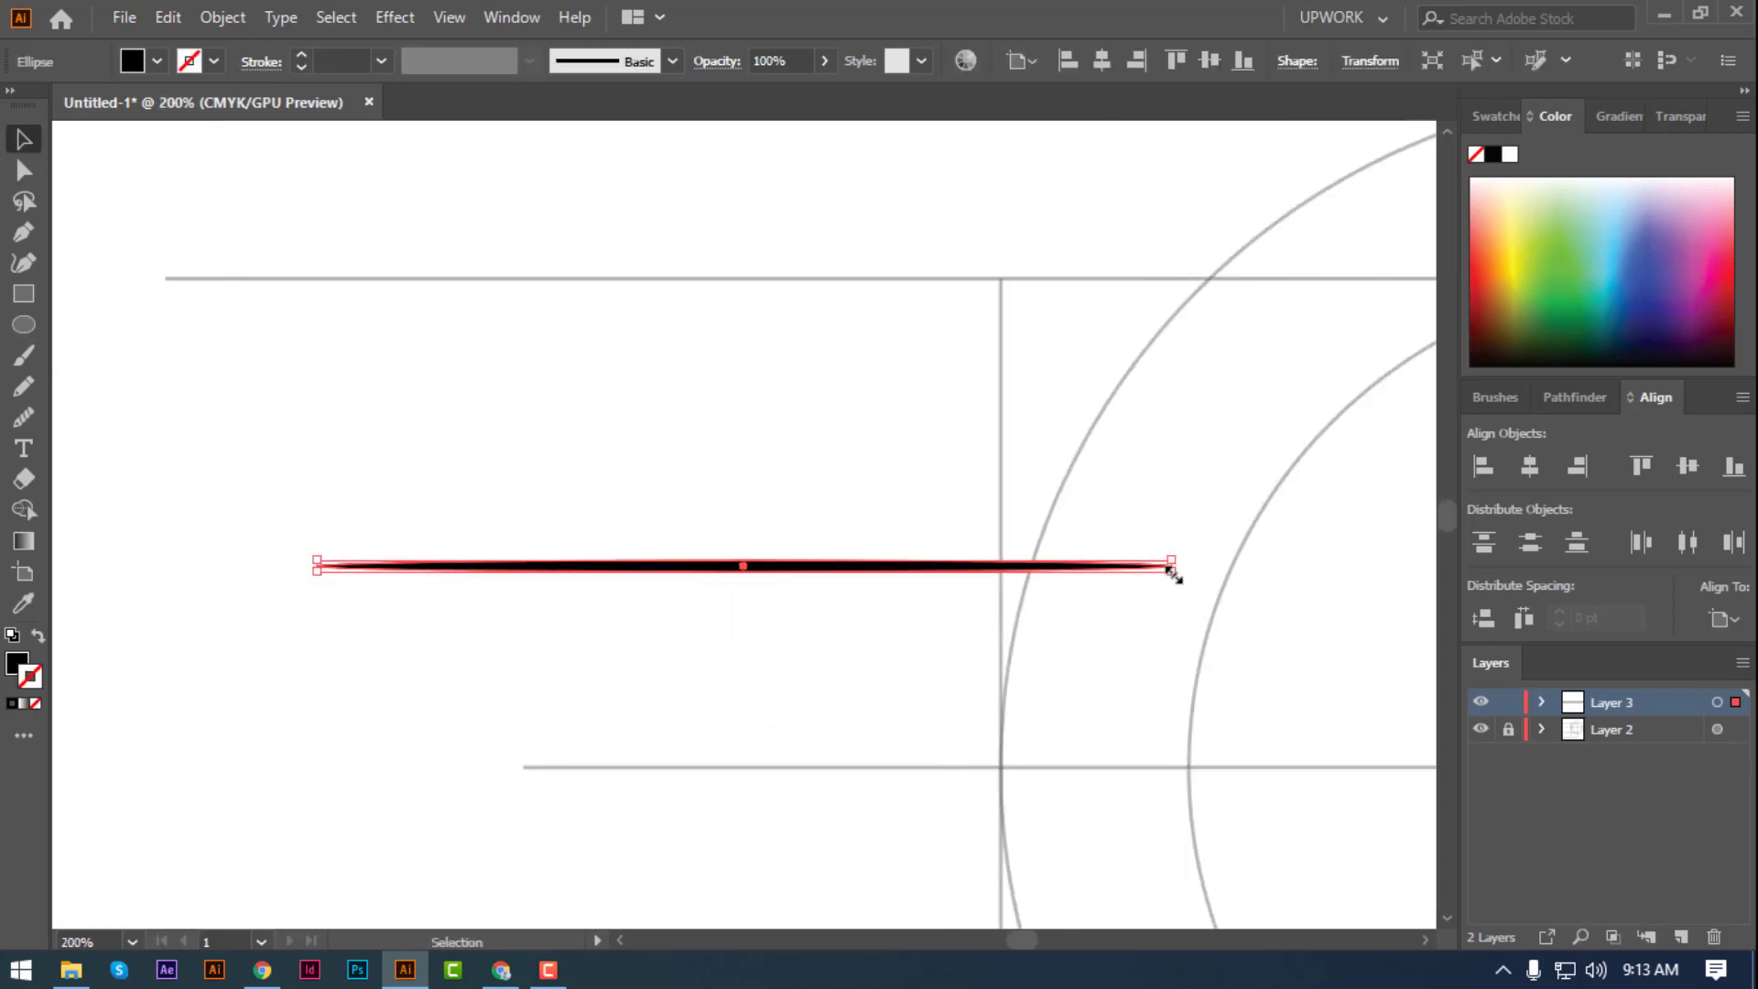
{"action": "left_click_drag", "start_coordinate": [1172, 573], "coordinate": [1127, 565]}
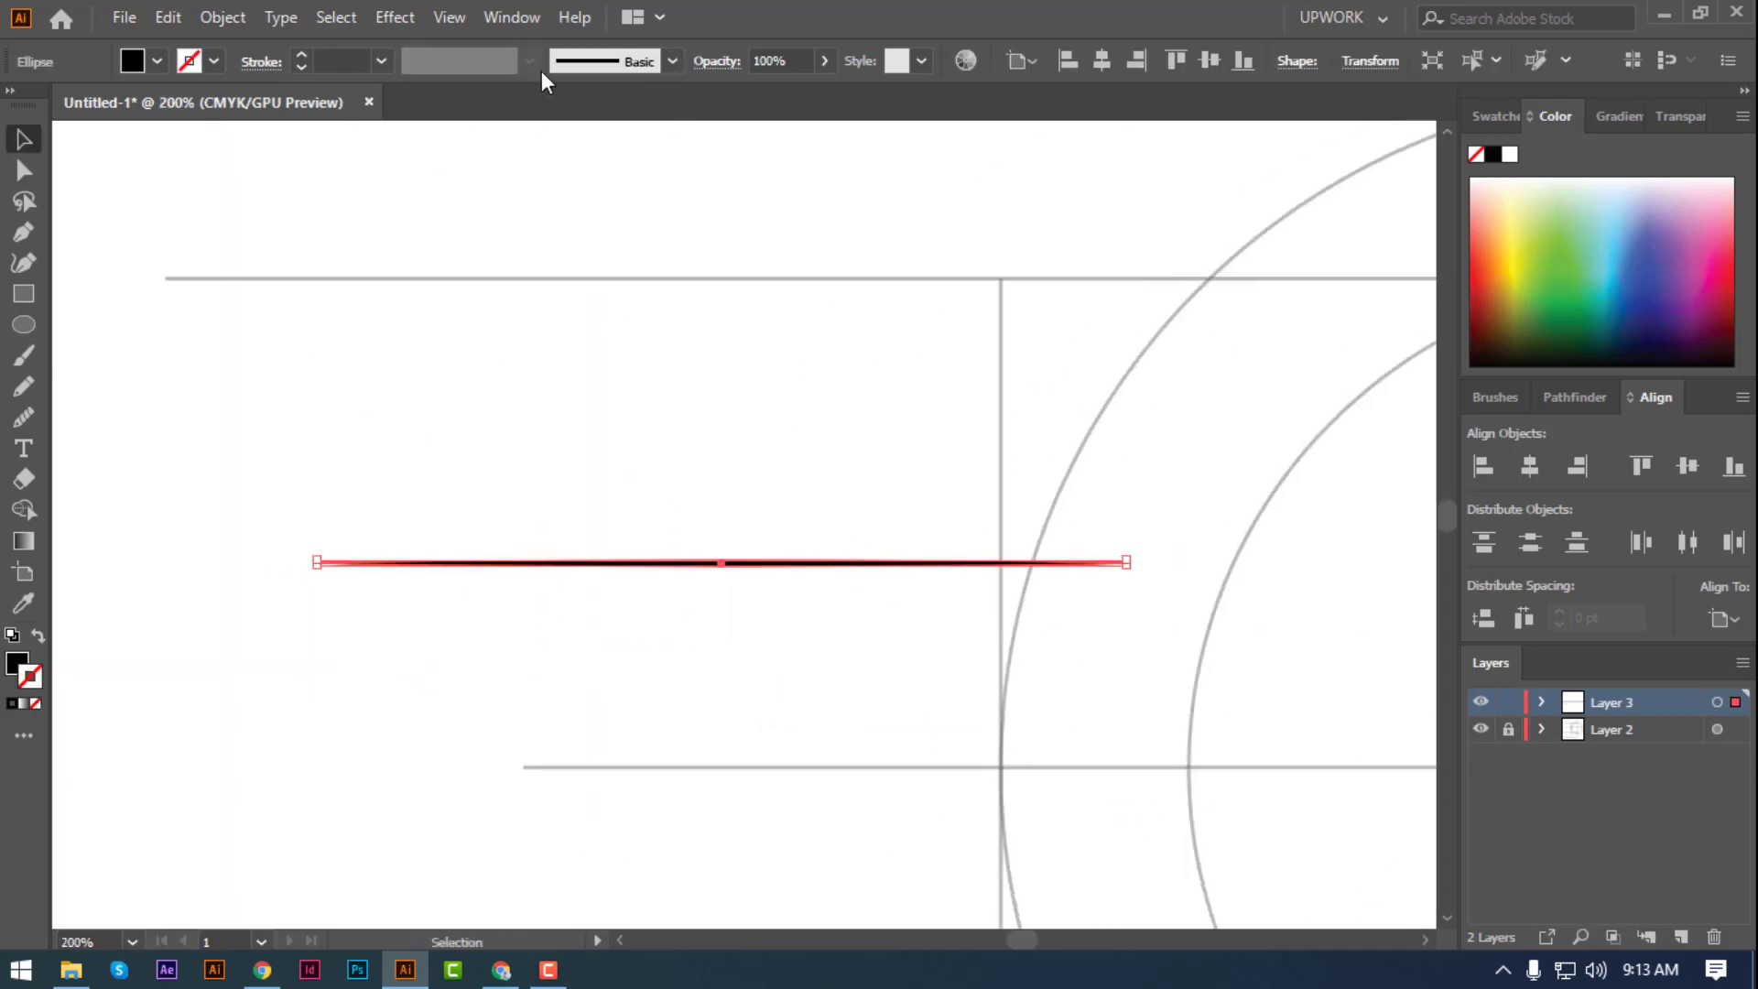
- Make the sliver a new art brush, accepting the default art brush settings
{"action": "left_click", "coordinate": [672, 61]}
{"action": "left_click", "coordinate": [607, 262]}
{"action": "left_click", "coordinate": [773, 557]}
{"action": "left_click", "coordinate": [818, 677]}
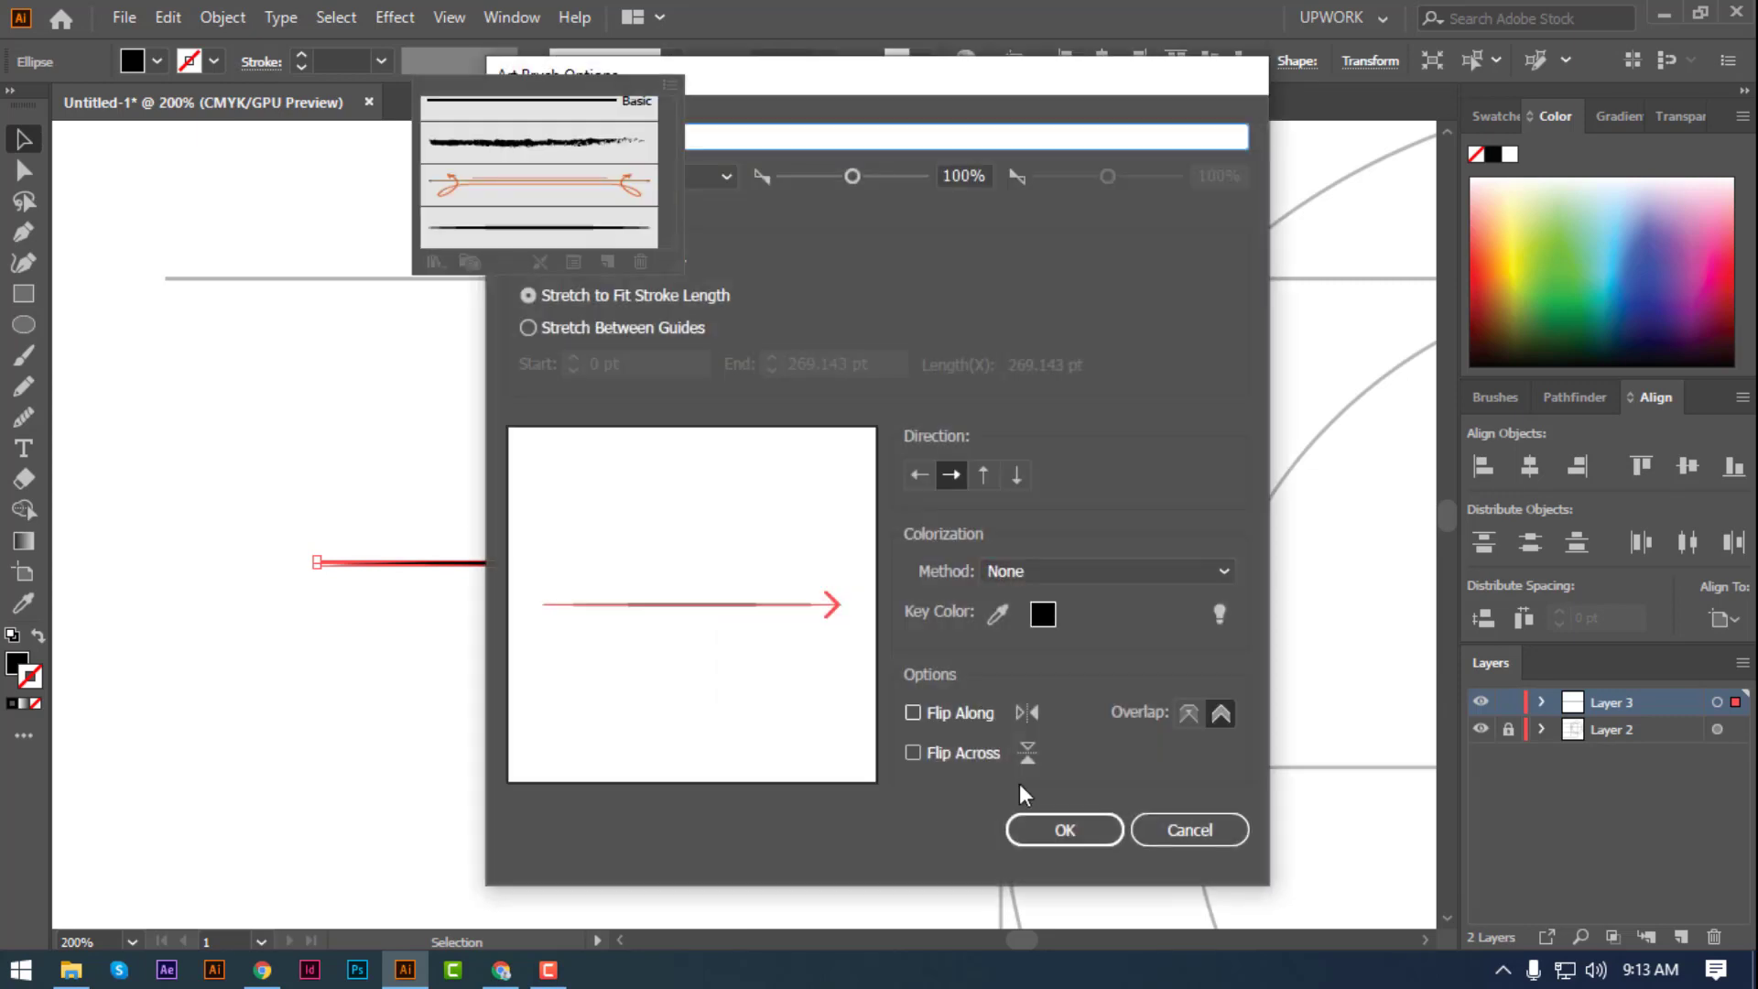
{"action": "left_click", "coordinate": [1053, 829]}
{"action": "left_click", "coordinate": [752, 168]}
- Delete the original shape and test the new brush with a stroke, then undo it
{"action": "key", "text": "Delete"}
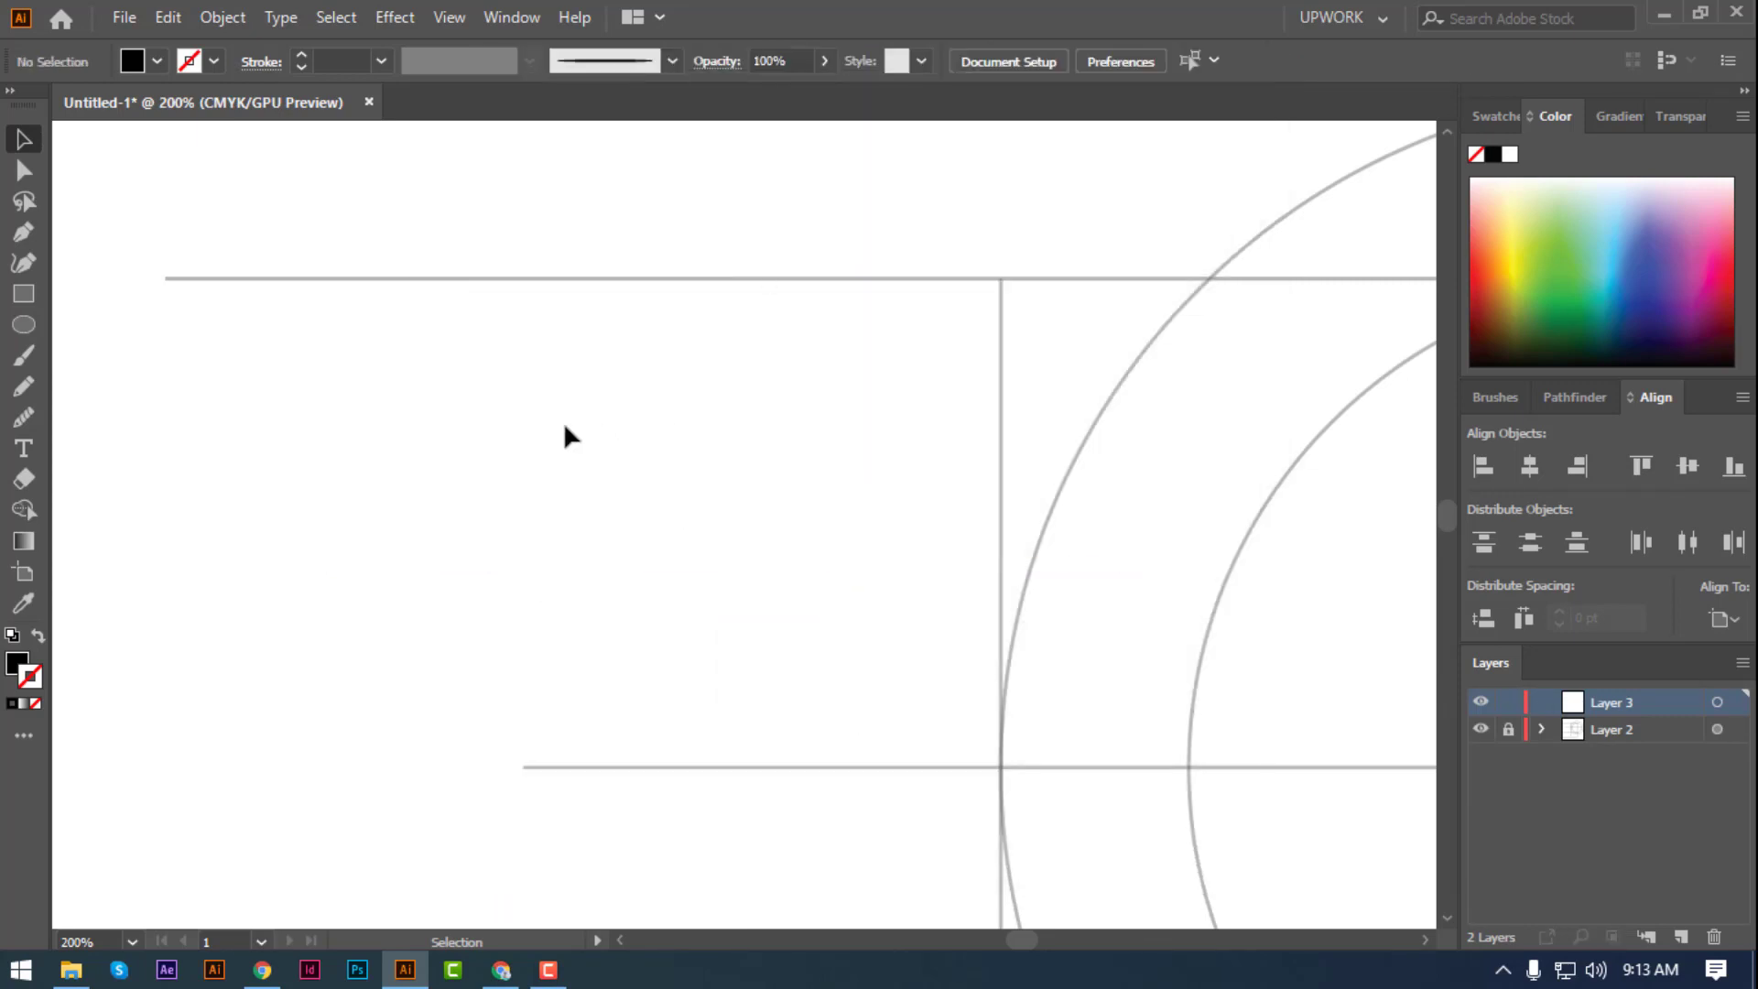
{"action": "key", "text": "b"}
{"action": "left_click_drag", "start_coordinate": [671, 359], "coordinate": [334, 655]}
{"action": "key", "text": "ctrl+z"}
{"action": "key", "text": "ctrl+minus"}
{"action": "key", "text": "ctrl+minus"}
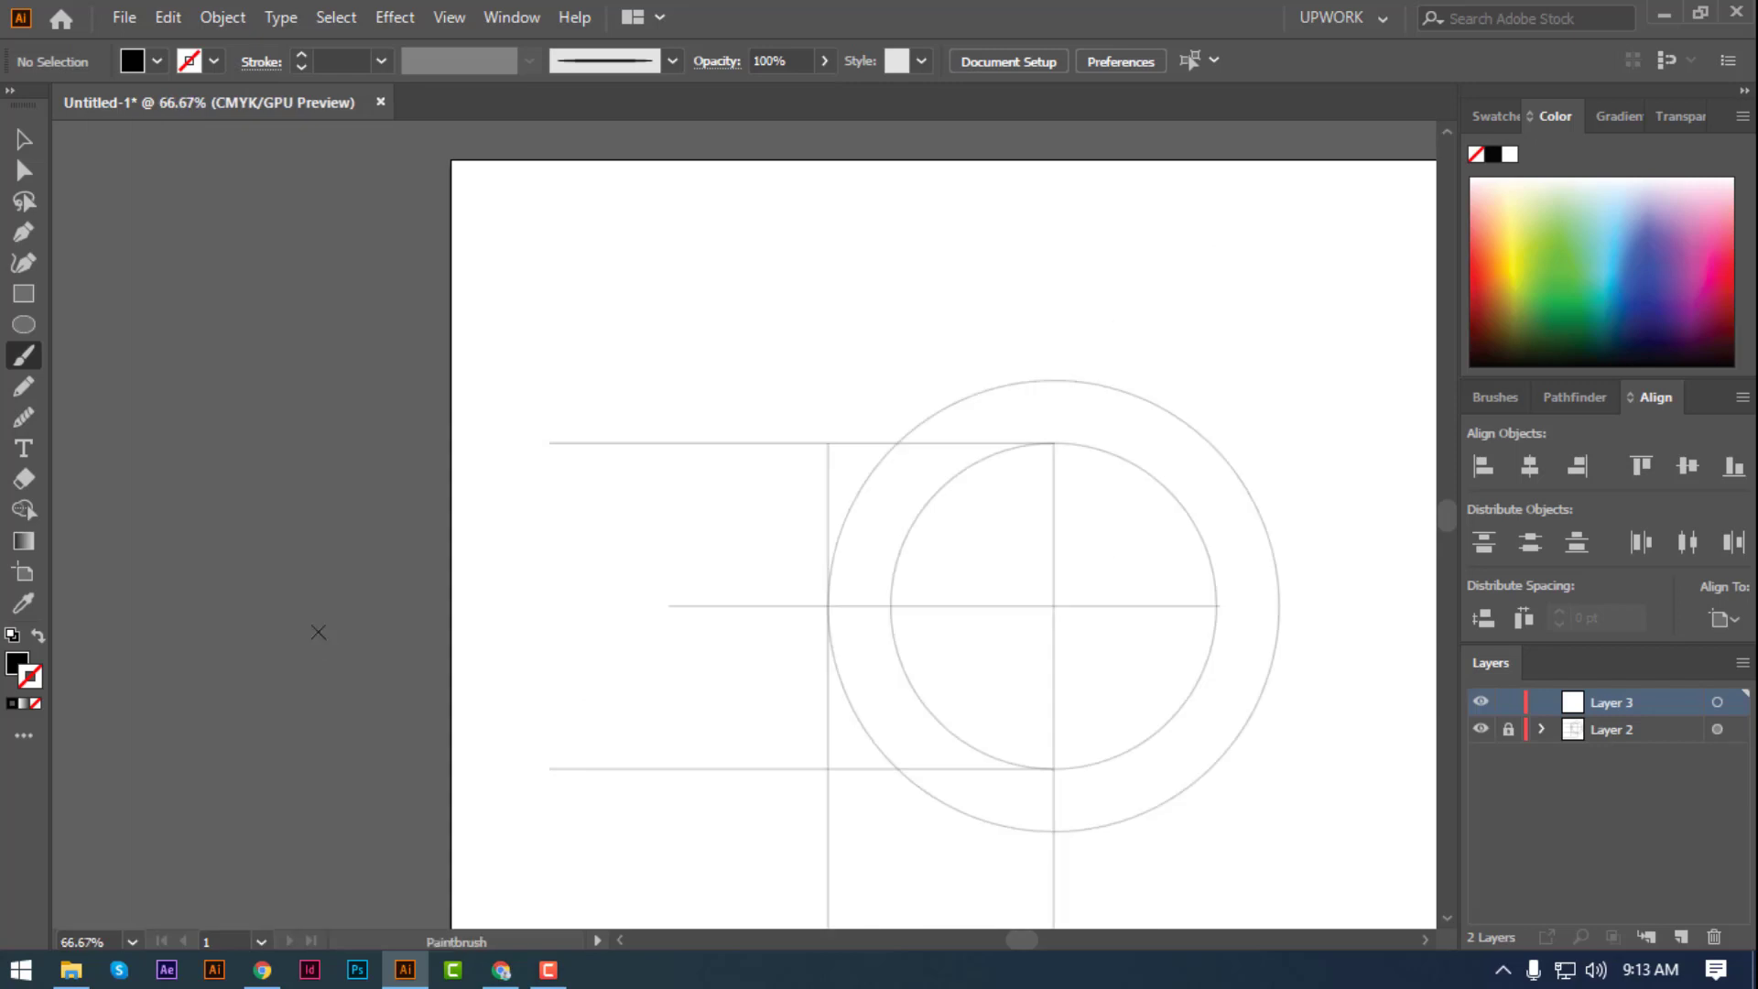
- Zoom to 150% on the face area and place a marker dot on the vertical guide
{"action": "key", "text": "ctrl+plus"}
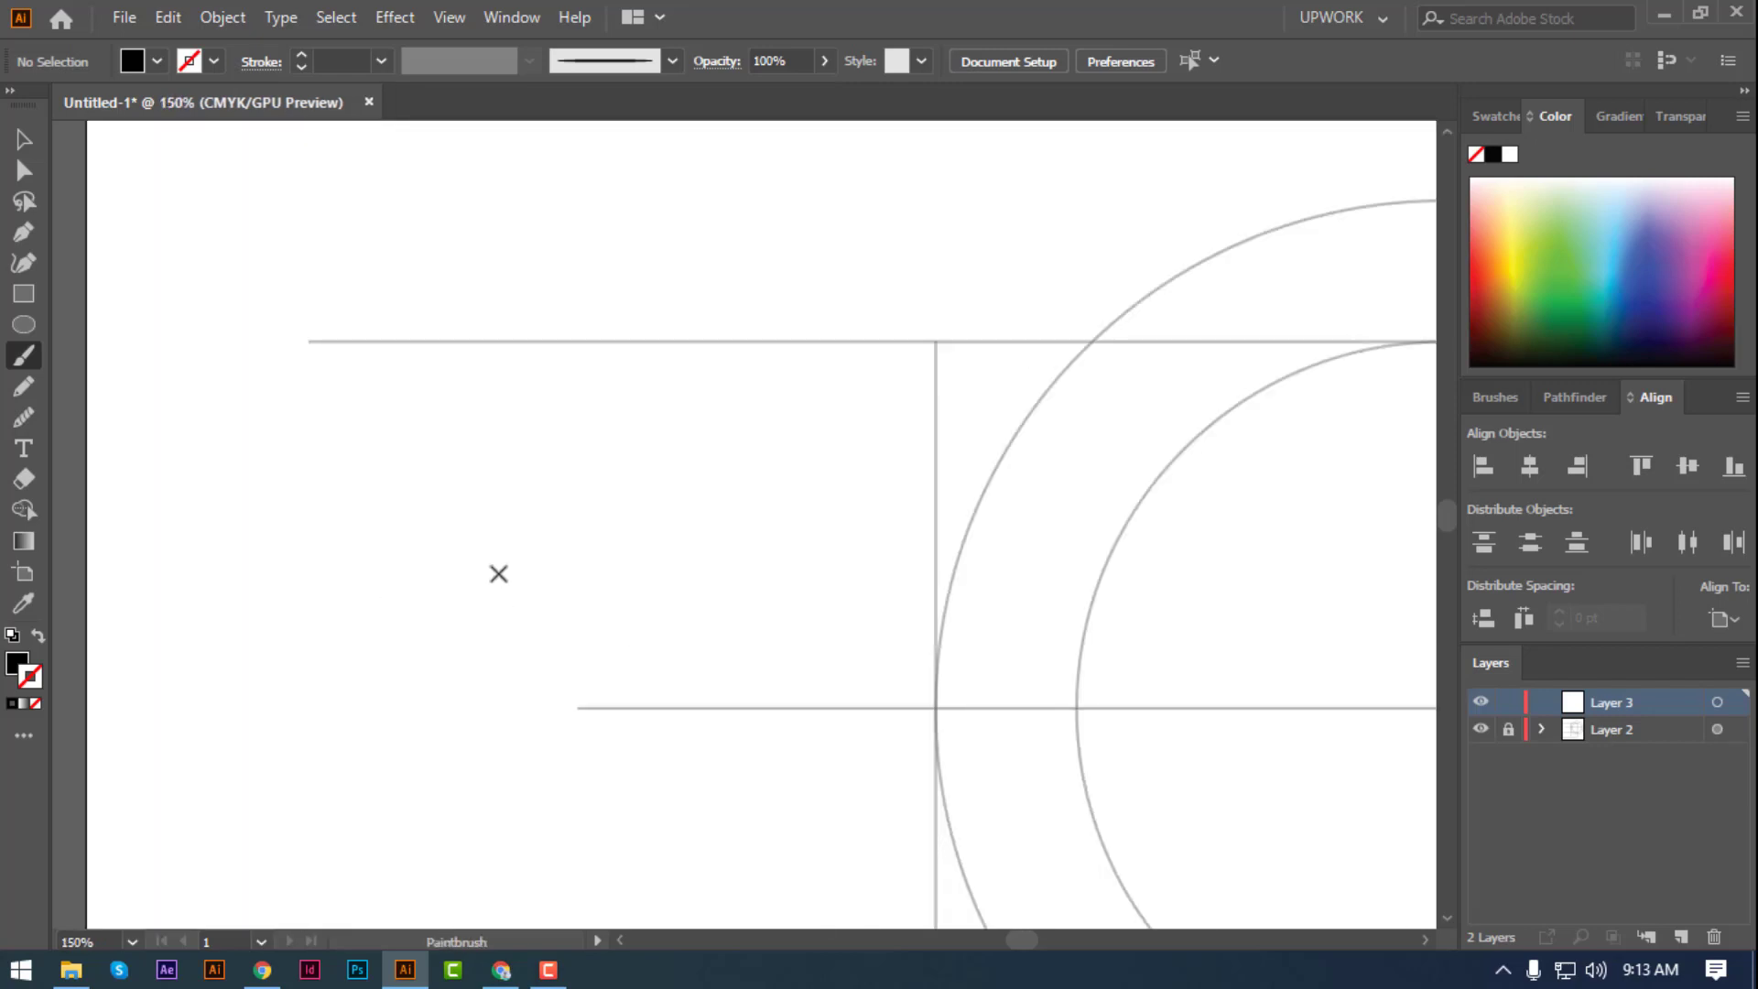
{"action": "scroll", "coordinate": [550, 494], "scroll_direction": "down", "scroll_amount": 2}
{"action": "key", "text": "ctrl+minus"}
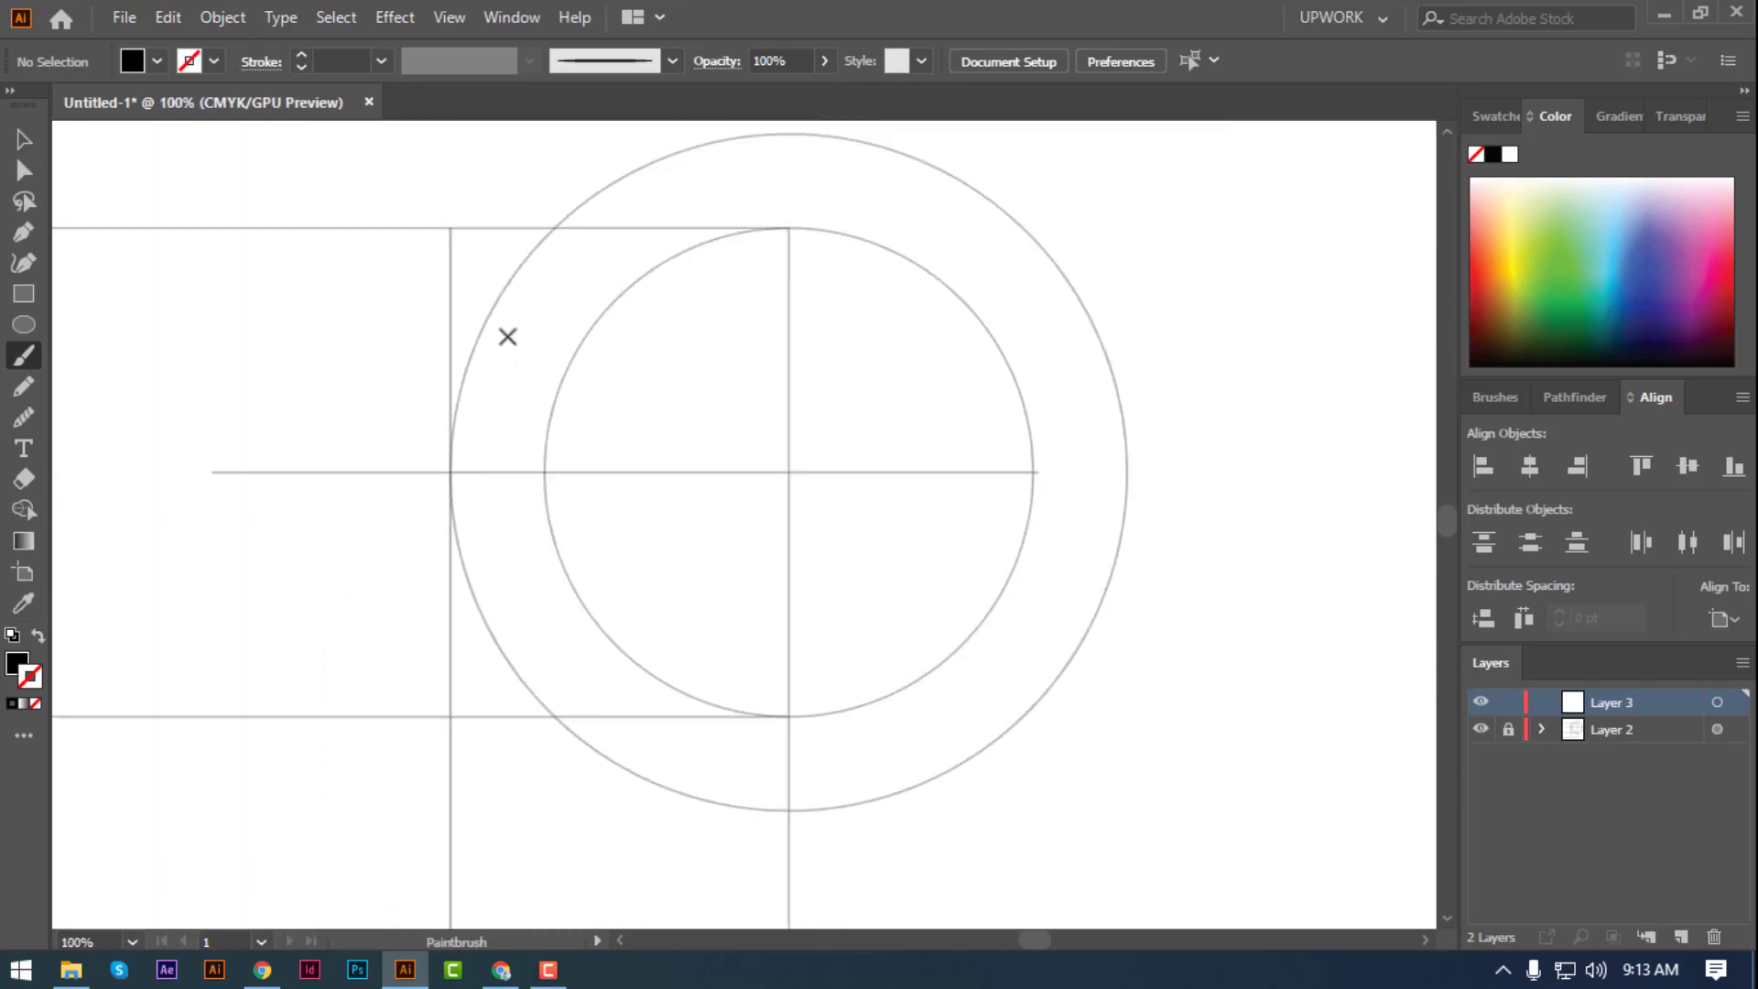
{"action": "key", "text": "ctrl+plus"}
{"action": "scroll", "coordinate": [471, 600], "scroll_direction": "down", "scroll_amount": 1}
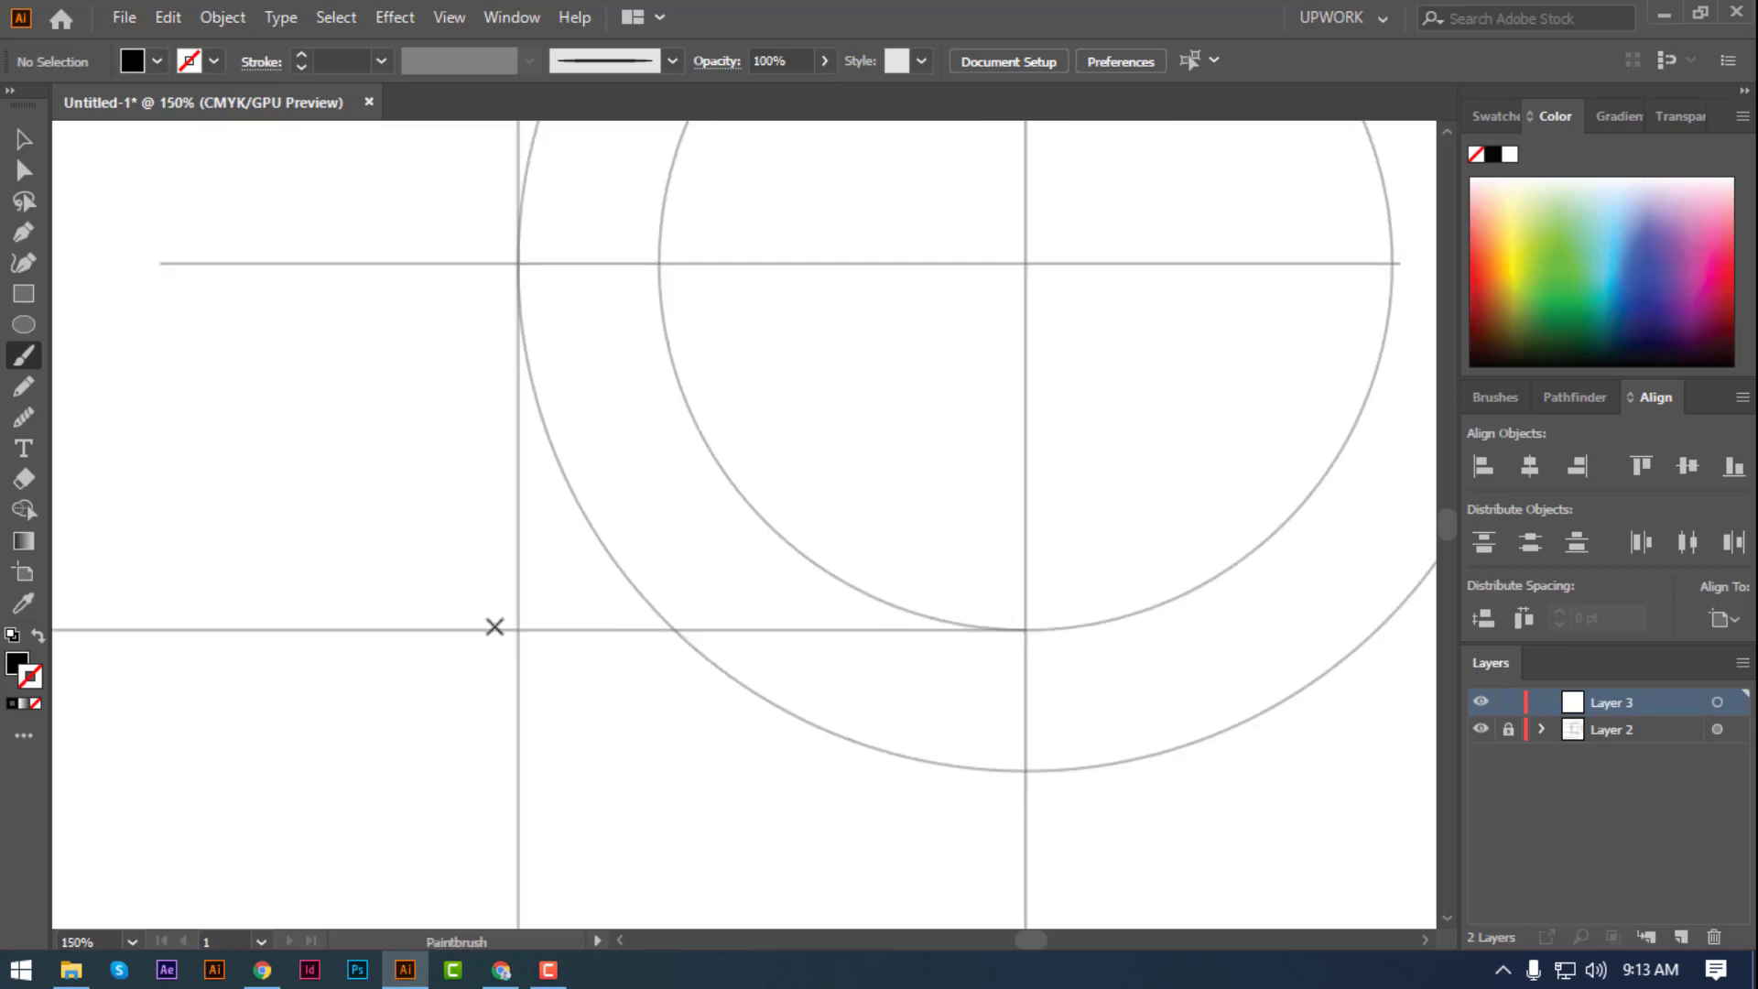
{"action": "scroll", "coordinate": [544, 641], "scroll_direction": "down", "scroll_amount": 2}
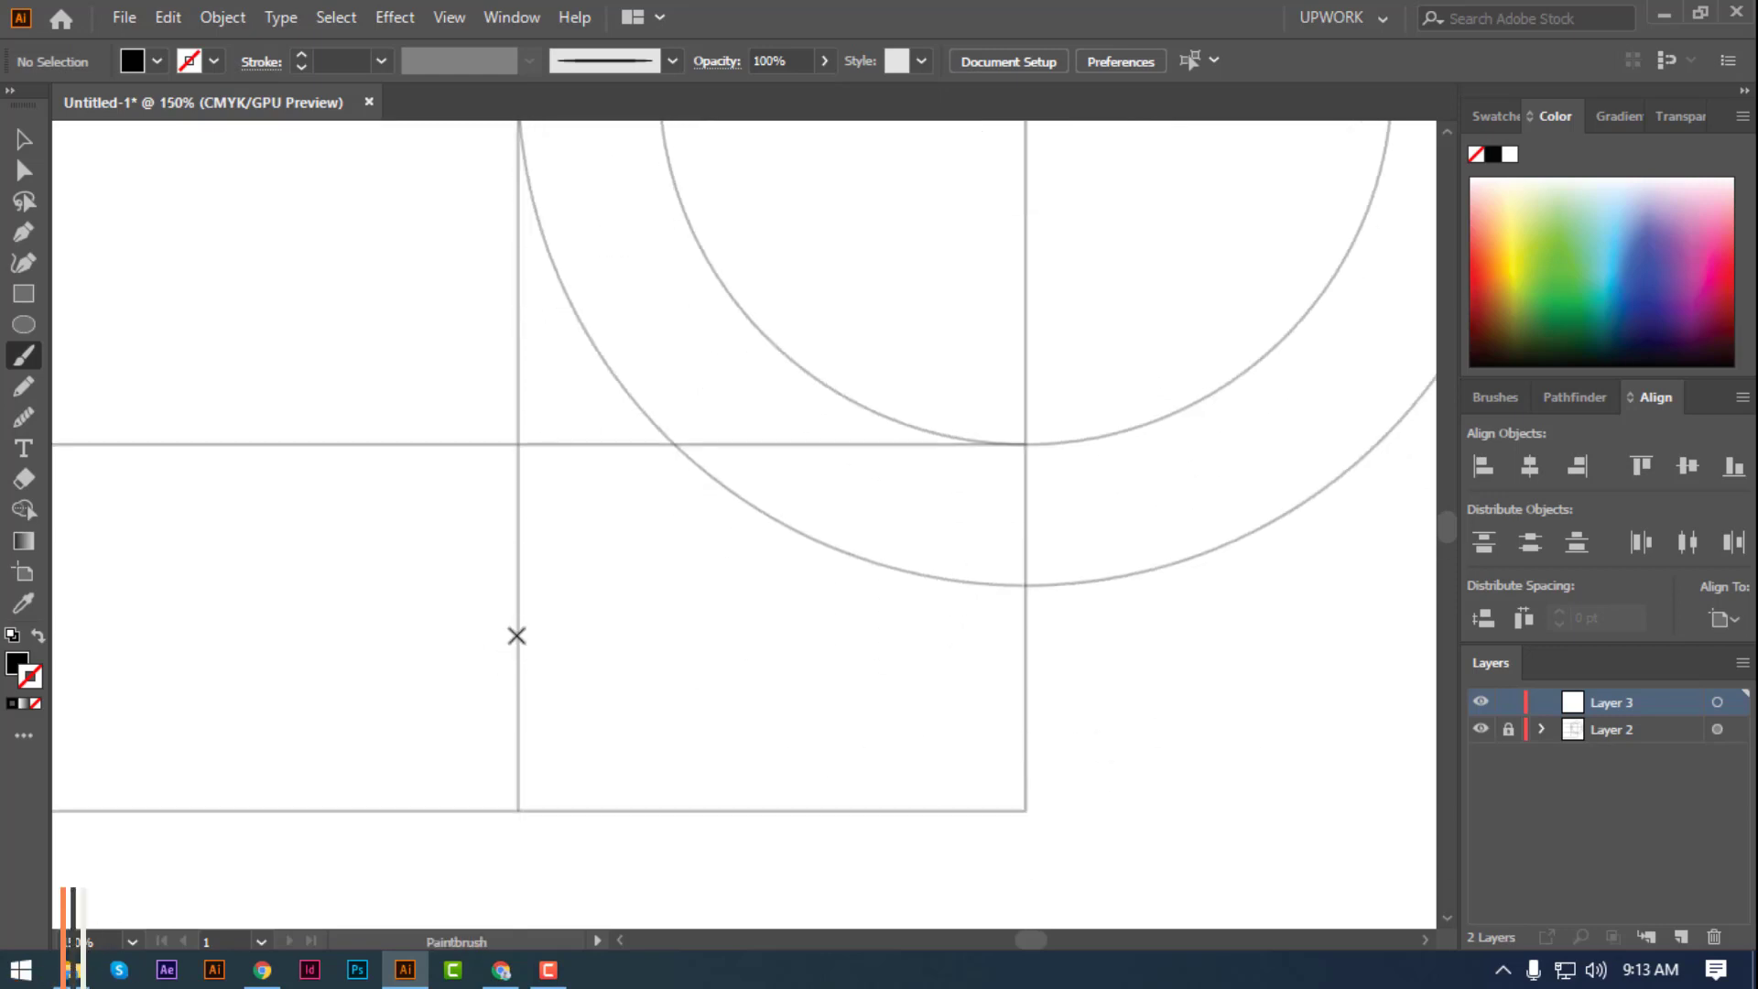
{"action": "left_click", "coordinate": [518, 634]}
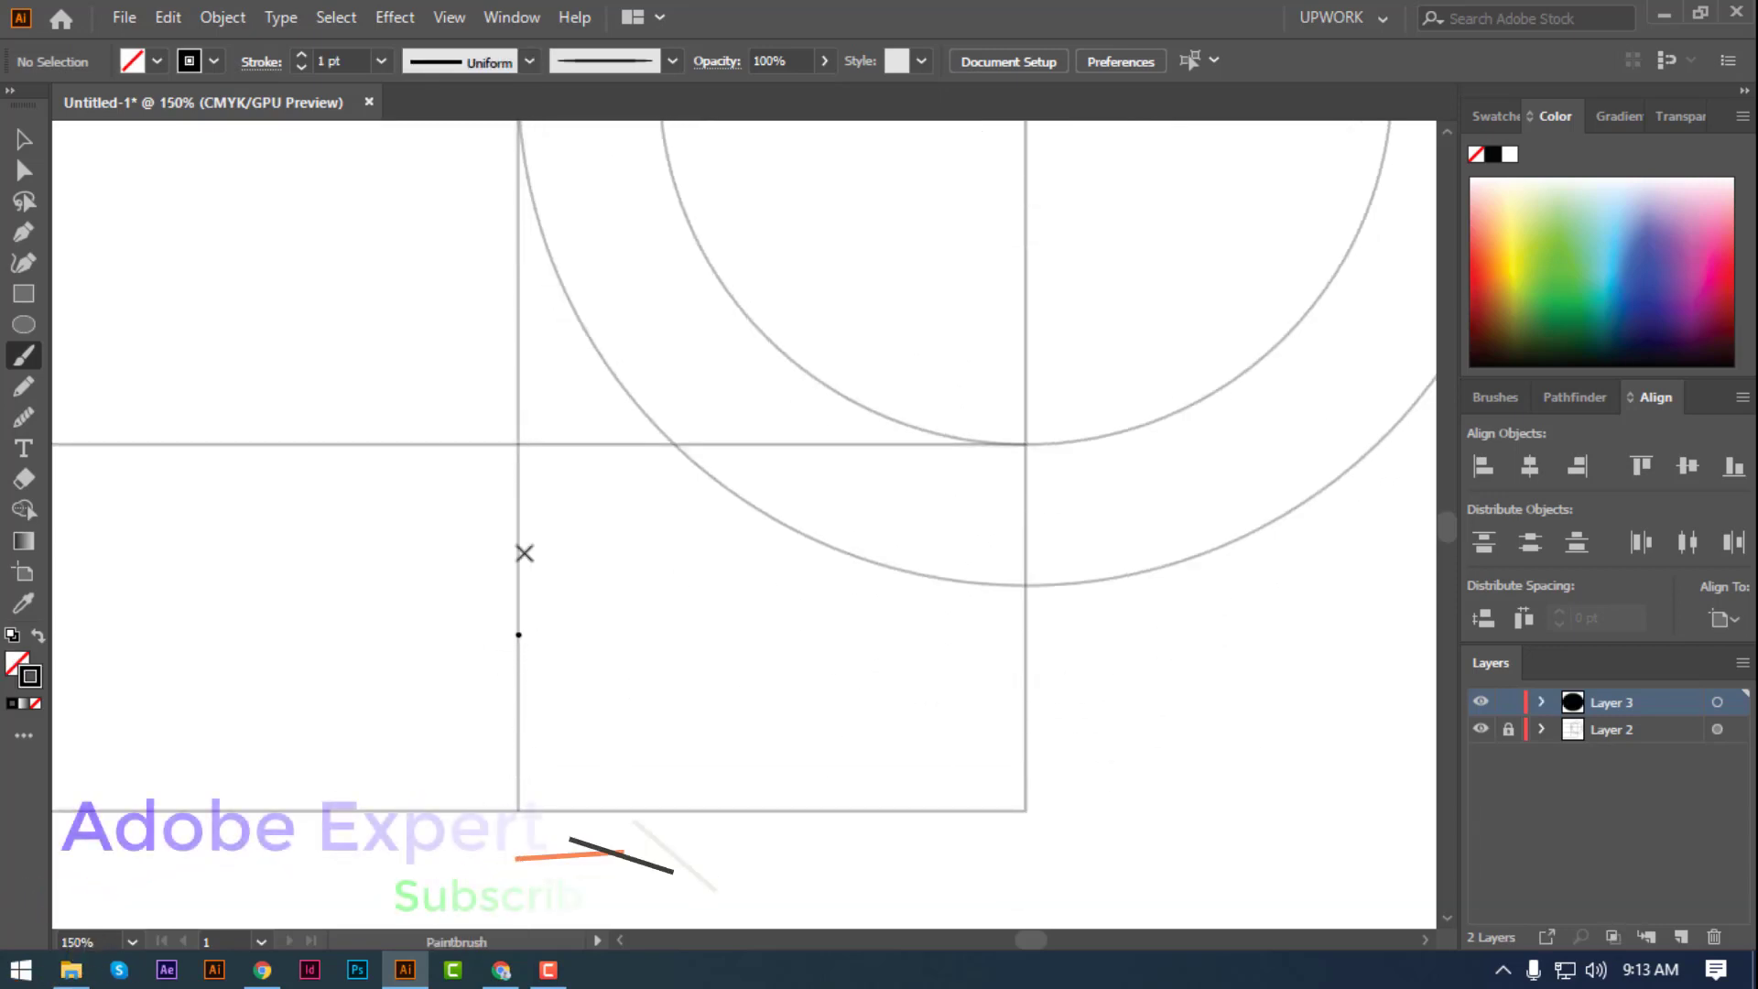
{"action": "scroll", "coordinate": [513, 546], "scroll_direction": "up", "scroll_amount": 2}
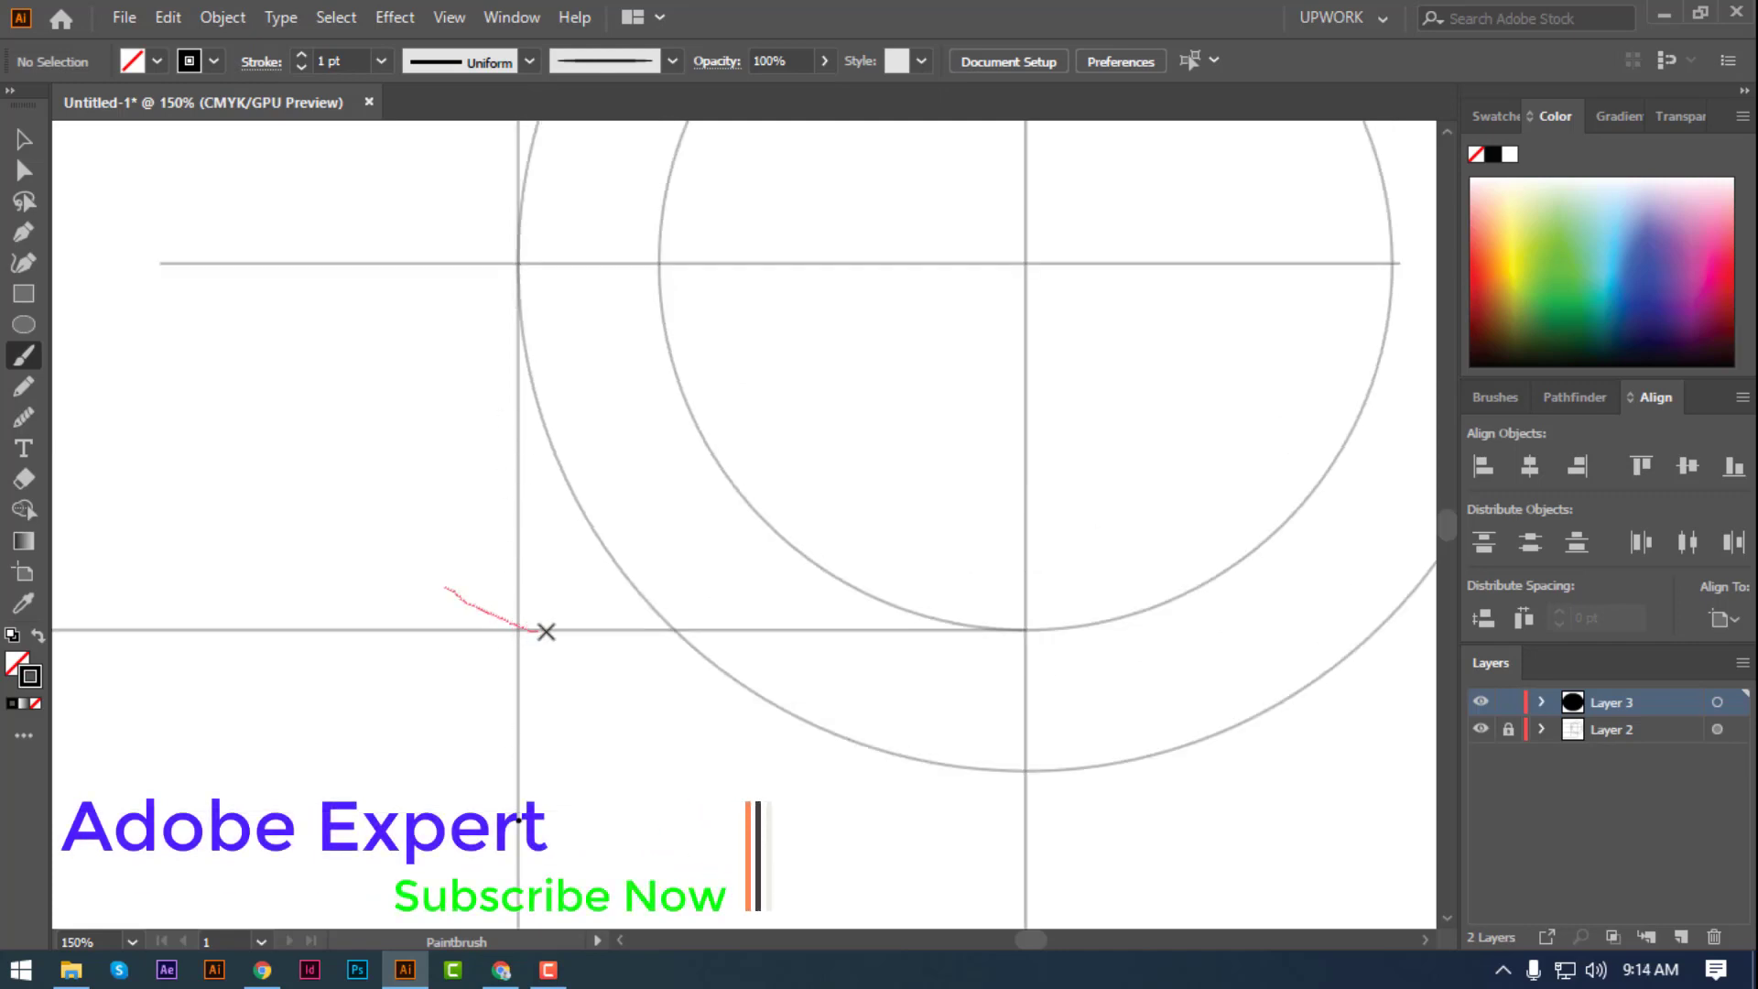
- Paint the nose underside and nose bridge down from the forehead guide
{"action": "left_click_drag", "start_coordinate": [545, 632], "coordinate": [568, 630]}
{"action": "key", "text": "ctrl+z"}
{"action": "left_click_drag", "start_coordinate": [446, 595], "coordinate": [562, 627]}
{"action": "scroll", "coordinate": [549, 394], "scroll_direction": "up", "scroll_amount": 1}
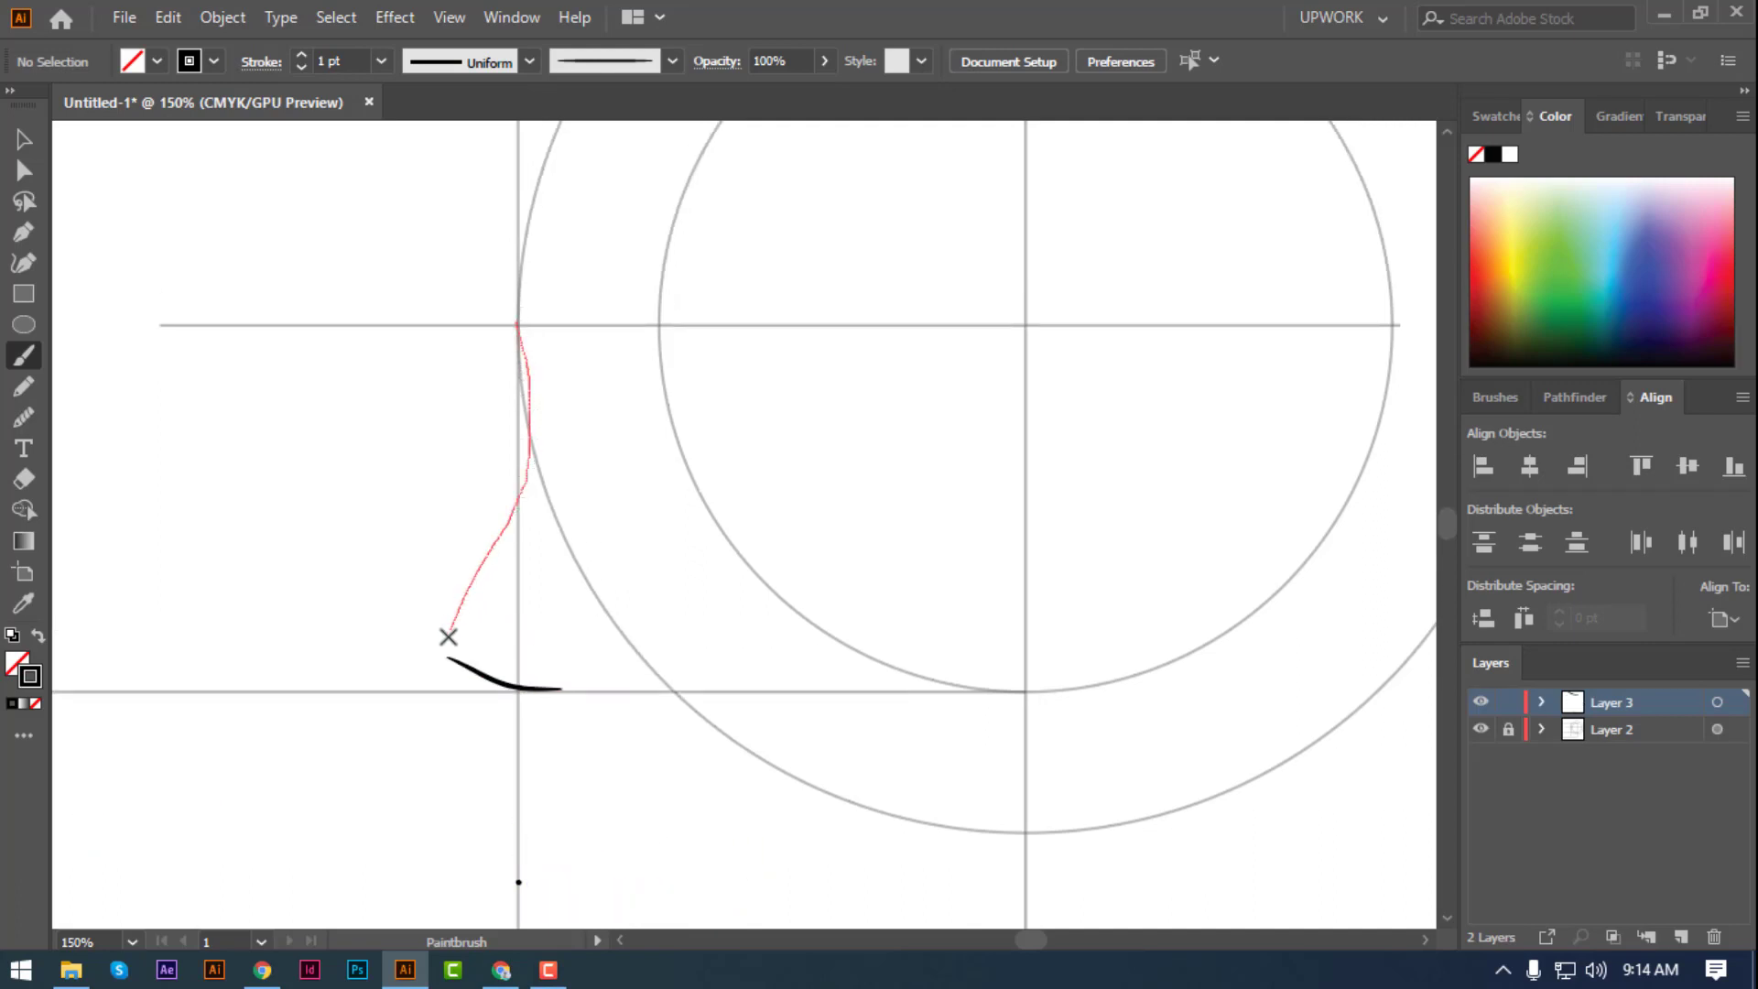
{"action": "left_click_drag", "start_coordinate": [467, 670], "coordinate": [468, 671]}
{"action": "key", "text": "ctrl+plus"}
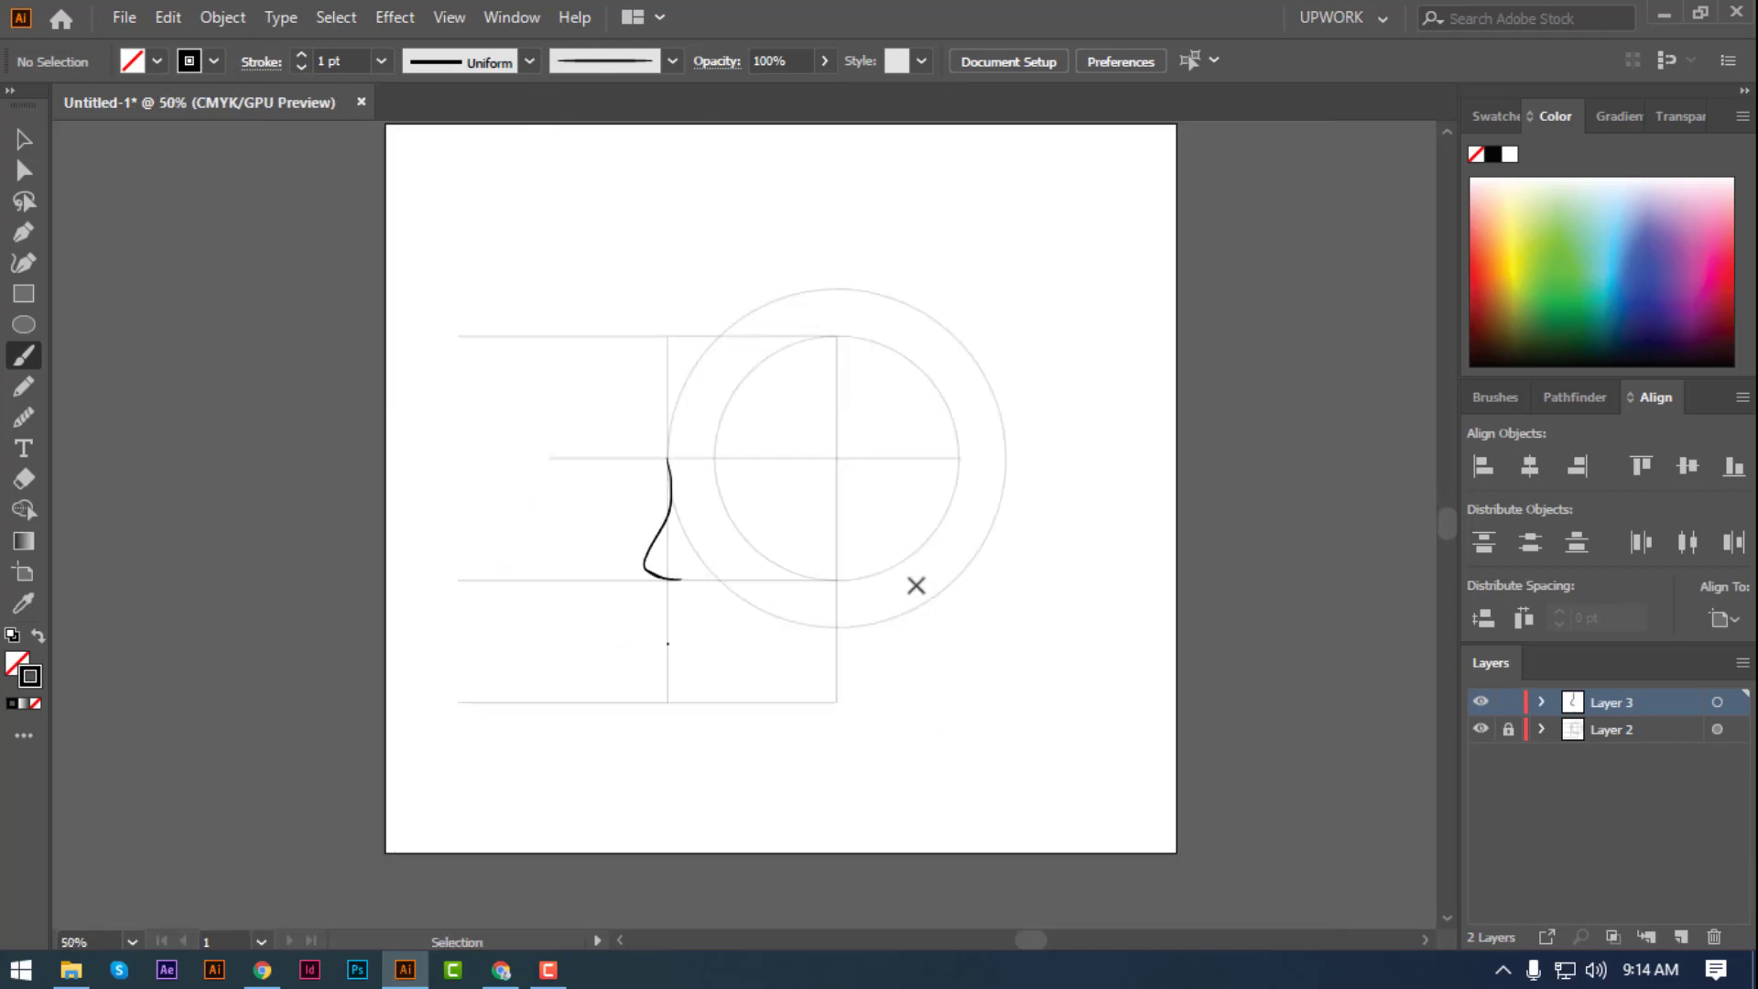
- Delete the nose's bottom stroke and repaint short strokes around the nose
{"action": "key", "text": "v"}
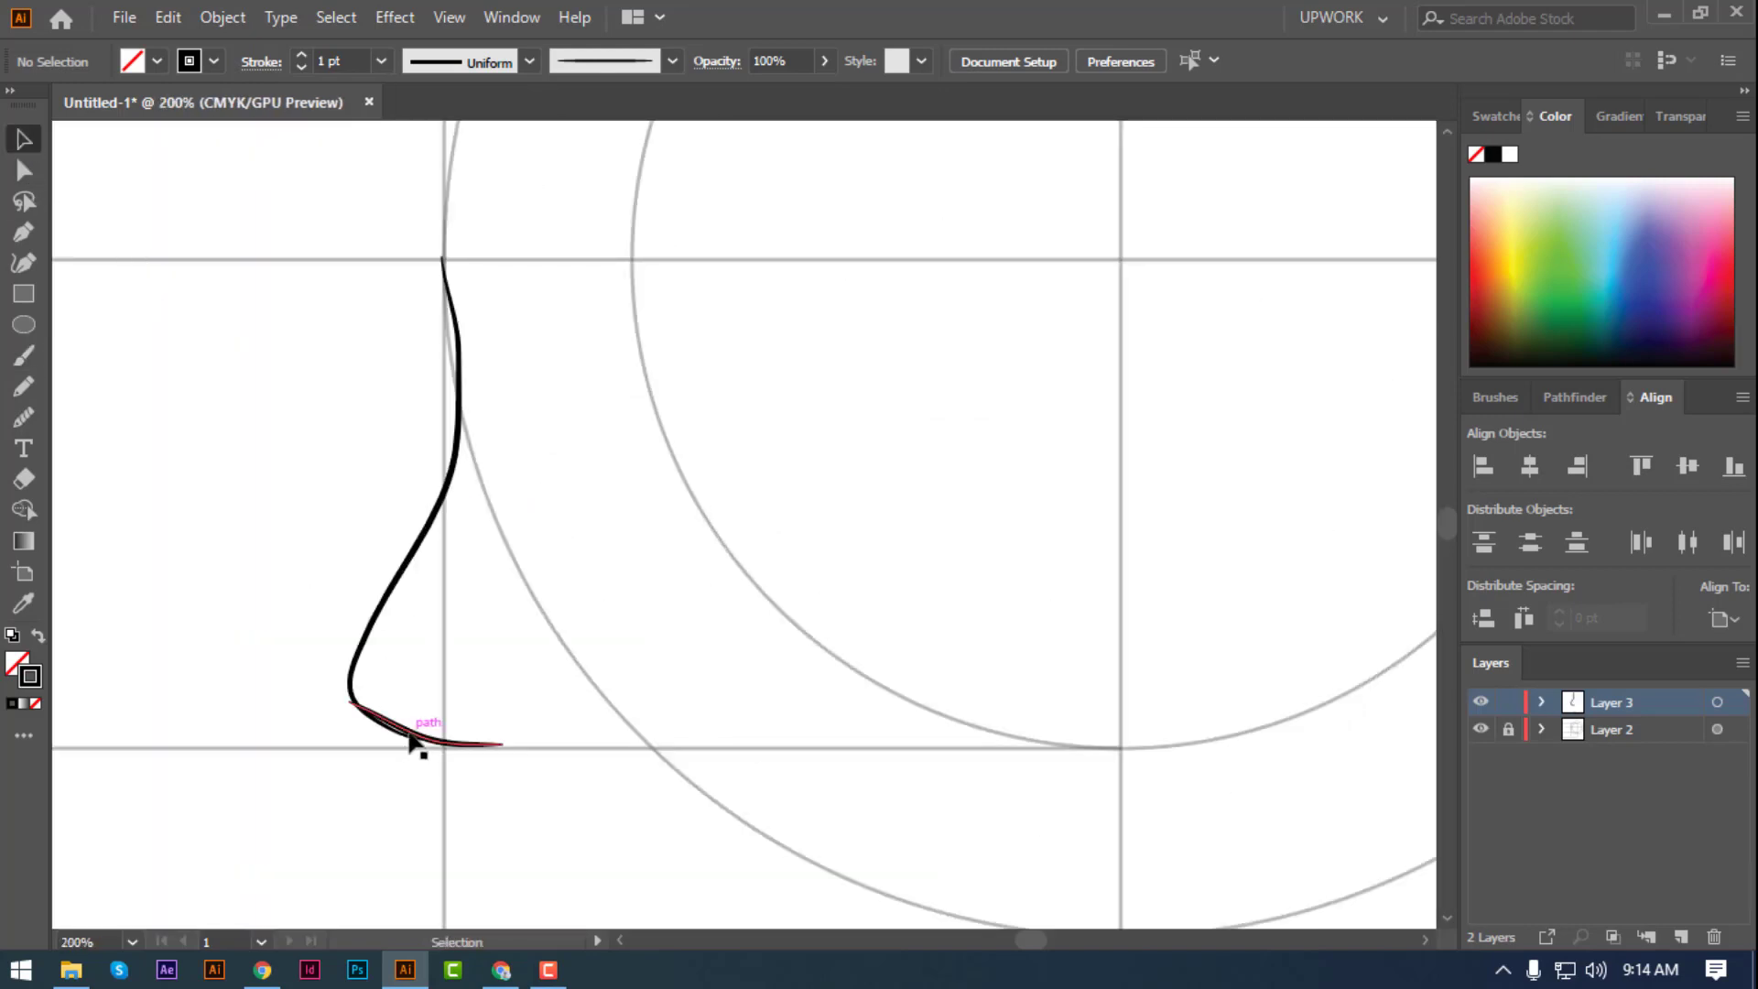
{"action": "left_click", "coordinate": [412, 742]}
{"action": "key", "text": "Delete"}
{"action": "scroll", "coordinate": [563, 706], "scroll_direction": "down", "scroll_amount": 1}
{"action": "key", "text": "b"}
{"action": "left_click_drag", "start_coordinate": [353, 671], "coordinate": [396, 702]}
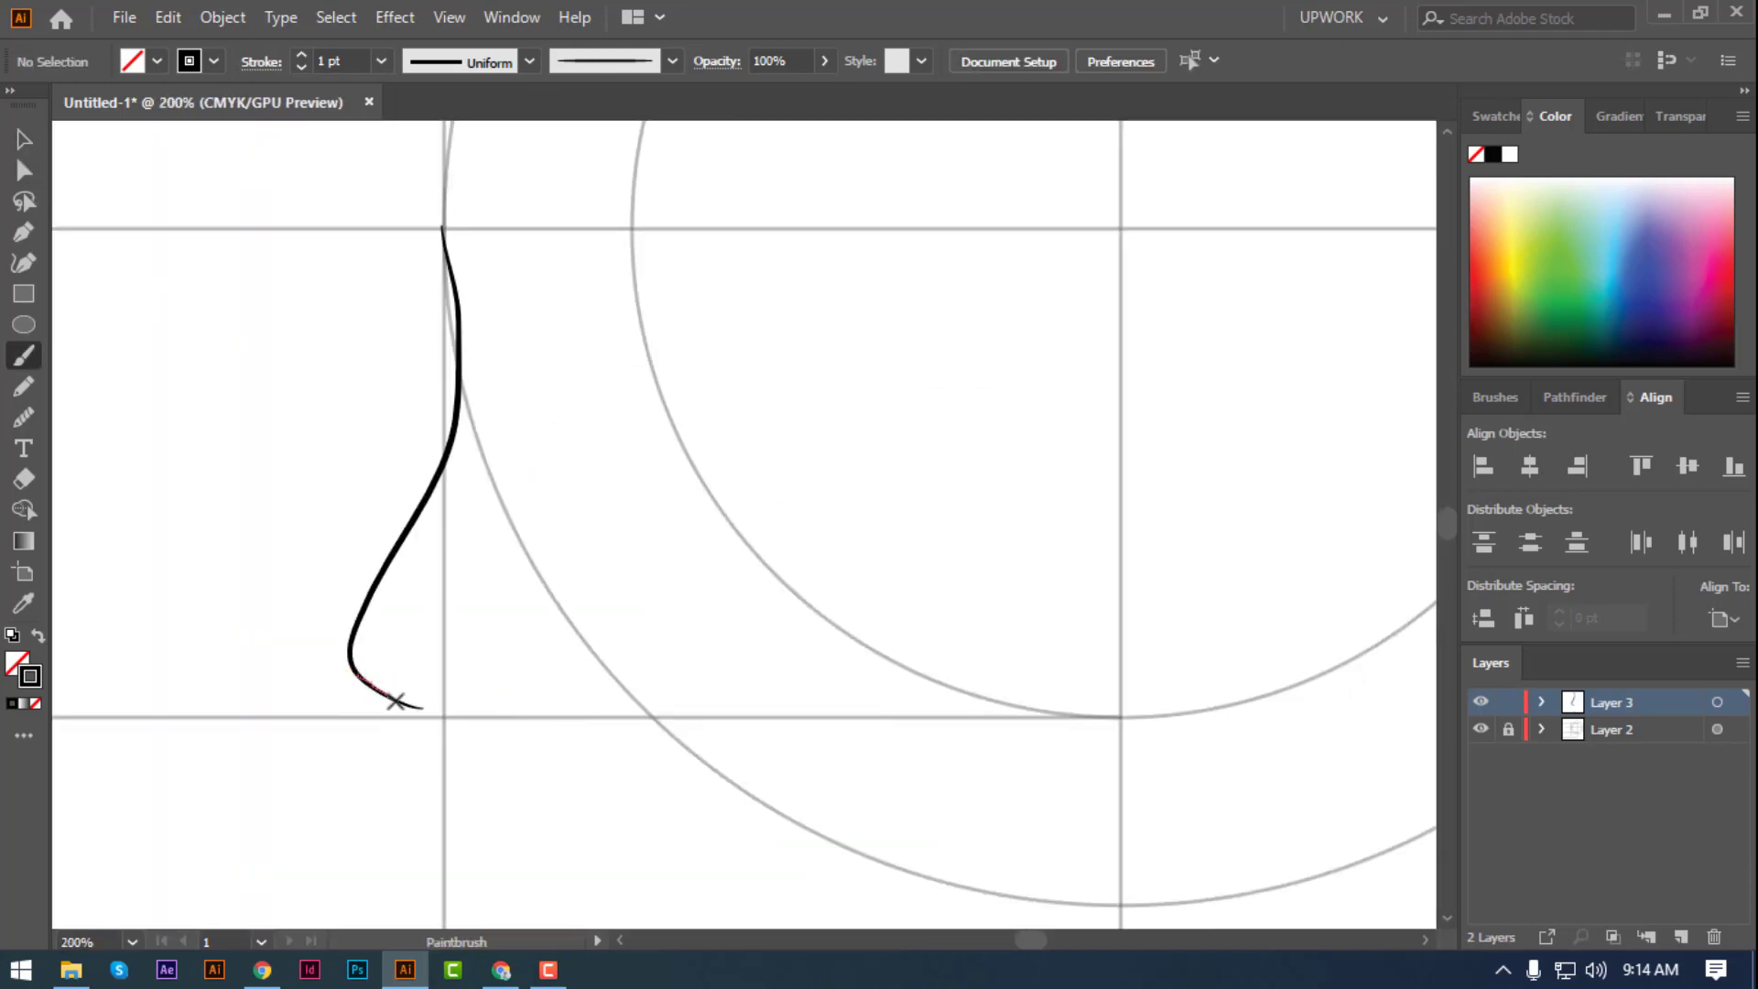
{"action": "left_click_drag", "start_coordinate": [516, 715], "coordinate": [518, 715]}
{"action": "scroll", "coordinate": [595, 618], "scroll_direction": "down", "scroll_amount": 5}
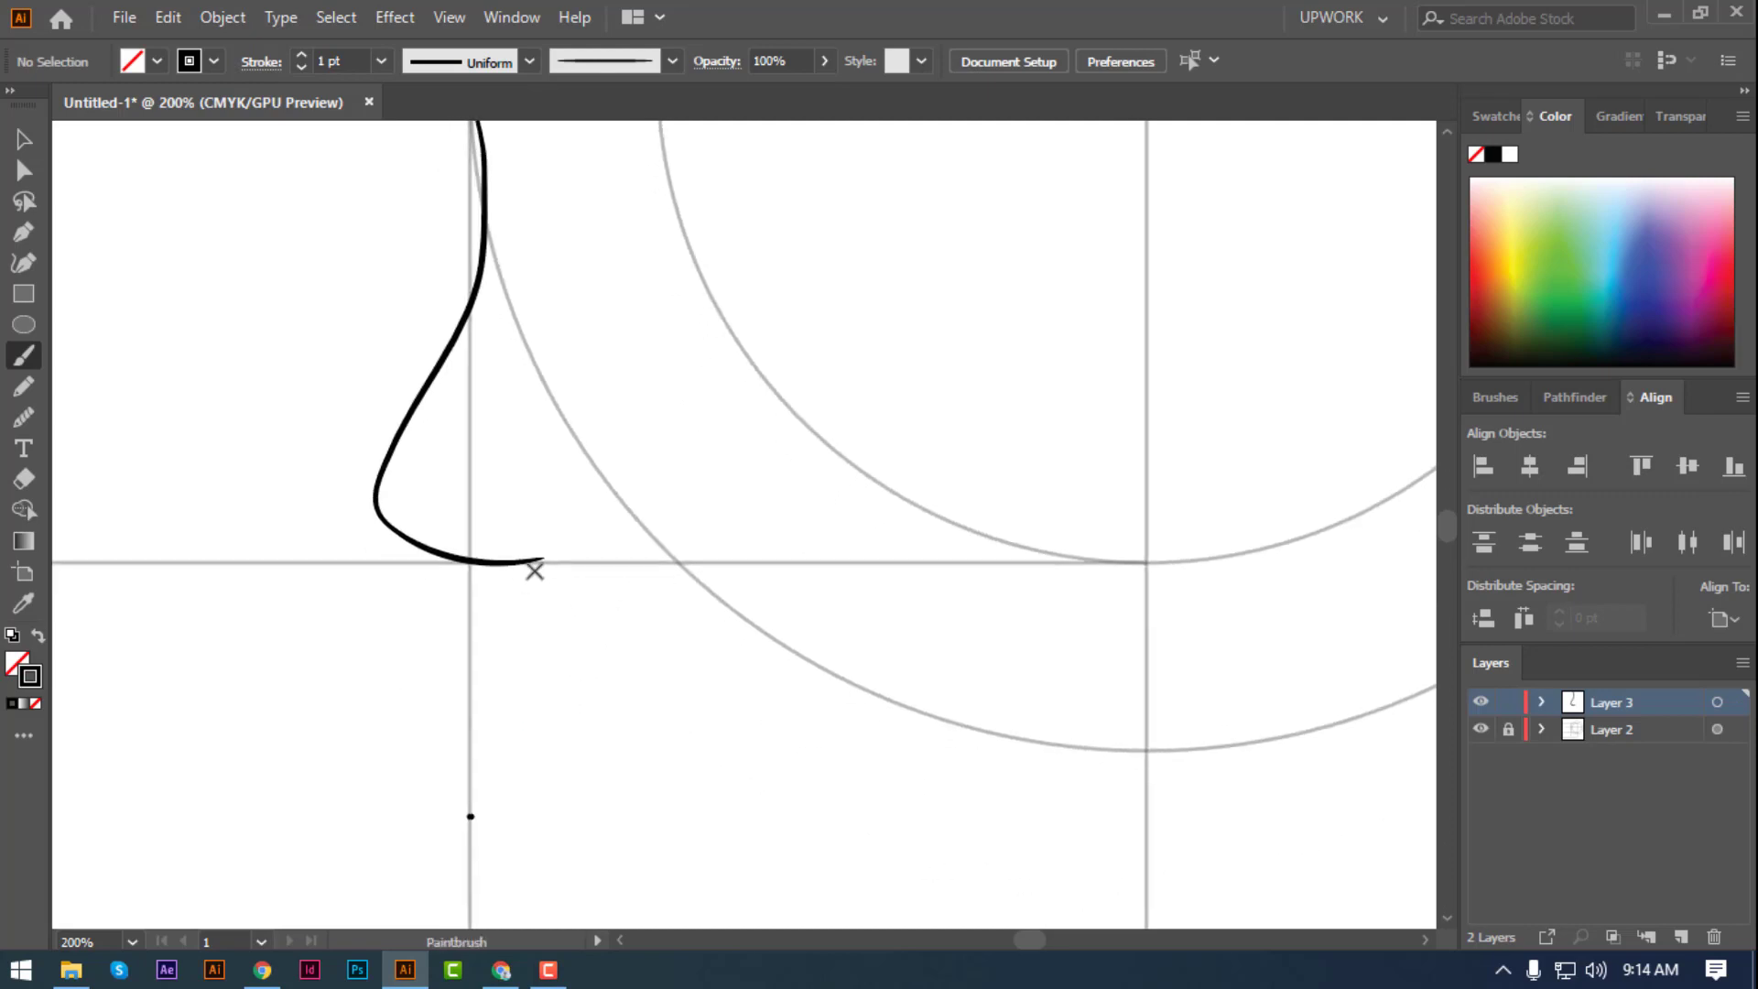
- Repaint the nose tip as a hooked curve and add the nostril curve
{"action": "left_click_drag", "start_coordinate": [556, 547], "coordinate": [559, 532]}
{"action": "mouse_move", "coordinate": [382, 519]}
{"action": "left_mouse_down"}
{"action": "mouse_move", "coordinate": [577, 562]}
{"action": "mouse_move", "coordinate": [574, 528]}
{"action": "mouse_move", "coordinate": [590, 536]}
{"action": "mouse_move", "coordinate": [603, 508]}
{"action": "left_mouse_up"}
{"action": "key", "text": "ctrl+z"}
{"action": "left_click_drag", "start_coordinate": [597, 675], "coordinate": [691, 459]}
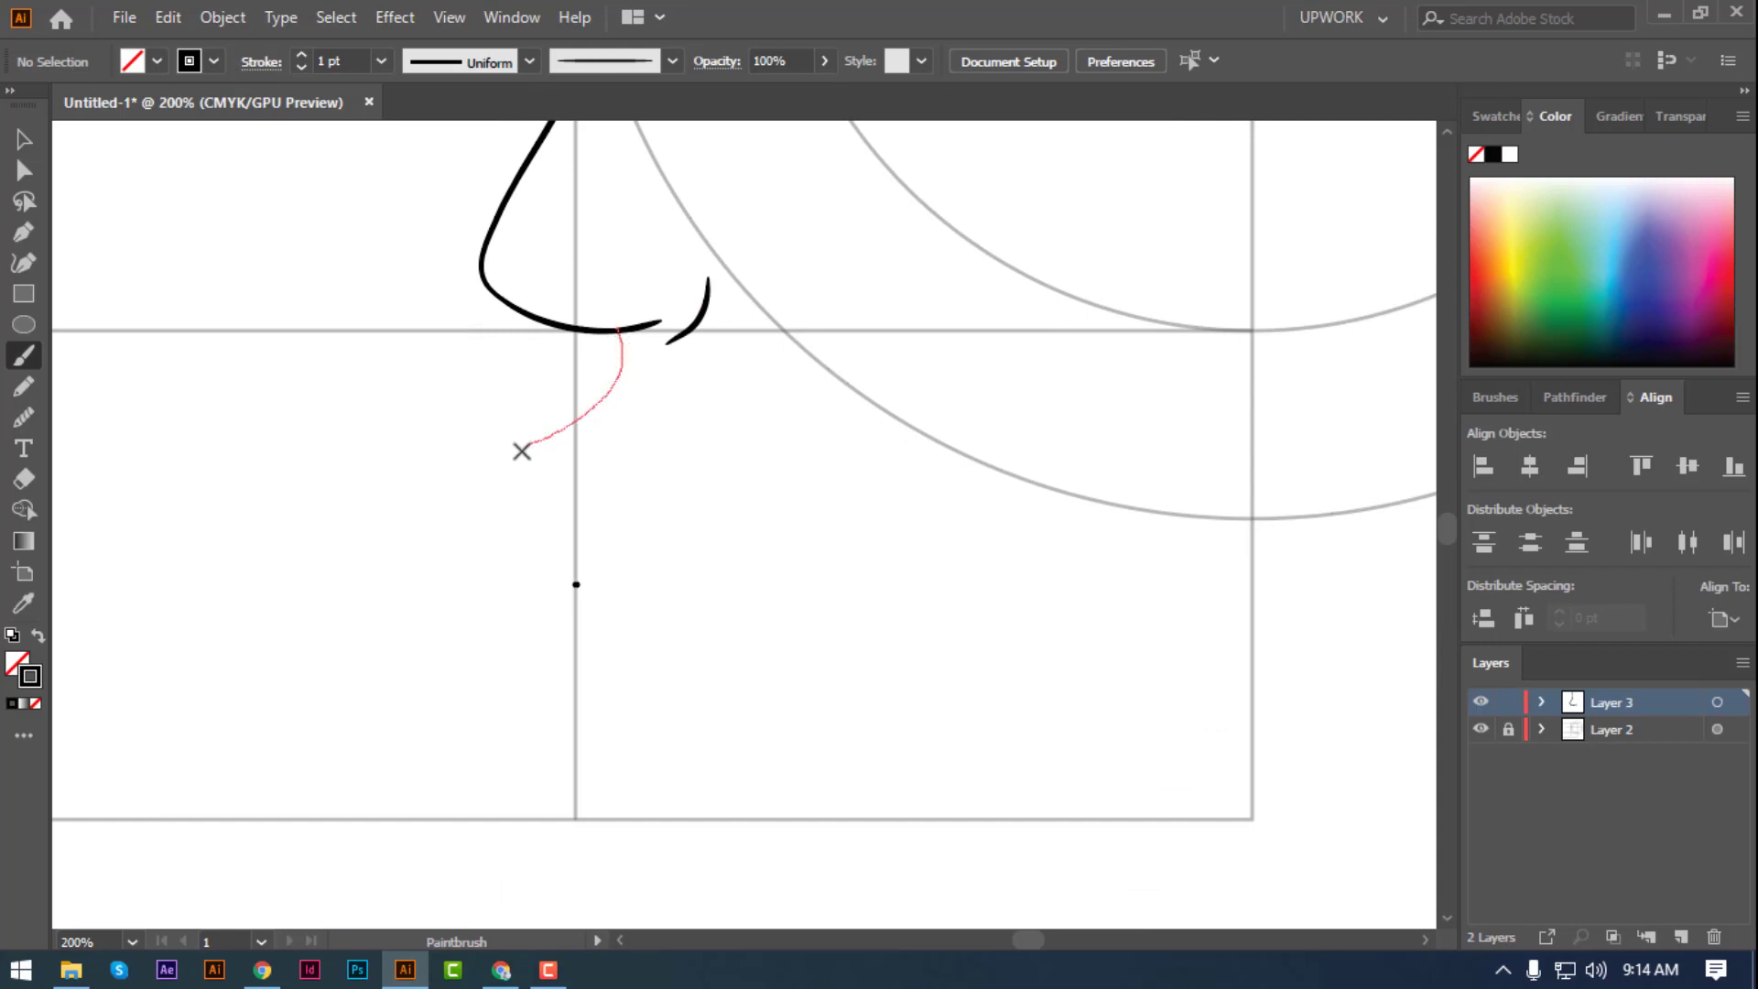
- Paint the upper and lower lip lines below the nose, redoing each once
{"action": "mouse_move", "coordinate": [546, 515]}
{"action": "left_mouse_down"}
{"action": "mouse_move", "coordinate": [598, 337]}
{"action": "mouse_move", "coordinate": [494, 502]}
{"action": "left_mouse_up"}
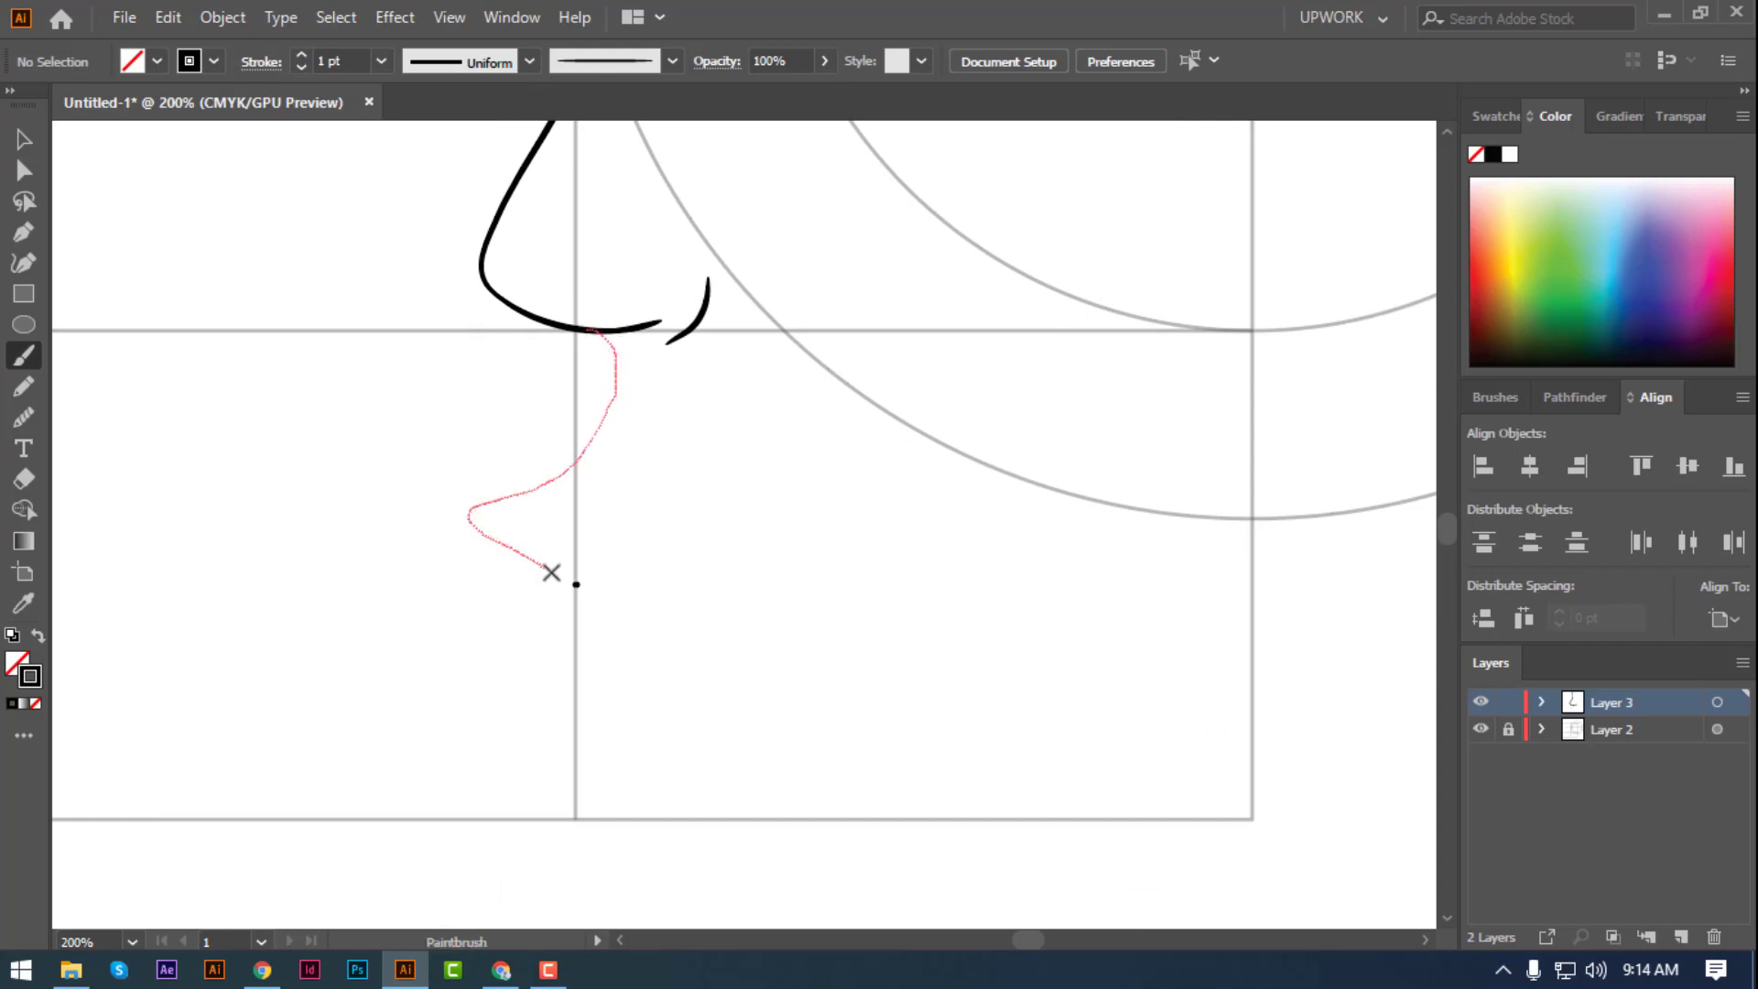
{"action": "left_click_drag", "start_coordinate": [551, 572], "coordinate": [575, 580]}
{"action": "key", "text": "ctrl+z"}
{"action": "left_click_drag", "start_coordinate": [614, 340], "coordinate": [535, 435]}
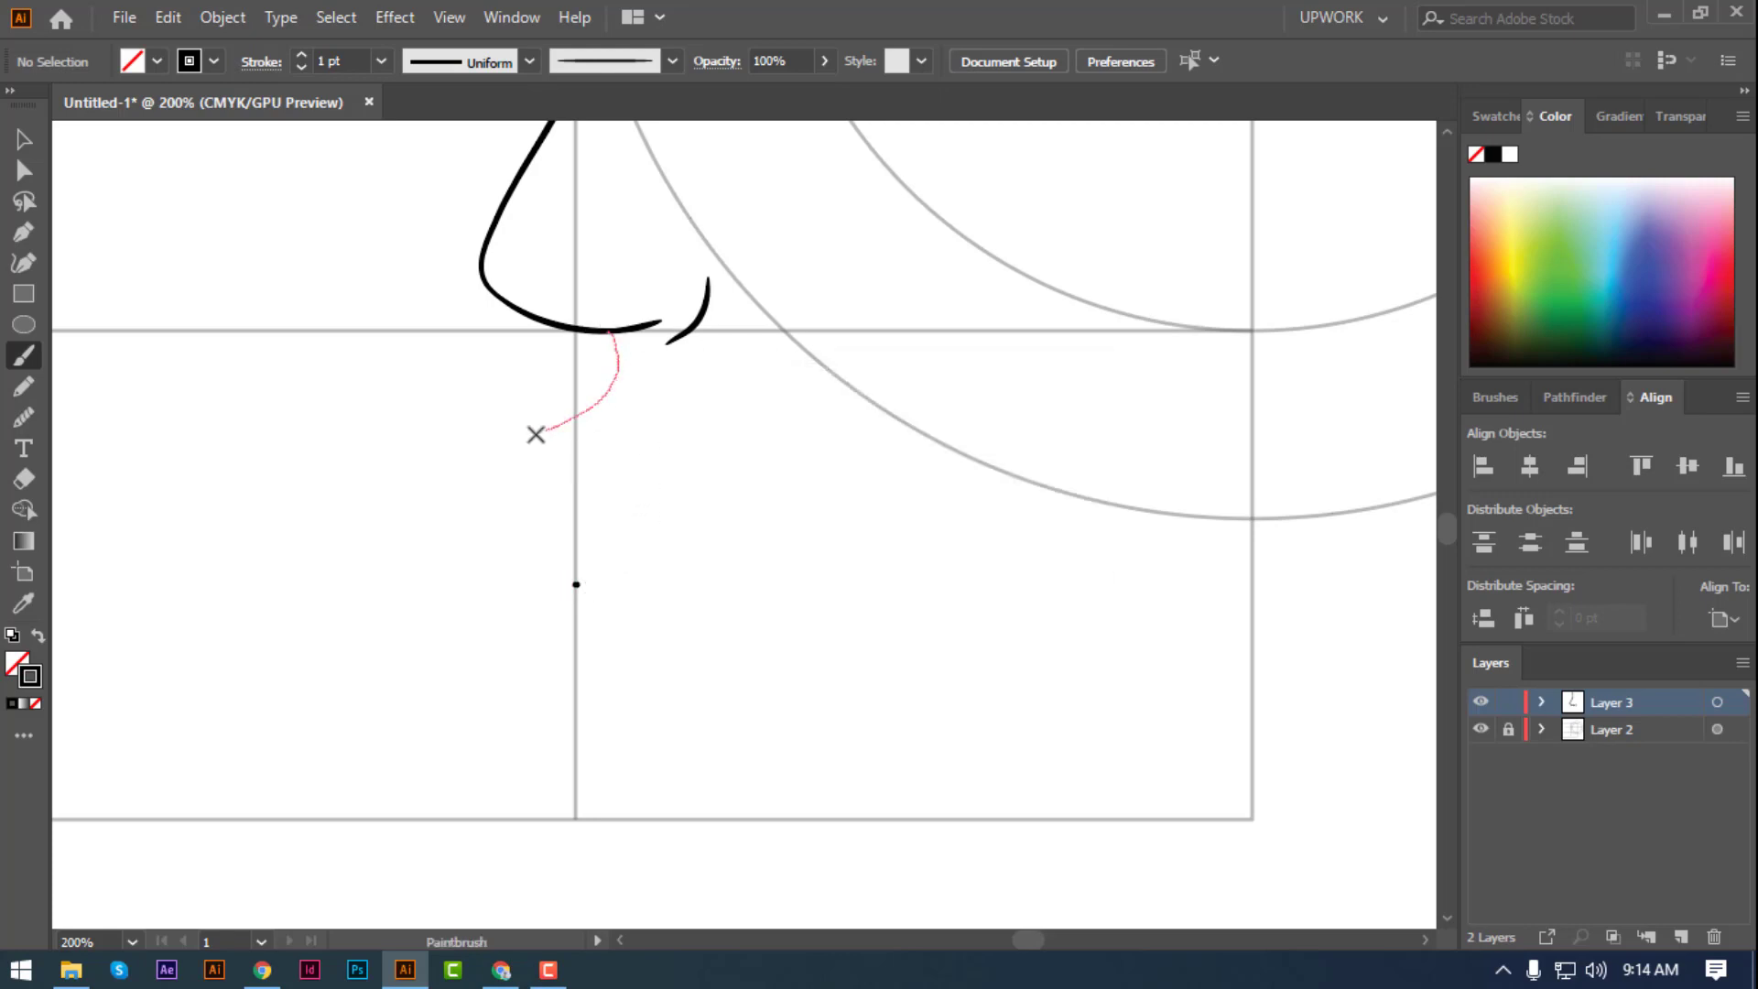
{"action": "mouse_move", "coordinate": [580, 588]}
{"action": "left_mouse_down"}
{"action": "mouse_move", "coordinate": [490, 563]}
{"action": "mouse_move", "coordinate": [440, 592]}
{"action": "left_mouse_up"}
{"action": "key", "text": "ctrl+z"}
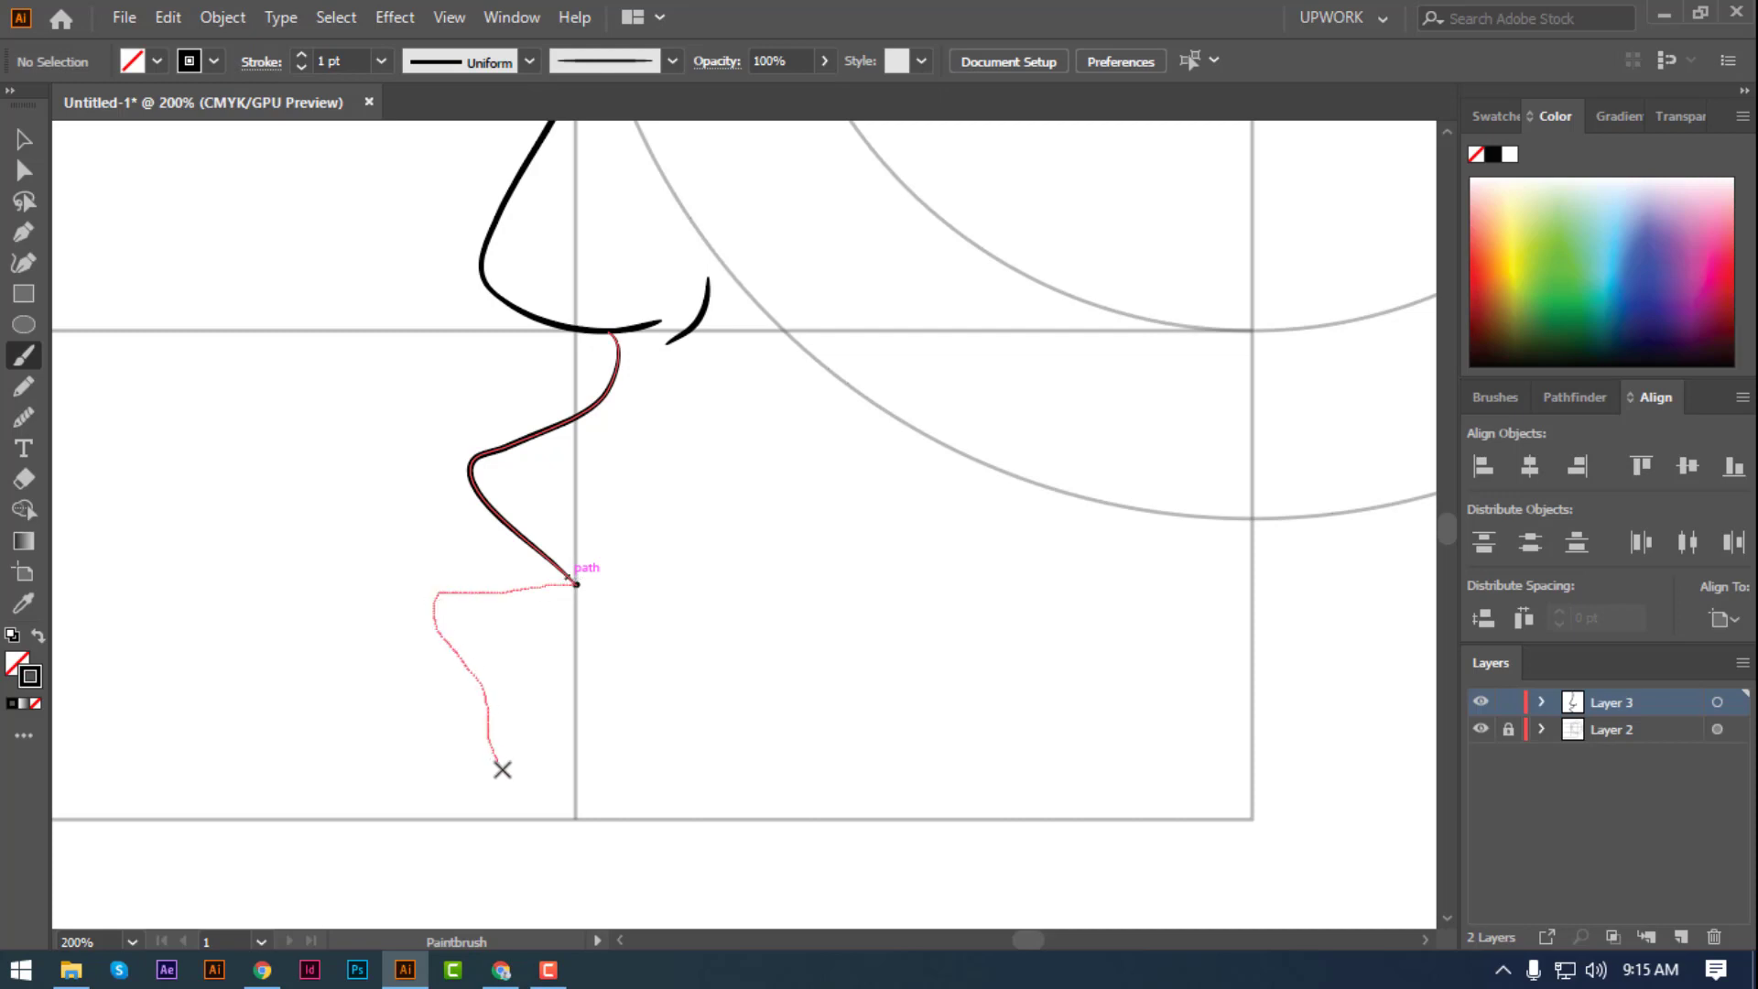
{"action": "left_click_drag", "start_coordinate": [561, 820], "coordinate": [561, 819]}
- Paint the chin and the jawline up toward the ear, then view the lower face
{"action": "key", "text": "ctrl+minus"}
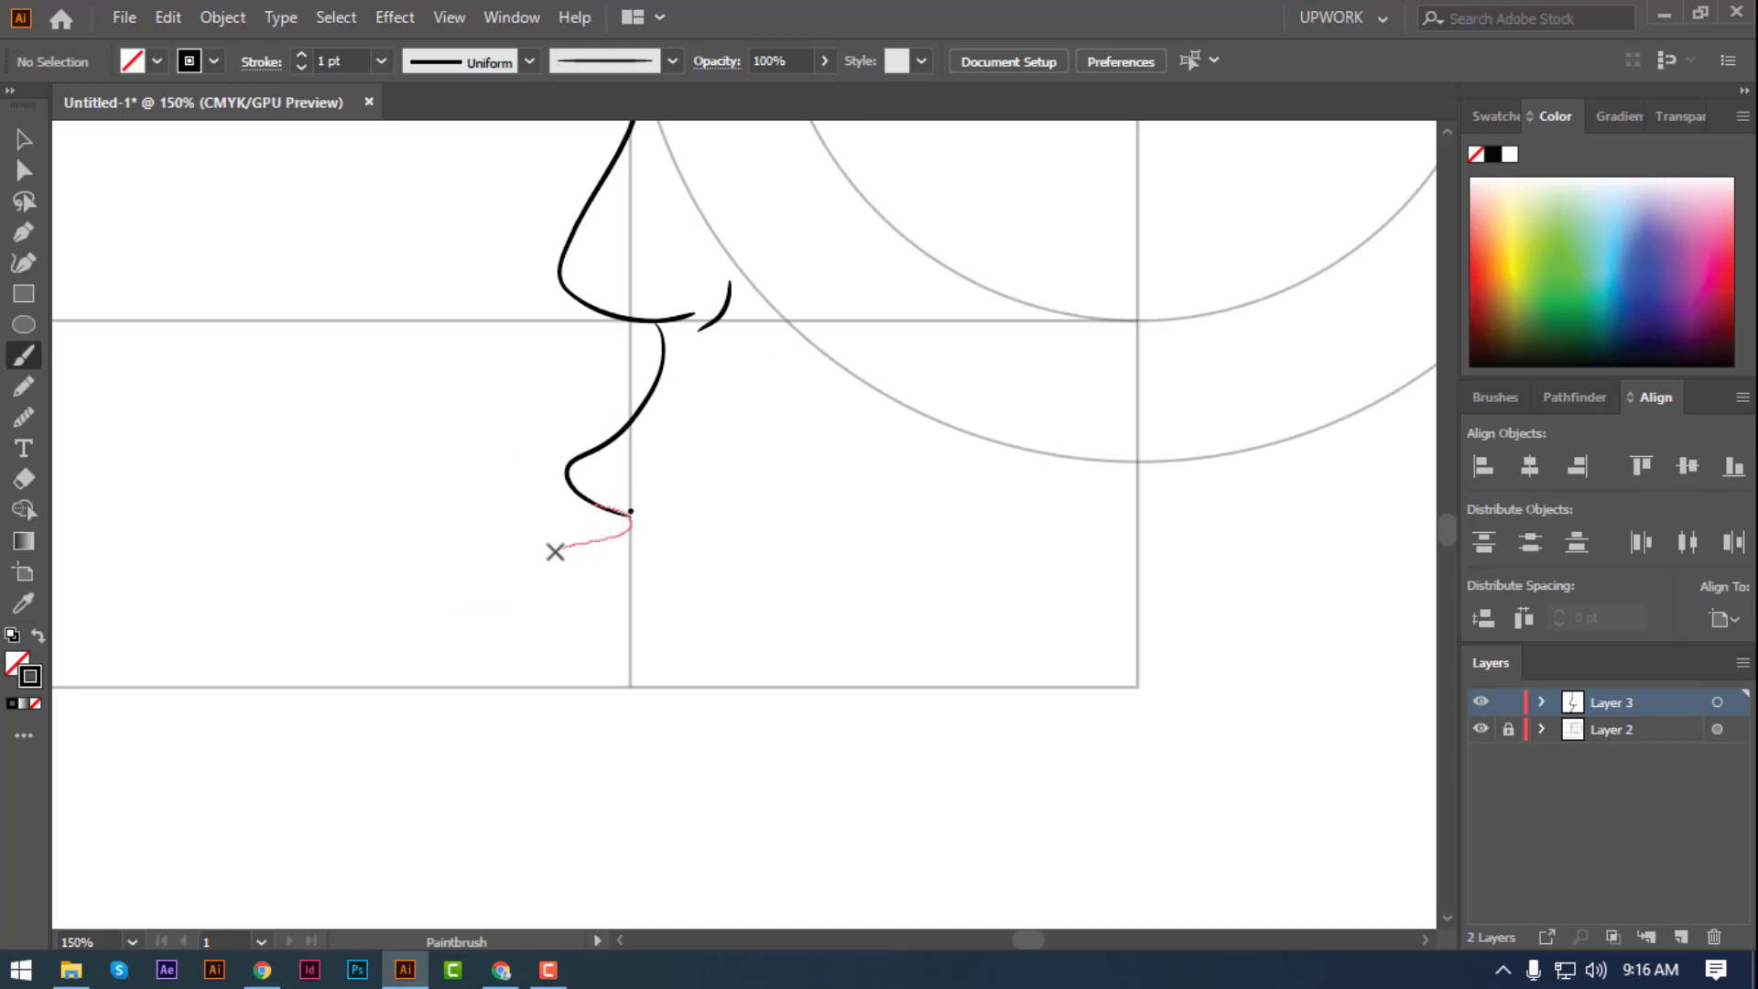
{"action": "left_click_drag", "start_coordinate": [729, 680], "coordinate": [783, 673]}
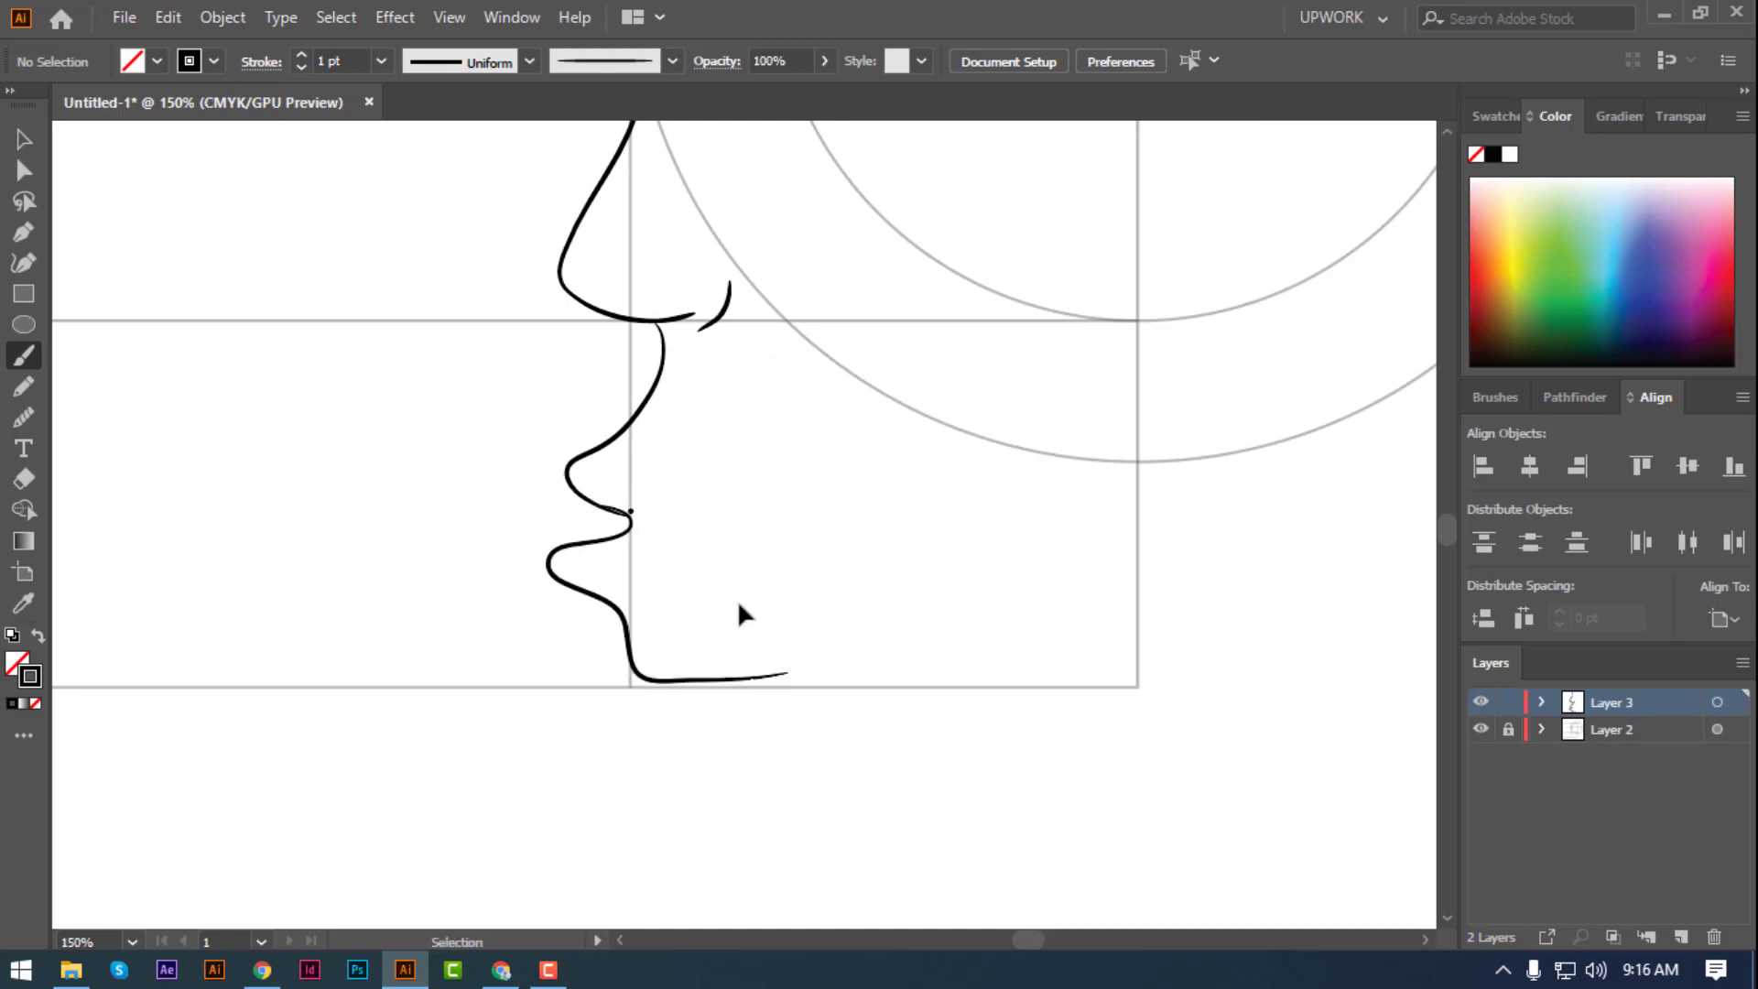
{"action": "key", "text": "Delete"}
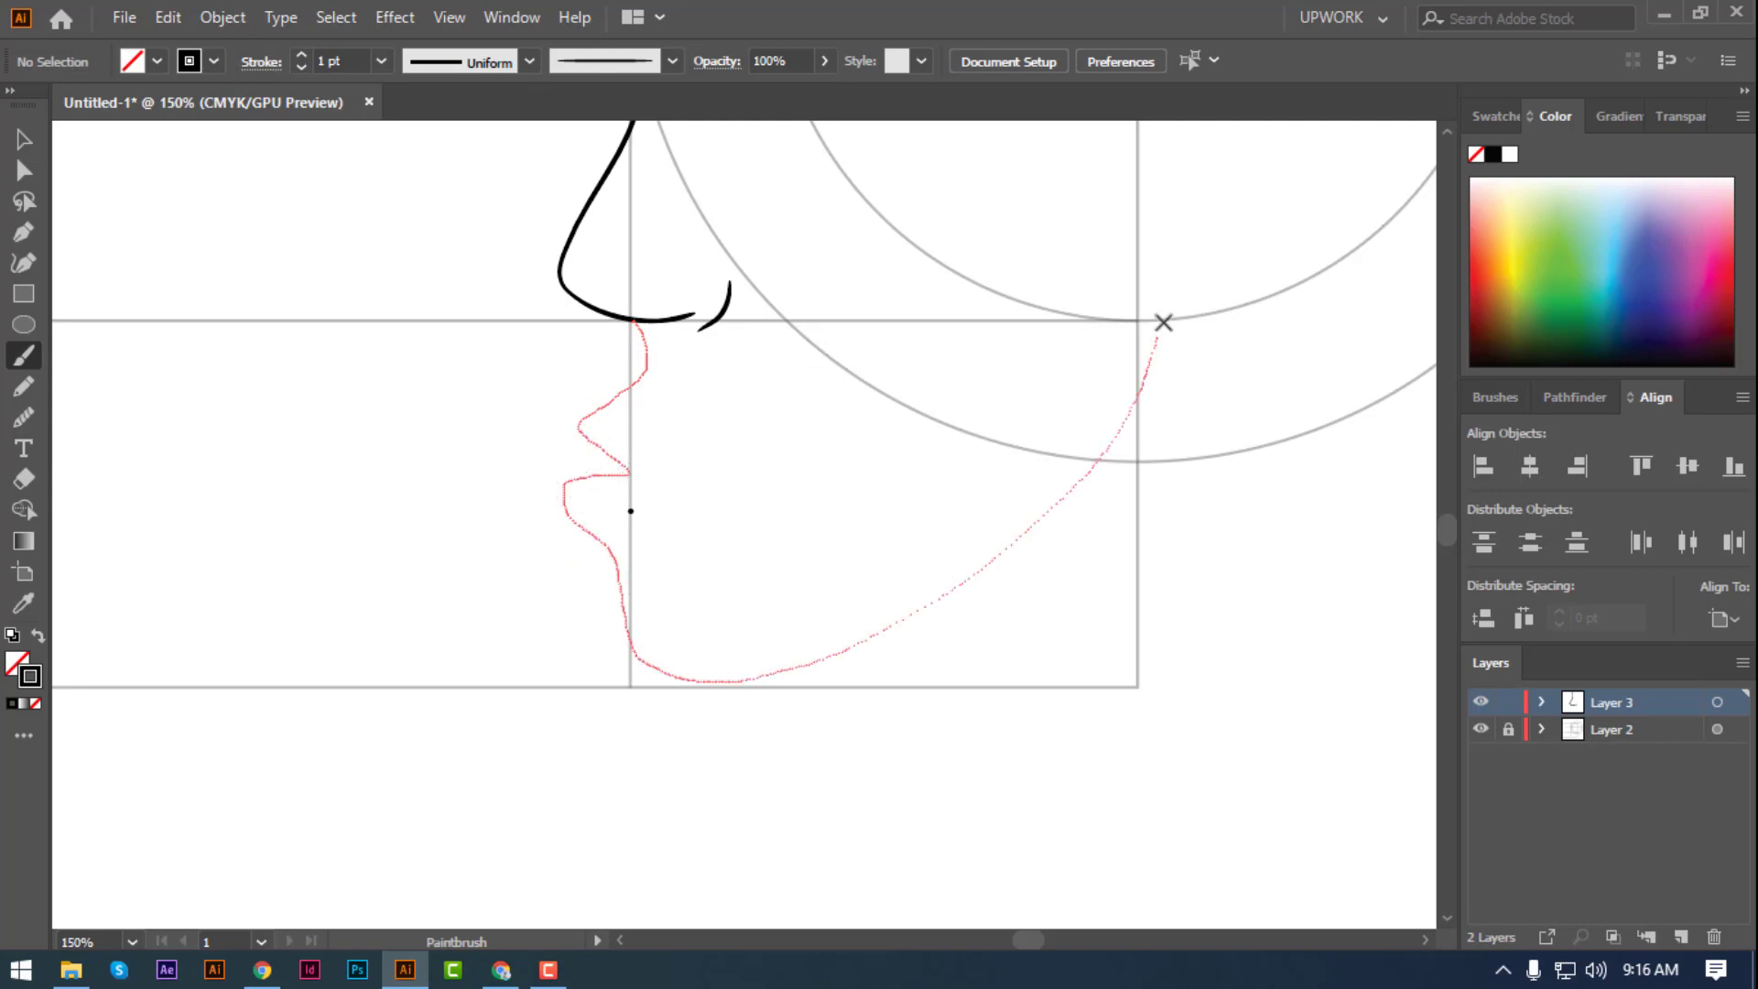
{"action": "left_click_drag", "start_coordinate": [621, 592], "coordinate": [1169, 302]}
{"action": "key", "text": "h"}
{"action": "left_click_drag", "start_coordinate": [948, 624], "coordinate": [950, 629]}
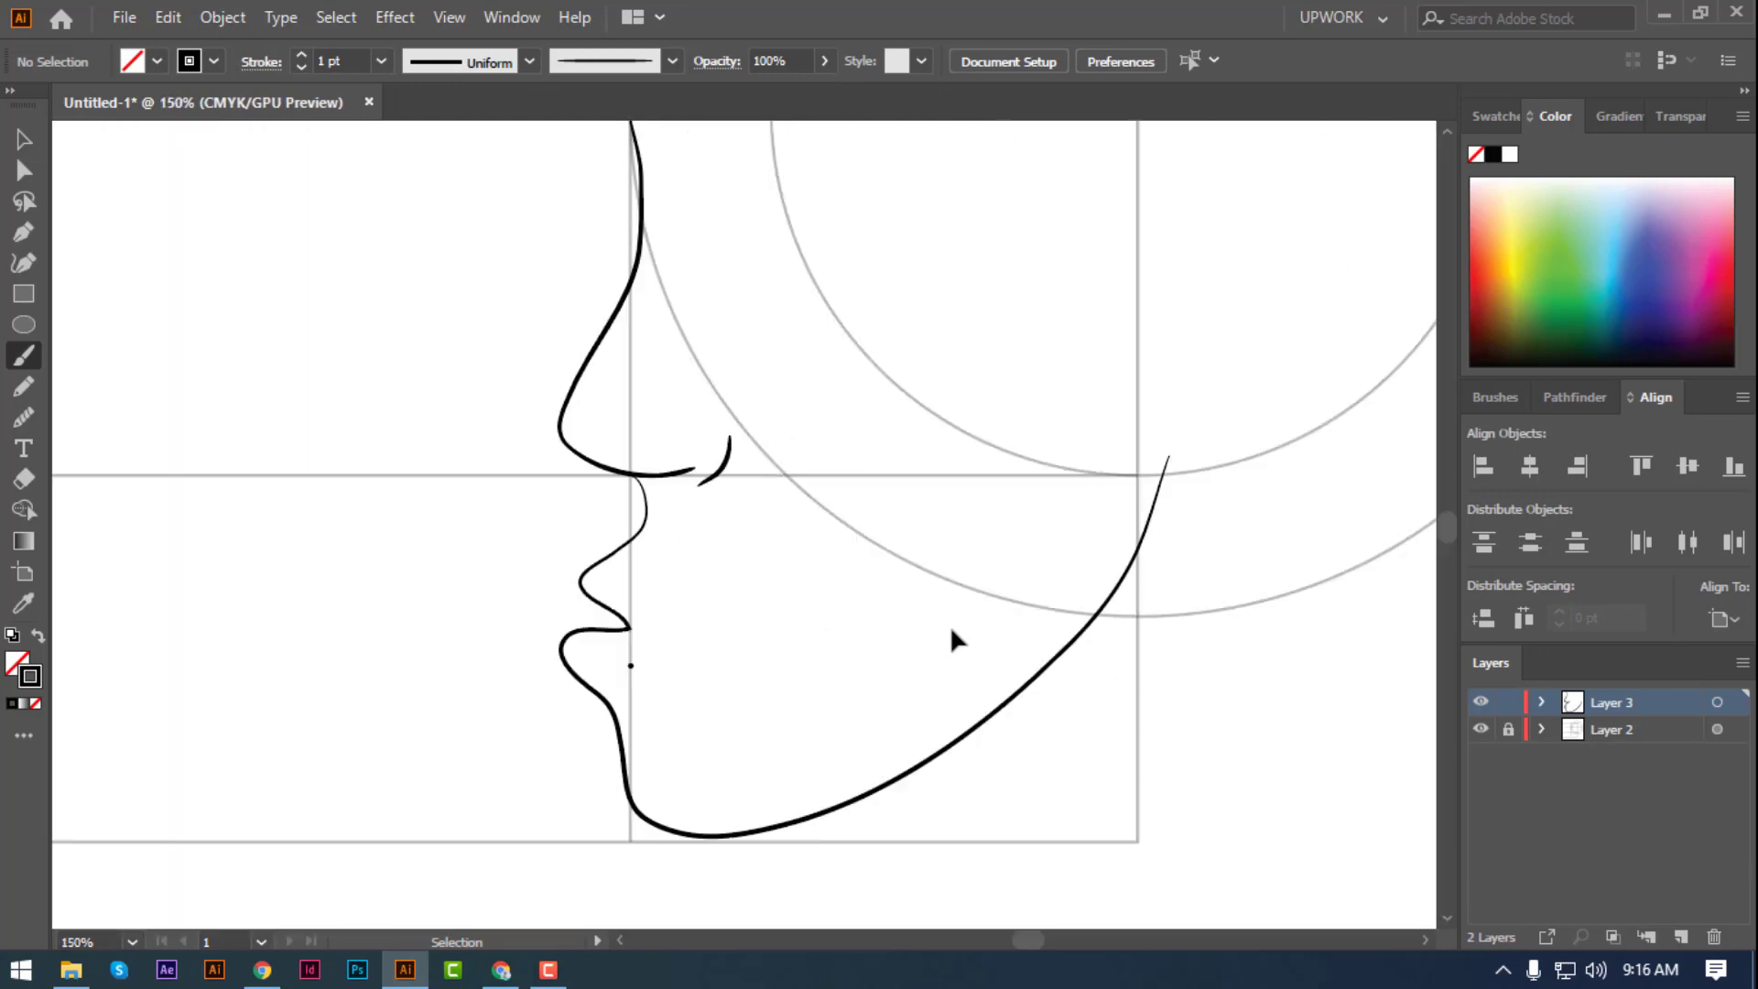
- Paint the ear's outer curve, inner curve and an inner fold
{"action": "scroll", "coordinate": [699, 530], "scroll_direction": "down", "scroll_amount": 2}
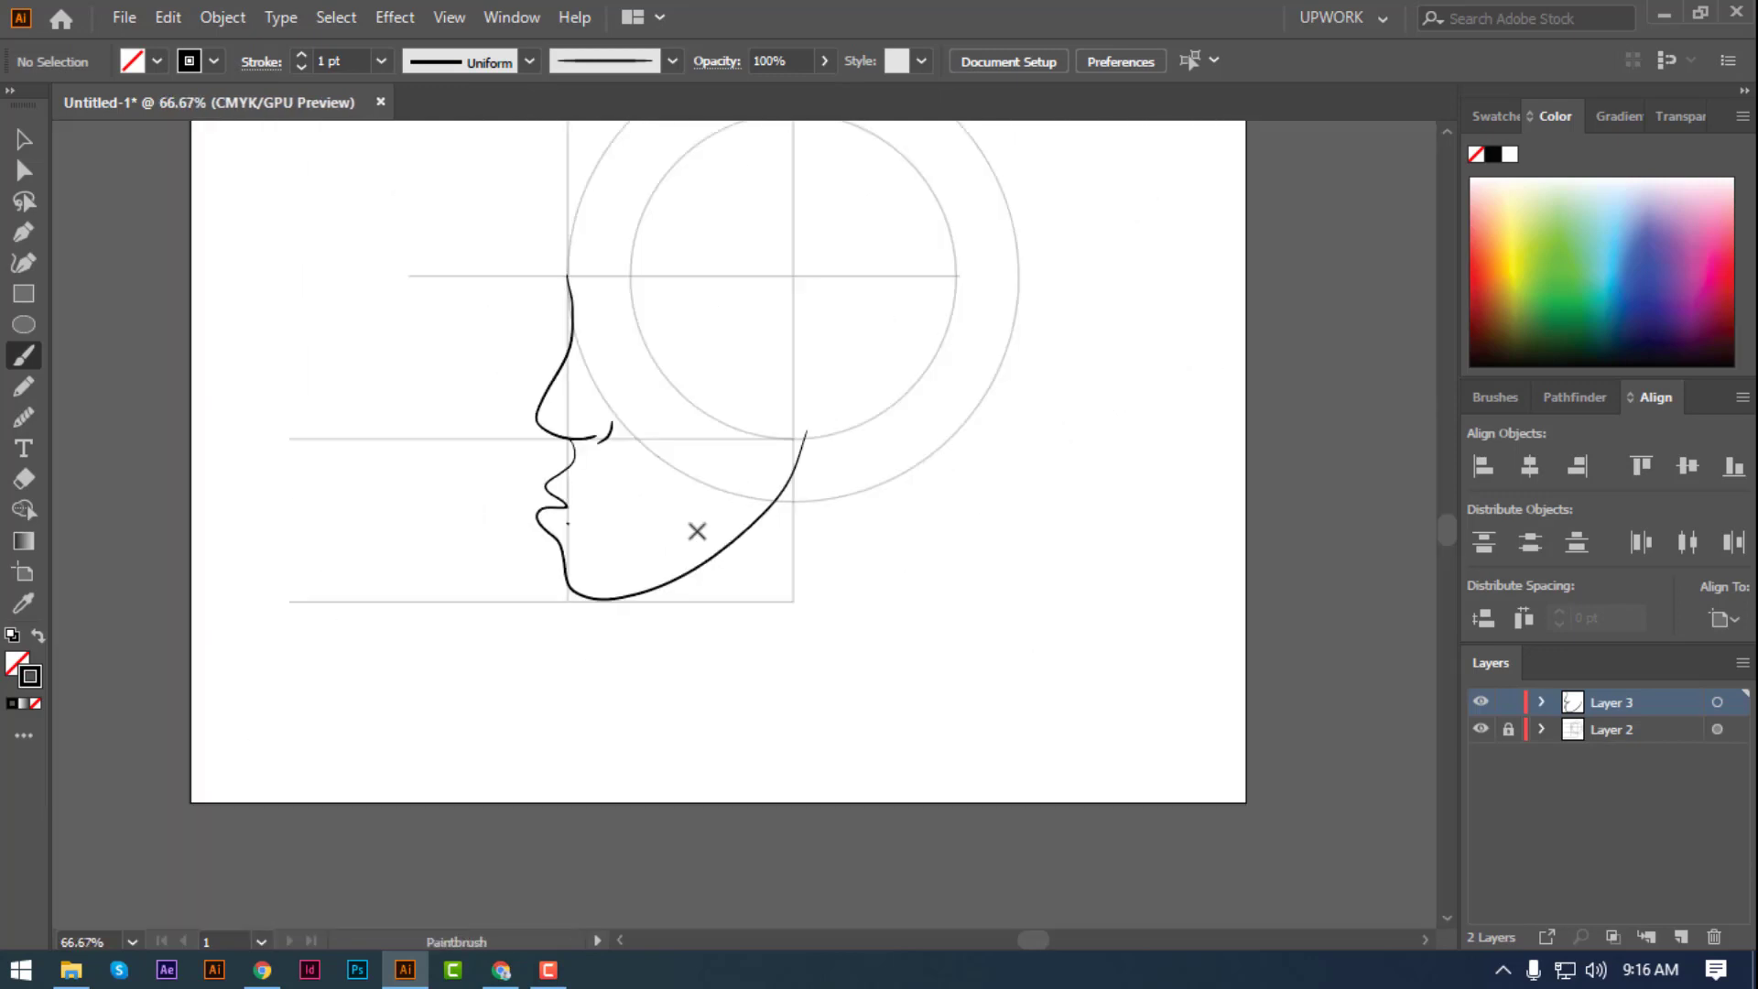
{"action": "scroll", "coordinate": [691, 525], "scroll_direction": "up", "scroll_amount": 2}
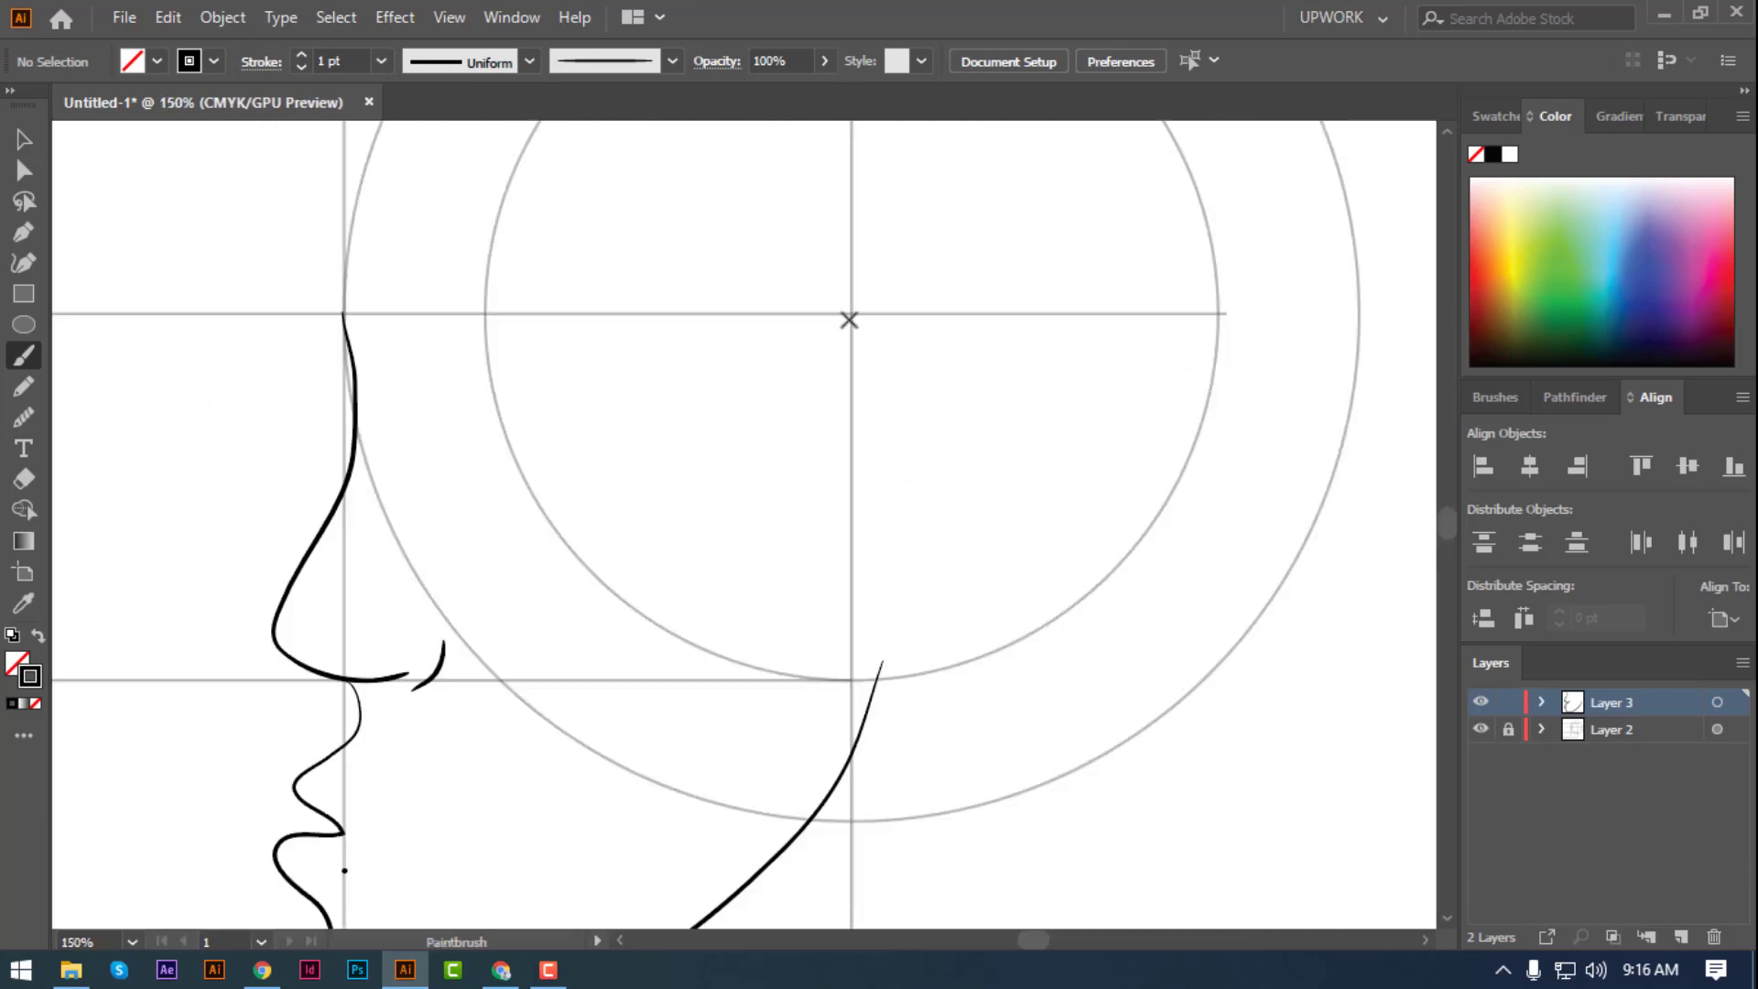
{"action": "mouse_move", "coordinate": [938, 345]}
{"action": "left_mouse_down"}
{"action": "mouse_move", "coordinate": [958, 506]}
{"action": "mouse_move", "coordinate": [895, 652]}
{"action": "mouse_move", "coordinate": [849, 644]}
{"action": "left_mouse_up"}
{"action": "mouse_move", "coordinate": [859, 365]}
{"action": "left_mouse_down"}
{"action": "mouse_move", "coordinate": [934, 364]}
{"action": "mouse_move", "coordinate": [946, 554]}
{"action": "left_mouse_up"}
{"action": "mouse_move", "coordinate": [851, 515]}
{"action": "left_mouse_down"}
{"action": "mouse_move", "coordinate": [858, 439]}
{"action": "mouse_move", "coordinate": [910, 498]}
{"action": "mouse_move", "coordinate": [903, 598]}
{"action": "mouse_move", "coordinate": [841, 583]}
{"action": "left_mouse_up"}
- Repaint the forehead and top-of-head curve along the outer guide circle
{"action": "scroll", "coordinate": [841, 583], "scroll_direction": "down", "scroll_amount": 2}
{"action": "scroll", "coordinate": [840, 583], "scroll_direction": "up", "scroll_amount": 1}
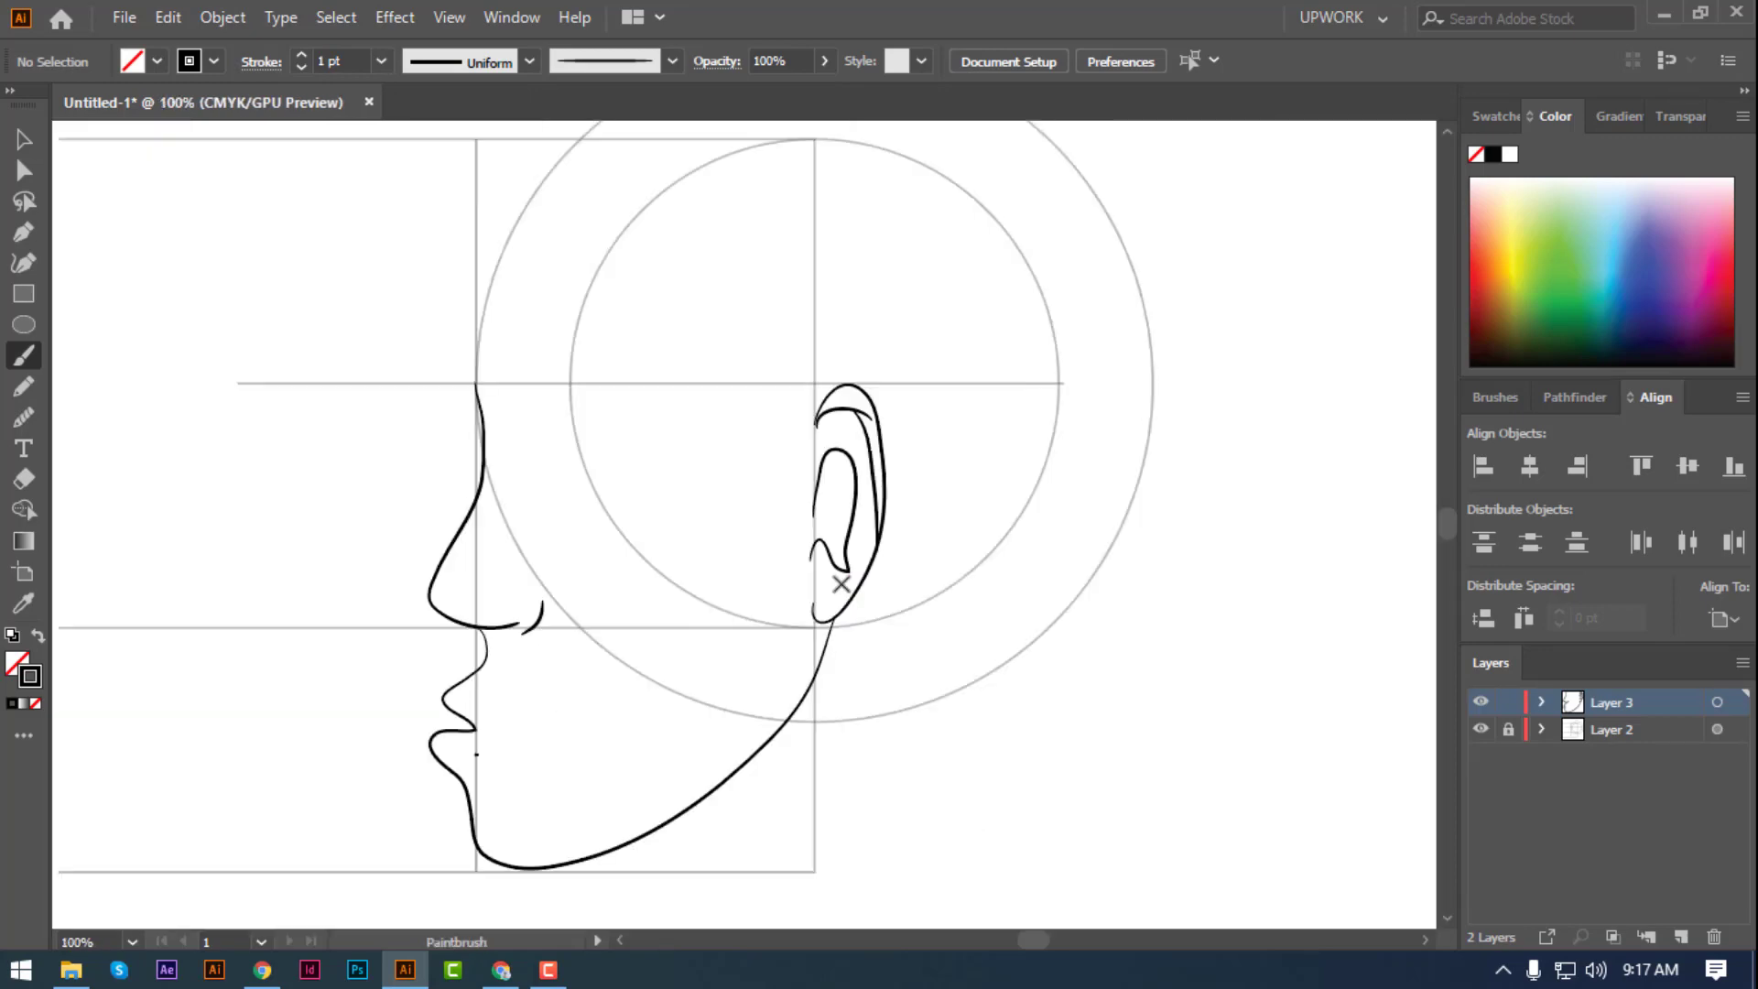
{"action": "scroll", "coordinate": [594, 423], "scroll_direction": "up", "scroll_amount": 1}
{"action": "left_click_drag", "start_coordinate": [470, 407], "coordinate": [517, 174]}
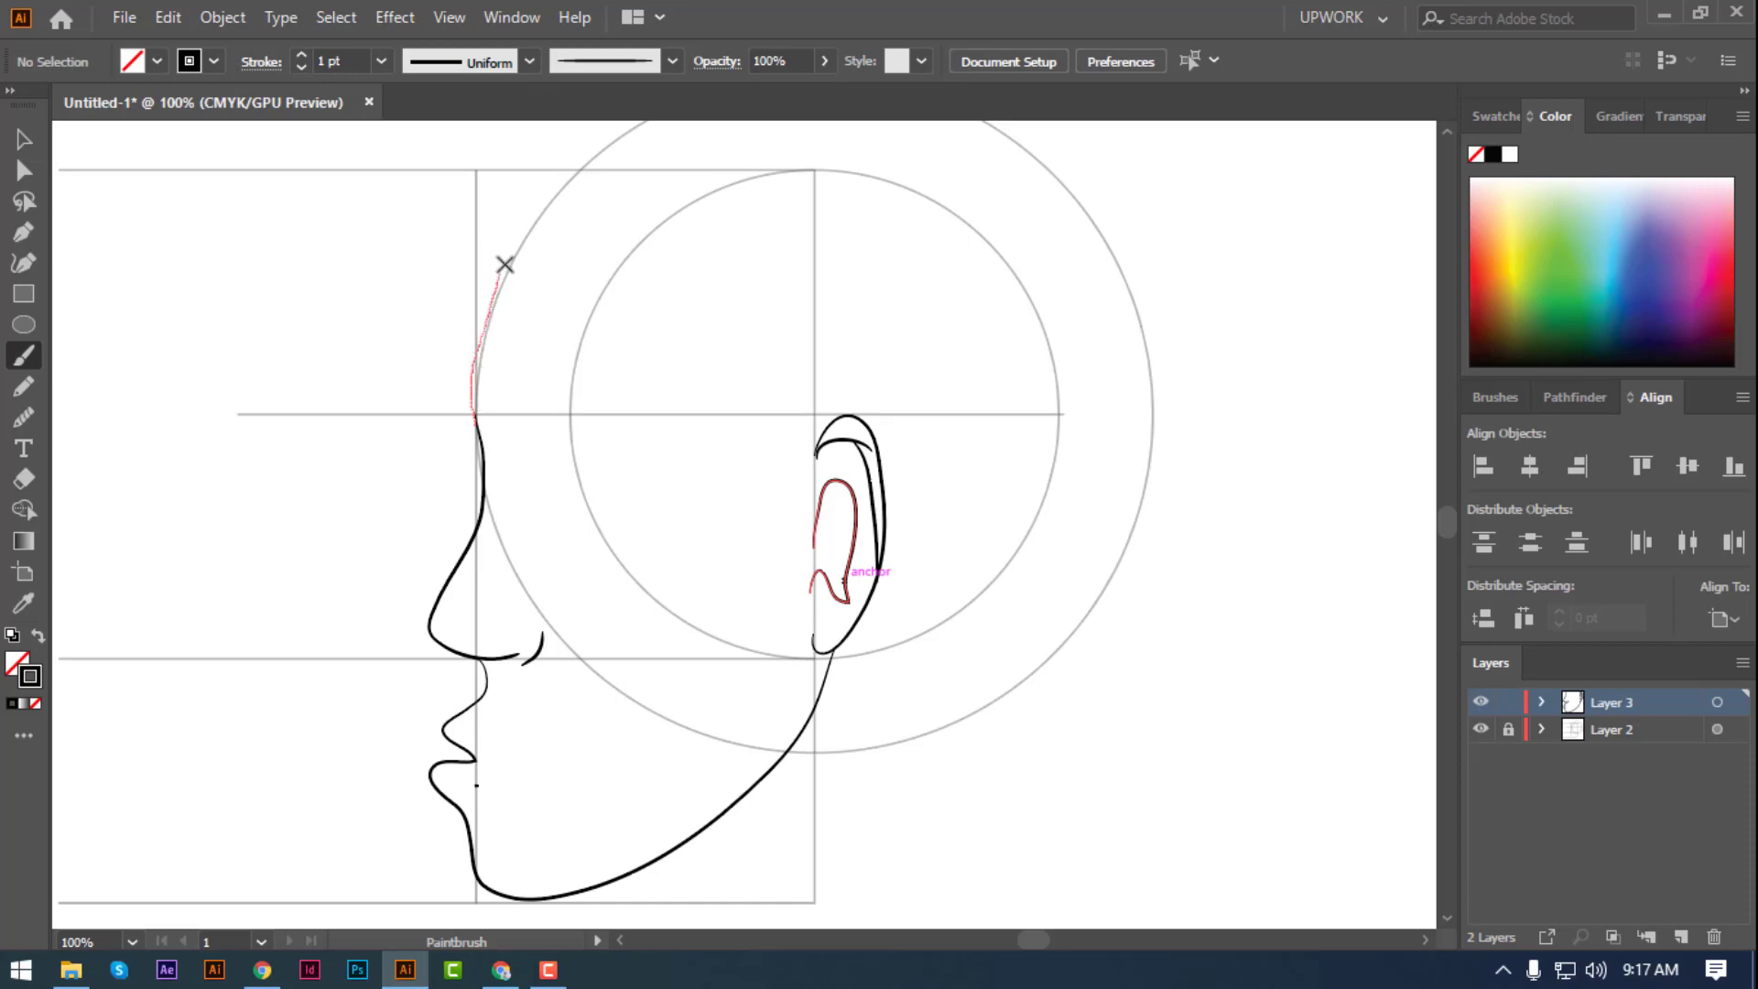
{"action": "left_click_drag", "start_coordinate": [636, 169], "coordinate": [495, 313]}
{"action": "key", "text": "ctrl+z"}
{"action": "mouse_move", "coordinate": [334, 569]}
{"action": "left_mouse_down"}
{"action": "mouse_move", "coordinate": [357, 443]}
{"action": "mouse_move", "coordinate": [431, 314]}
{"action": "mouse_move", "coordinate": [557, 235]}
{"action": "mouse_move", "coordinate": [738, 220]}
{"action": "mouse_move", "coordinate": [871, 271]}
{"action": "left_mouse_up"}
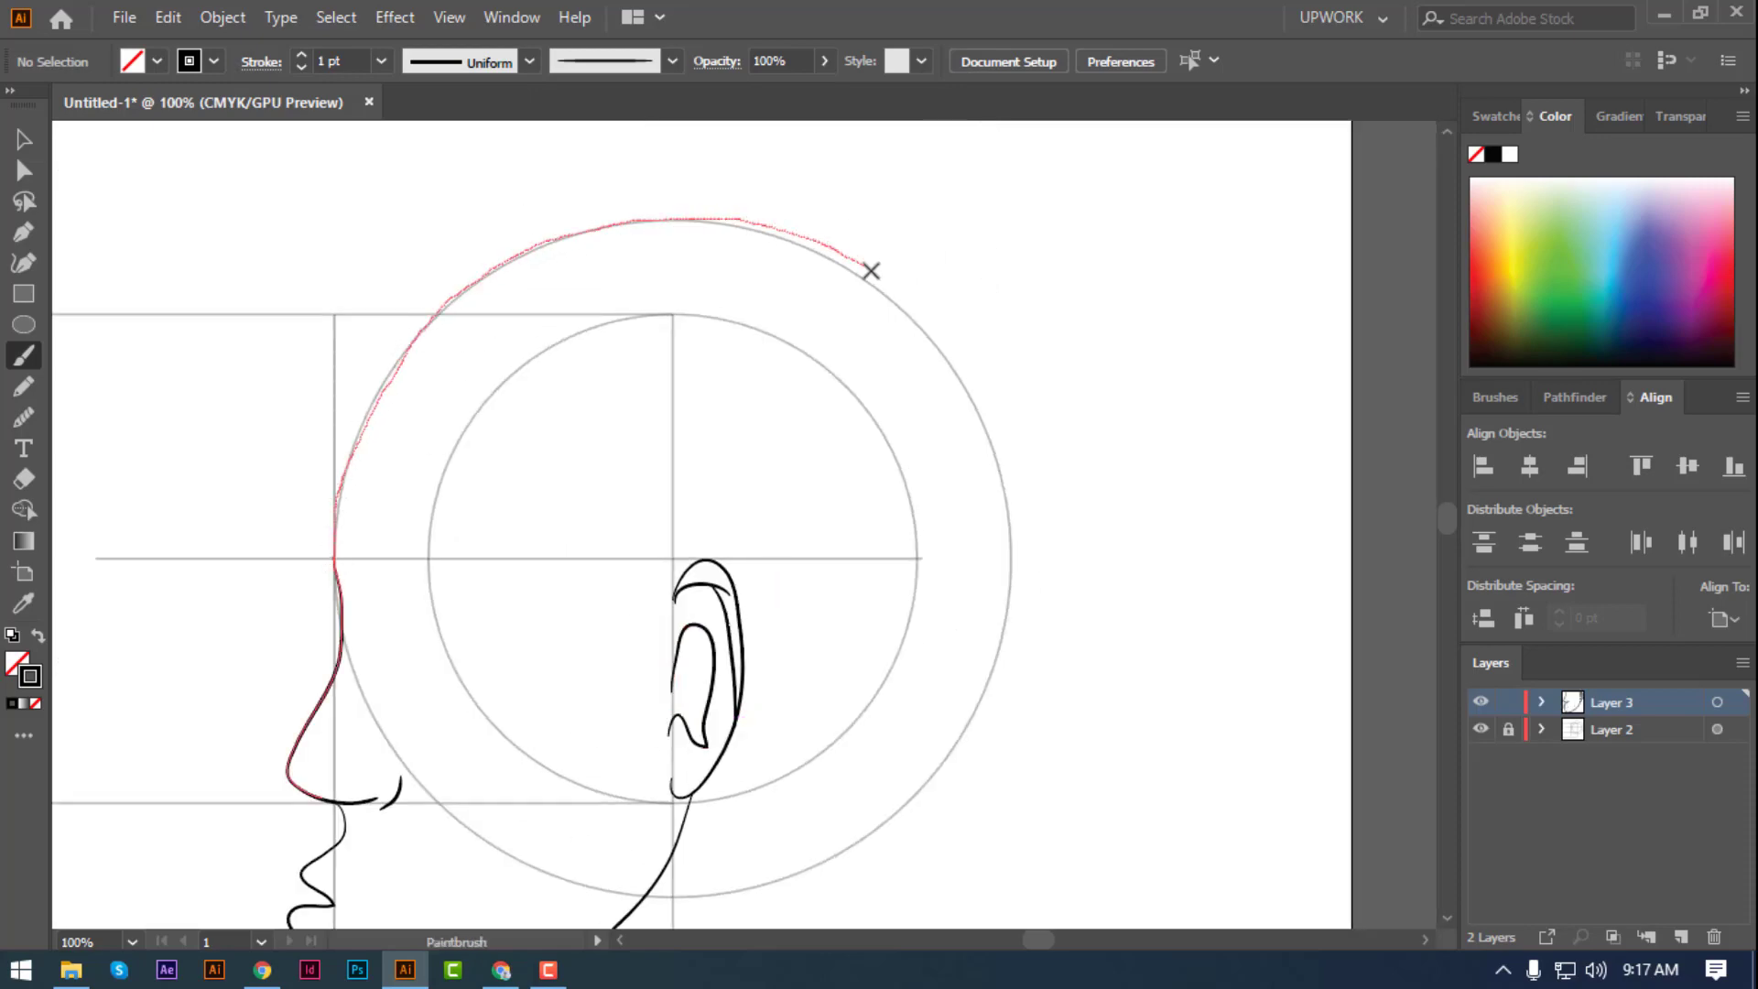
{"action": "left_click_drag", "start_coordinate": [956, 378], "coordinate": [998, 504]}
- Paint the back of the head from the ear up and down the outer circle
{"action": "left_click_drag", "start_coordinate": [902, 683], "coordinate": [817, 488]}
{"action": "mouse_move", "coordinate": [602, 604]}
{"action": "left_mouse_down"}
{"action": "mouse_move", "coordinate": [690, 605]}
{"action": "mouse_move", "coordinate": [865, 540]}
{"action": "mouse_move", "coordinate": [934, 393]}
{"action": "mouse_move", "coordinate": [936, 311]}
{"action": "left_mouse_up"}
{"action": "key", "text": "ctrl+z"}
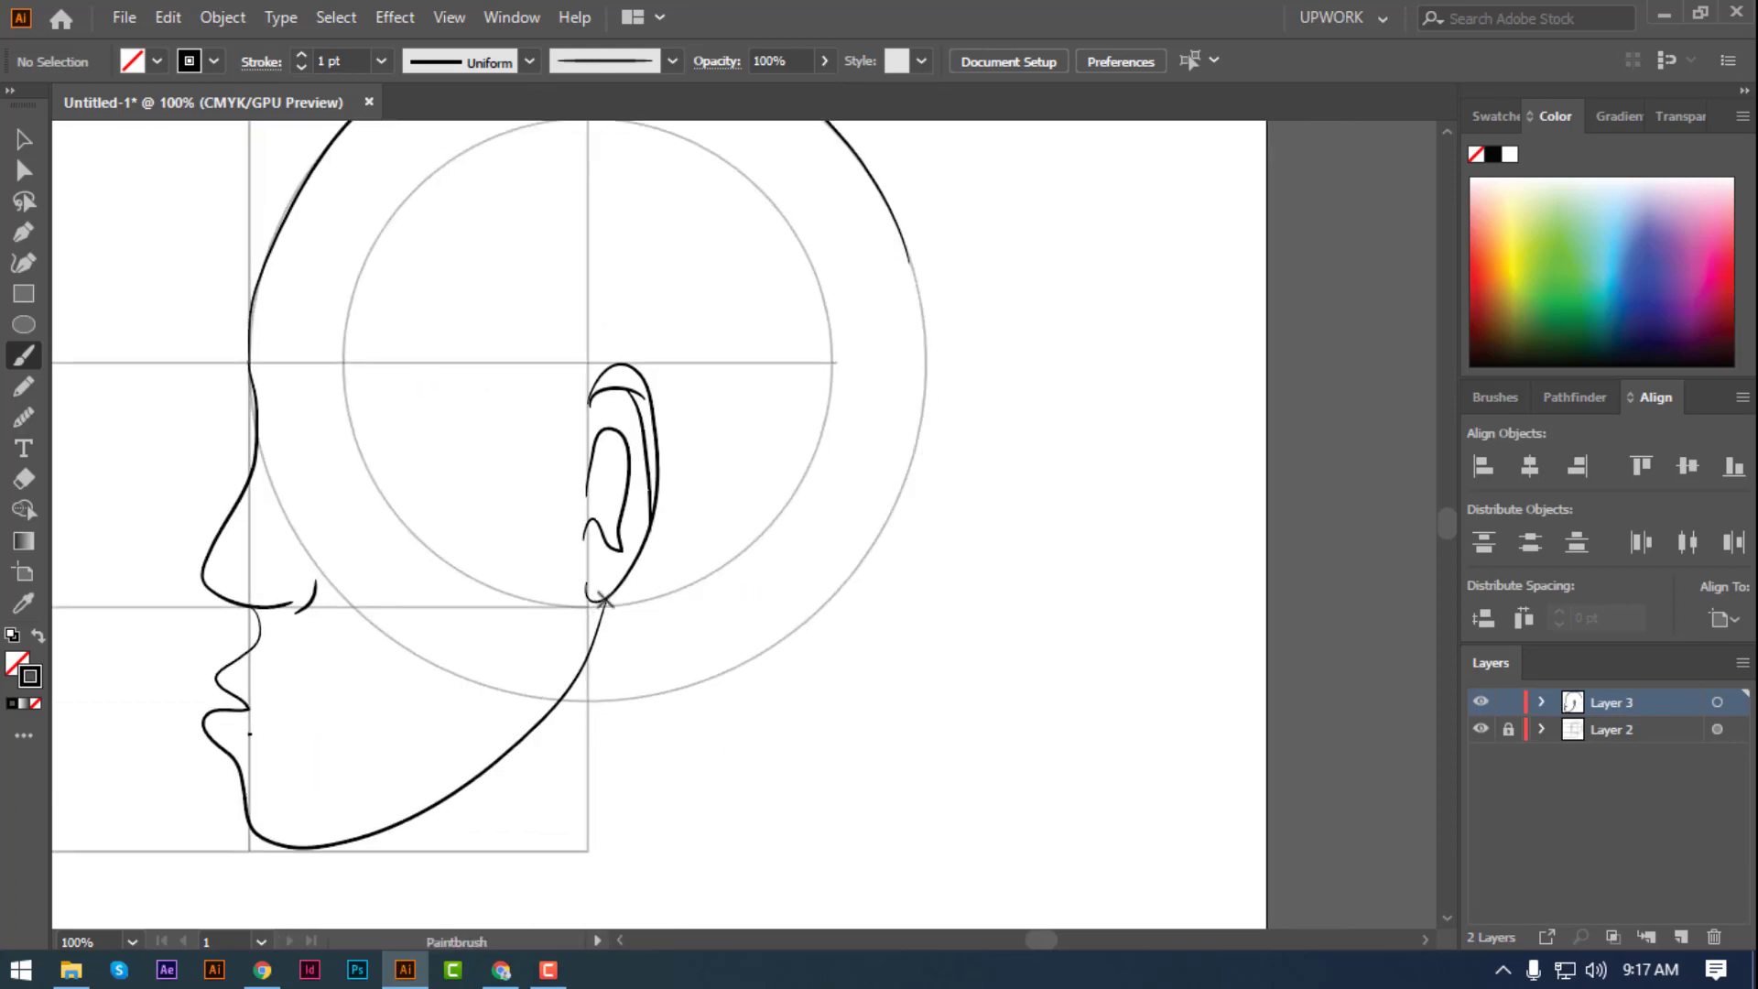
{"action": "mouse_move", "coordinate": [657, 608]}
{"action": "left_mouse_down"}
{"action": "mouse_move", "coordinate": [832, 568]}
{"action": "mouse_move", "coordinate": [910, 464]}
{"action": "mouse_move", "coordinate": [926, 361]}
{"action": "mouse_move", "coordinate": [902, 238]}
{"action": "left_mouse_up"}
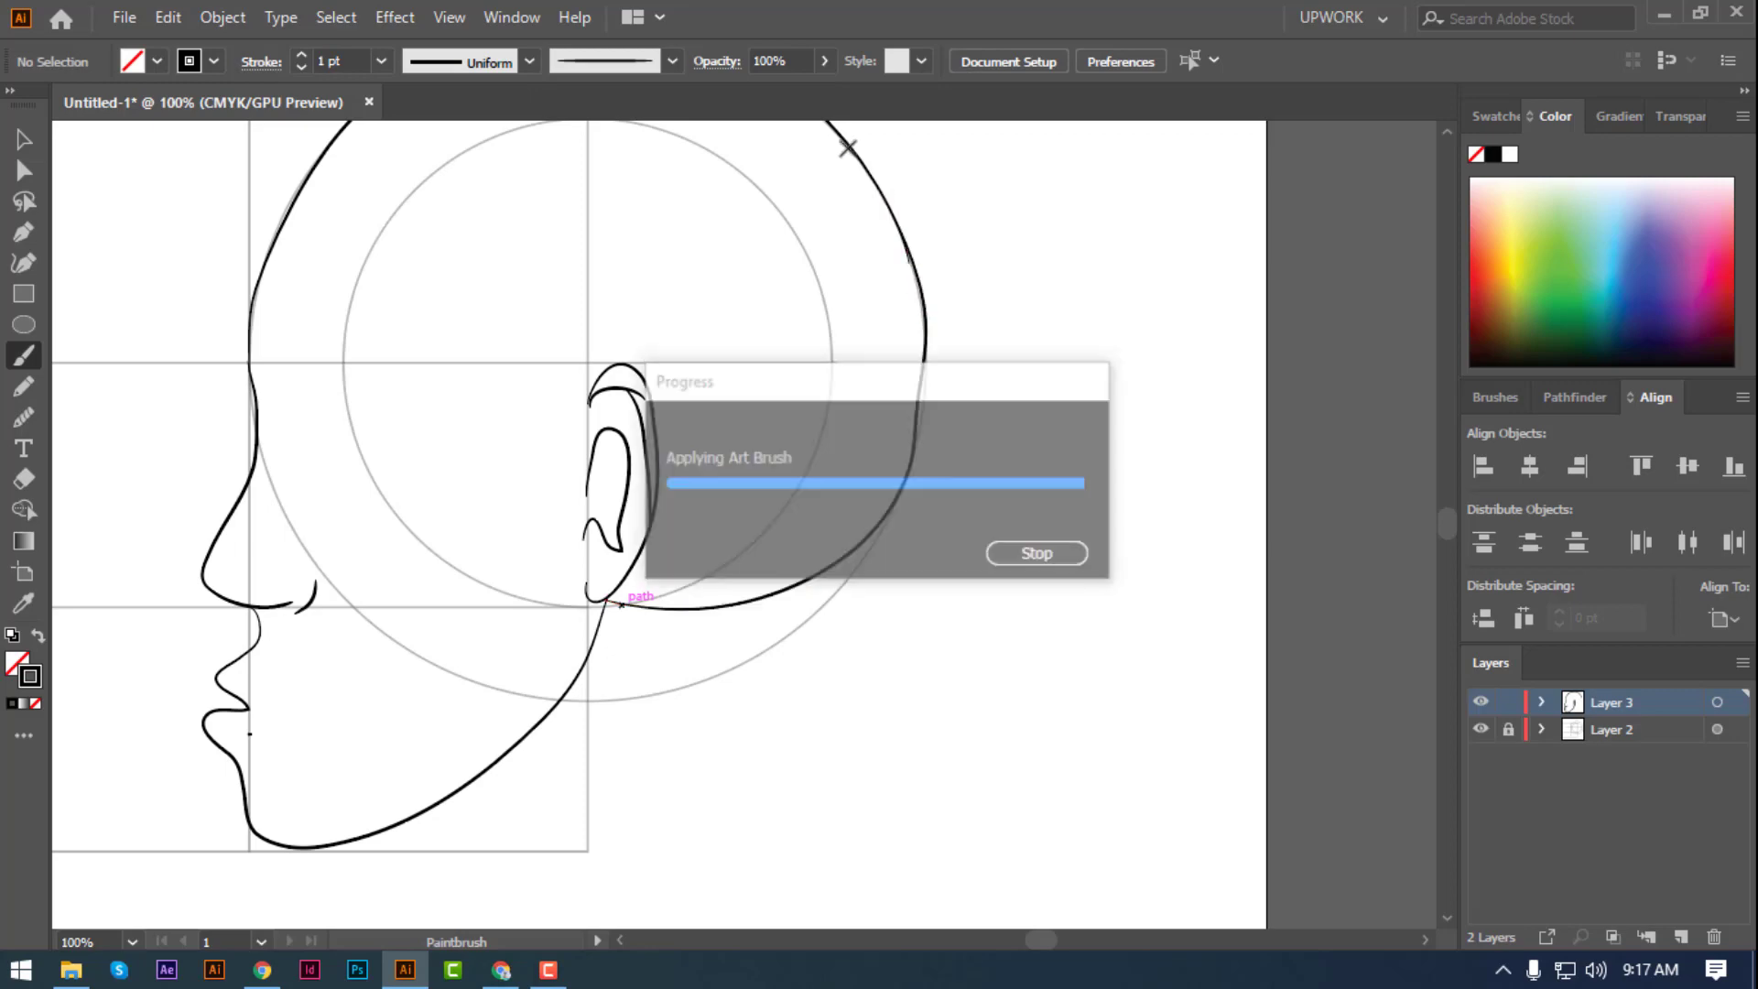
{"action": "scroll", "coordinate": [938, 467], "scroll_direction": "up", "scroll_amount": 3}
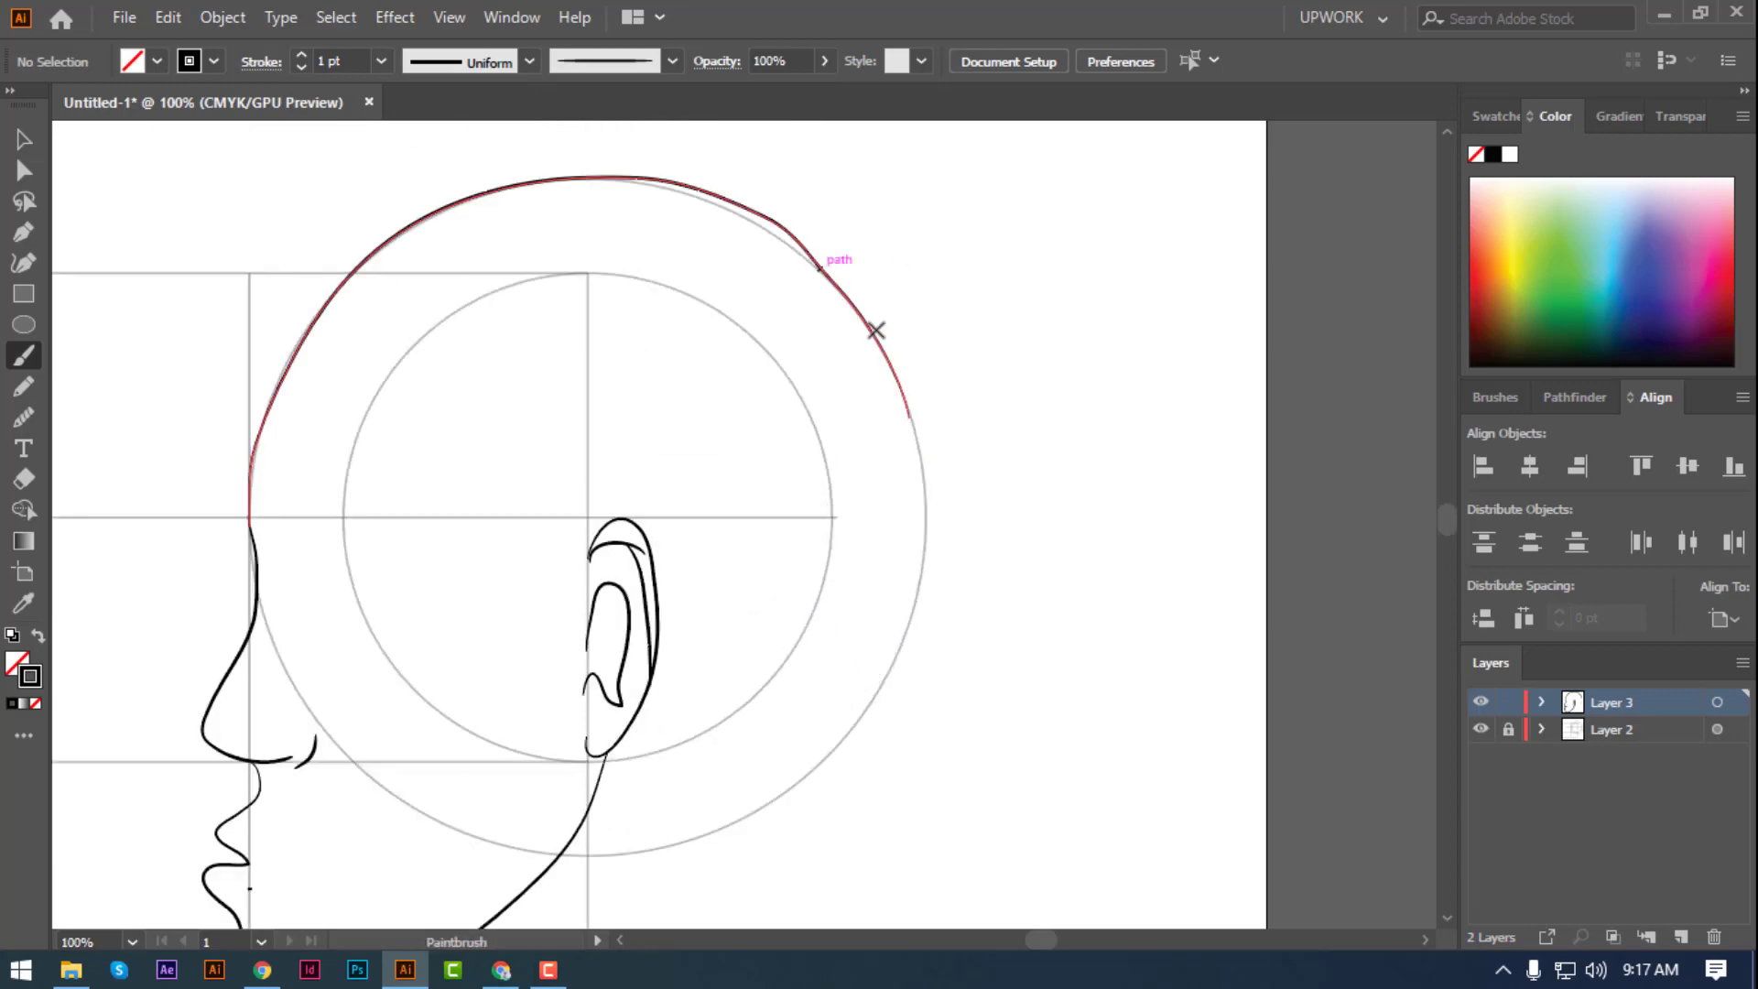
{"action": "mouse_move", "coordinate": [905, 415]}
{"action": "left_mouse_down"}
{"action": "mouse_move", "coordinate": [926, 545]}
{"action": "mouse_move", "coordinate": [879, 704]}
{"action": "left_mouse_up"}
{"action": "mouse_move", "coordinate": [625, 760]}
{"action": "left_mouse_down"}
{"action": "mouse_move", "coordinate": [769, 745]}
{"action": "mouse_move", "coordinate": [880, 701]}
{"action": "left_mouse_up"}
- Redraw the jaw from ear base to back of head and erase the old lower stroke
{"action": "key", "text": "ctrl+z"}
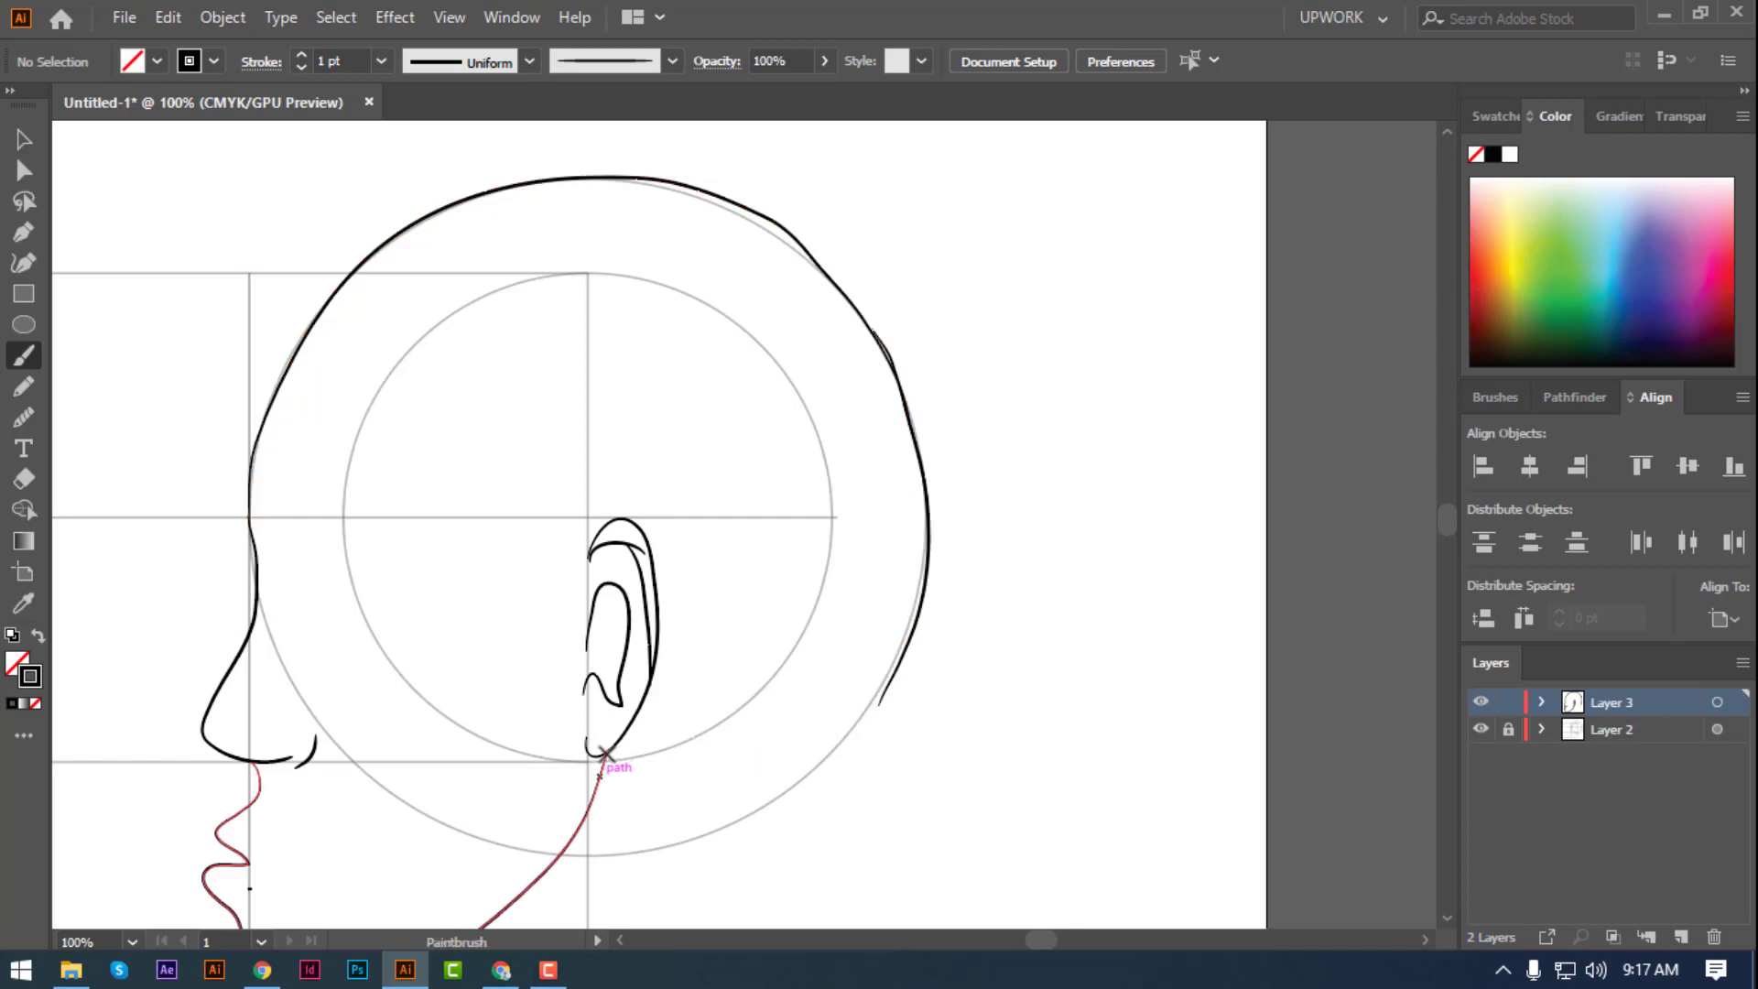
{"action": "mouse_move", "coordinate": [604, 753]}
{"action": "left_mouse_down"}
{"action": "mouse_move", "coordinate": [812, 718]}
{"action": "mouse_move", "coordinate": [916, 586]}
{"action": "mouse_move", "coordinate": [928, 509]}
{"action": "left_mouse_up"}
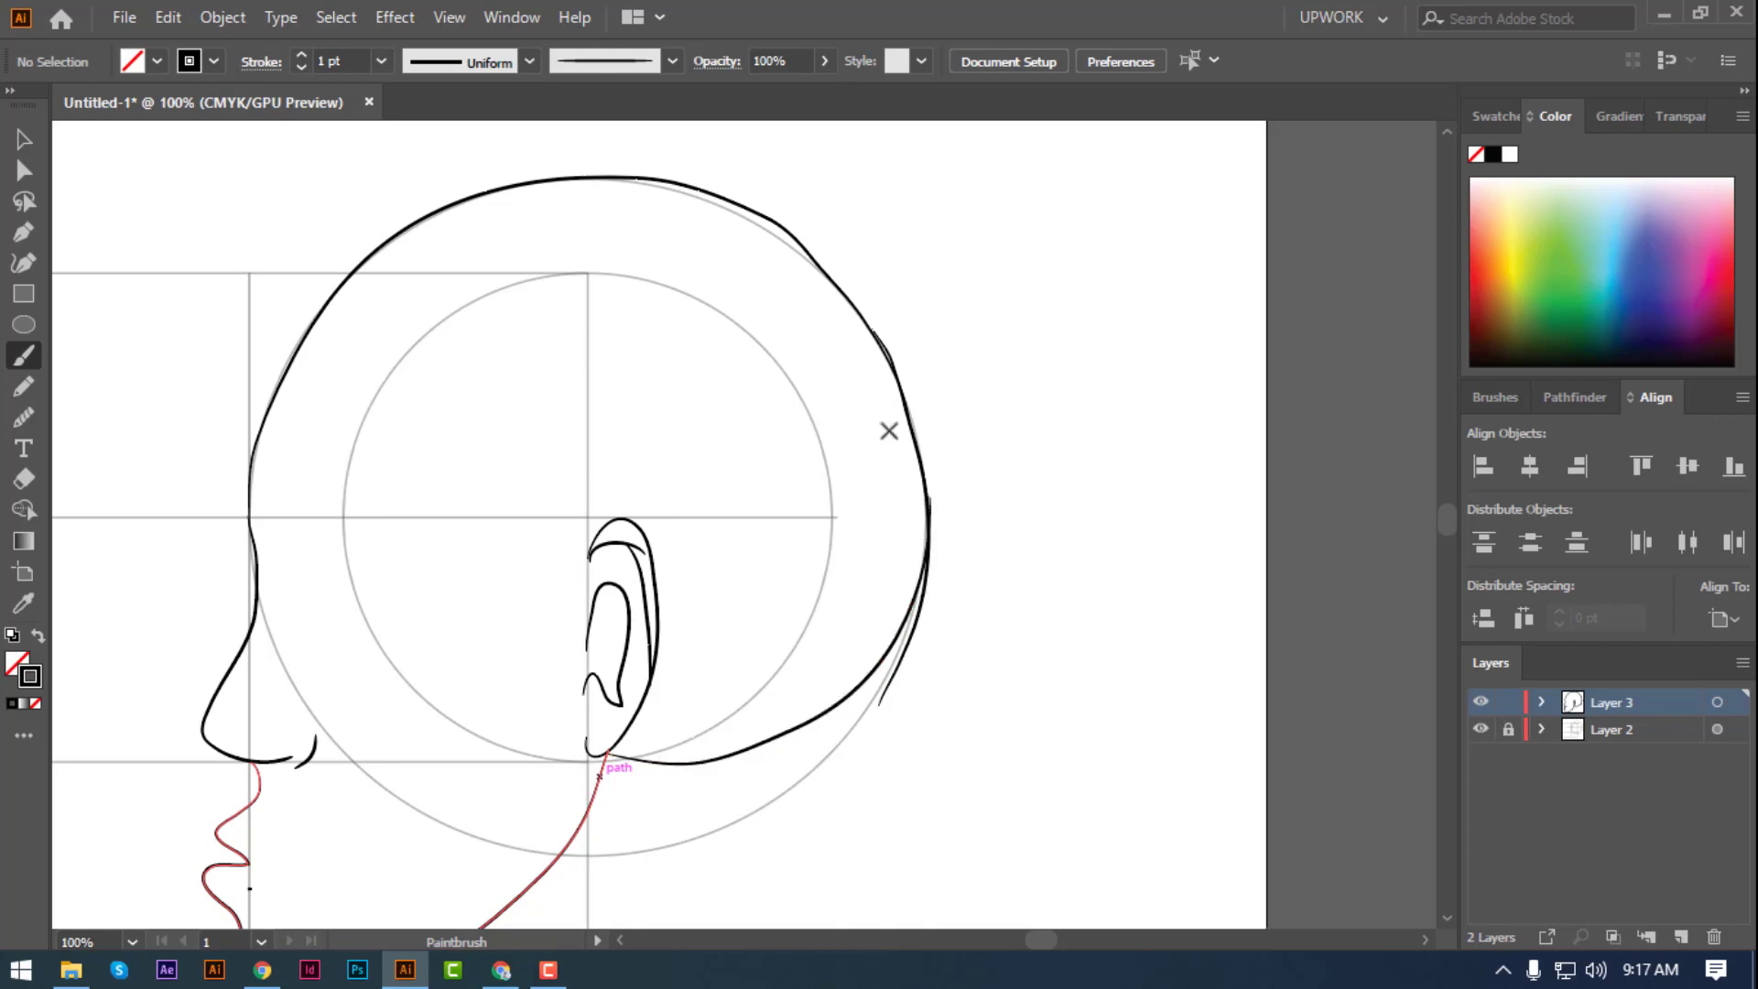
{"action": "key", "text": "shift+e"}
{"action": "left_click_drag", "start_coordinate": [874, 737], "coordinate": [926, 636]}
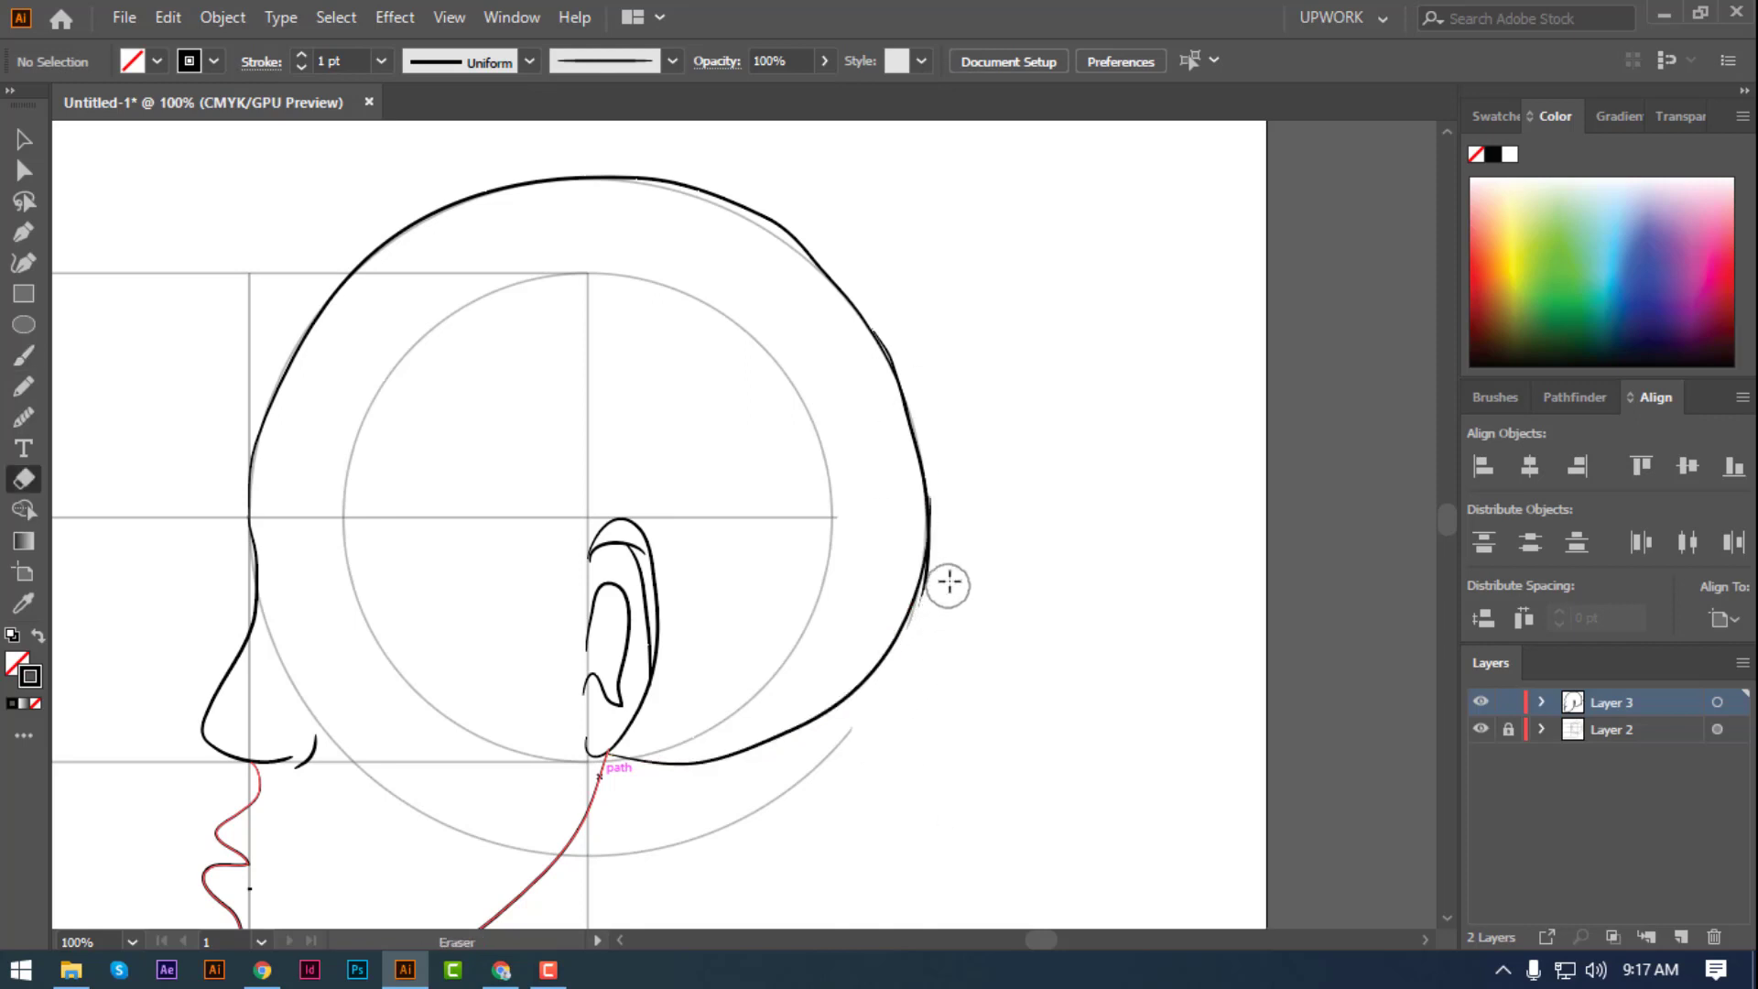
{"action": "scroll", "coordinate": [958, 628], "scroll_direction": "down", "scroll_amount": 4}
{"action": "scroll", "coordinate": [959, 628], "scroll_direction": "down", "scroll_amount": 1}
- Paint the back neck line and the front neck line down from the jaw
{"action": "left_click", "coordinate": [24, 146]}
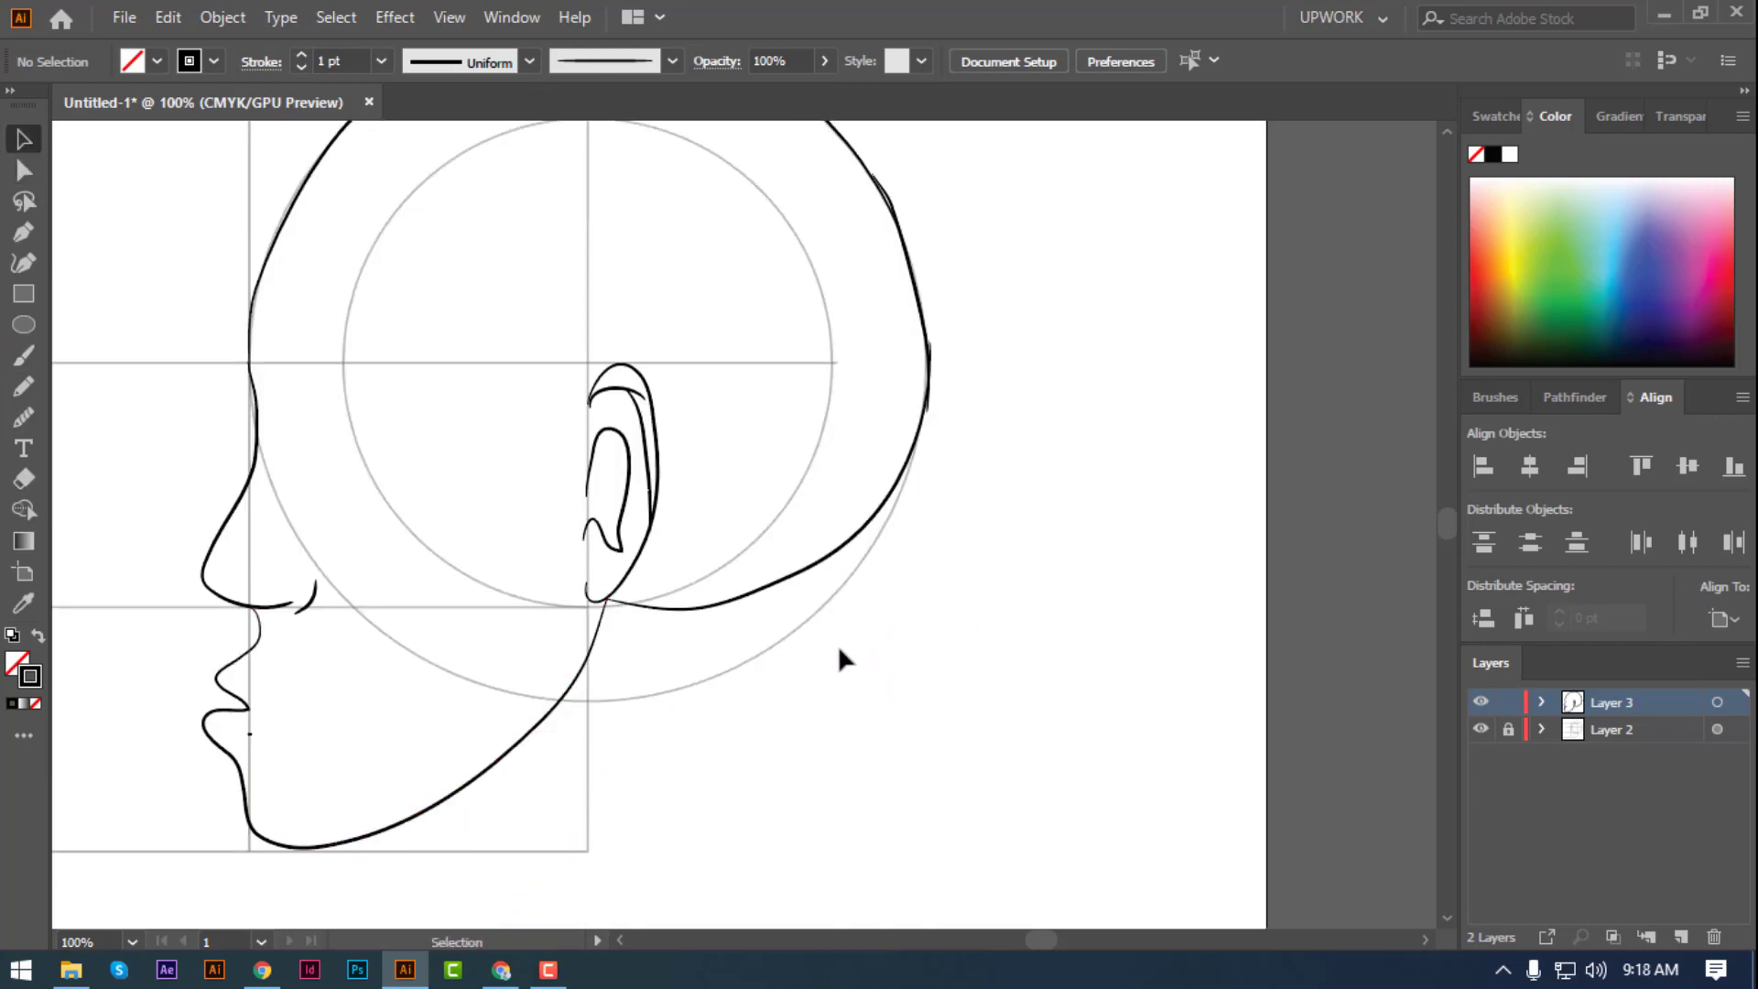
{"action": "key", "text": "b"}
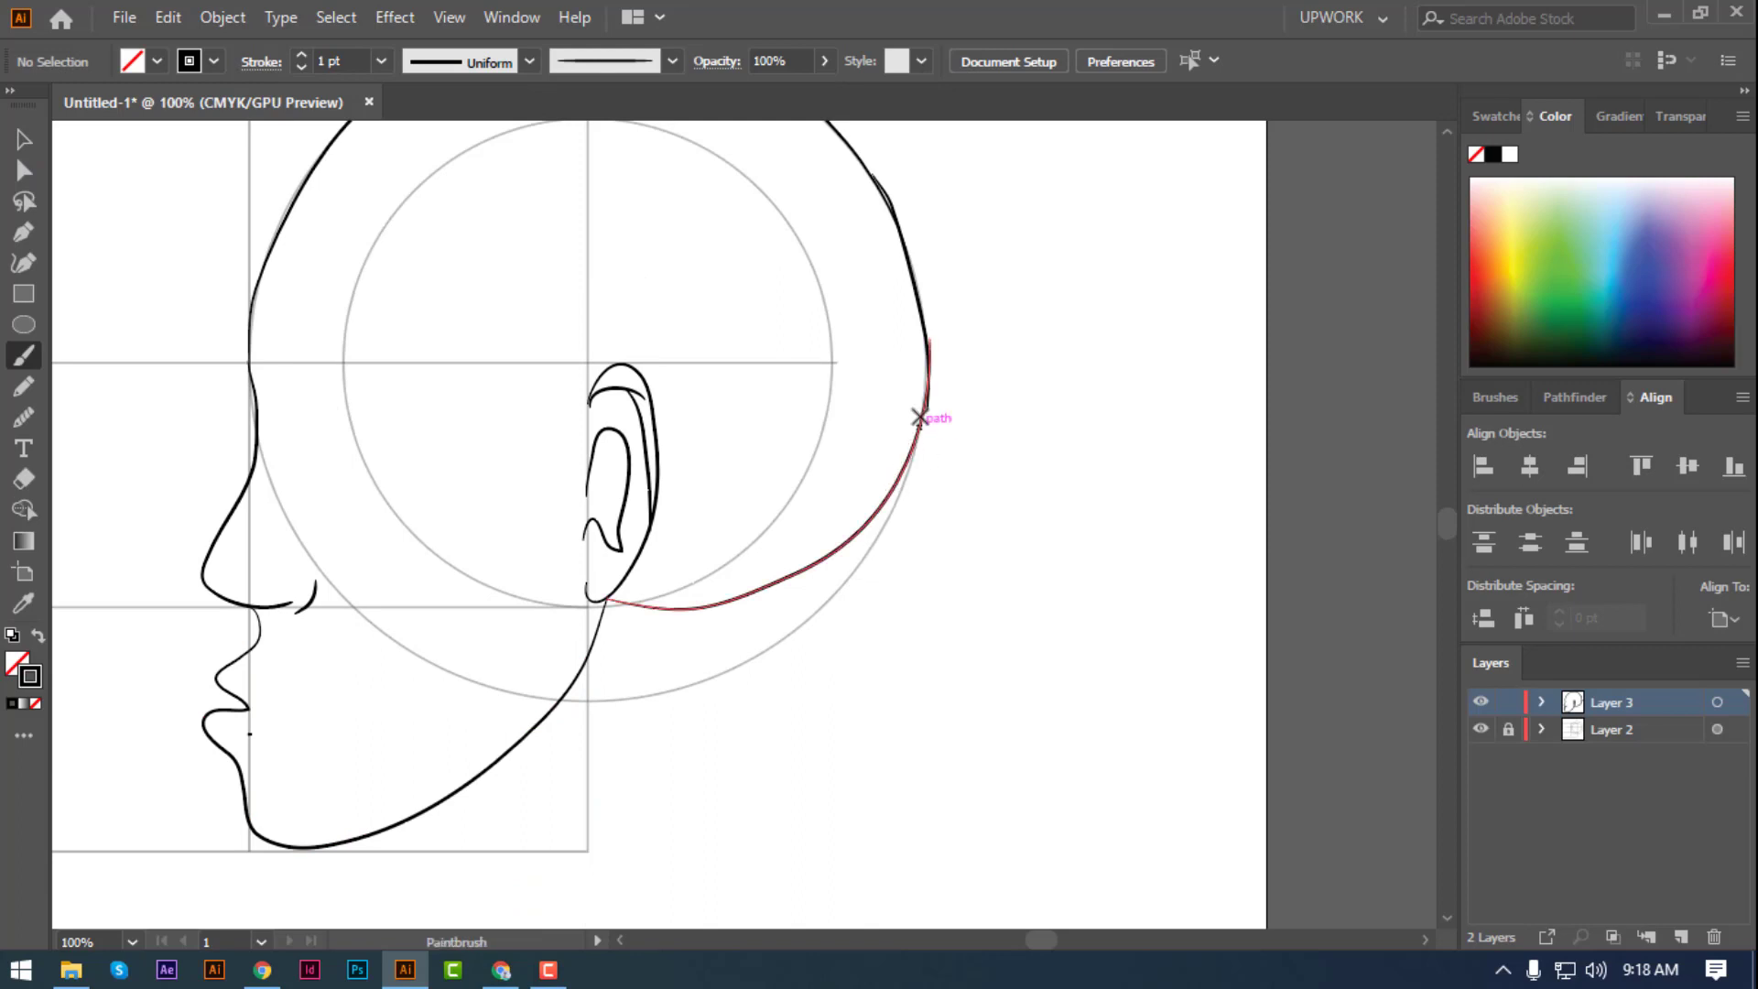
{"action": "left_click_drag", "start_coordinate": [915, 442], "coordinate": [932, 890]}
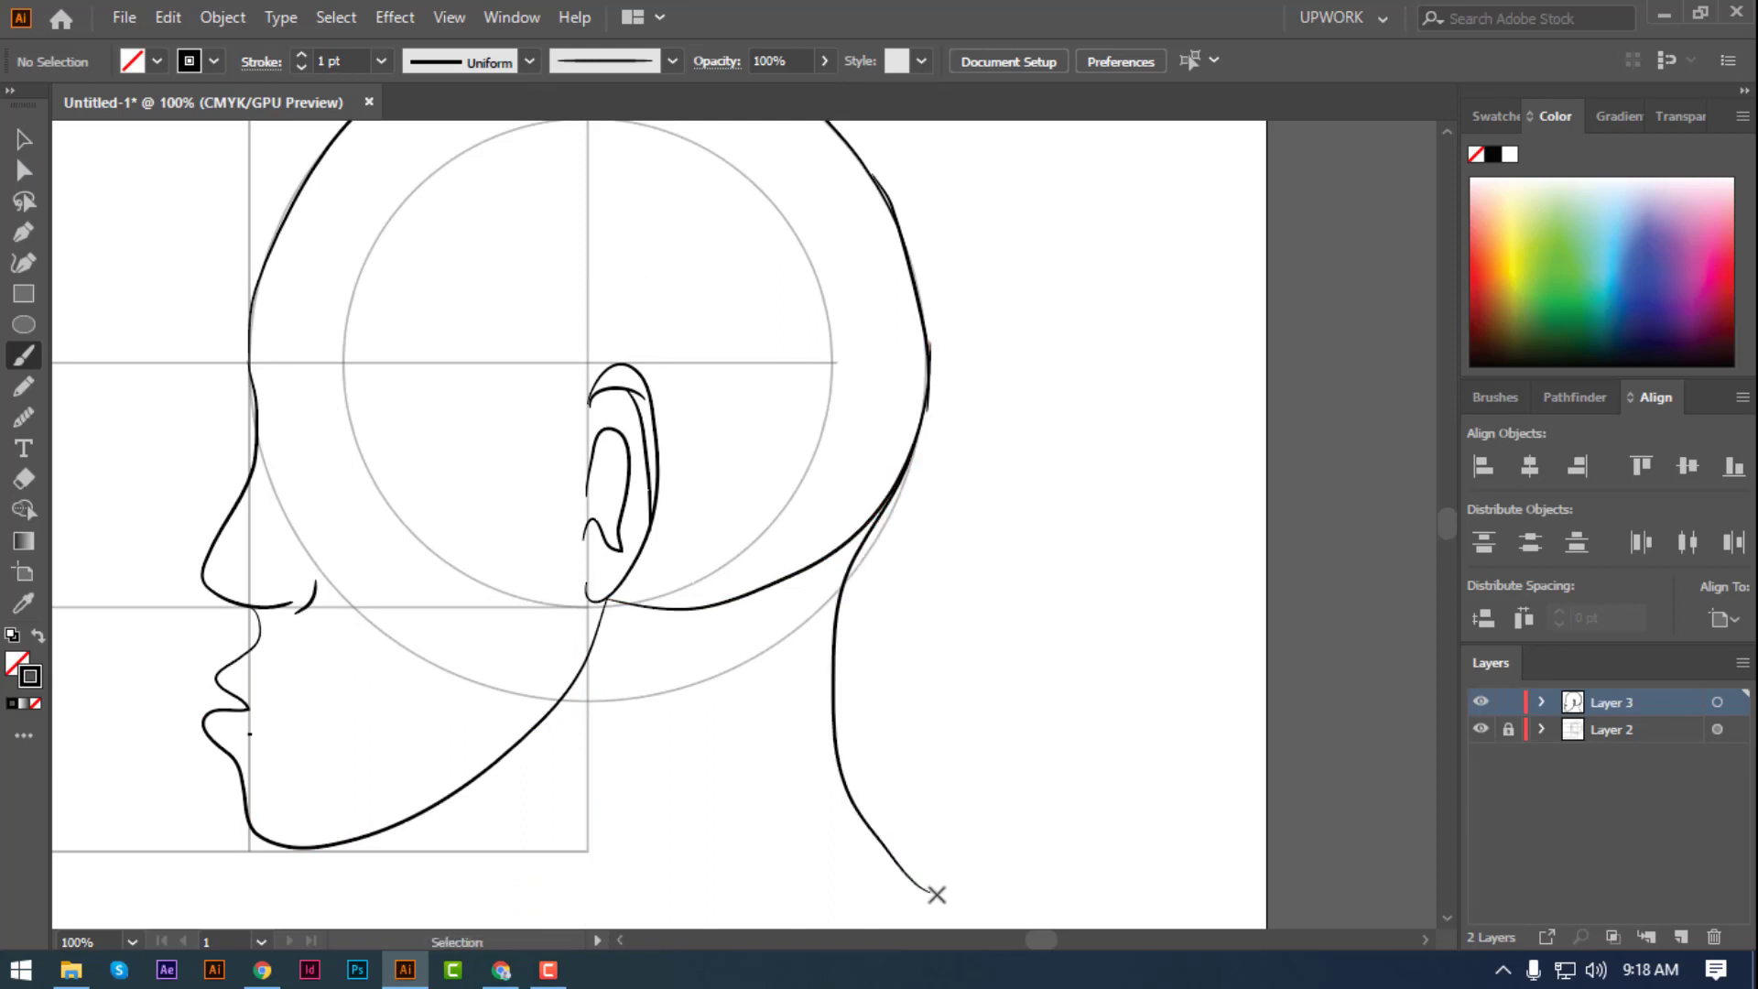
{"action": "key", "text": "ctrl+minus"}
{"action": "scroll", "coordinate": [521, 622], "scroll_direction": "down", "scroll_amount": 2}
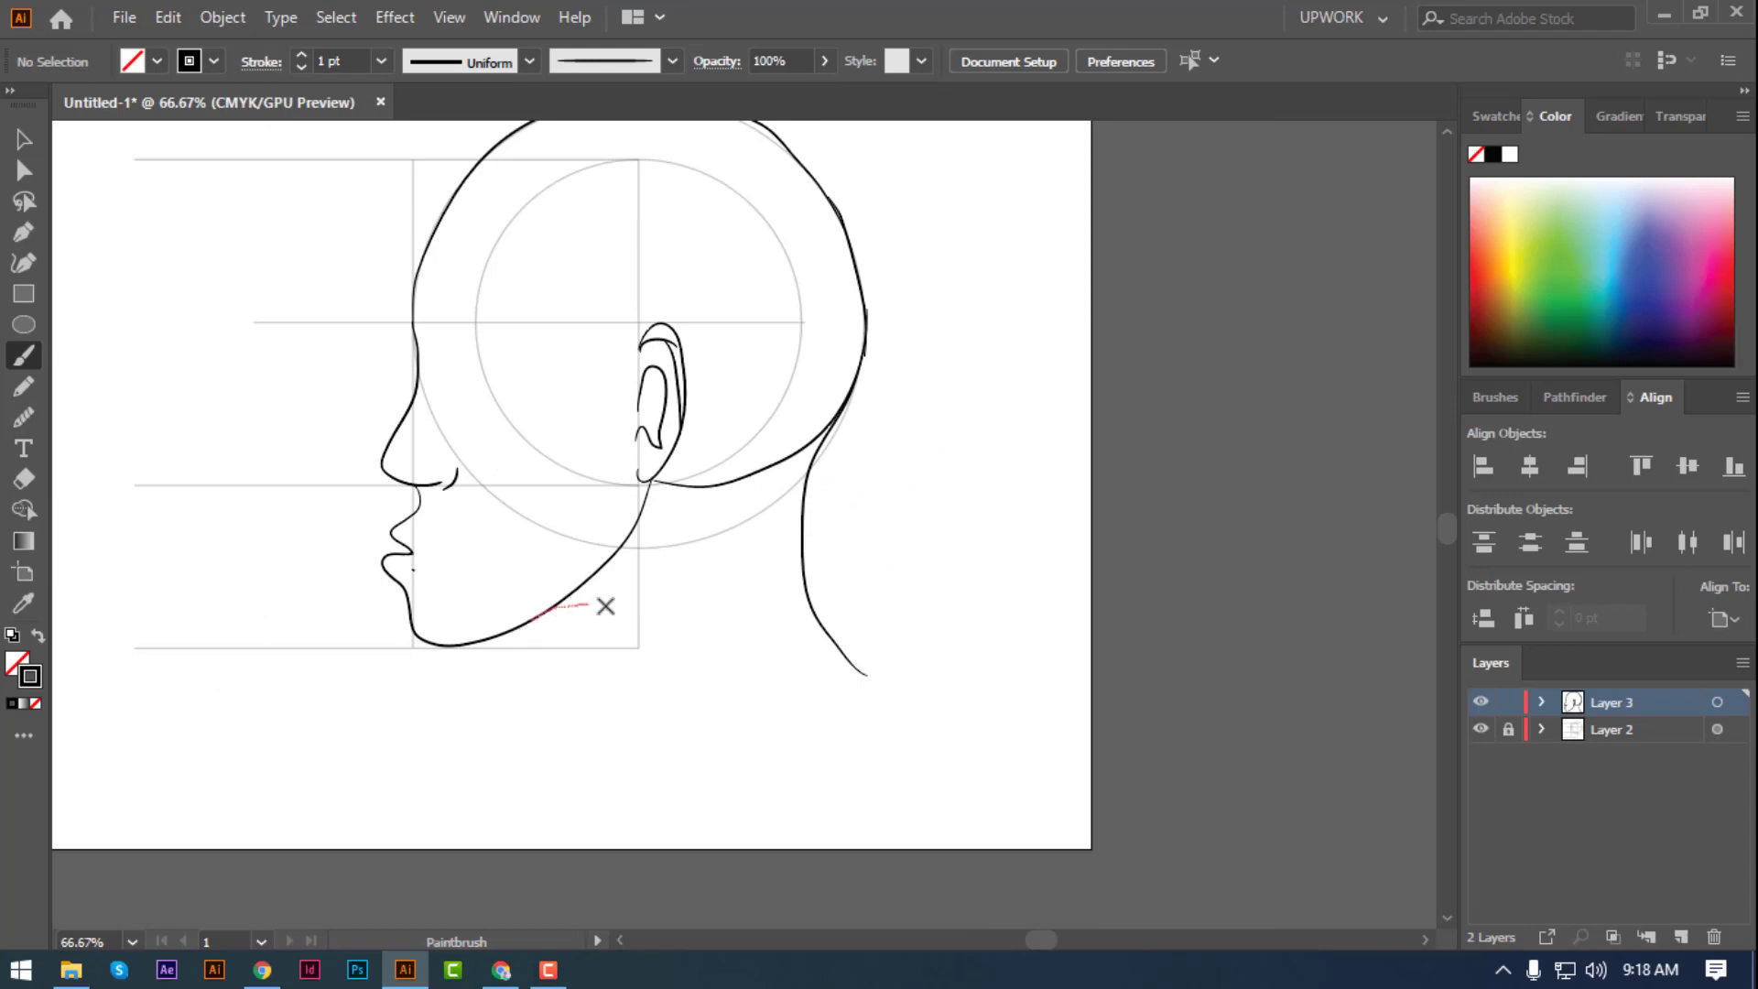
{"action": "left_click_drag", "start_coordinate": [606, 606], "coordinate": [711, 738]}
{"action": "key", "text": "ctrl+z"}
{"action": "mouse_move", "coordinate": [516, 627]}
{"action": "left_mouse_down"}
{"action": "mouse_move", "coordinate": [620, 714]}
{"action": "mouse_move", "coordinate": [632, 773]}
{"action": "left_mouse_up"}
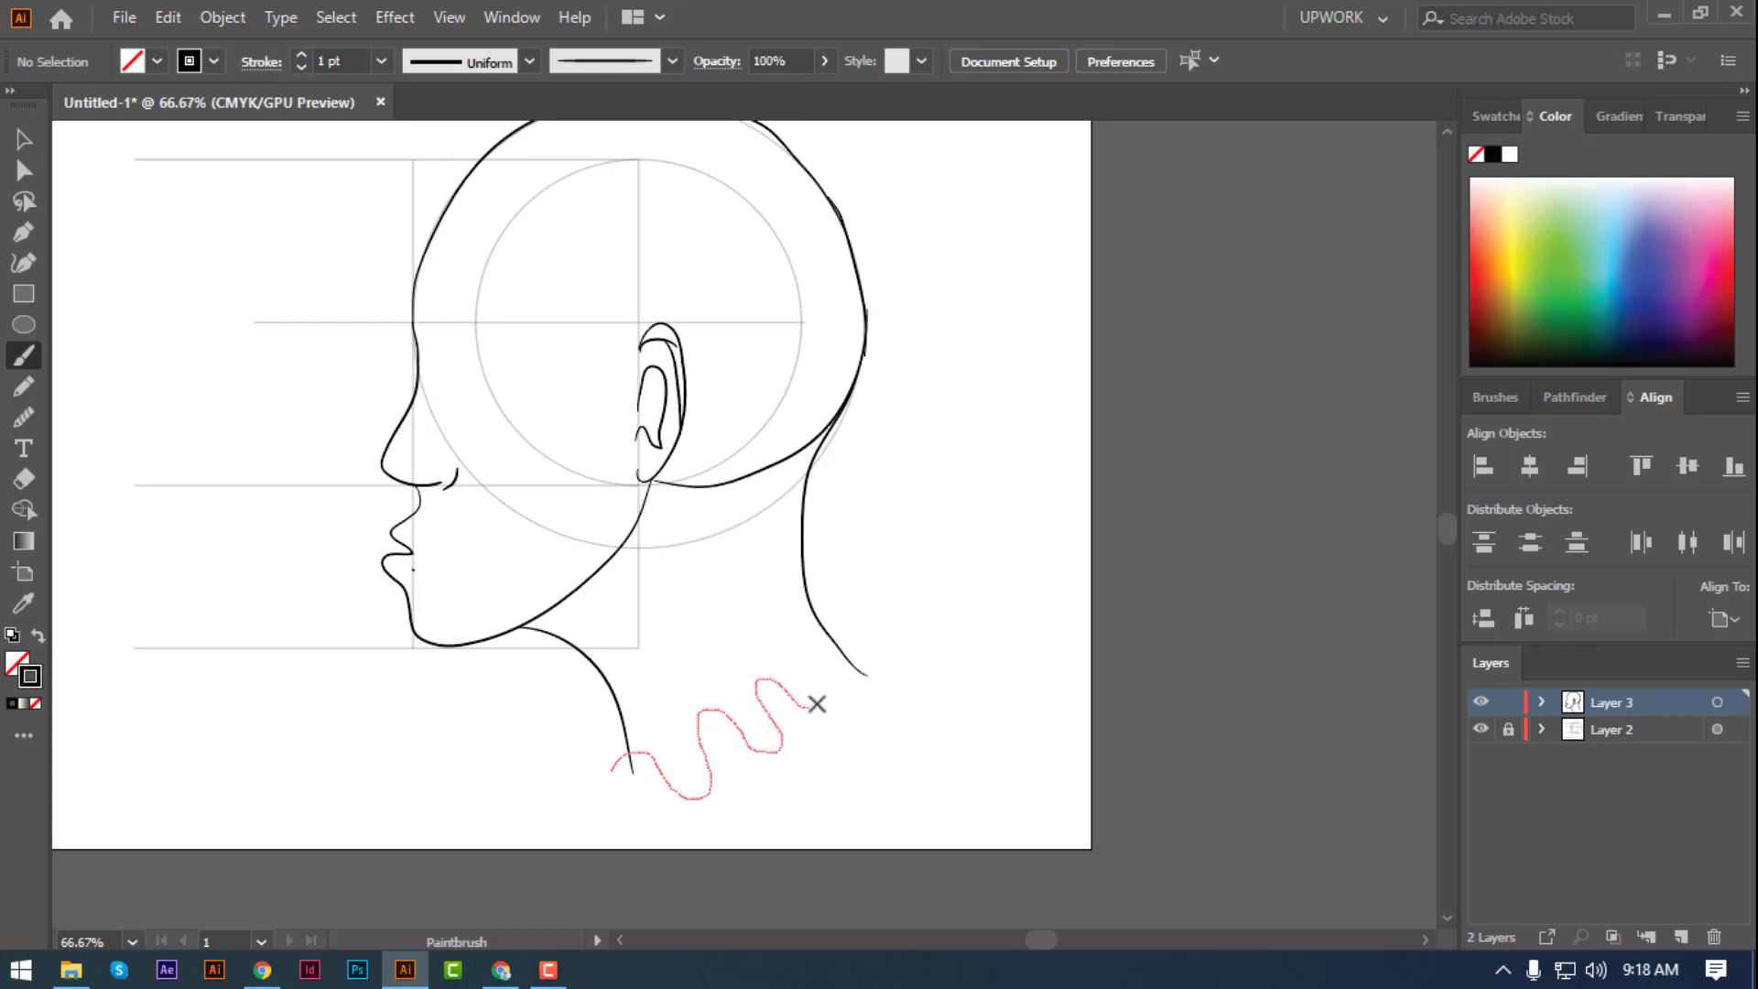
- Draw a wavy drip line across the bottom of the neck
{"action": "left_click_drag", "start_coordinate": [817, 703], "coordinate": [826, 615]}
{"action": "key", "text": "ctrl+z"}
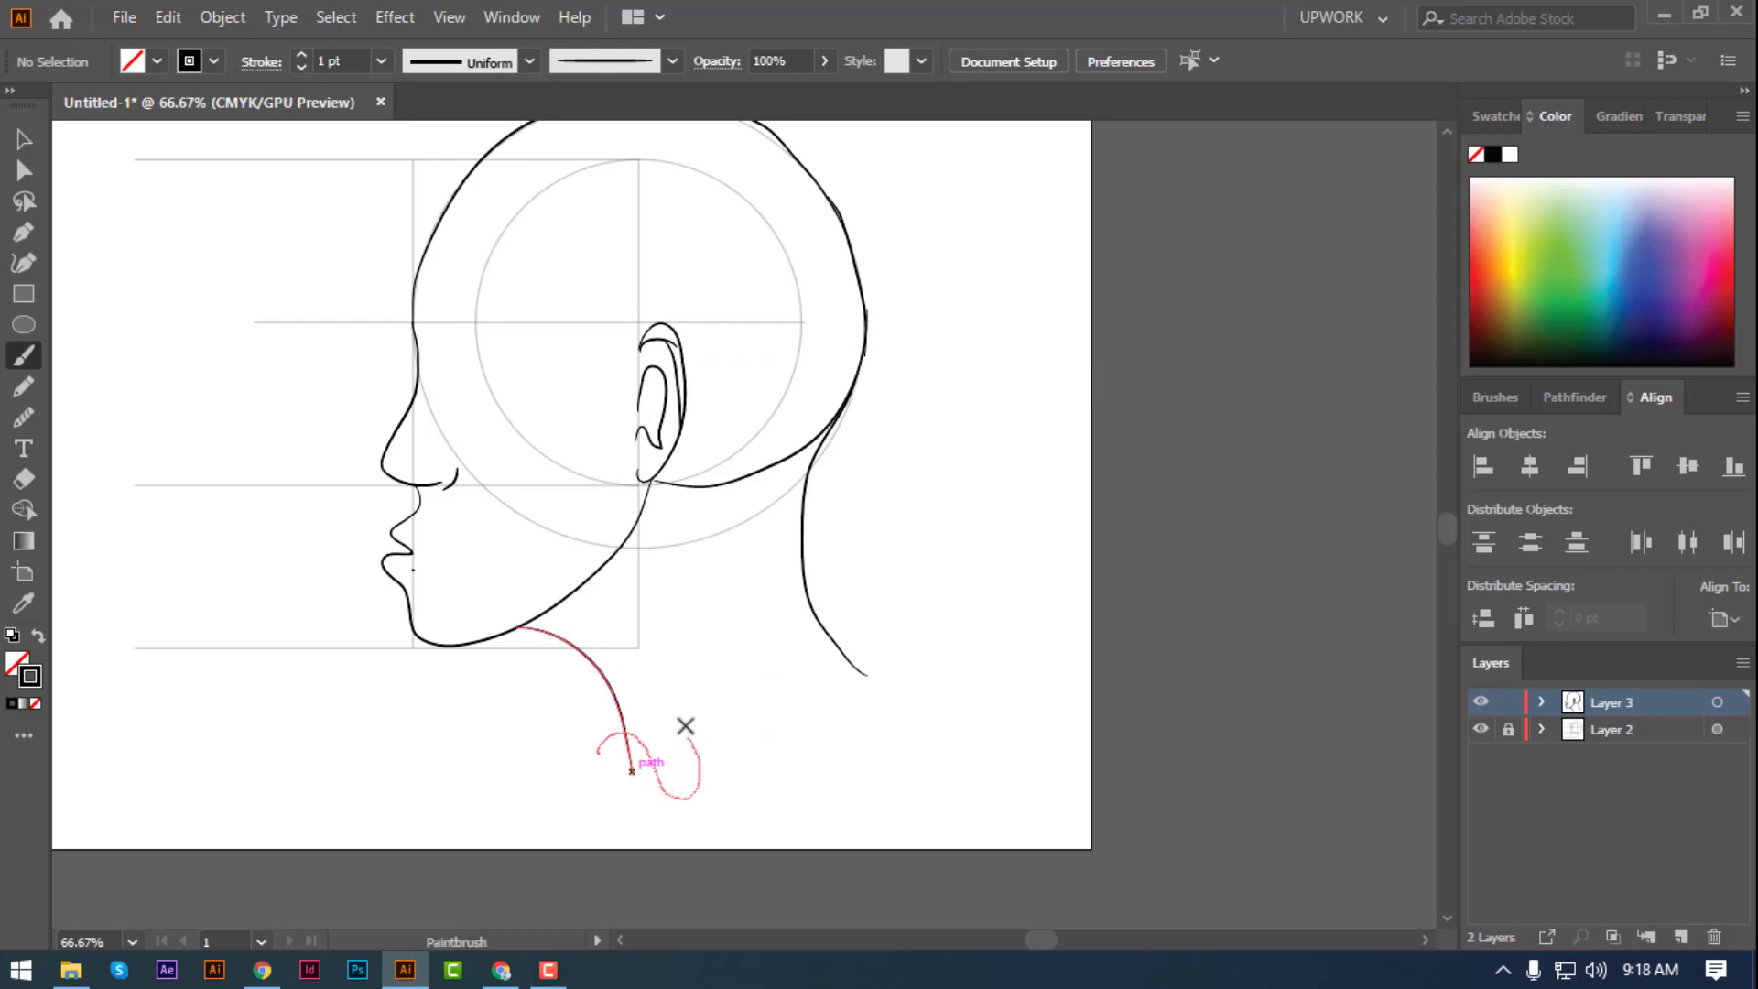
{"action": "left_click_drag", "start_coordinate": [732, 678], "coordinate": [838, 641]}
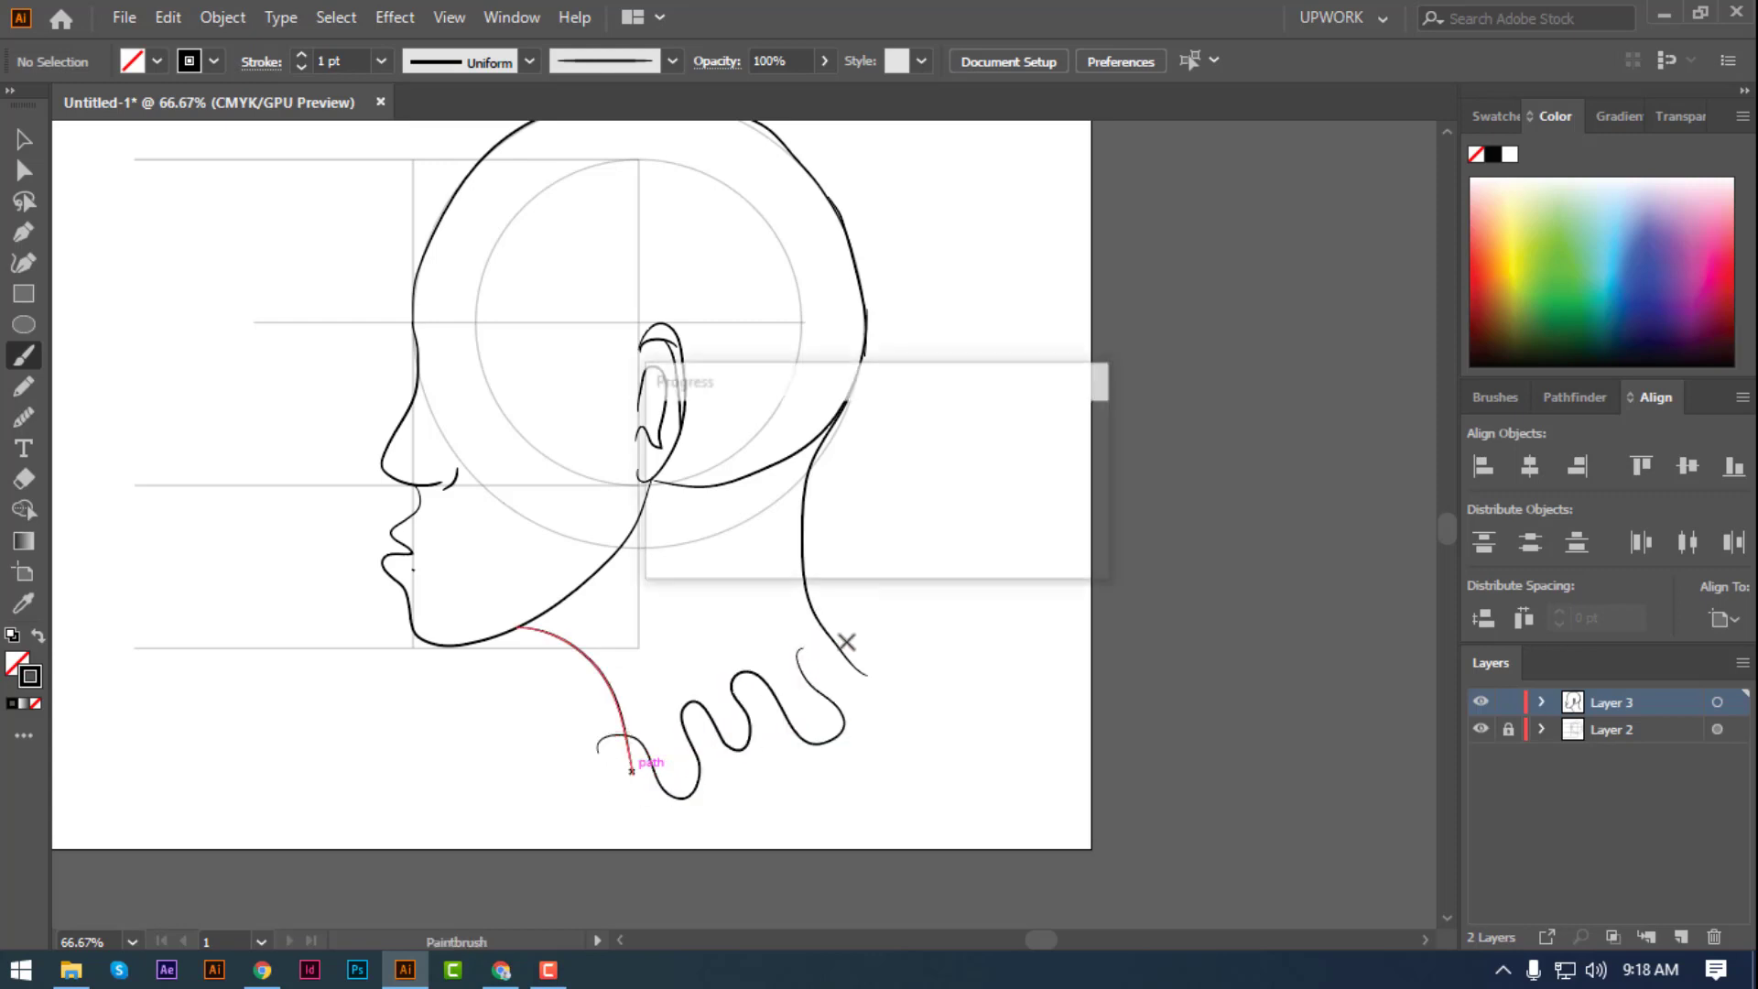
{"action": "key", "text": "ctrl+z"}
{"action": "left_click_drag", "start_coordinate": [608, 752], "coordinate": [652, 760]}
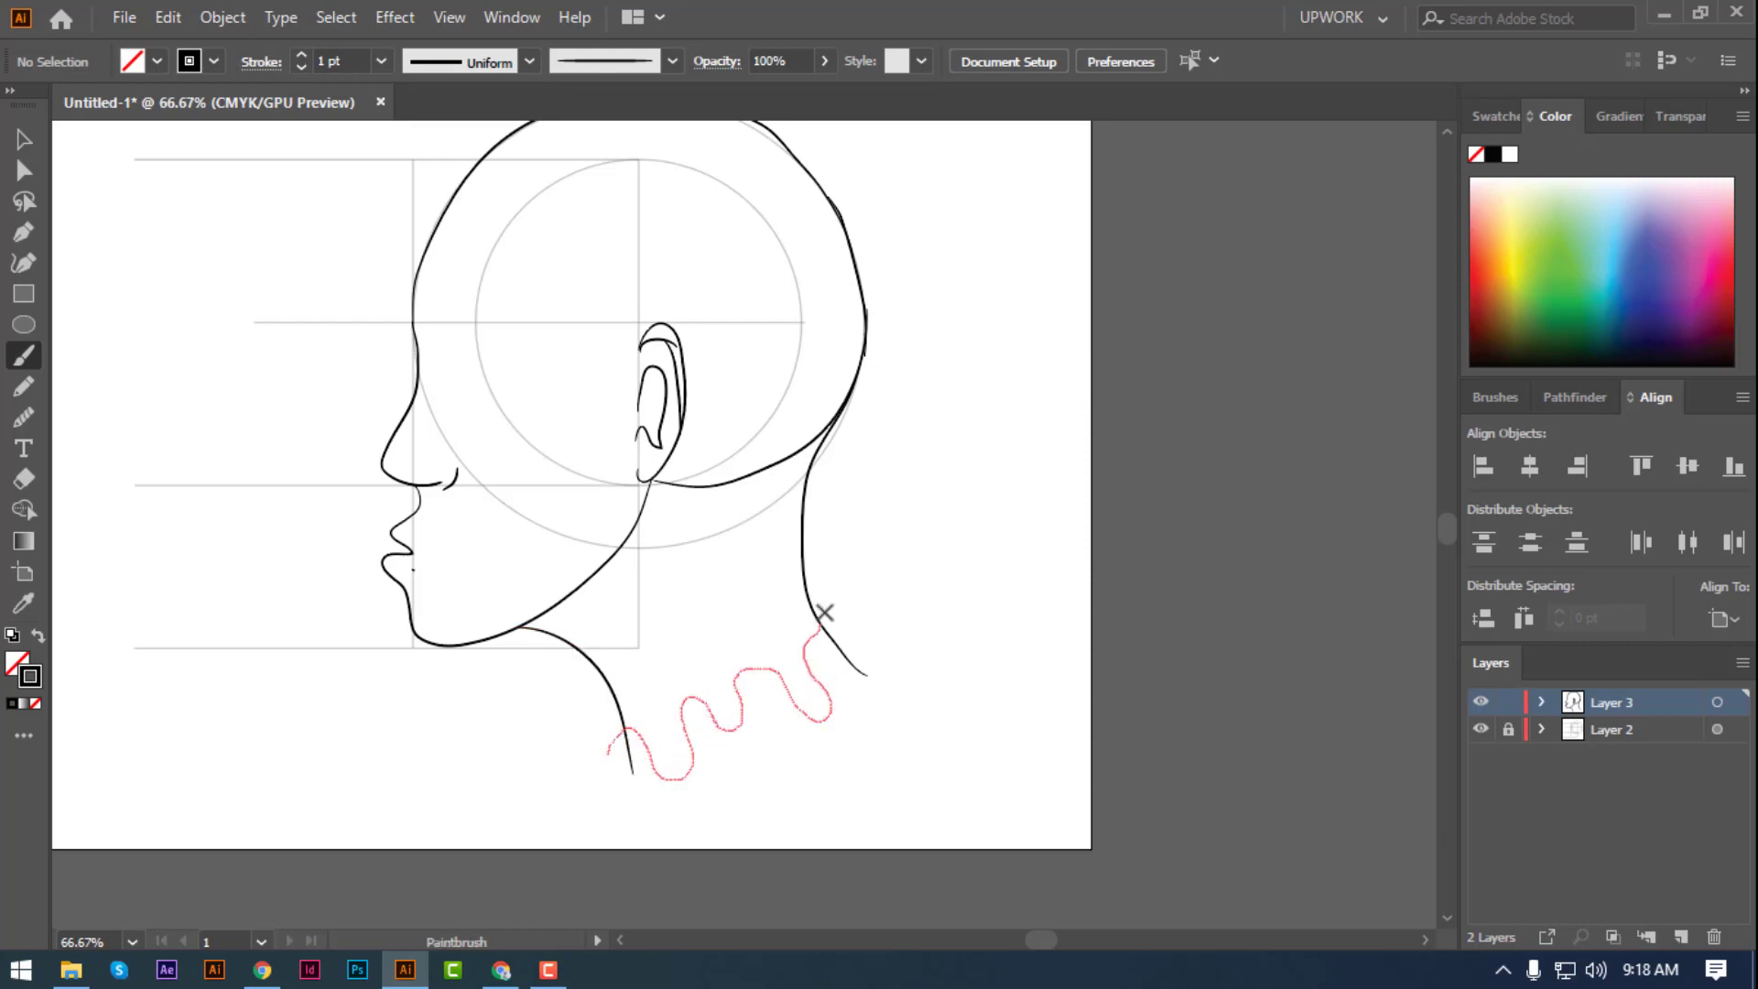
{"action": "left_click_drag", "start_coordinate": [824, 612], "coordinate": [825, 612]}
{"action": "scroll", "coordinate": [959, 514], "scroll_direction": "up", "scroll_amount": 1}
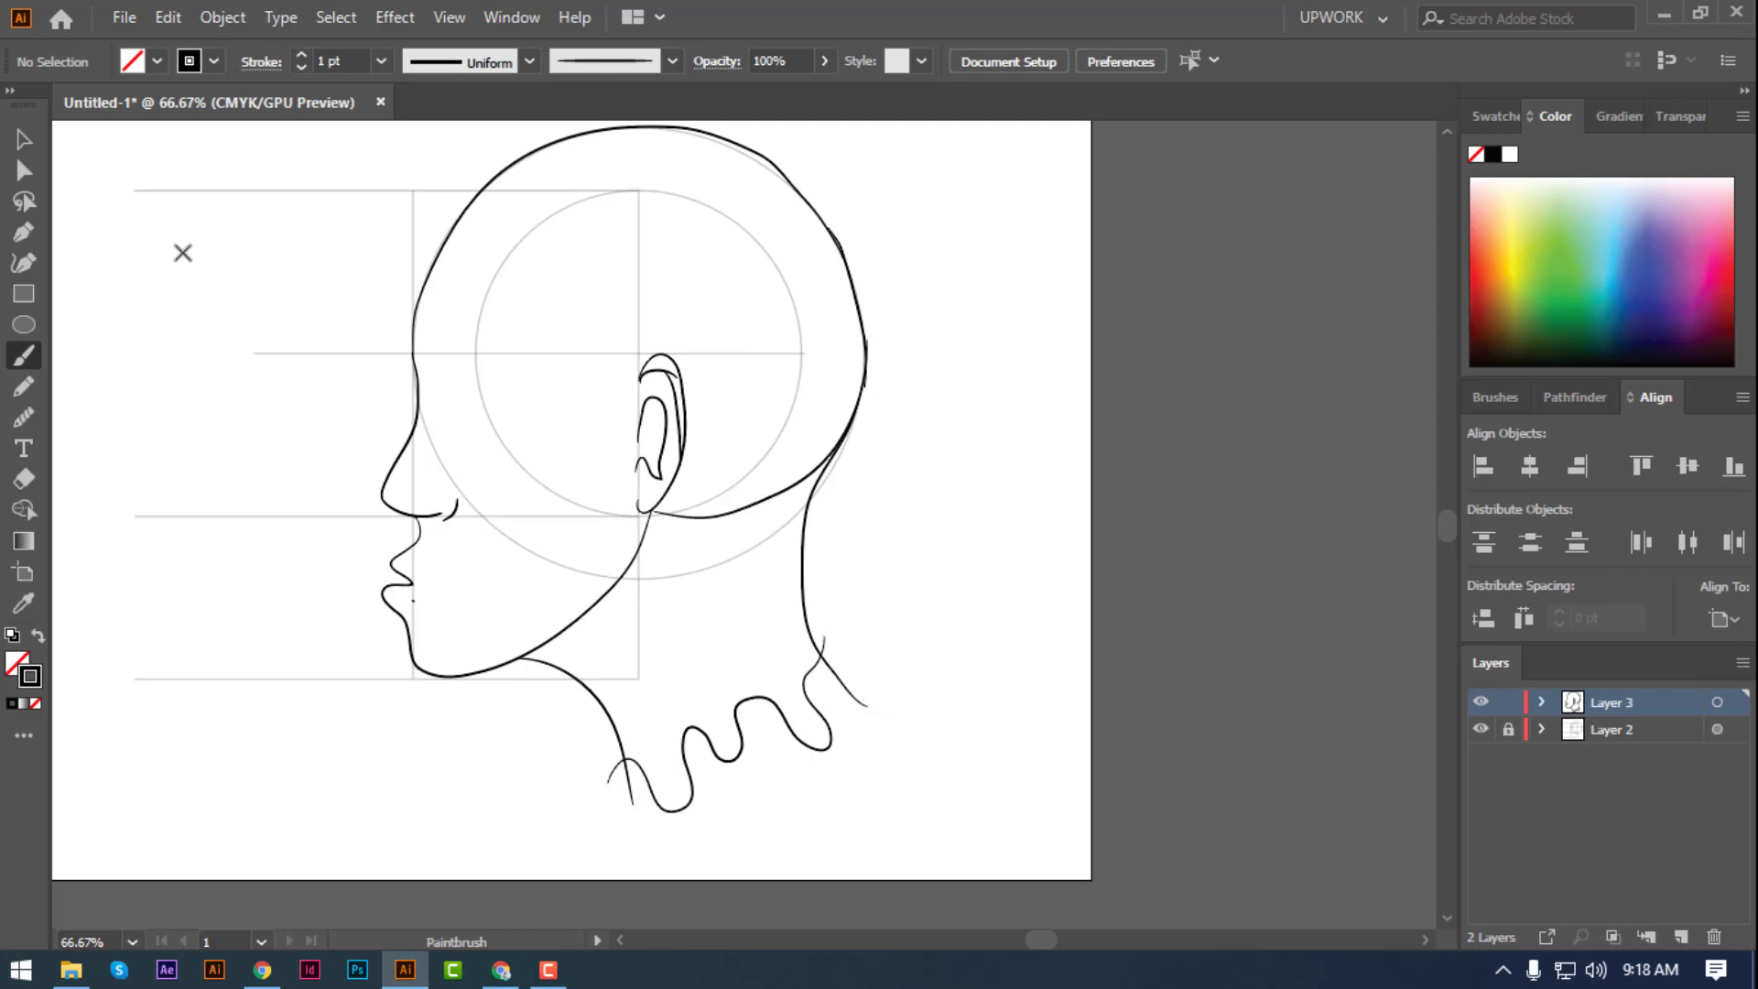
- Nudge the drip squiggle up and right into place, then deselect it
{"action": "left_click", "coordinate": [24, 139]}
{"action": "left_click_drag", "start_coordinate": [727, 764], "coordinate": [786, 745]}
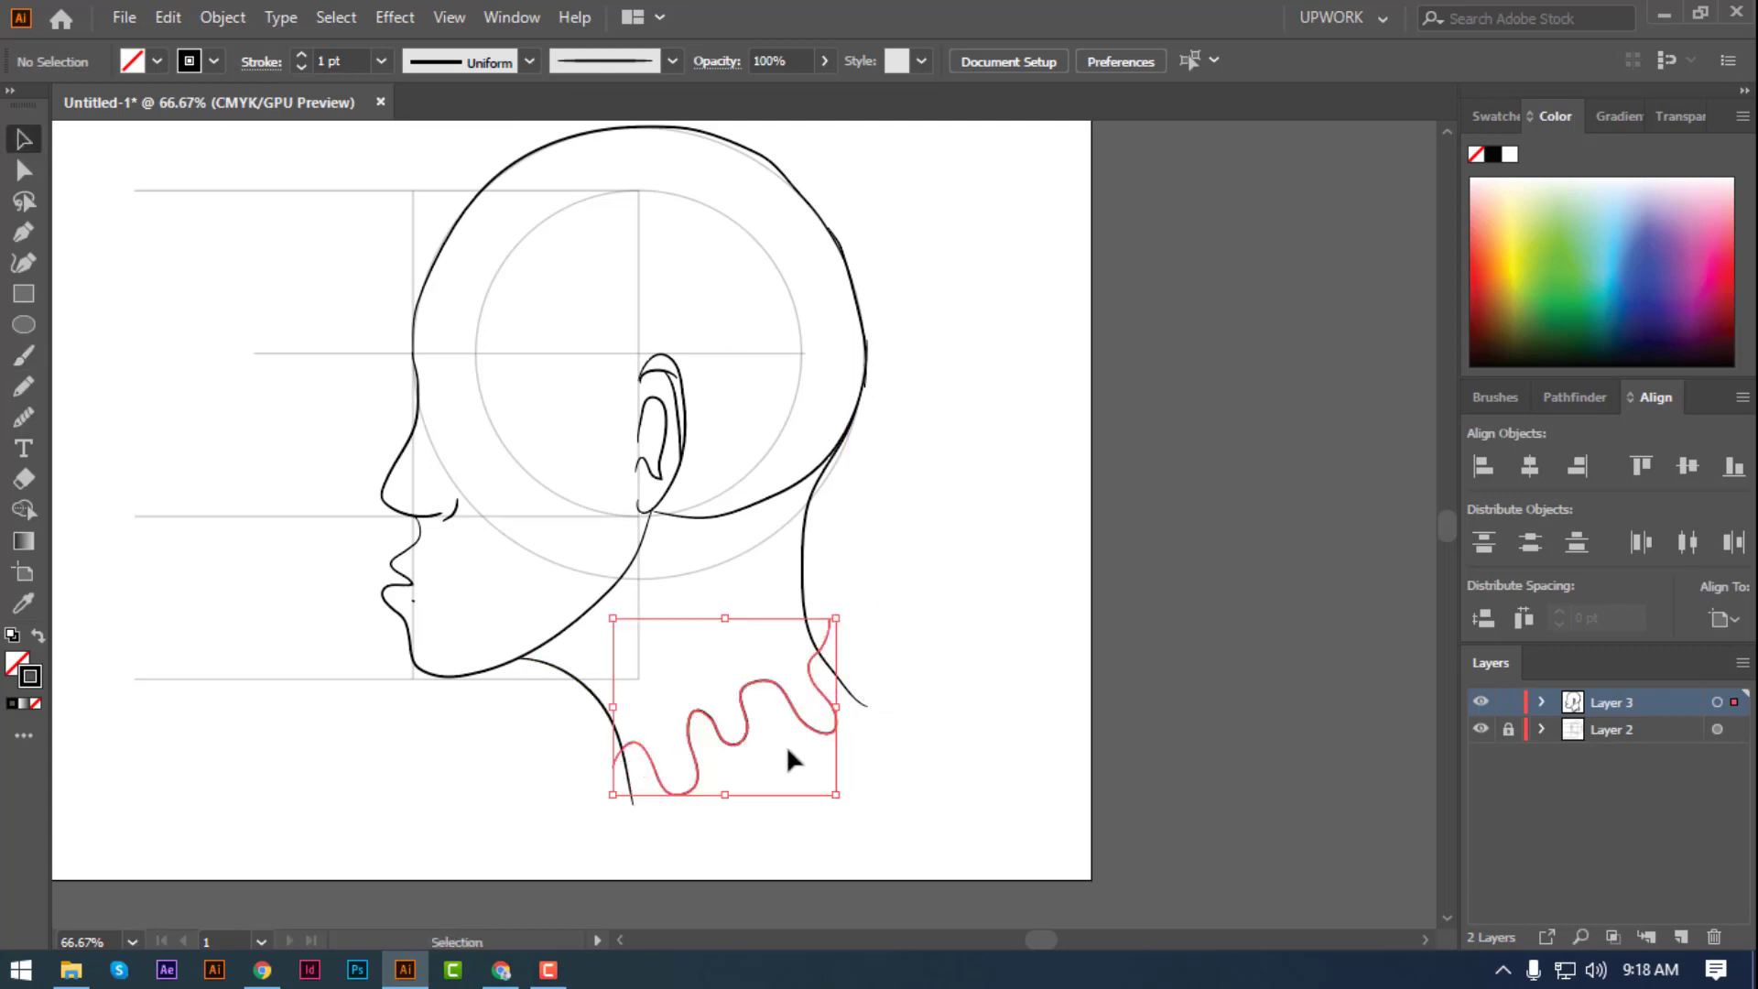
{"action": "left_click", "coordinate": [949, 705]}
{"action": "scroll", "coordinate": [1055, 500], "scroll_direction": "up", "scroll_amount": 2}
{"action": "key", "text": "ctrl+plus"}
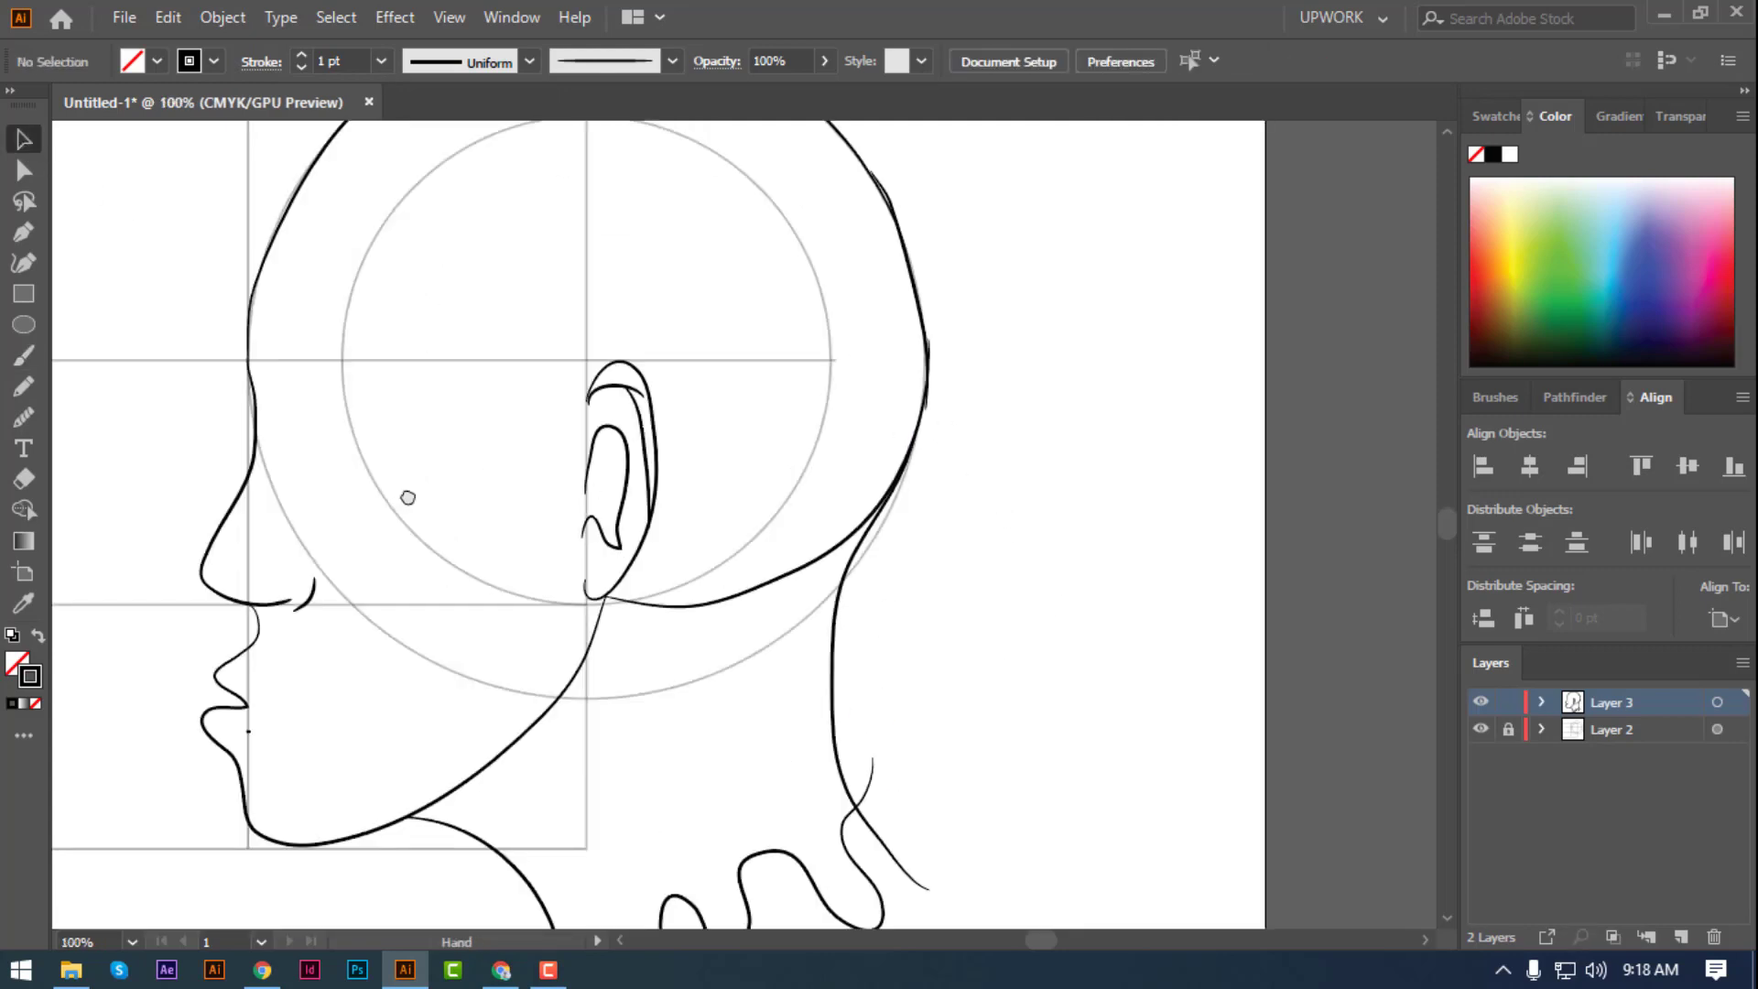
- Pencil a tapered eyebrow shape and fill it solid black
{"action": "key", "text": "ctrl+plus"}
{"action": "mouse_move", "coordinate": [408, 494]}
{"action": "left_mouse_down"}
{"action": "mouse_move", "coordinate": [890, 546]}
{"action": "mouse_move", "coordinate": [308, 566]}
{"action": "left_mouse_up"}
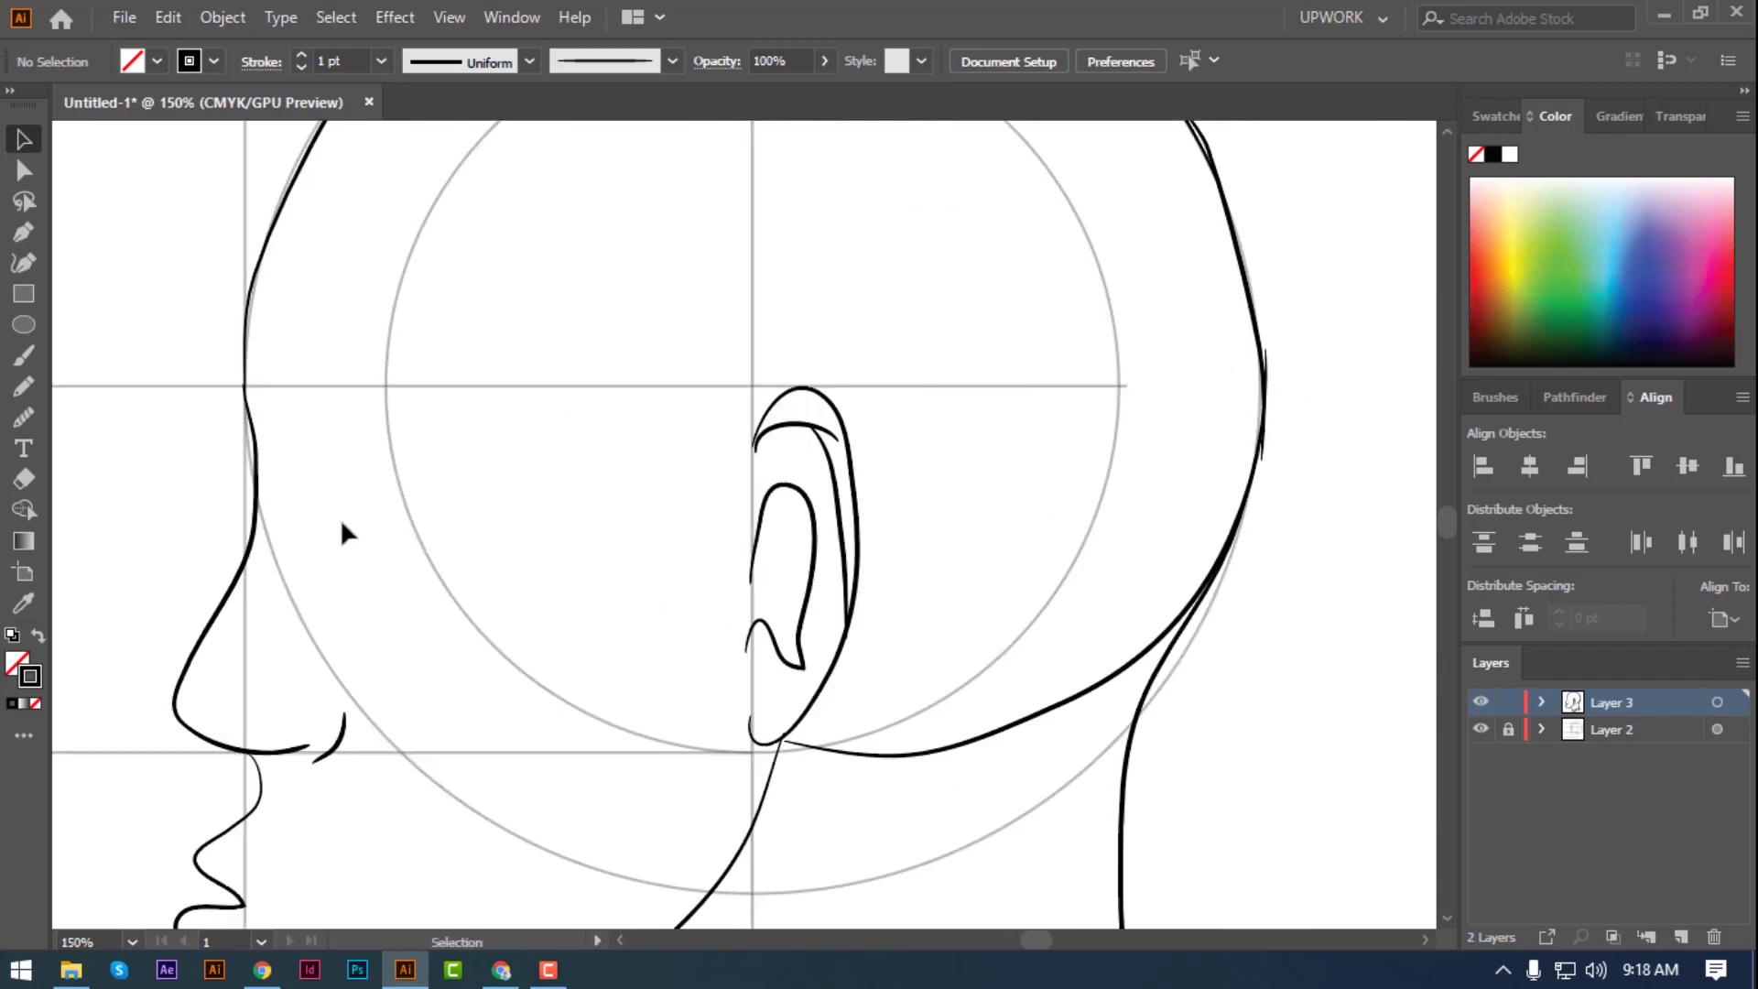
{"action": "key", "text": "b"}
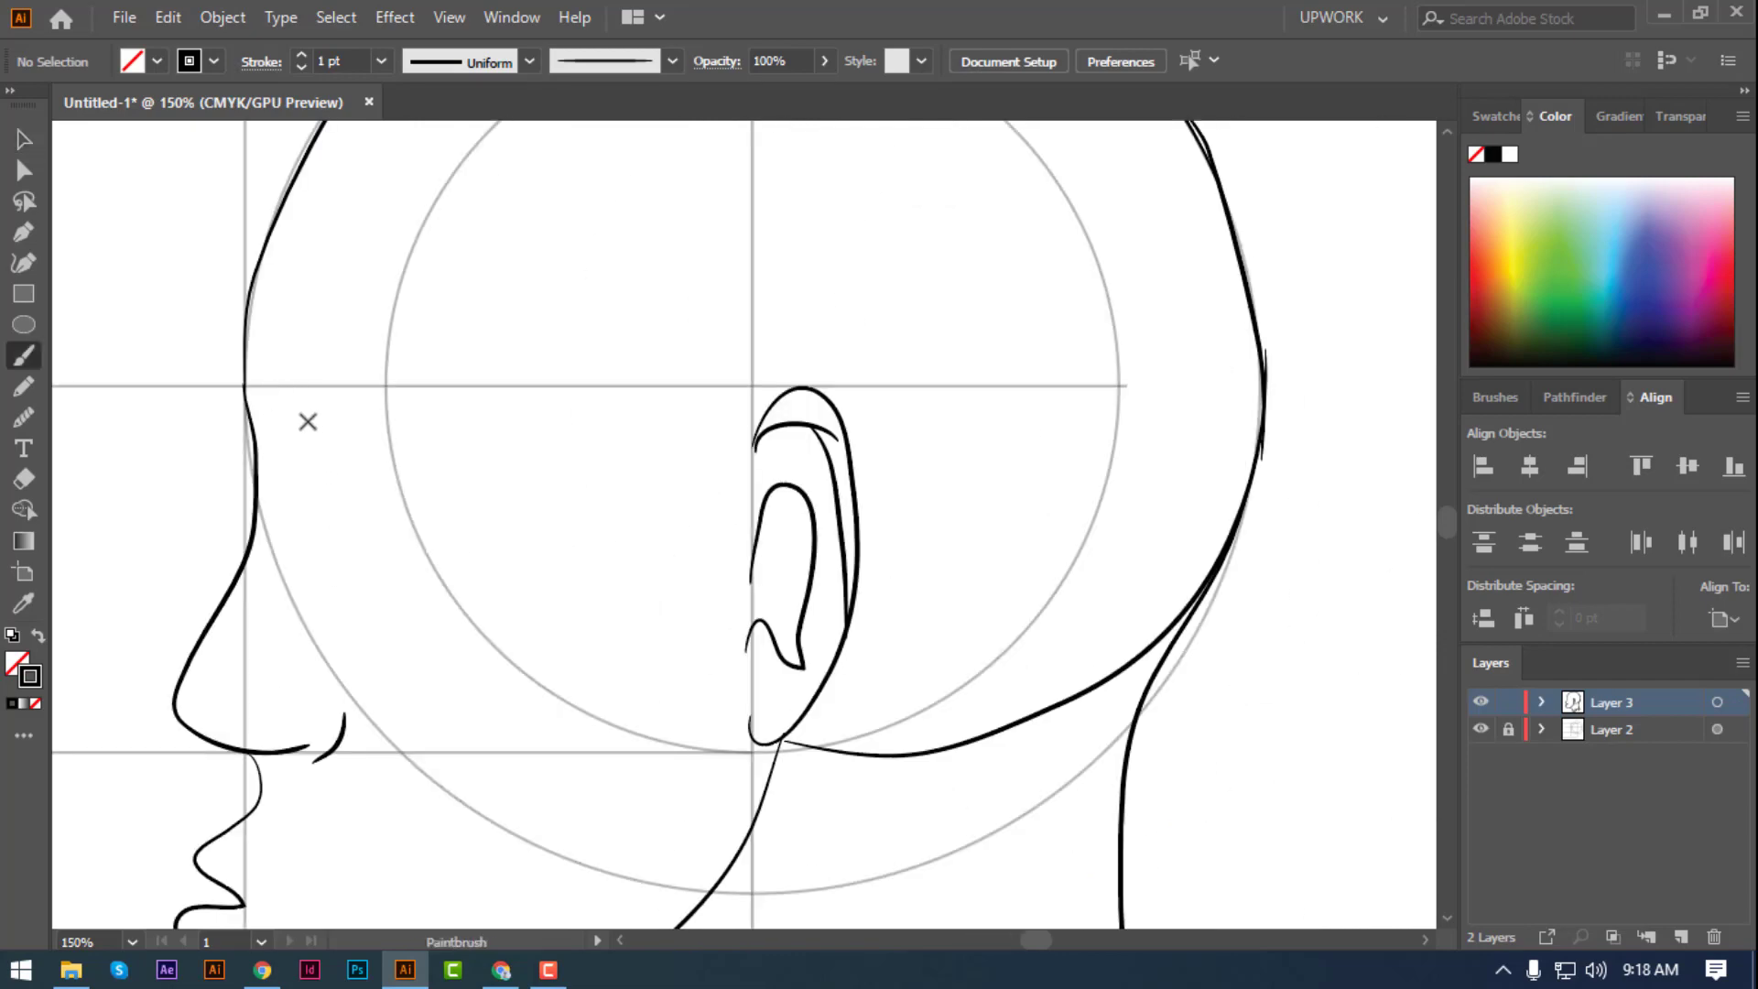
{"action": "key", "text": "n"}
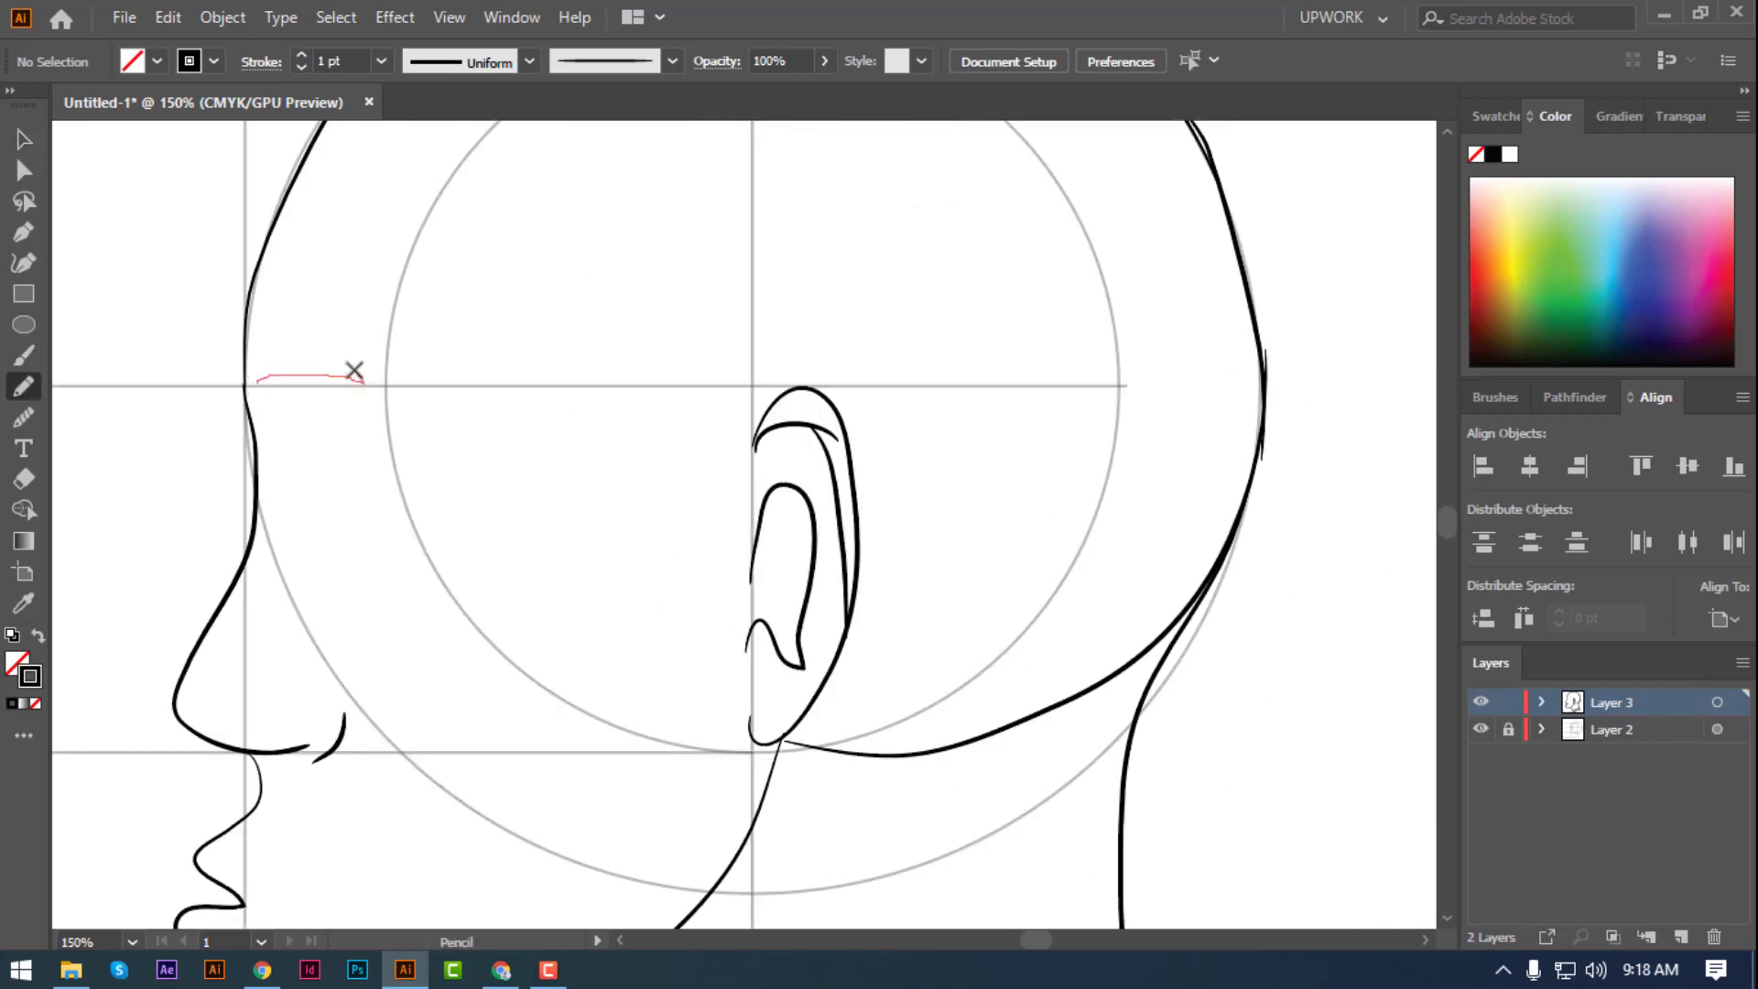
{"action": "mouse_move", "coordinate": [354, 370]}
{"action": "left_mouse_down"}
{"action": "mouse_move", "coordinate": [459, 392]}
{"action": "mouse_move", "coordinate": [522, 467]}
{"action": "mouse_move", "coordinate": [451, 430]}
{"action": "left_mouse_up"}
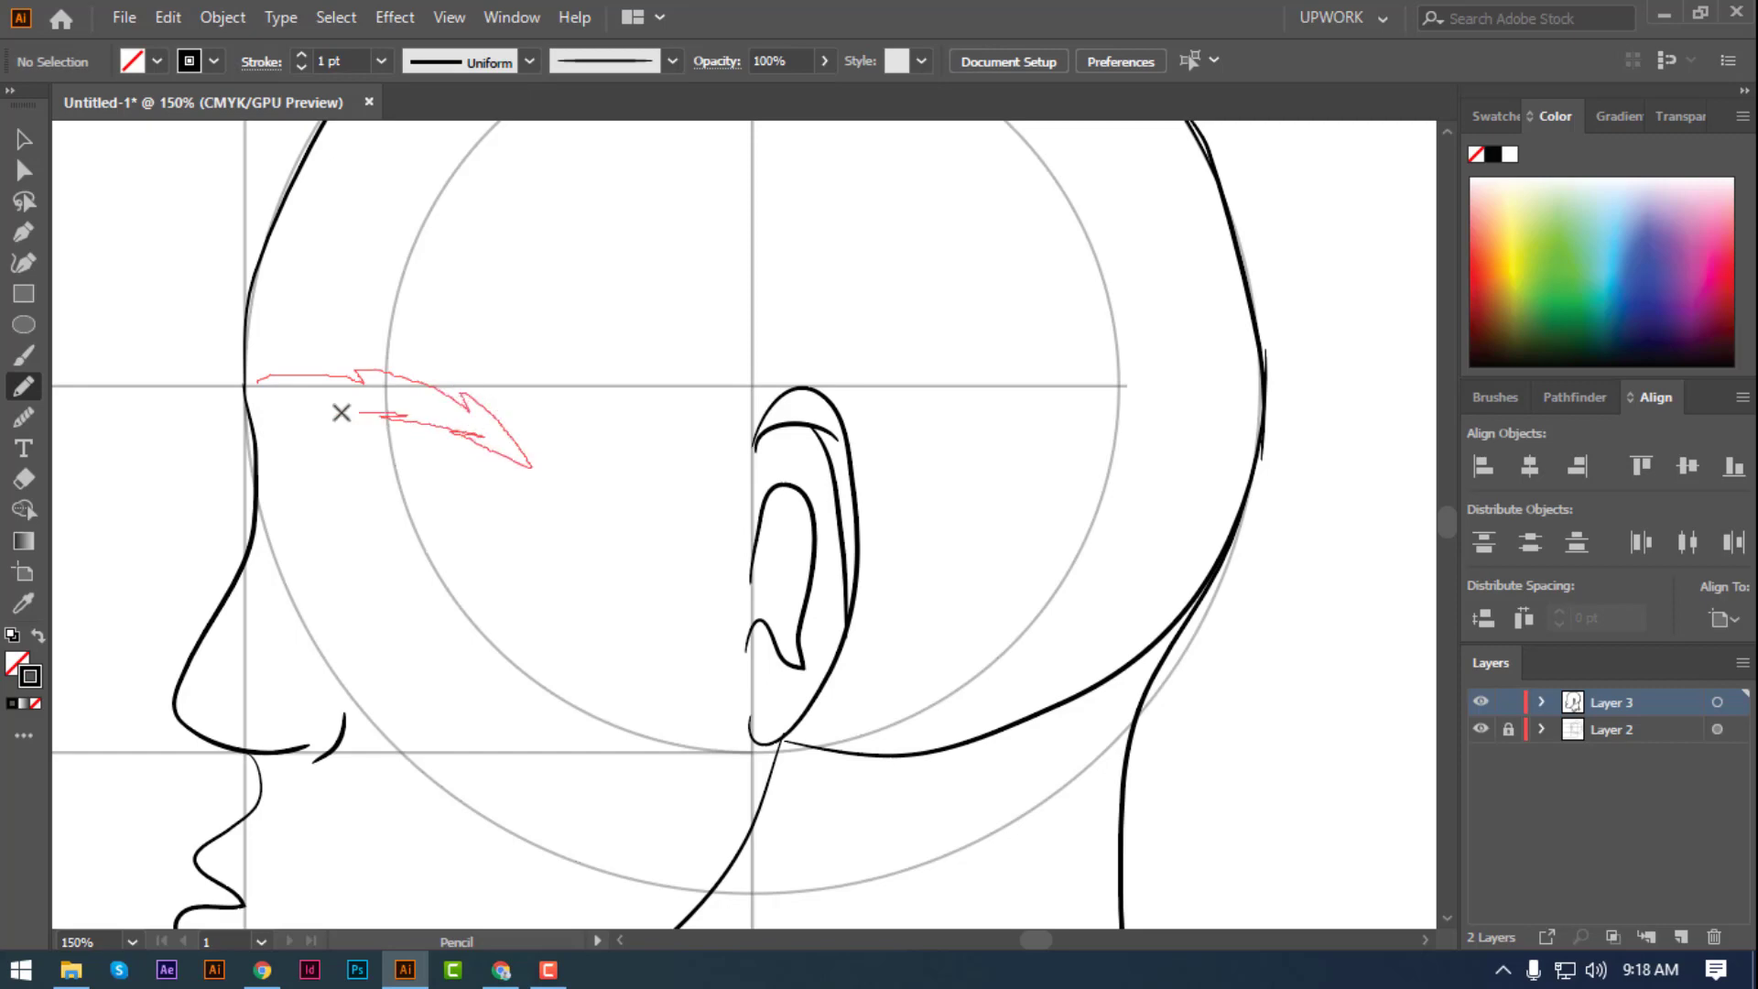
{"action": "left_click_drag", "start_coordinate": [342, 413], "coordinate": [258, 381]}
{"action": "key", "text": "shift+x"}
- Paint the eyelid line and the almond eye outline under the eyebrow
{"action": "key", "text": "v"}
{"action": "left_click_drag", "start_coordinate": [359, 436], "coordinate": [400, 436]}
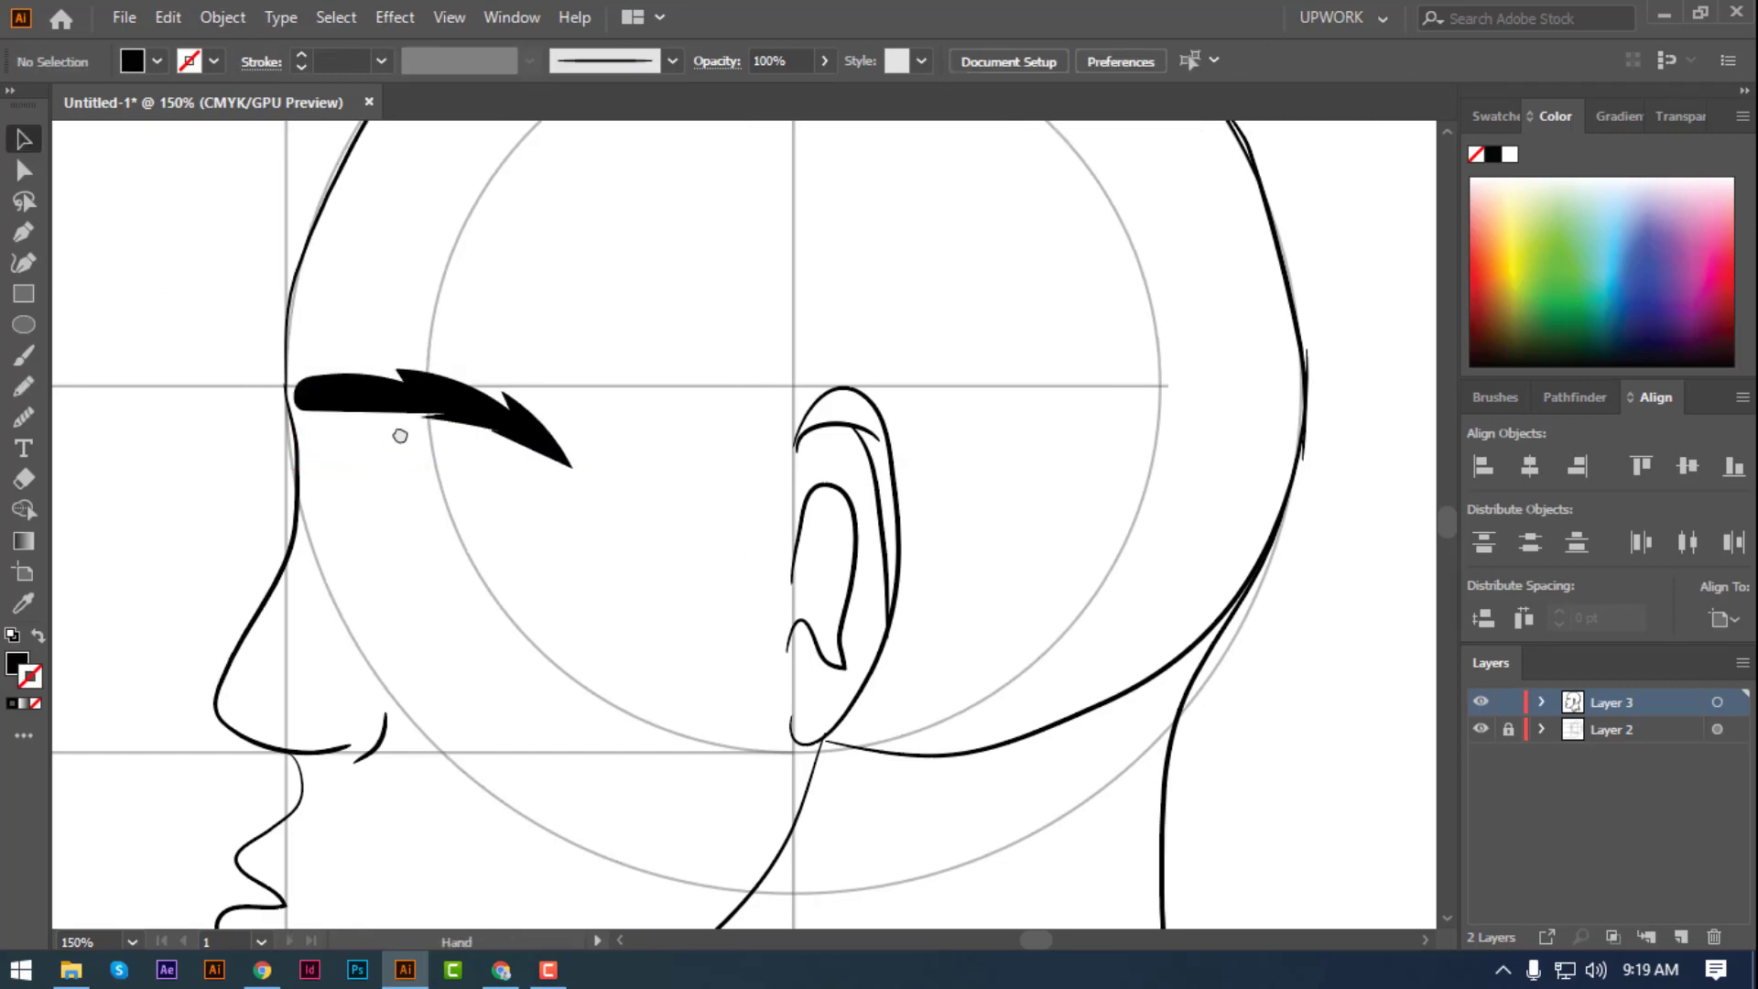
{"action": "mouse_move", "coordinate": [260, 470]}
{"action": "left_mouse_down"}
{"action": "mouse_move", "coordinate": [599, 409]}
{"action": "mouse_move", "coordinate": [675, 449]}
{"action": "left_mouse_up"}
{"action": "key", "text": "b"}
{"action": "key", "text": "shift+x"}
{"action": "mouse_move", "coordinate": [536, 431]}
{"action": "left_mouse_down"}
{"action": "mouse_move", "coordinate": [631, 456]}
{"action": "mouse_move", "coordinate": [548, 494]}
{"action": "left_mouse_up"}
{"action": "key", "text": "ctrl+z"}
{"action": "mouse_move", "coordinate": [504, 416]}
{"action": "left_mouse_down"}
{"action": "mouse_move", "coordinate": [620, 455]}
{"action": "mouse_move", "coordinate": [537, 484]}
{"action": "left_mouse_up"}
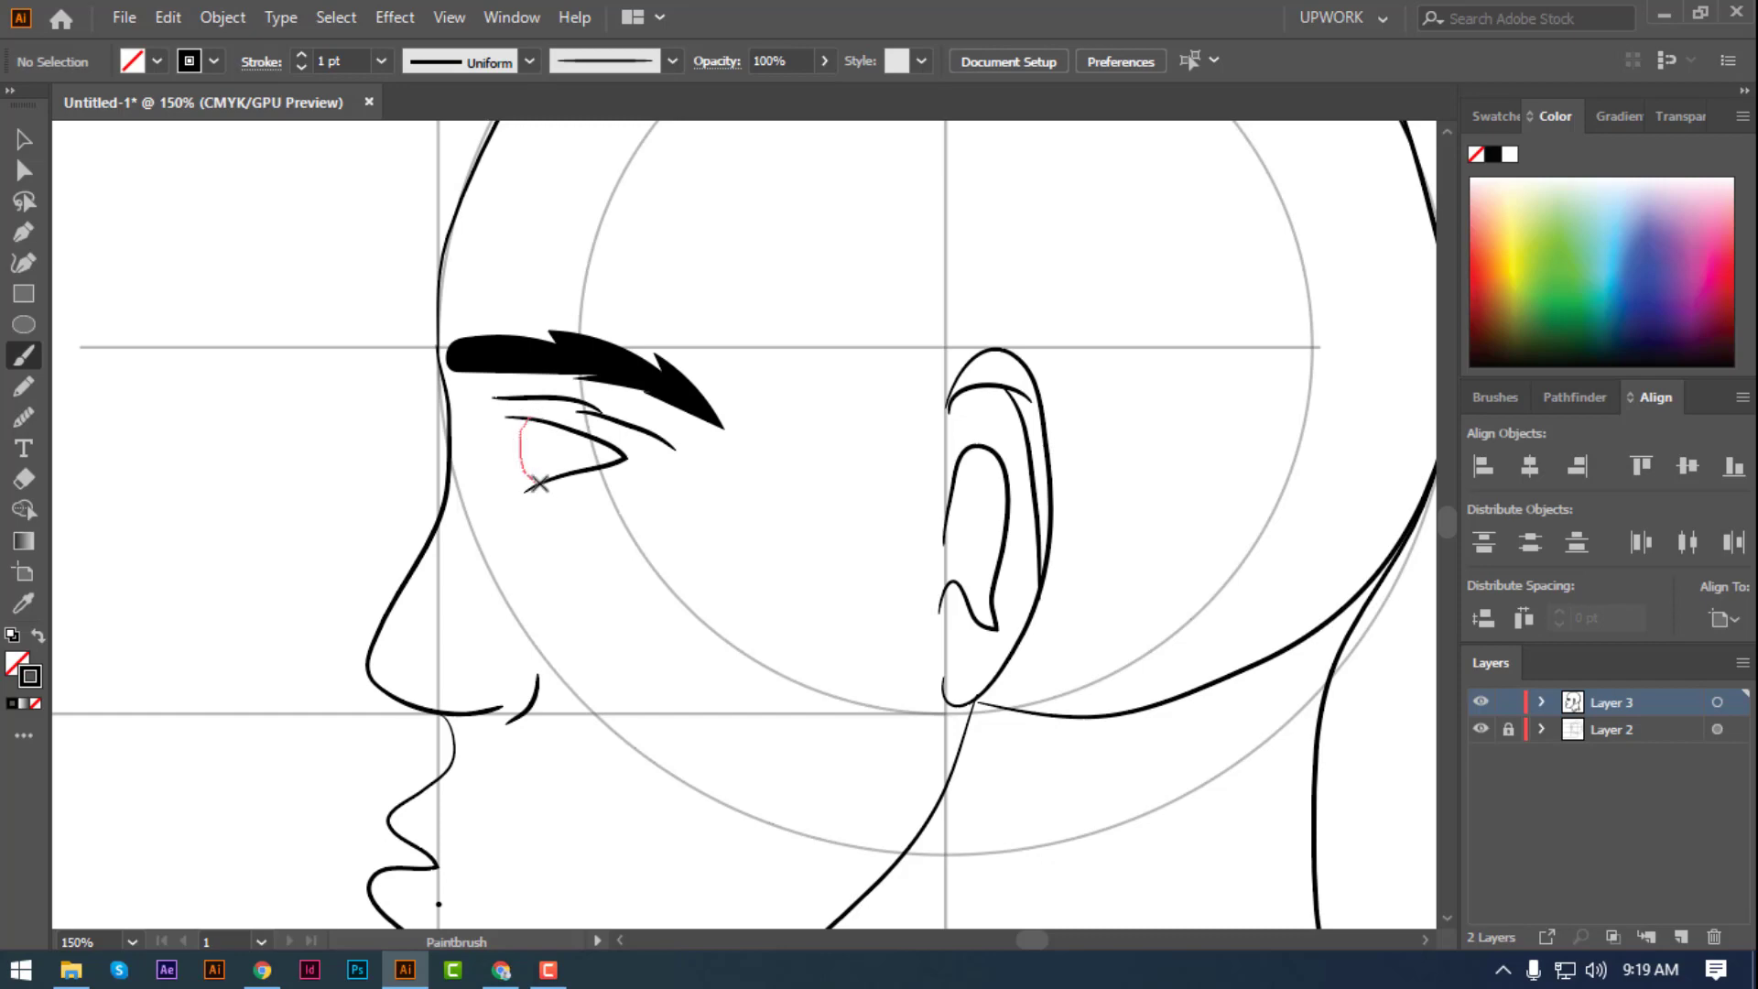
- Draw a solid black iris inside the eye
{"action": "key", "text": "ctrl+z"}
{"action": "key", "text": "shift+b"}
{"action": "left_click_drag", "start_coordinate": [536, 423], "coordinate": [542, 478]}
{"action": "key", "text": "v"}
- Add a highlight shape over the iris
{"action": "key", "text": "ctrl+equal"}
{"action": "key", "text": "ctrl+equal"}
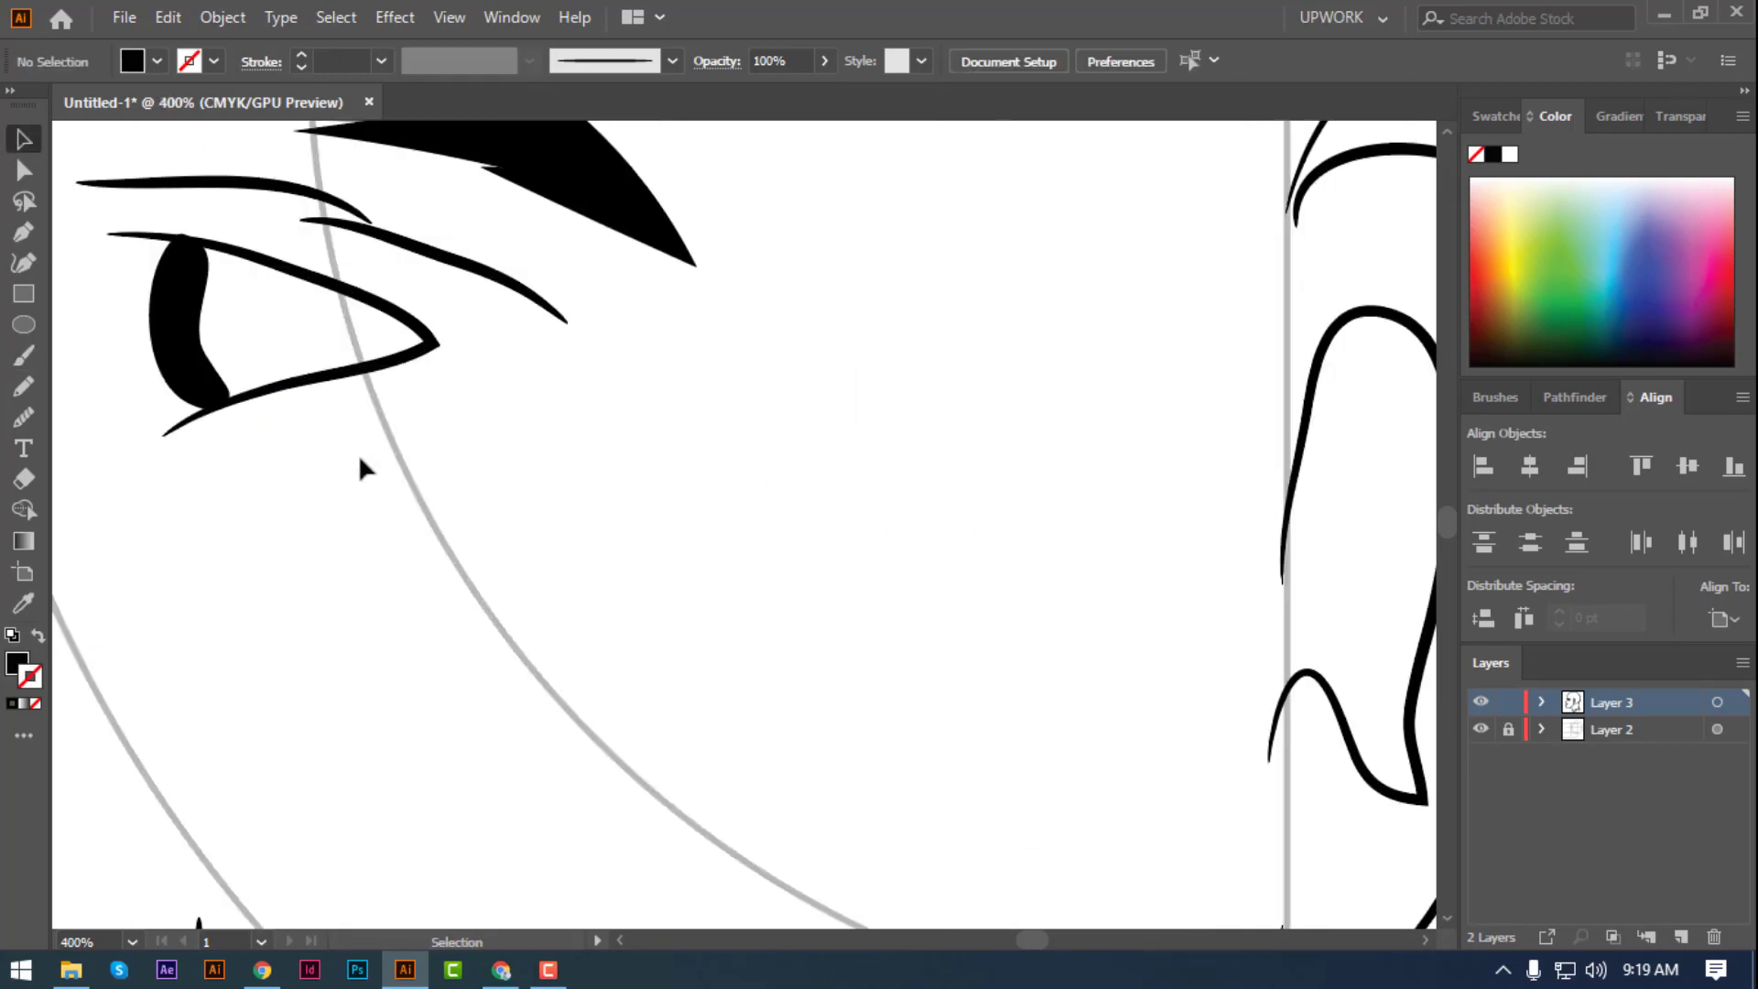
{"action": "key", "text": "ctrl+equal"}
{"action": "key", "text": "n"}
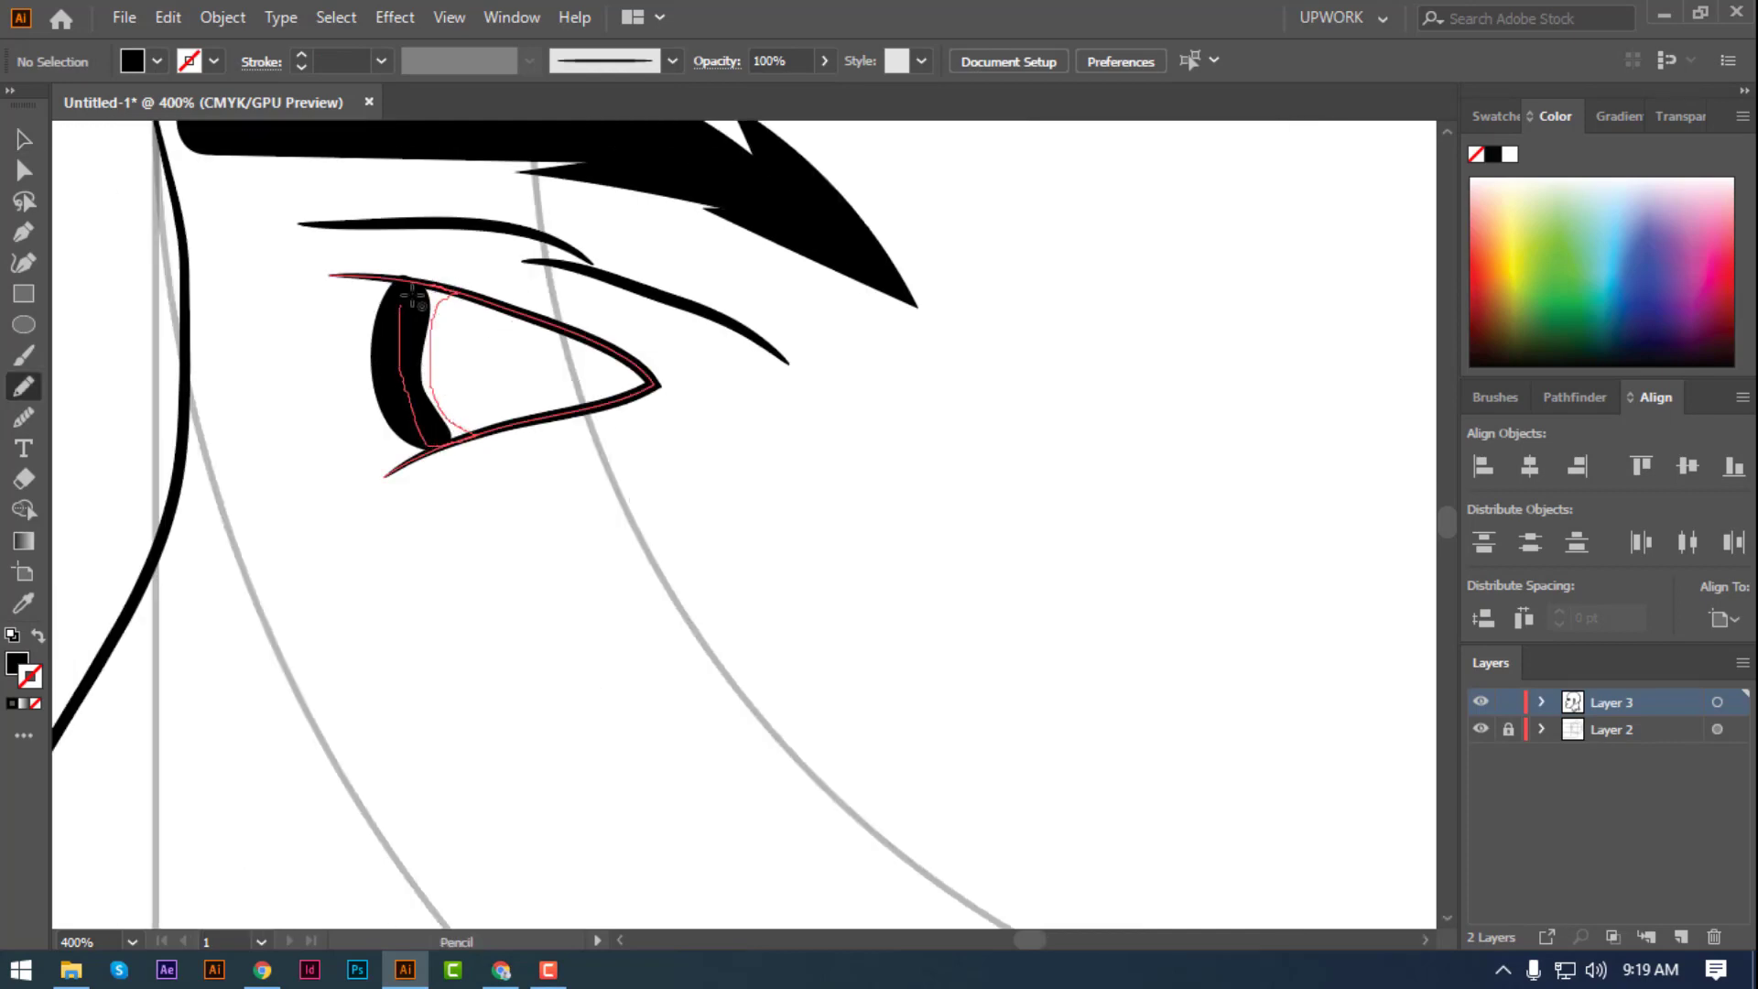
{"action": "left_click_drag", "start_coordinate": [414, 294], "coordinate": [438, 285]}
{"action": "key", "text": "v"}
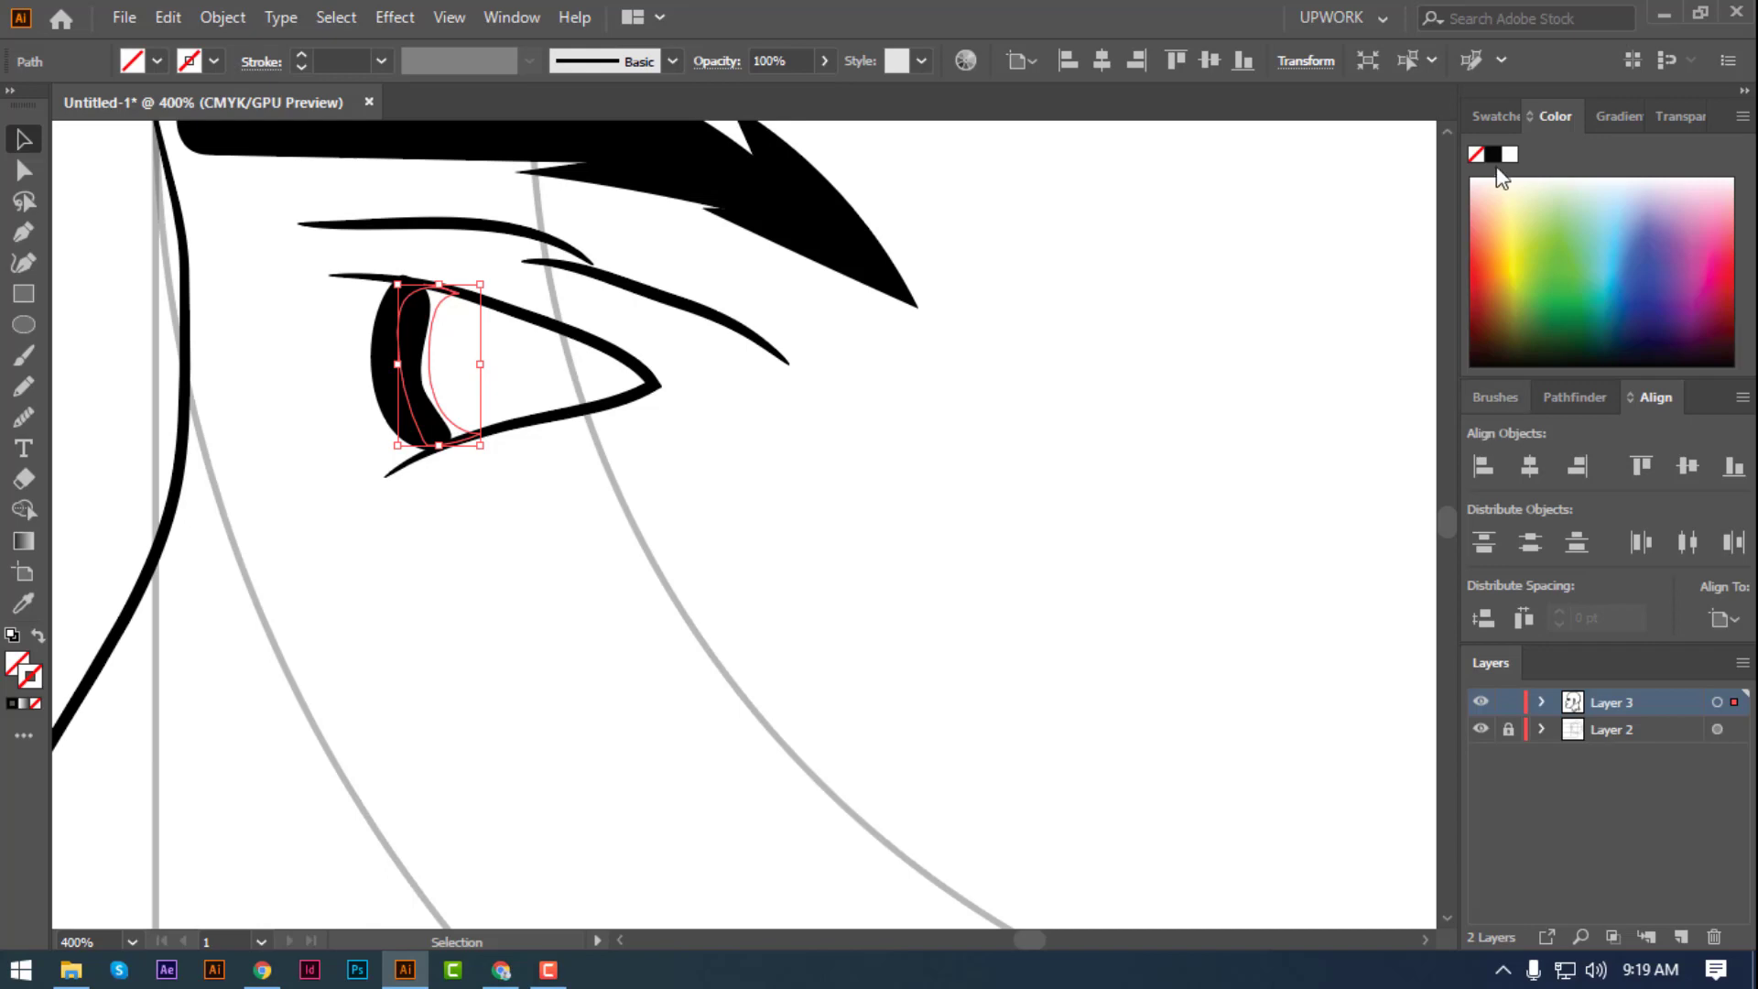
{"action": "left_click", "coordinate": [518, 733]}
- Zoom in on the nose and lips and redraw the upper lip curve
{"action": "key", "text": "ctrl+minus"}
{"action": "key", "text": "ctrl+minus"}
{"action": "key", "text": "ctrl+minus"}
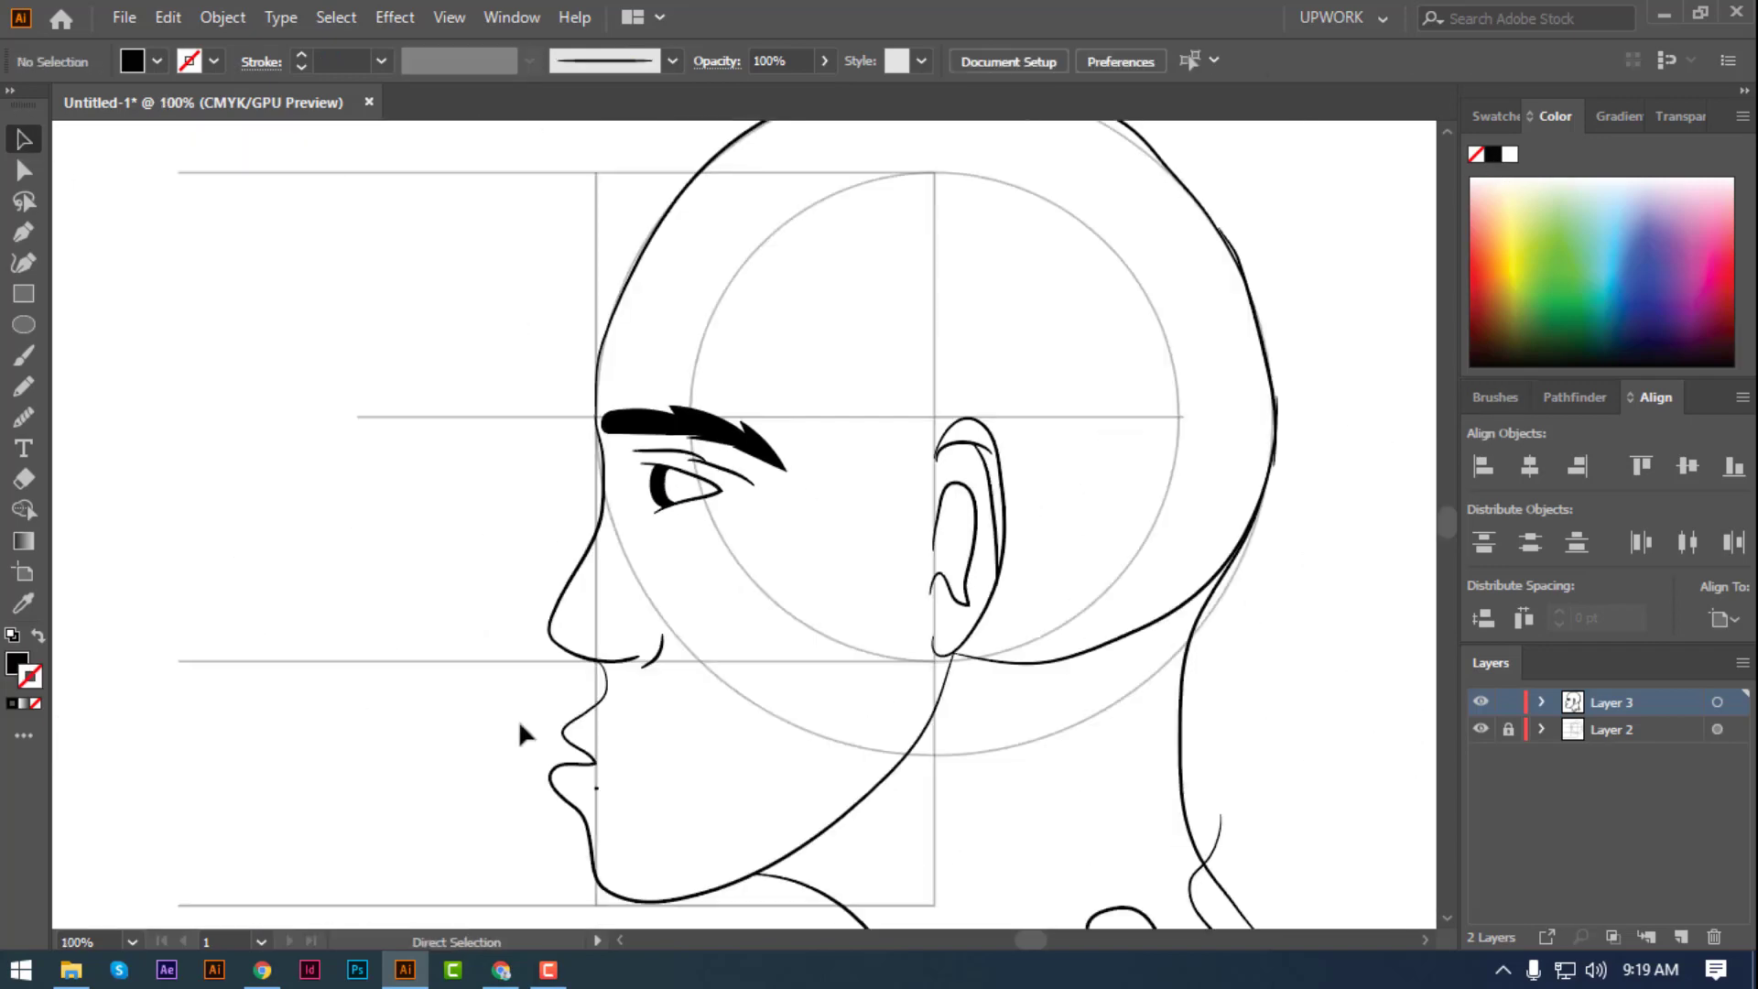
{"action": "key", "text": "ctrl+plus"}
{"action": "scroll", "coordinate": [568, 701], "scroll_direction": "down", "scroll_amount": 3}
{"action": "scroll", "coordinate": [618, 696], "scroll_direction": "down", "scroll_amount": 3}
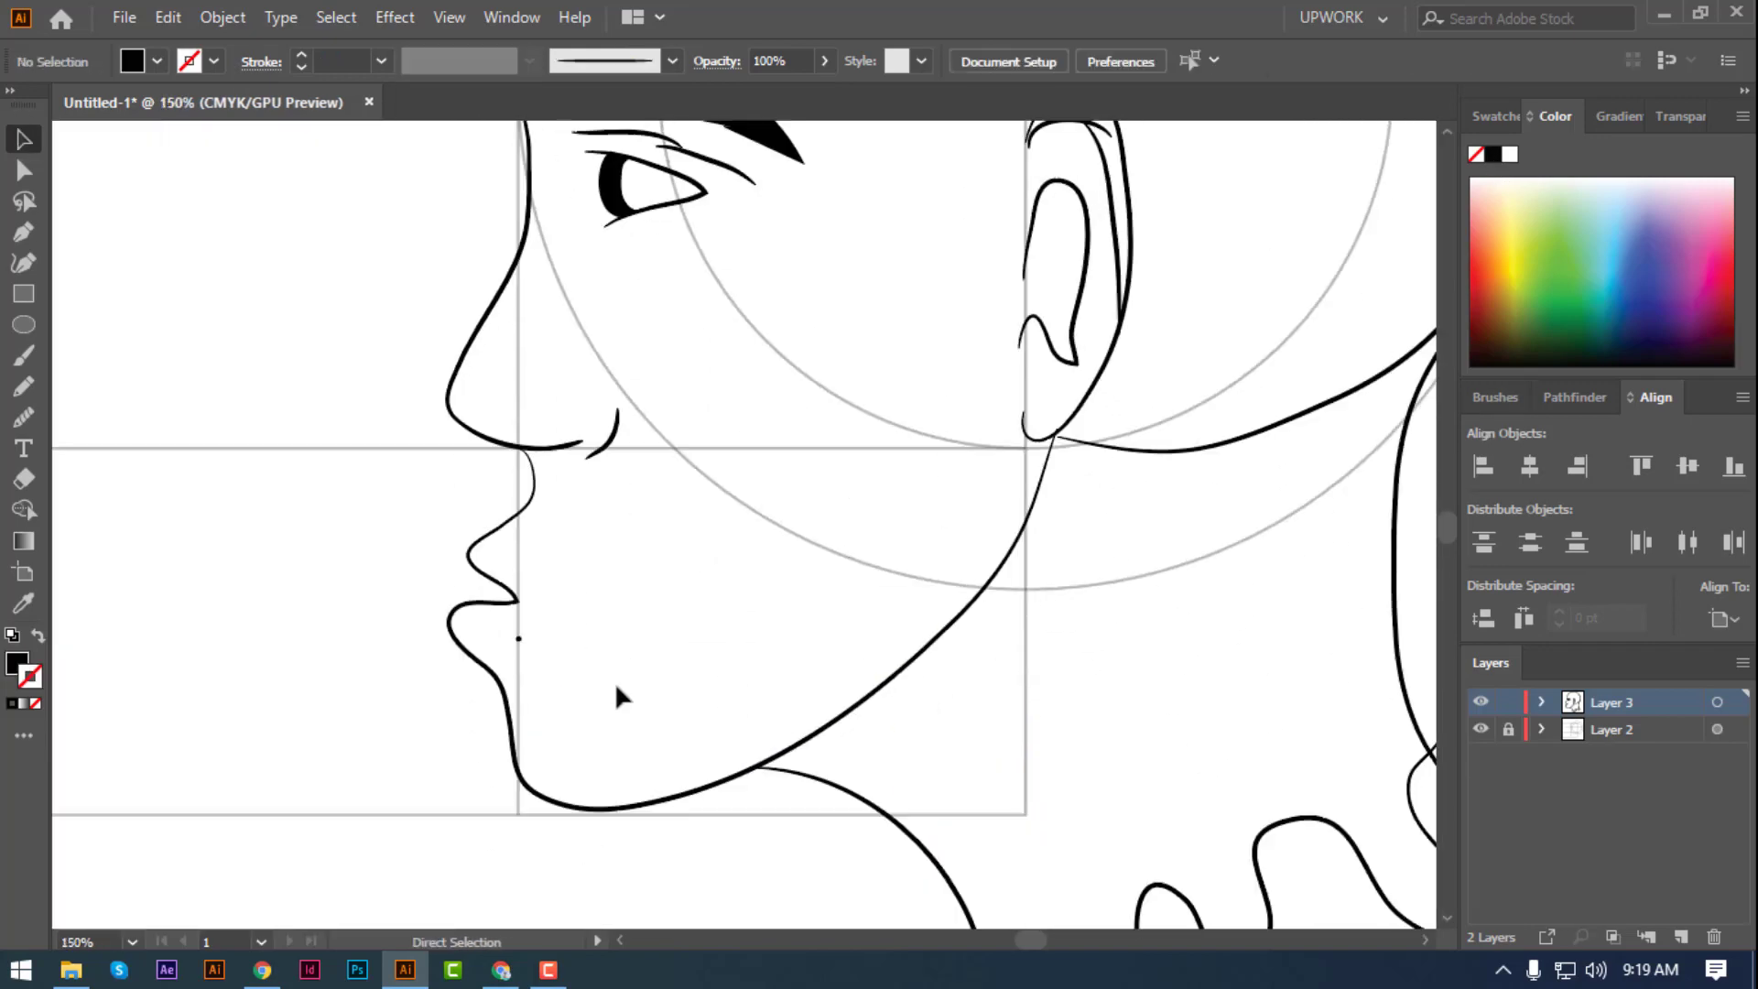
{"action": "key", "text": "ctrl+plus"}
{"action": "key", "text": "ctrl+plus"}
{"action": "scroll", "coordinate": [618, 696], "scroll_direction": "left", "scroll_amount": 3}
{"action": "key", "text": "b"}
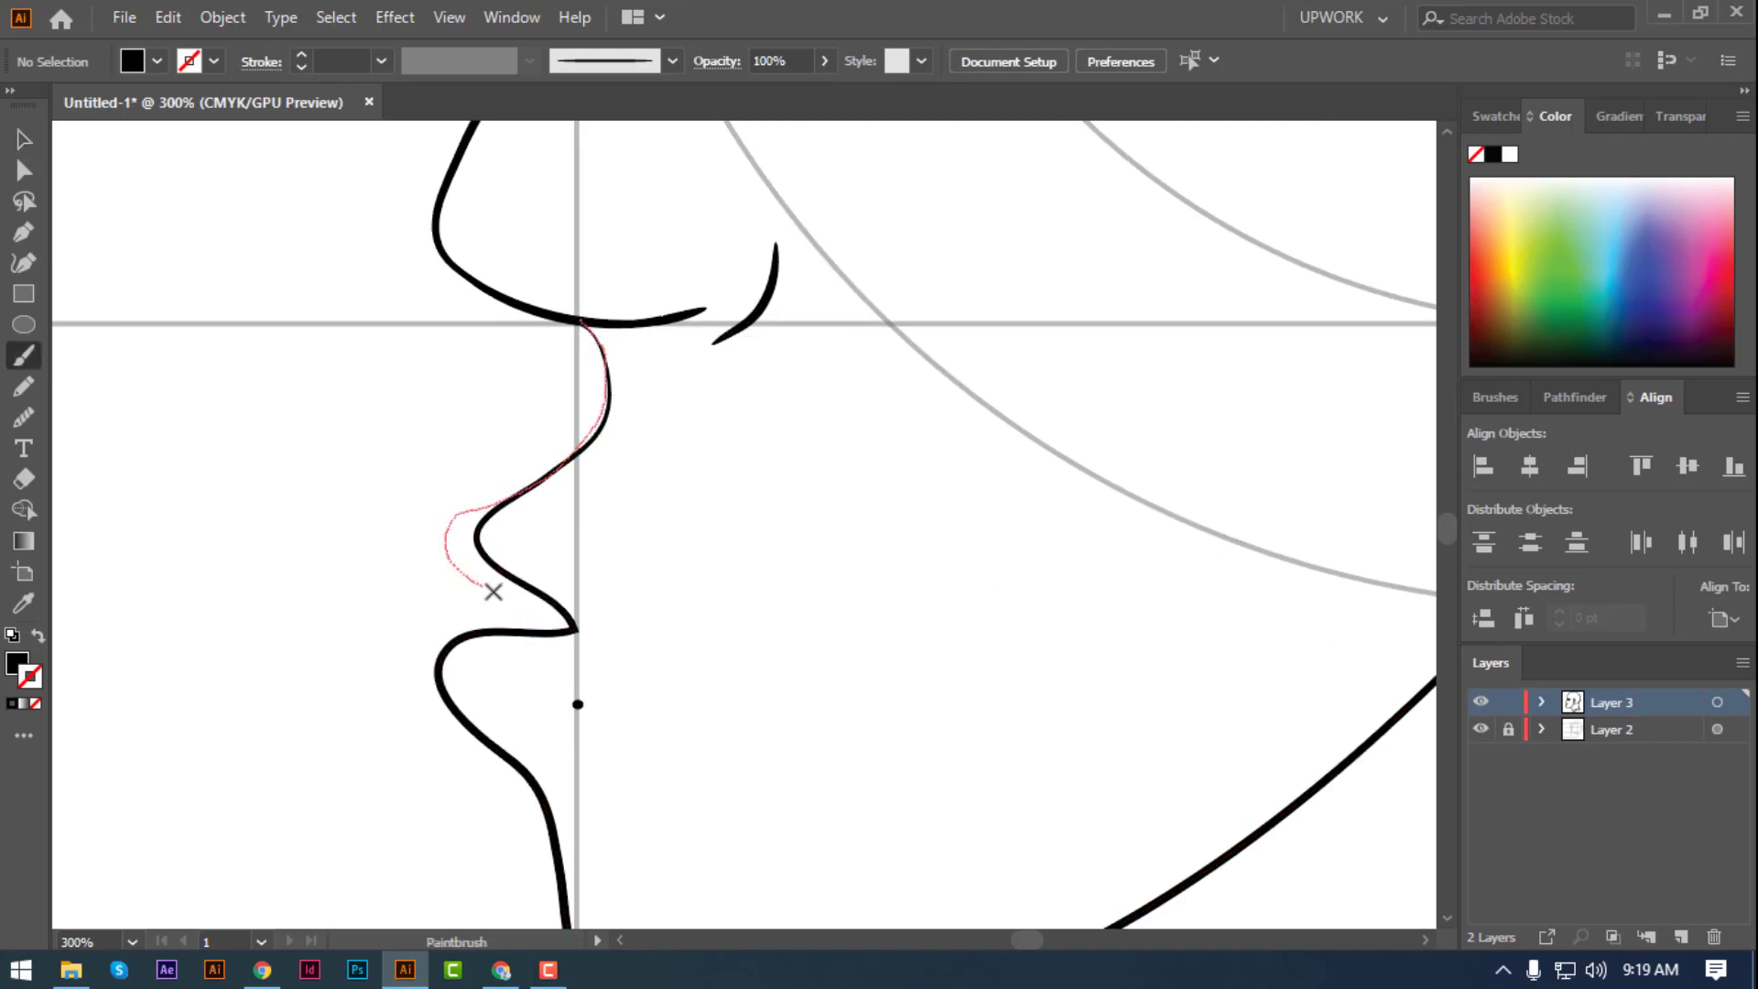
{"action": "left_click_drag", "start_coordinate": [565, 629], "coordinate": [572, 630]}
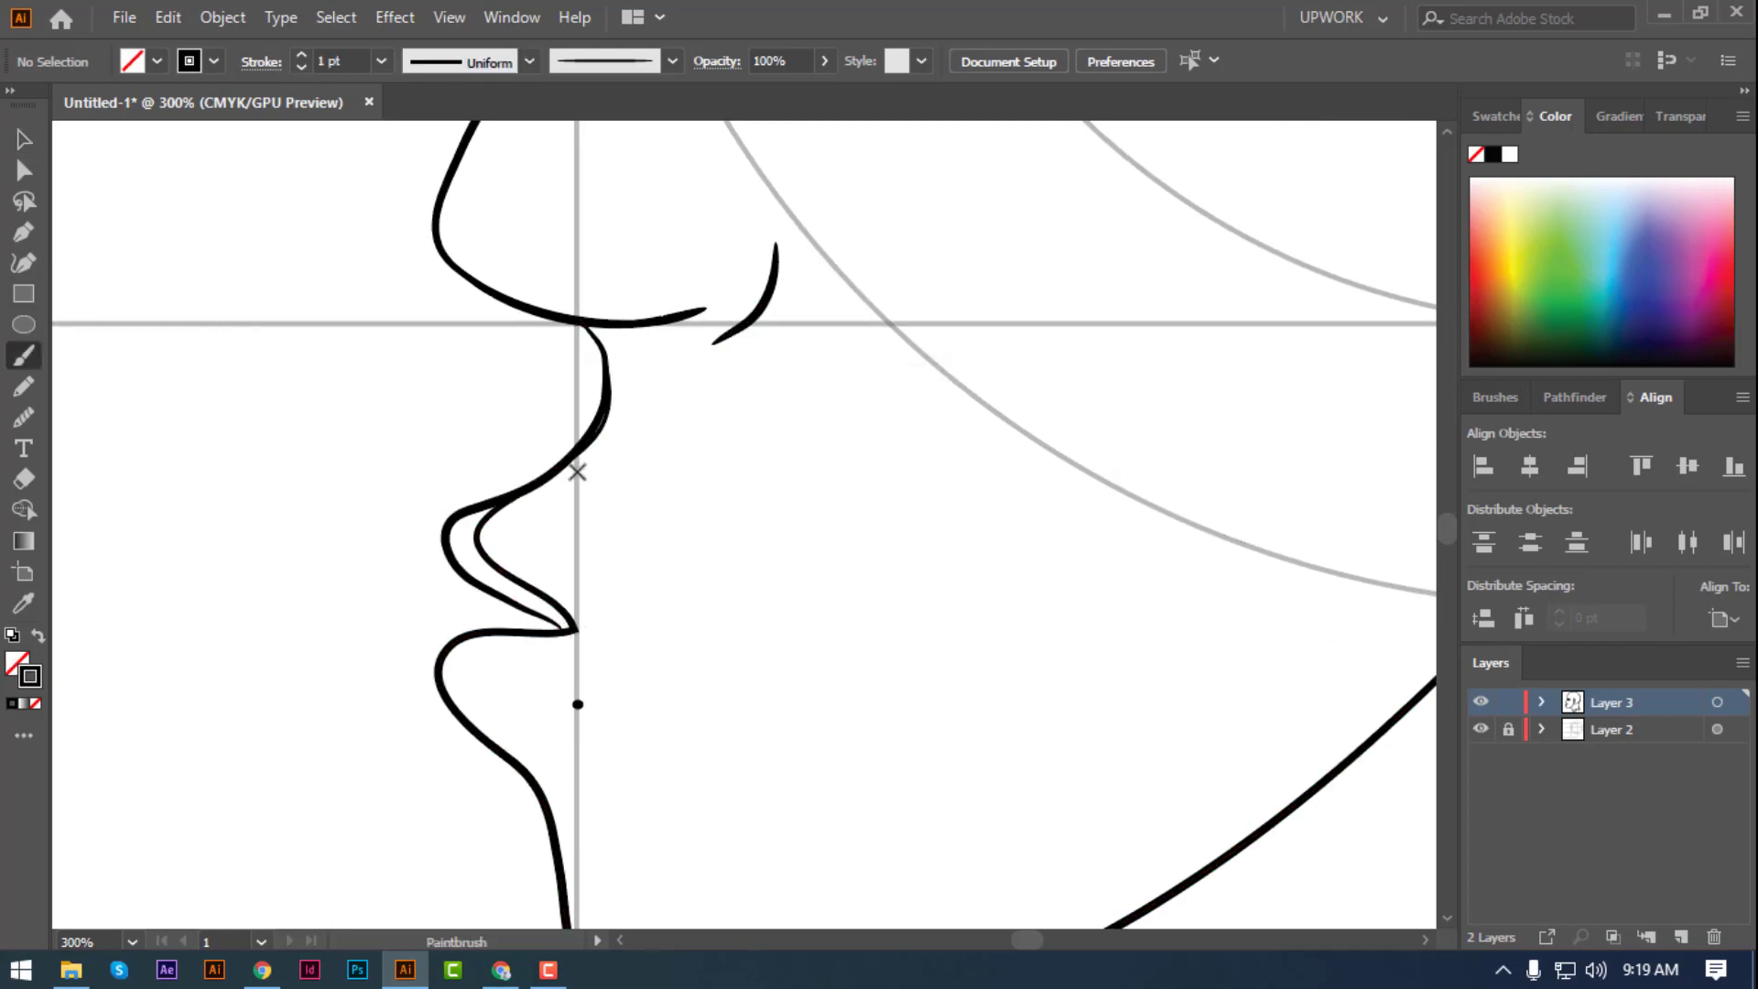
- Erase the stray inner upper-lip stroke, then undo back to the older lip shape
{"action": "key", "text": "shift+e"}
{"action": "key", "text": "bracketleft"}
{"action": "key", "text": "bracketleft"}
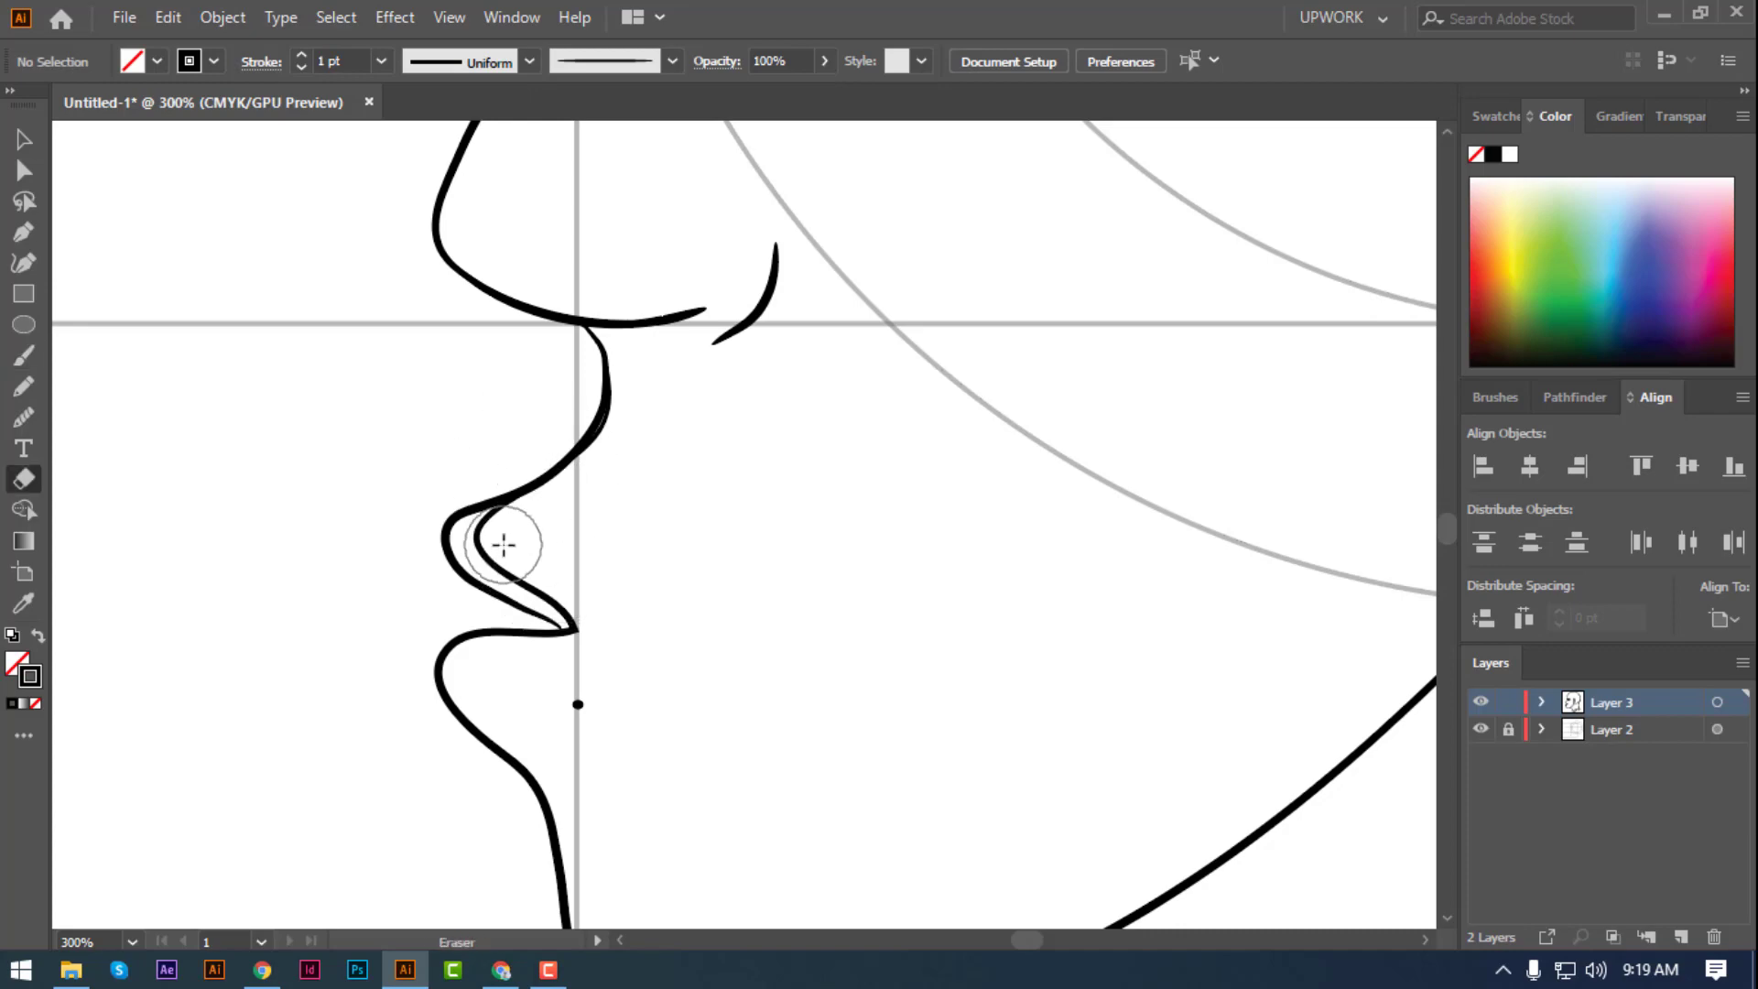
{"action": "left_click_drag", "start_coordinate": [510, 554], "coordinate": [502, 541]}
{"action": "key", "text": "ctrl+minus"}
{"action": "key", "text": "ctrl+minus"}
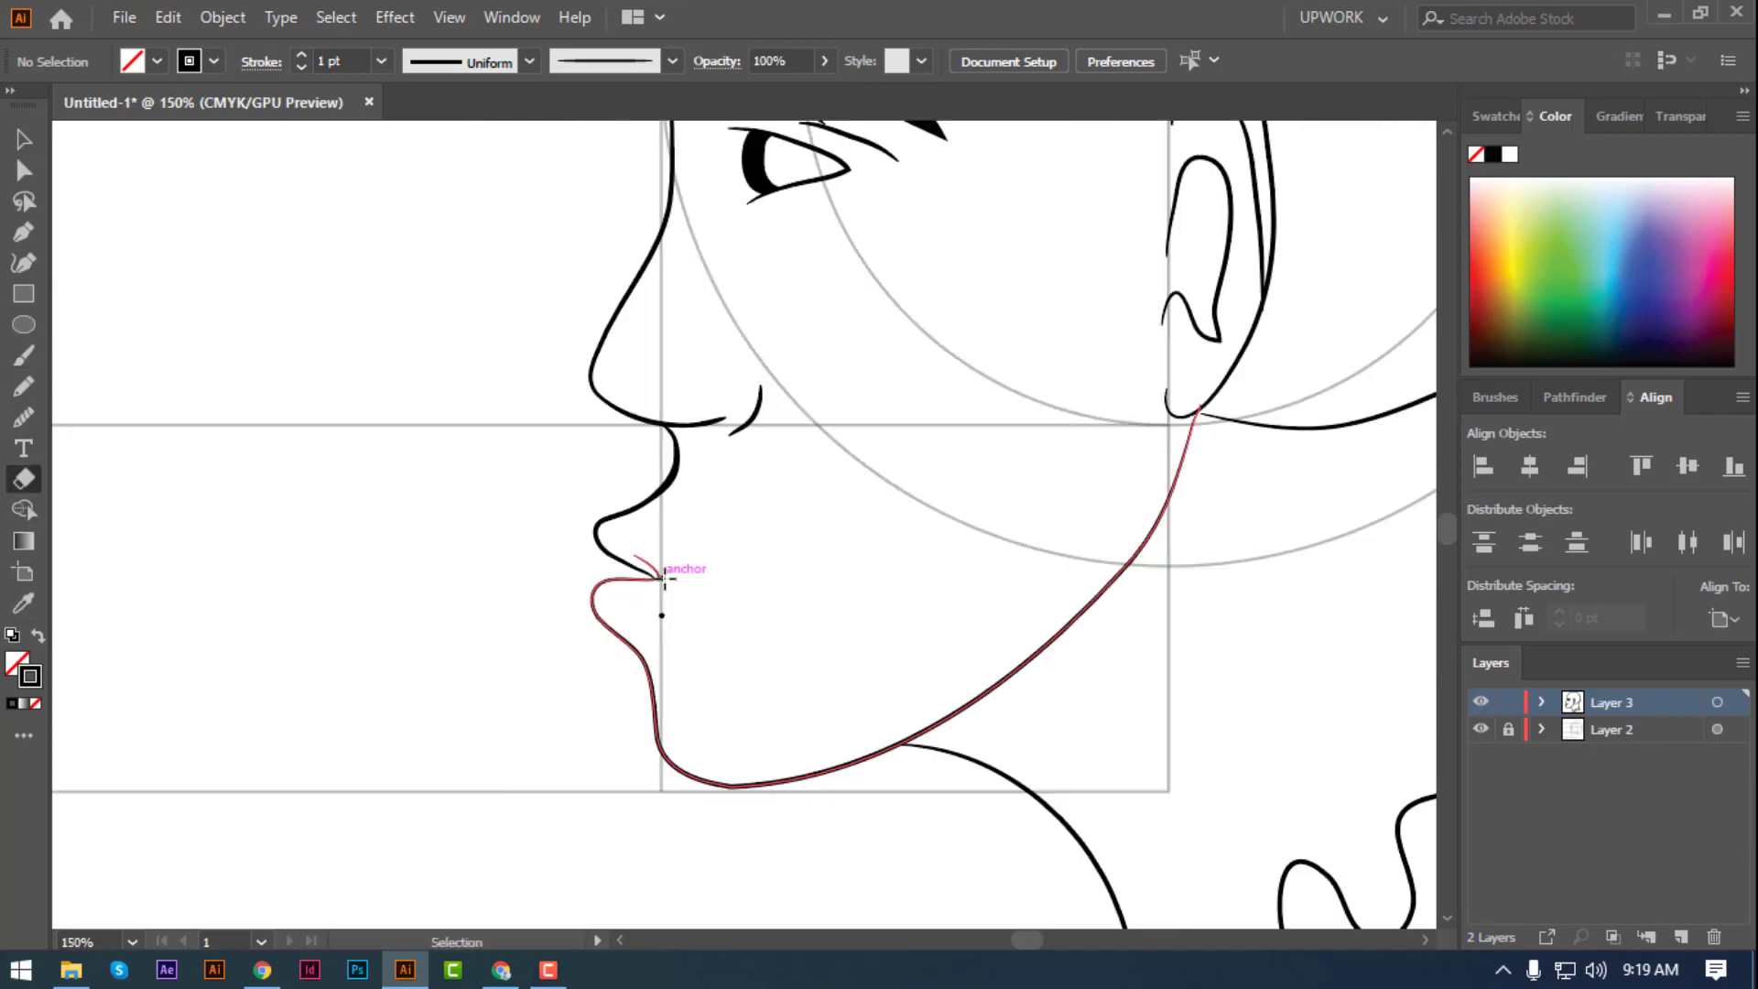
{"action": "key", "text": "ctrl+z"}
{"action": "key", "text": "ctrl+z"}
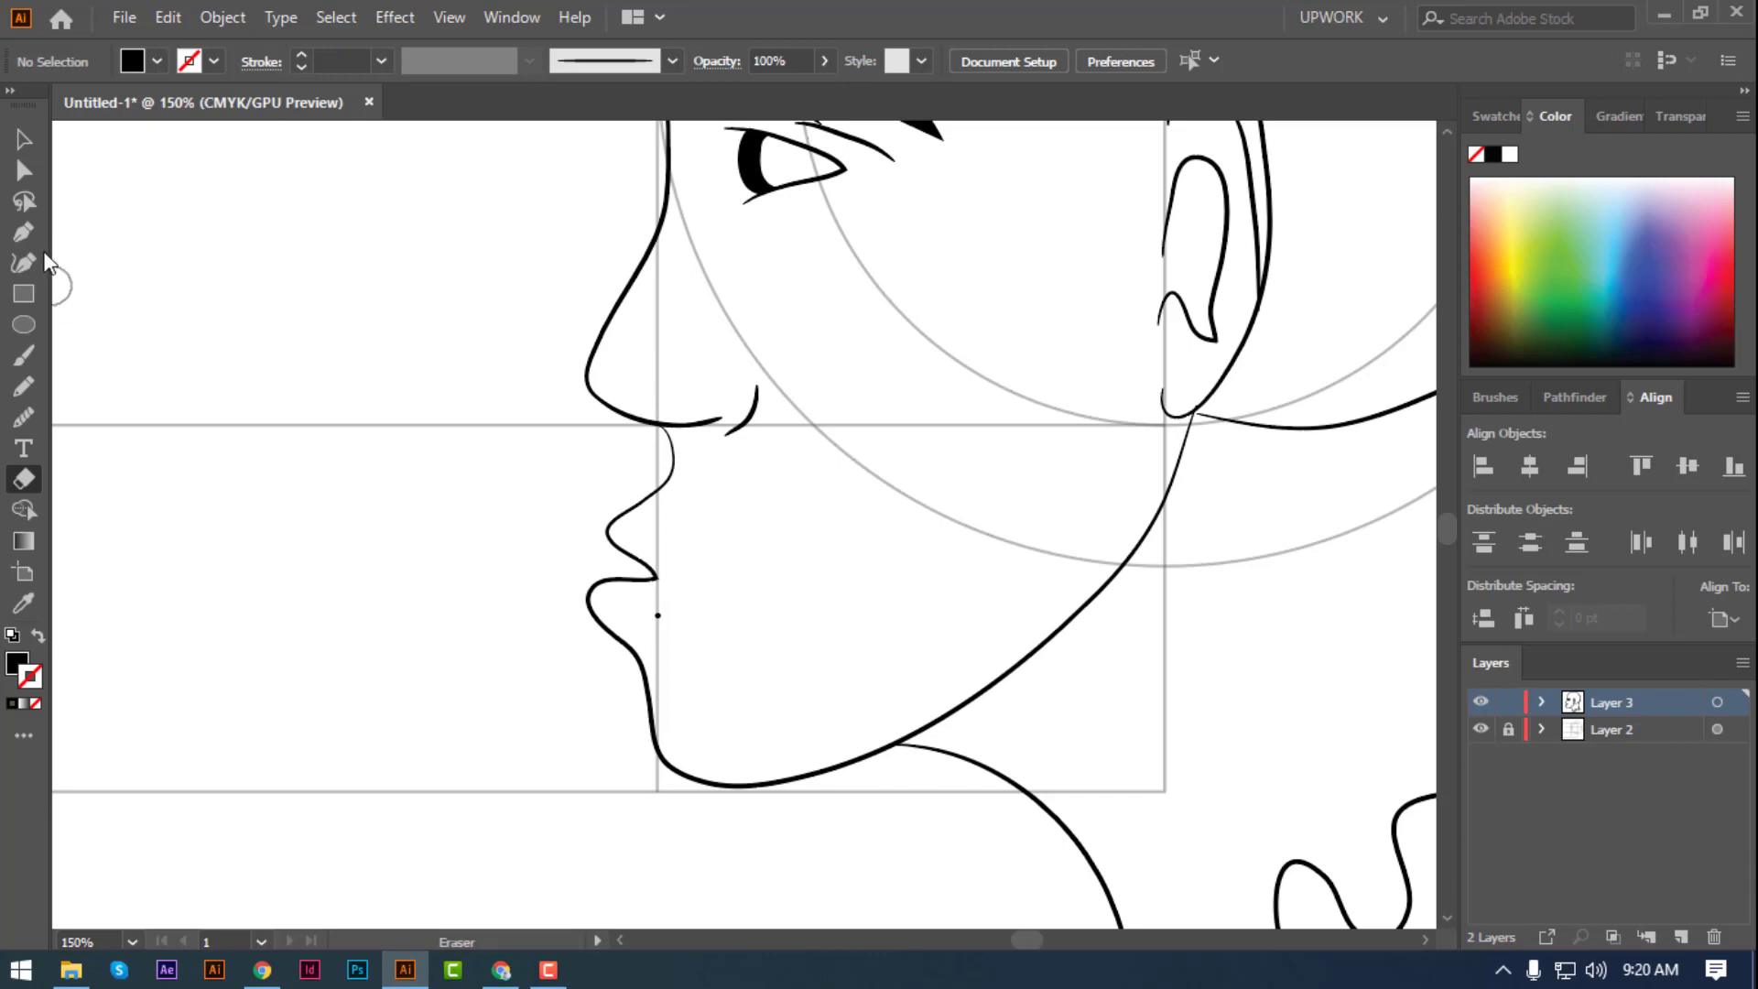
{"action": "key", "text": "a"}
- Delete the stray anchor point beside the lips with Direct Selection
{"action": "left_click", "coordinate": [593, 630]}
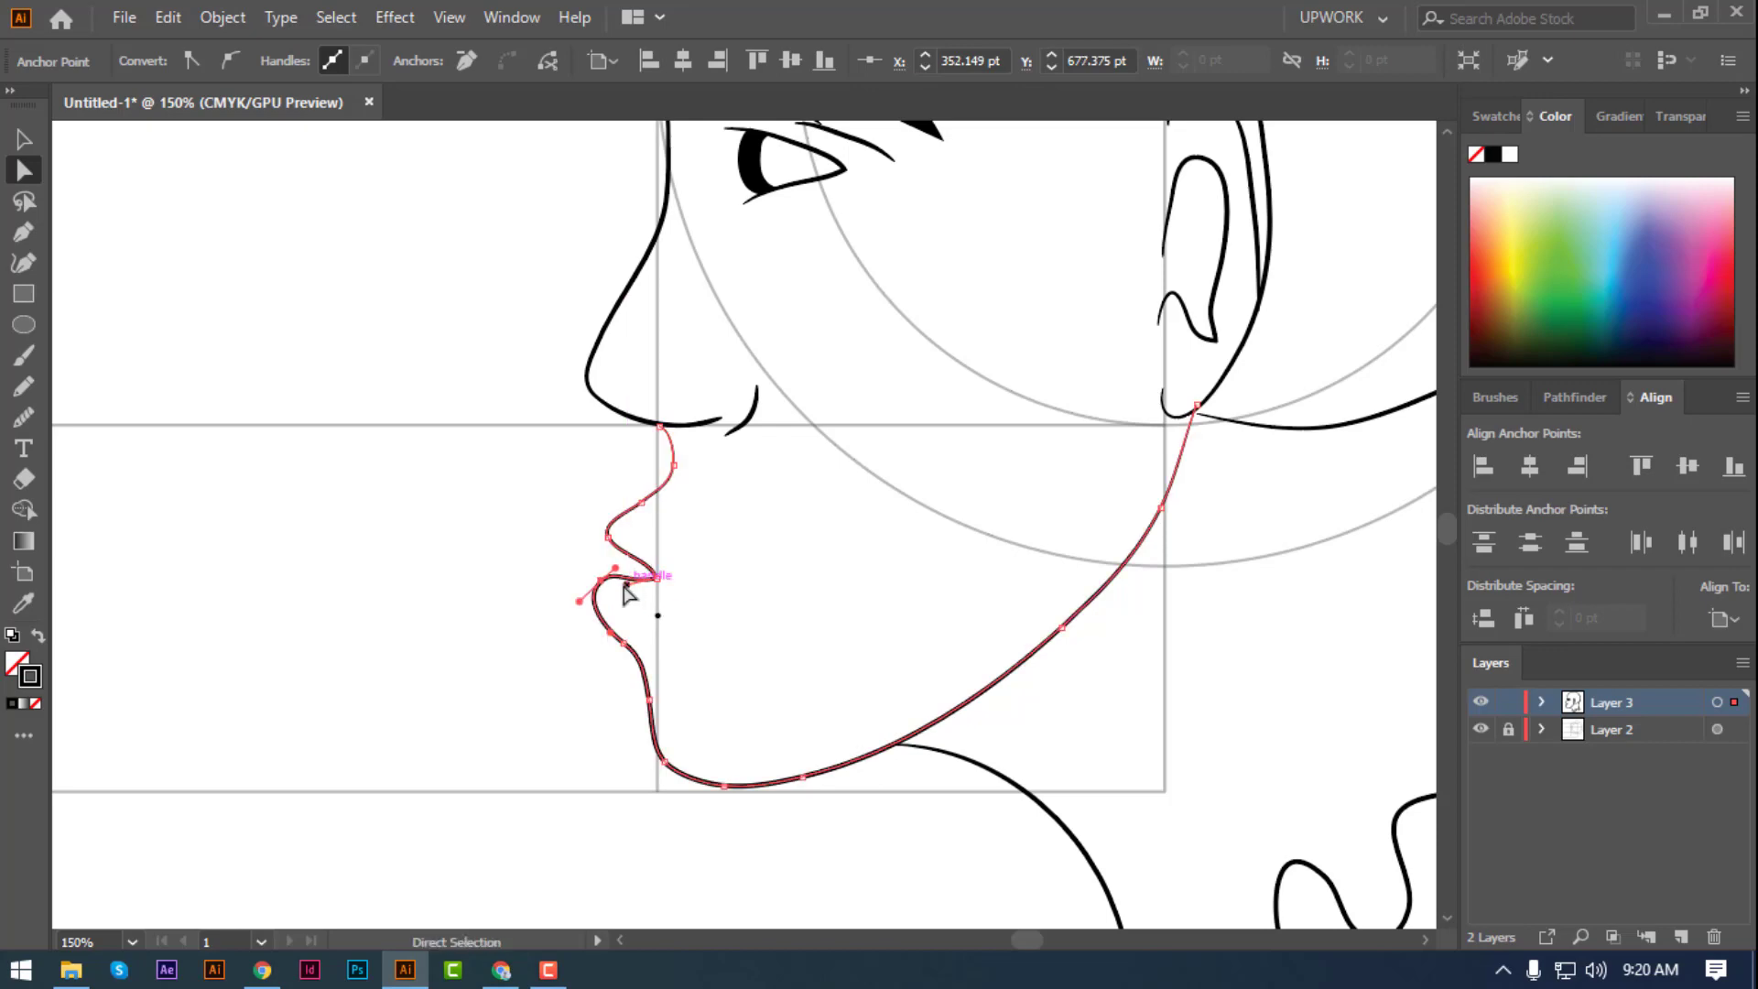
{"action": "left_click", "coordinate": [524, 643]}
{"action": "left_click", "coordinate": [657, 615]}
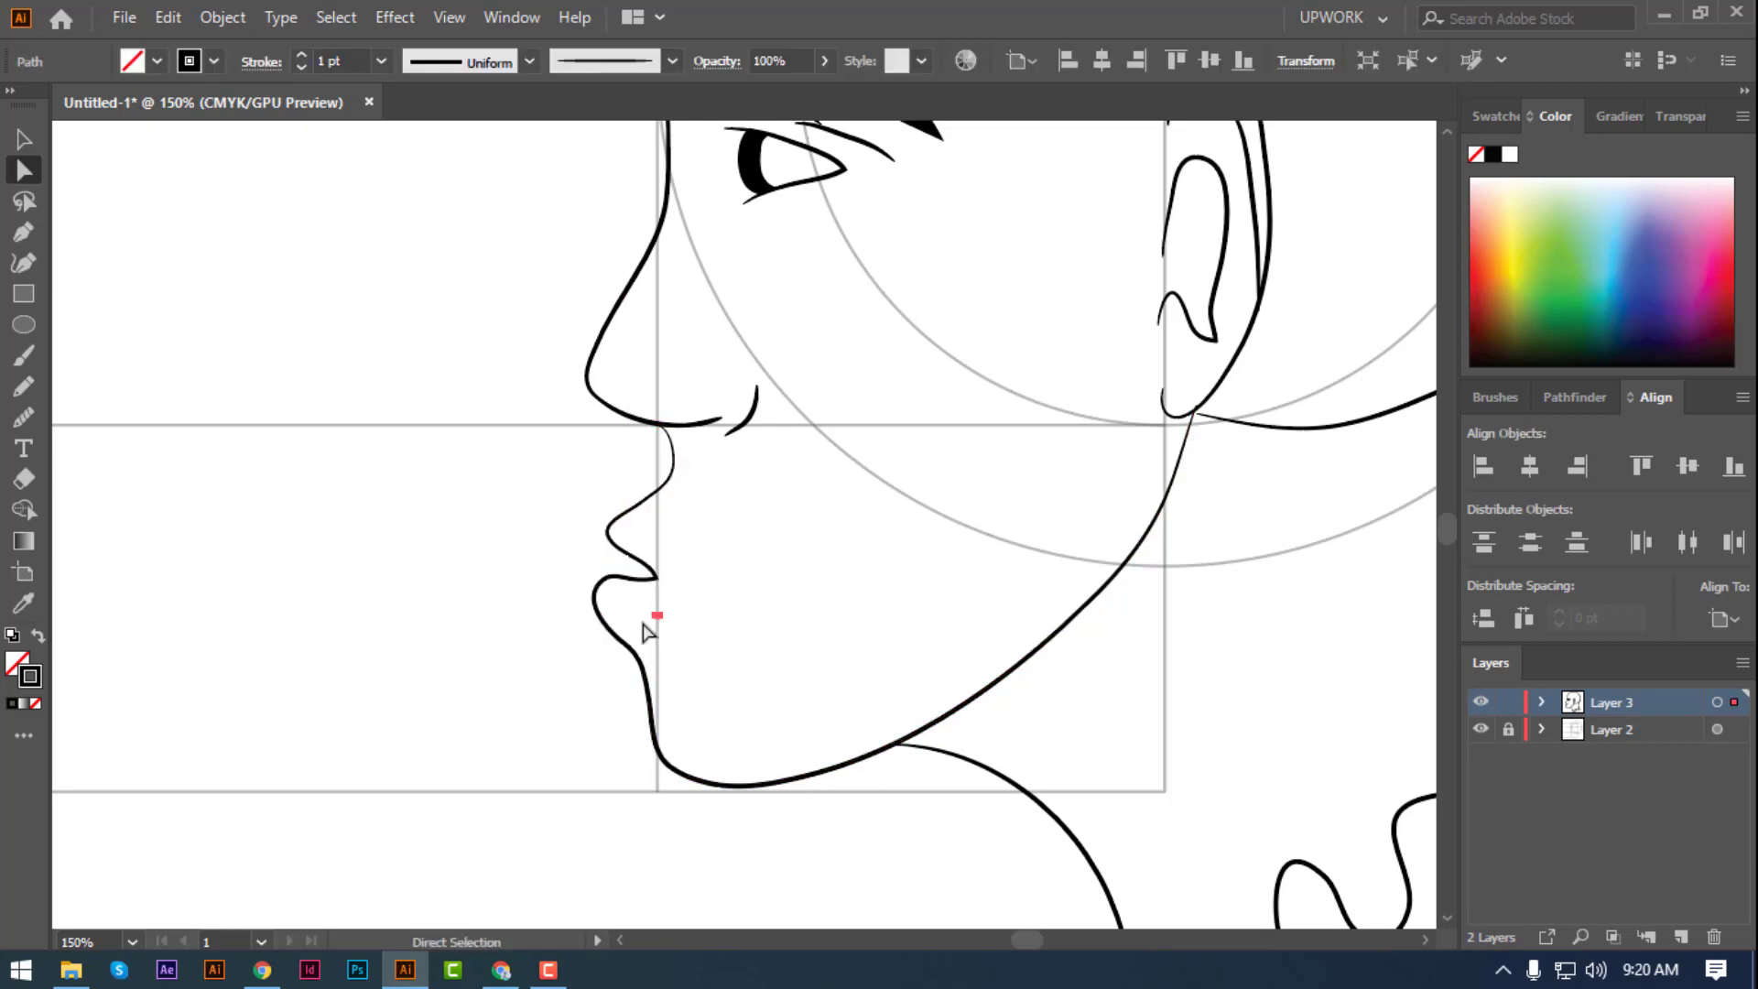
{"action": "key", "text": "Delete"}
{"action": "key", "text": "v"}
{"action": "scroll", "coordinate": [470, 619], "scroll_direction": "up", "scroll_amount": 2}
- Paint trial hair strokes above the eyebrow and at the forehead
{"action": "scroll", "coordinate": [443, 600], "scroll_direction": "down", "scroll_amount": 1}
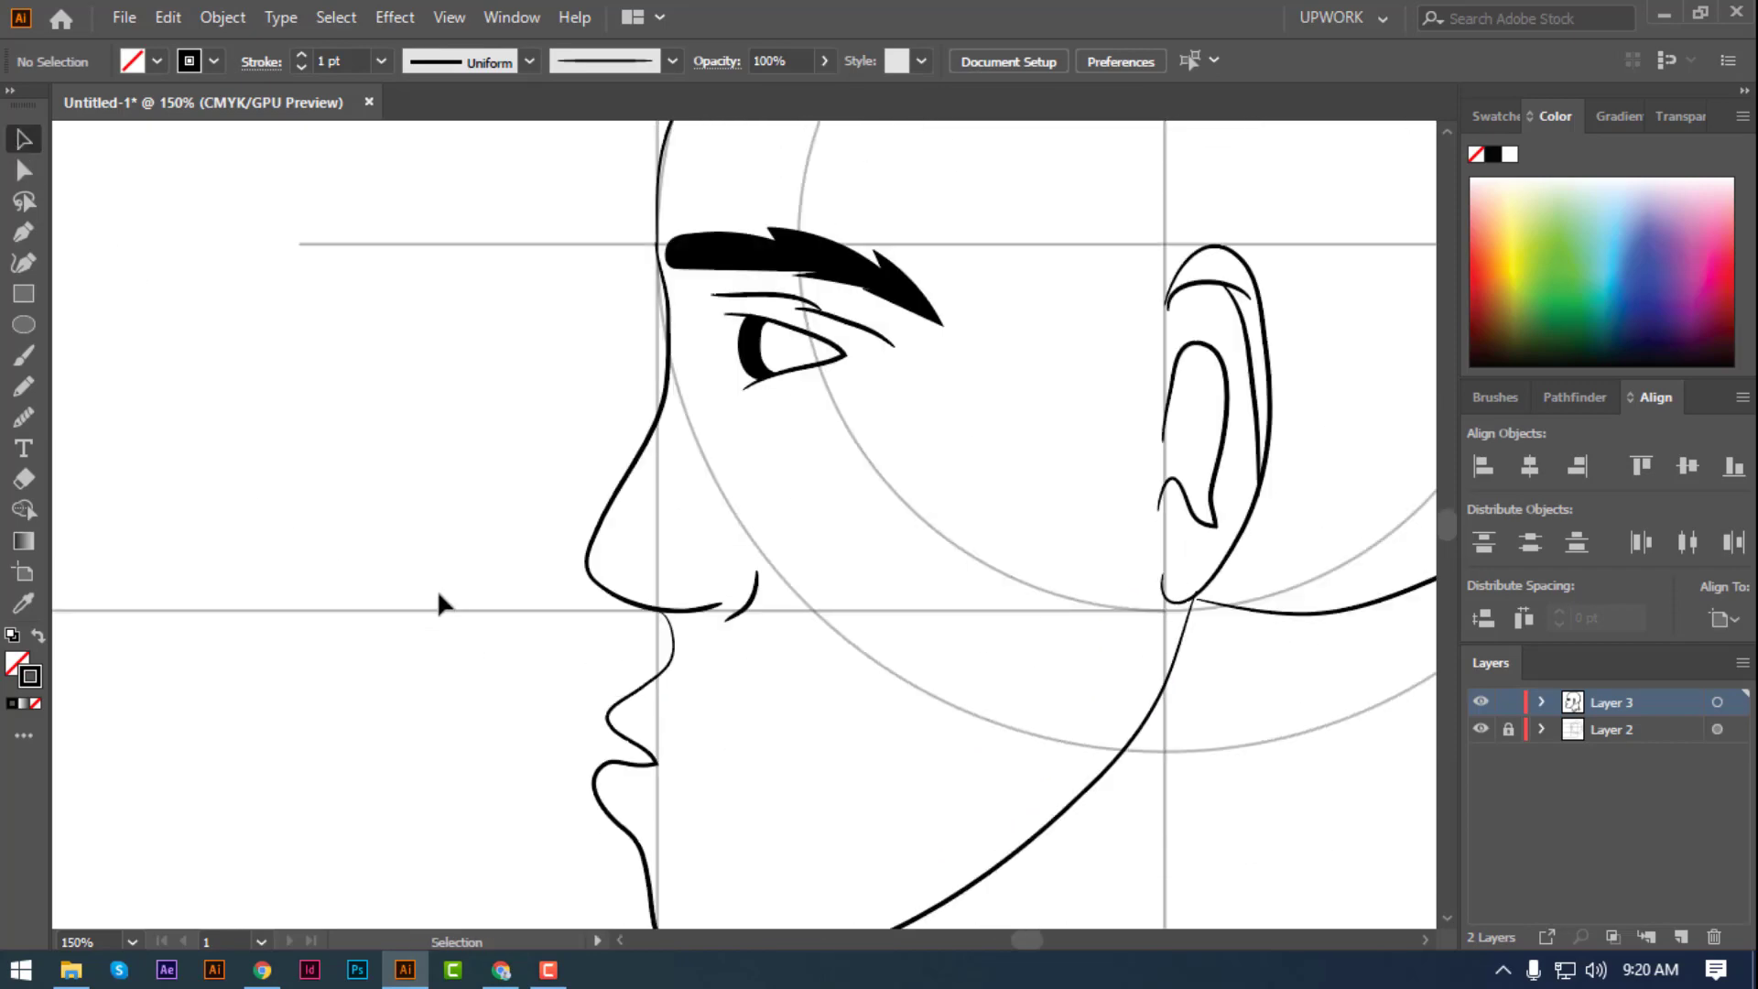
{"action": "scroll", "coordinate": [444, 600], "scroll_direction": "up", "scroll_amount": 1}
{"action": "scroll", "coordinate": [443, 609], "scroll_direction": "up", "scroll_amount": 1}
{"action": "key", "text": "b"}
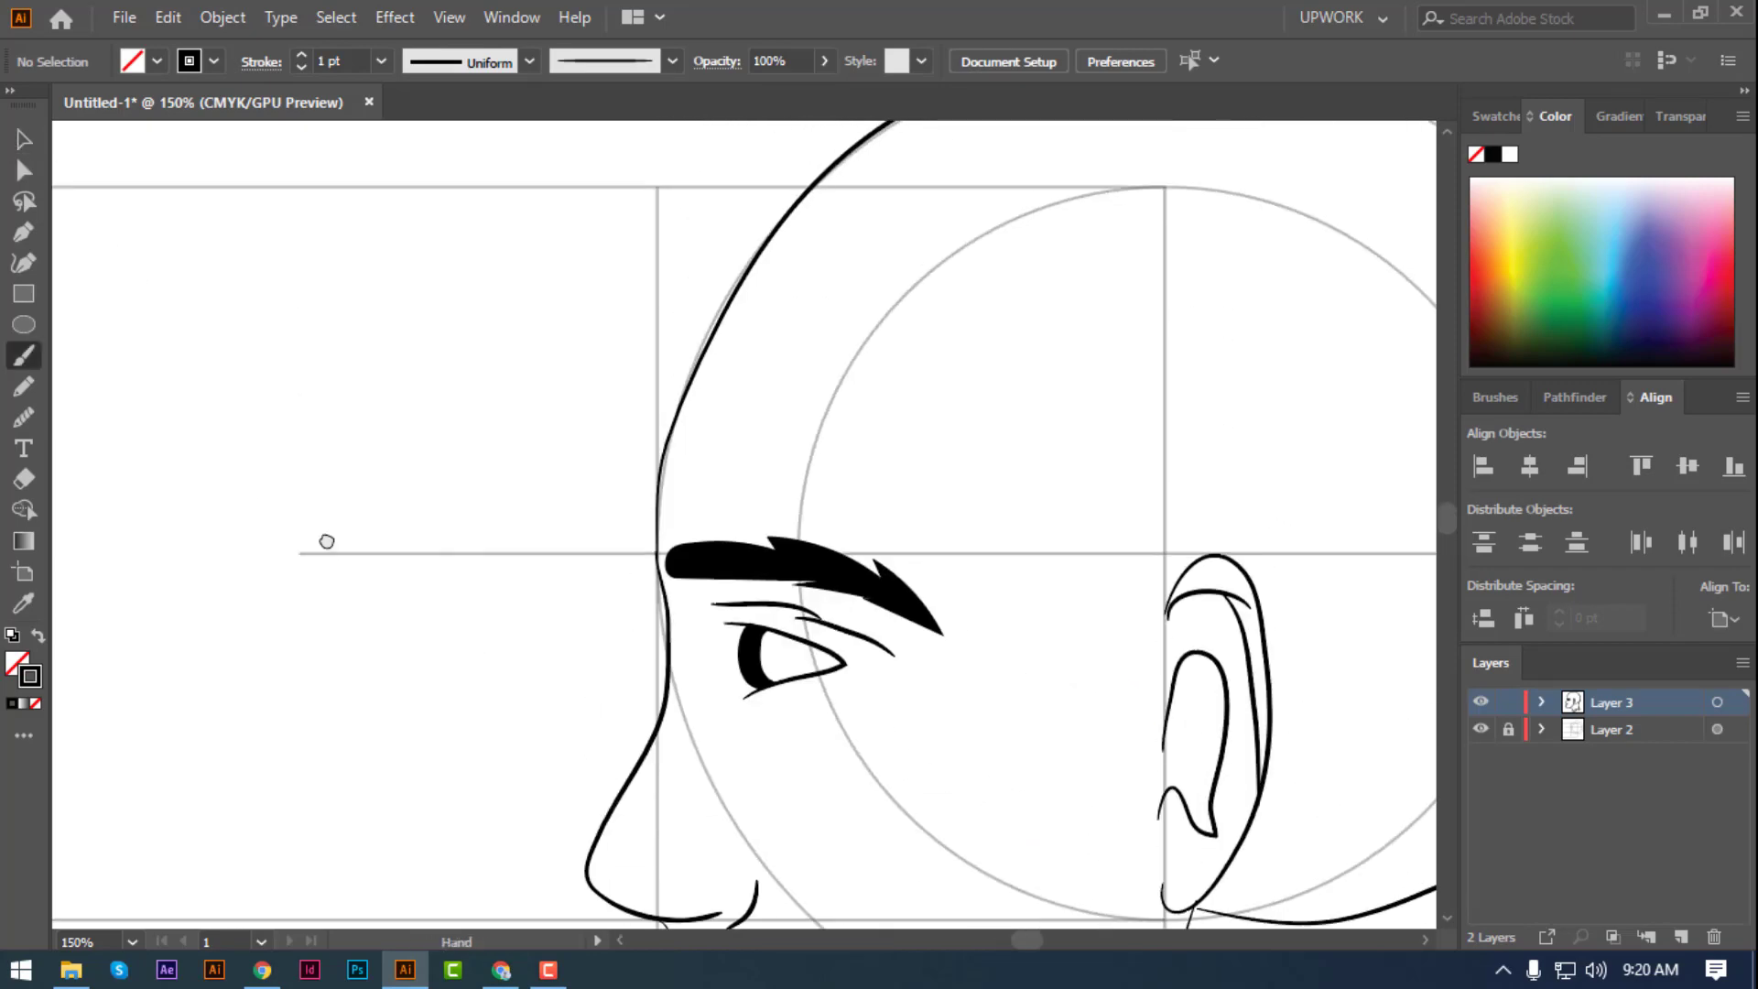
{"action": "mouse_move", "coordinate": [403, 375]}
{"action": "left_mouse_down"}
{"action": "mouse_move", "coordinate": [663, 408]}
{"action": "mouse_move", "coordinate": [811, 699]}
{"action": "mouse_move", "coordinate": [876, 508]}
{"action": "mouse_move", "coordinate": [1226, 730]}
{"action": "mouse_move", "coordinate": [1282, 874]}
{"action": "left_mouse_up"}
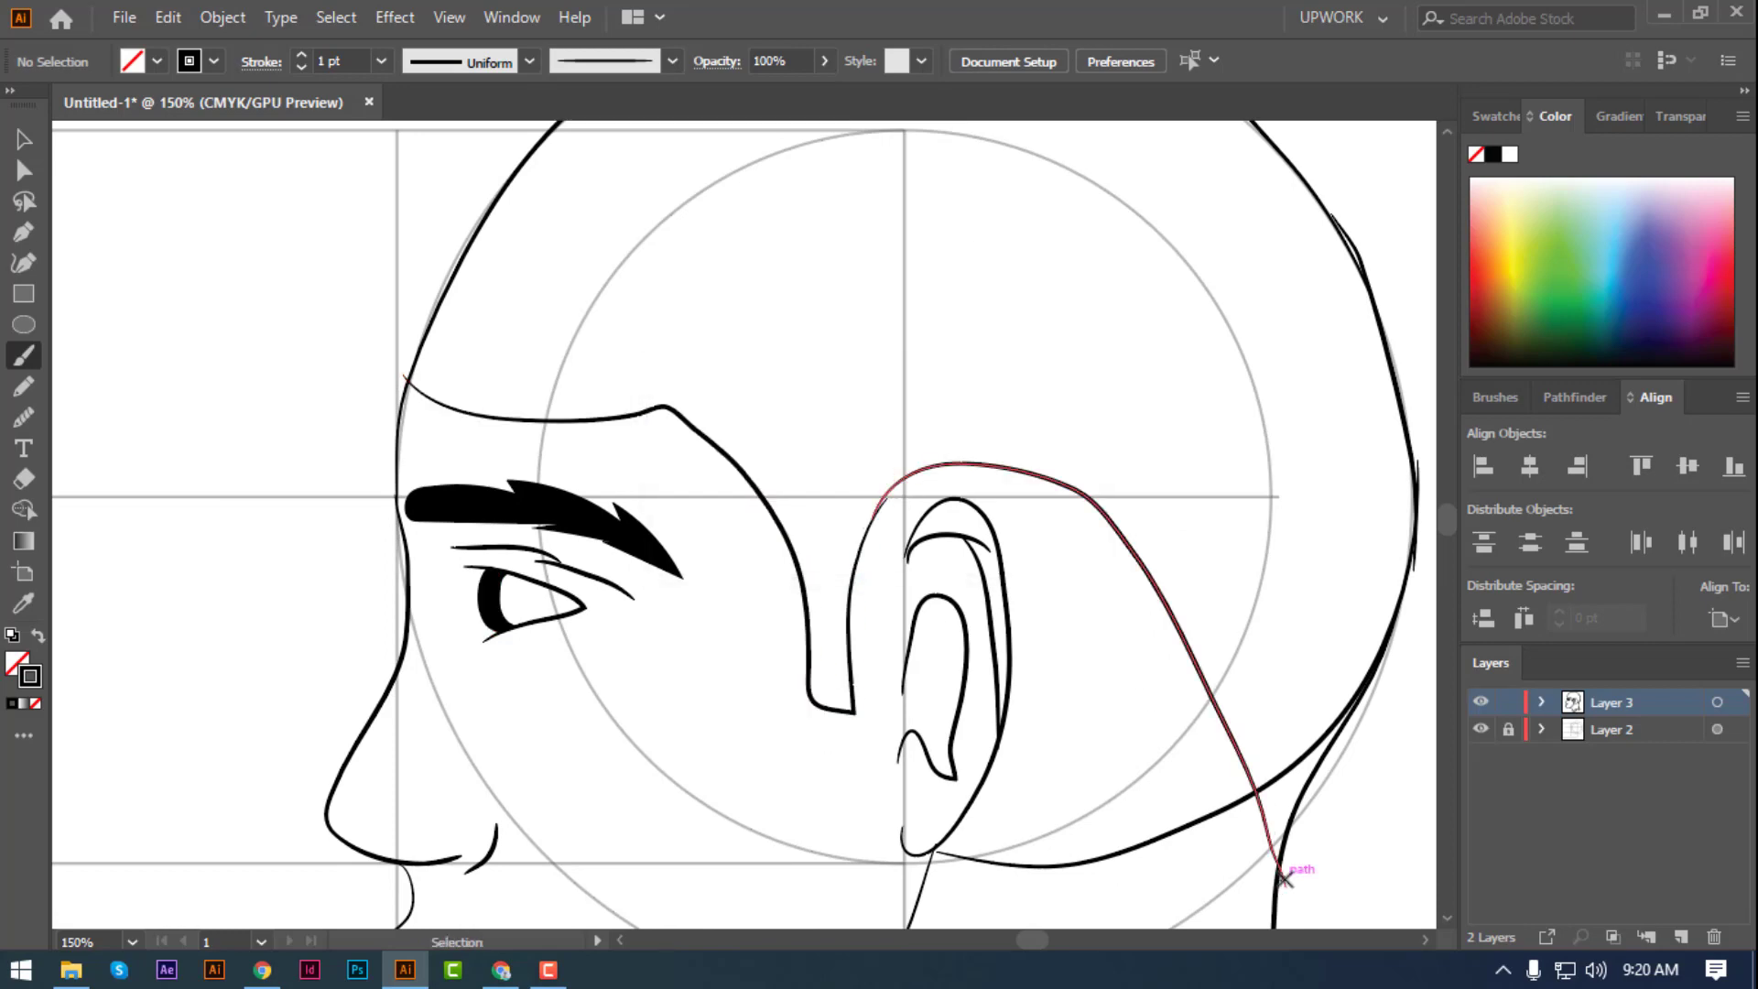
{"action": "key", "text": "ctrl+minus"}
{"action": "key", "text": "ctrl+minus"}
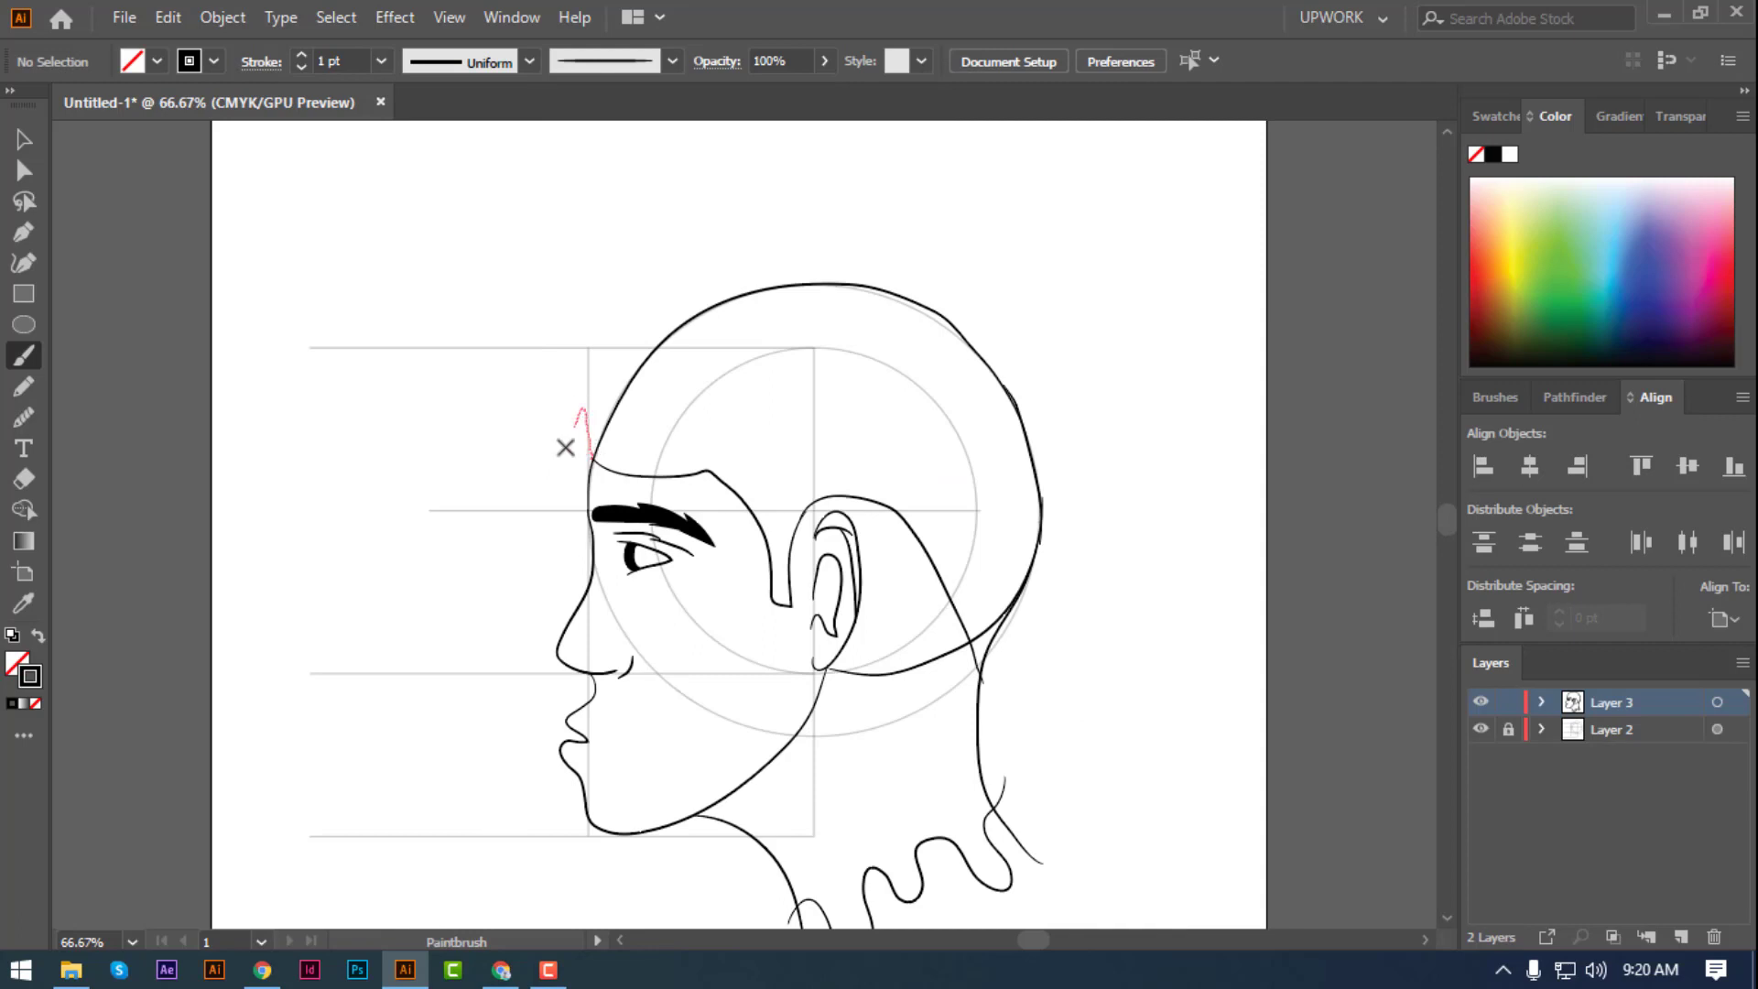
{"action": "left_click_drag", "start_coordinate": [565, 447], "coordinate": [638, 316]}
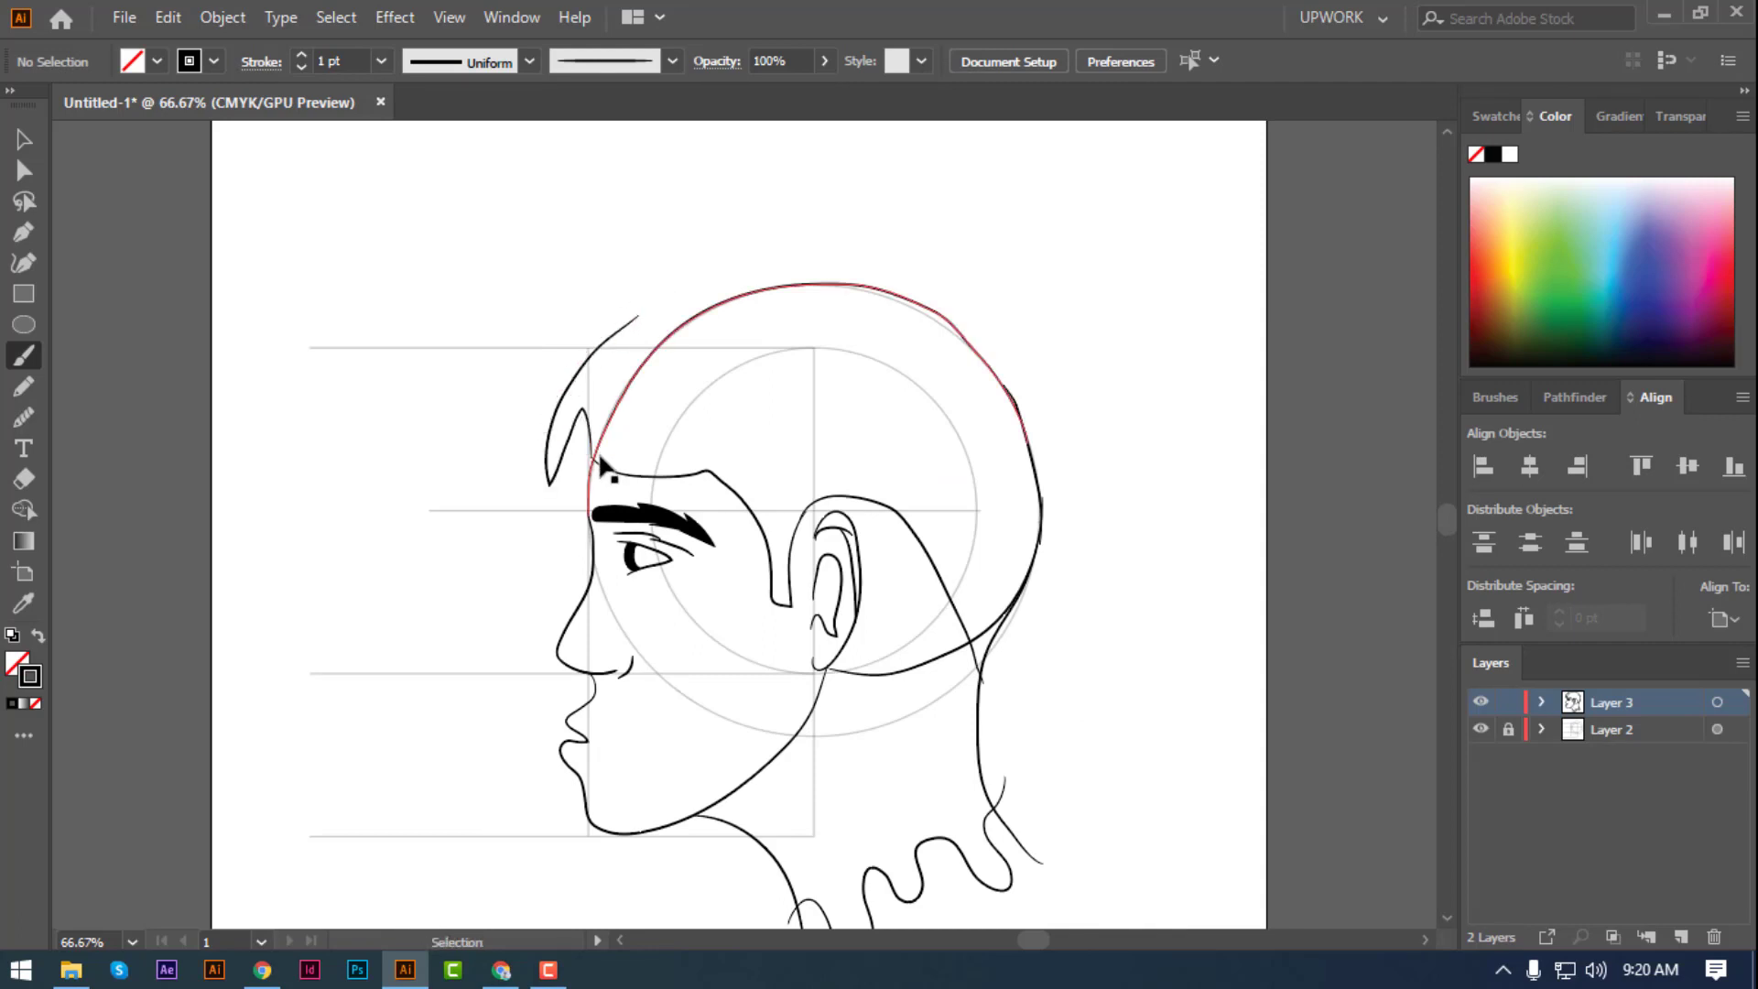
{"action": "key", "text": "ctrl+z"}
- Draw the hairline to the ear and strands down the neck, then hide Layer 2 guides
{"action": "mouse_move", "coordinate": [575, 426]}
{"action": "left_mouse_down"}
{"action": "mouse_move", "coordinate": [587, 456]}
{"action": "mouse_move", "coordinate": [782, 244]}
{"action": "mouse_move", "coordinate": [985, 275]}
{"action": "mouse_move", "coordinate": [1062, 458]}
{"action": "mouse_move", "coordinate": [1000, 734]}
{"action": "mouse_move", "coordinate": [982, 669]}
{"action": "mouse_move", "coordinate": [980, 742]}
{"action": "mouse_move", "coordinate": [990, 619]}
{"action": "left_mouse_up"}
{"action": "scroll", "coordinate": [1086, 477], "scroll_direction": "down", "scroll_amount": 1}
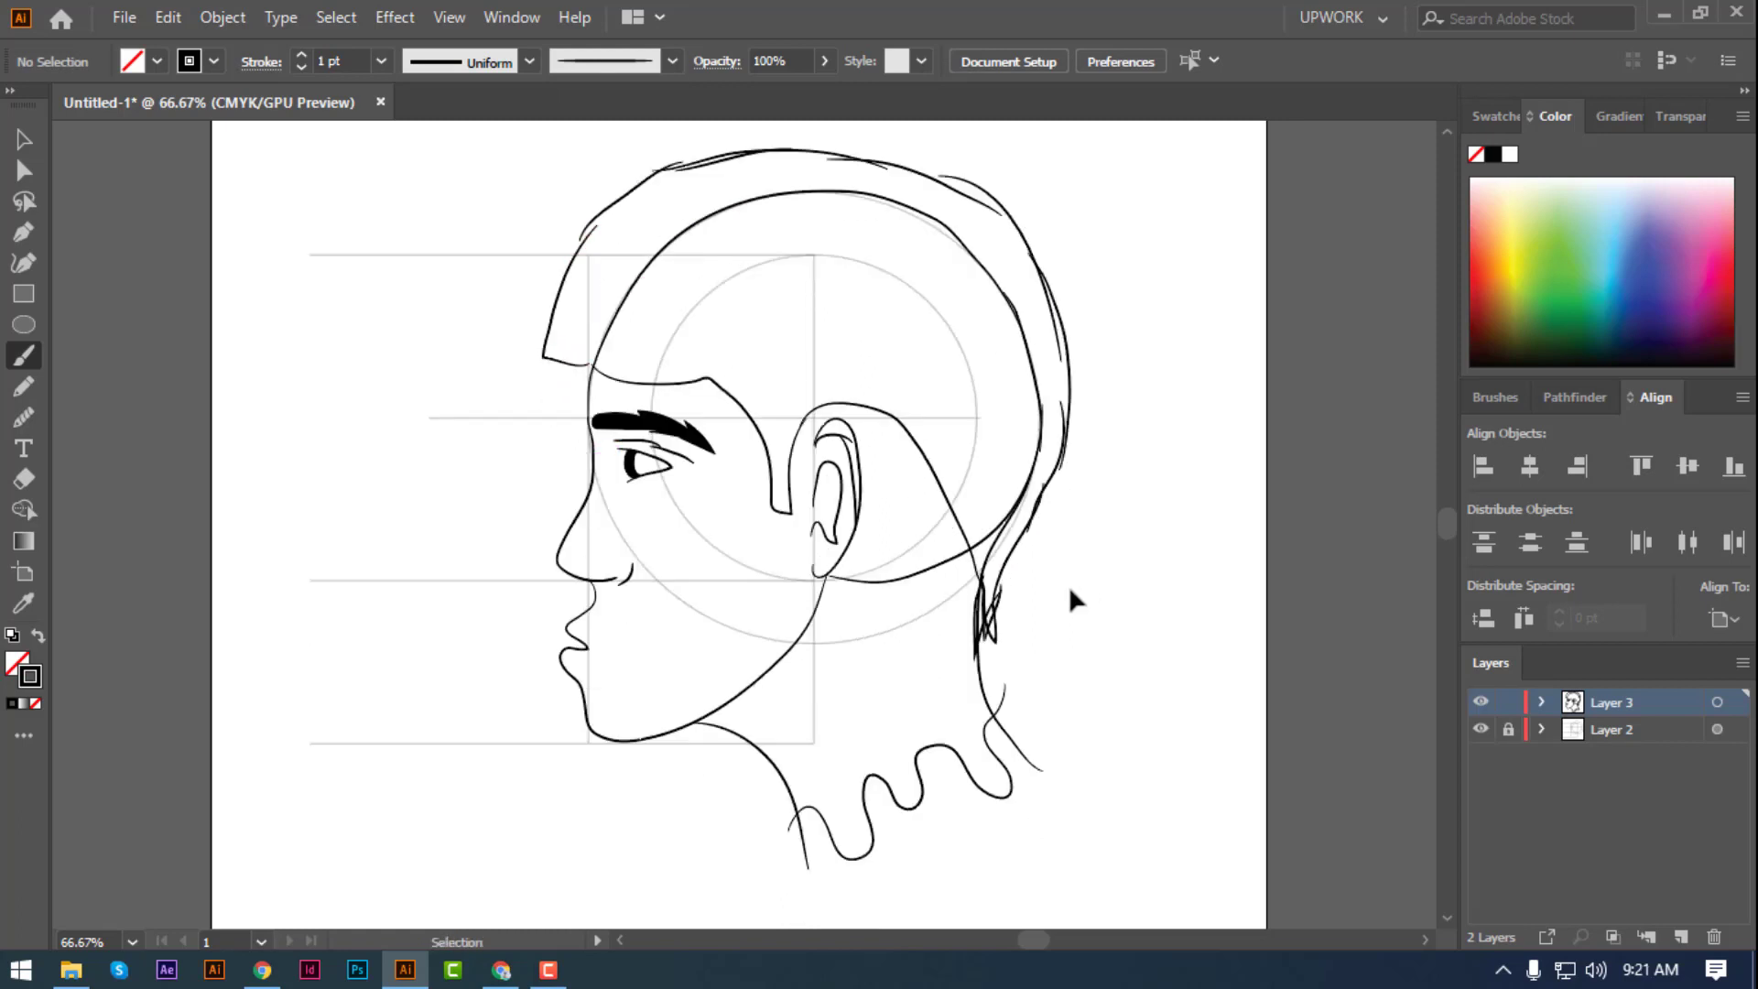
{"action": "left_click_drag", "start_coordinate": [999, 571], "coordinate": [978, 632]}
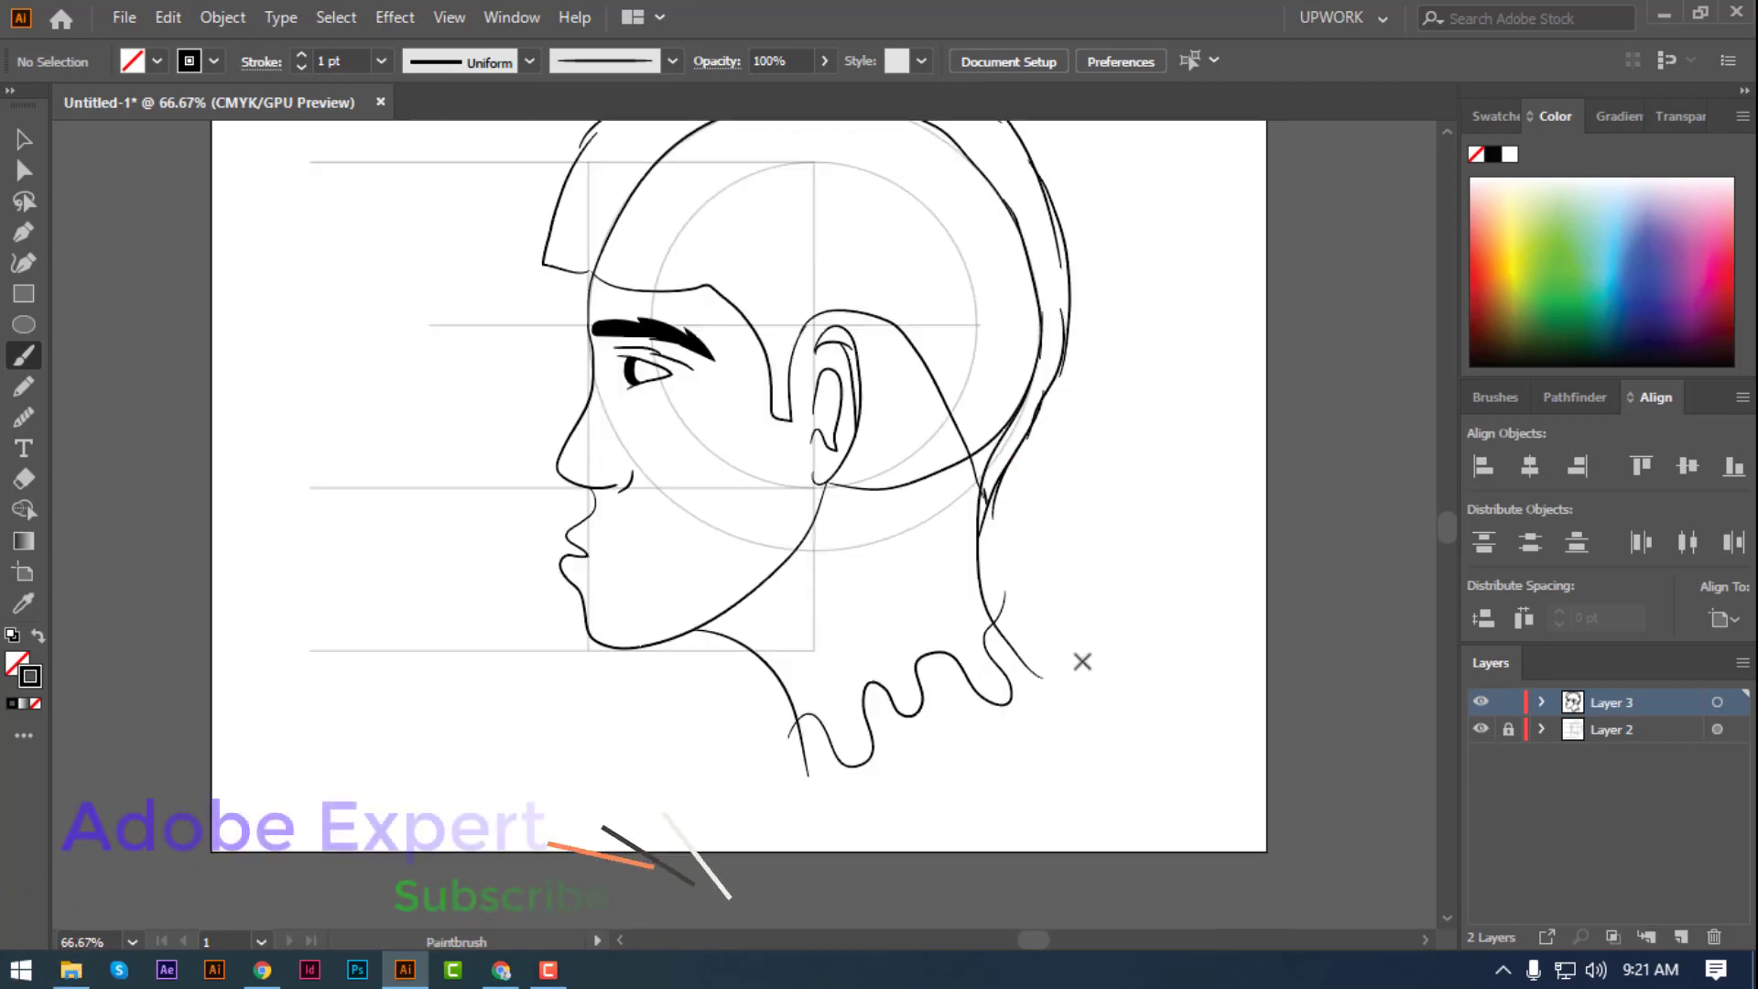
{"action": "key", "text": "ctrl+minus"}
{"action": "left_click", "coordinate": [1481, 728]}
- Pencil a closed hair shape over the top of the head and fill it black
{"action": "scroll", "coordinate": [460, 385], "scroll_direction": "up", "scroll_amount": 1}
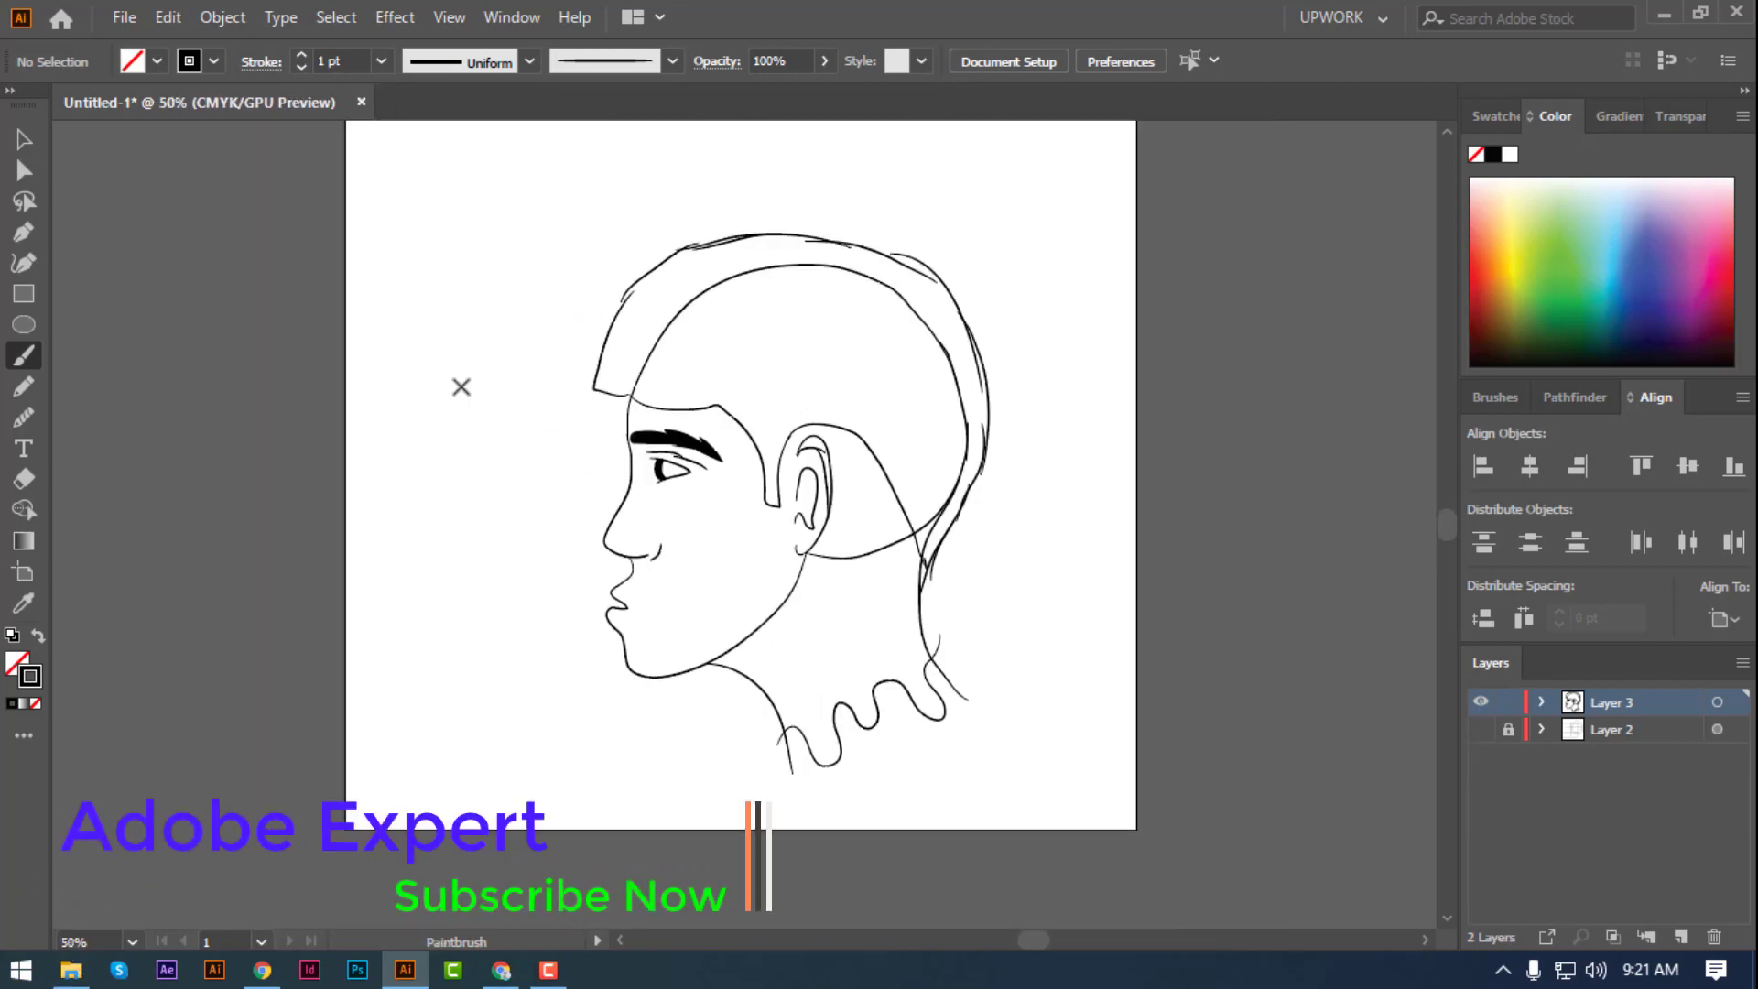
{"action": "key", "text": "v"}
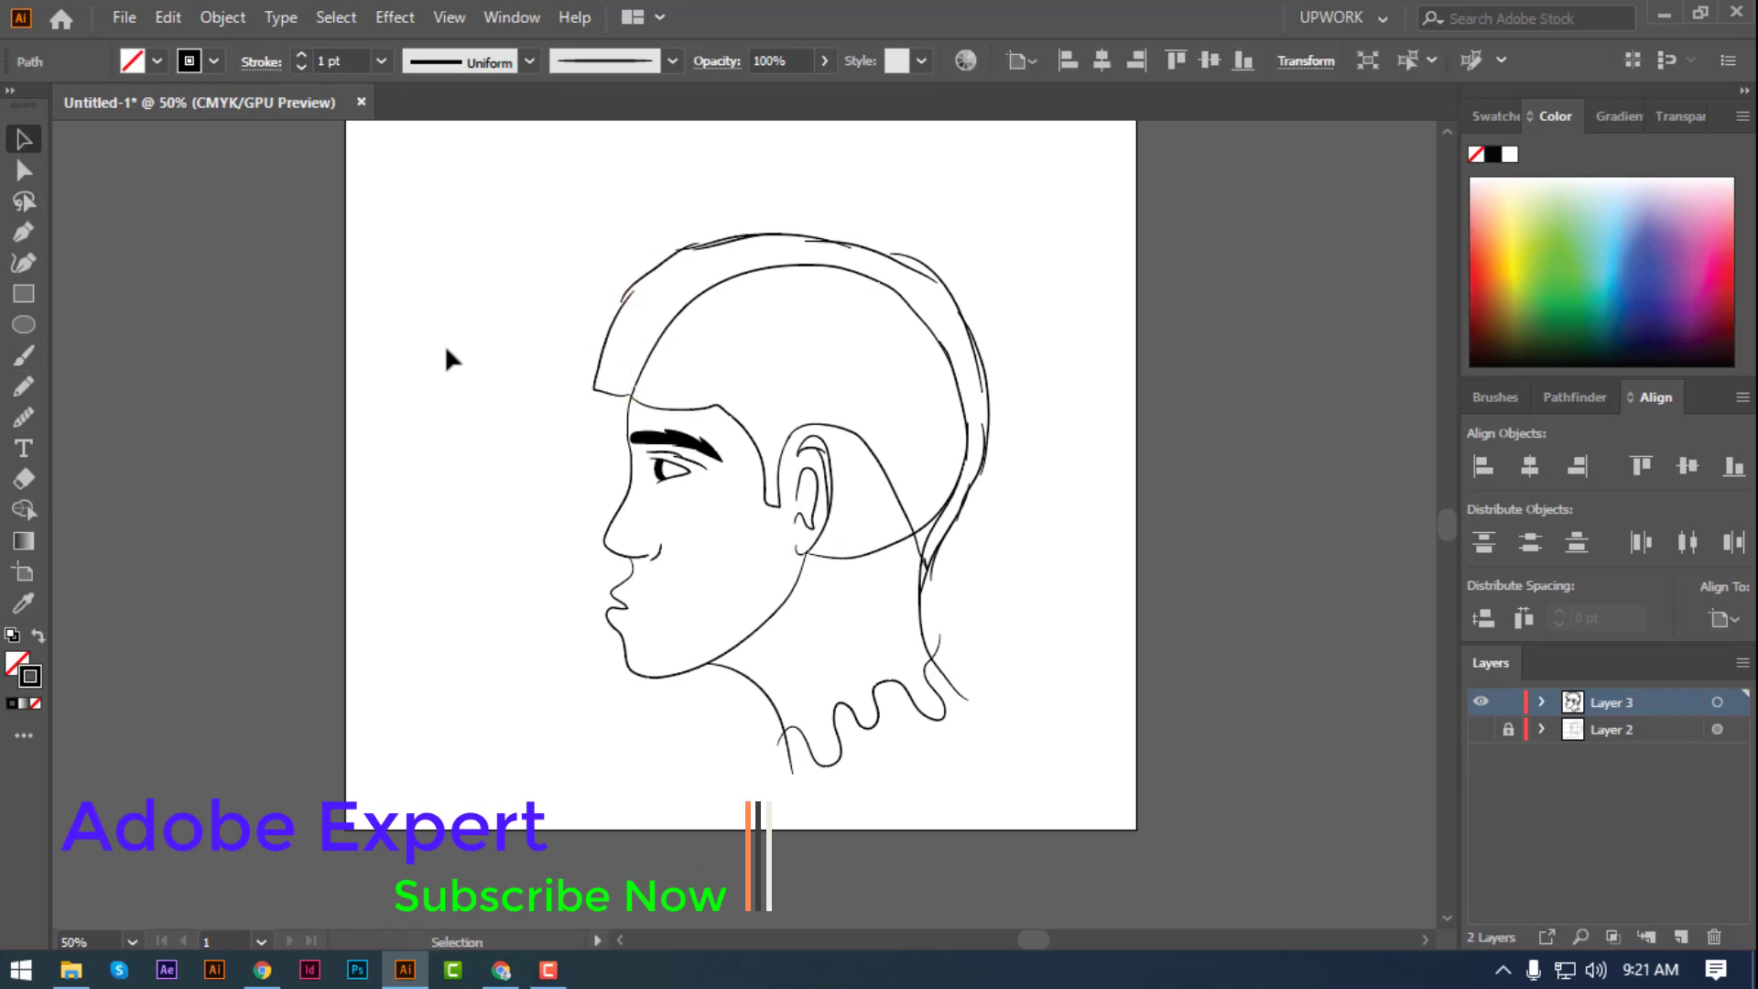
{"action": "key", "text": "ctrl+plus"}
{"action": "key", "text": "ctrl+plus"}
{"action": "key", "text": "ctrl+plus"}
{"action": "scroll", "coordinate": [531, 458], "scroll_direction": "down", "scroll_amount": 1}
{"action": "key", "text": "n"}
{"action": "left_click_drag", "start_coordinate": [400, 632], "coordinate": [460, 260]}
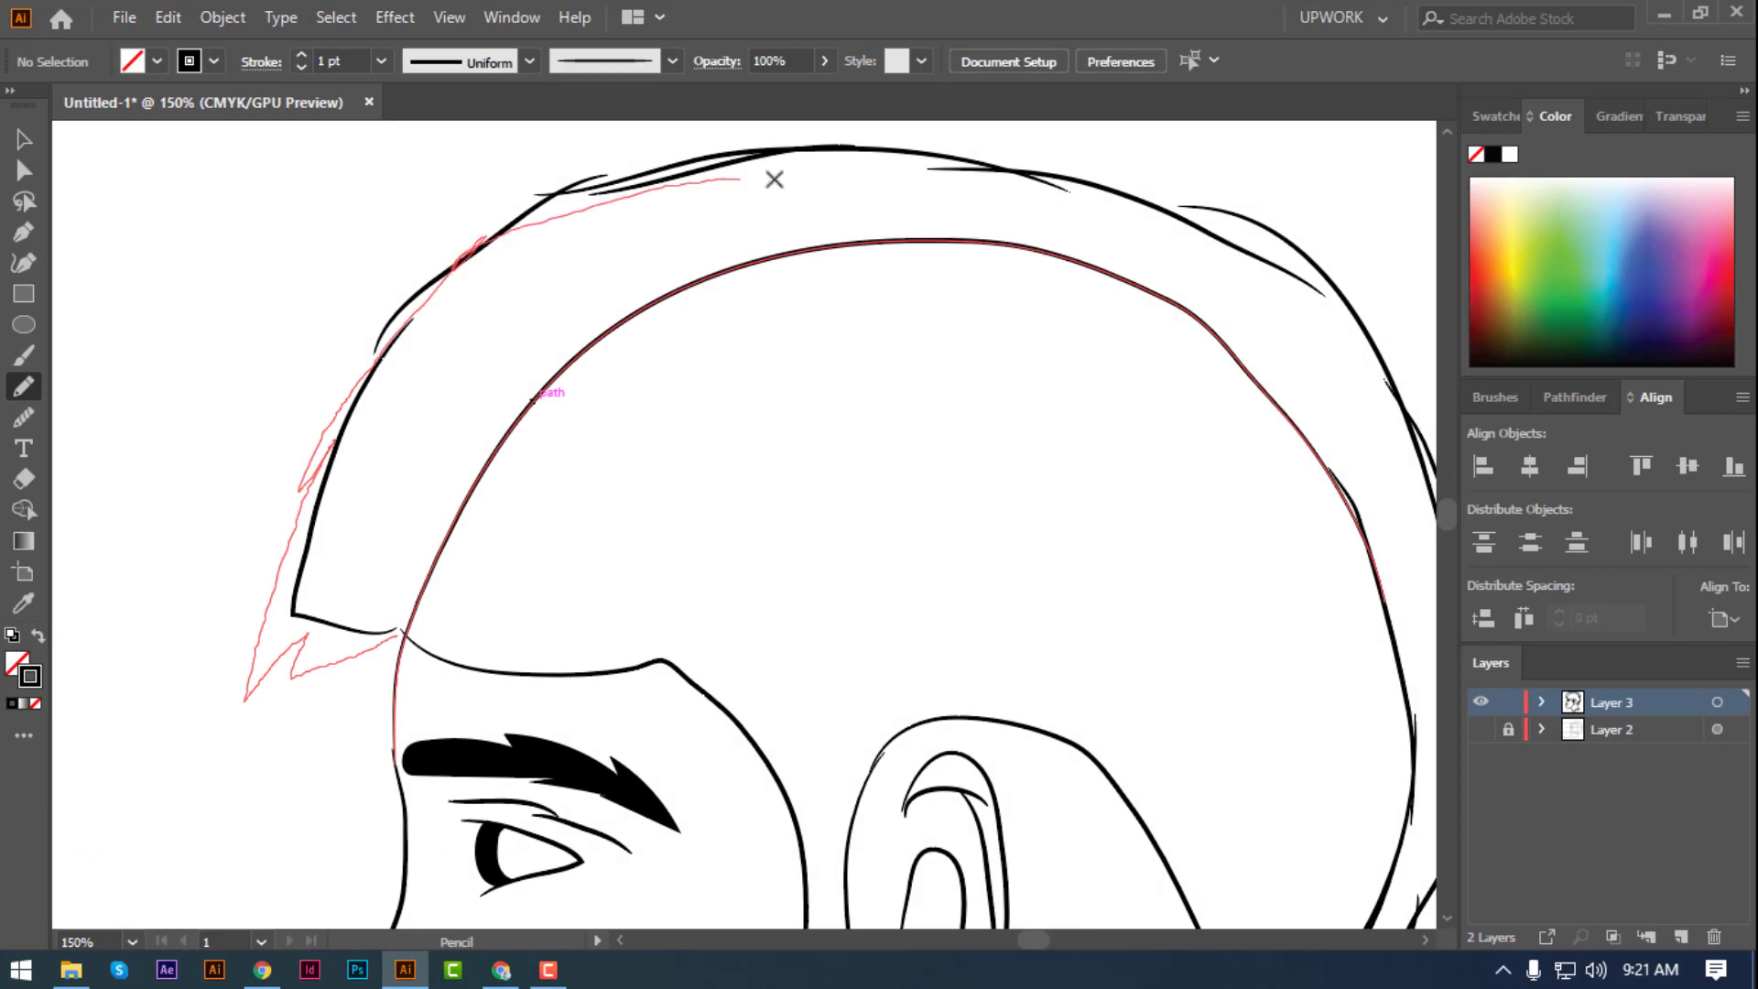
{"action": "left_click_drag", "start_coordinate": [459, 260], "coordinate": [715, 726]}
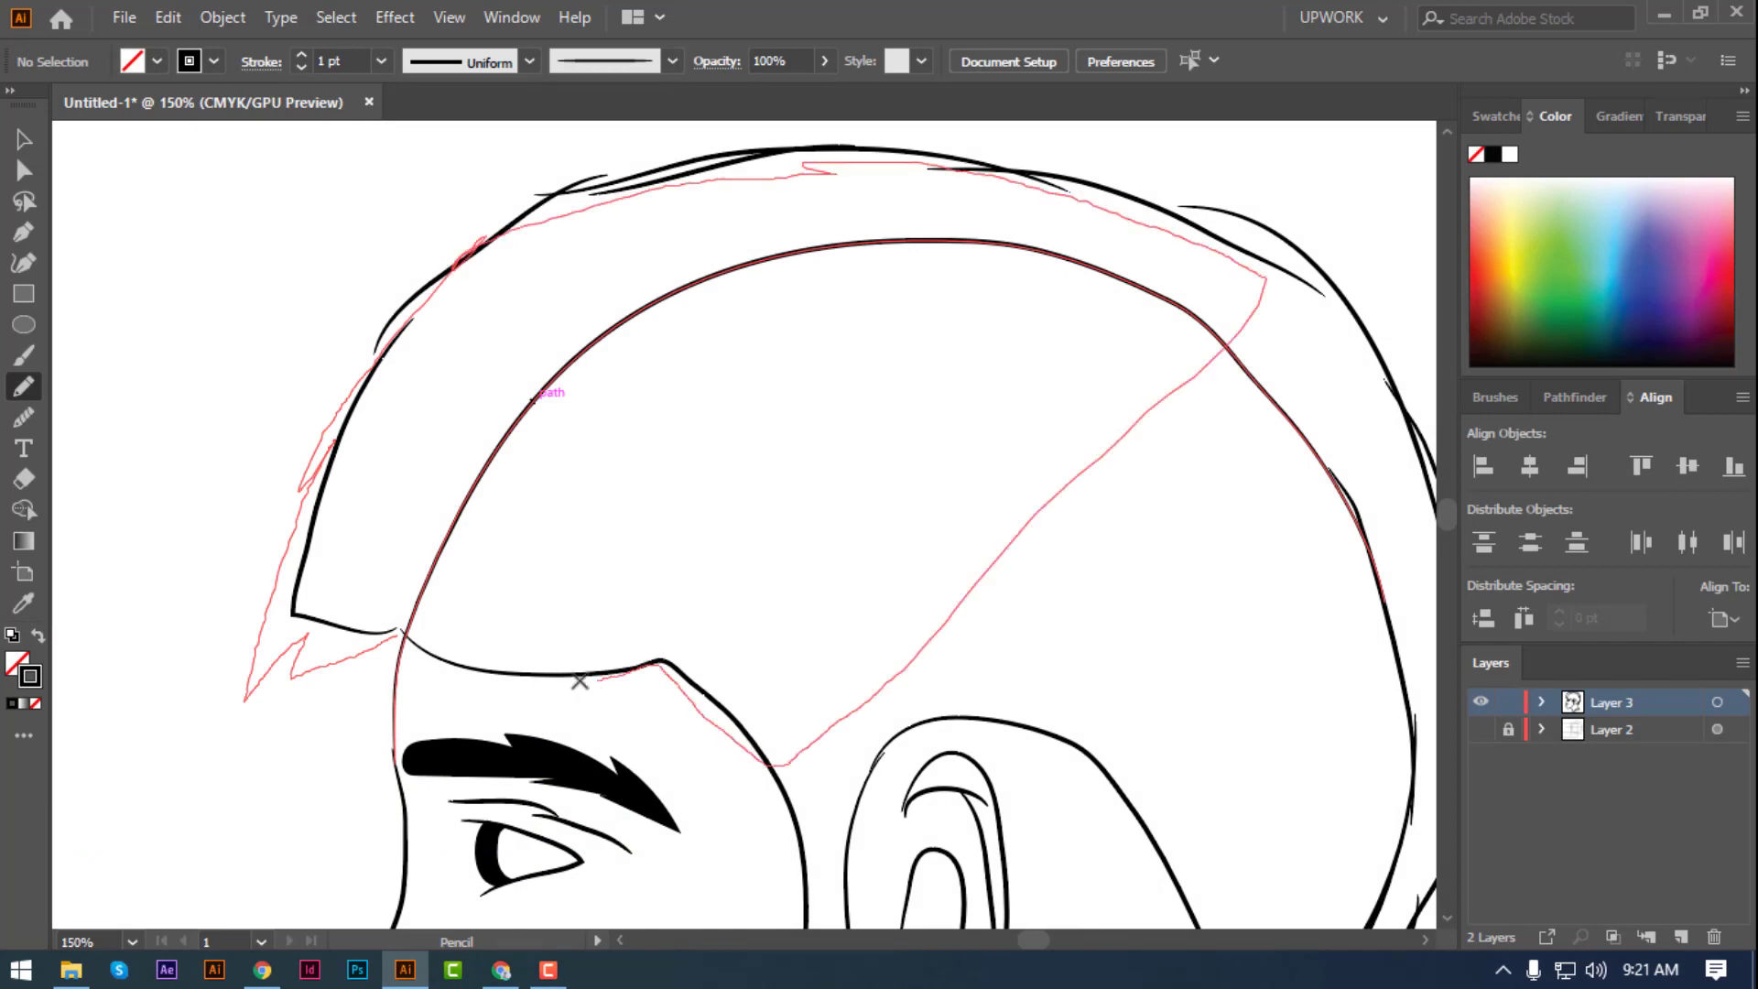
{"action": "left_click_drag", "start_coordinate": [579, 681], "coordinate": [400, 631]}
{"action": "key", "text": "shift+x"}
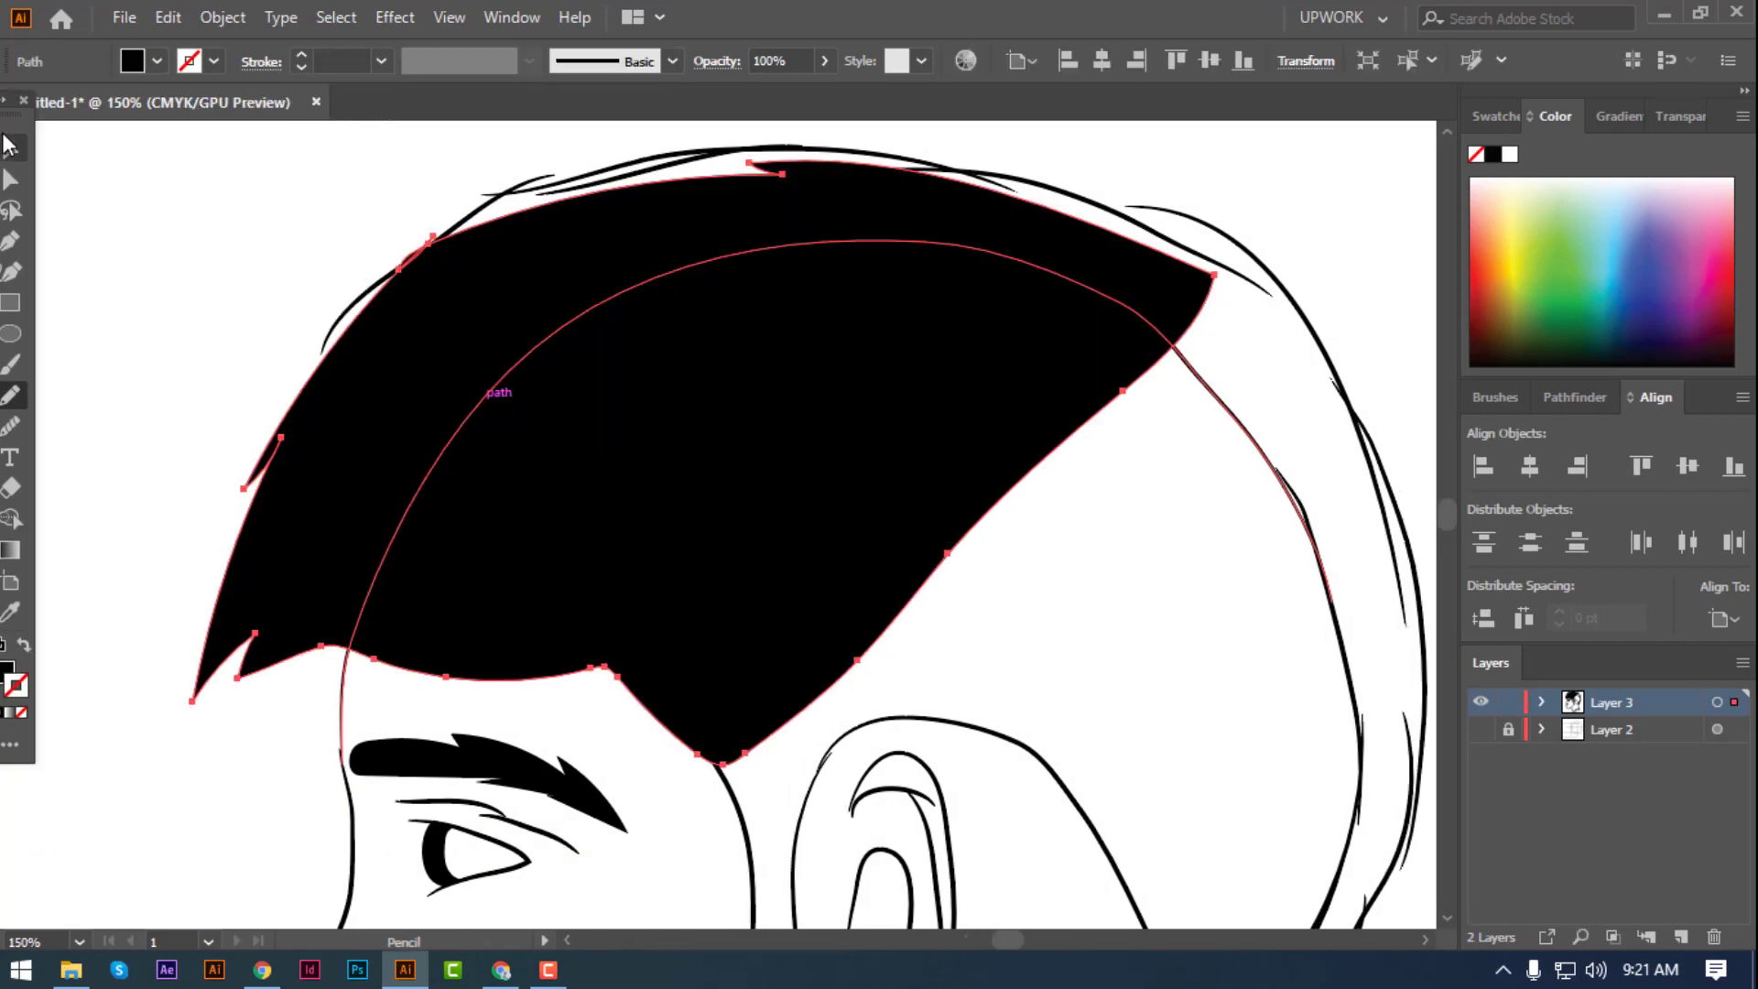
{"action": "left_click", "coordinate": [10, 146]}
{"action": "left_click", "coordinate": [1150, 632]}
- Trace the hair behind the ear and down the neck, filling it black
{"action": "left_click_drag", "start_coordinate": [1240, 739], "coordinate": [714, 394]}
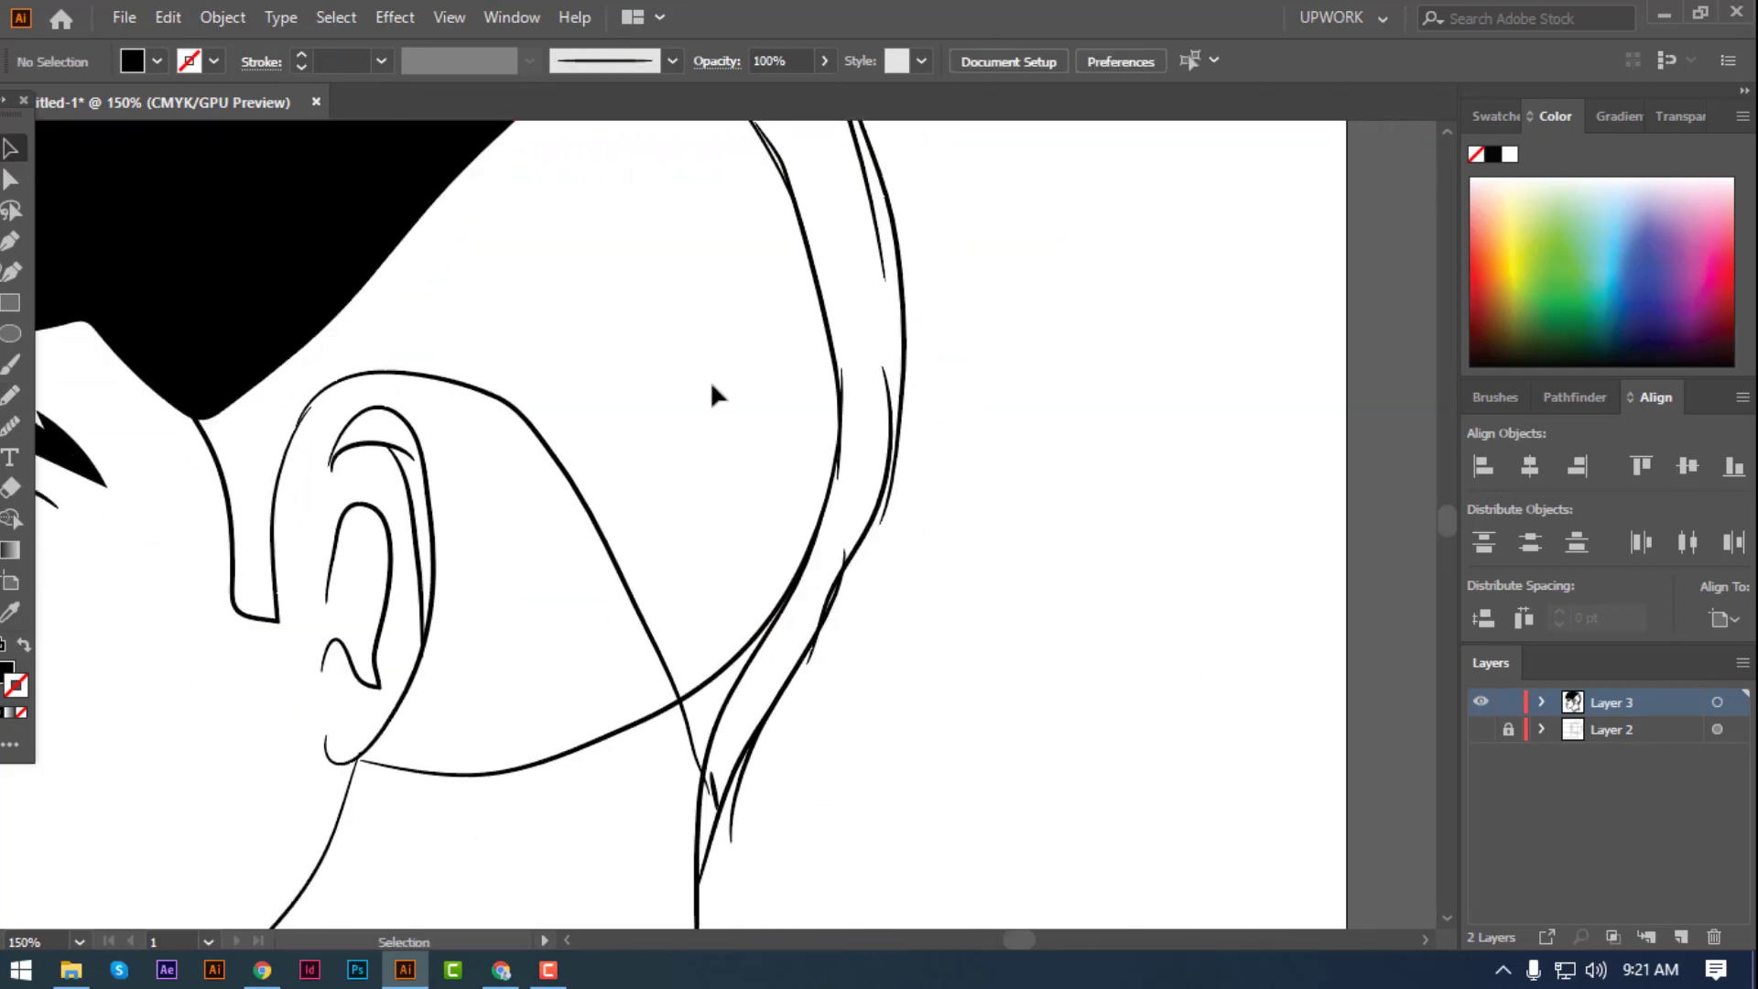
{"action": "key", "text": "n"}
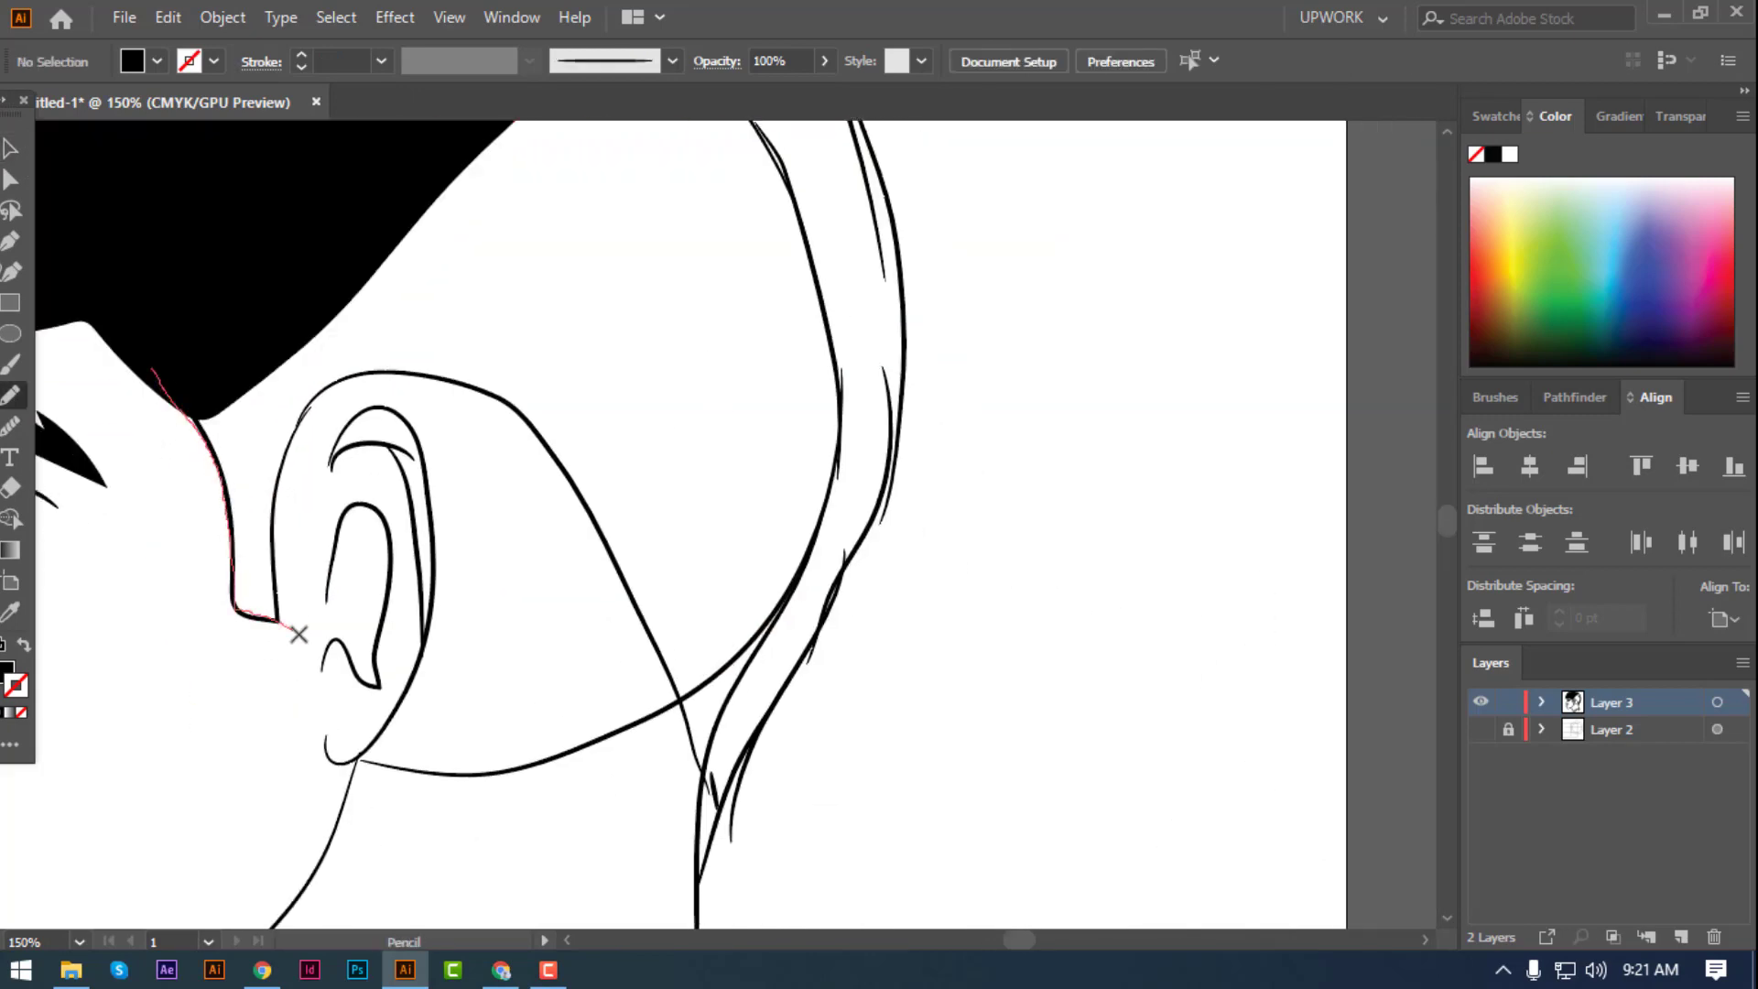
{"action": "left_click_drag", "start_coordinate": [302, 522], "coordinate": [815, 611]}
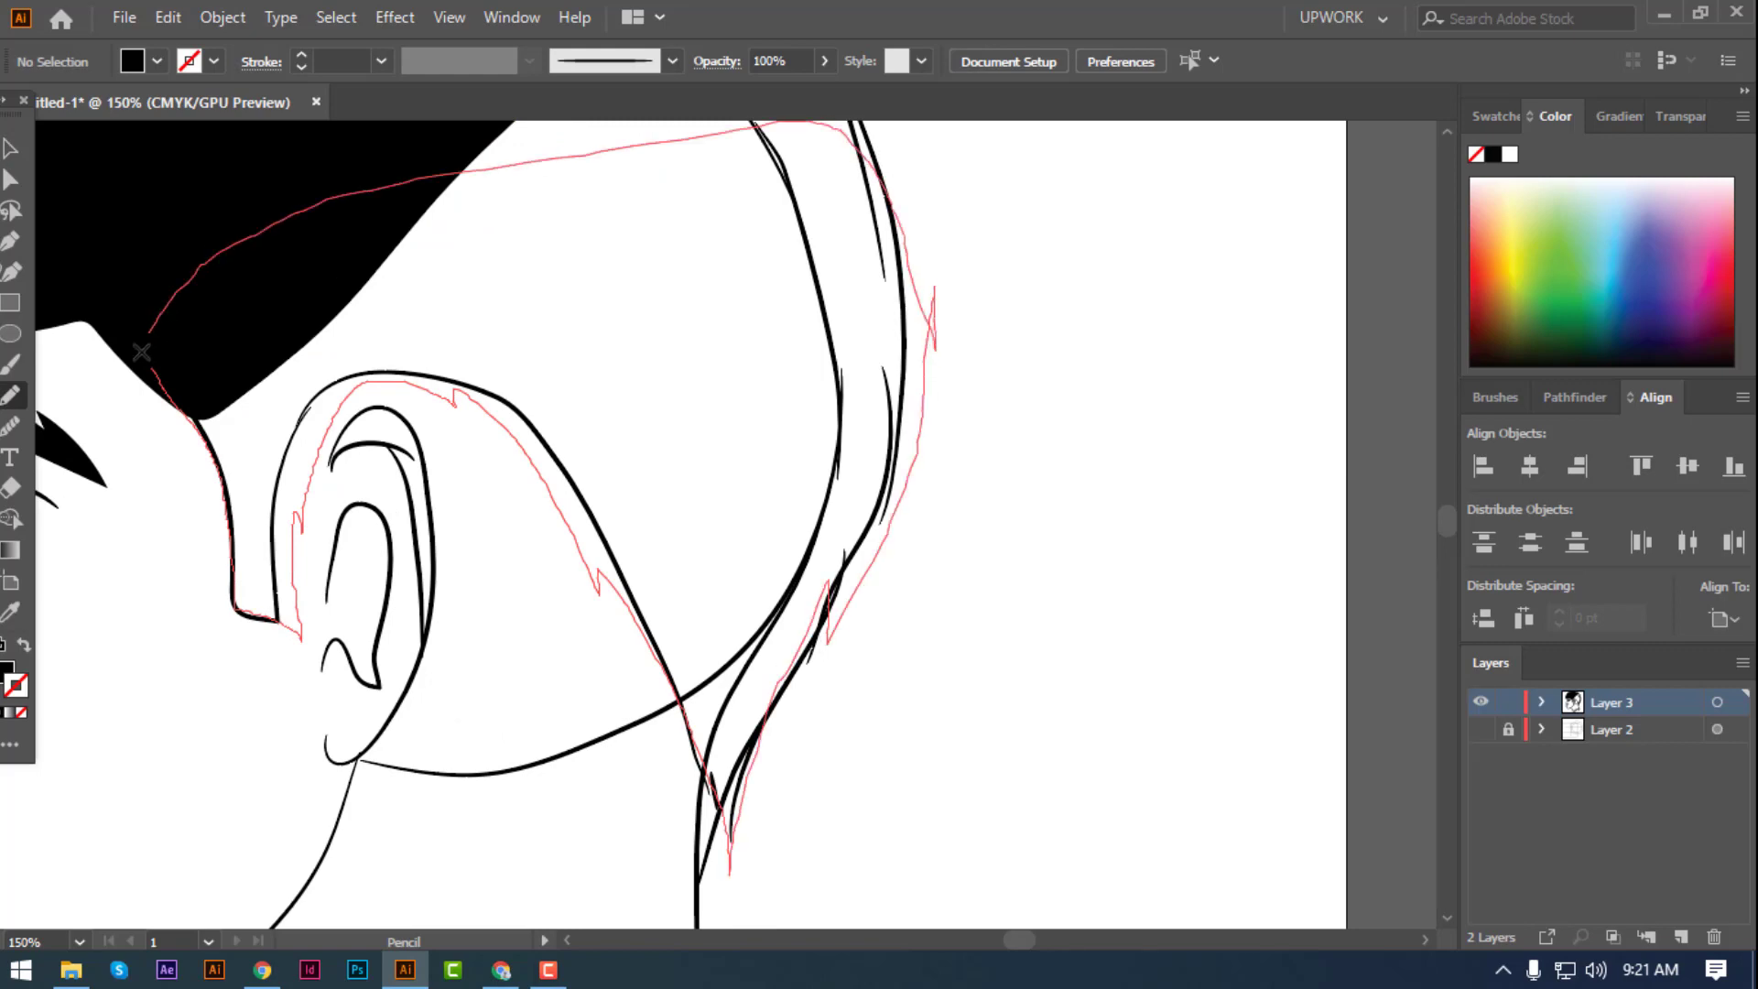
{"action": "left_click_drag", "start_coordinate": [815, 611], "coordinate": [151, 366]}
{"action": "left_click", "coordinate": [1492, 156]}
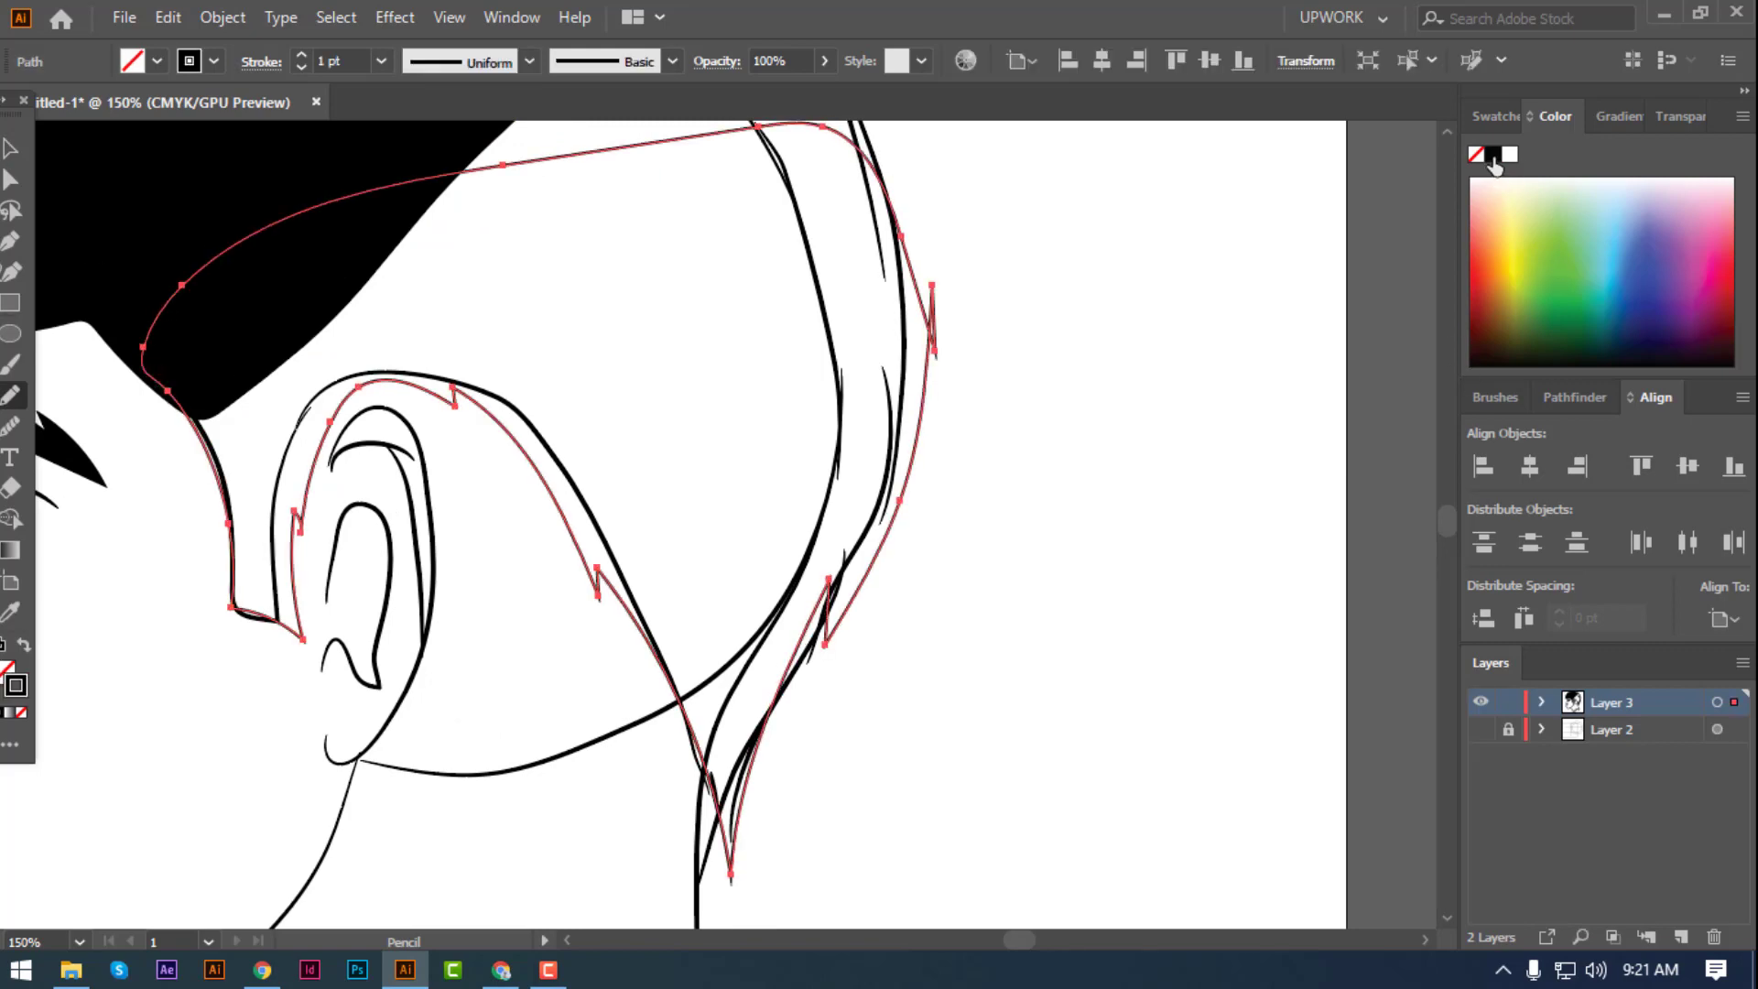
{"action": "key", "text": "shift+x"}
- Pencil a closed black-filled shape along the top of the hair to fill the crown gap
{"action": "key", "text": "v"}
{"action": "left_click", "coordinate": [967, 493]}
{"action": "key", "text": "ctrl+minus"}
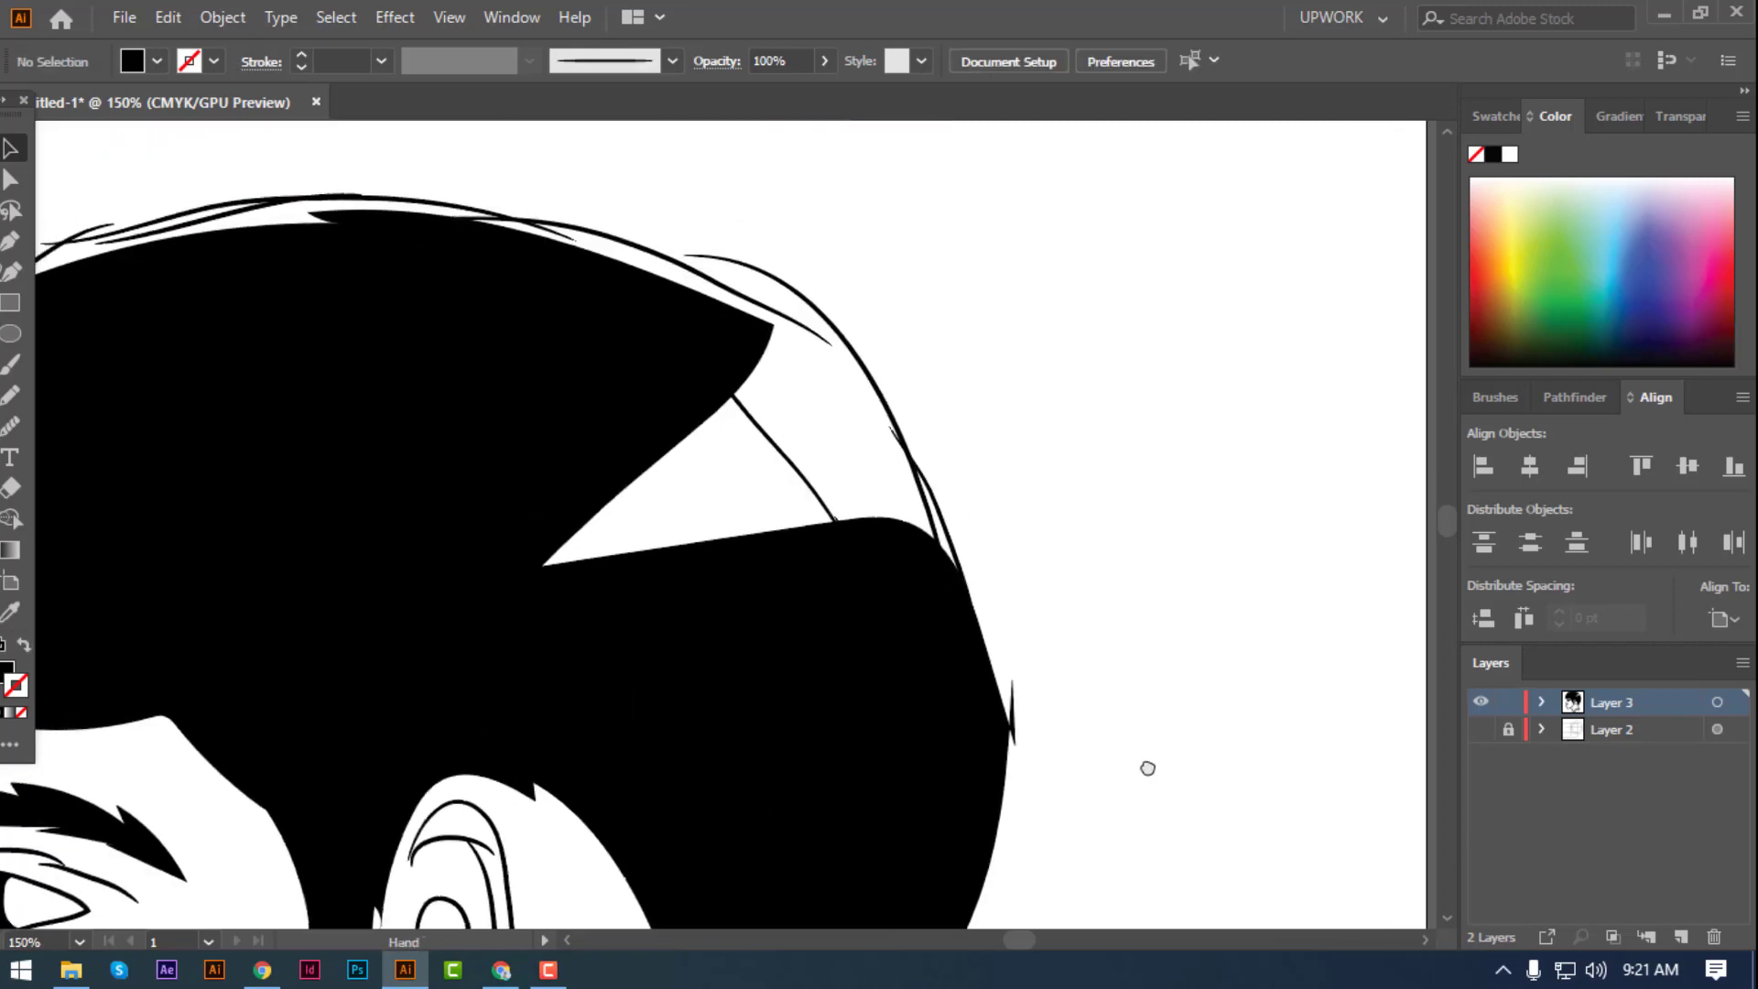
{"action": "key", "text": "n"}
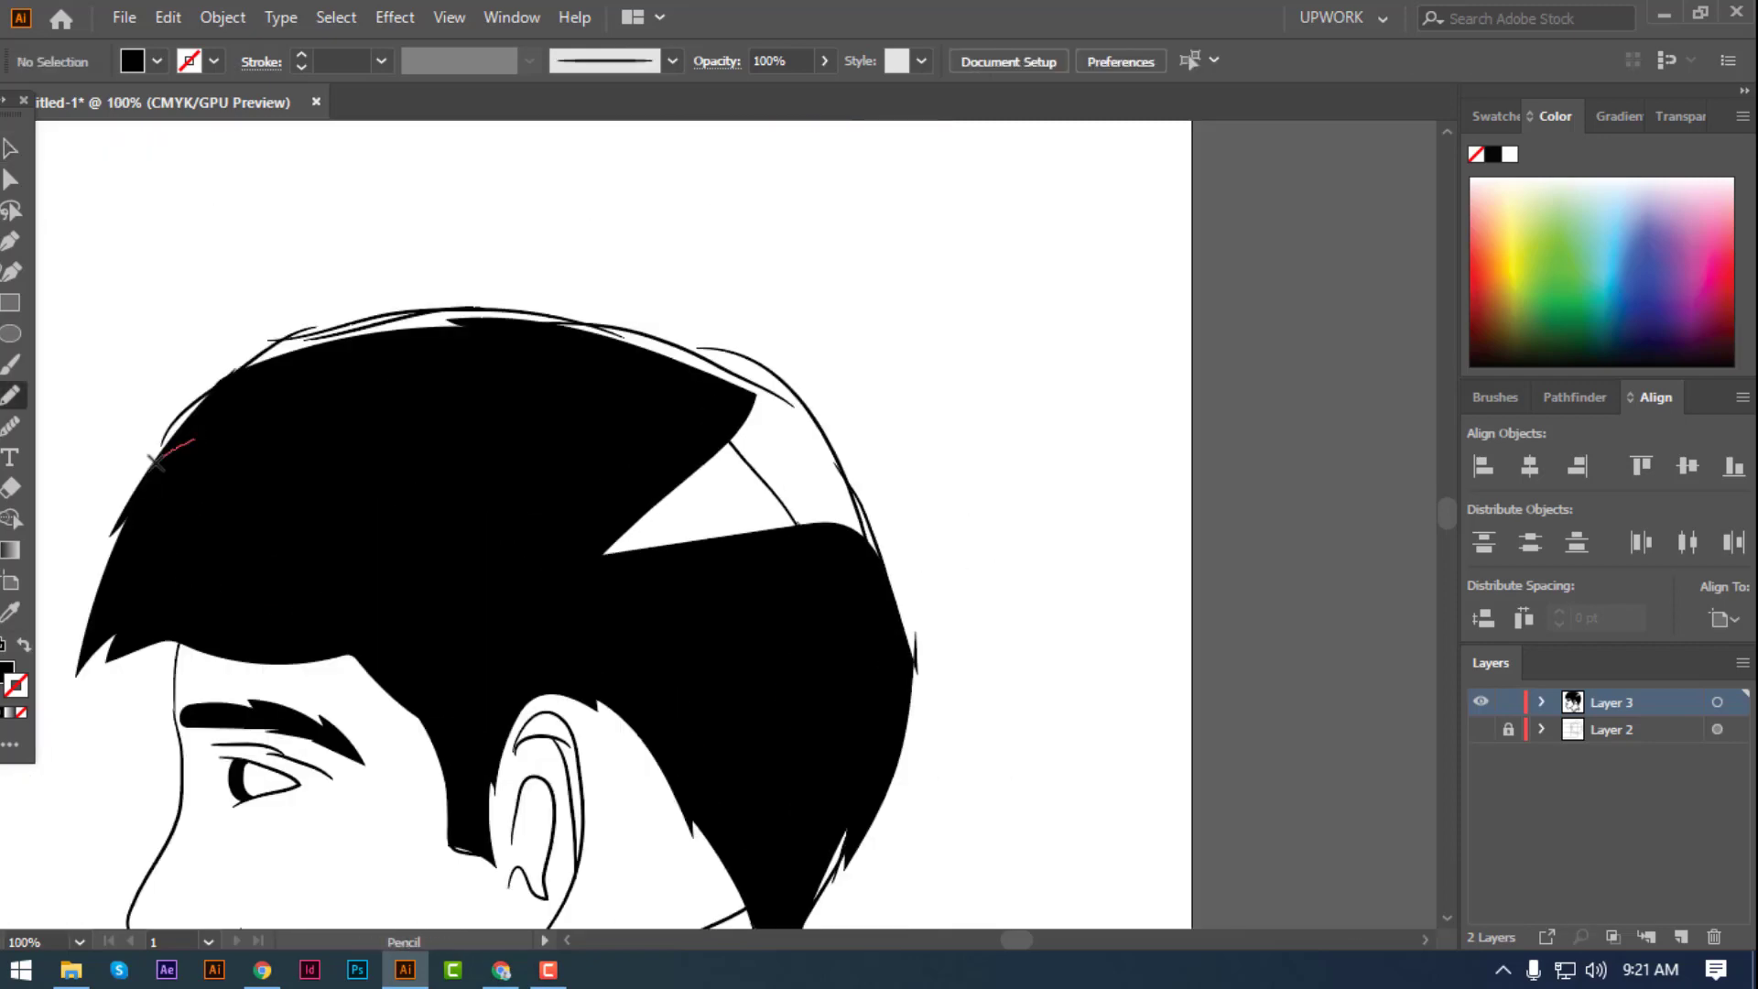
{"action": "left_click_drag", "start_coordinate": [205, 376], "coordinate": [922, 612]}
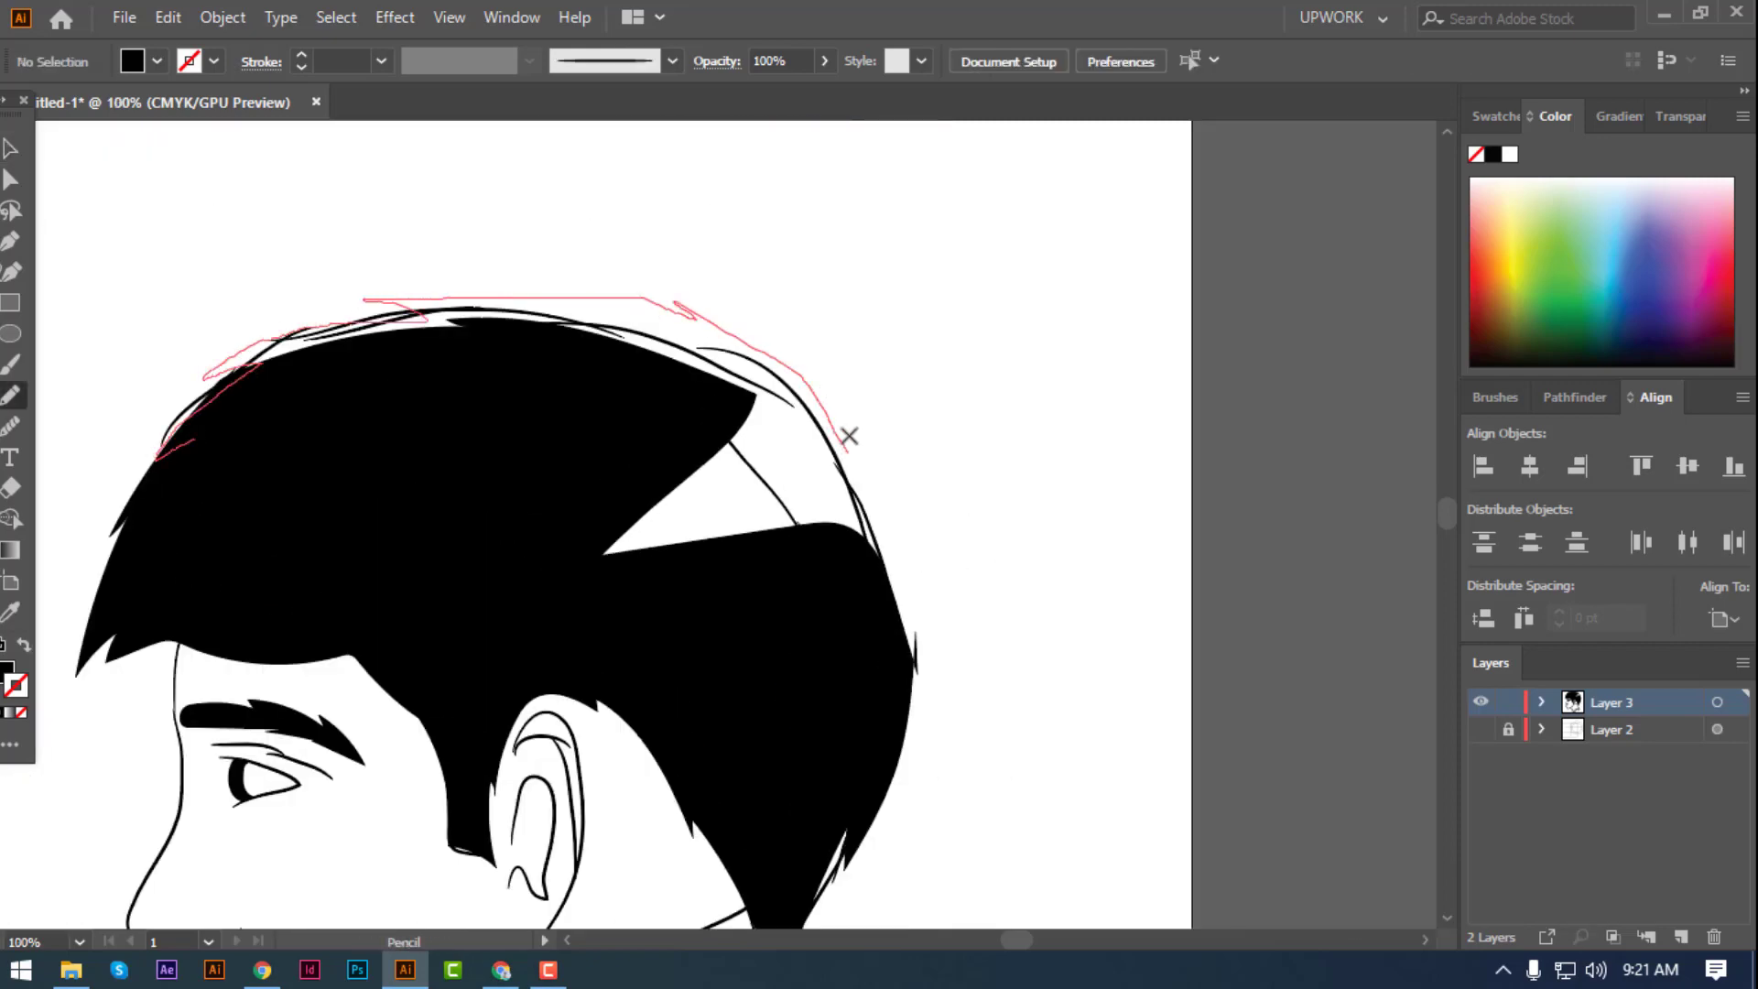
{"action": "left_click_drag", "start_coordinate": [922, 611], "coordinate": [190, 462]}
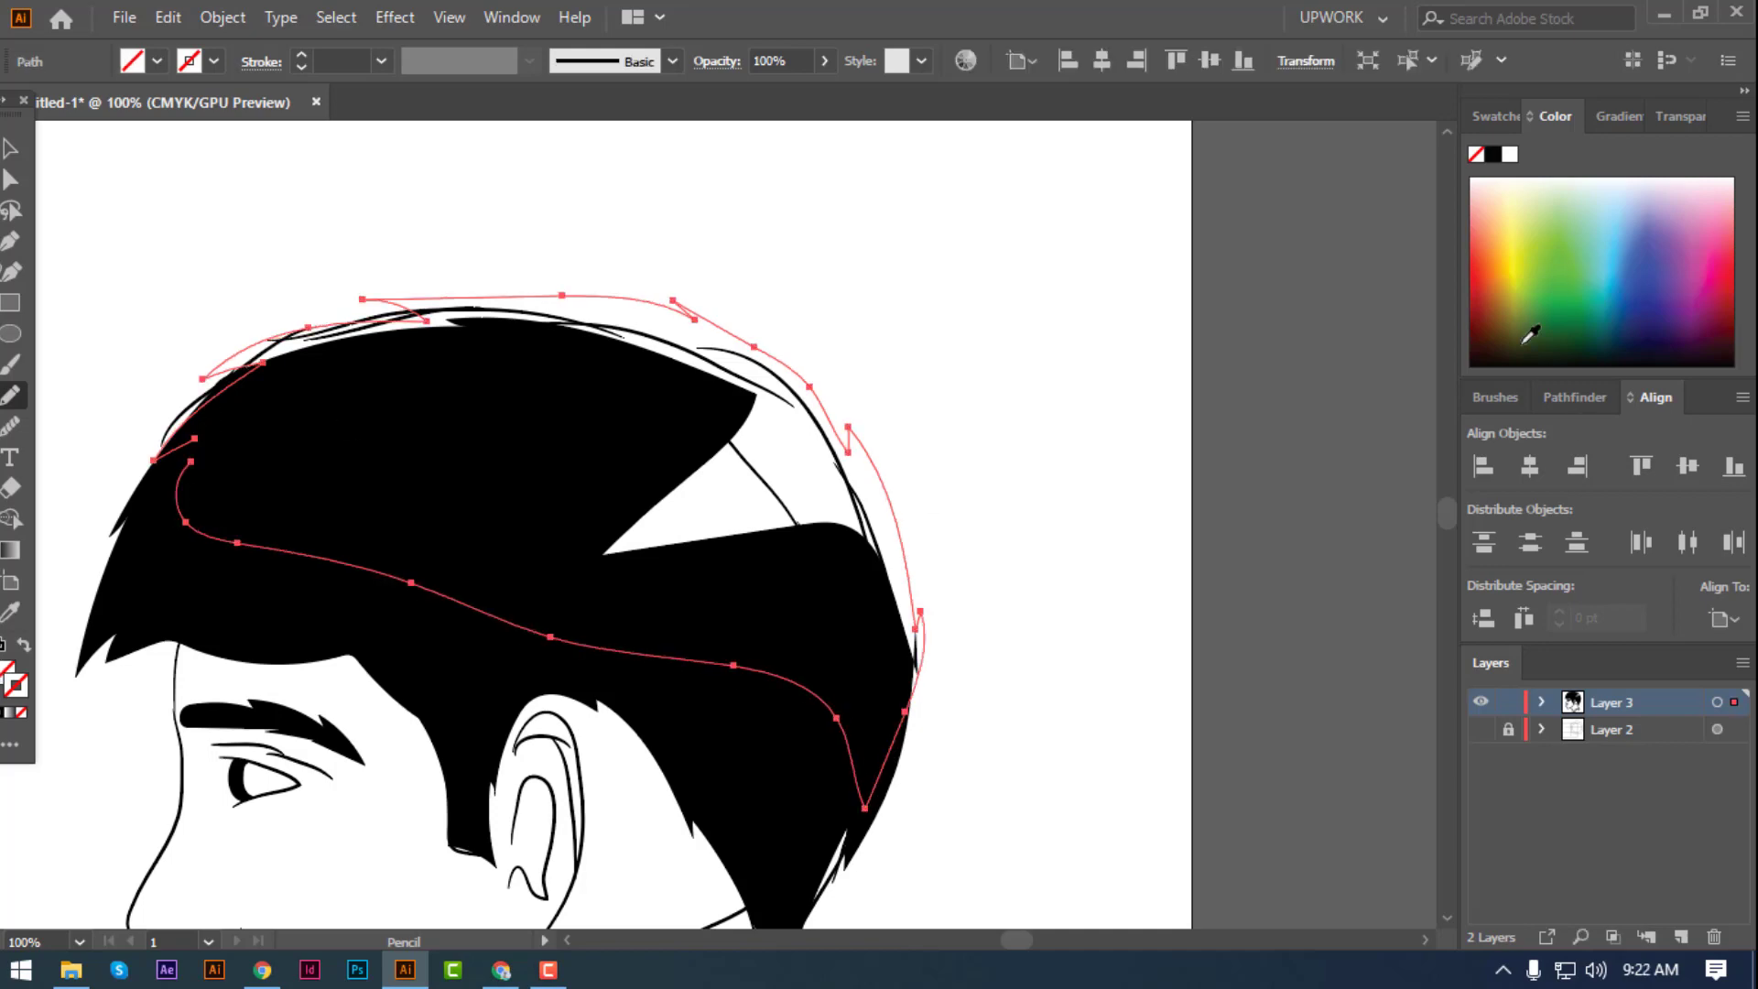
{"action": "left_click", "coordinate": [1496, 155]}
{"action": "key", "text": "shift+x"}
{"action": "key", "text": "v"}
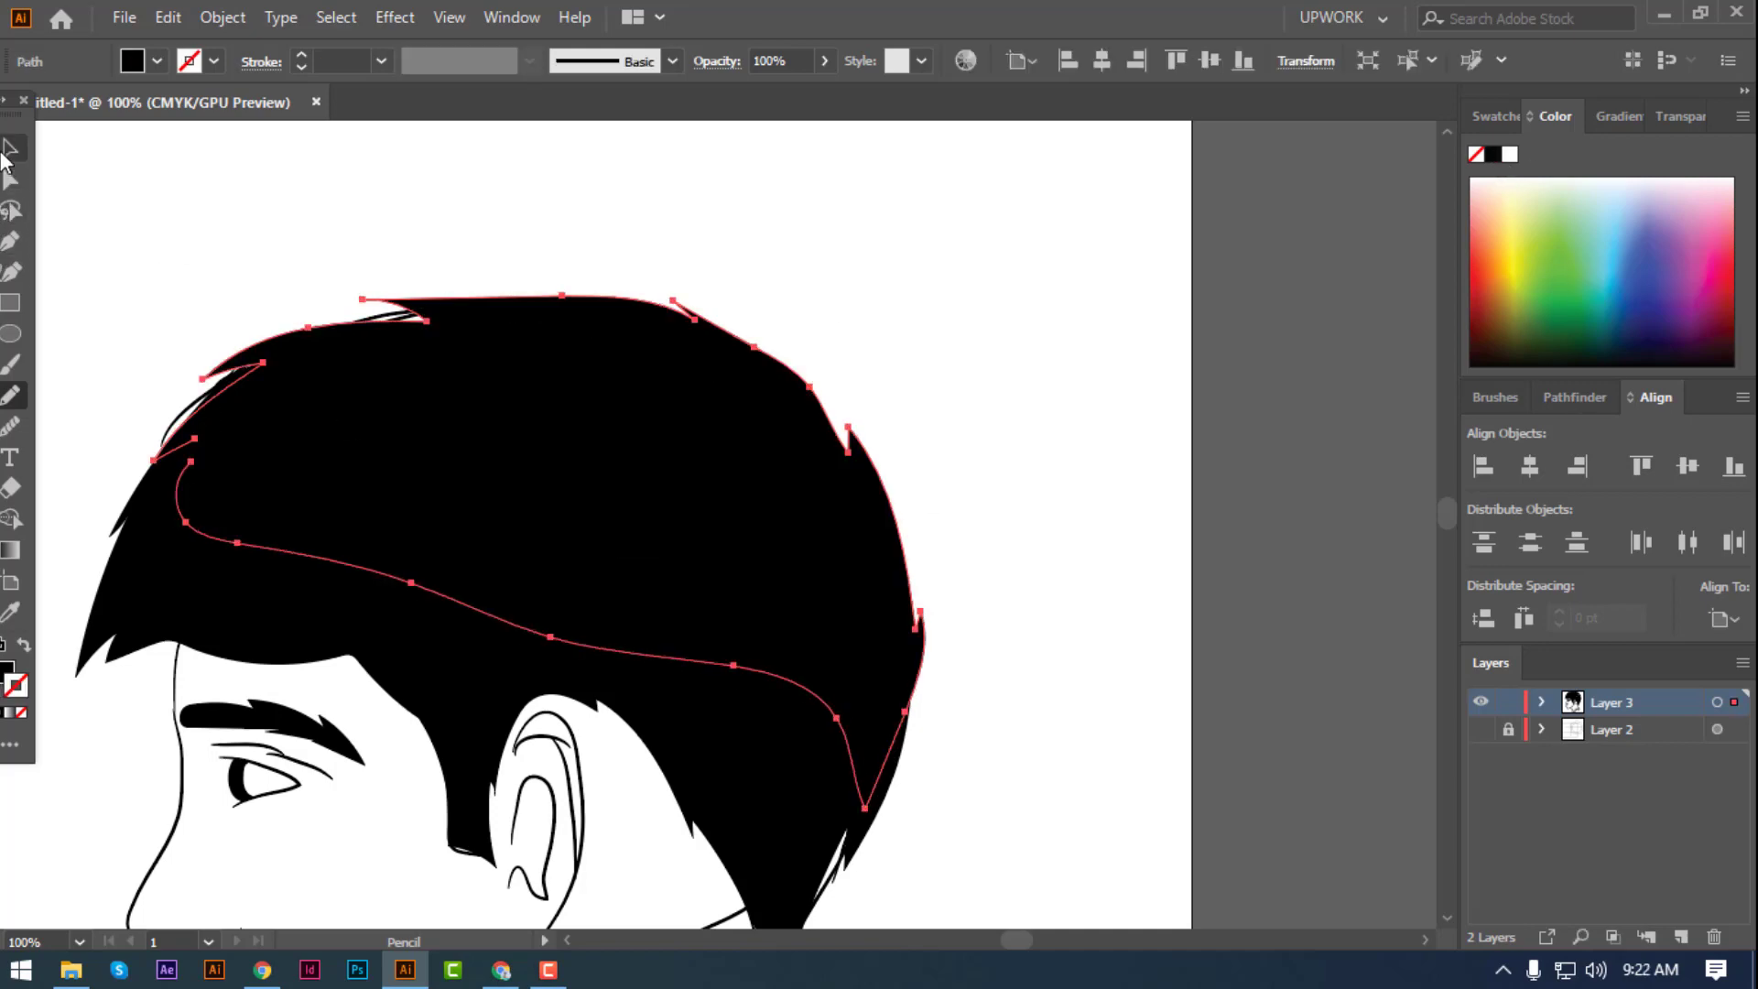
{"action": "key", "text": "ctrl+shift+a"}
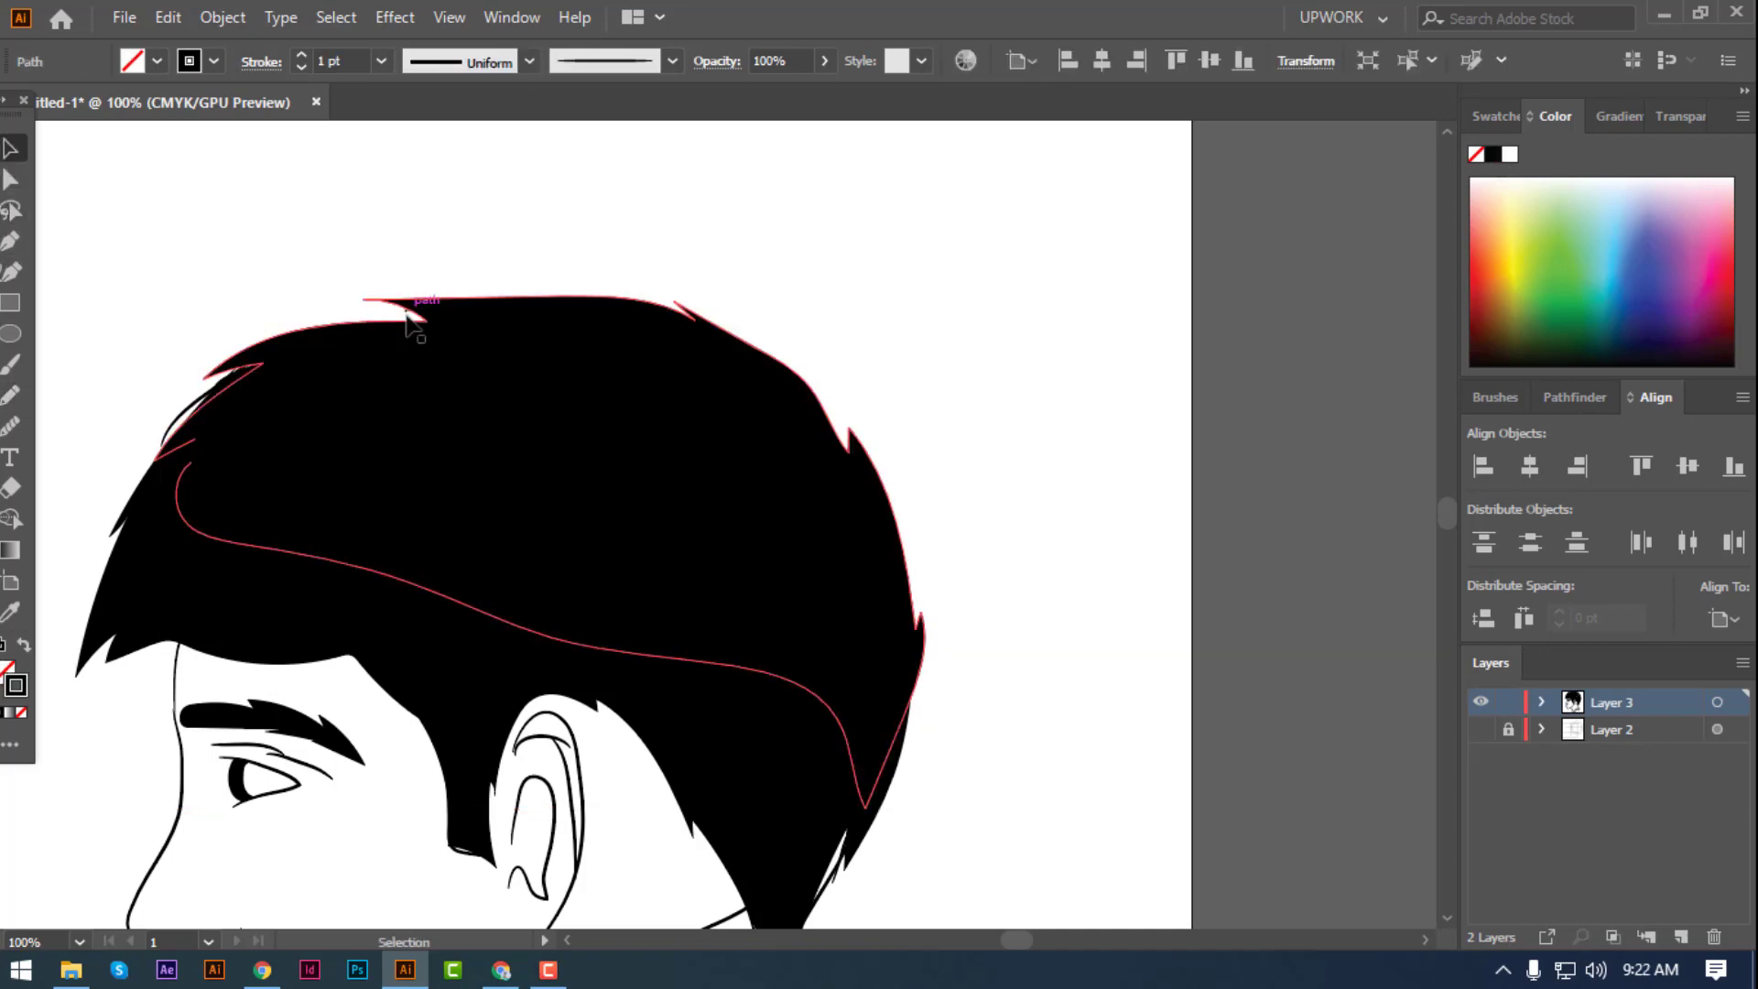
- Draw a pointed black-filled hair tip running down the back of the neck
{"action": "scroll", "coordinate": [843, 841], "scroll_direction": "down", "scroll_amount": 3}
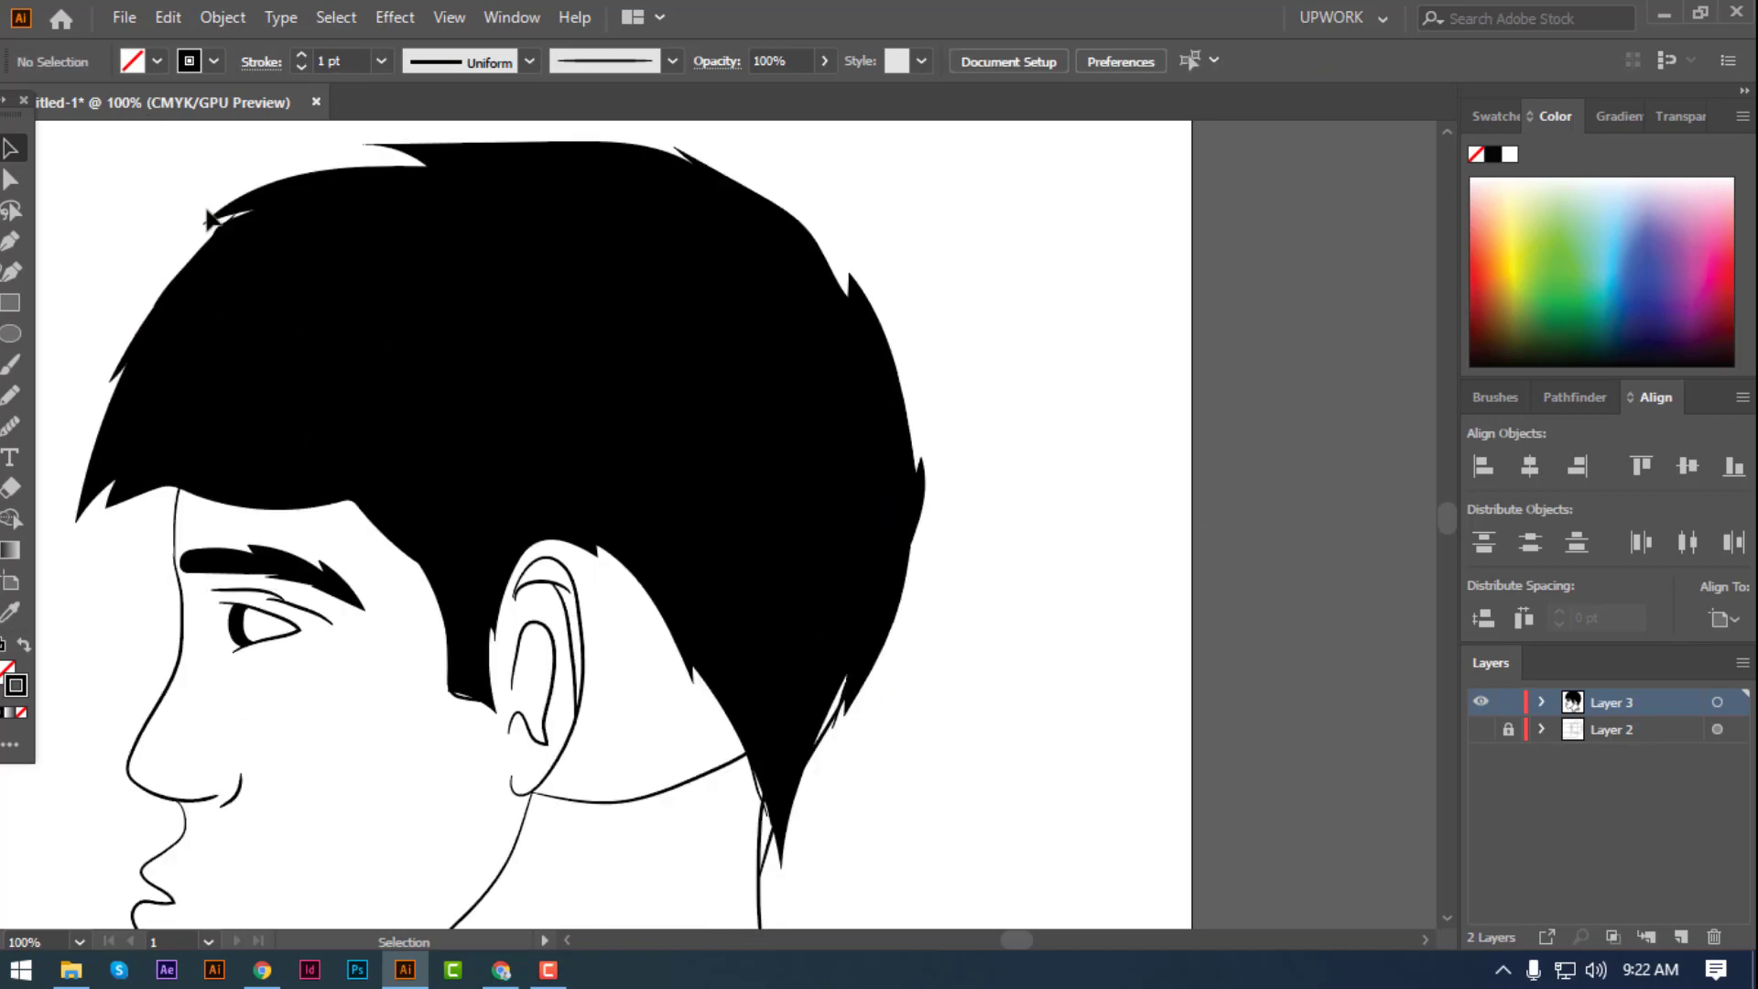
{"action": "left_click", "coordinate": [776, 841]}
{"action": "scroll", "coordinate": [839, 745], "scroll_direction": "down", "scroll_amount": 2}
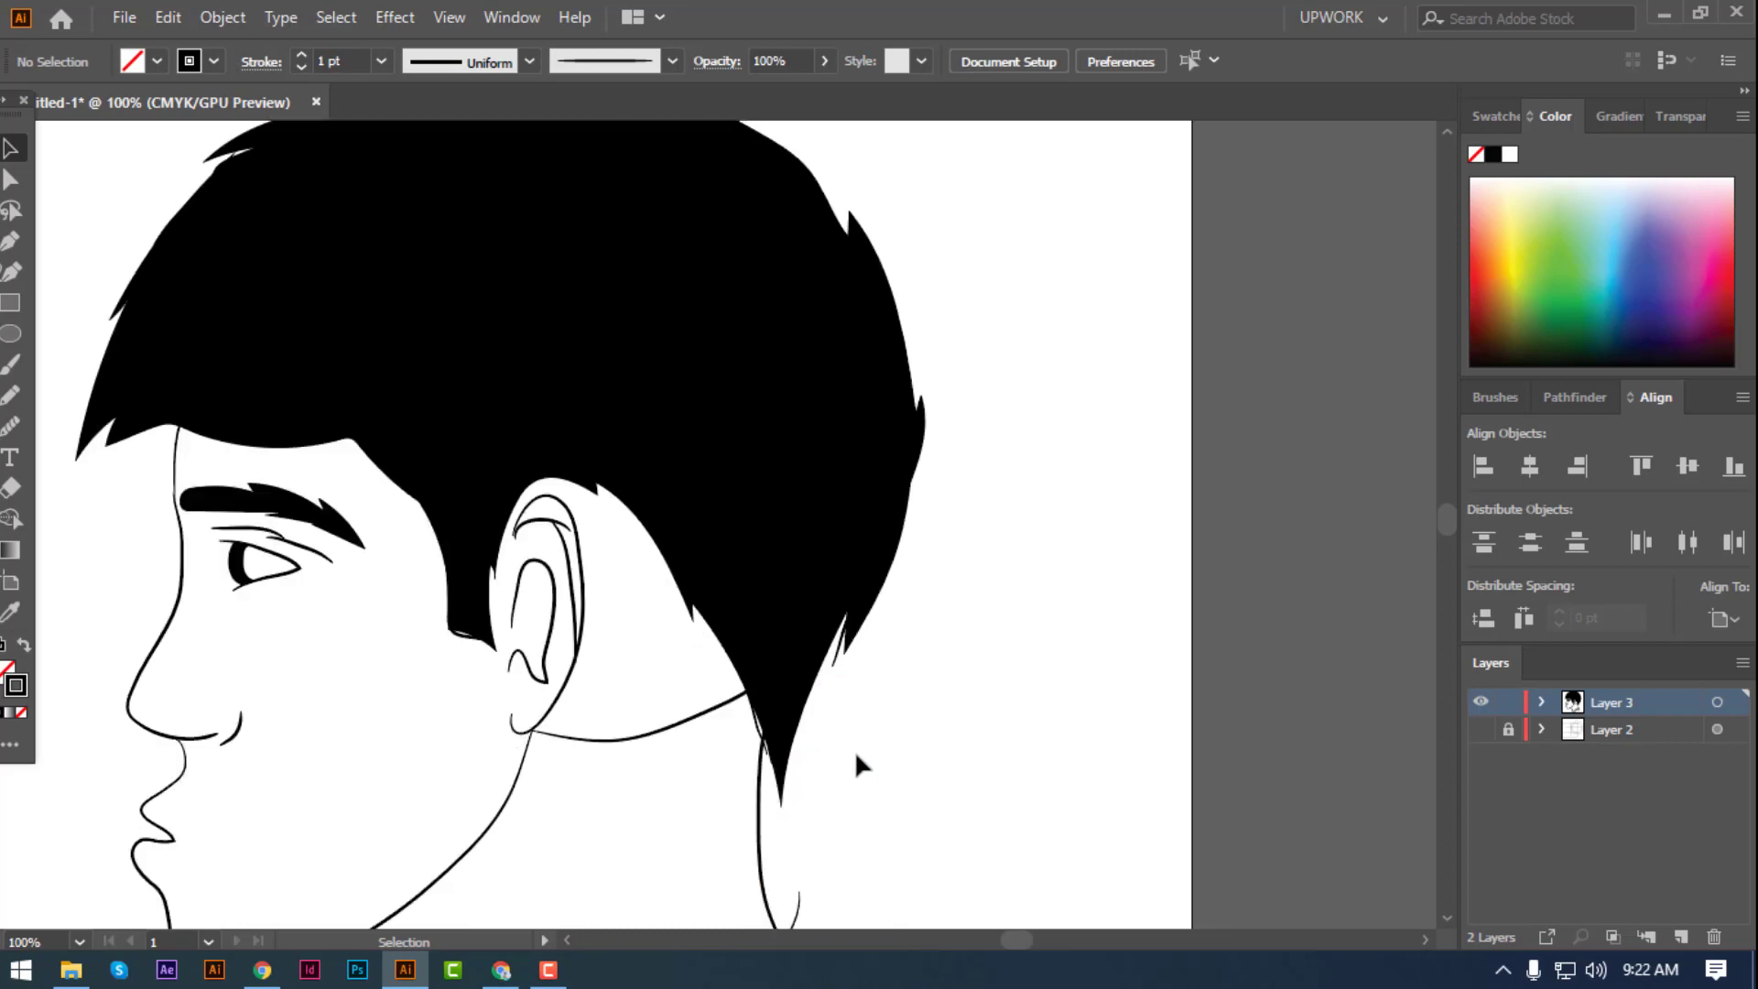
{"action": "left_click", "coordinate": [829, 656]}
{"action": "key", "text": "n"}
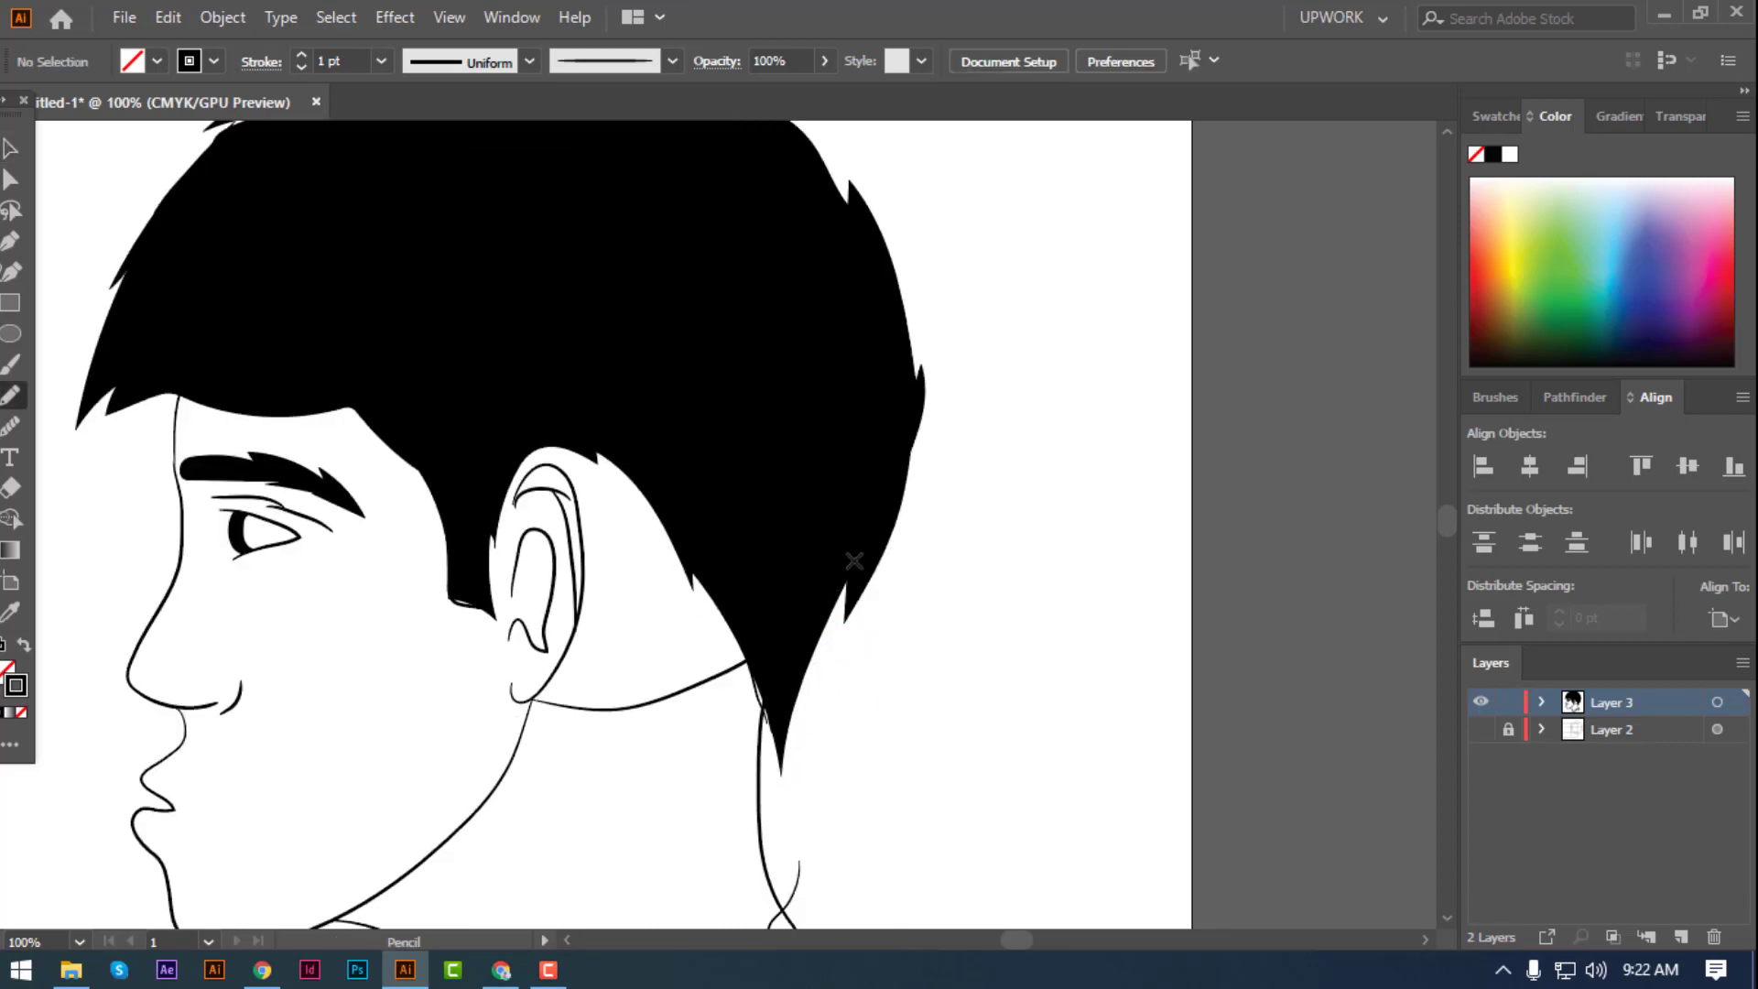
{"action": "left_click_drag", "start_coordinate": [802, 725], "coordinate": [760, 842]}
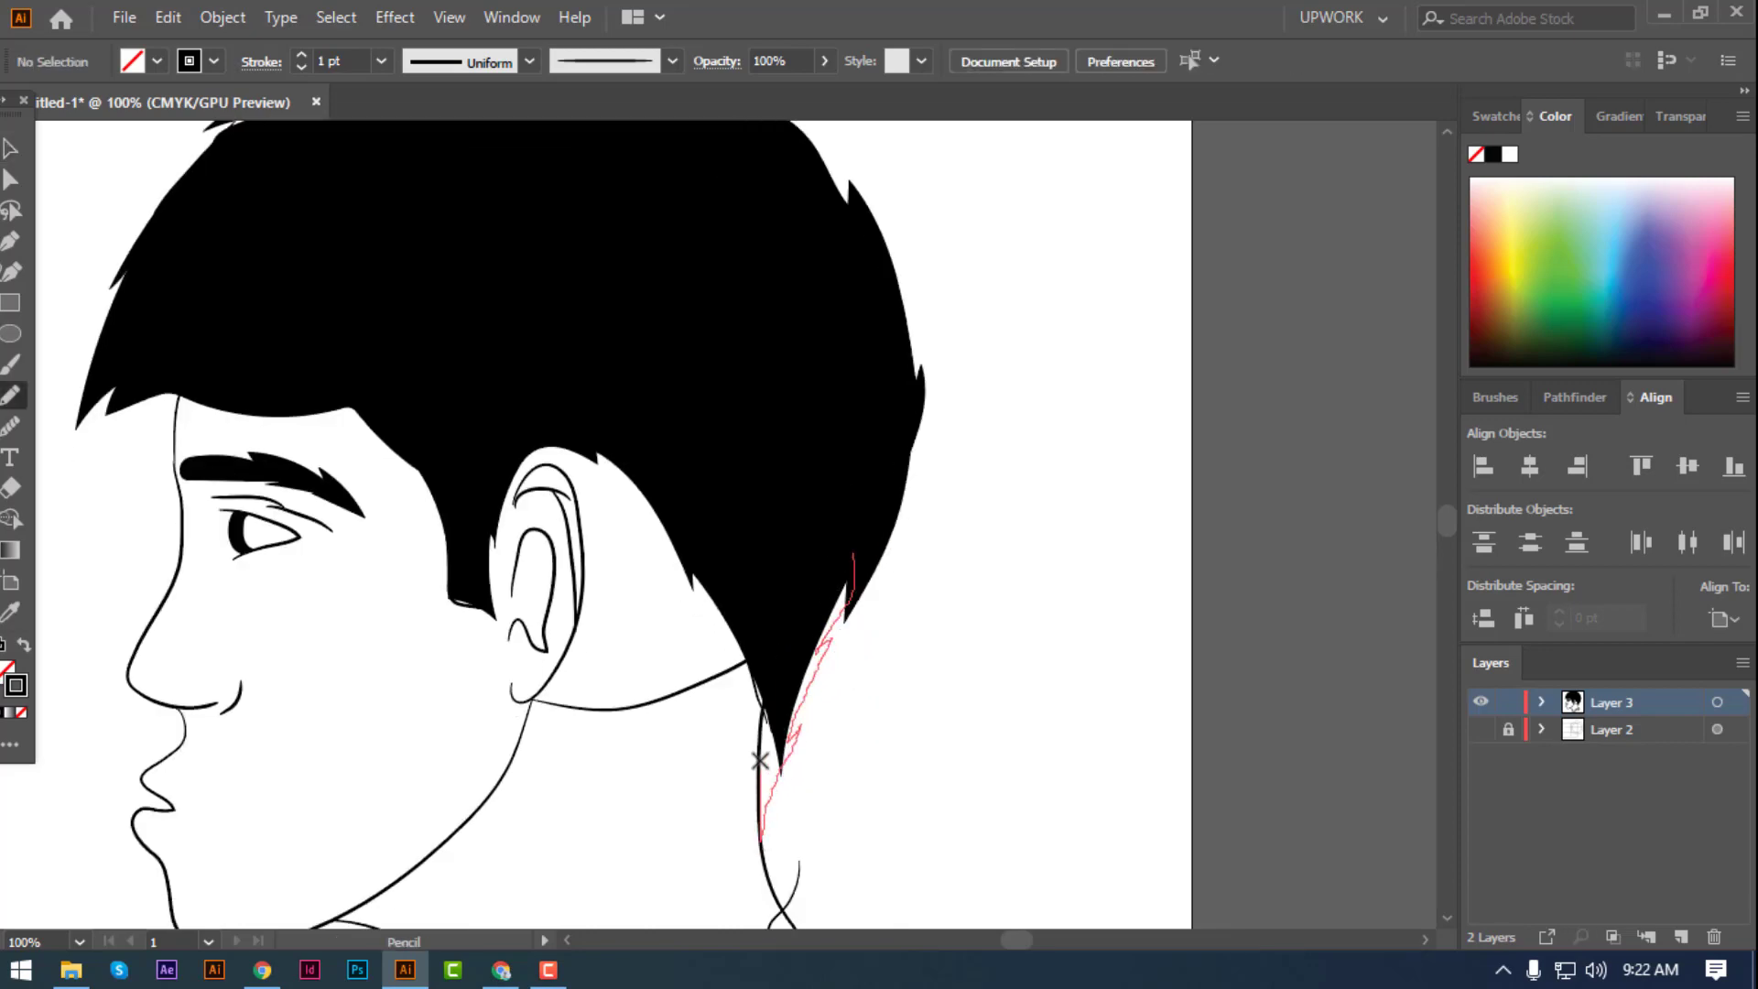
{"action": "left_click_drag", "start_coordinate": [760, 761], "coordinate": [825, 522]}
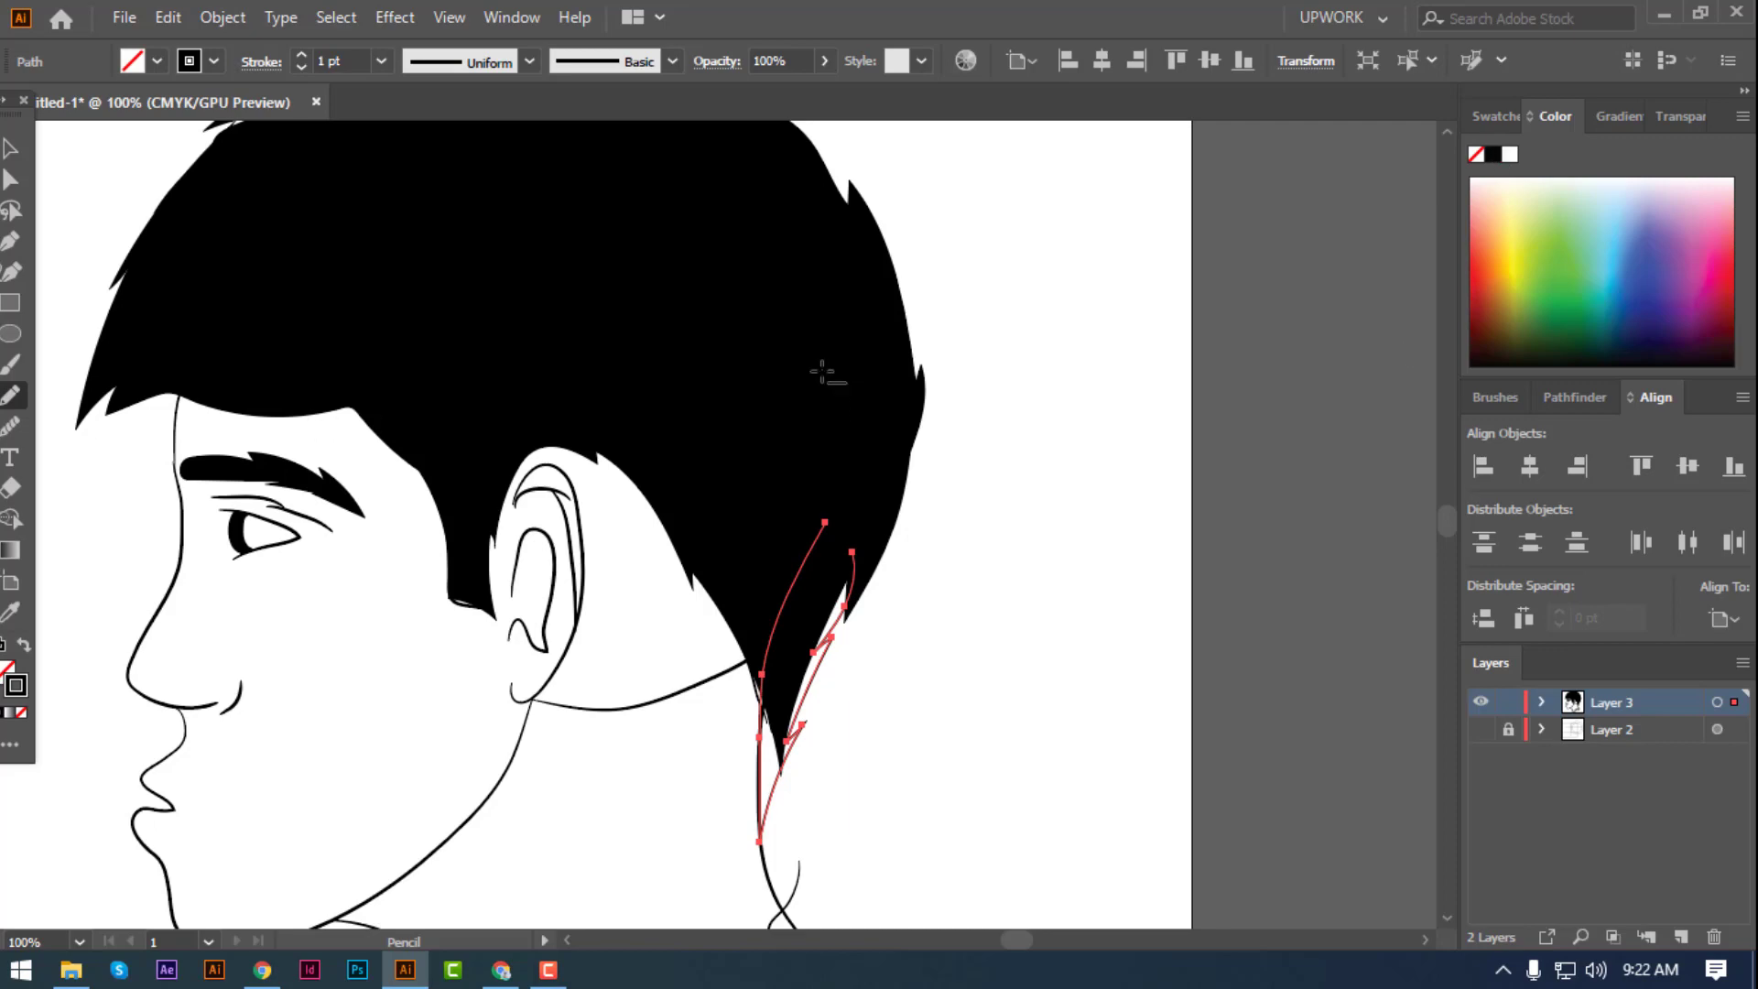
{"action": "key", "text": "shift+x"}
{"action": "key", "text": "v"}
{"action": "left_click", "coordinate": [1217, 374]}
{"action": "key", "text": "ctrl+0"}
{"action": "key", "text": "ctrl+plus"}
{"action": "key", "text": "ctrl+plus"}
{"action": "key", "text": "ctrl+plus"}
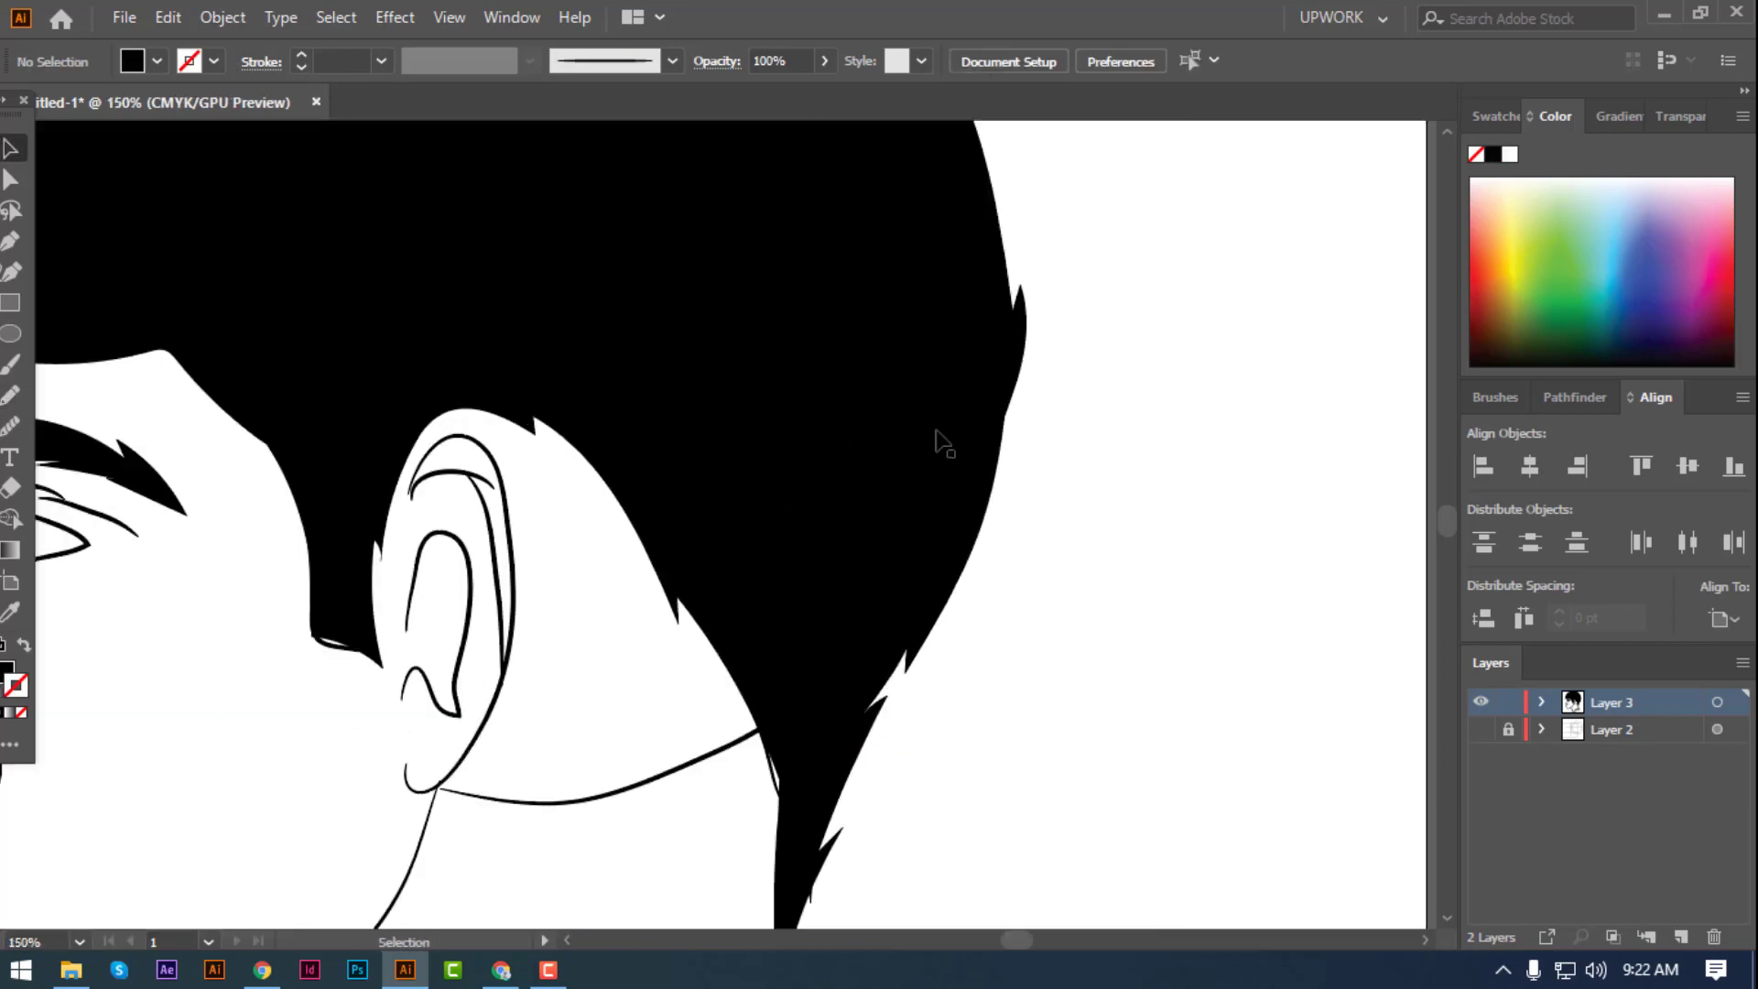
{"action": "left_click", "coordinate": [322, 644]}
- Pencil a black hair shape behind the ear extending down toward the neck
{"action": "key", "text": "a"}
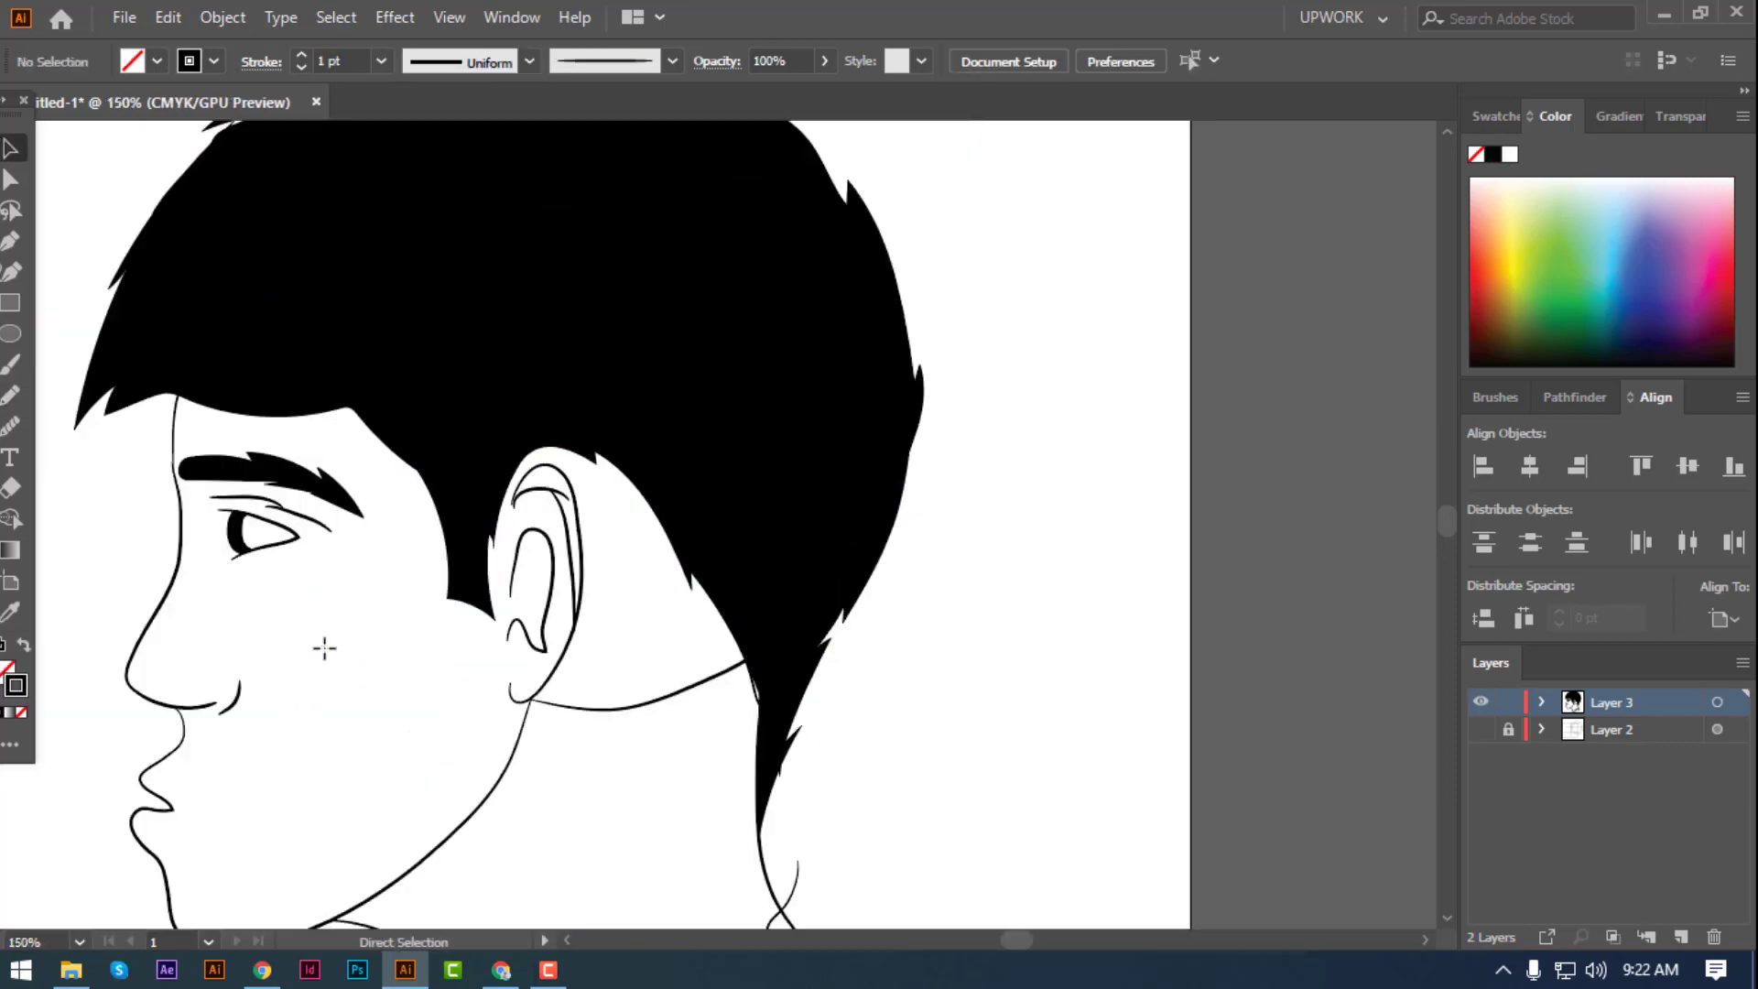
{"action": "key", "text": "ctrl+0"}
{"action": "key", "text": "ctrl+plus"}
{"action": "key", "text": "v"}
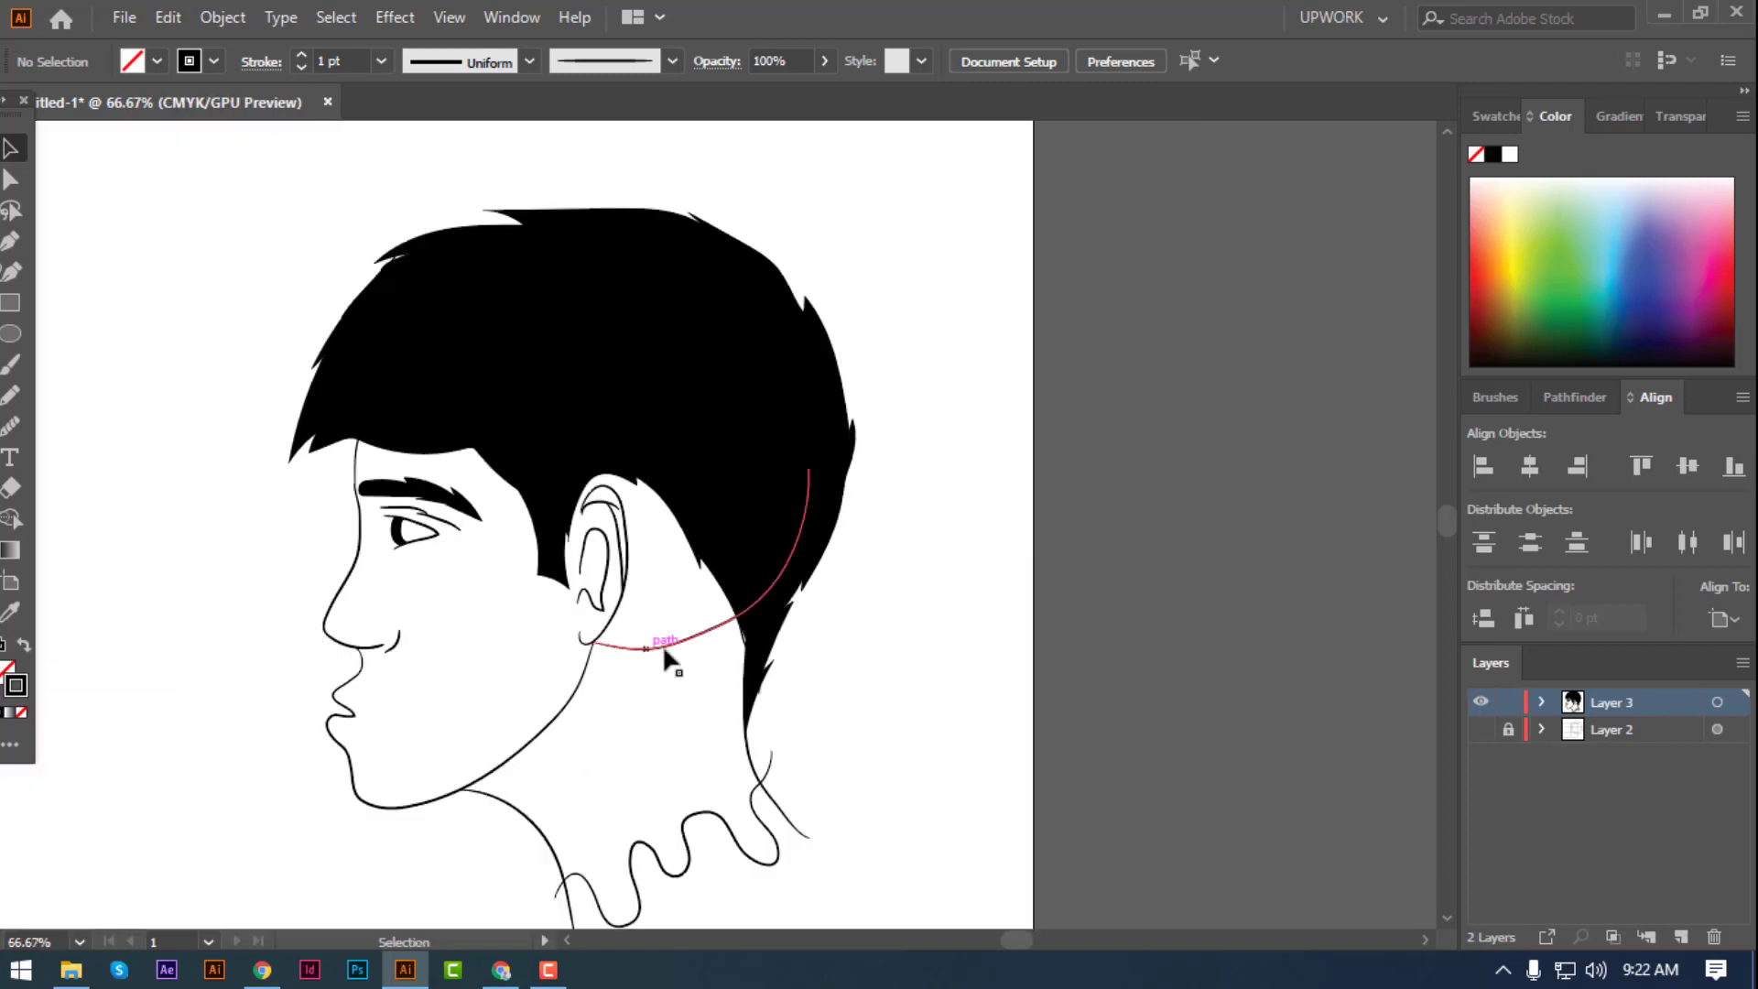
{"action": "key", "text": "ctrl+plus"}
{"action": "scroll", "coordinate": [998, 567], "scroll_direction": "down", "scroll_amount": 2}
{"action": "key", "text": "n"}
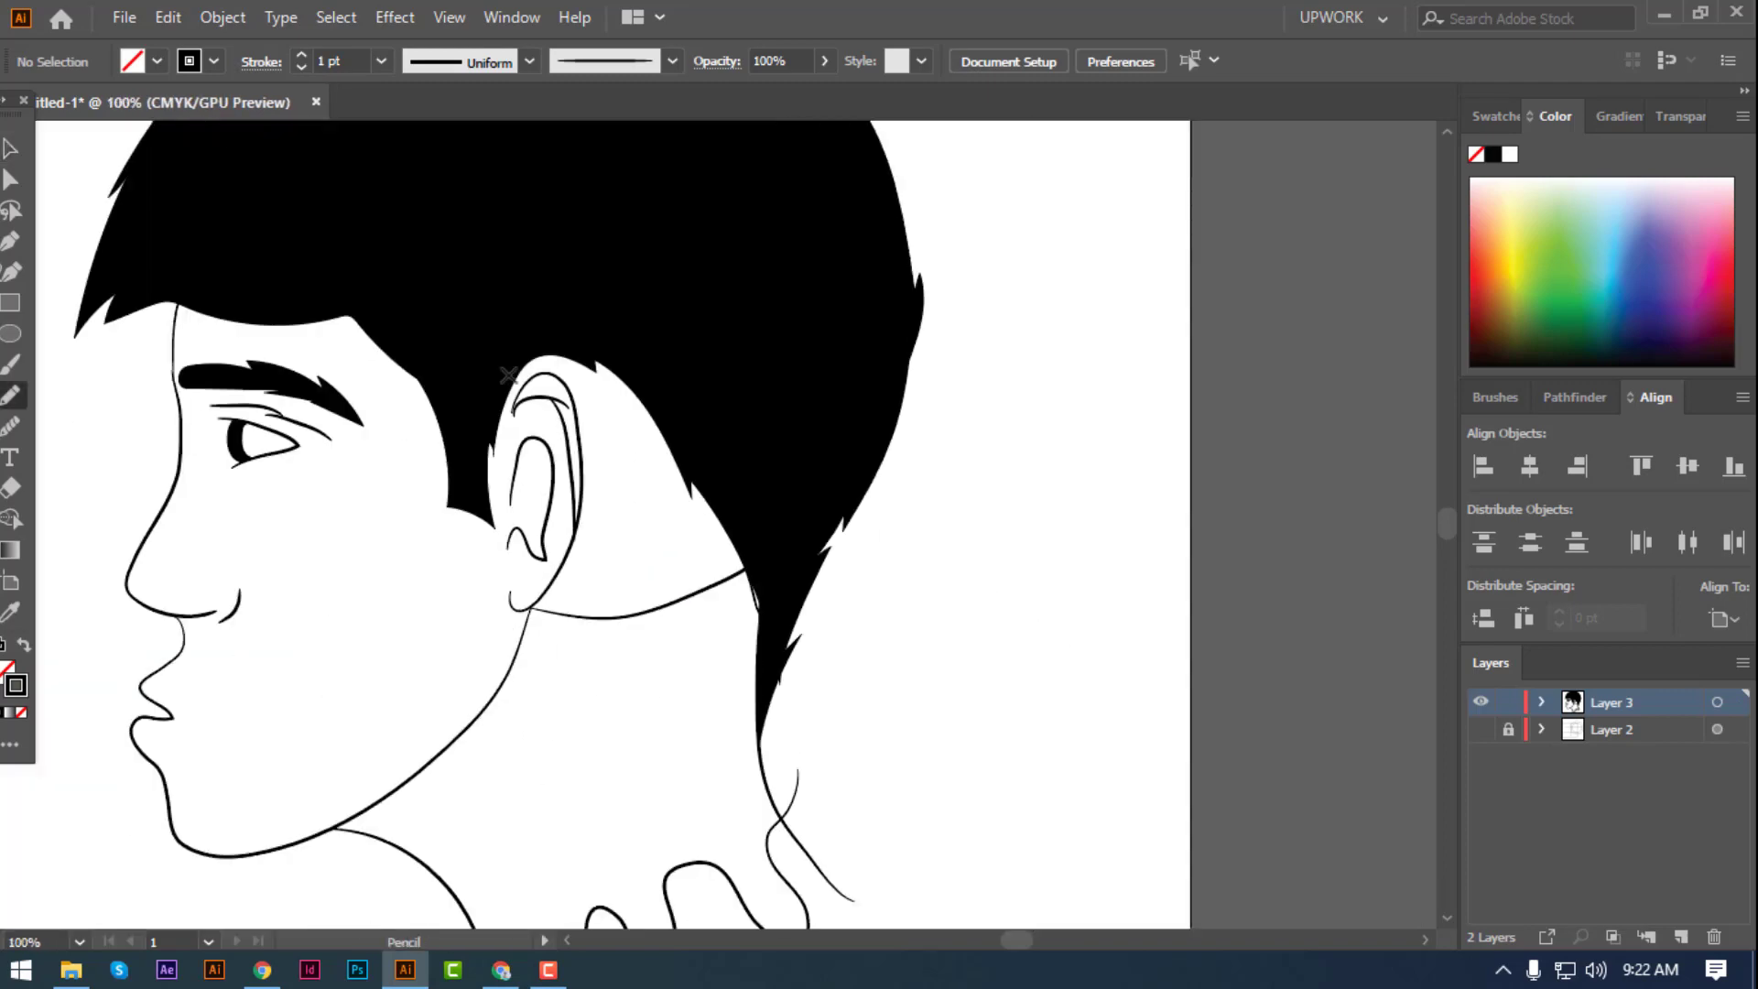
{"action": "mouse_move", "coordinate": [584, 420]}
{"action": "left_mouse_down"}
{"action": "mouse_move", "coordinate": [772, 713]}
{"action": "mouse_move", "coordinate": [772, 372]}
{"action": "mouse_move", "coordinate": [485, 360]}
{"action": "left_mouse_up"}
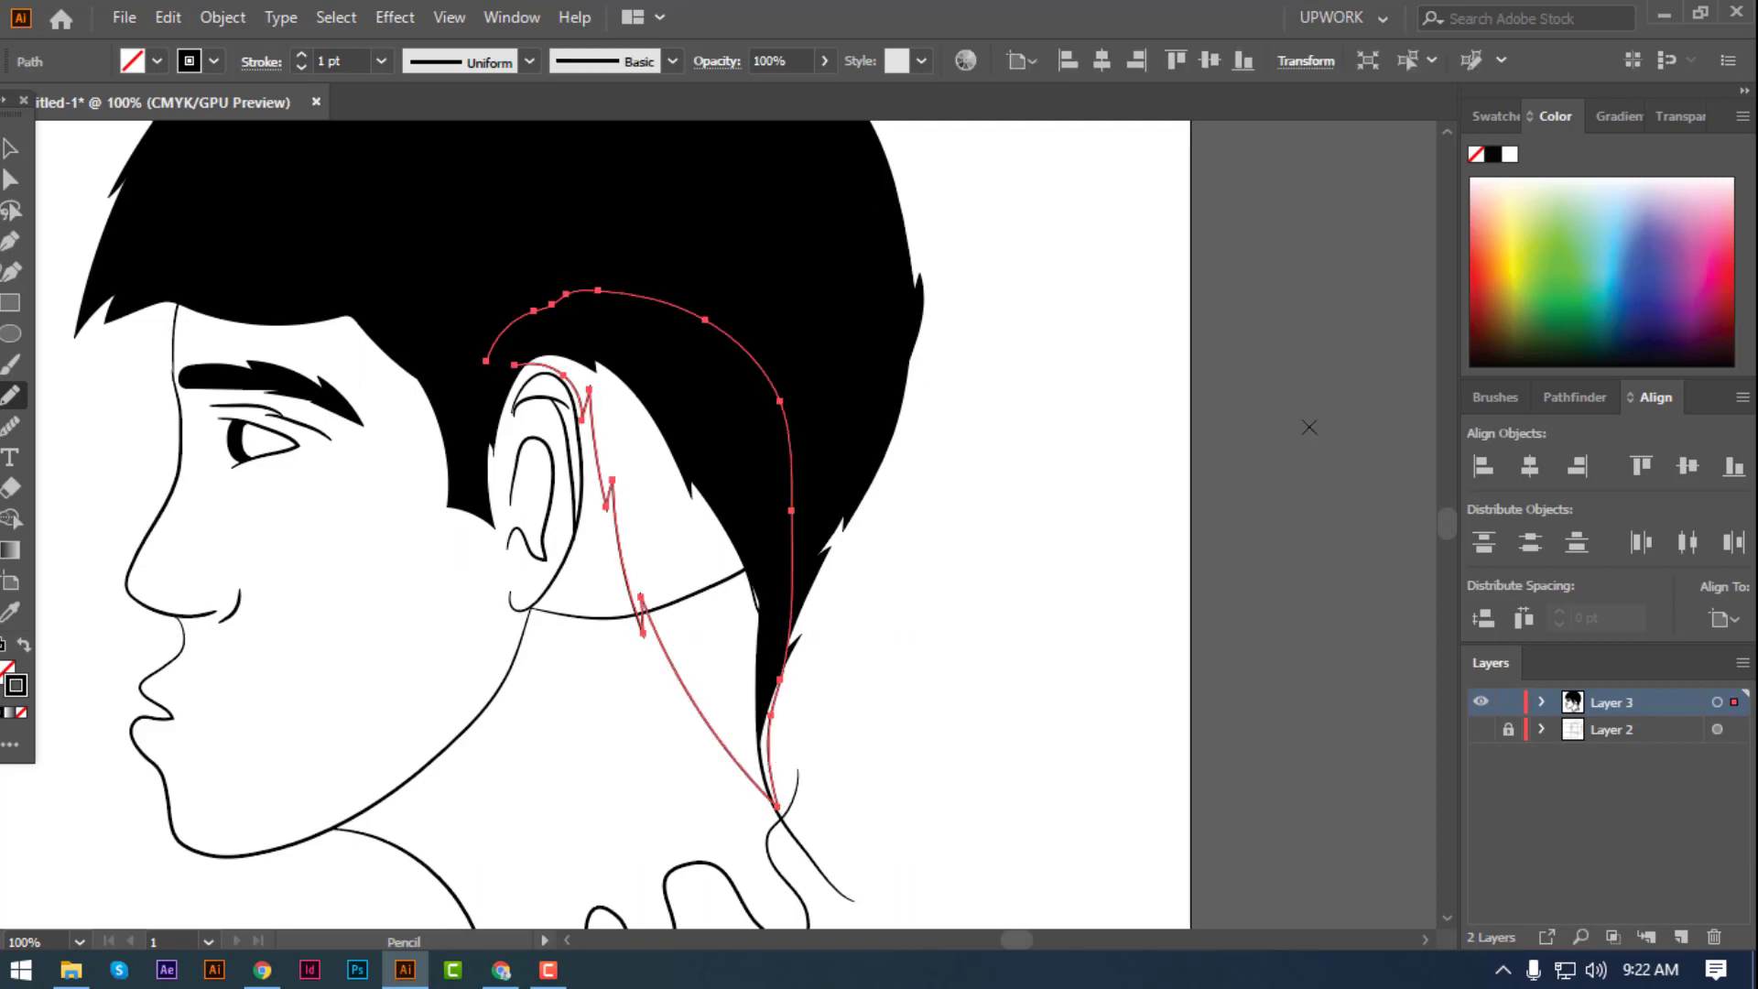
{"action": "left_click", "coordinate": [1492, 154]}
{"action": "key", "text": "v"}
- Check the new hair behind the ear and centre the head in view
{"action": "key", "text": "ctrl+shift+a"}
{"action": "key", "text": "ctrl+minus"}
{"action": "key", "text": "ctrl+minus"}
{"action": "key", "text": "ctrl+minus"}
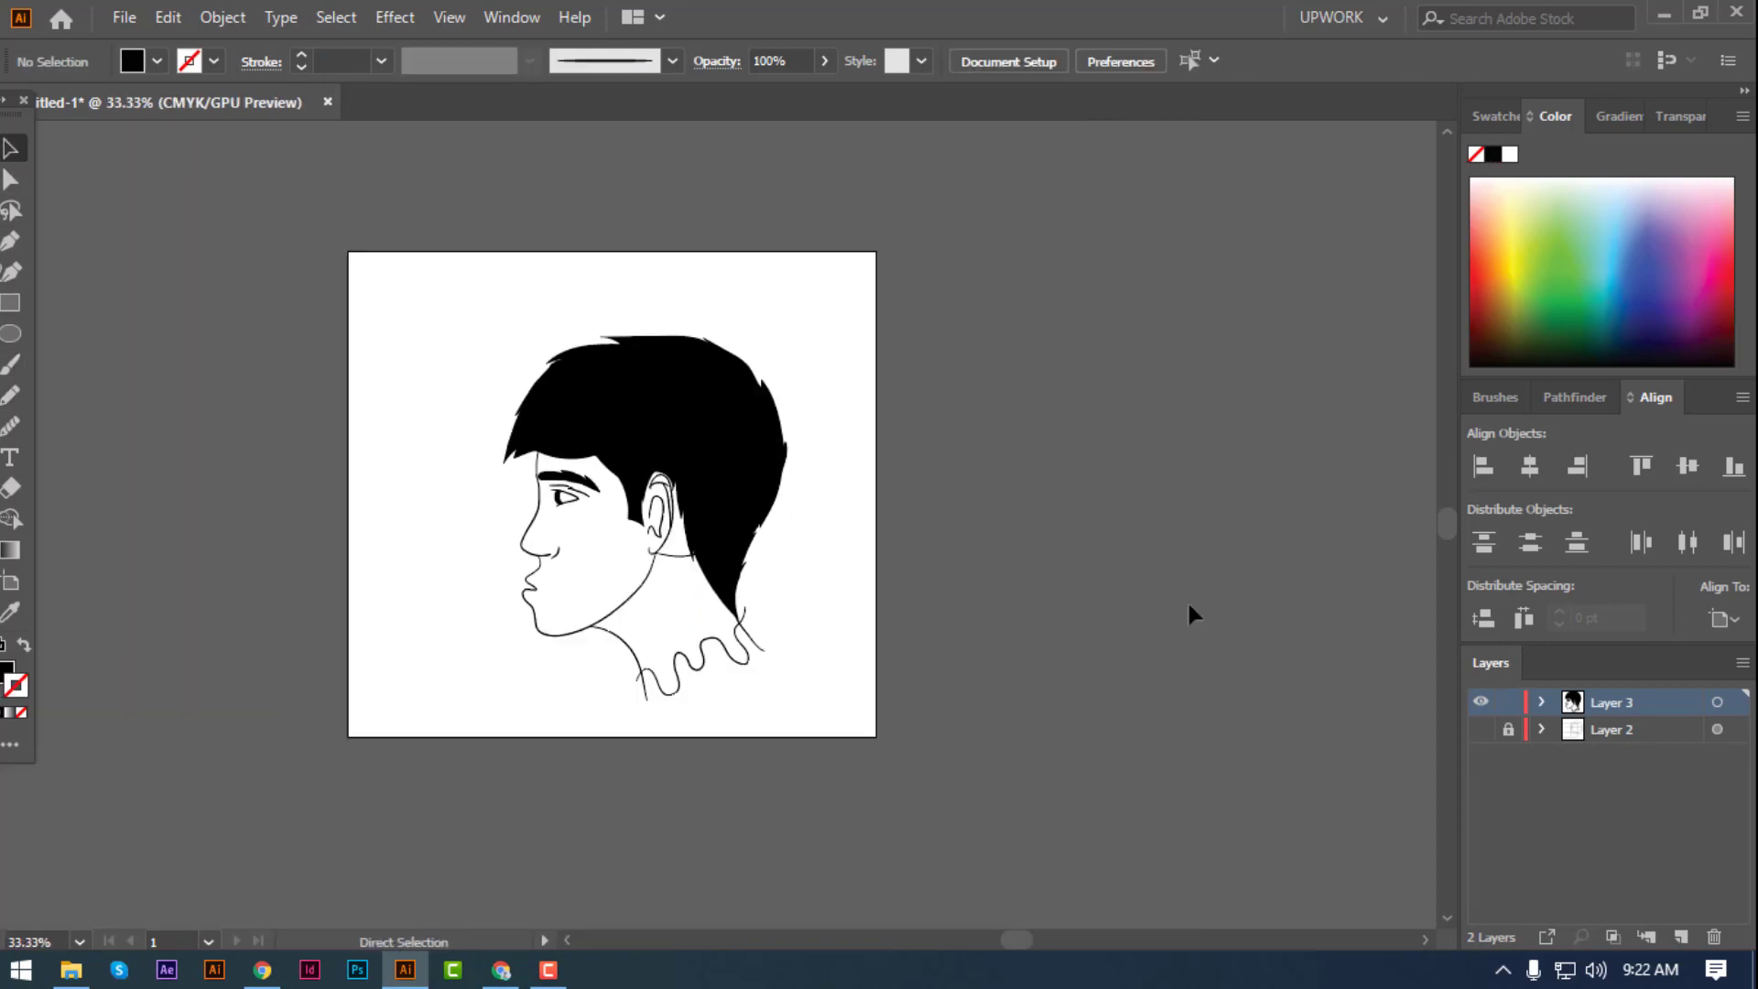
{"action": "key", "text": "ctrl+plus"}
{"action": "left_click", "coordinate": [765, 575]}
{"action": "left_click", "coordinate": [1083, 552]}
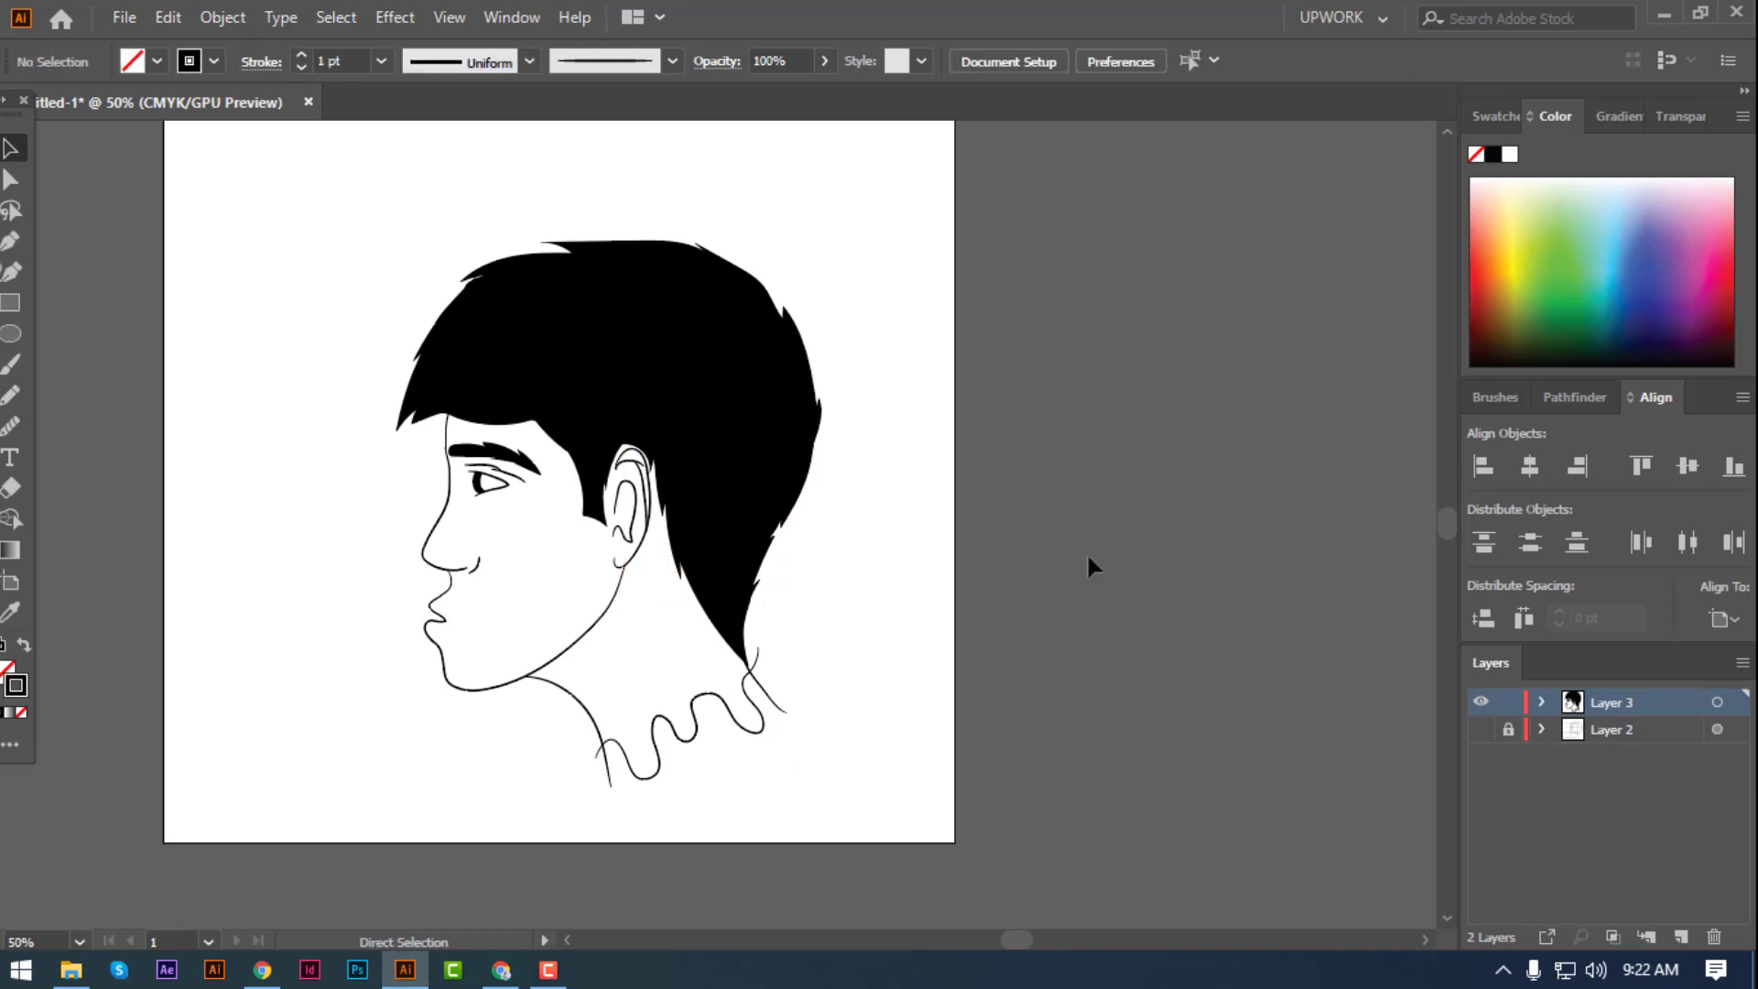
{"action": "key", "text": "ctrl+plus"}
{"action": "mouse_move", "coordinate": [256, 668]}
{"action": "left_mouse_down"}
{"action": "mouse_move", "coordinate": [472, 686]}
{"action": "mouse_move", "coordinate": [412, 732]}
{"action": "left_mouse_up"}
- Try brushing a new lip and jaw line below the nose, then undo it
{"action": "key", "text": "ctrl+plus"}
{"action": "key", "text": "ctrl+plus"}
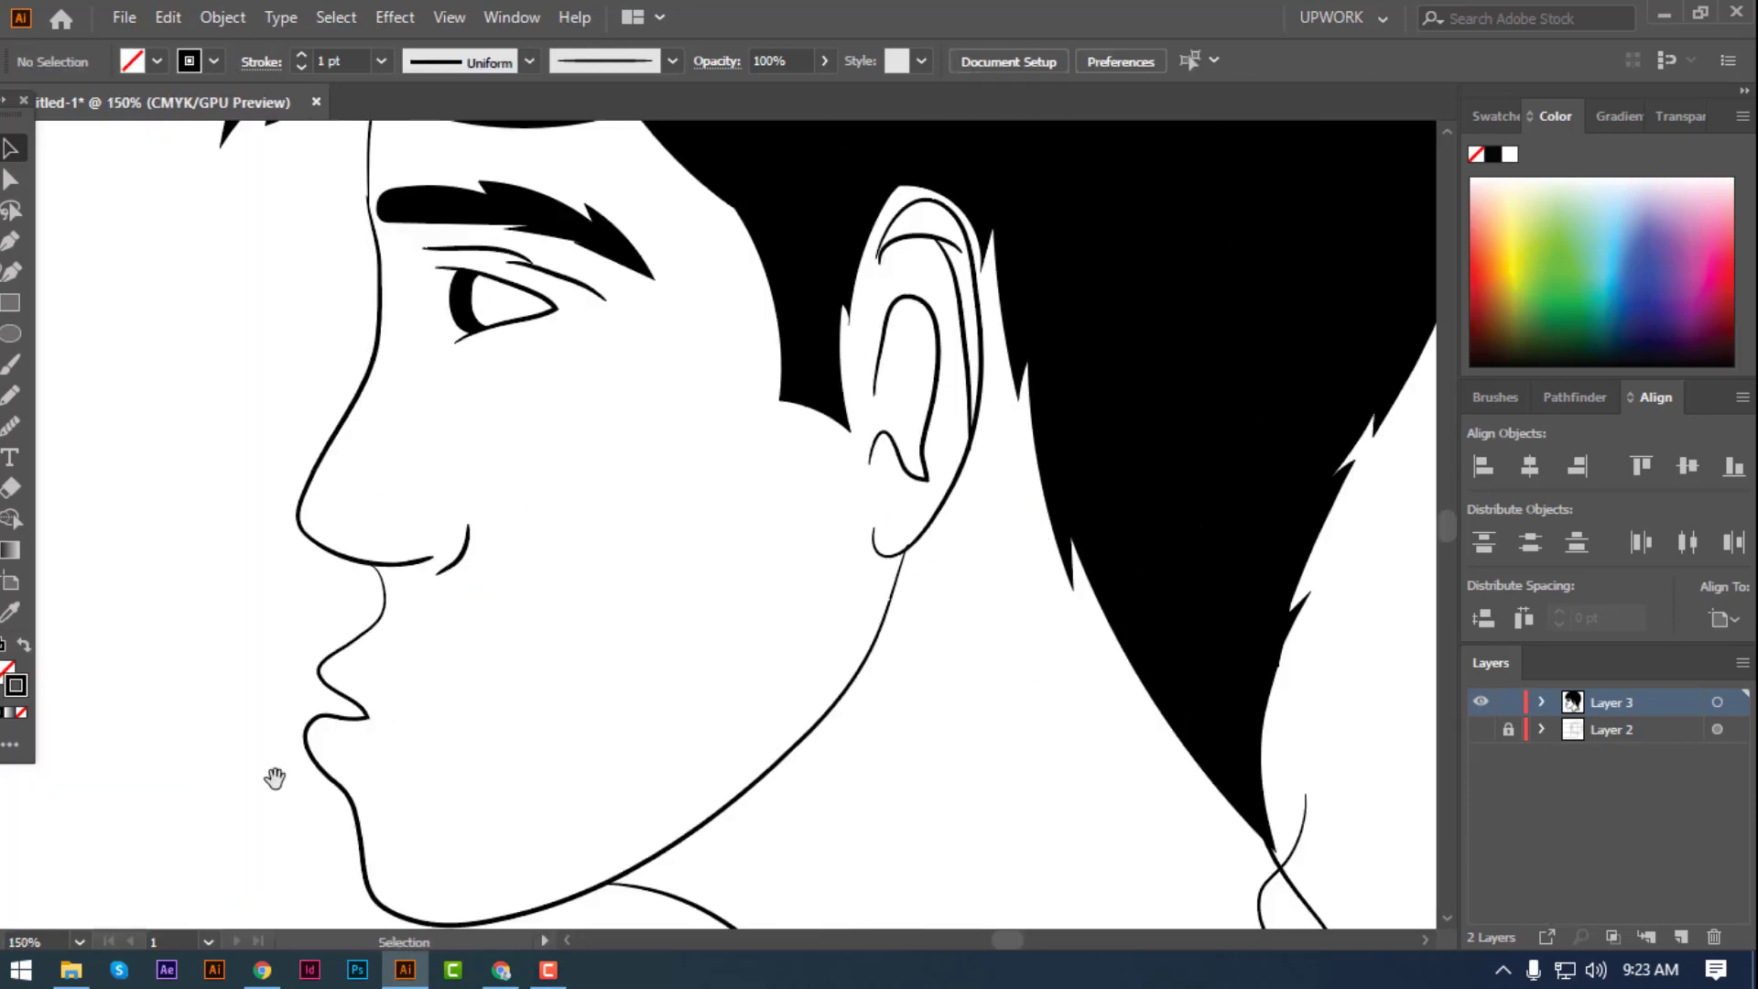
{"action": "left_click_drag", "start_coordinate": [274, 776], "coordinate": [579, 634]}
{"action": "left_click_drag", "start_coordinate": [817, 623], "coordinate": [837, 641]}
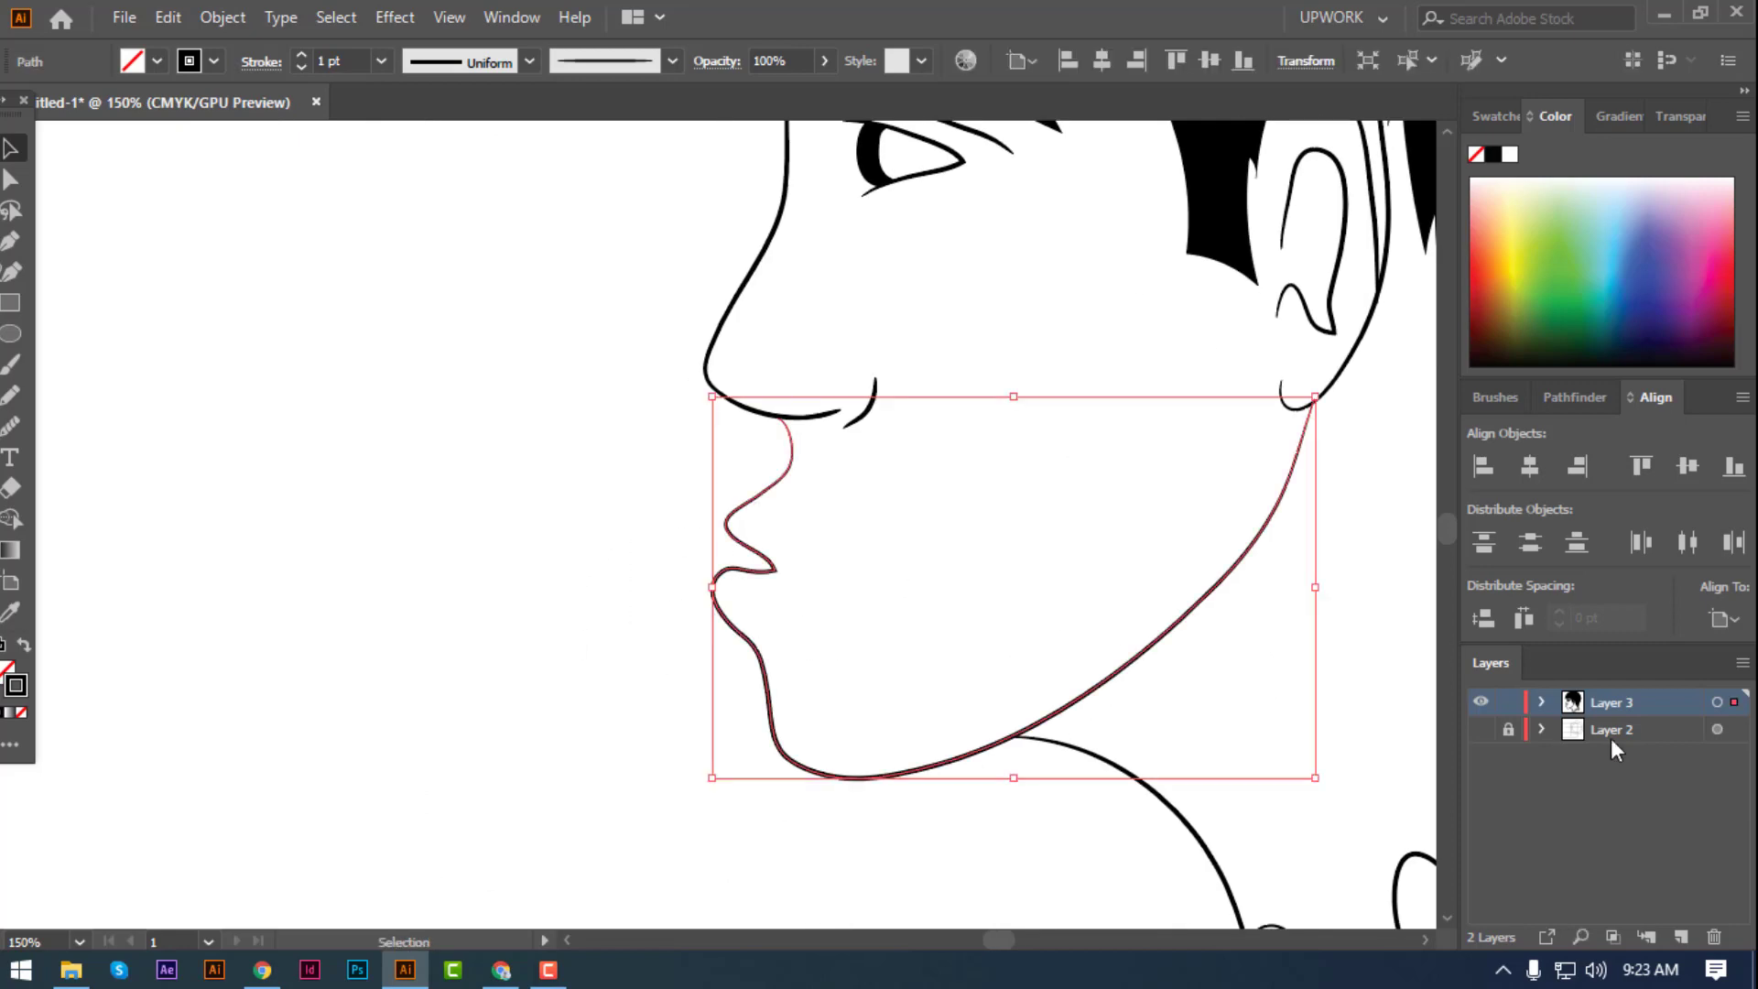
{"action": "left_click", "coordinate": [621, 723]}
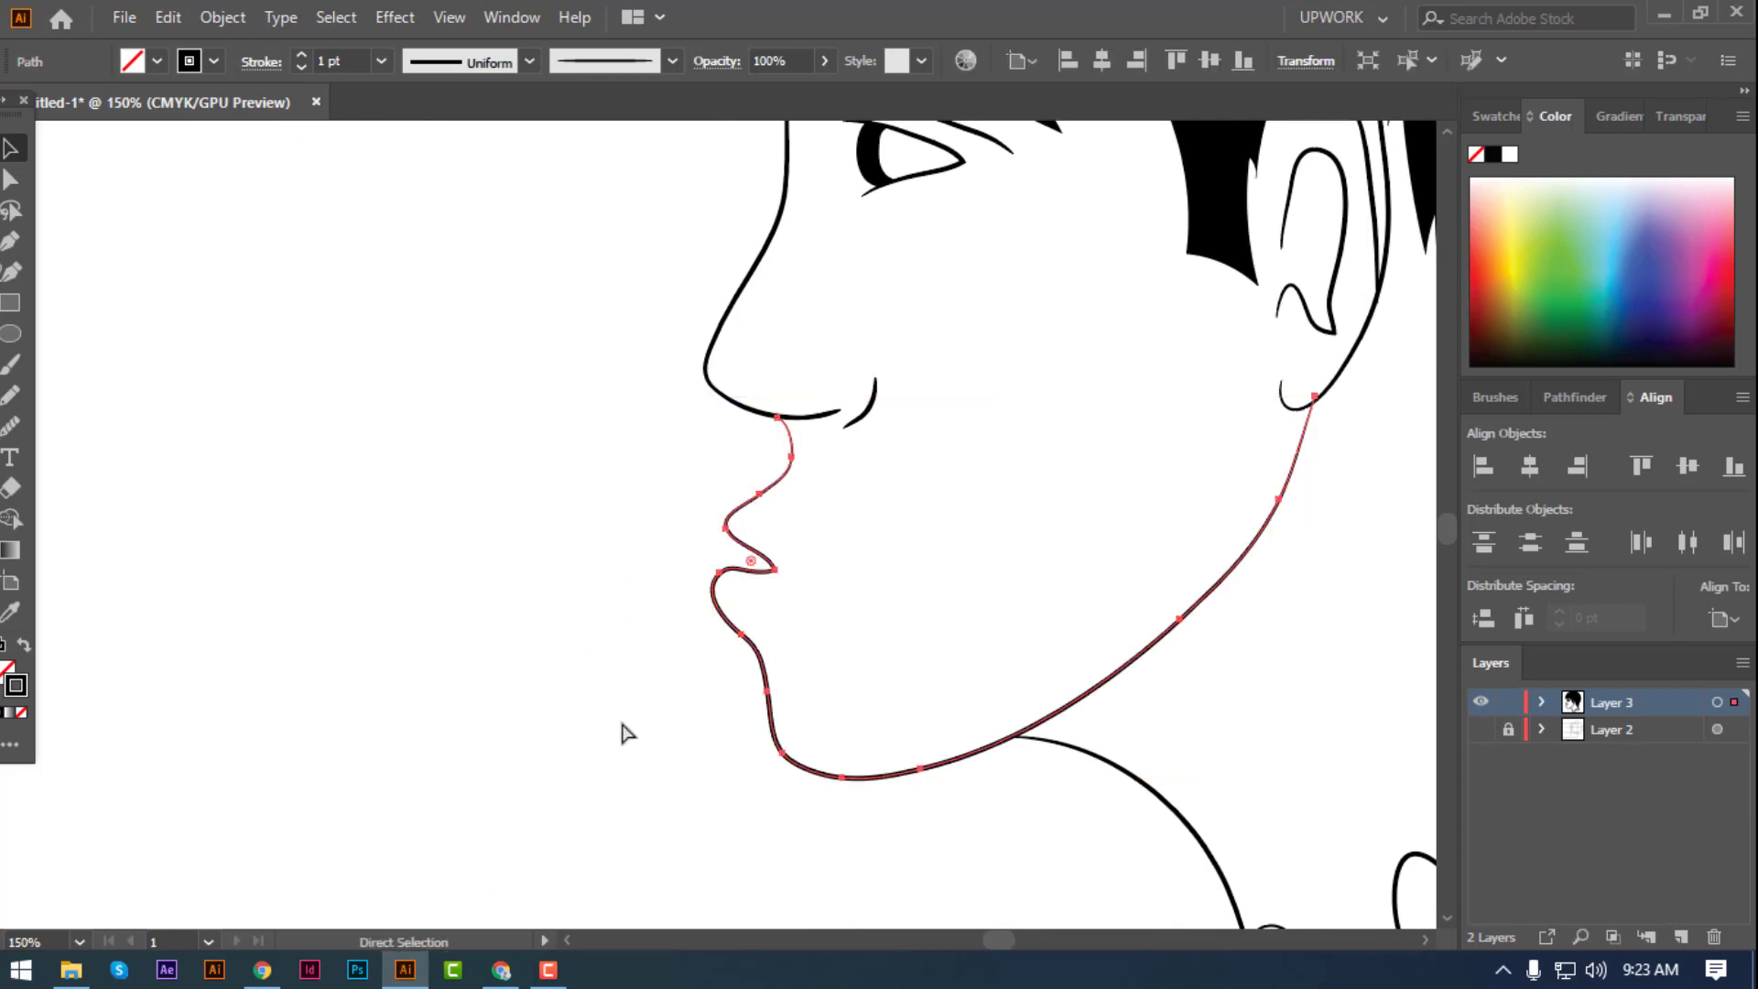
{"action": "left_click_drag", "start_coordinate": [636, 745], "coordinate": [246, 597]}
{"action": "key", "text": "b"}
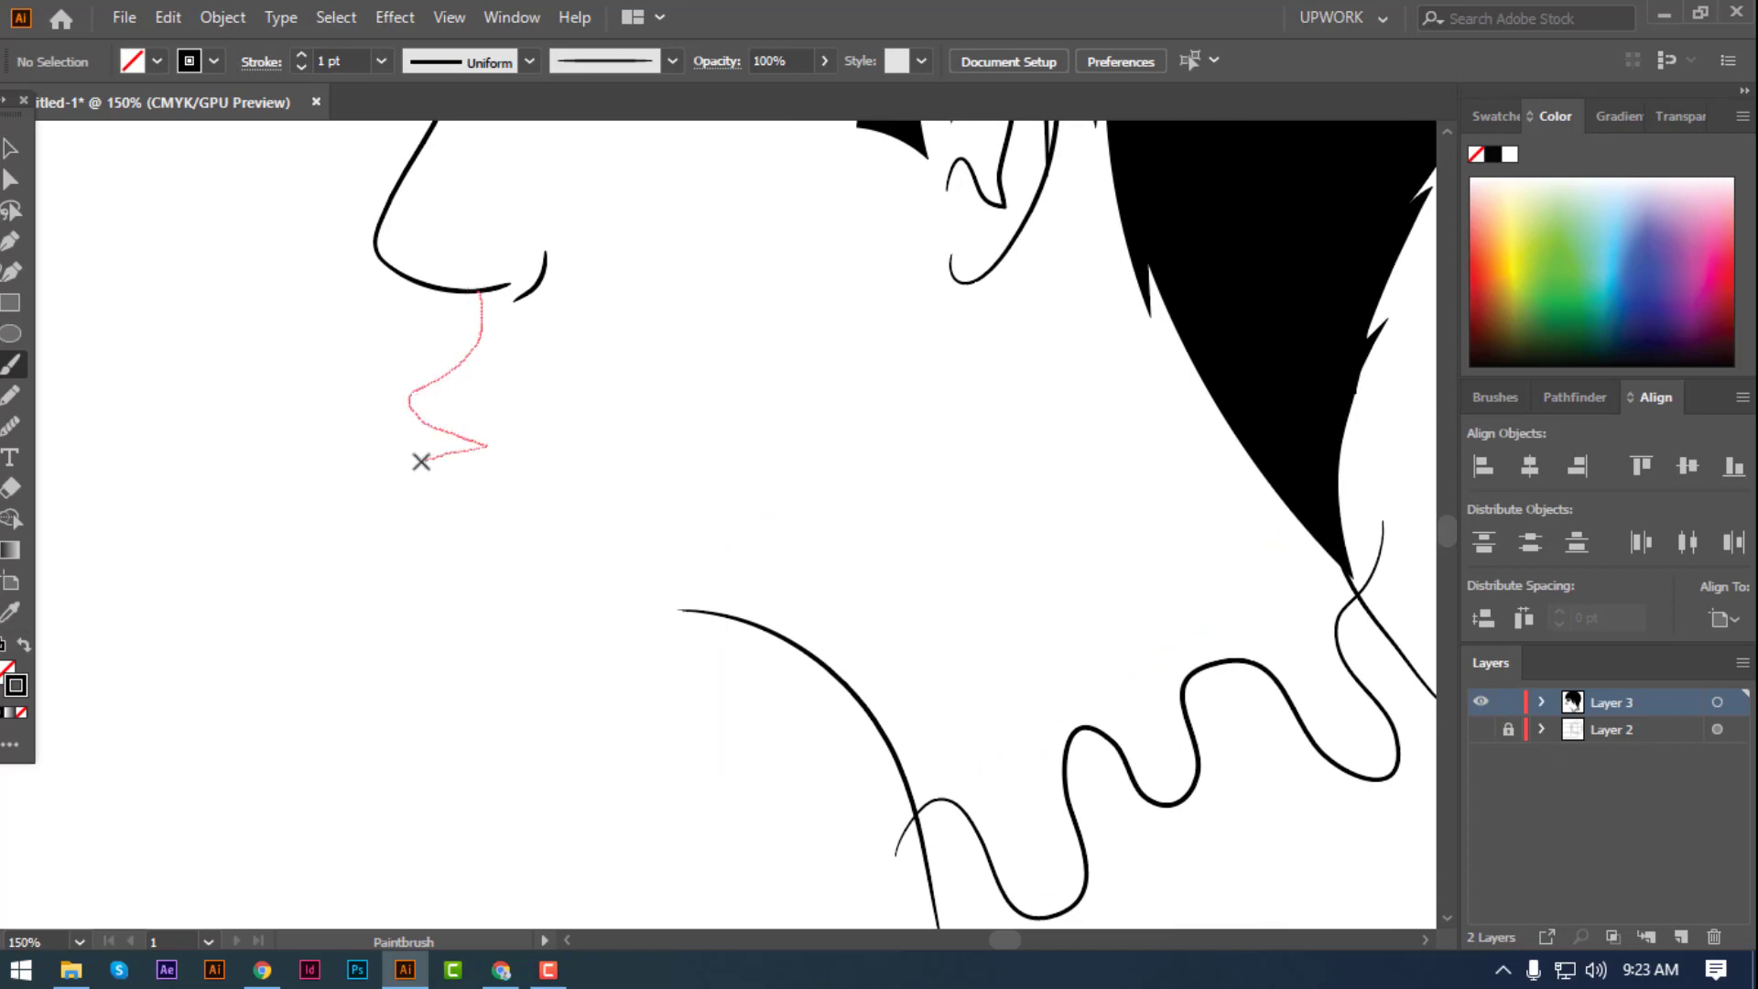
{"action": "left_click_drag", "start_coordinate": [470, 531], "coordinate": [535, 690]}
{"action": "left_click_drag", "start_coordinate": [972, 384], "coordinate": [998, 275]}
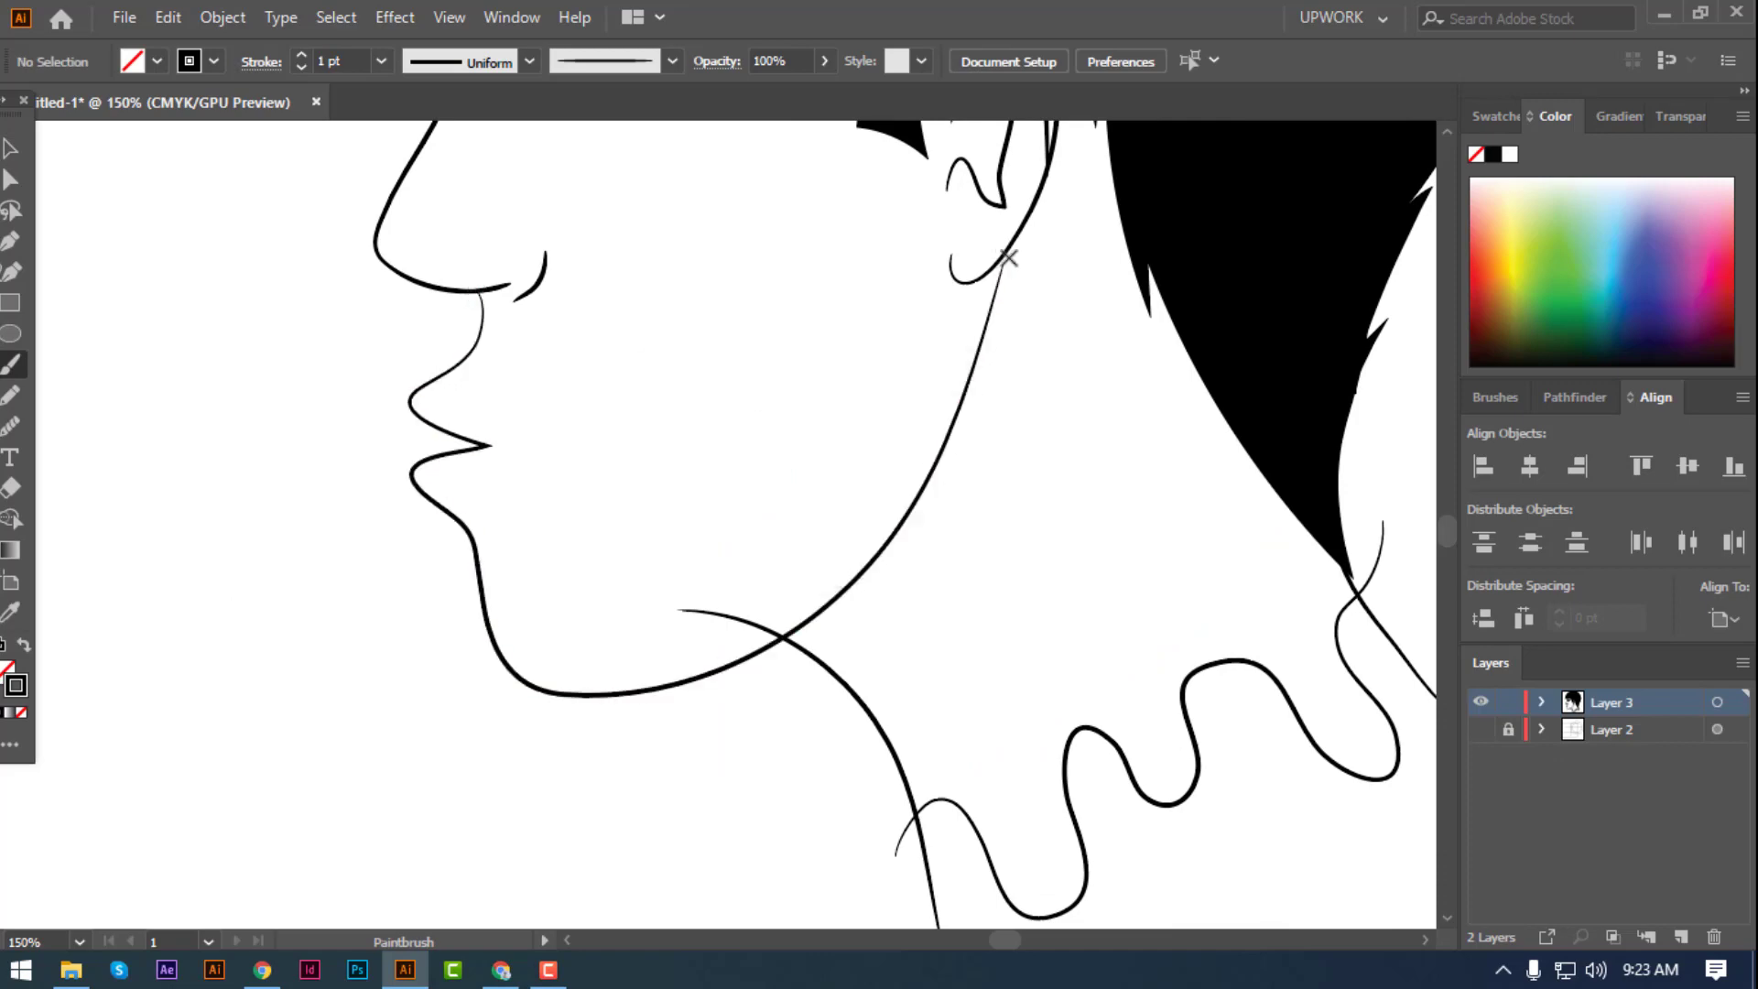
{"action": "key", "text": "ctrl+minus"}
{"action": "key", "text": "ctrl+minus"}
{"action": "key", "text": "v"}
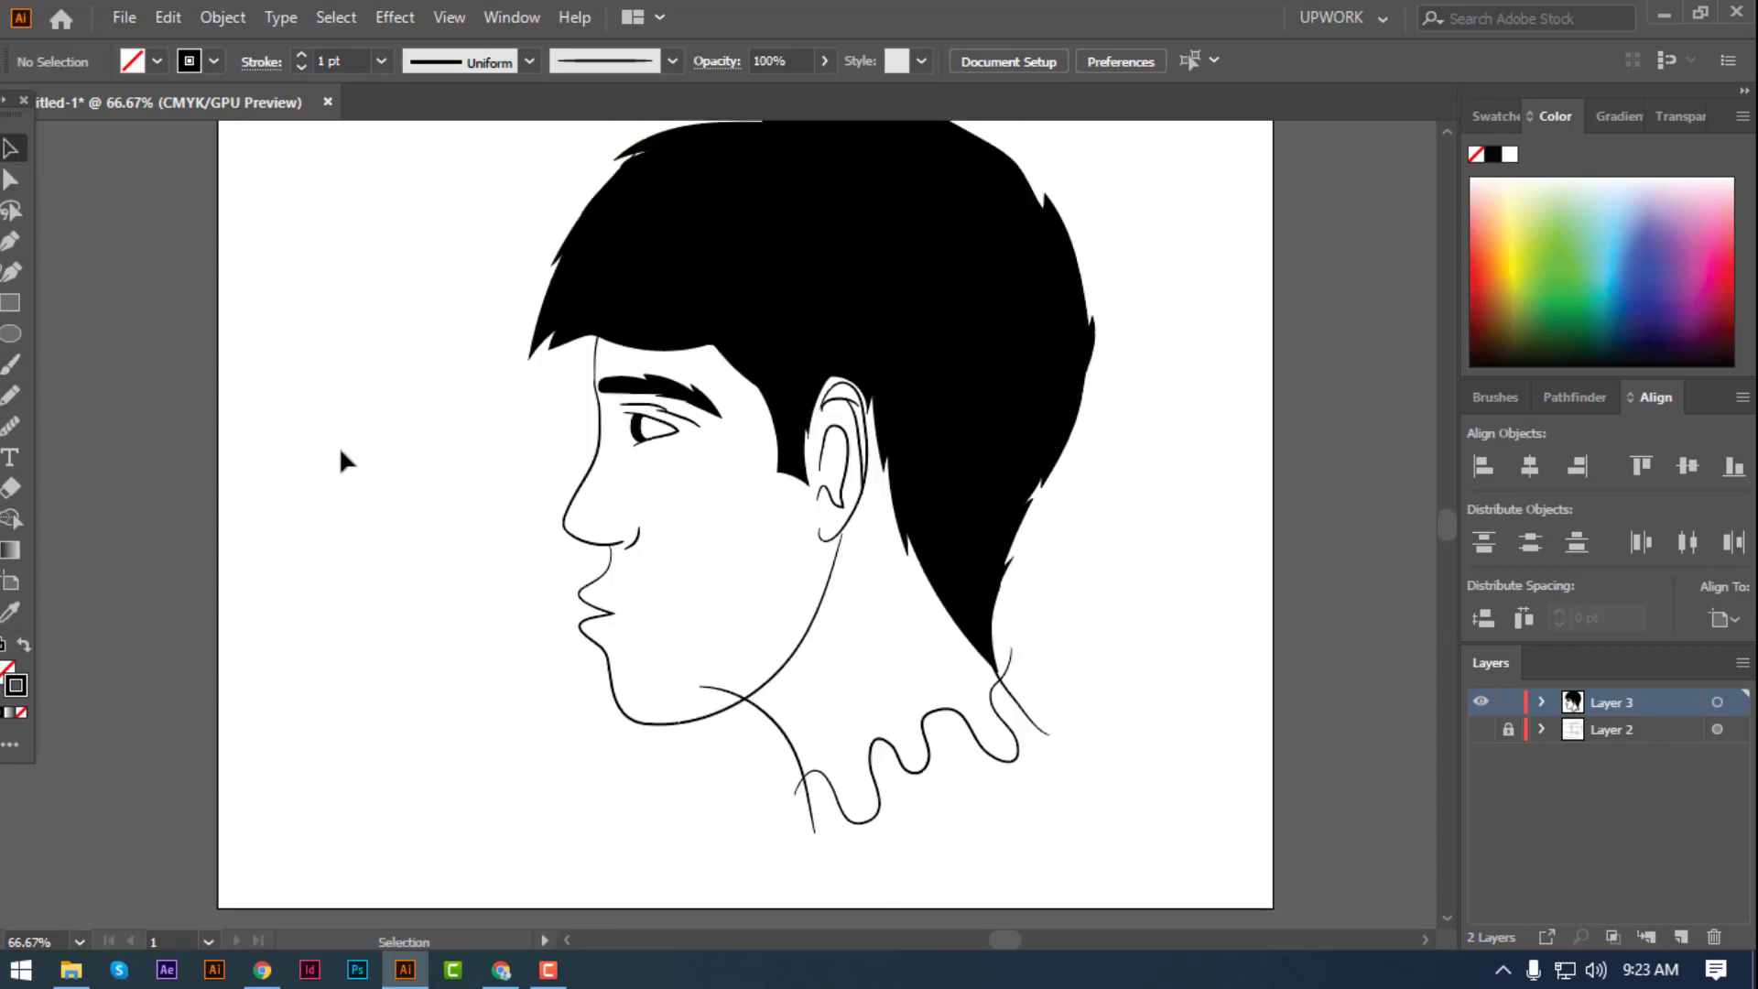
{"action": "key", "text": "ctrl+plus"}
{"action": "key", "text": "ctrl+plus"}
{"action": "scroll", "coordinate": [341, 568], "scroll_direction": "down", "scroll_amount": 3}
{"action": "key", "text": "ctrl+z"}
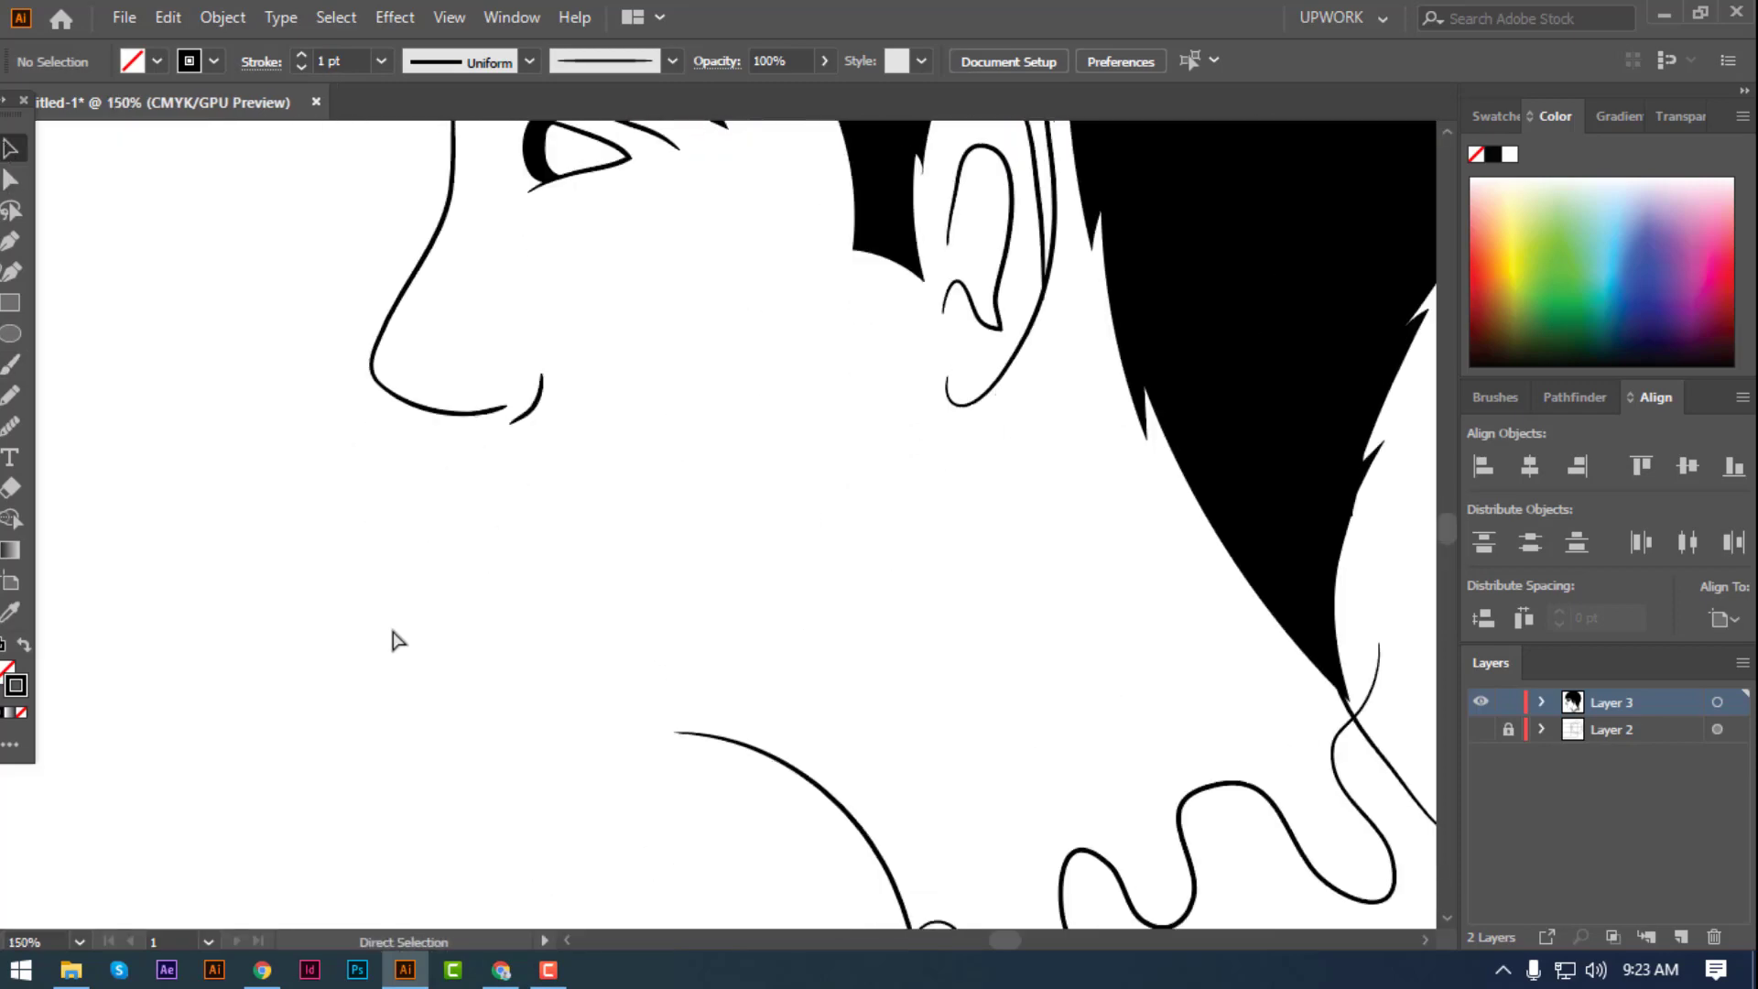
- Retry the lip stroke from under the nose, undo the chin part, and reframe the face
{"action": "key", "text": "b"}
{"action": "mouse_move", "coordinate": [467, 415]}
{"action": "left_mouse_down"}
{"action": "mouse_move", "coordinate": [455, 512]}
{"action": "mouse_move", "coordinate": [510, 566]}
{"action": "left_mouse_up"}
{"action": "left_click_drag", "start_coordinate": [416, 597], "coordinate": [479, 718]}
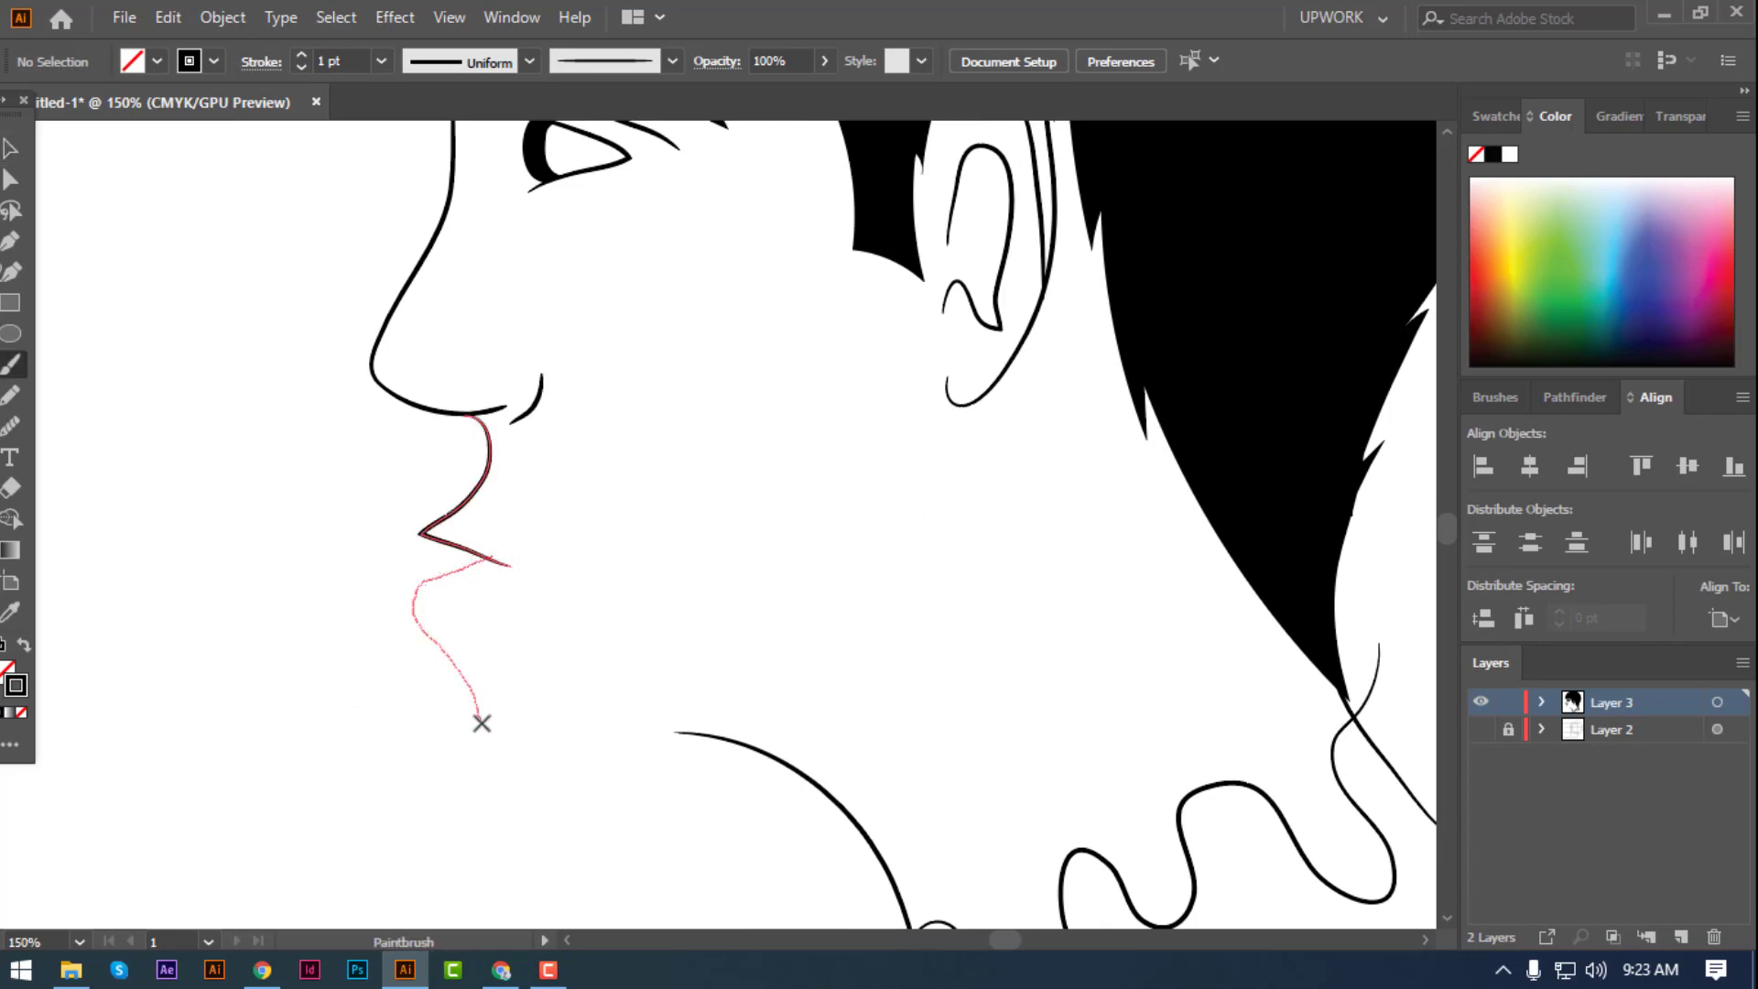
{"action": "key", "text": "ctrl+z"}
{"action": "key", "text": "ctrl+1"}
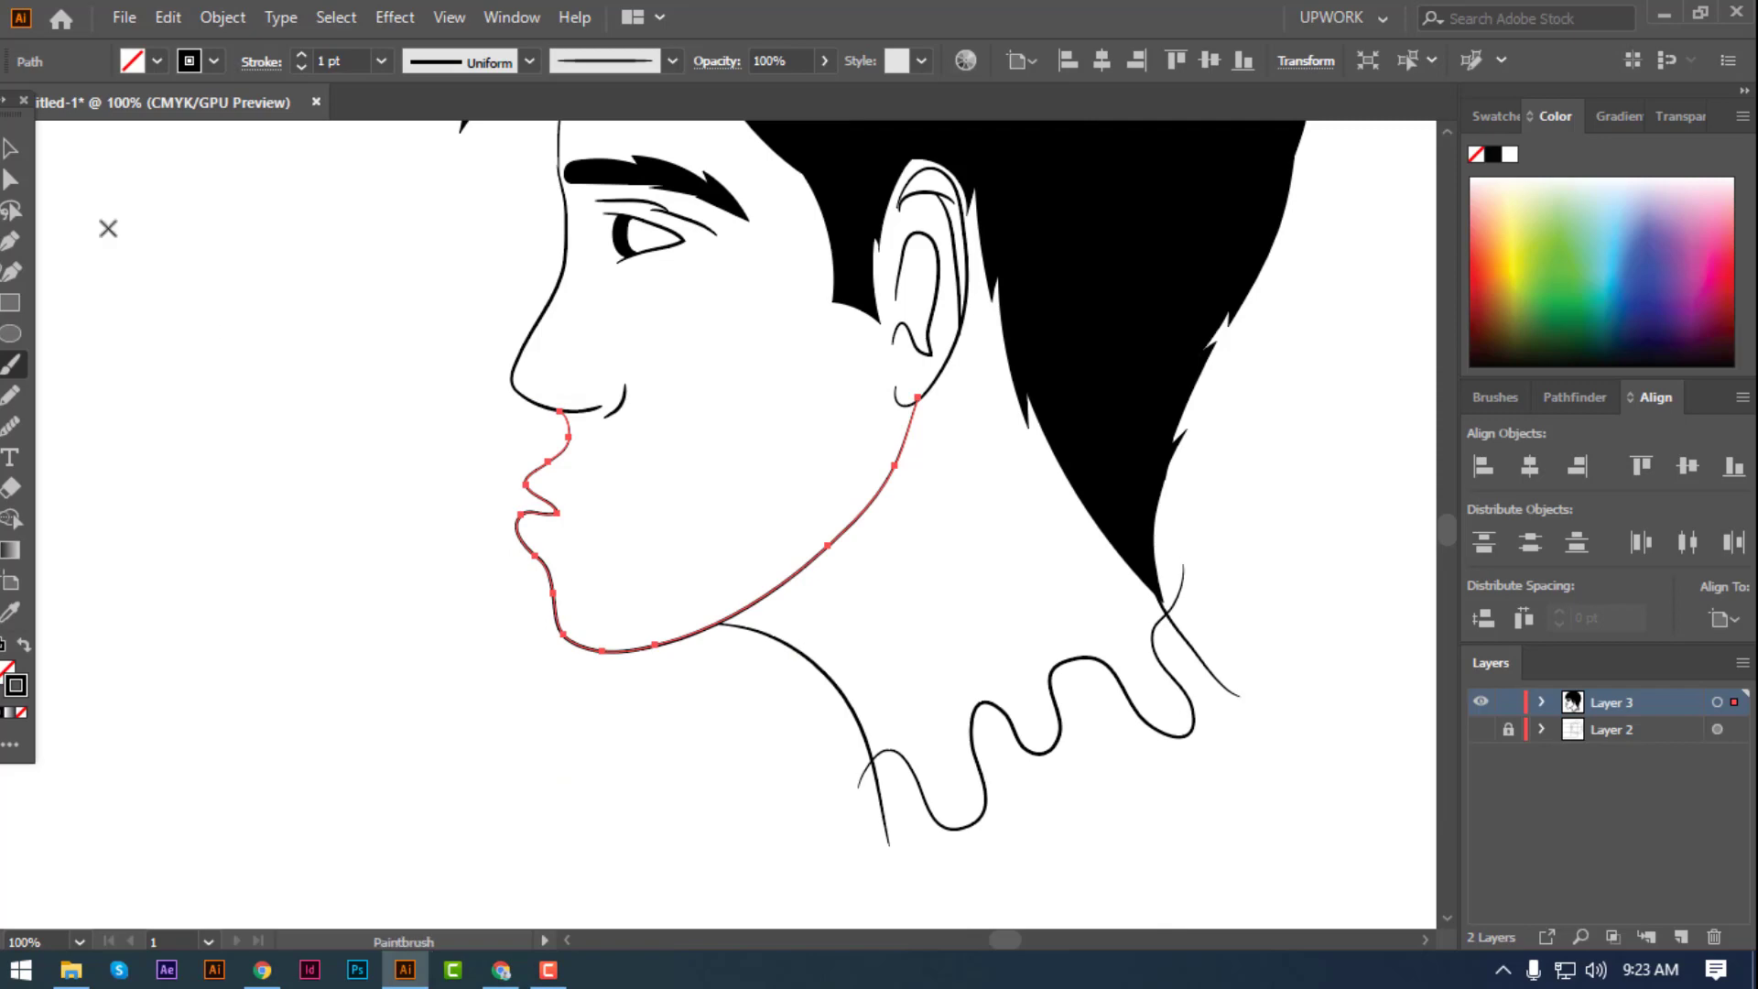
{"action": "key", "text": "v"}
{"action": "left_click", "coordinate": [218, 361]}
{"action": "key", "text": "ctrl+minus"}
{"action": "key", "text": "ctrl+minus"}
{"action": "key", "text": "ctrl+minus"}
{"action": "key", "text": "ctrl+plus"}
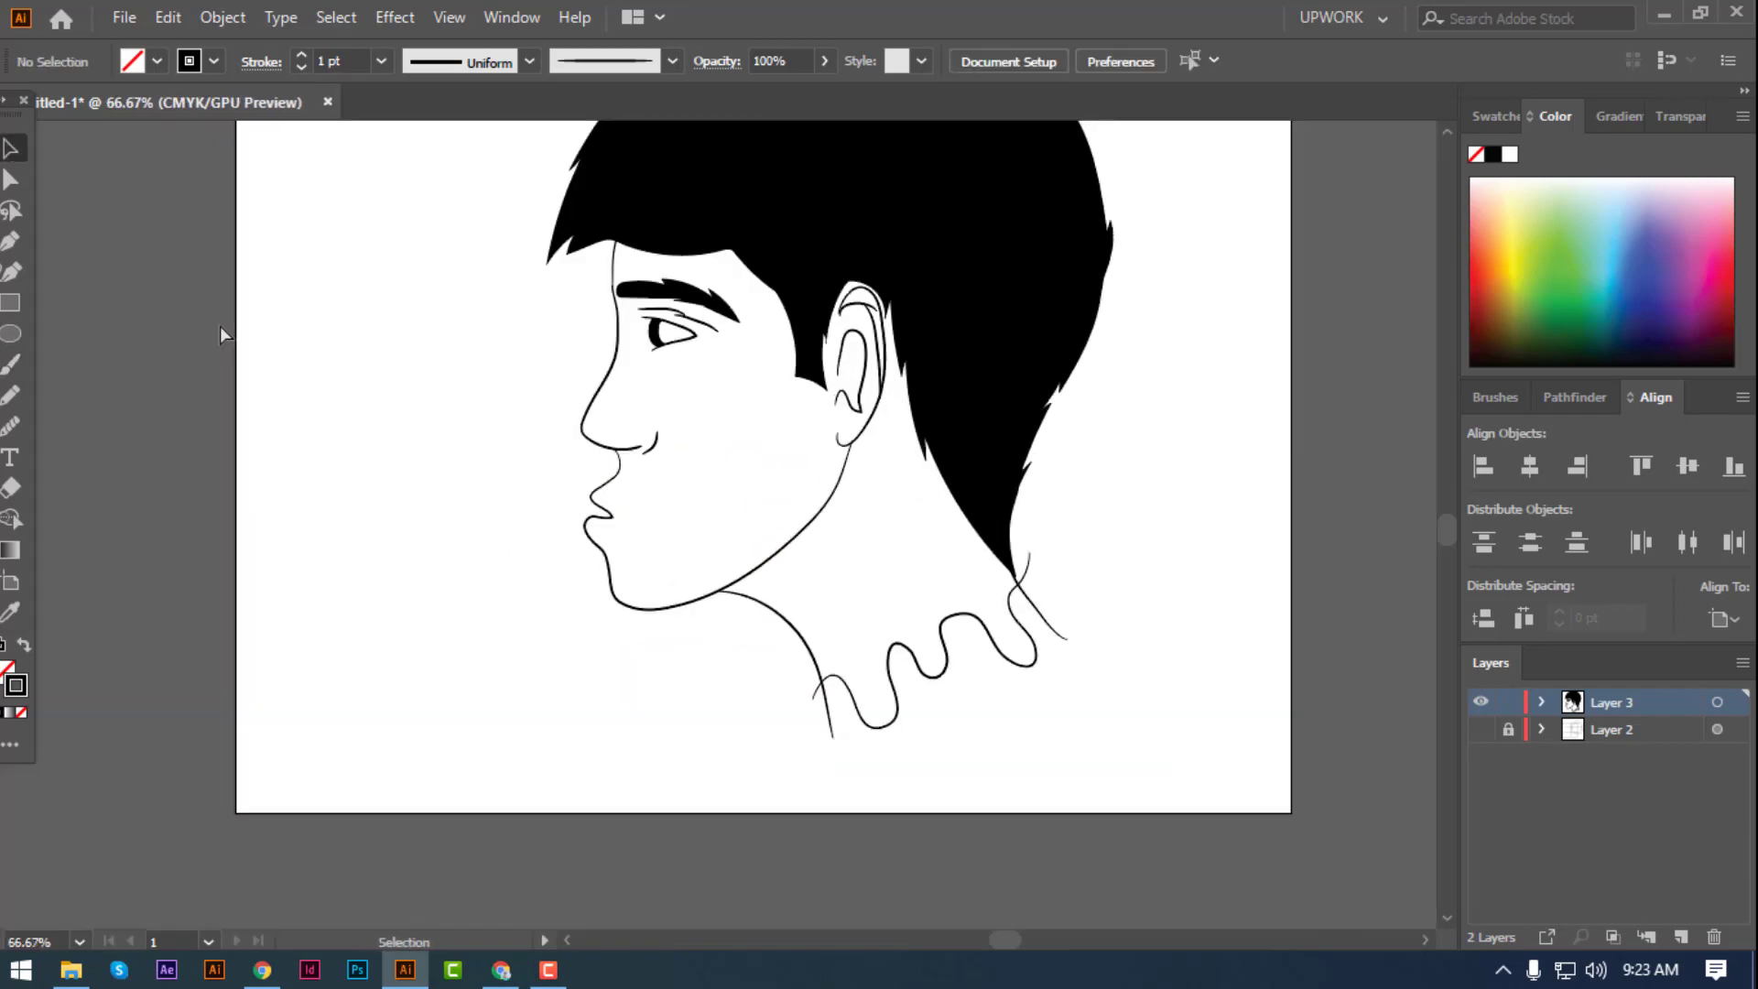
{"action": "key", "text": "ctrl+plus"}
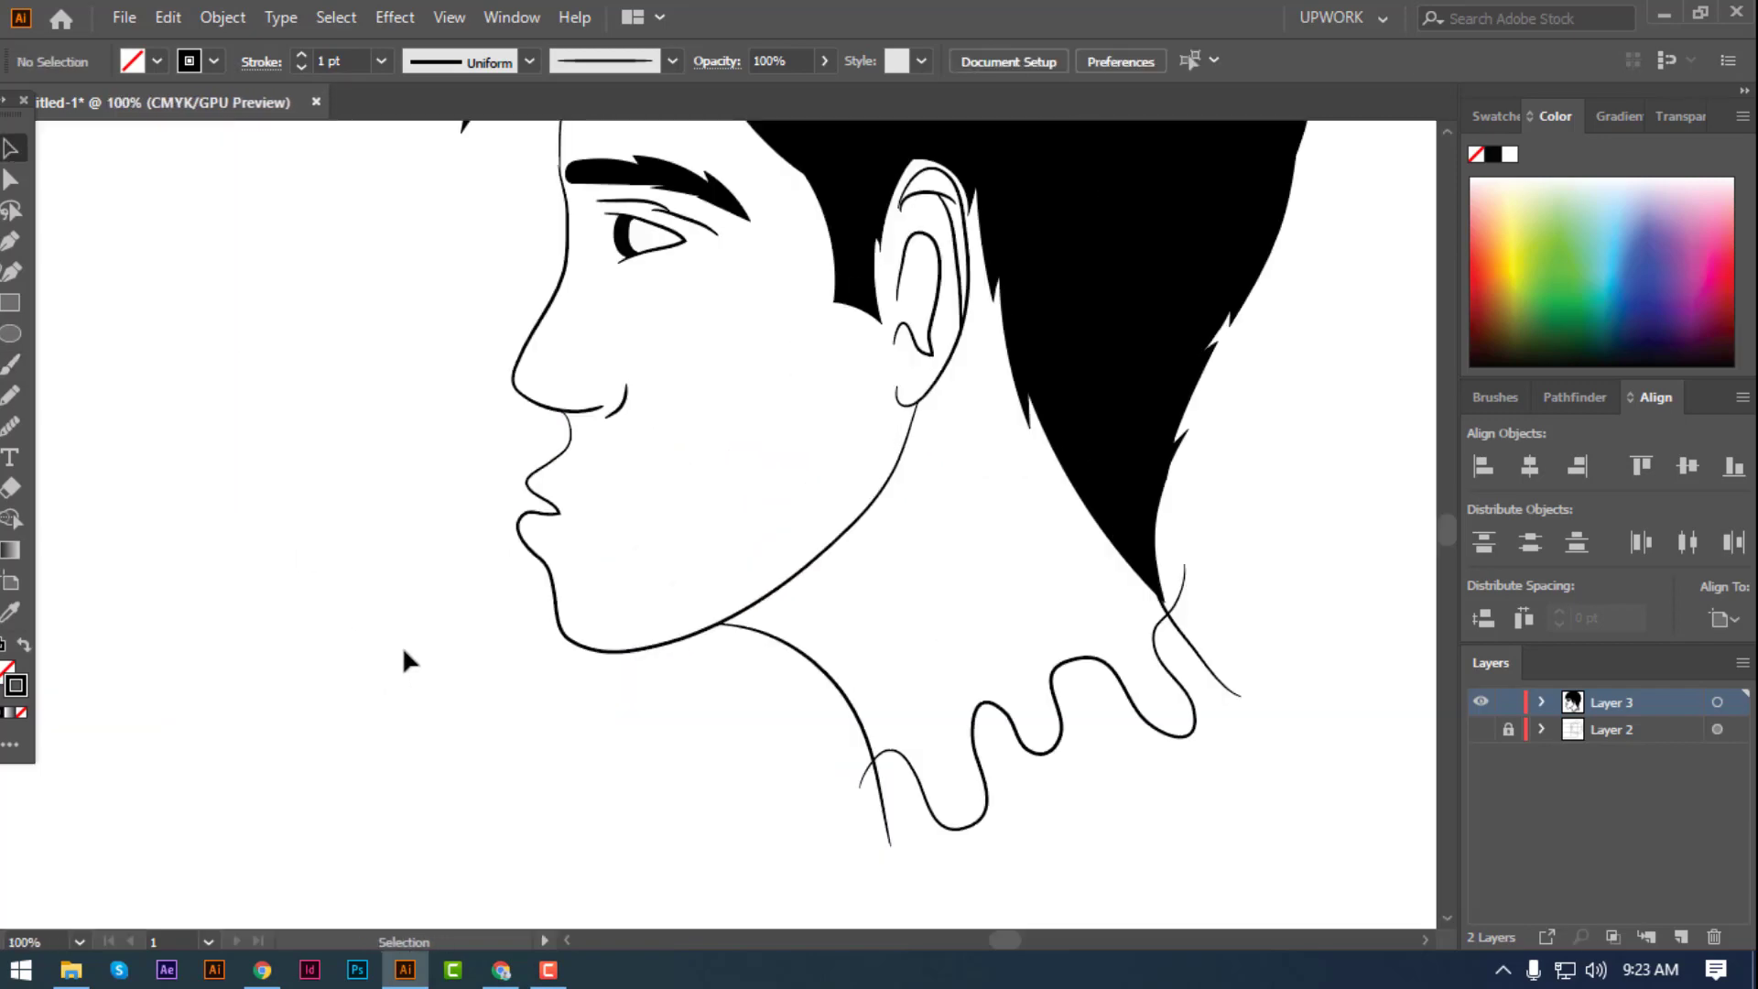
- Delete the old jaw outline and brush one stroke from under the nose to the ear
{"action": "left_click", "coordinate": [689, 655]}
{"action": "key", "text": "Delete"}
{"action": "key", "text": "b"}
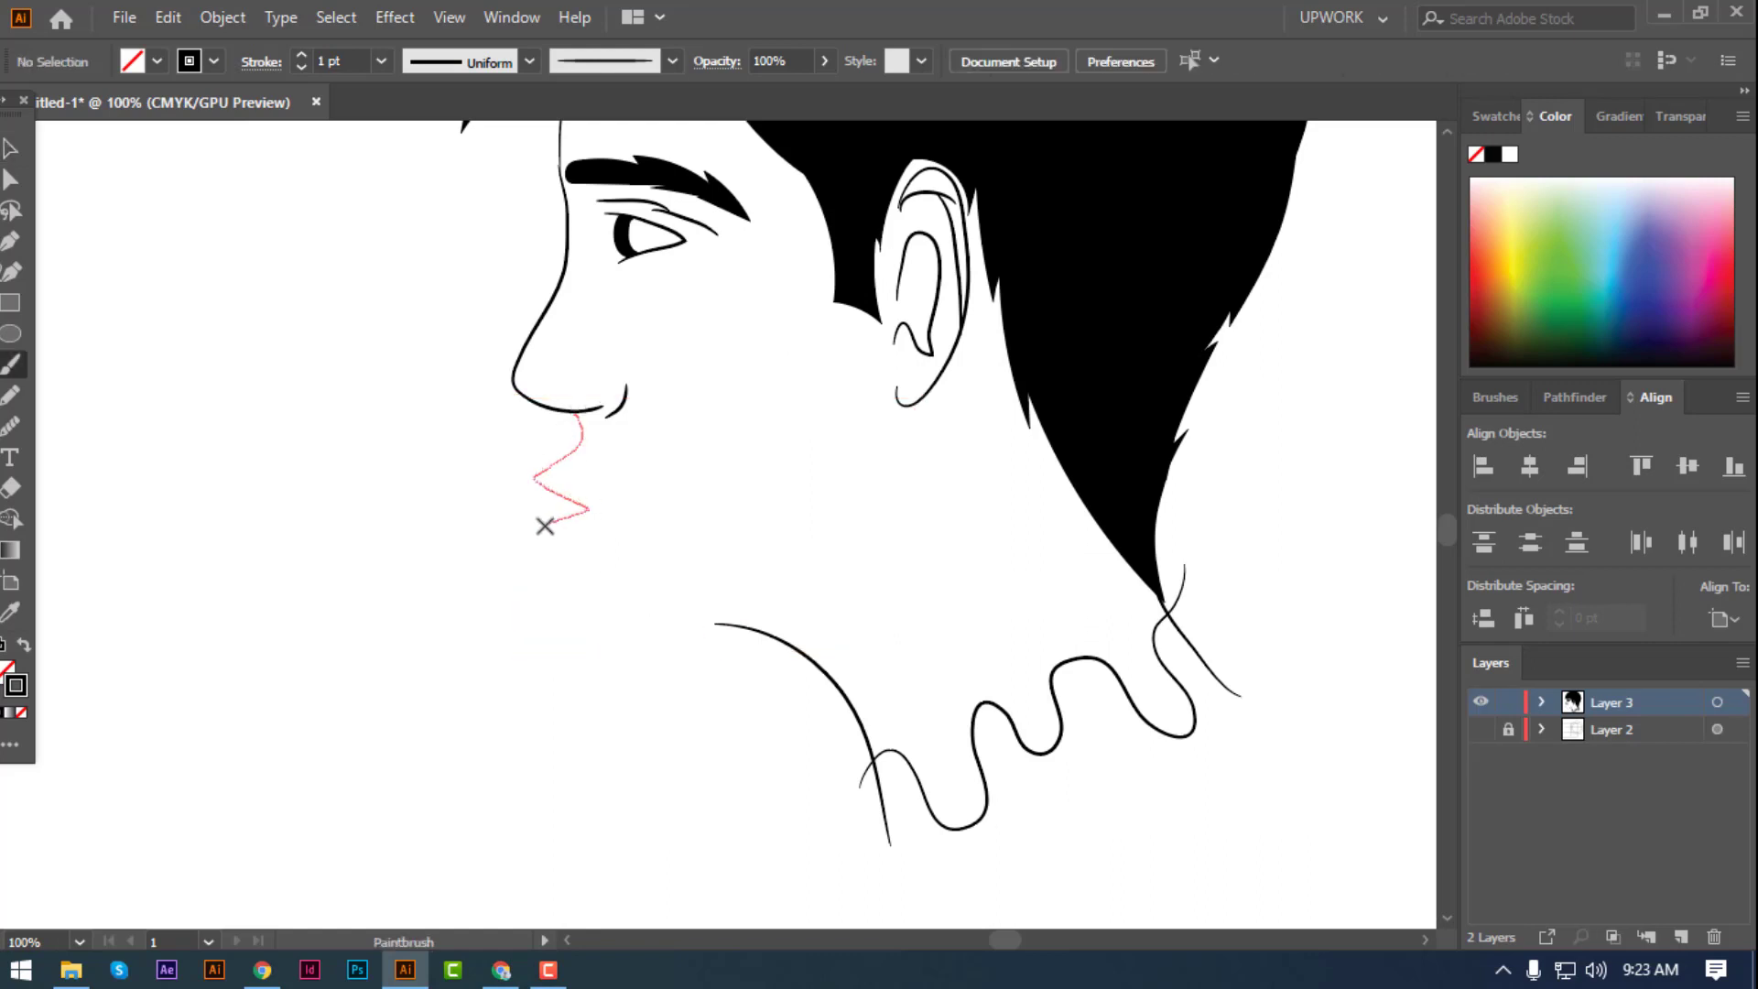
{"action": "left_click_drag", "start_coordinate": [573, 576], "coordinate": [904, 412]}
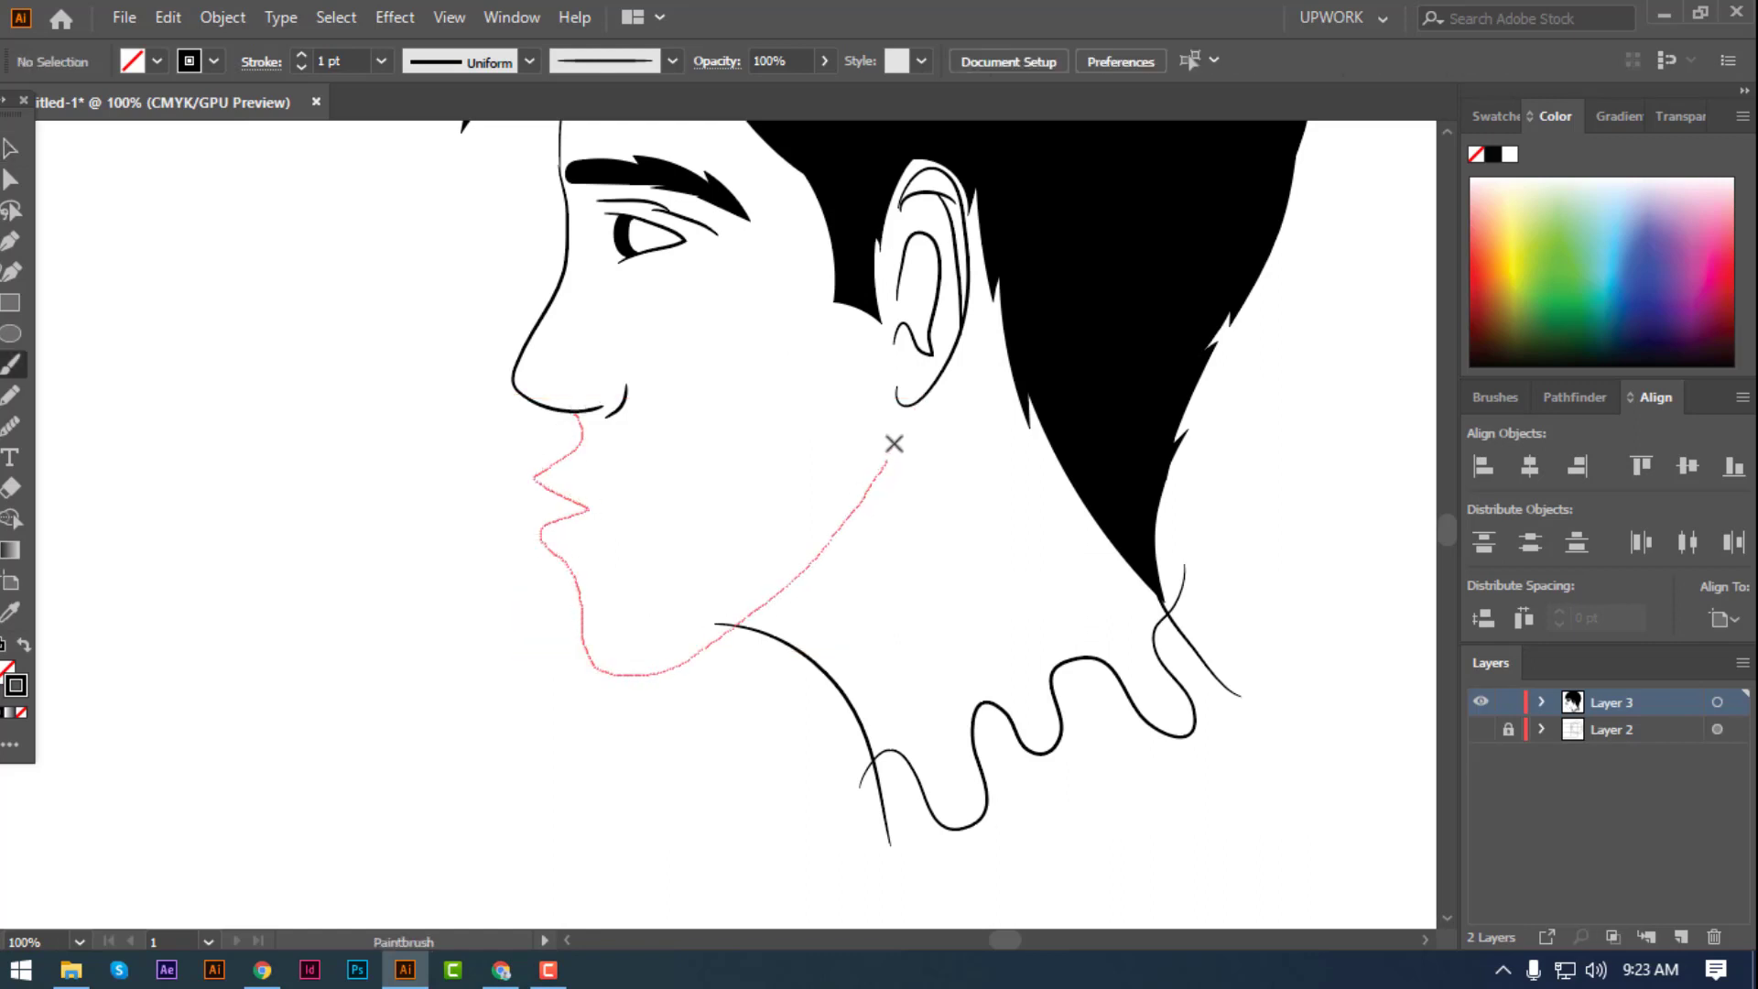
{"action": "key", "text": "ctrl+plus"}
{"action": "key", "text": "ctrl+plus"}
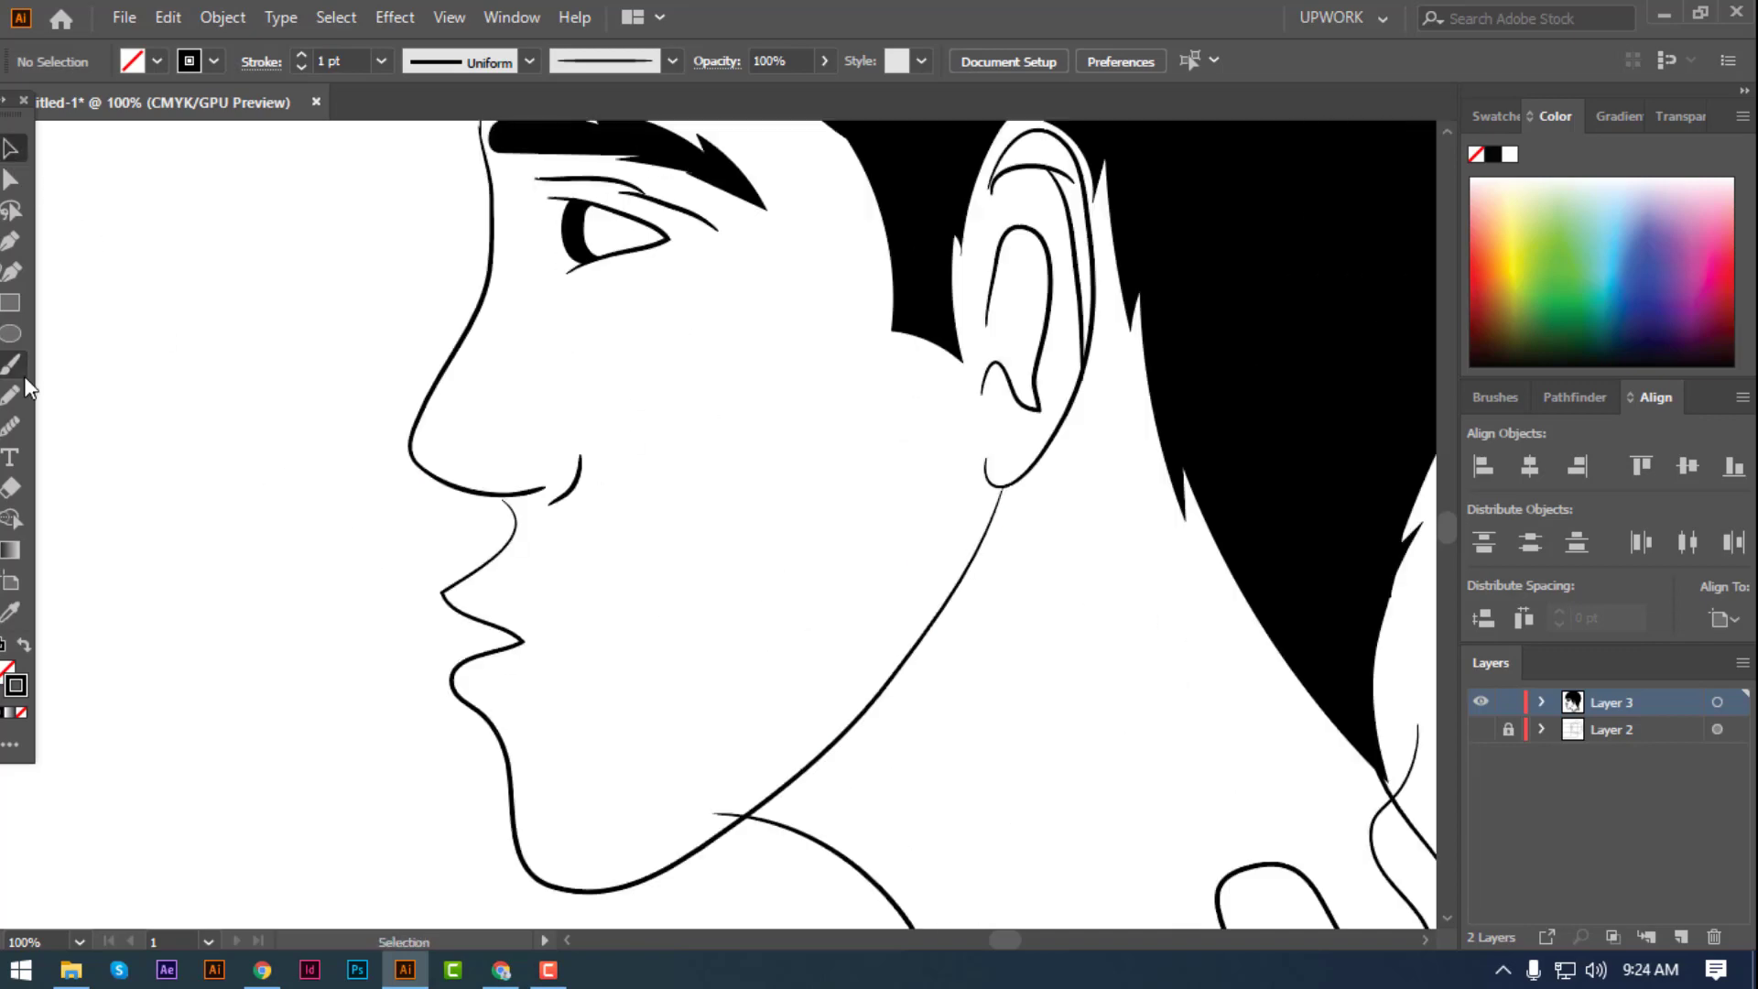
{"action": "key", "text": "ctrl+plus"}
- Pull the lip line's top anchor up so it meets the nose
{"action": "key", "text": "a"}
{"action": "left_click_drag", "start_coordinate": [285, 474], "coordinate": [277, 466]}
{"action": "left_click", "coordinate": [326, 340]}
{"action": "key", "text": "ctrl+plus"}
{"action": "key", "text": "ctrl+plus"}
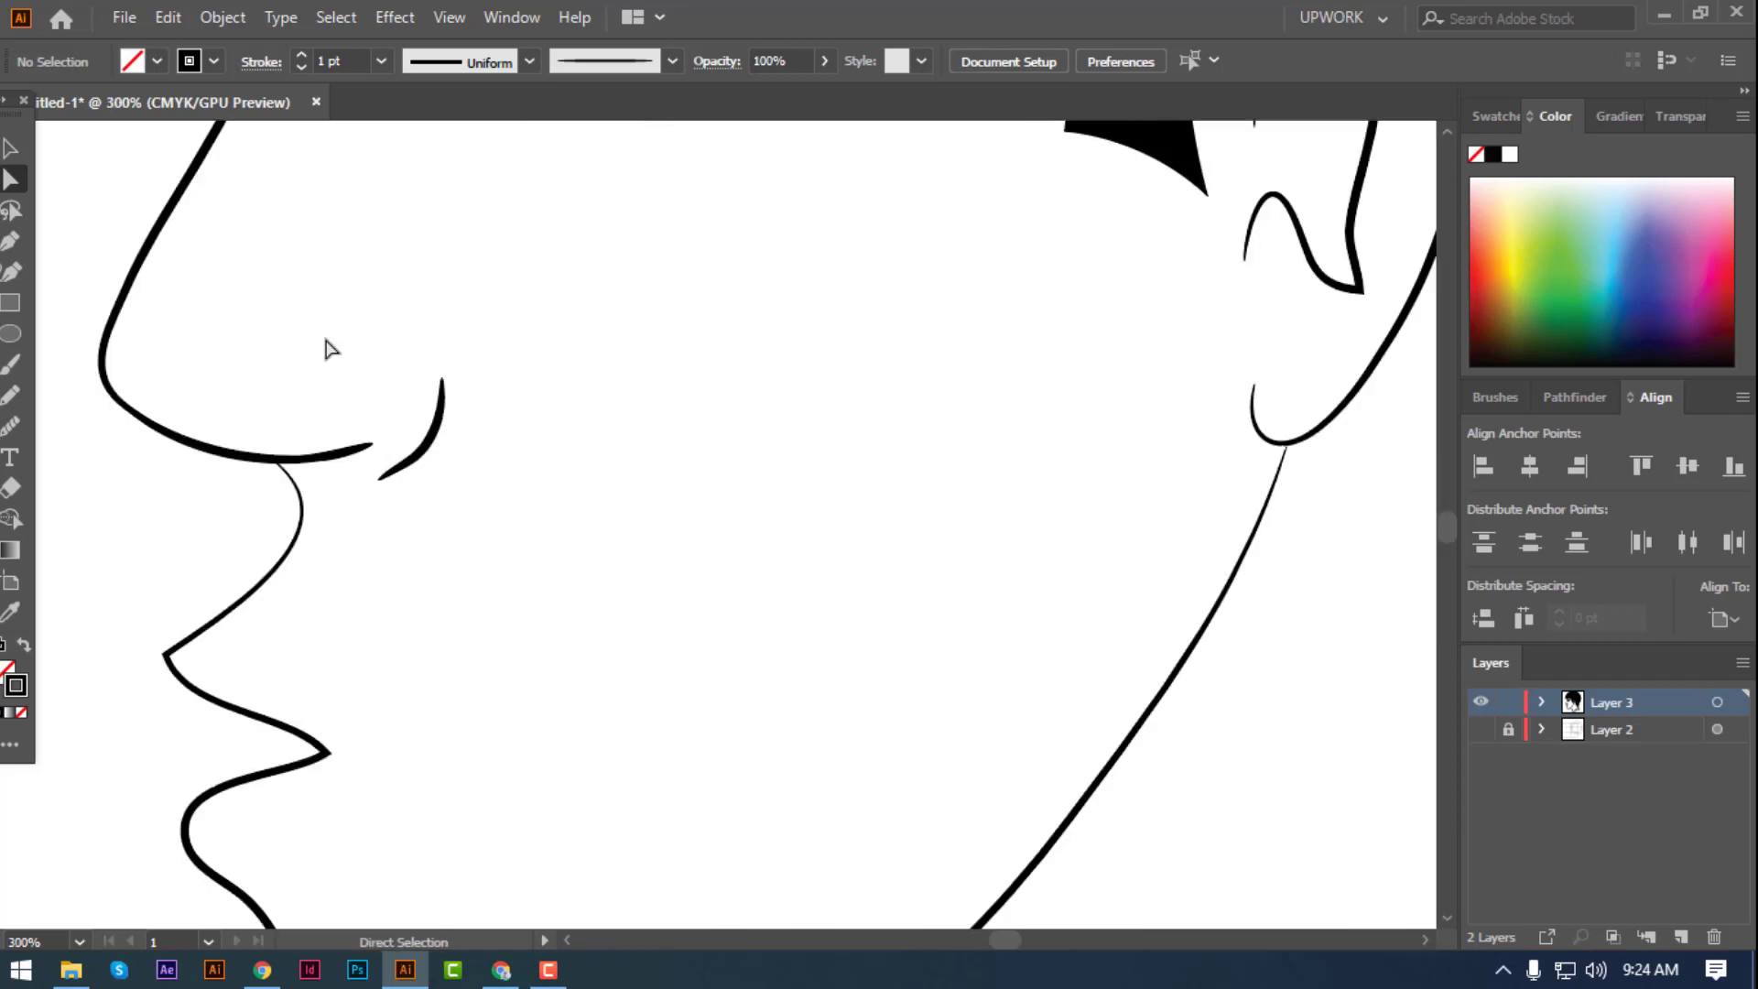
{"action": "scroll", "coordinate": [409, 679], "scroll_direction": "left", "scroll_amount": 2}
{"action": "scroll", "coordinate": [408, 680], "scroll_direction": "down", "scroll_amount": 1}
{"action": "left_click", "coordinate": [353, 624]}
{"action": "key", "text": "ctrl+minus"}
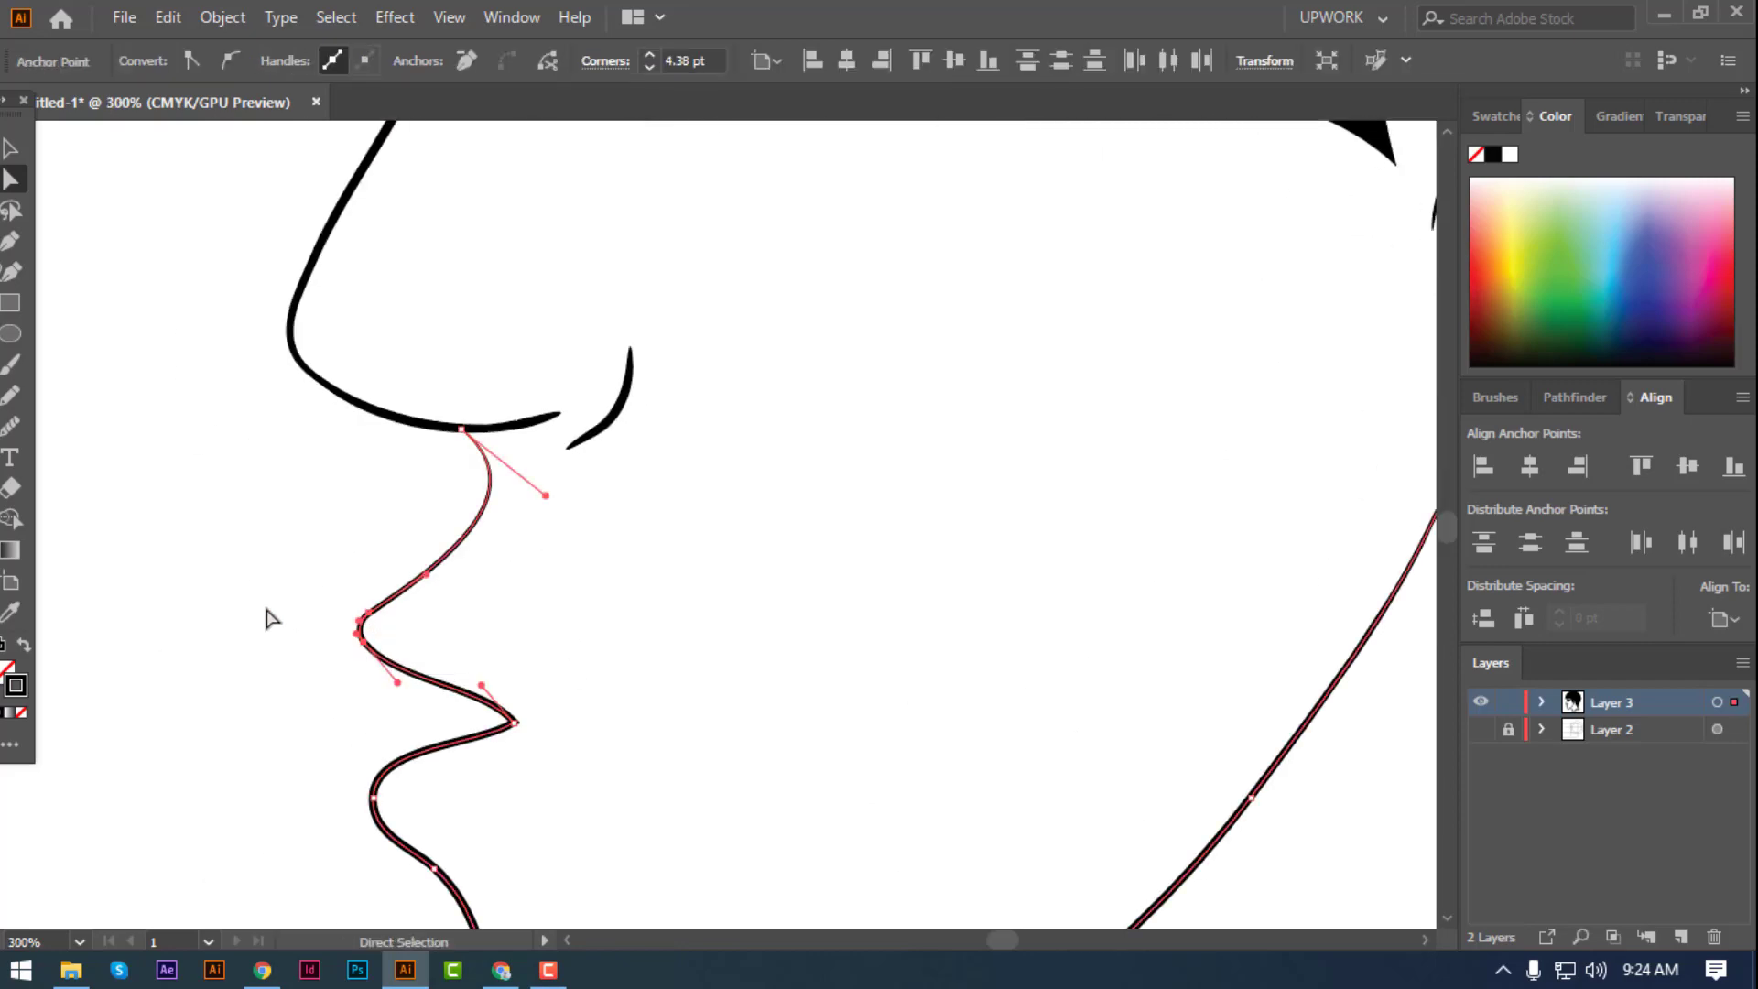
{"action": "left_click", "coordinate": [266, 611]}
{"action": "key", "text": "ctrl+minus"}
{"action": "key", "text": "ctrl+minus"}
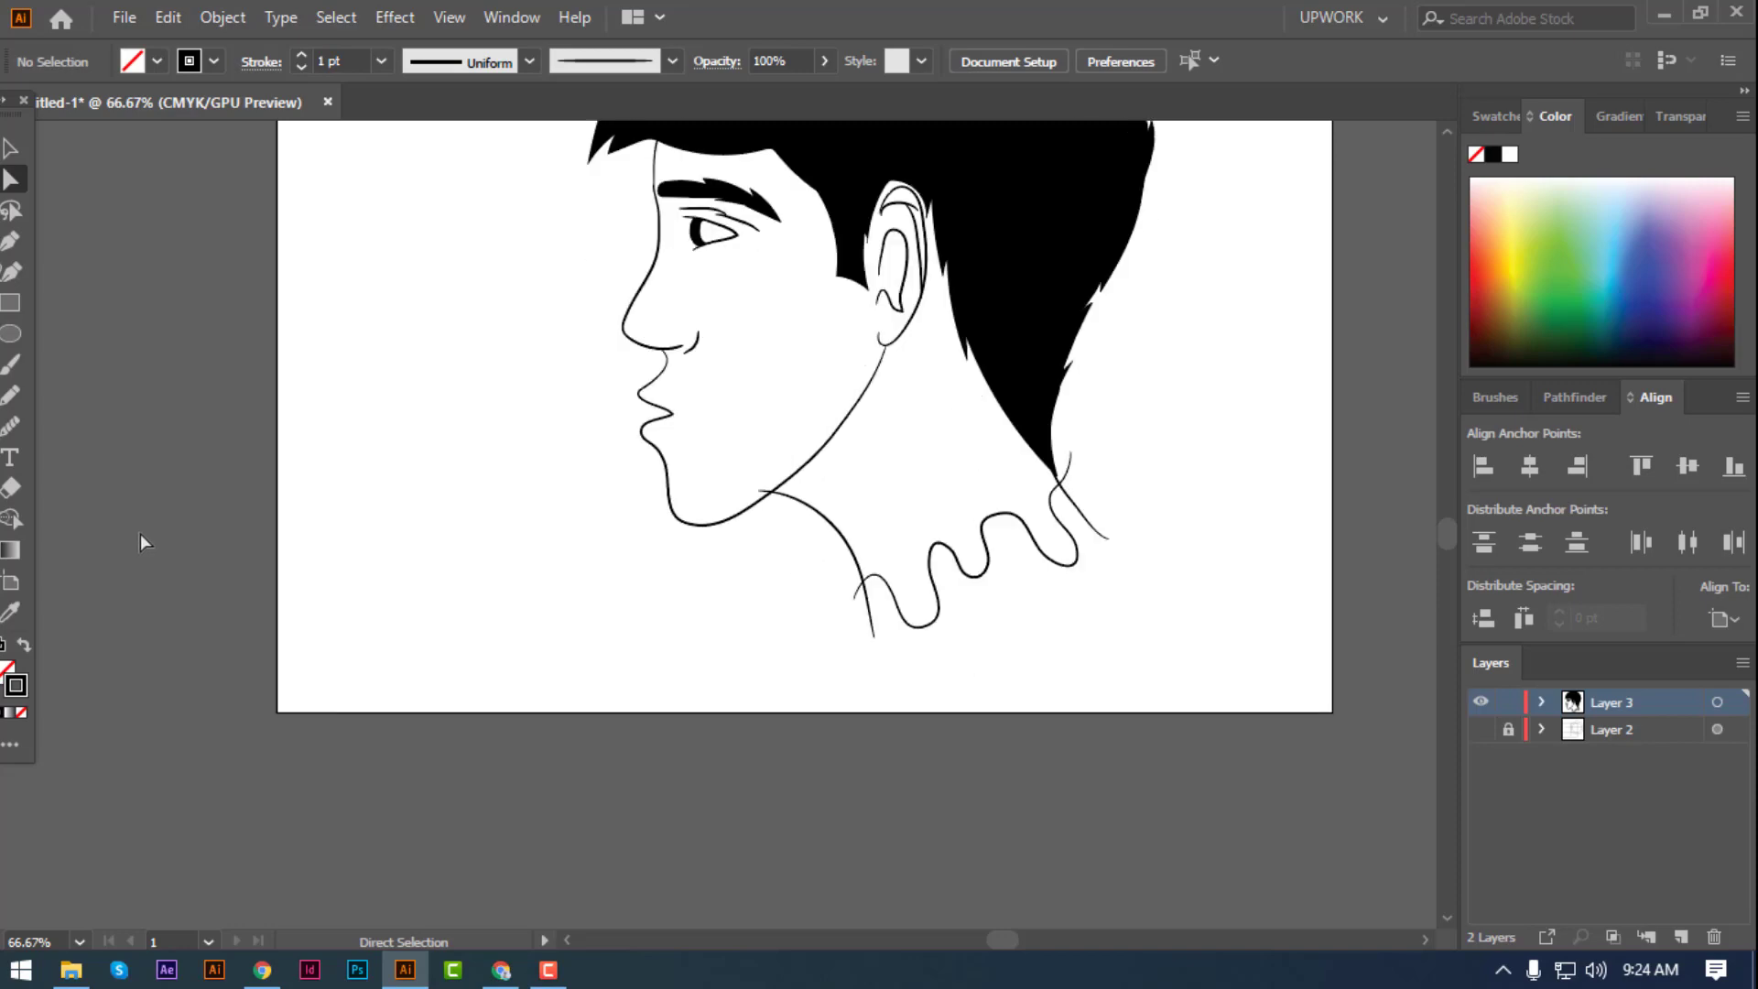
- Drag the neck line's top anchor up to join the jaw at the ear lobe
{"action": "key", "text": "ctrl+plus"}
{"action": "key", "text": "ctrl+plus"}
{"action": "key", "text": "ctrl+plus"}
{"action": "mouse_move", "coordinate": [138, 535]}
{"action": "left_mouse_down"}
{"action": "mouse_move", "coordinate": [475, 910]}
{"action": "mouse_move", "coordinate": [566, 239]}
{"action": "mouse_move", "coordinate": [611, 207]}
{"action": "left_mouse_up"}
{"action": "left_click", "coordinate": [639, 244]}
{"action": "left_click", "coordinate": [904, 315]}
{"action": "mouse_move", "coordinate": [904, 315]}
{"action": "left_mouse_down"}
{"action": "mouse_move", "coordinate": [856, 474]}
{"action": "mouse_move", "coordinate": [427, 714]}
{"action": "mouse_move", "coordinate": [498, 766]}
{"action": "mouse_move", "coordinate": [757, 754]}
{"action": "mouse_move", "coordinate": [732, 608]}
{"action": "left_mouse_up"}
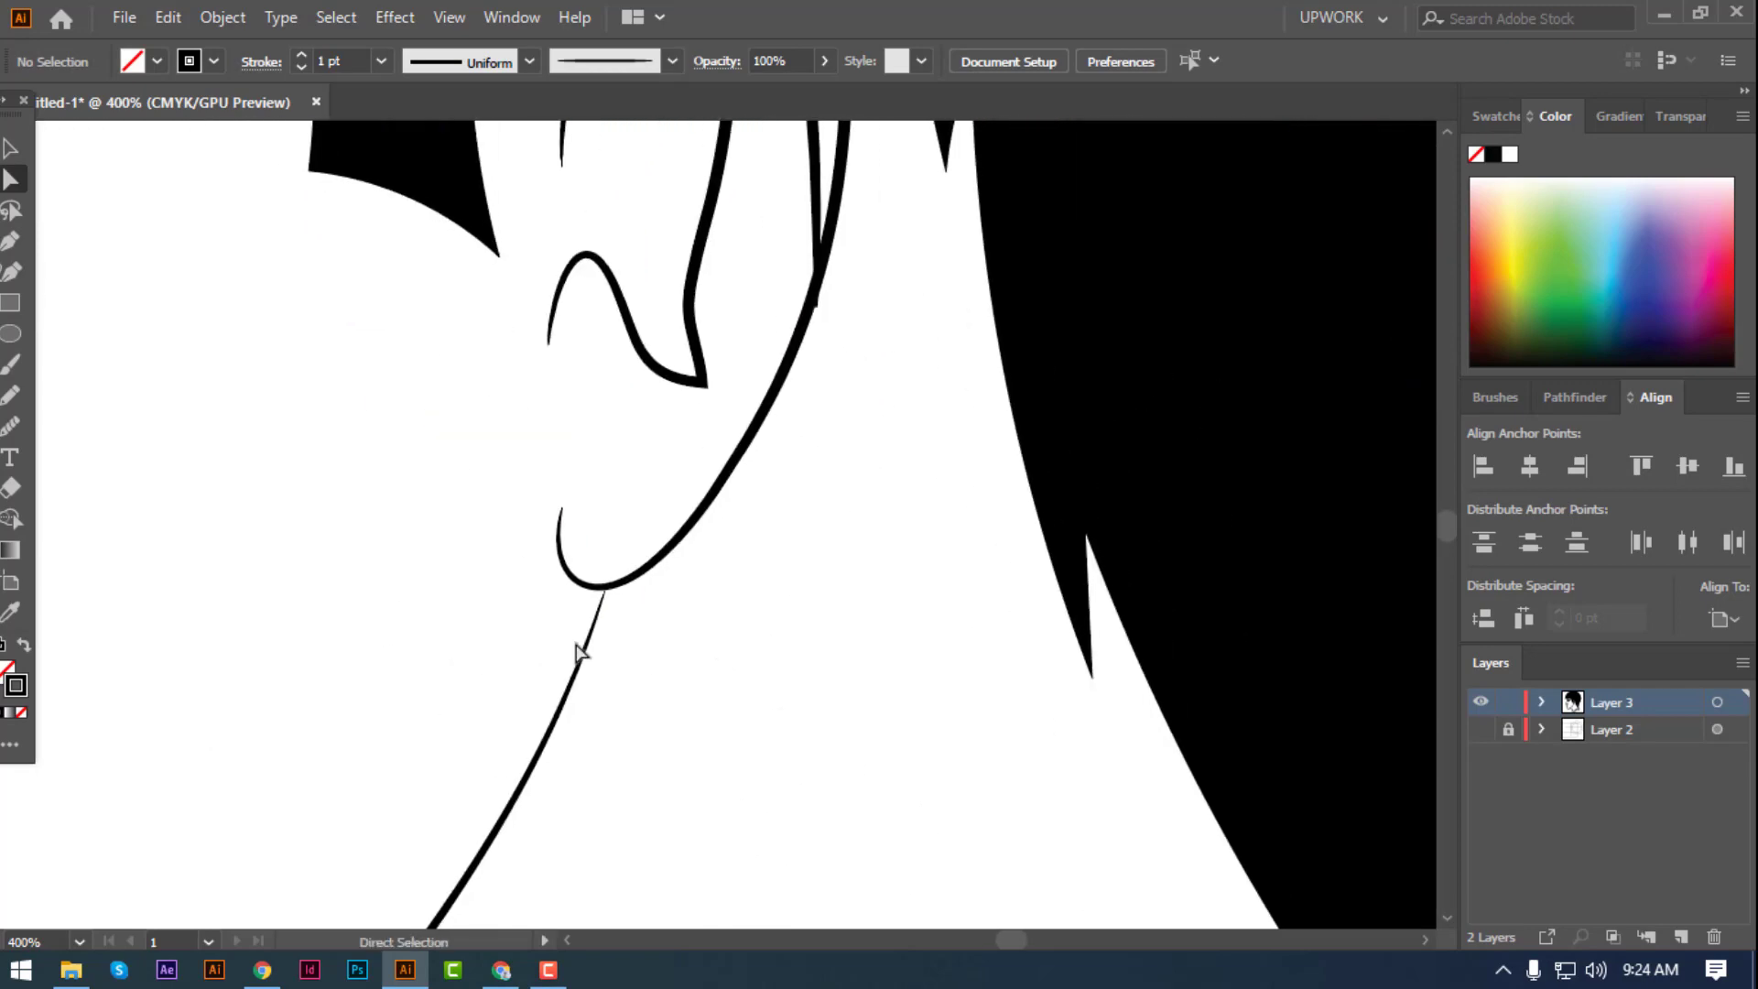
{"action": "left_click_drag", "start_coordinate": [612, 587], "coordinate": [628, 549]}
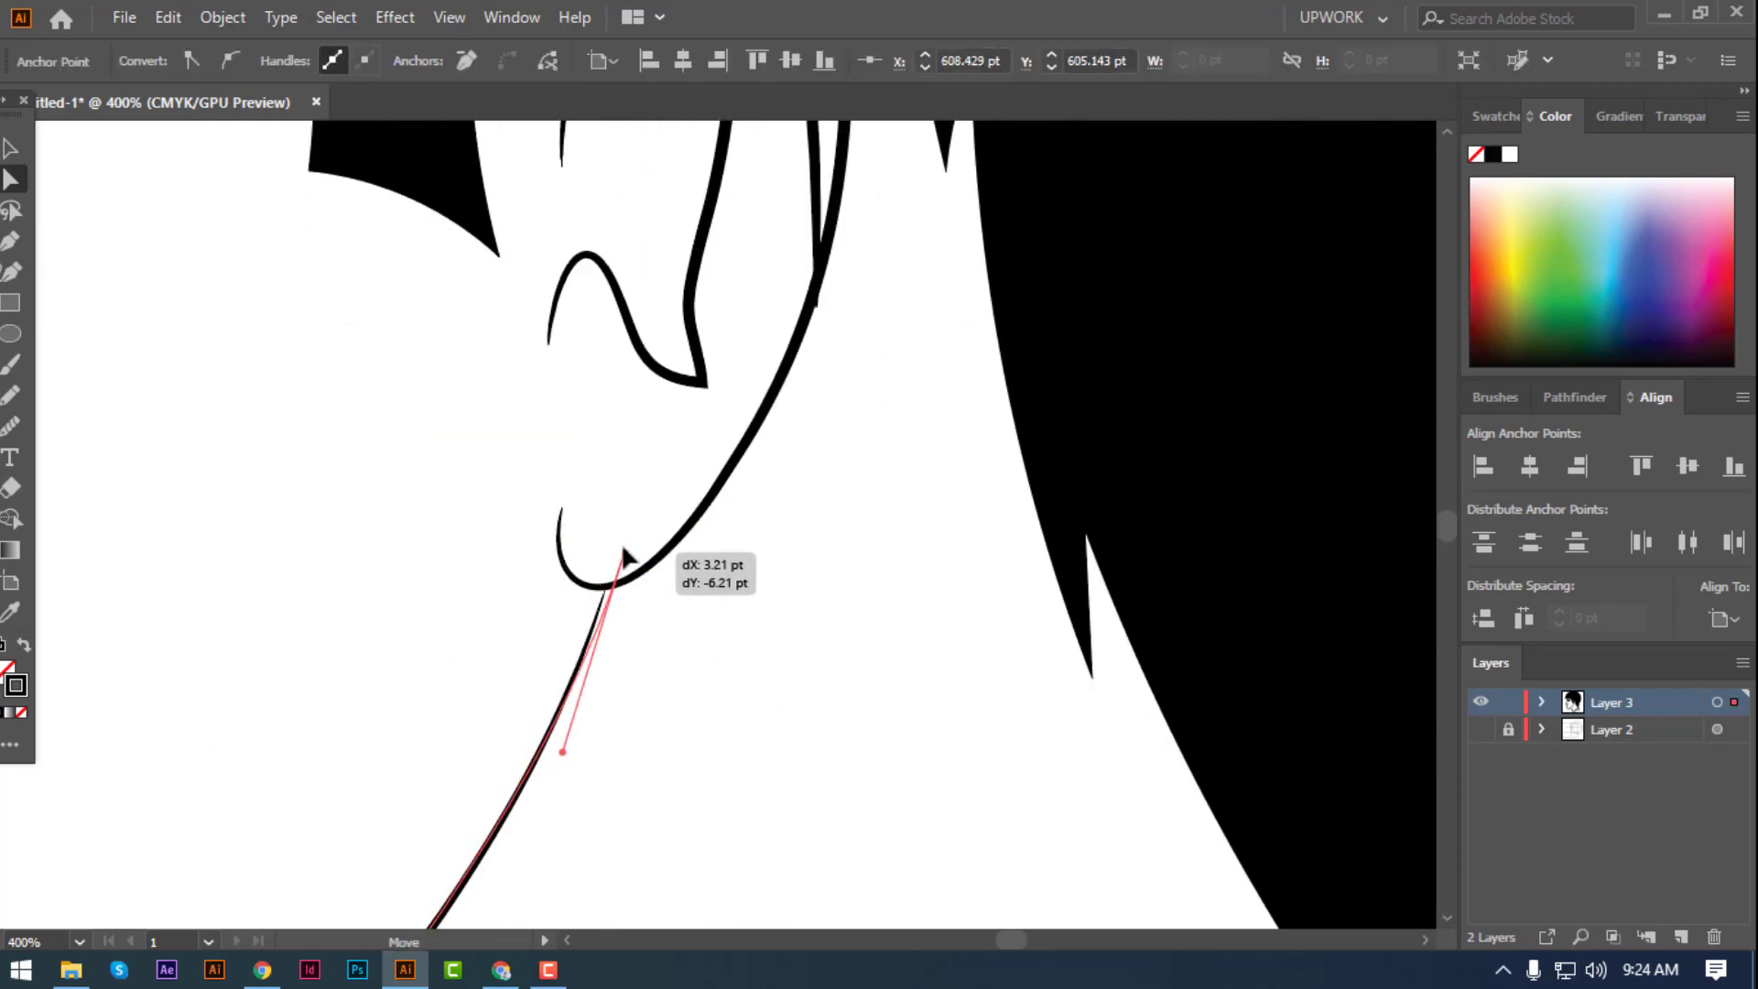
{"action": "left_click", "coordinate": [706, 699]}
{"action": "mouse_move", "coordinate": [706, 698]}
{"action": "left_mouse_down"}
{"action": "mouse_move", "coordinate": [714, 683]}
{"action": "mouse_move", "coordinate": [551, 399]}
{"action": "left_mouse_up"}
{"action": "scroll", "coordinate": [624, 753], "scroll_direction": "down", "scroll_amount": 3}
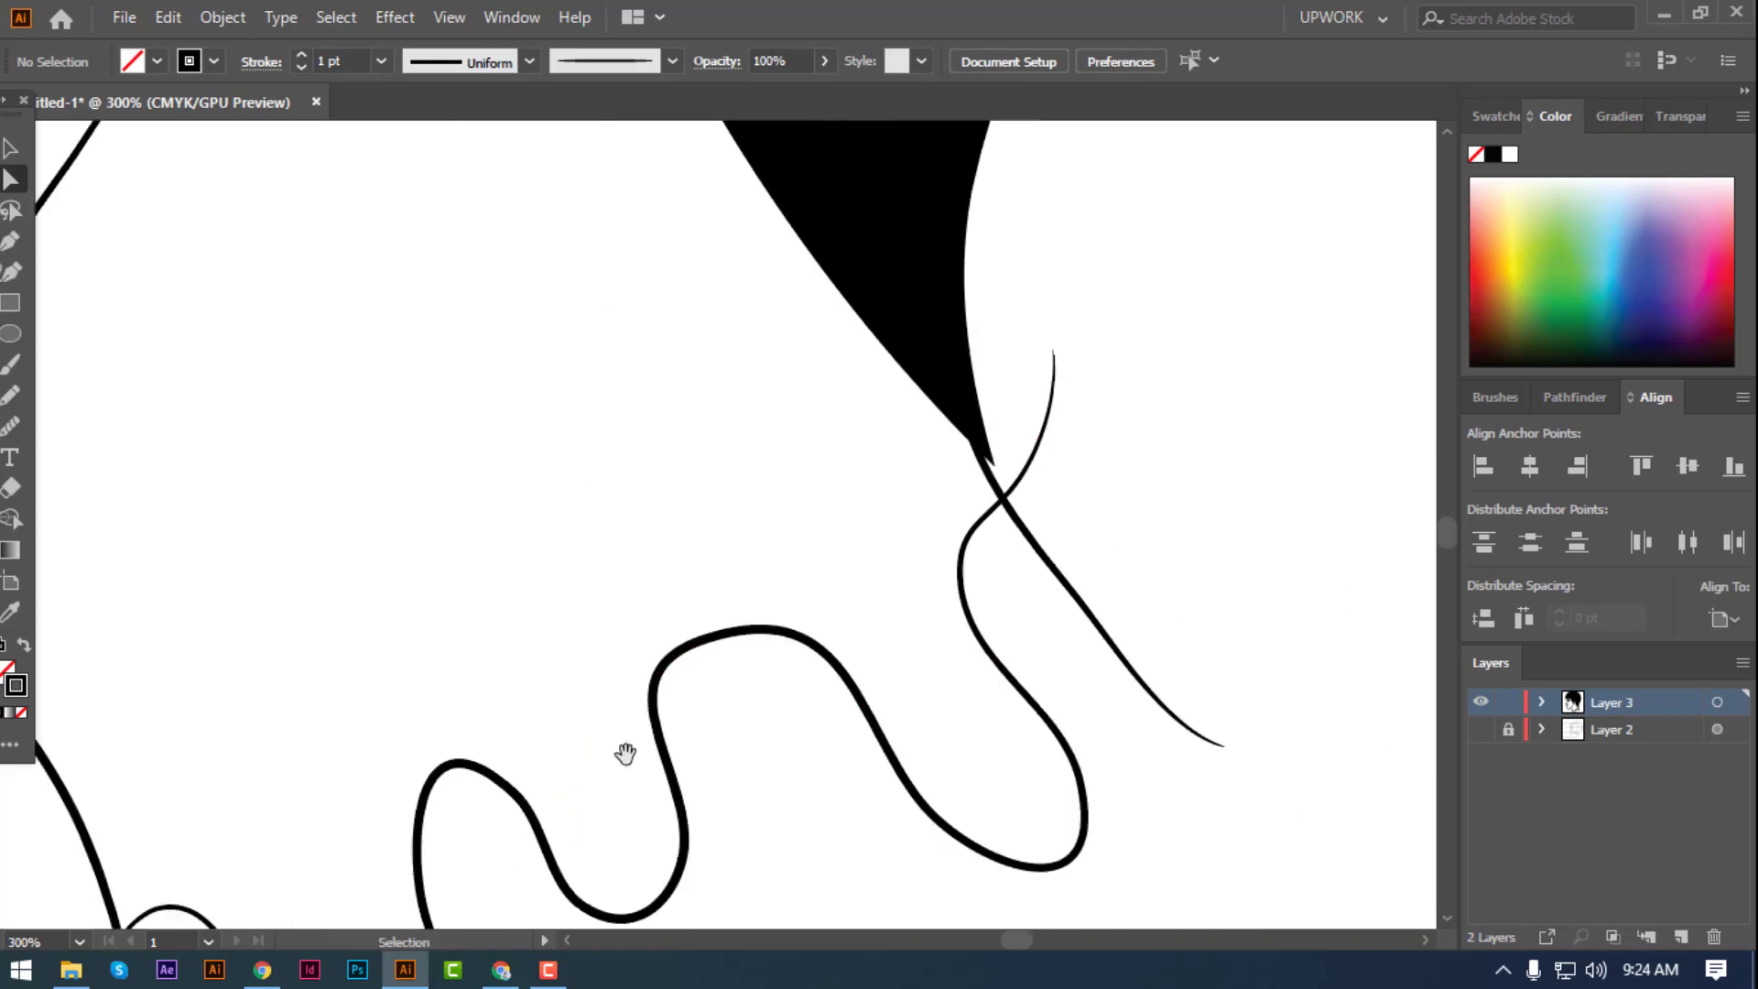
{"action": "scroll", "coordinate": [623, 754], "scroll_direction": "down", "scroll_amount": 2}
{"action": "key", "text": "v"}
{"action": "scroll", "coordinate": [145, 287], "scroll_direction": "up", "scroll_amount": 3}
{"action": "scroll", "coordinate": [96, 227], "scroll_direction": "up", "scroll_amount": 1}
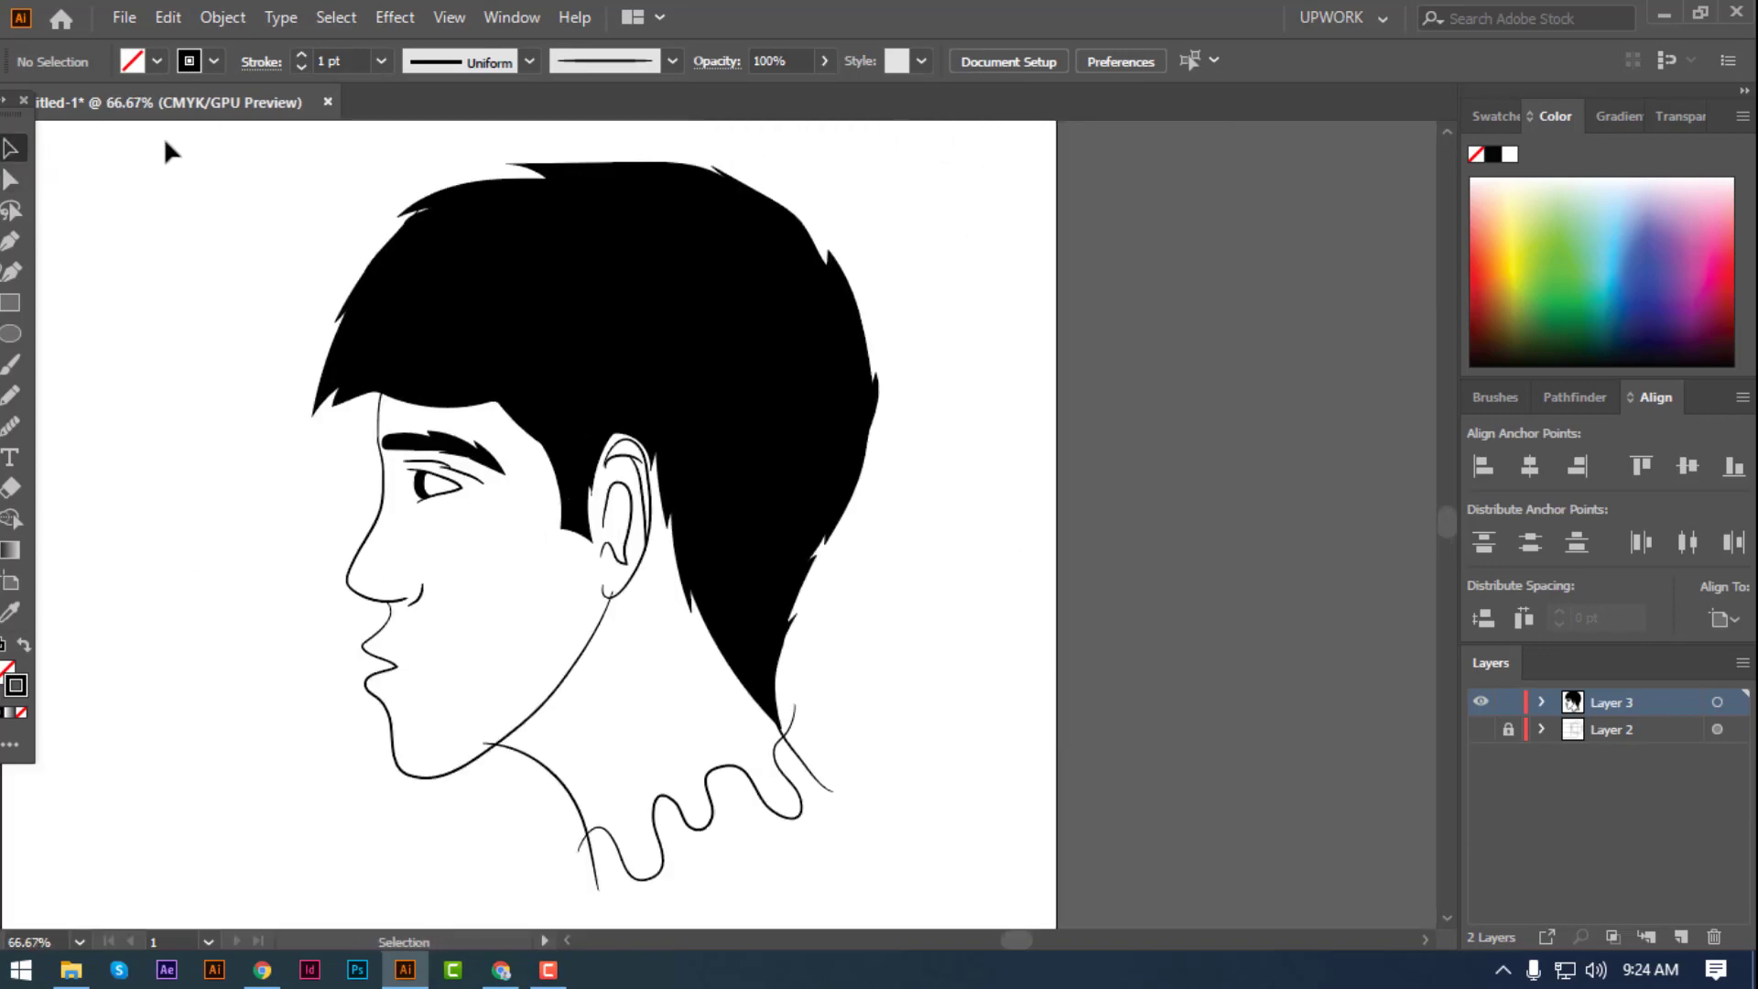
- Select all paths and expand their appearance into shapes
{"action": "key", "text": "ctrl+a"}
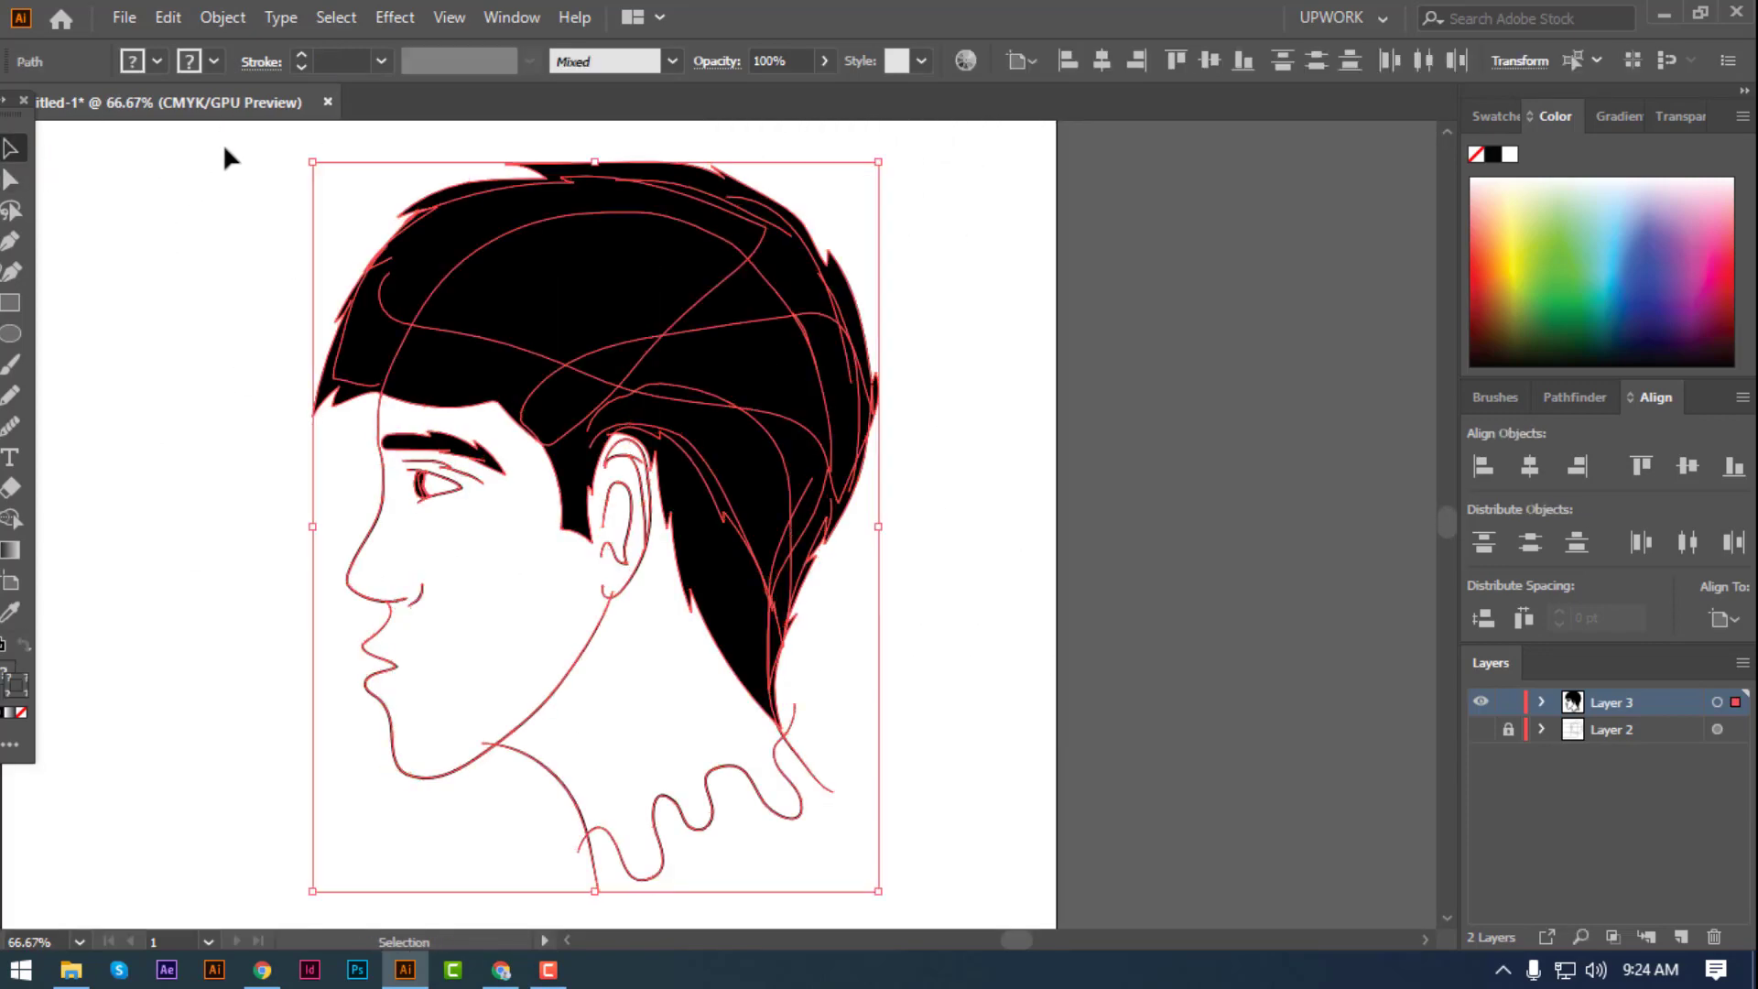
{"action": "left_click", "coordinate": [223, 17]}
{"action": "left_click", "coordinate": [368, 341]}
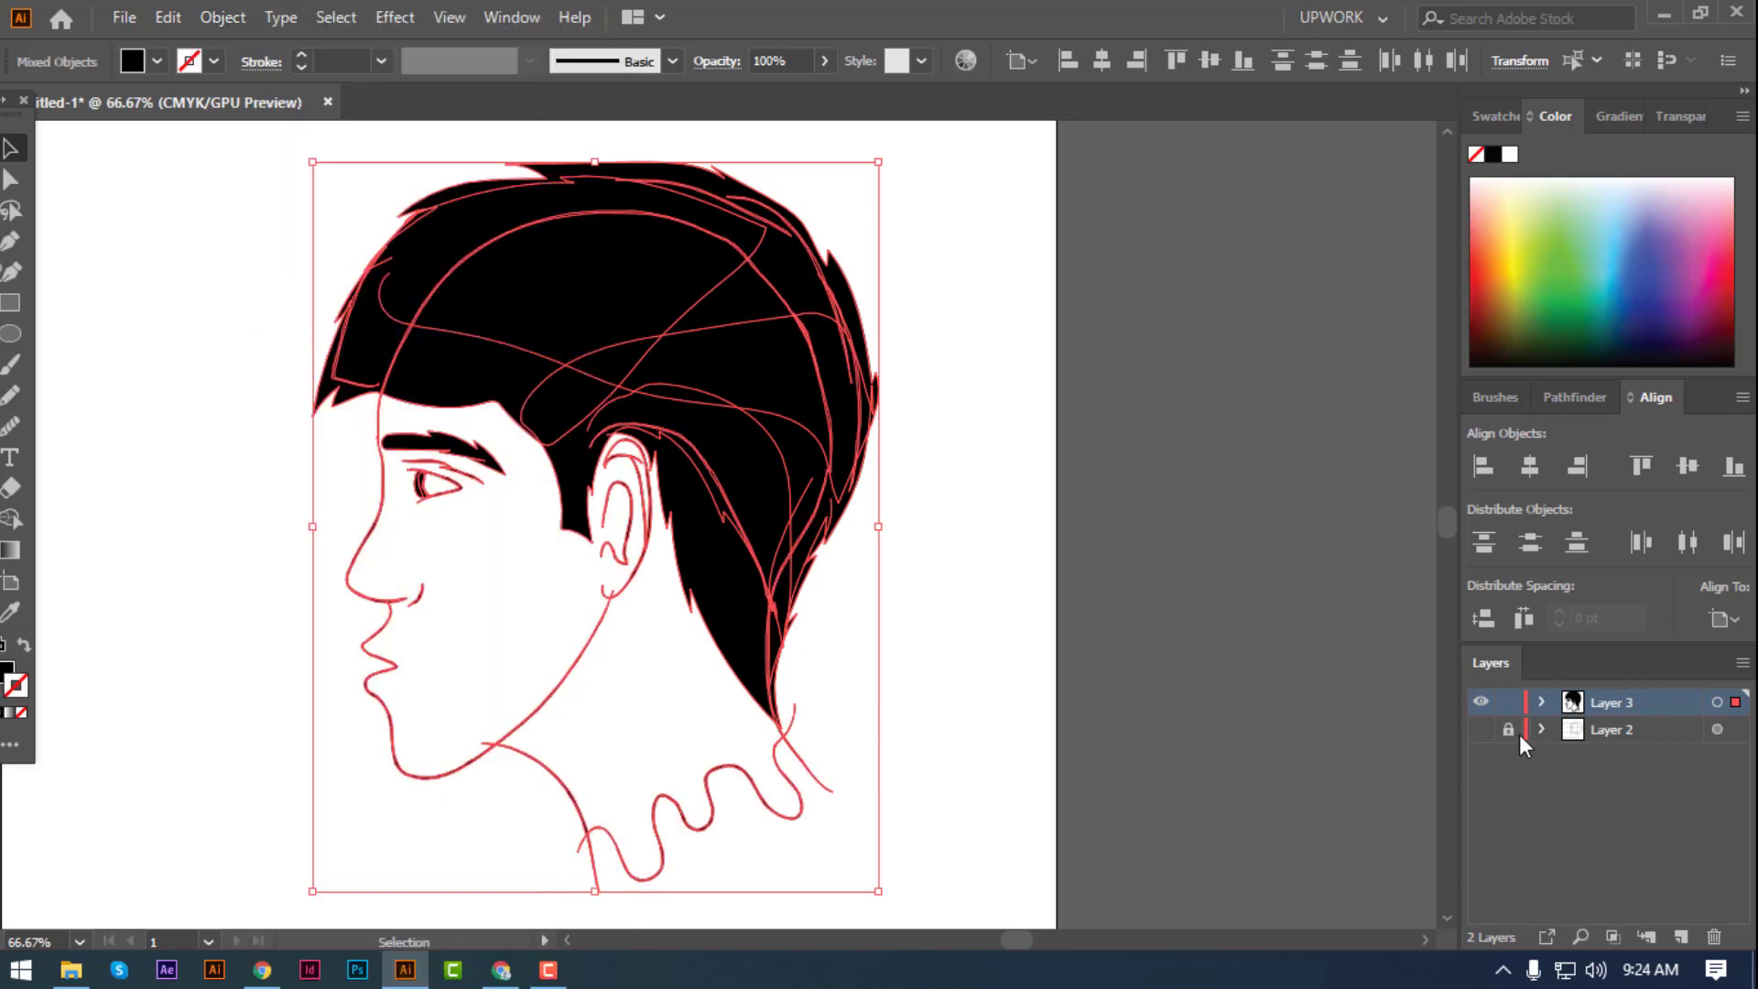
{"action": "left_click", "coordinate": [1574, 397]}
{"action": "left_click", "coordinate": [122, 377]}
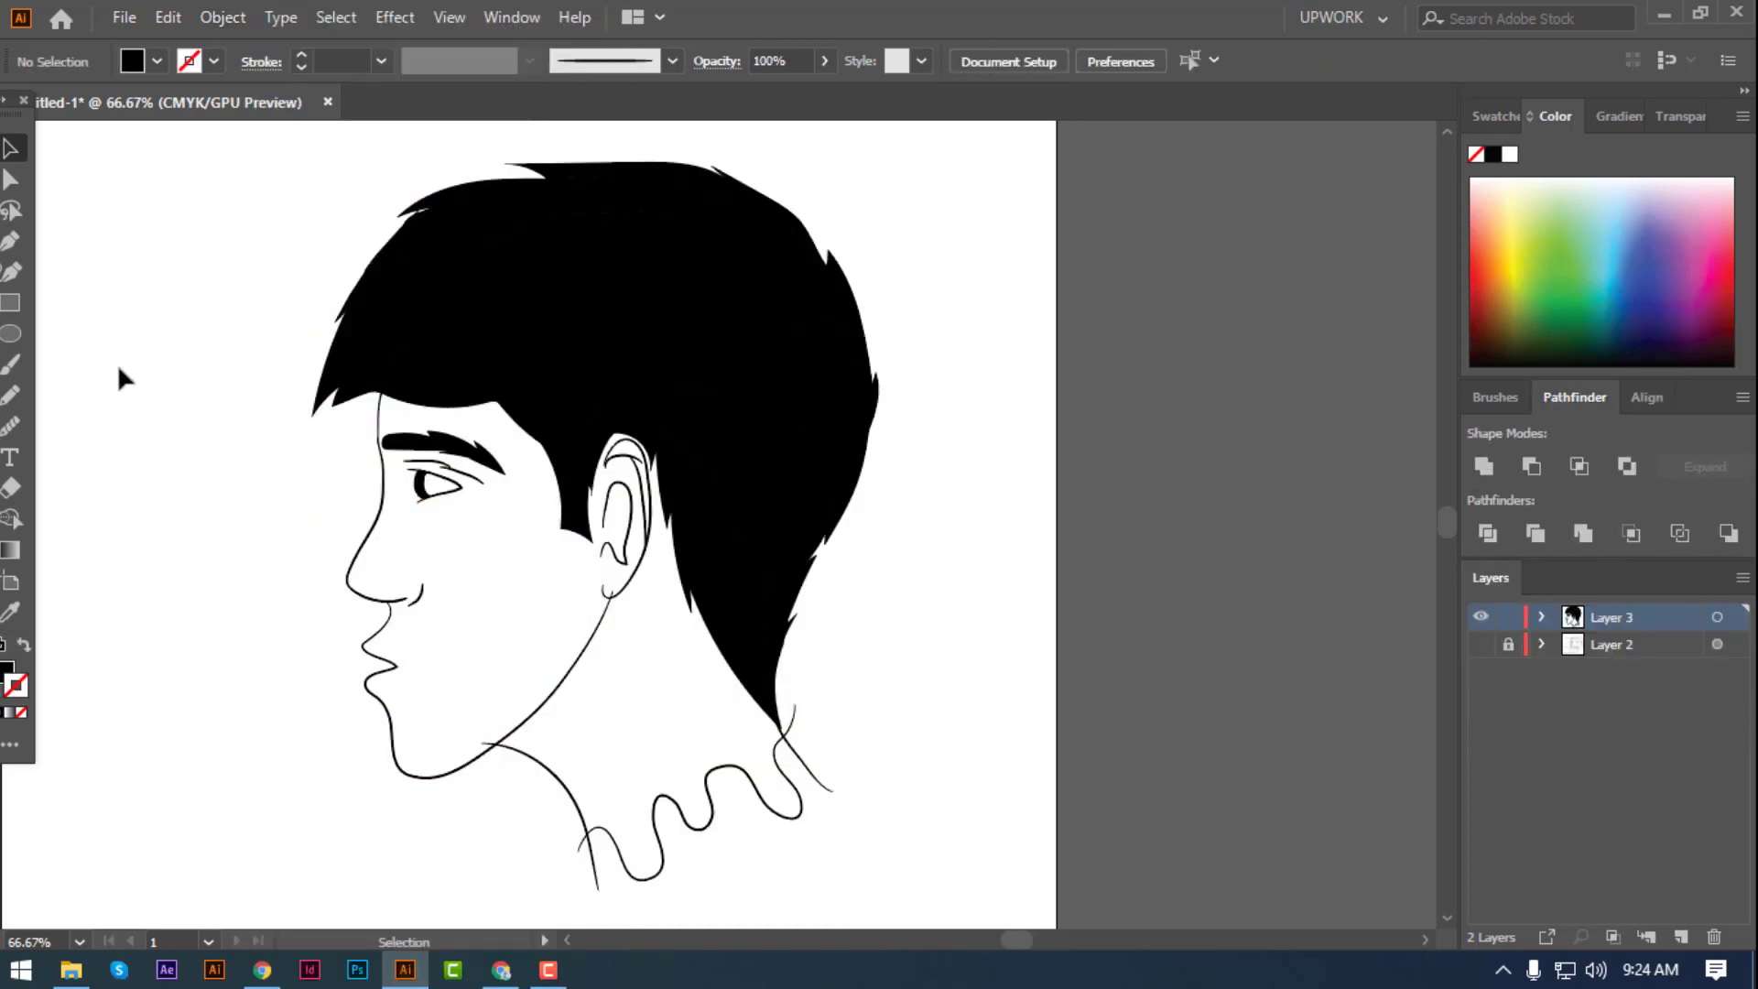
- Inspect the ear lobe up close, then frame the whole head
{"action": "key", "text": "a"}
{"action": "key", "text": "ctrl+equal"}
{"action": "key", "text": "ctrl+equal"}
{"action": "key", "text": "ctrl+equal"}
{"action": "key", "text": "ctrl+equal"}
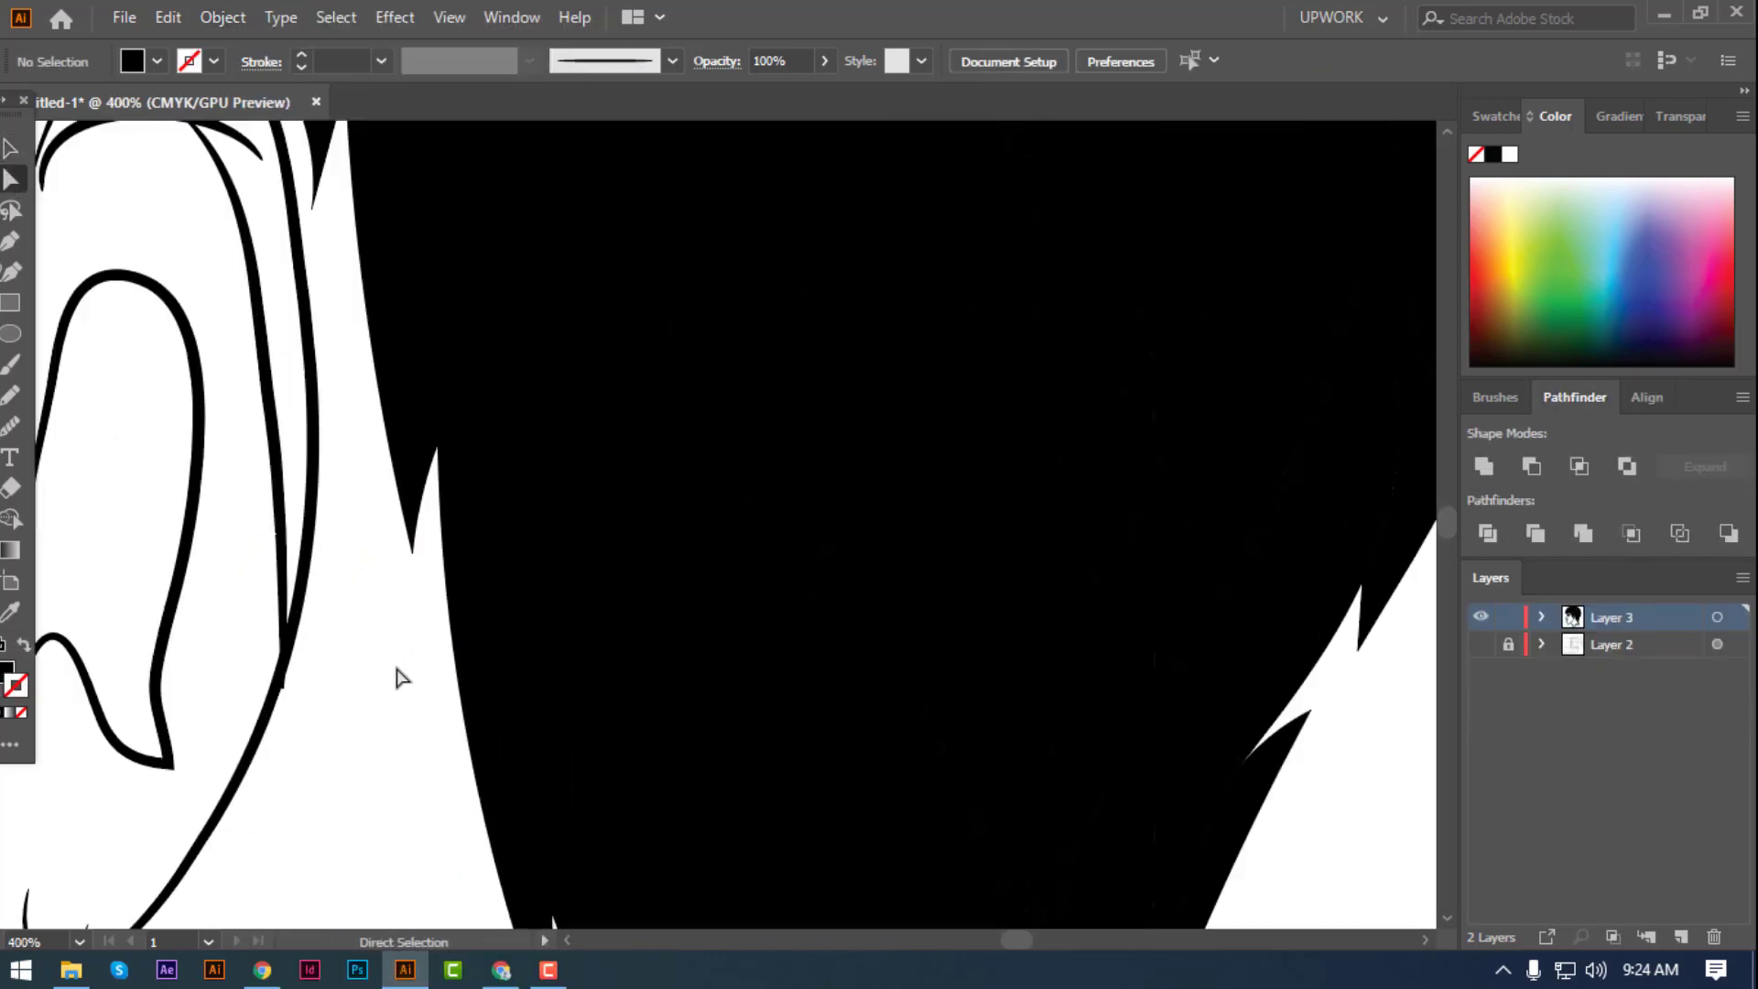
{"action": "left_click_drag", "start_coordinate": [395, 674], "coordinate": [569, 541]}
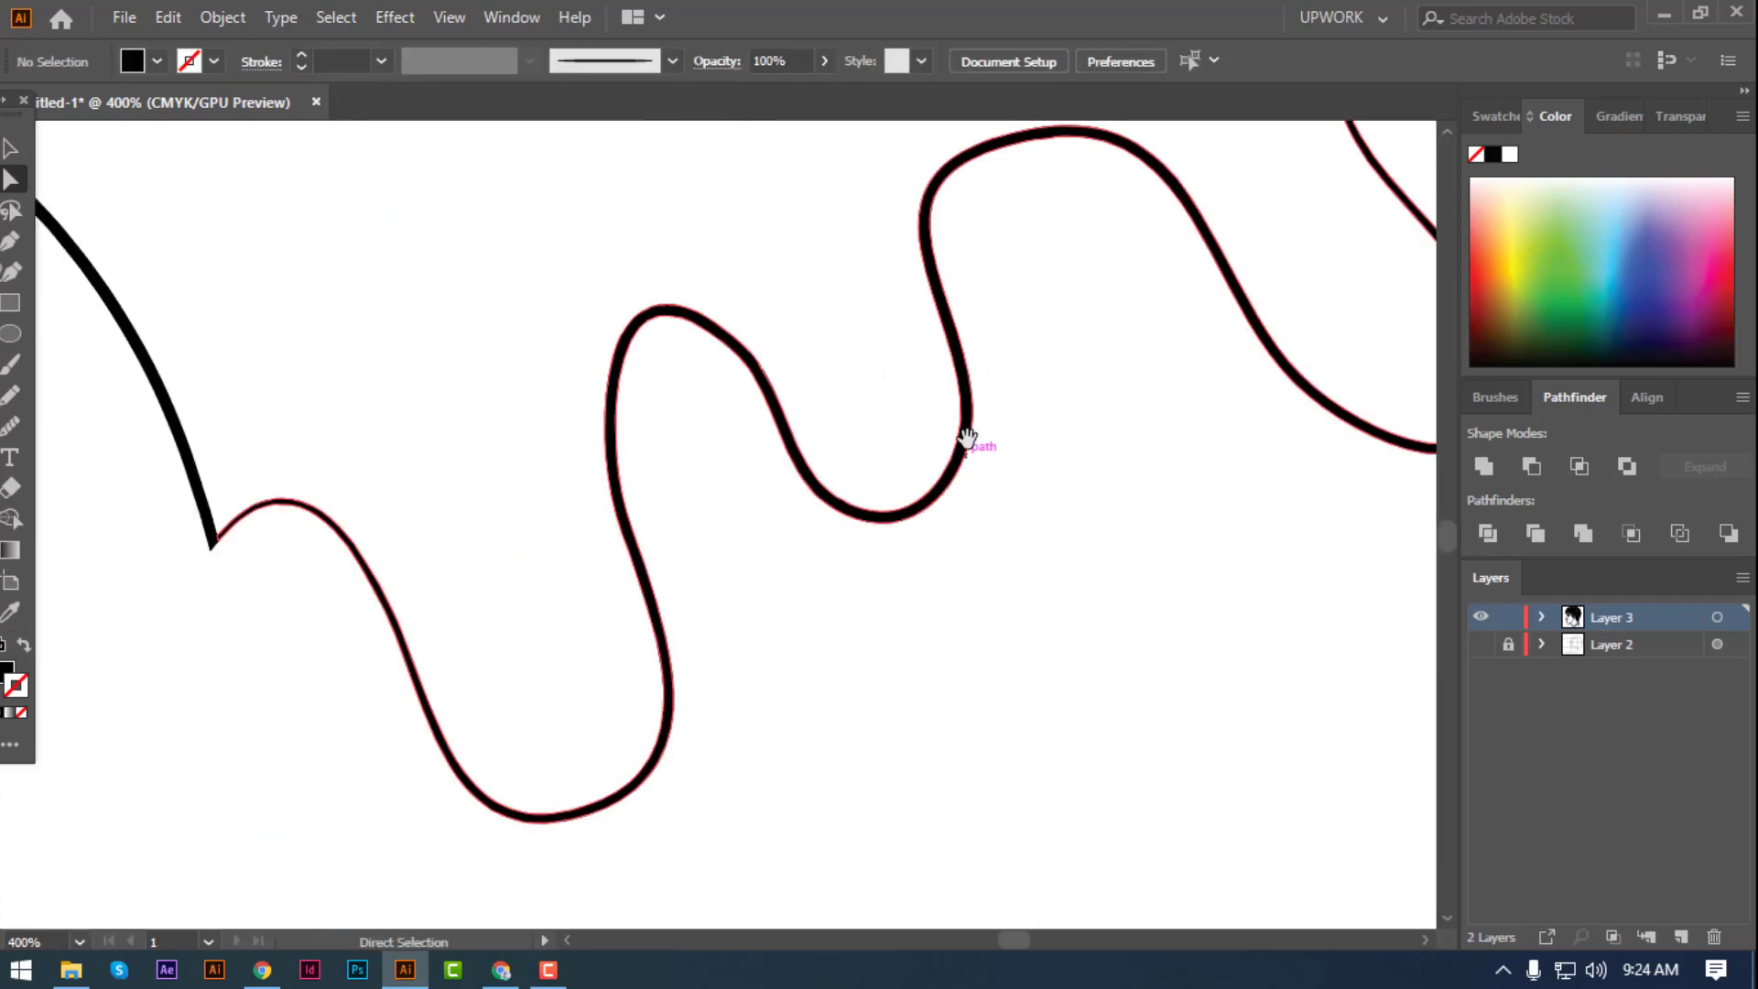
{"action": "key", "text": "ctrl+minus"}
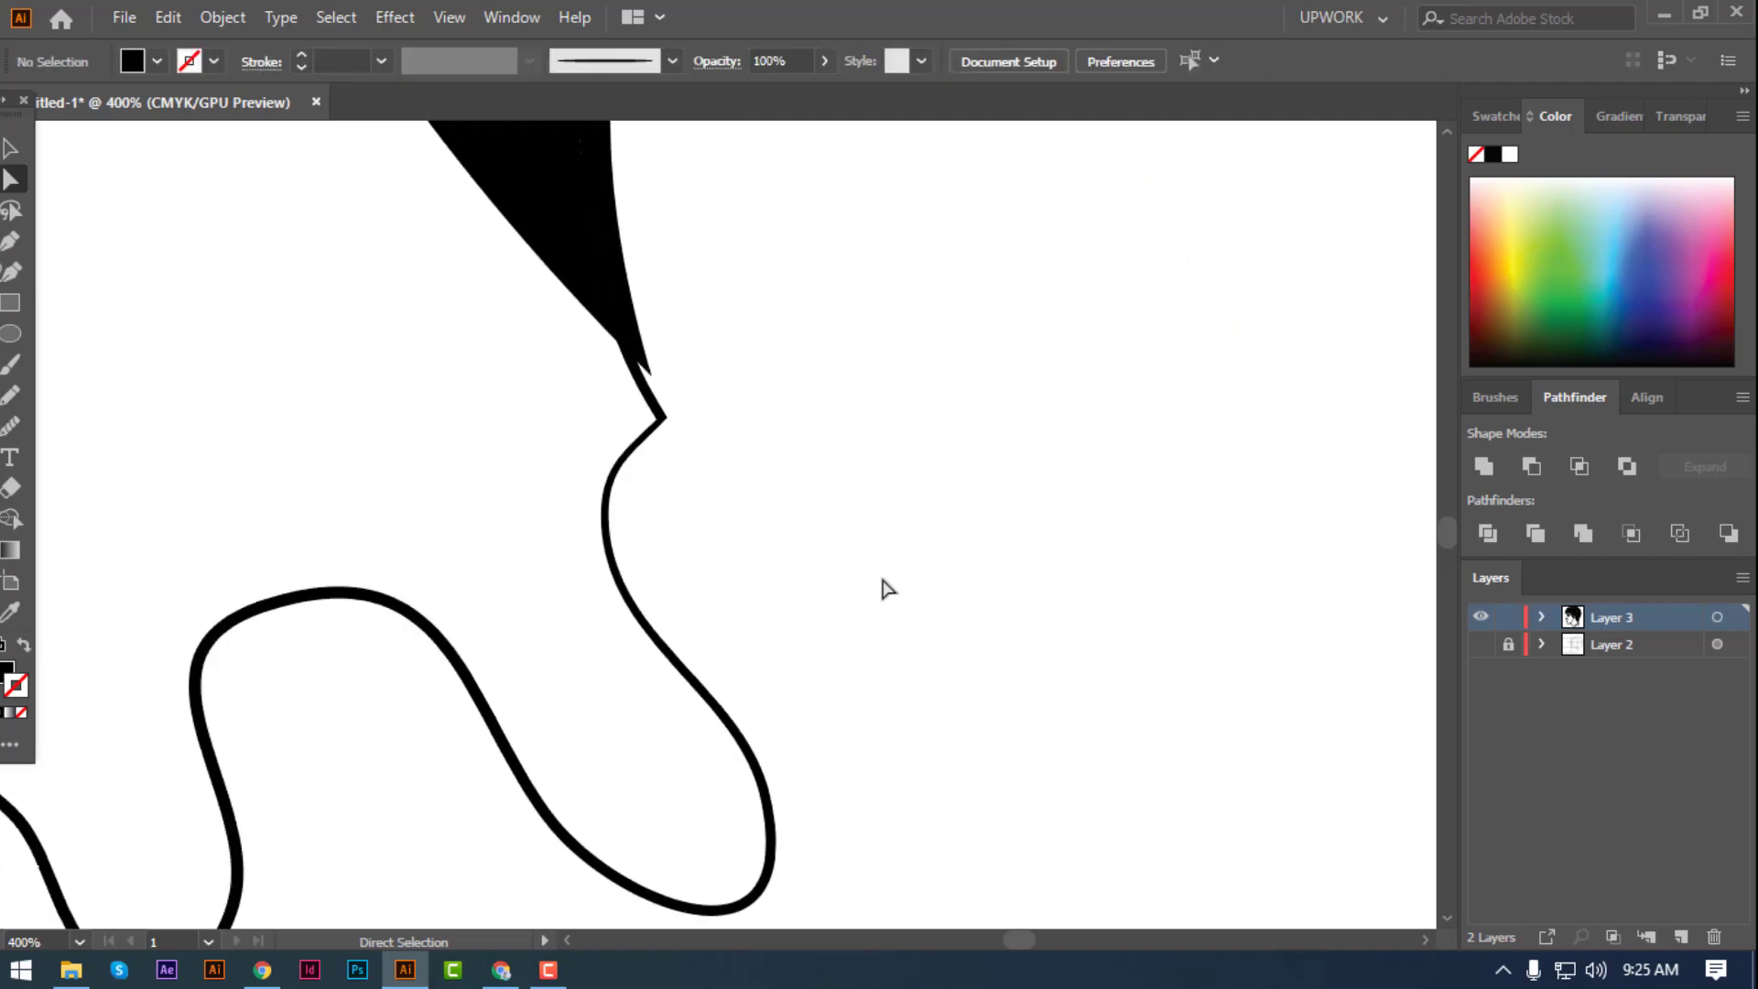
{"action": "key", "text": "ctrl+minus"}
{"action": "key", "text": "ctrl+minus"}
{"action": "key", "text": "ctrl+minus"}
{"action": "key", "text": "ctrl+minus"}
{"action": "left_click_drag", "start_coordinate": [471, 534], "coordinate": [792, 733]}
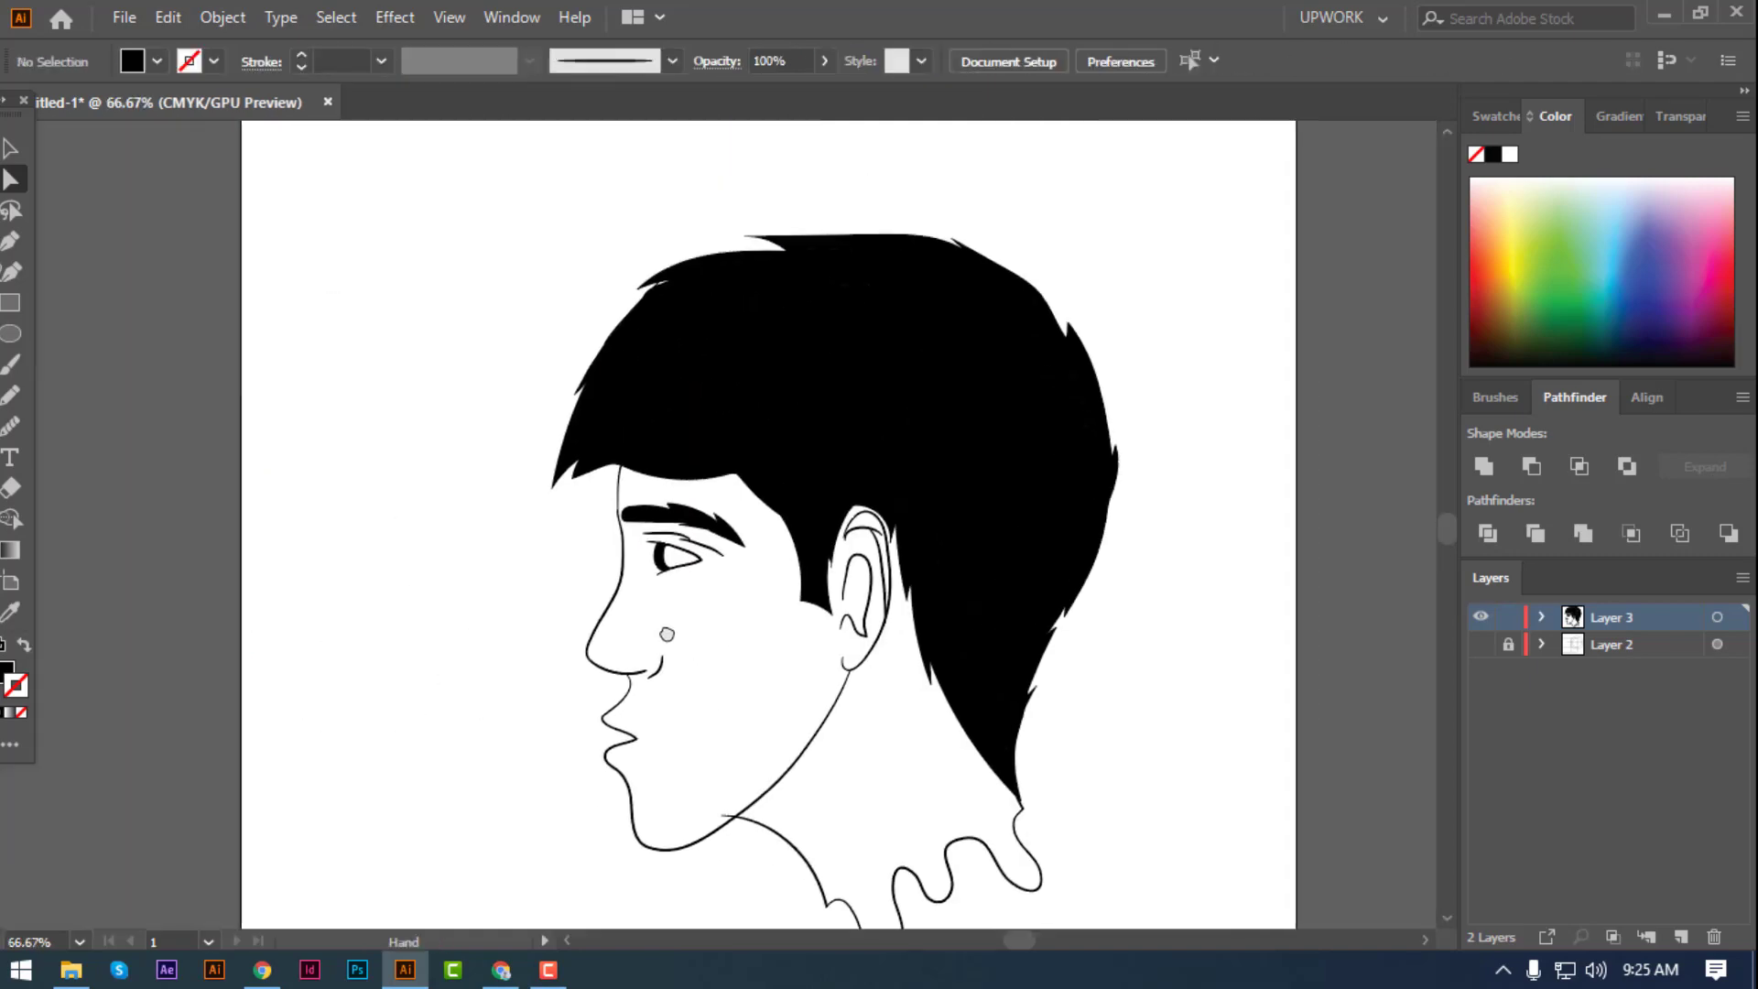
{"action": "key", "text": "v"}
{"action": "left_click_drag", "start_coordinate": [604, 696], "coordinate": [436, 577]}
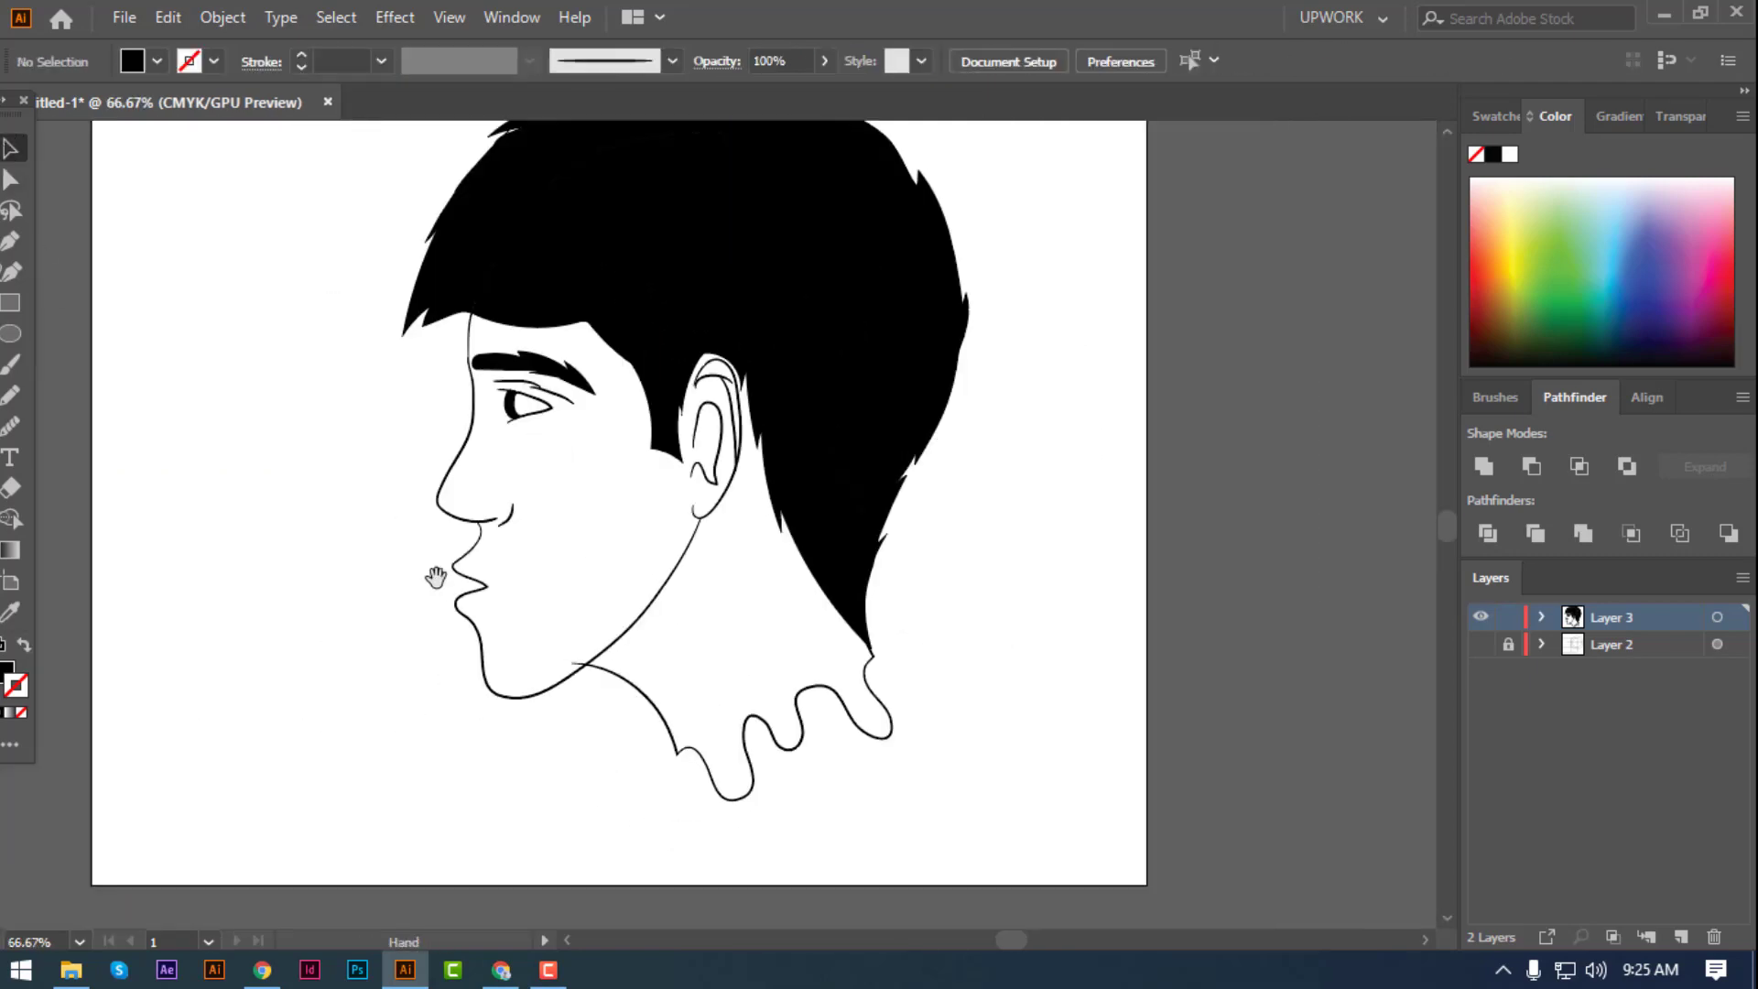
{"action": "scroll", "coordinate": [1062, 612], "scroll_direction": "up", "scroll_amount": 2}
- Merge the head artwork with Pathfinder and duplicate Layer 3 into a locked Layer 3 copy
{"action": "left_click", "coordinate": [124, 17]}
{"action": "left_click", "coordinate": [32, 174]}
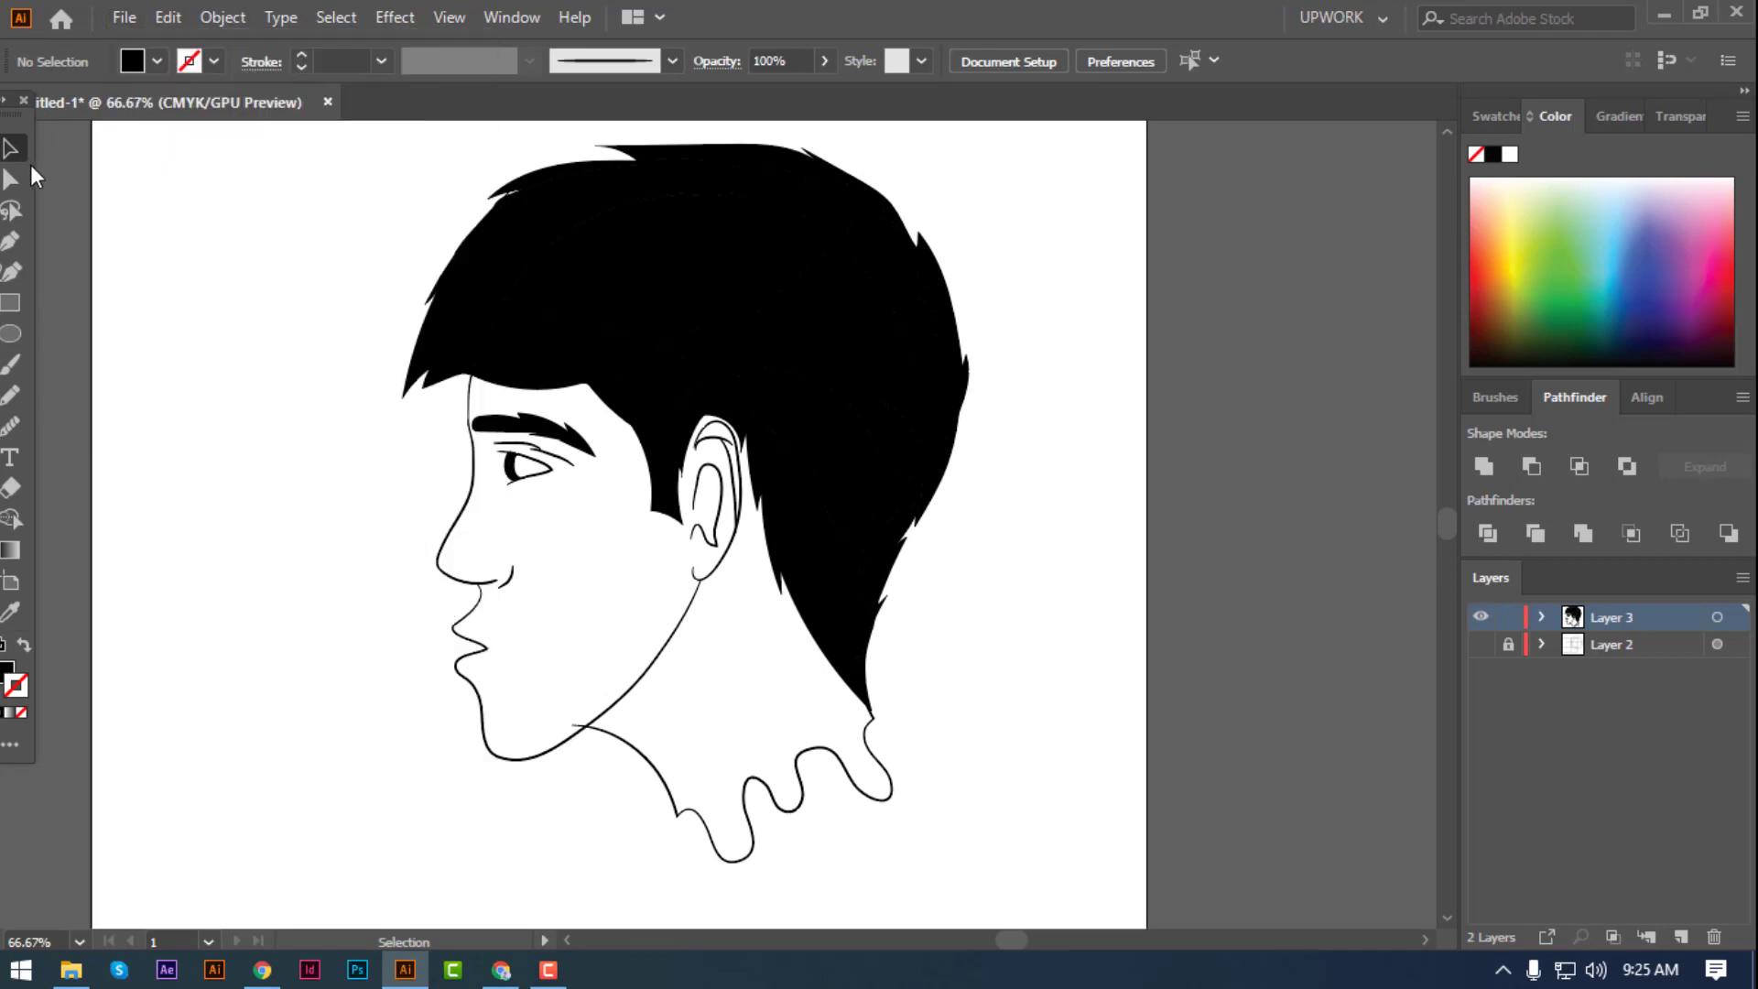
{"action": "left_click_drag", "start_coordinate": [293, 165], "coordinate": [1077, 866]}
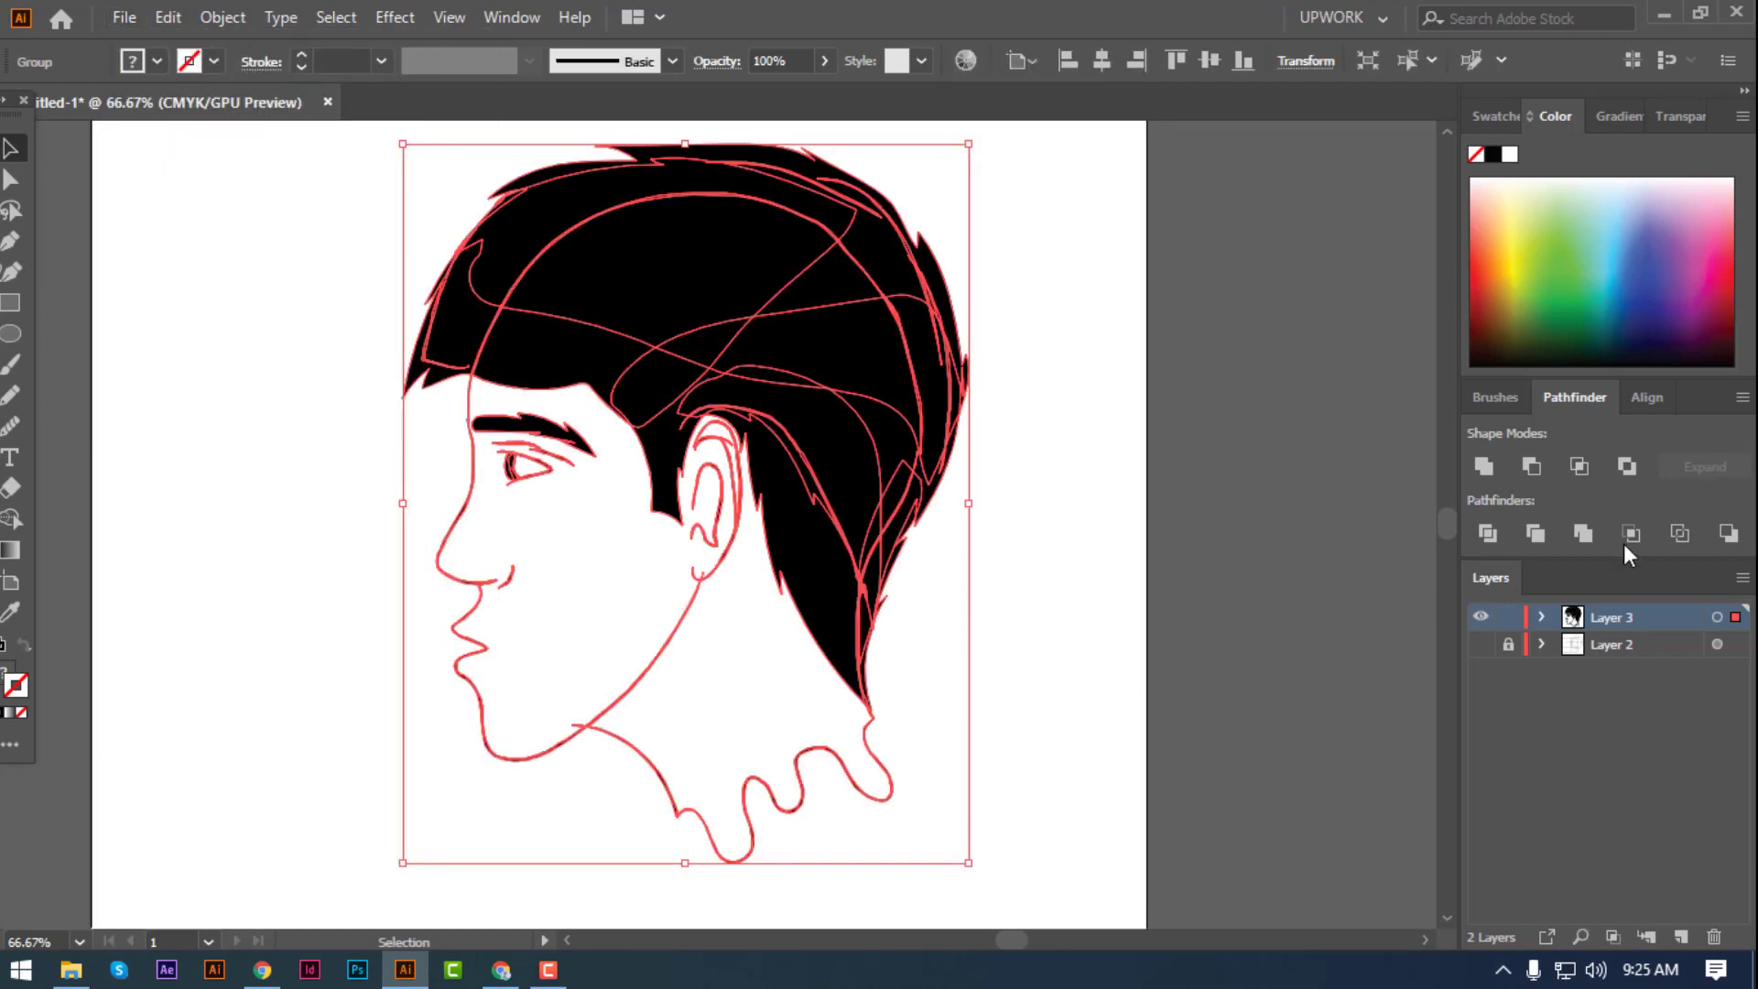
{"action": "left_click", "coordinate": [1581, 534]}
{"action": "left_click", "coordinate": [1243, 552]}
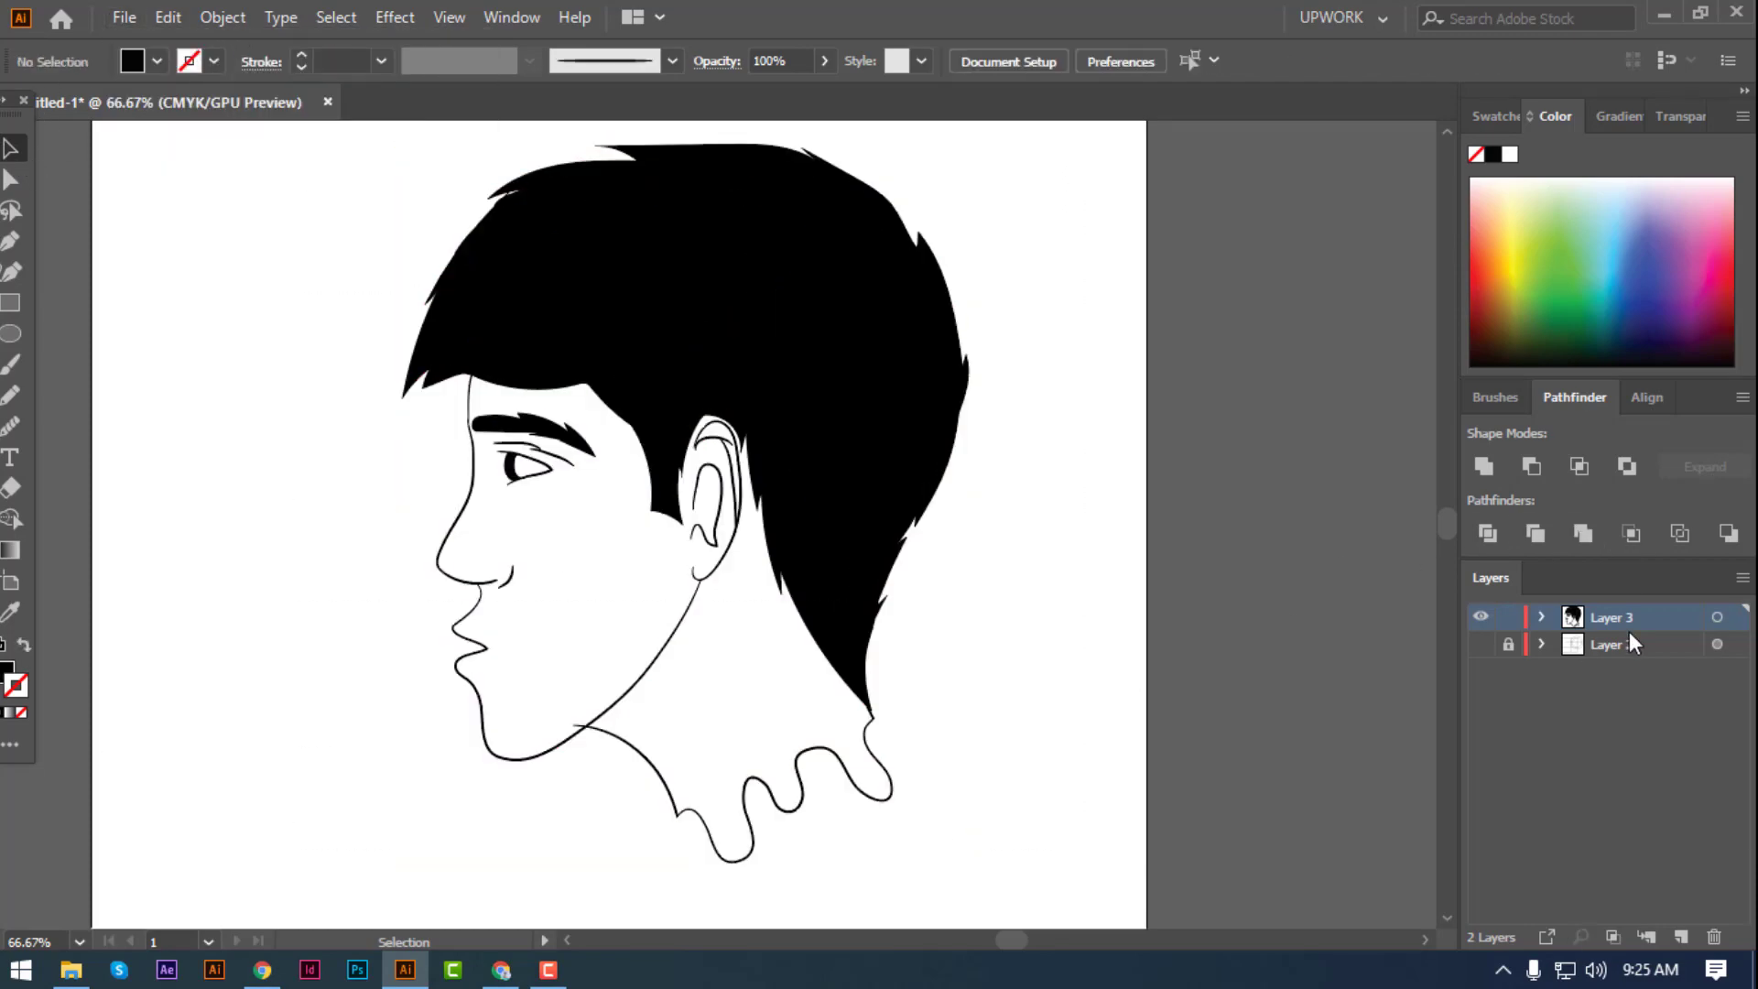
{"action": "left_click_drag", "start_coordinate": [1630, 617], "coordinate": [1680, 936]}
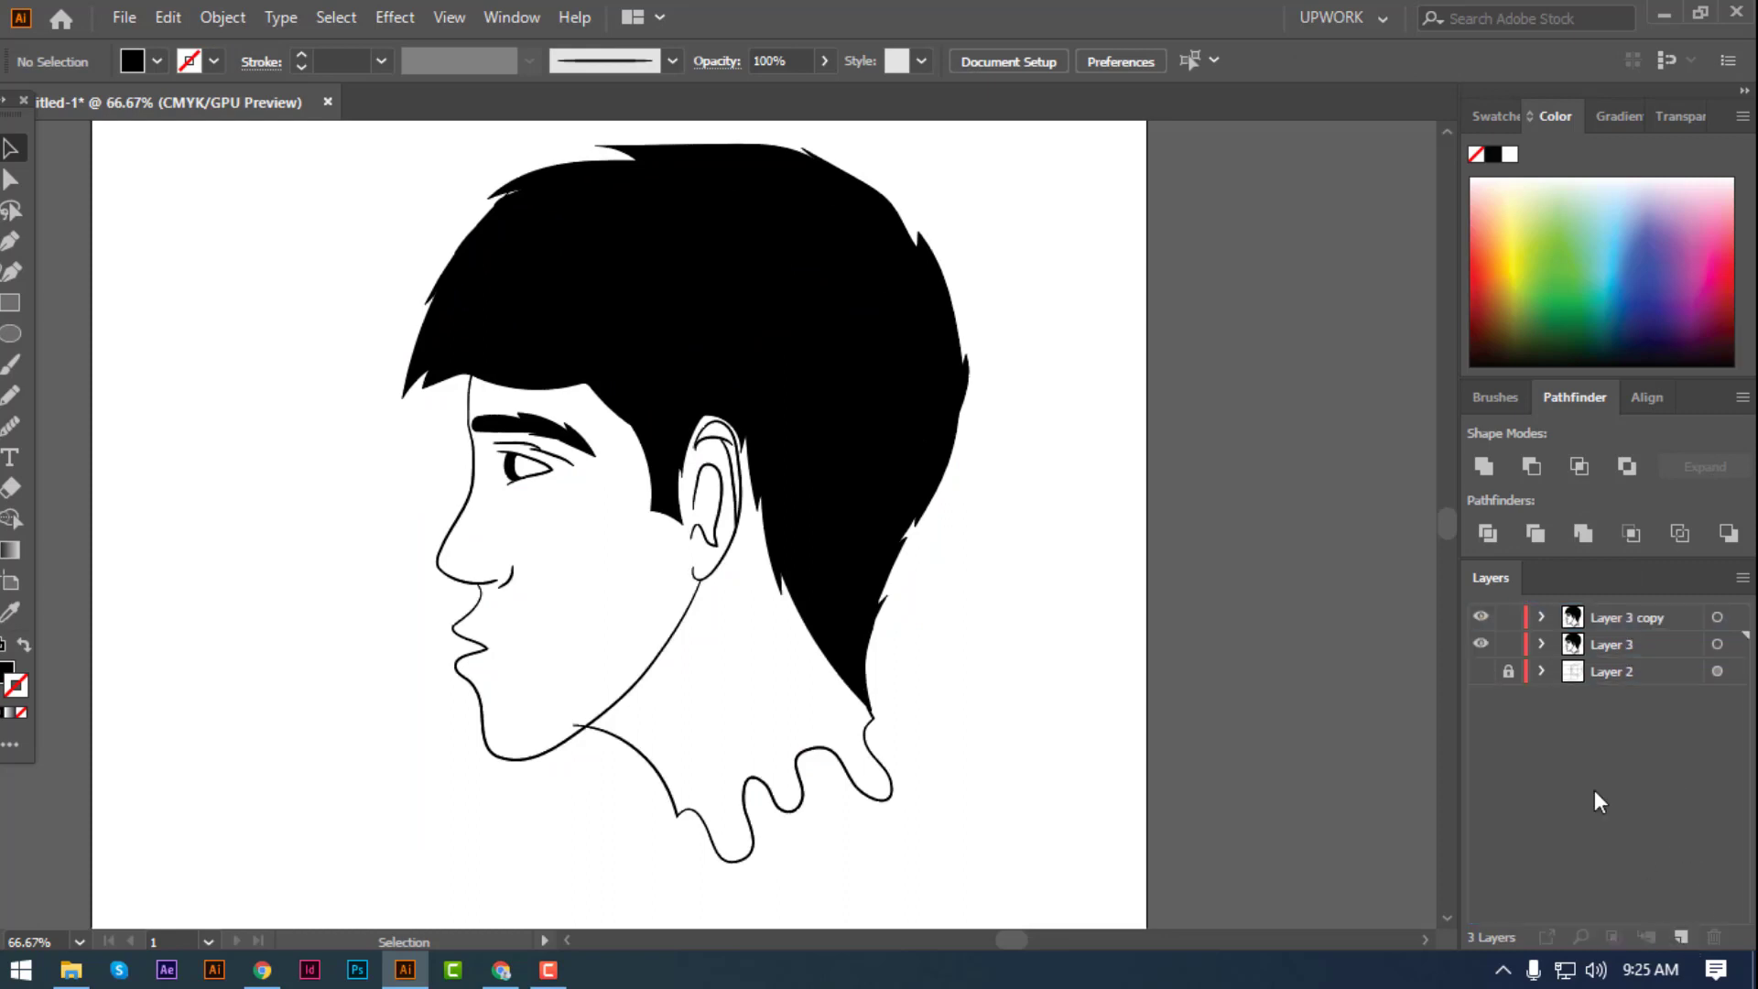
{"action": "left_click", "coordinate": [1608, 651]}
- Try mixing a light peach fill in the Color Picker, then cancel, keeping black
{"action": "left_click", "coordinate": [21, 313]}
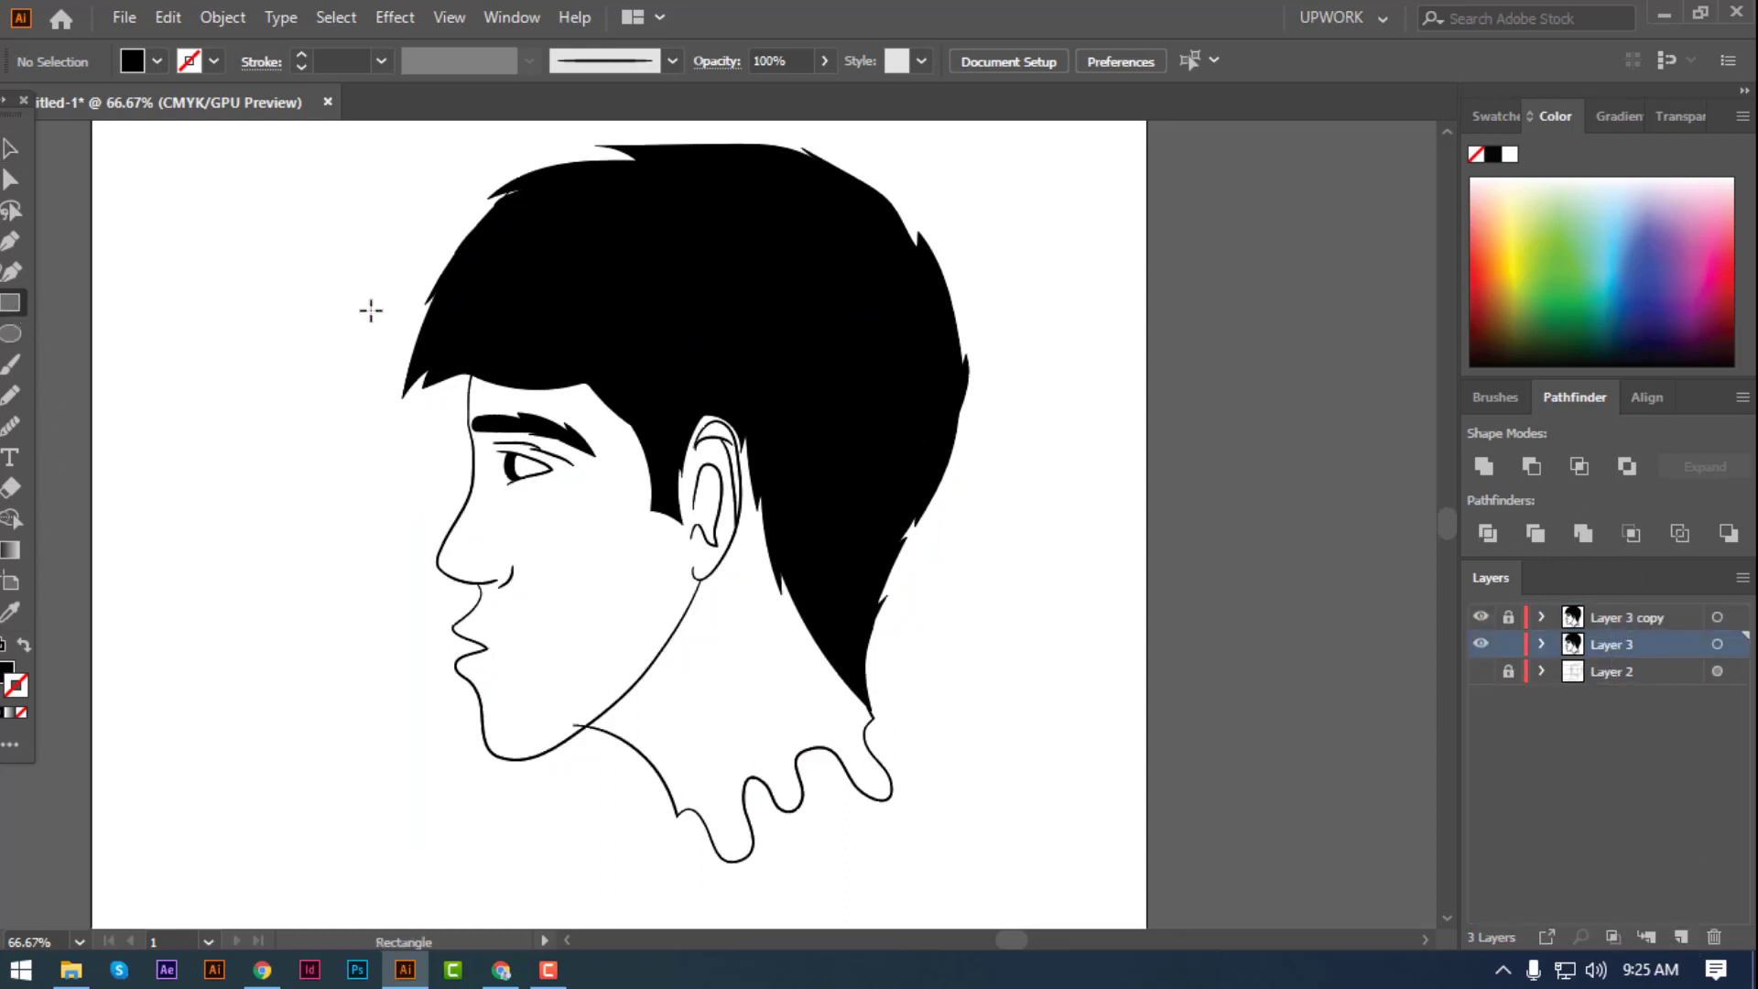
{"action": "left_click", "coordinate": [1742, 116]}
{"action": "left_click", "coordinate": [1653, 165]}
{"action": "double_click", "coordinate": [5, 676]}
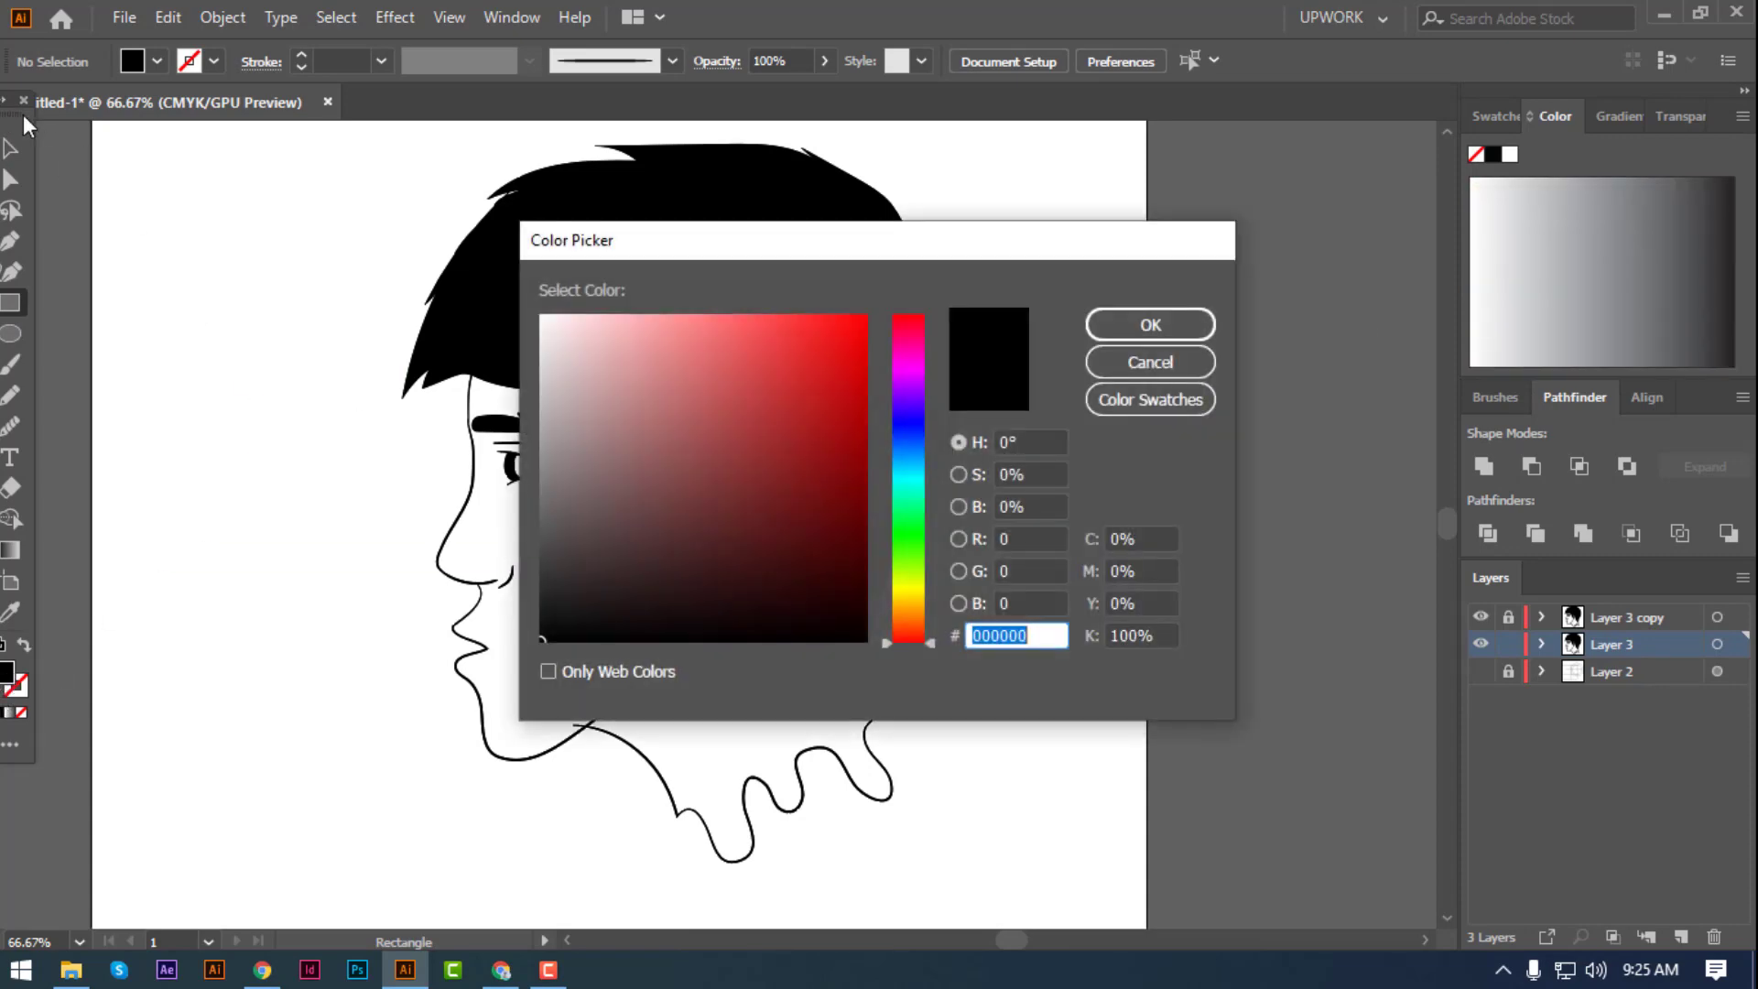
{"action": "left_click", "coordinate": [1150, 362]}
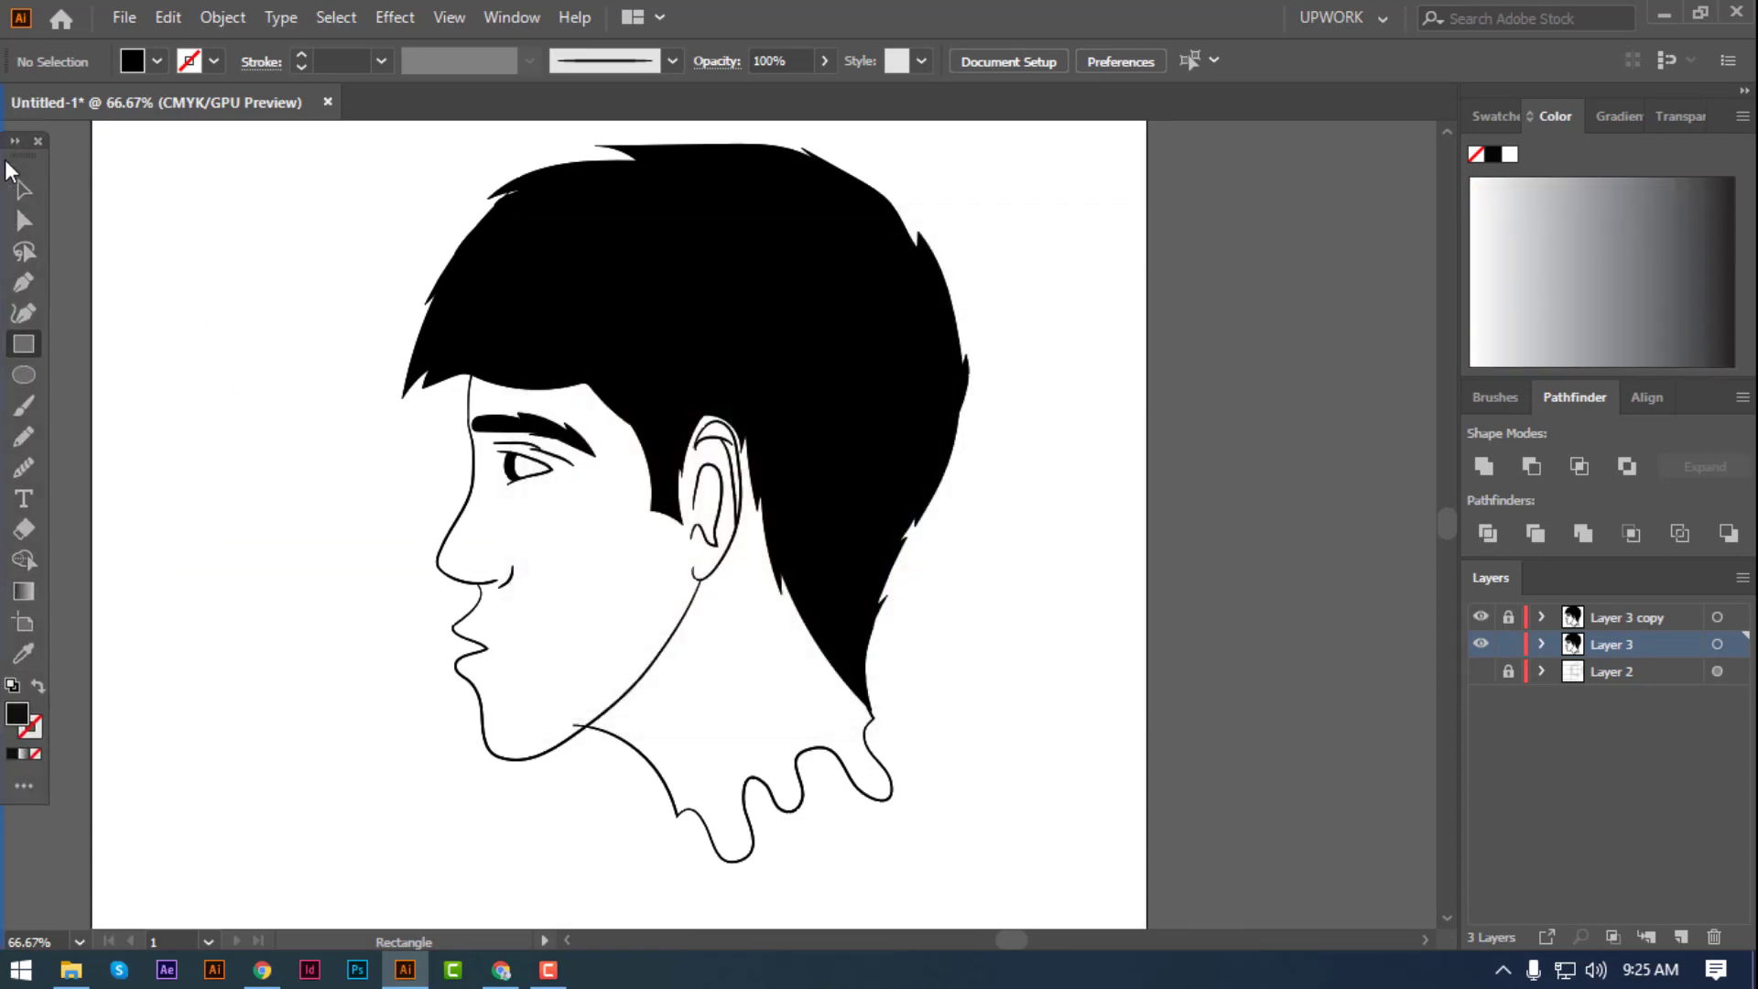
{"action": "double_click", "coordinate": [17, 664]}
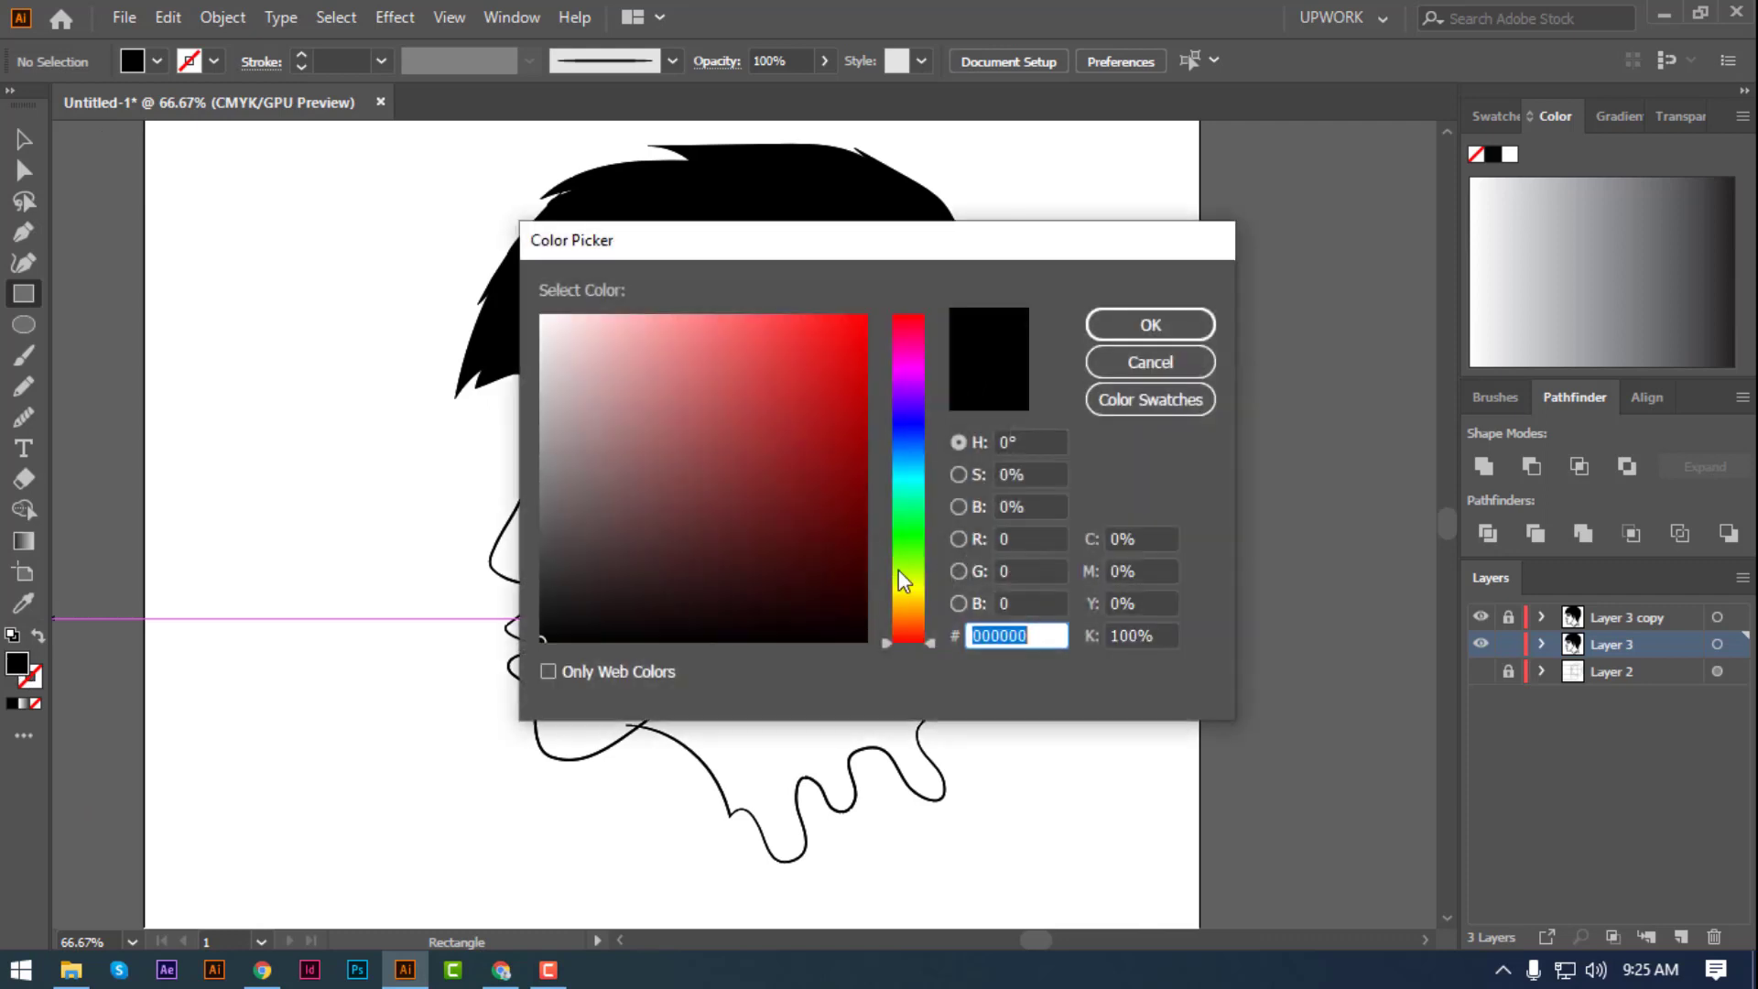
{"action": "left_click_drag", "start_coordinate": [904, 581], "coordinate": [903, 611]}
{"action": "left_click", "coordinate": [687, 353]}
{"action": "mouse_move", "coordinate": [687, 353]}
{"action": "left_mouse_down"}
{"action": "mouse_move", "coordinate": [728, 332]}
{"action": "mouse_move", "coordinate": [651, 322]}
{"action": "left_mouse_up"}
{"action": "left_click", "coordinate": [1150, 362]}
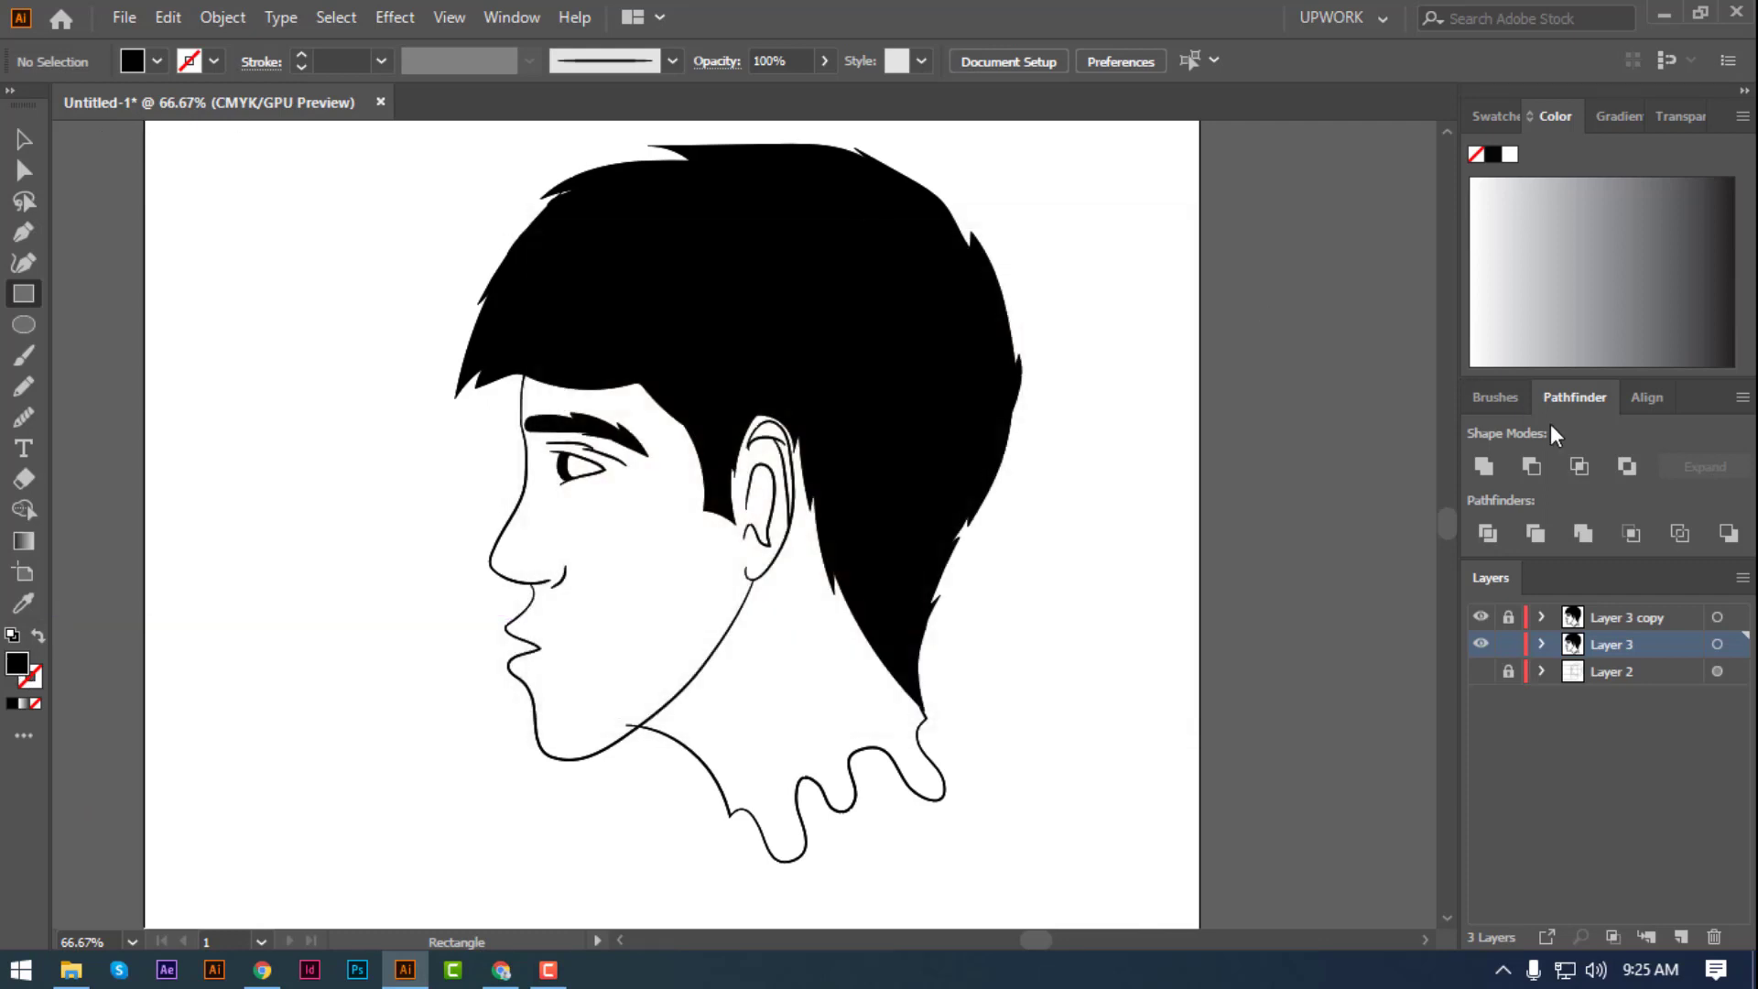
- Pick a peach swatch from the Skintones library and draw a rectangle over the head
{"action": "left_click", "coordinate": [157, 62]}
{"action": "left_click", "coordinate": [19, 223]}
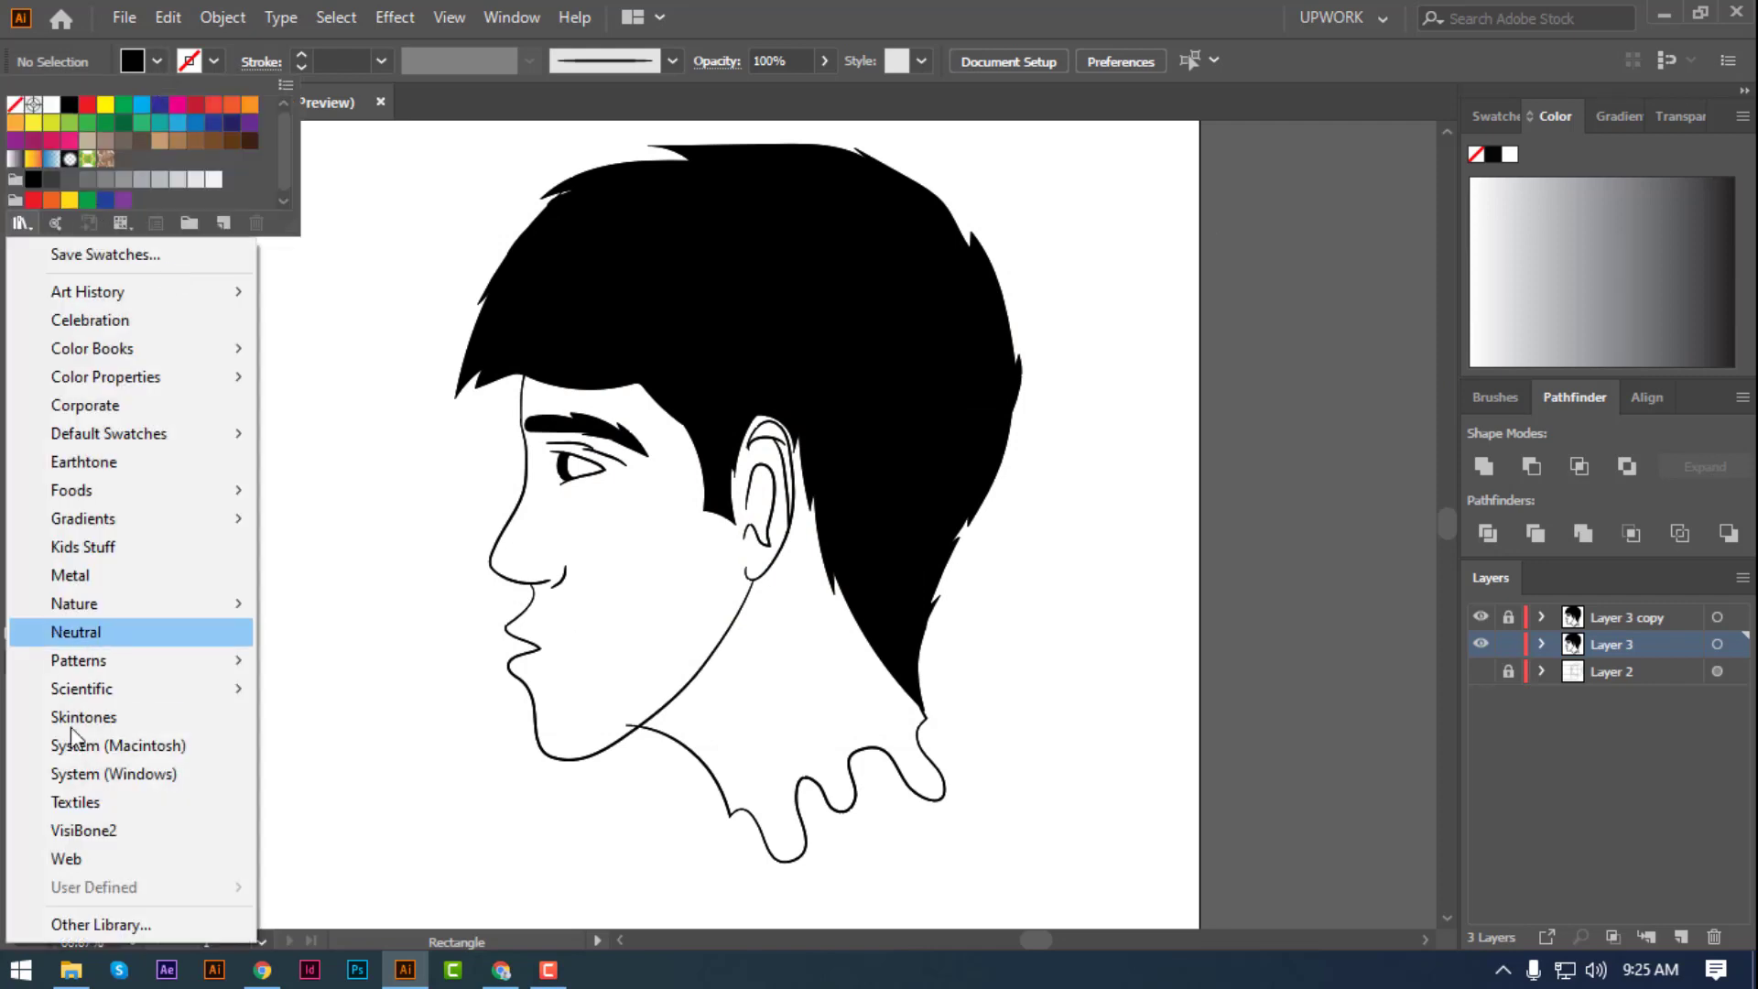
{"action": "left_click", "coordinate": [82, 717]}
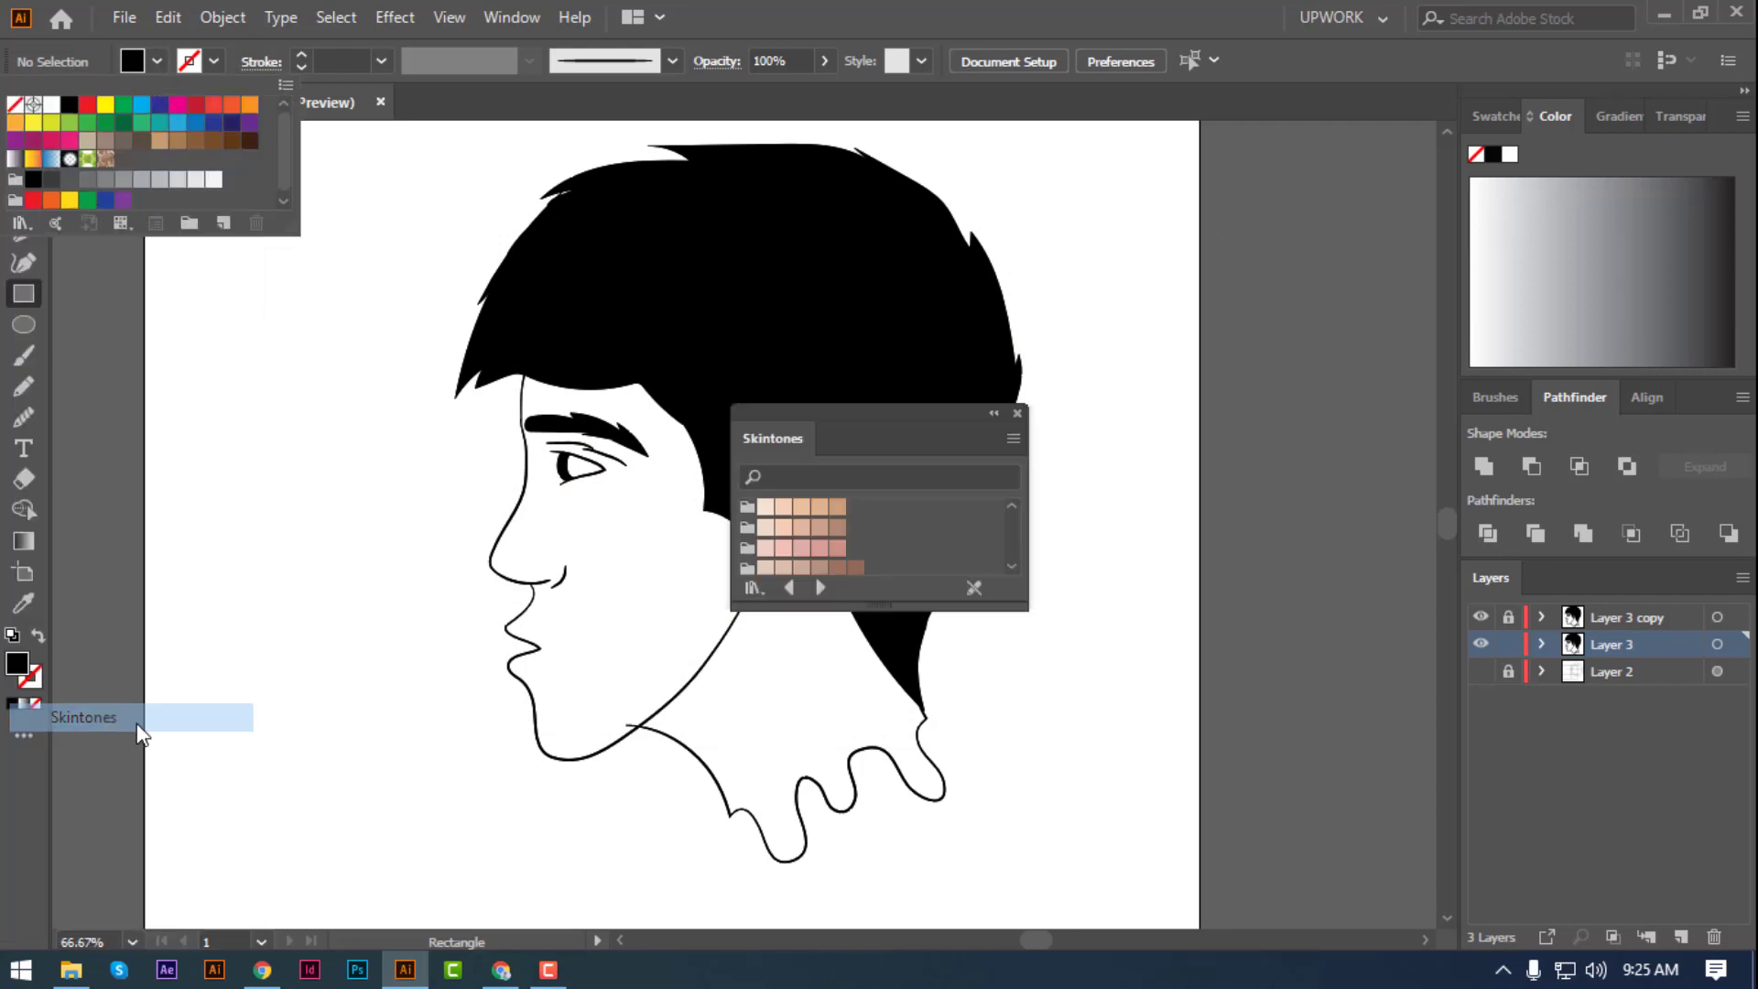
{"action": "left_click", "coordinate": [844, 430]}
{"action": "left_click_drag", "start_coordinate": [894, 432], "coordinate": [1369, 193]}
{"action": "left_click", "coordinate": [1294, 268]}
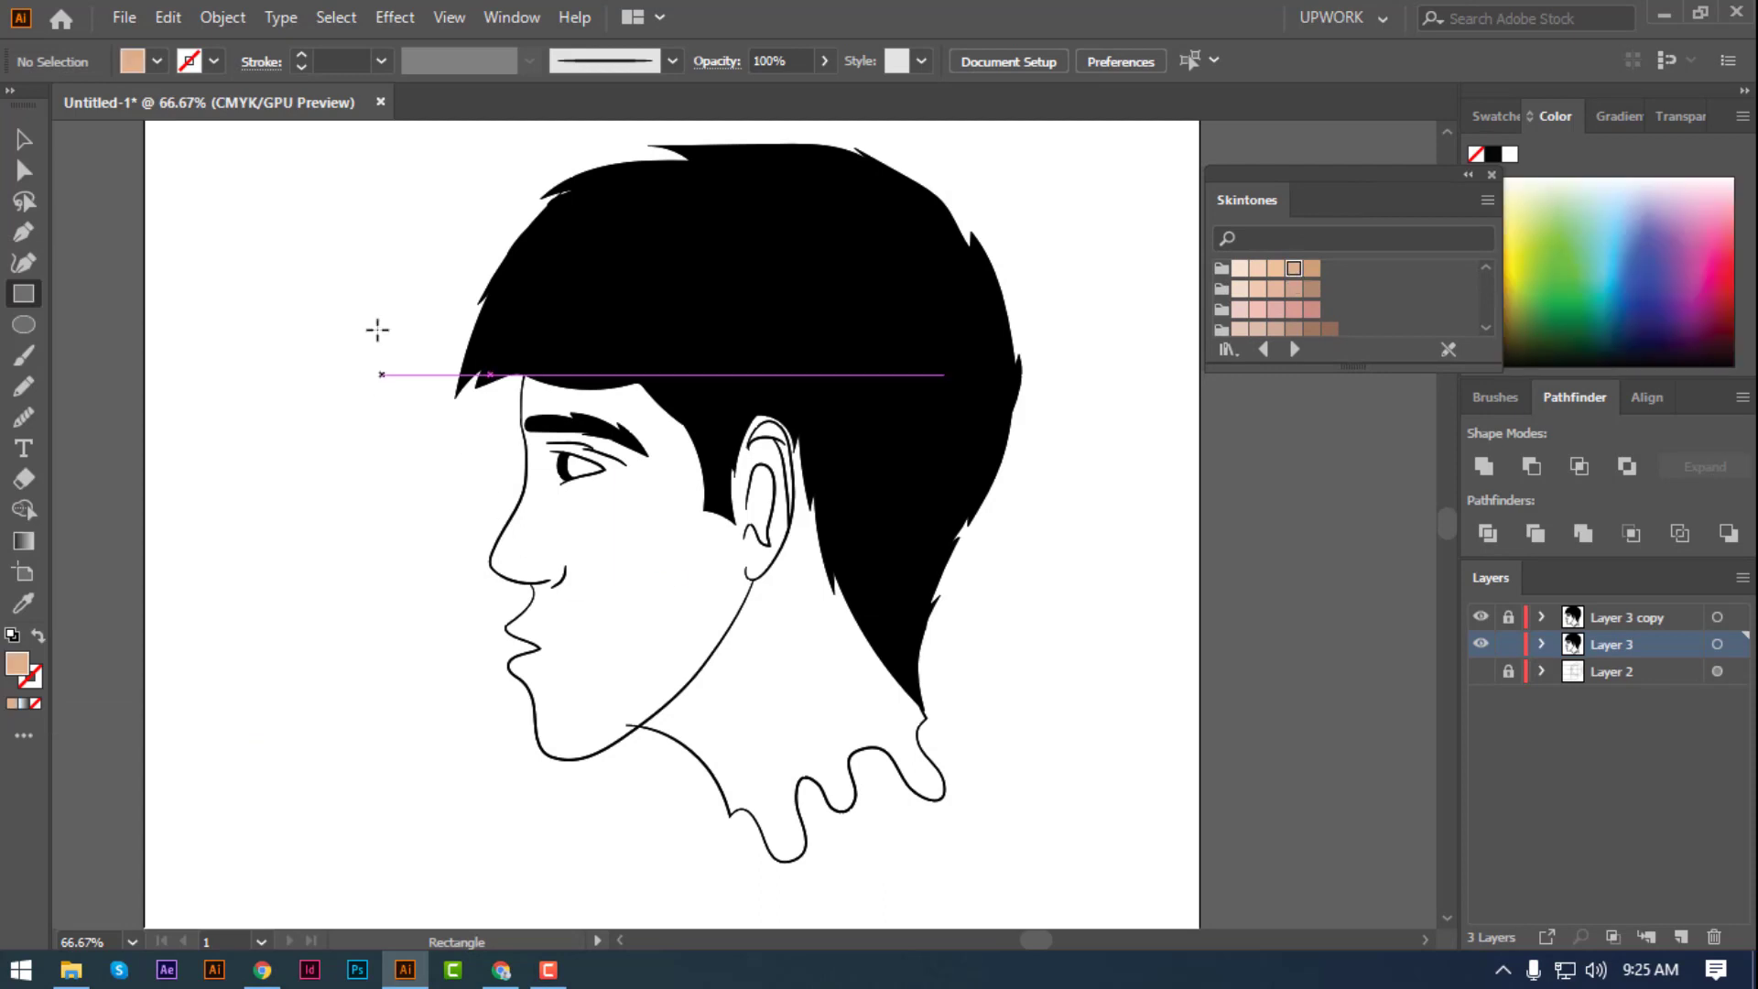
{"action": "left_click_drag", "start_coordinate": [355, 145], "coordinate": [1111, 832]}
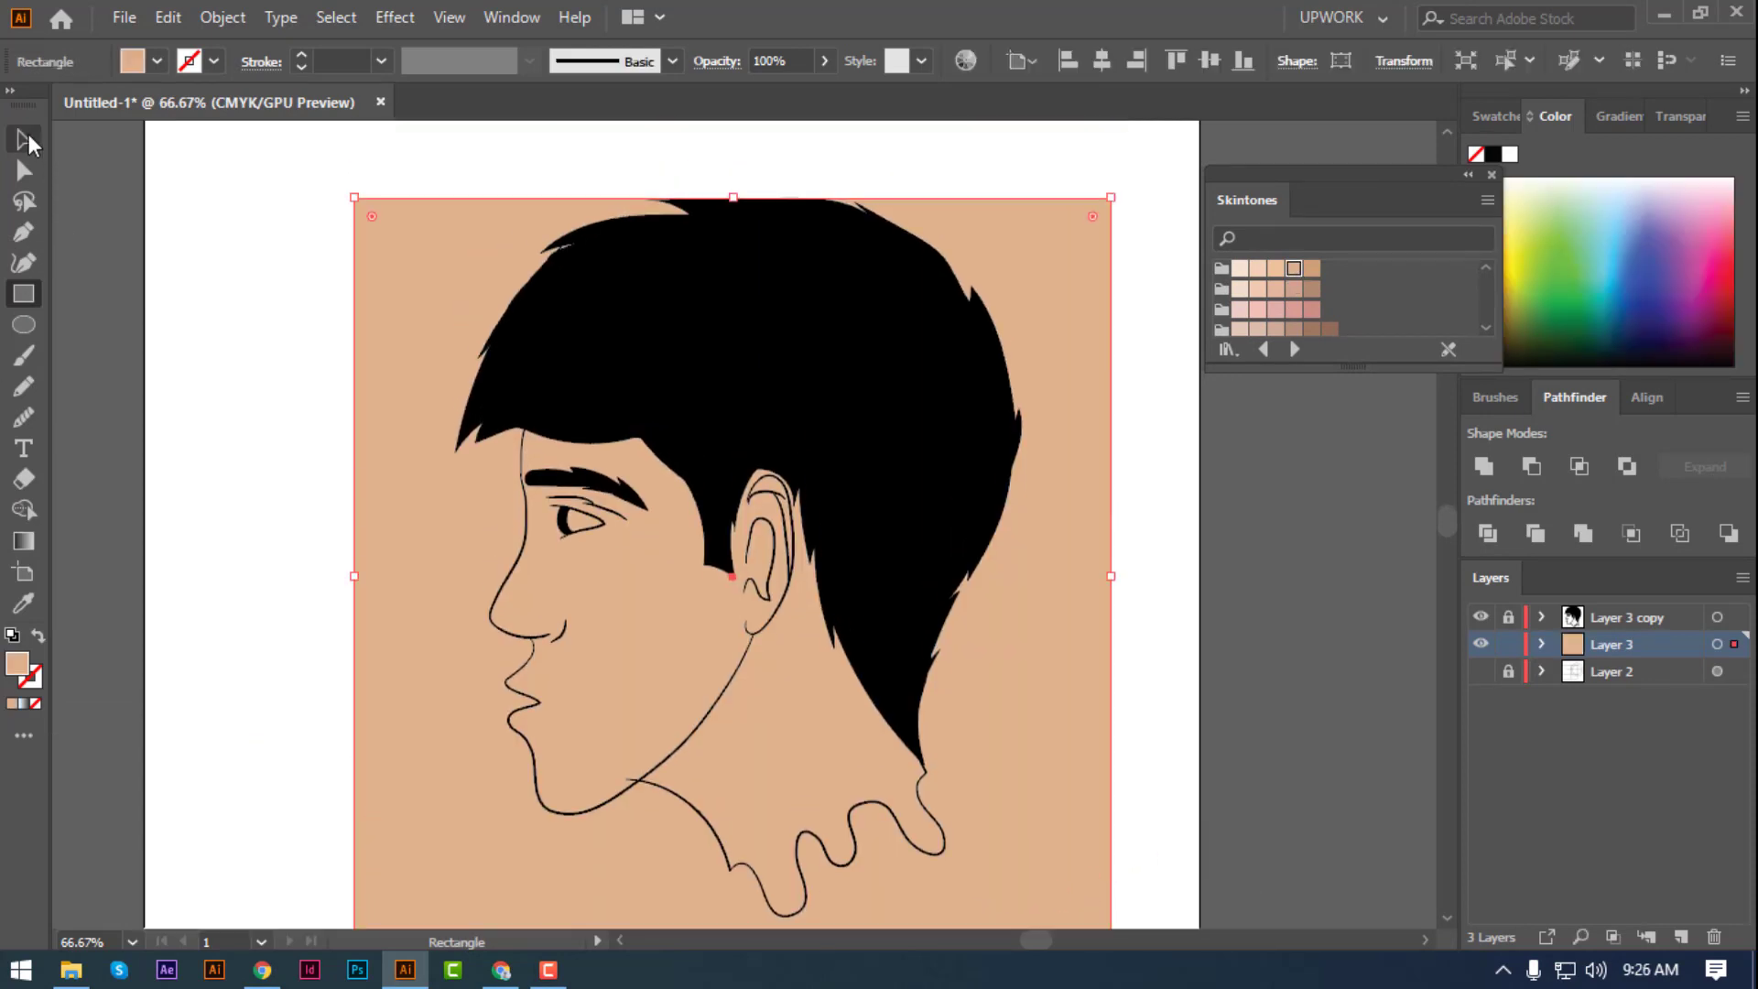
- Position the peach rectangle over the head and send it behind the line art
{"action": "left_click", "coordinate": [27, 139]}
{"action": "left_click_drag", "start_coordinate": [406, 249], "coordinate": [393, 235]}
{"action": "scroll", "coordinate": [706, 596], "scroll_direction": "down", "scroll_amount": 2}
{"action": "left_click_drag", "start_coordinate": [986, 679], "coordinate": [992, 675]}
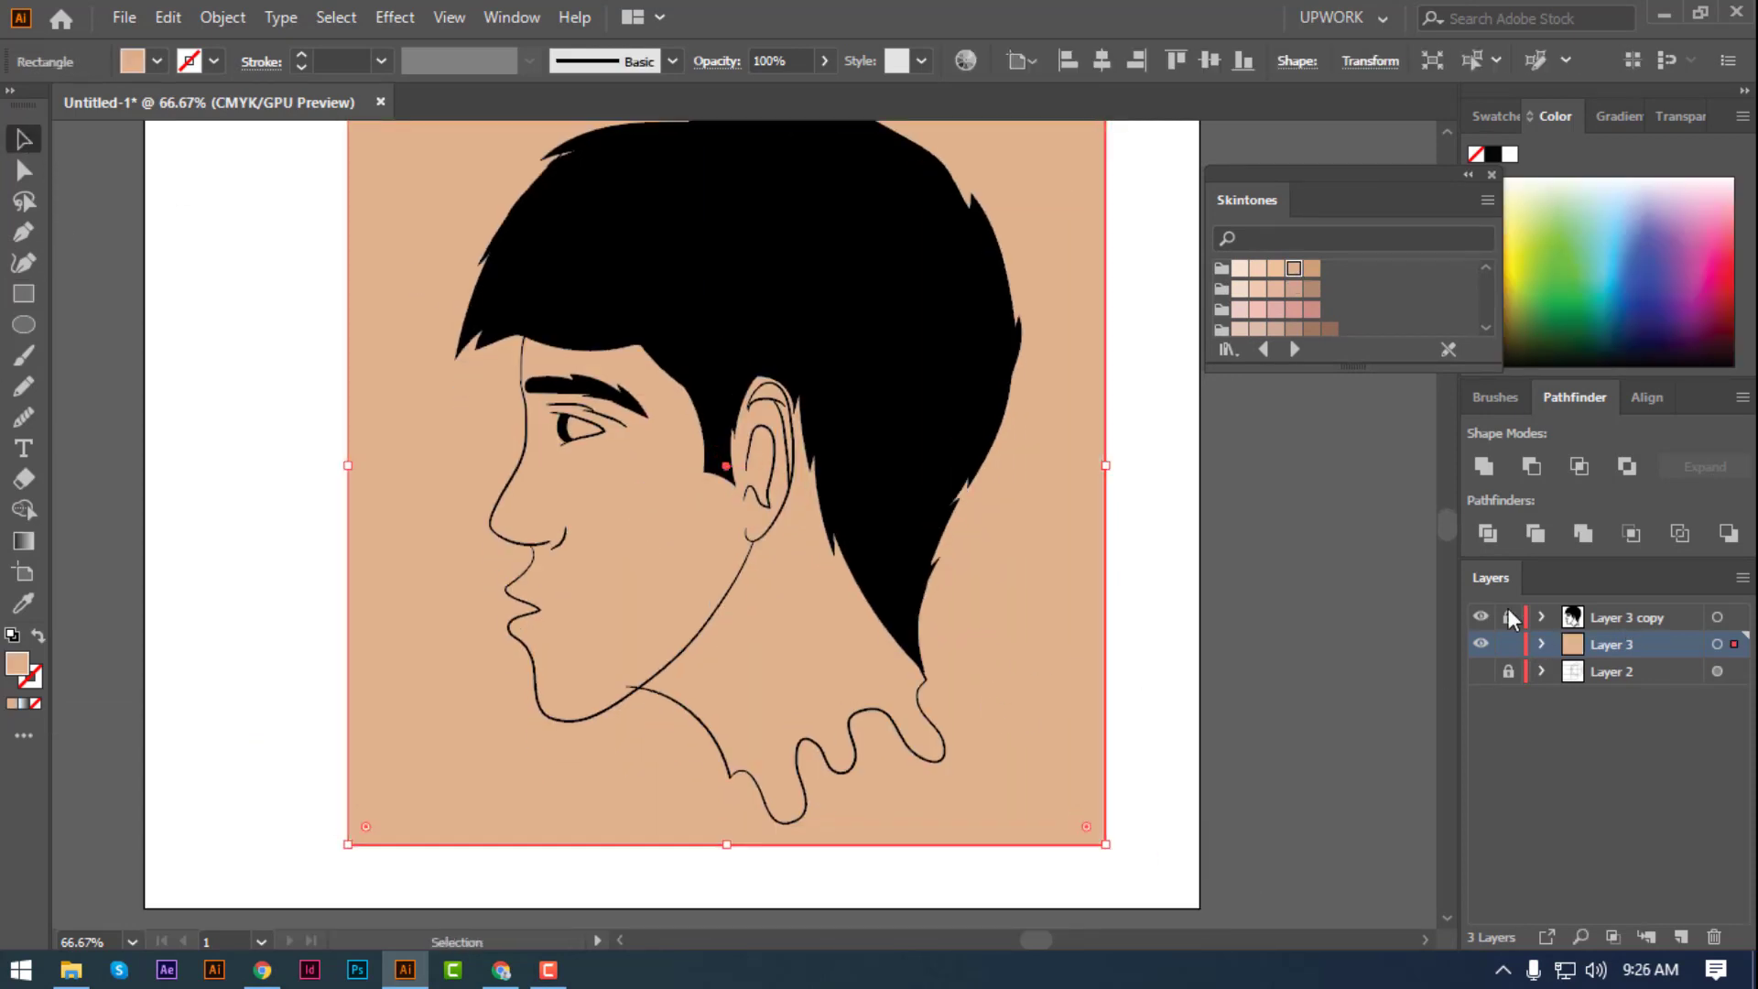
{"action": "left_click", "coordinate": [1481, 616]}
{"action": "right_click", "coordinate": [446, 554]}
{"action": "mouse_move", "coordinate": [518, 810]}
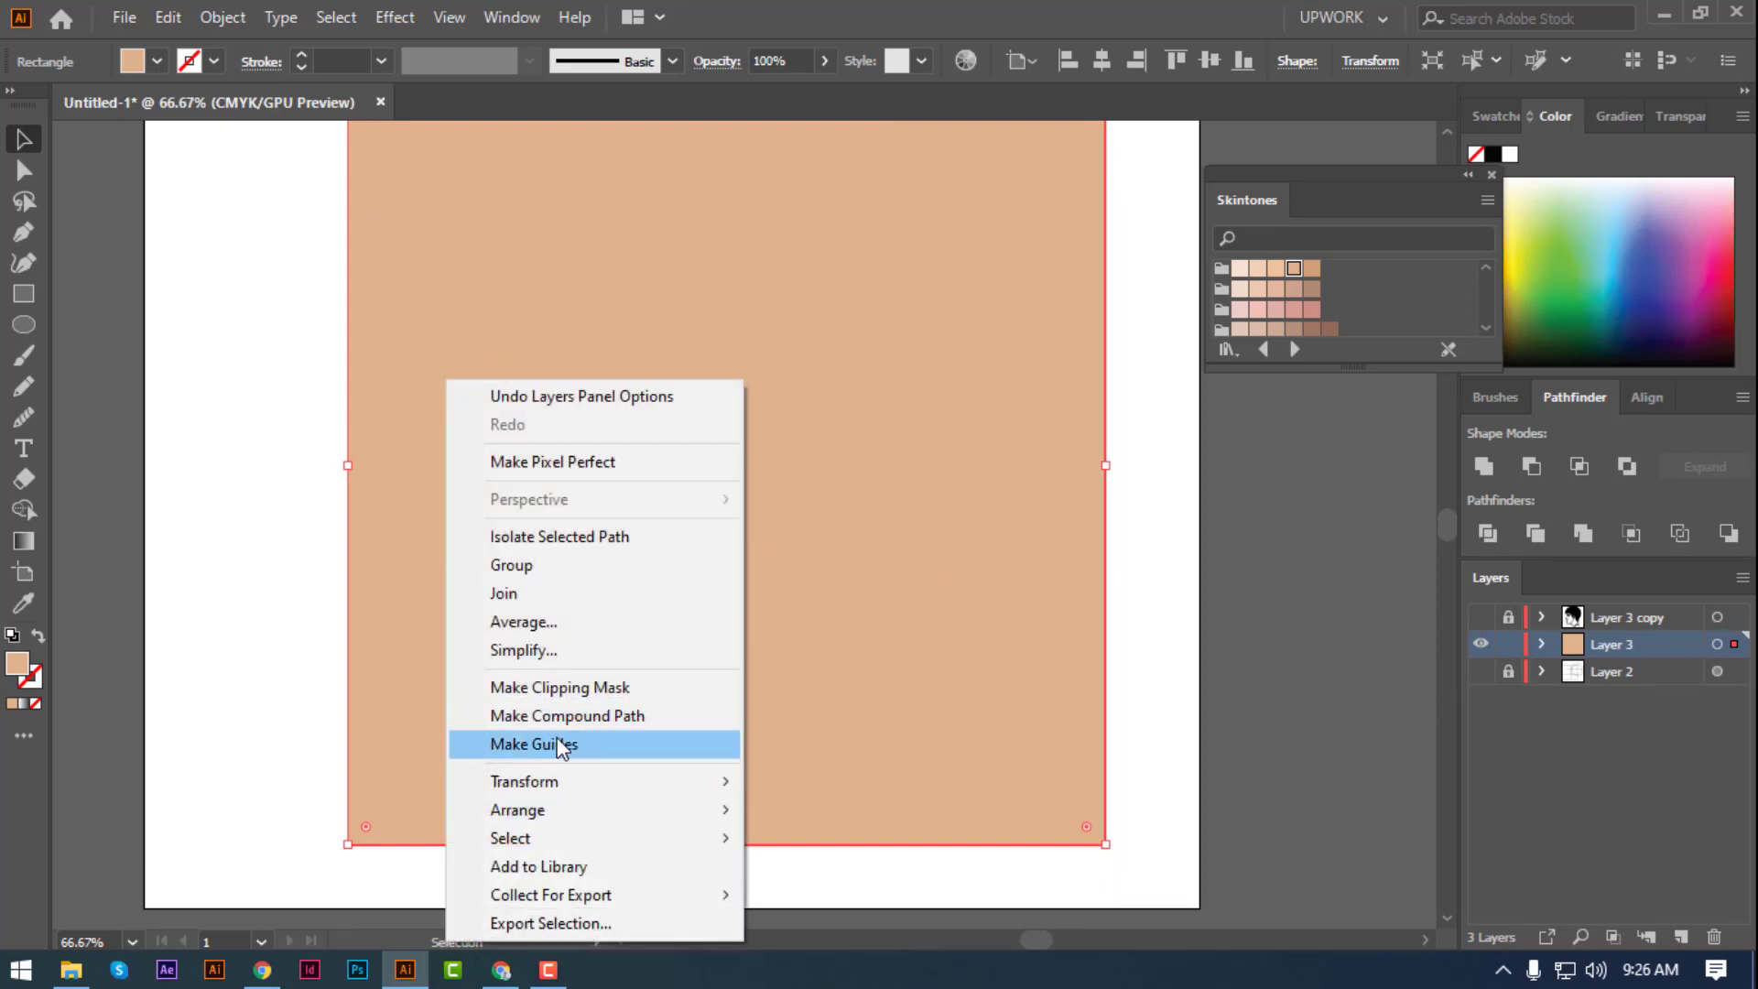
{"action": "left_click", "coordinate": [906, 895]}
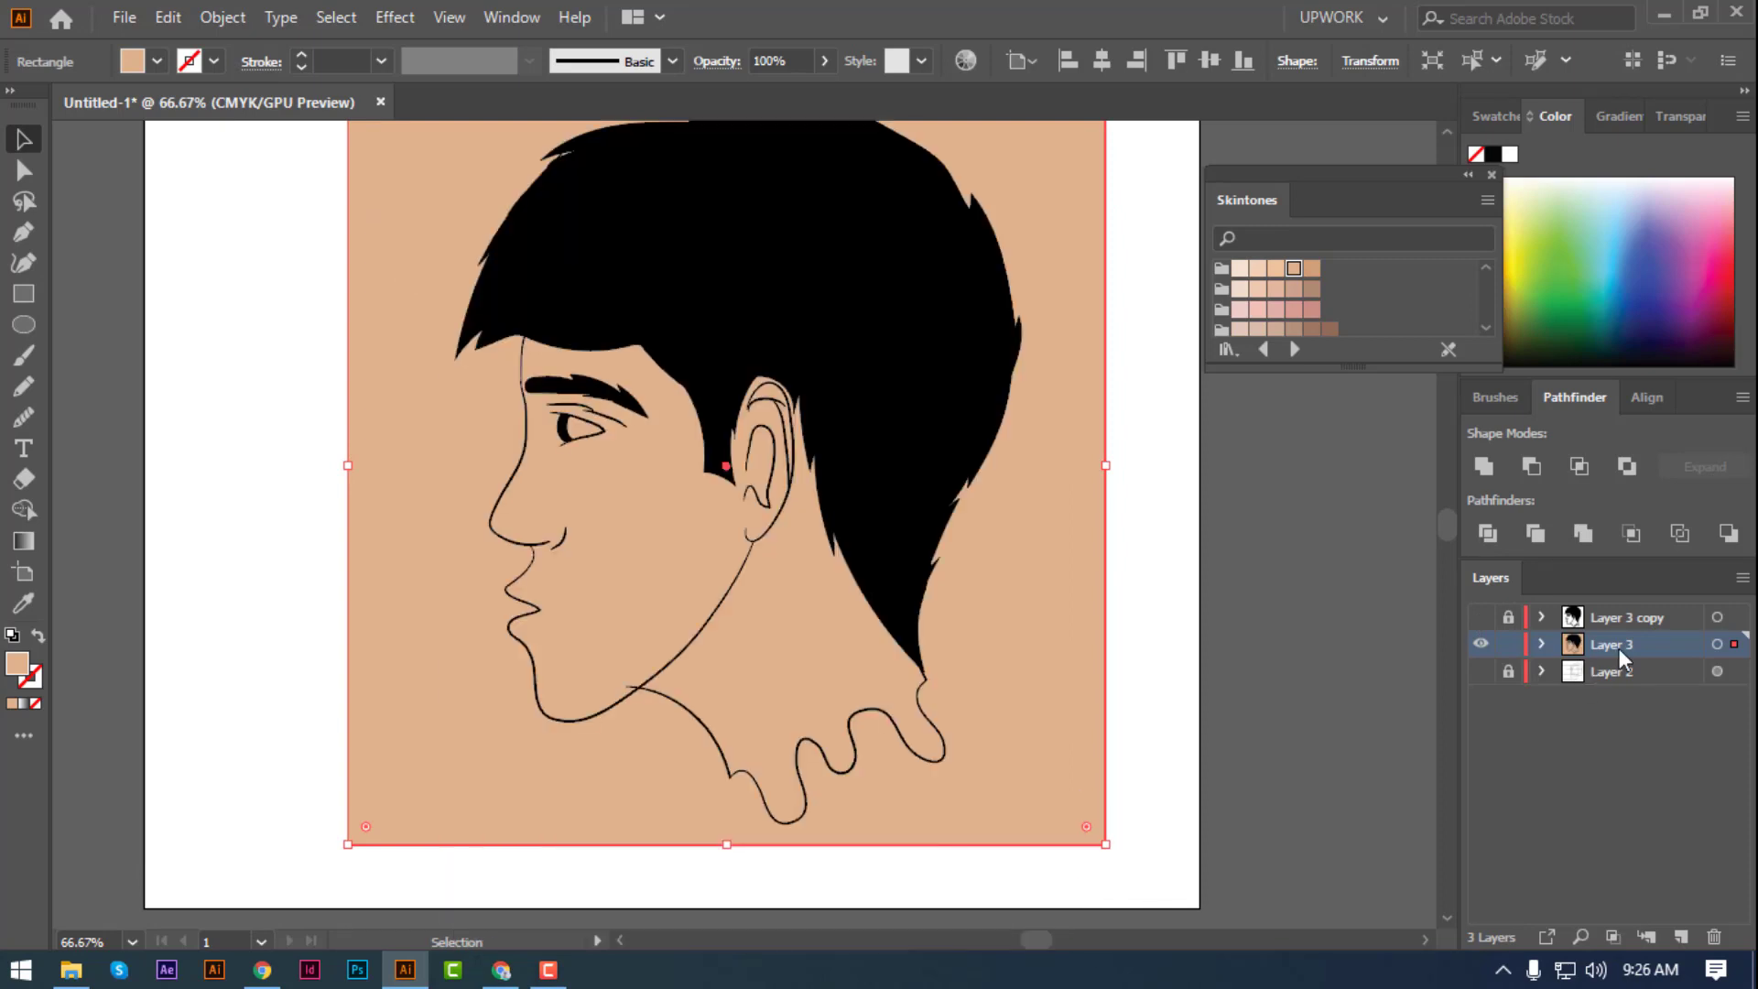
- Merge the peach rectangle with the visible head outline and isolate the merged group
{"action": "left_click", "coordinate": [1481, 616]}
{"action": "left_click", "coordinate": [1150, 706]}
{"action": "left_click_drag", "start_coordinate": [177, 173], "coordinate": [1118, 766]}
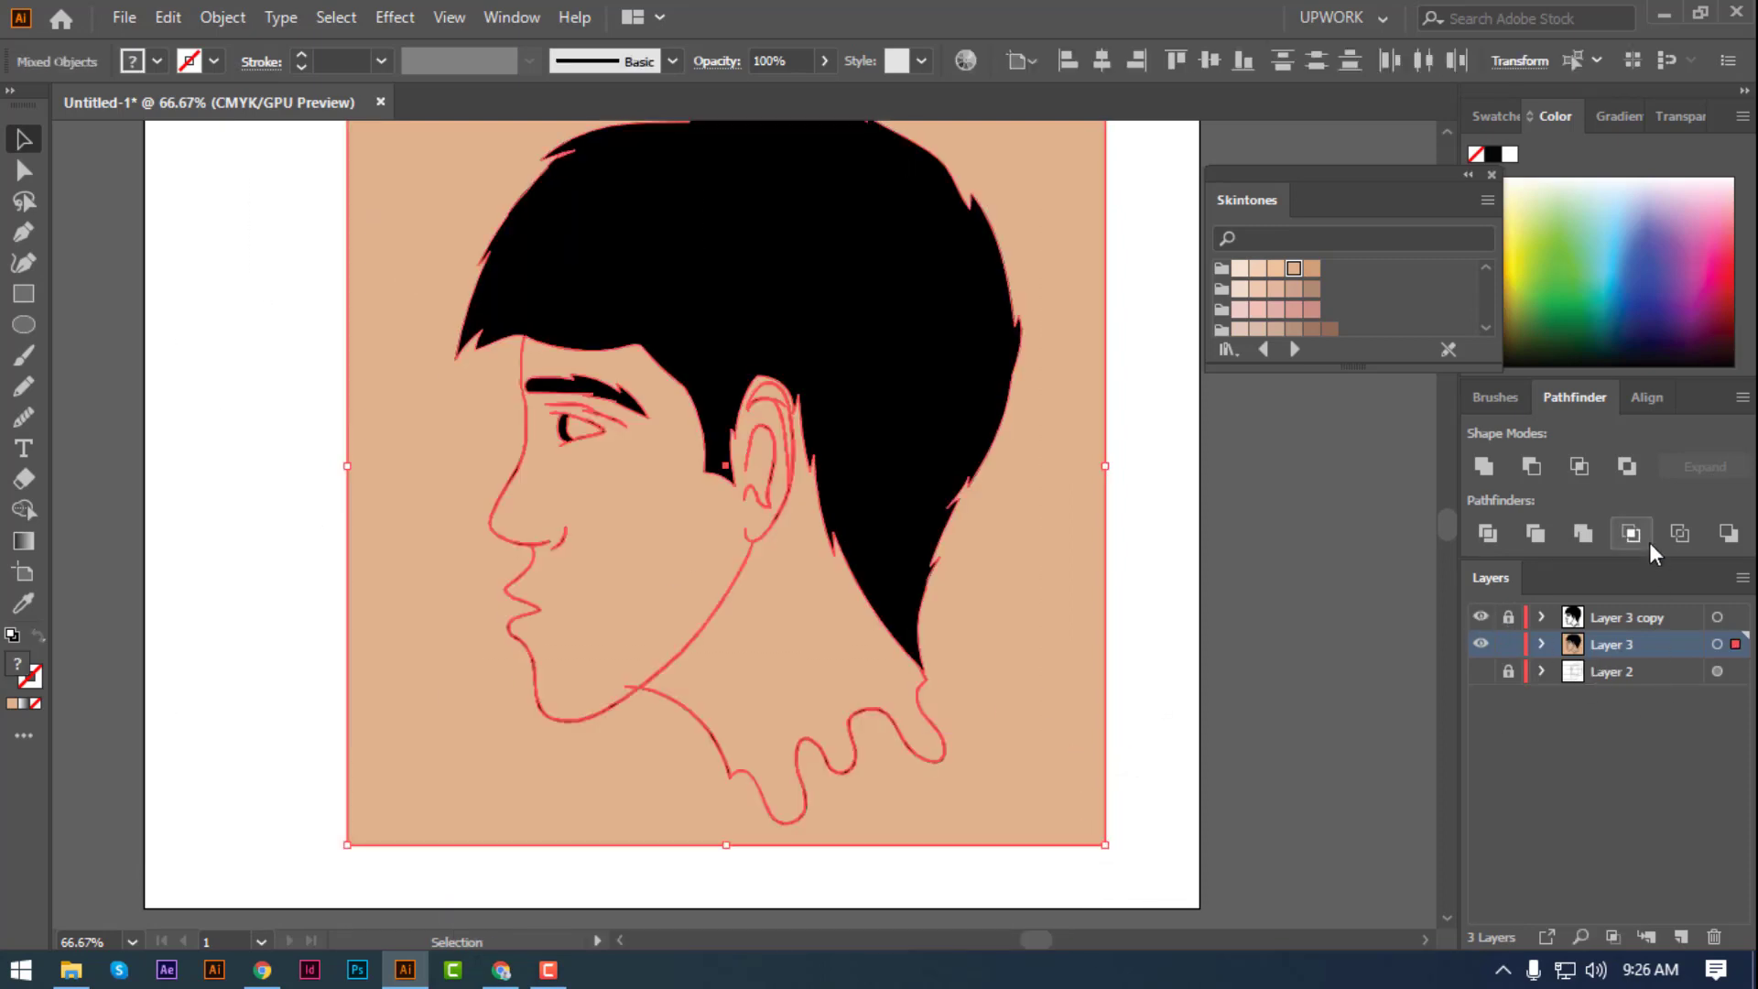
{"action": "left_click", "coordinate": [1583, 536]}
{"action": "right_click", "coordinate": [1086, 540]}
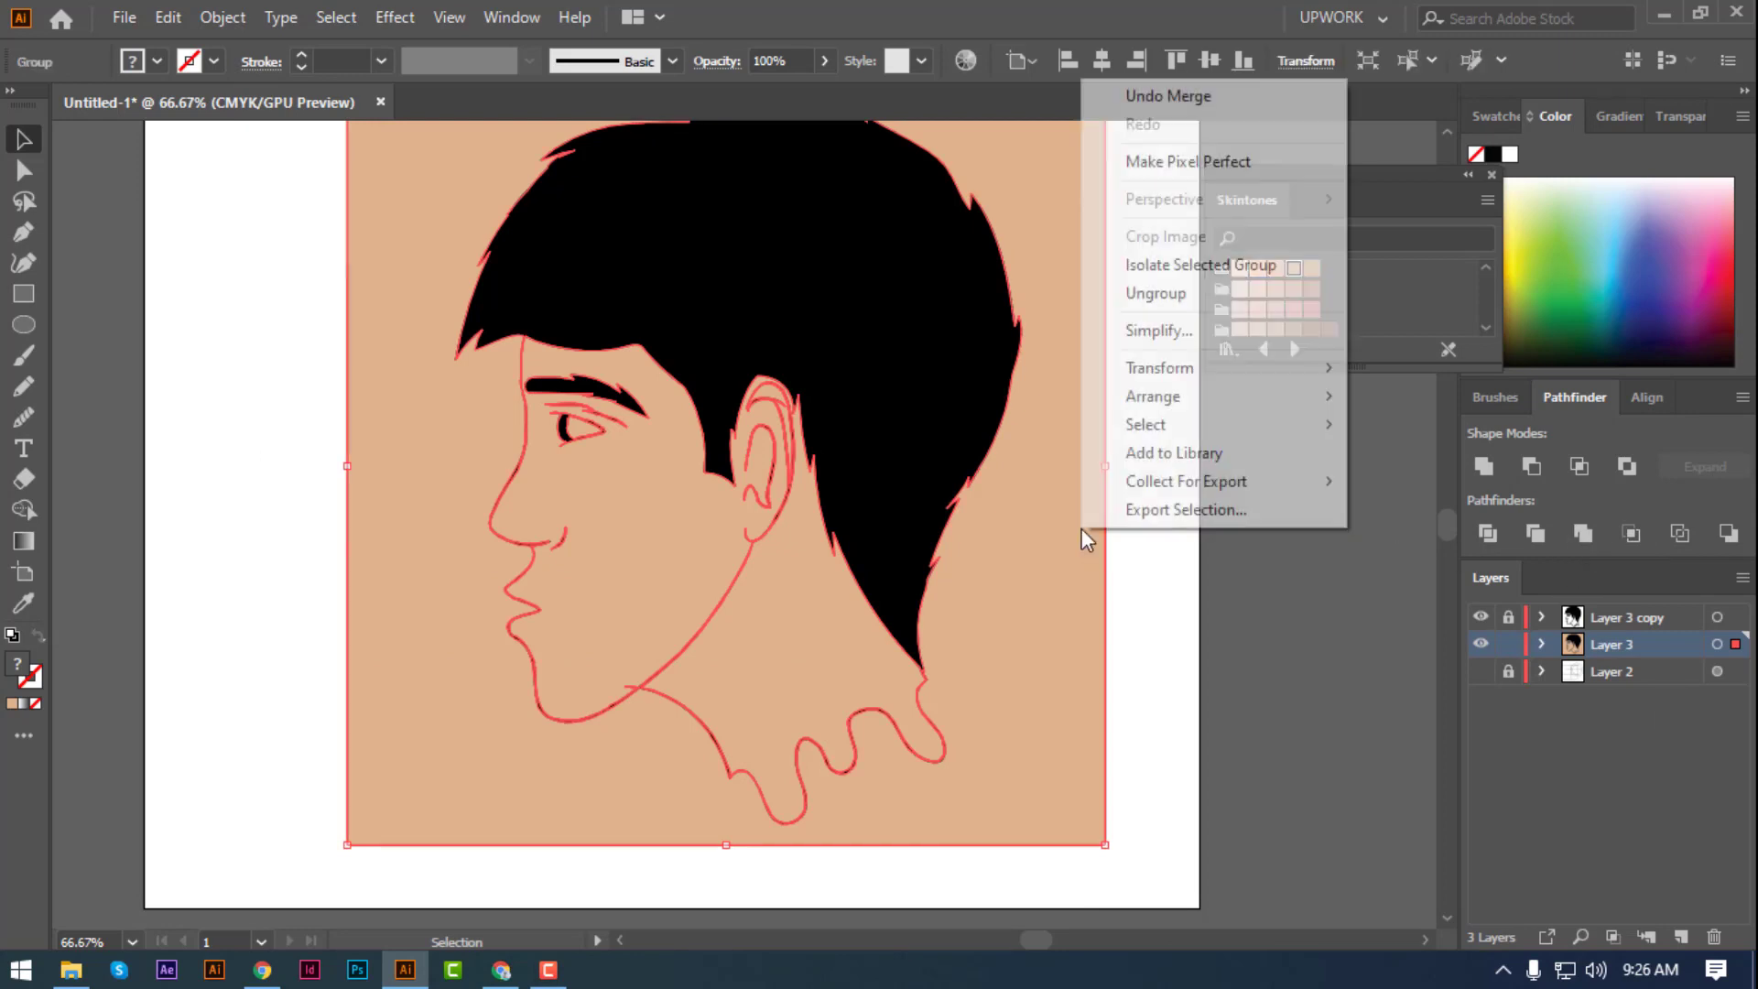
{"action": "left_click", "coordinate": [1136, 265]}
{"action": "left_click", "coordinate": [1080, 545]}
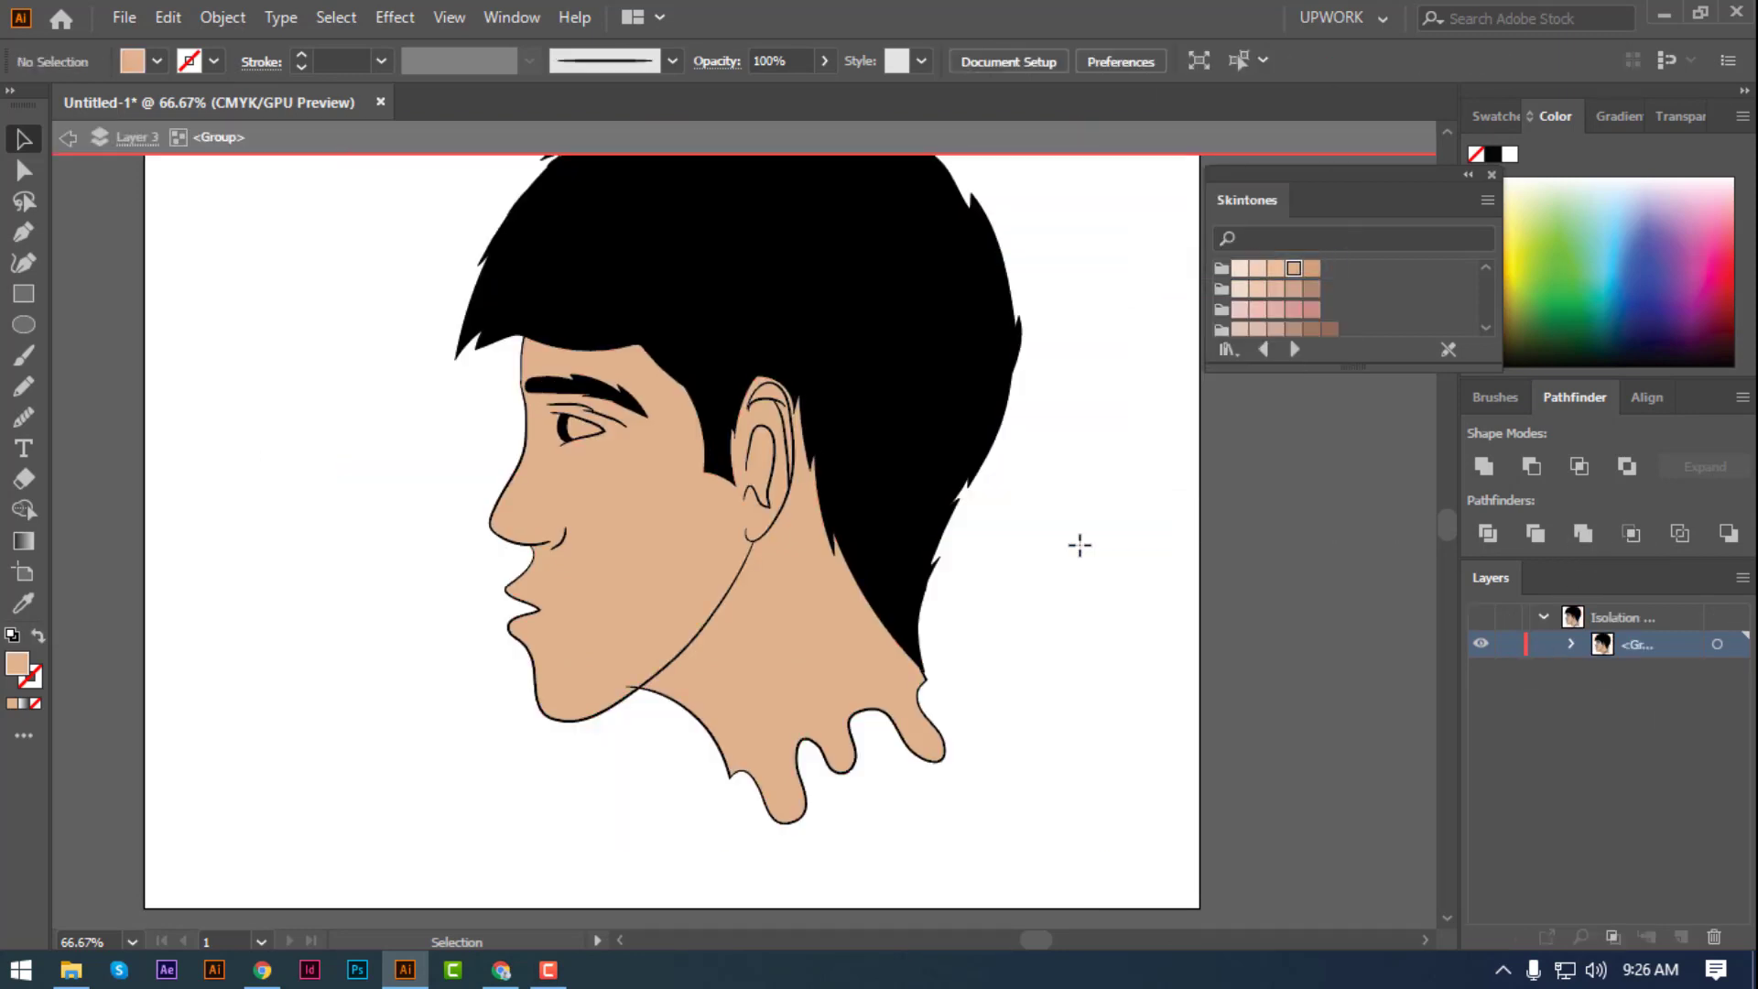
{"action": "scroll", "coordinate": [1085, 563], "scroll_direction": "up", "scroll_amount": 2}
- Fill the eye shape with white
{"action": "scroll", "coordinate": [1088, 573], "scroll_direction": "down", "scroll_amount": 1}
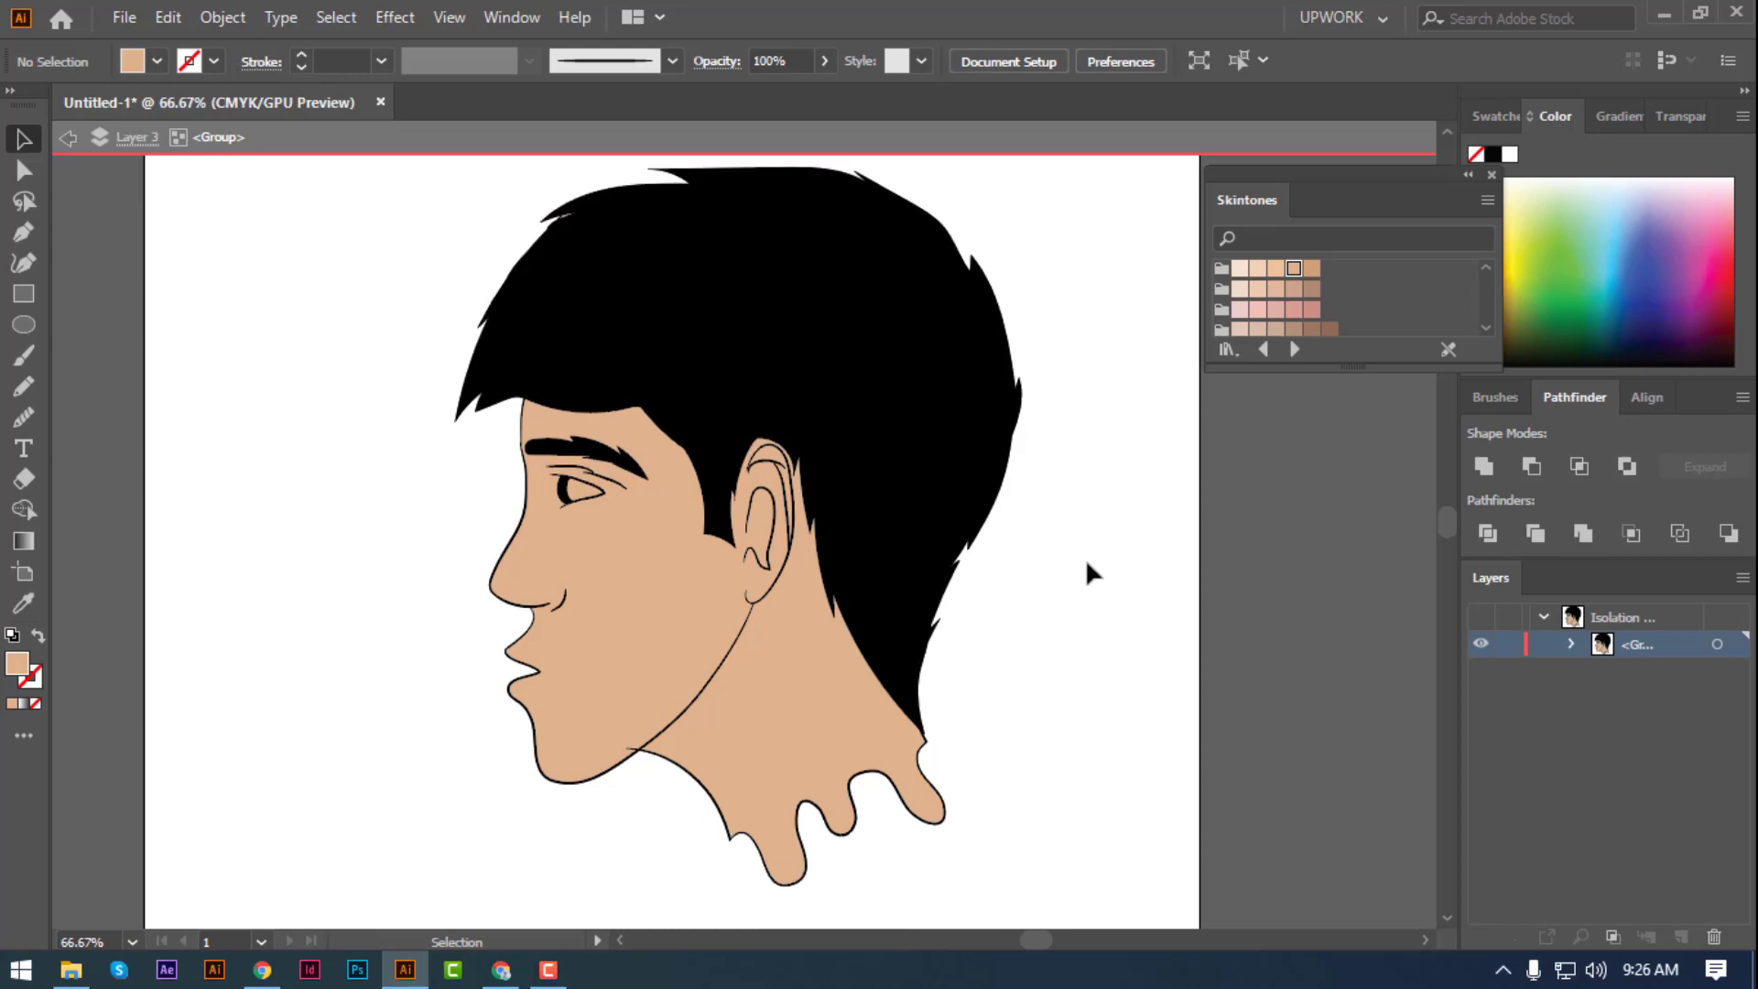
{"action": "key", "text": "ctrl+plus"}
{"action": "key", "text": "ctrl+plus"}
{"action": "key", "text": "ctrl+plus"}
{"action": "mouse_move", "coordinate": [299, 624]}
{"action": "left_mouse_down"}
{"action": "mouse_move", "coordinate": [849, 486]}
{"action": "mouse_move", "coordinate": [831, 596]}
{"action": "left_mouse_up"}
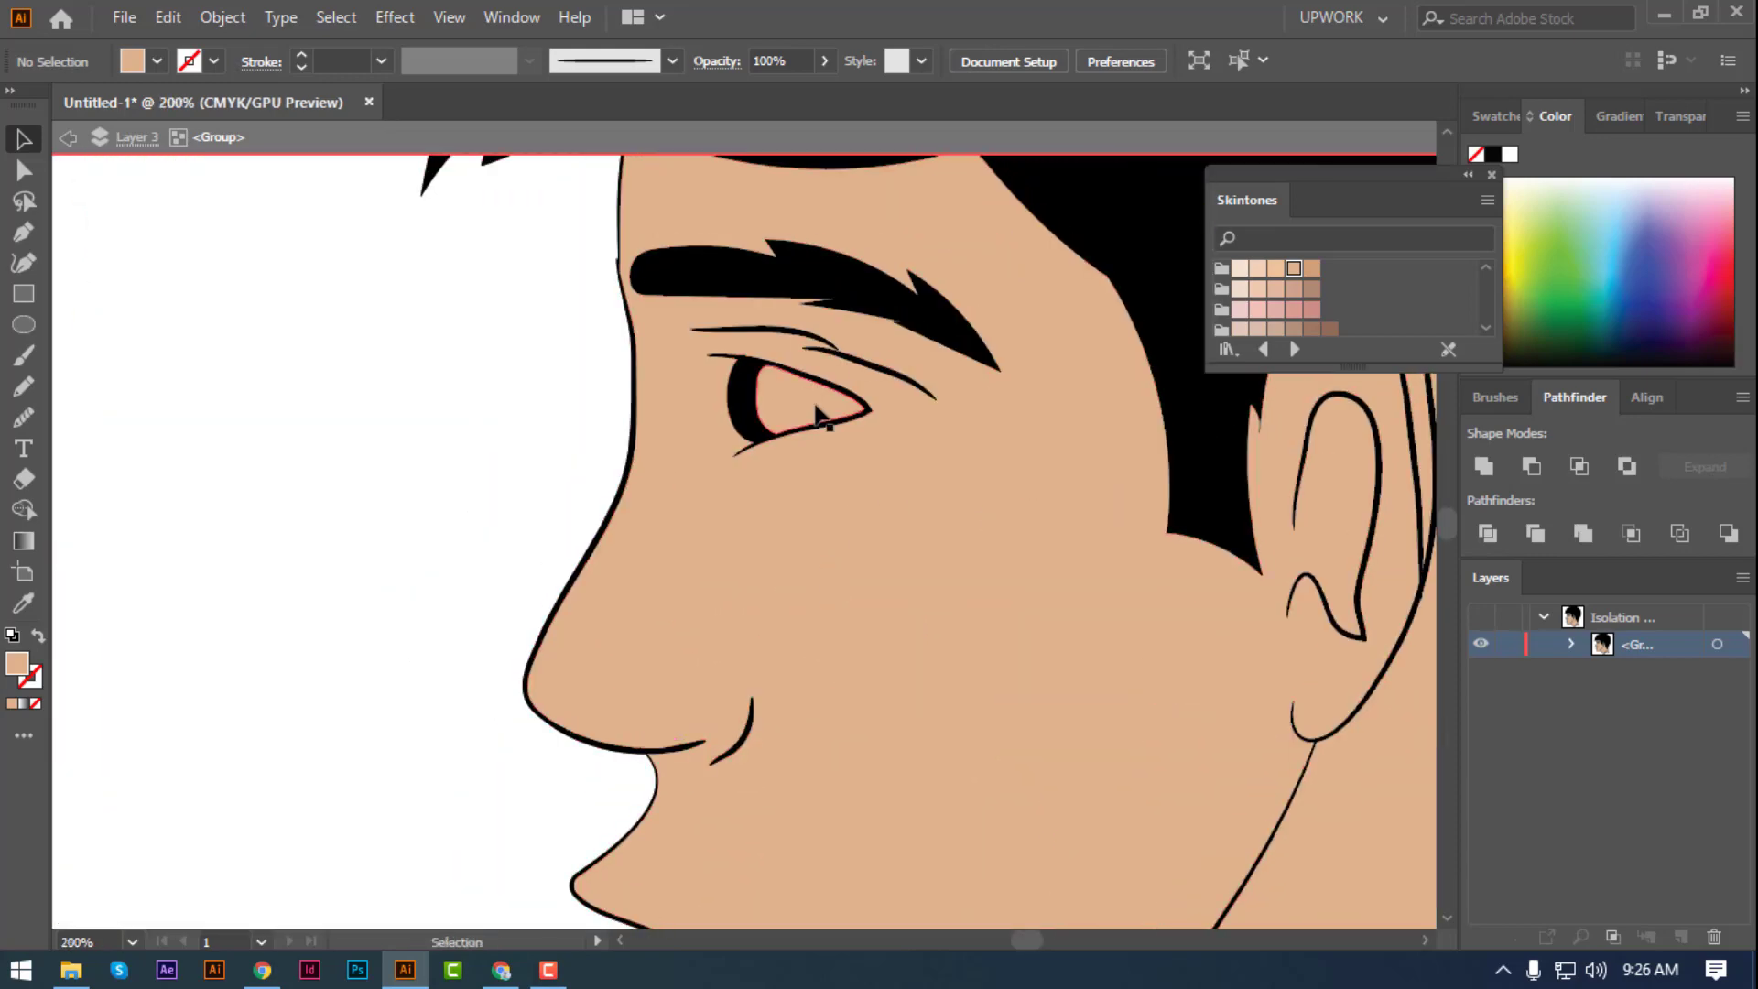
{"action": "left_click", "coordinate": [810, 401]}
{"action": "left_click", "coordinate": [1509, 153]}
- Exit isolation mode and target all artwork on the skin layer
{"action": "double_click", "coordinate": [287, 355]}
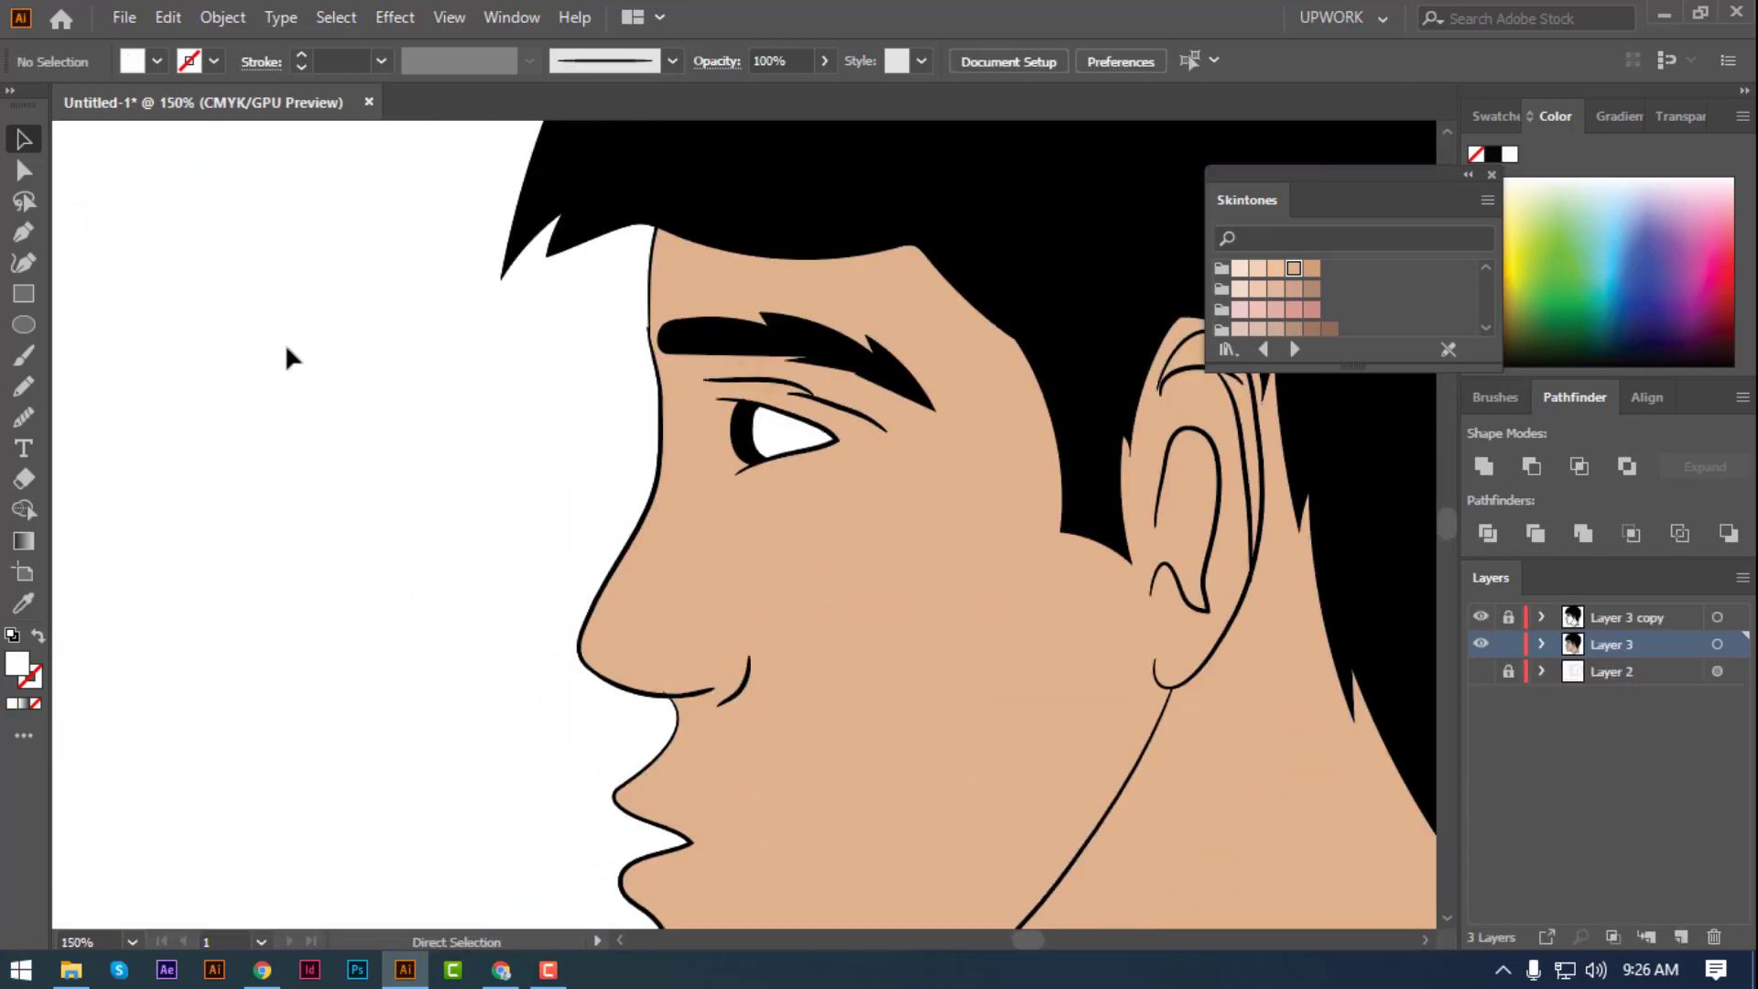
{"action": "key", "text": "ctrl+minus"}
{"action": "key", "text": "ctrl+minus"}
{"action": "key", "text": "ctrl+minus"}
{"action": "key", "text": "ctrl+plus"}
{"action": "key", "text": "ctrl+plus"}
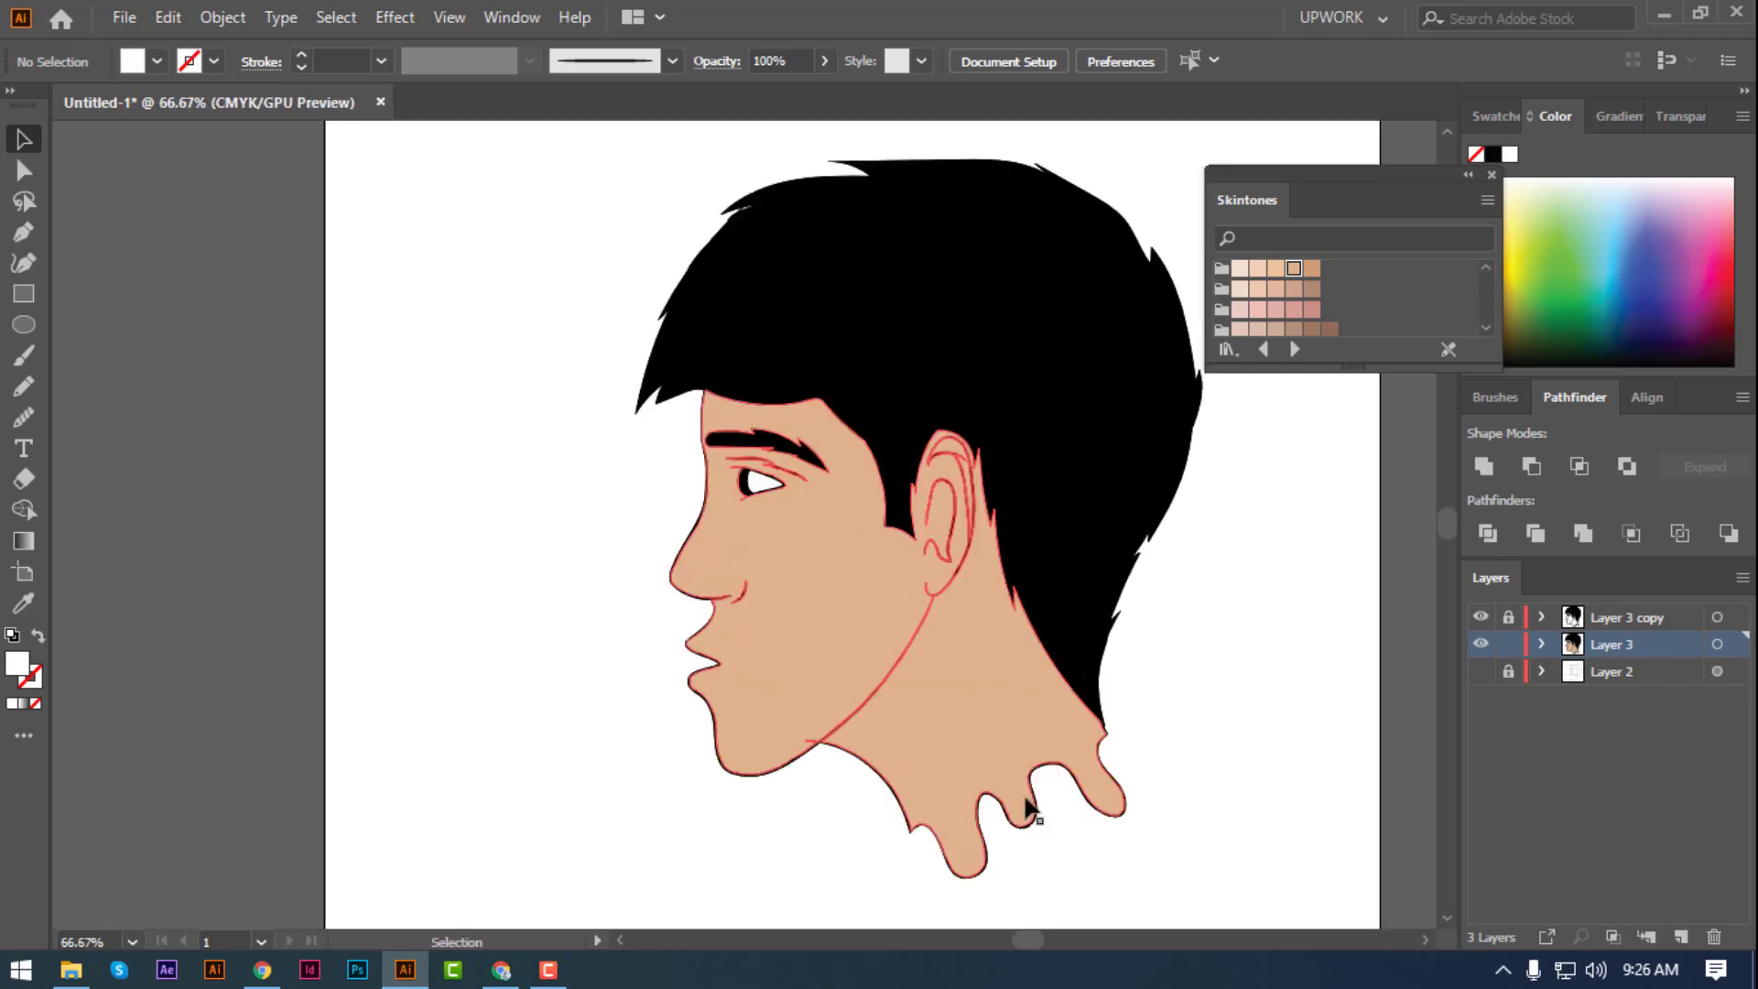
{"action": "left_click", "coordinate": [1717, 644]}
- Open Recolor Artwork for the skin layer and try a hue of 31
{"action": "left_click", "coordinate": [966, 61]}
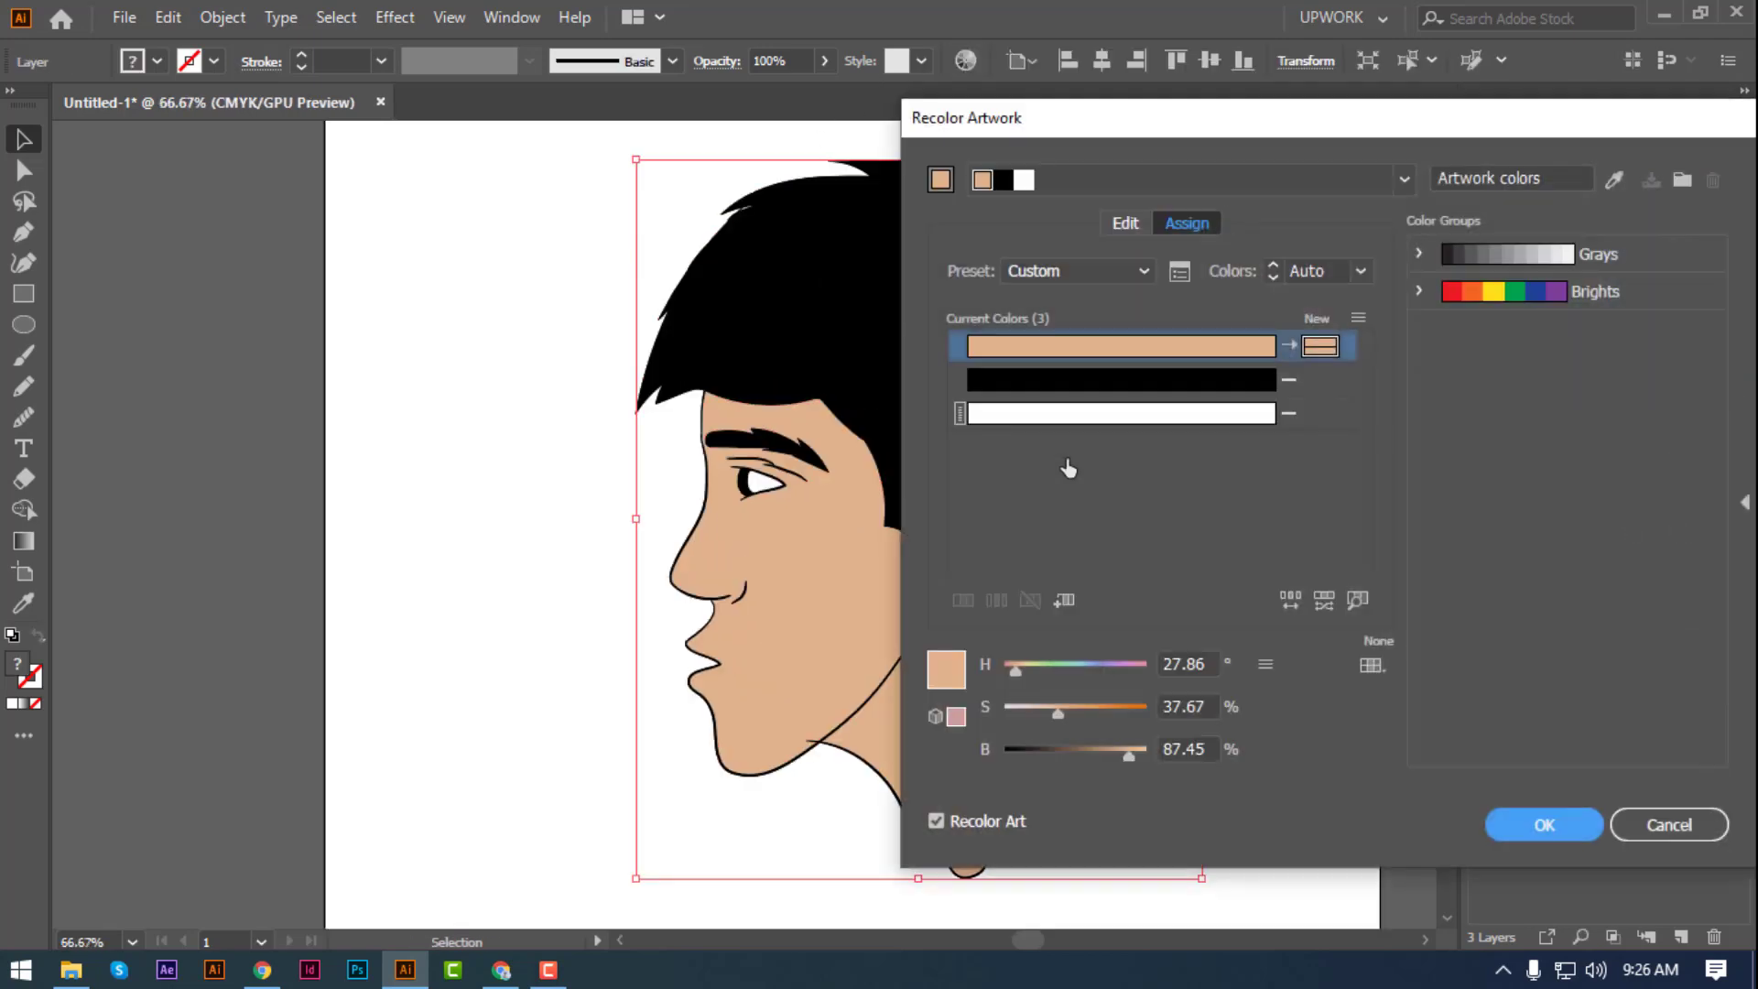
{"action": "key", "text": "Return"}
{"action": "left_click", "coordinate": [868, 572]}
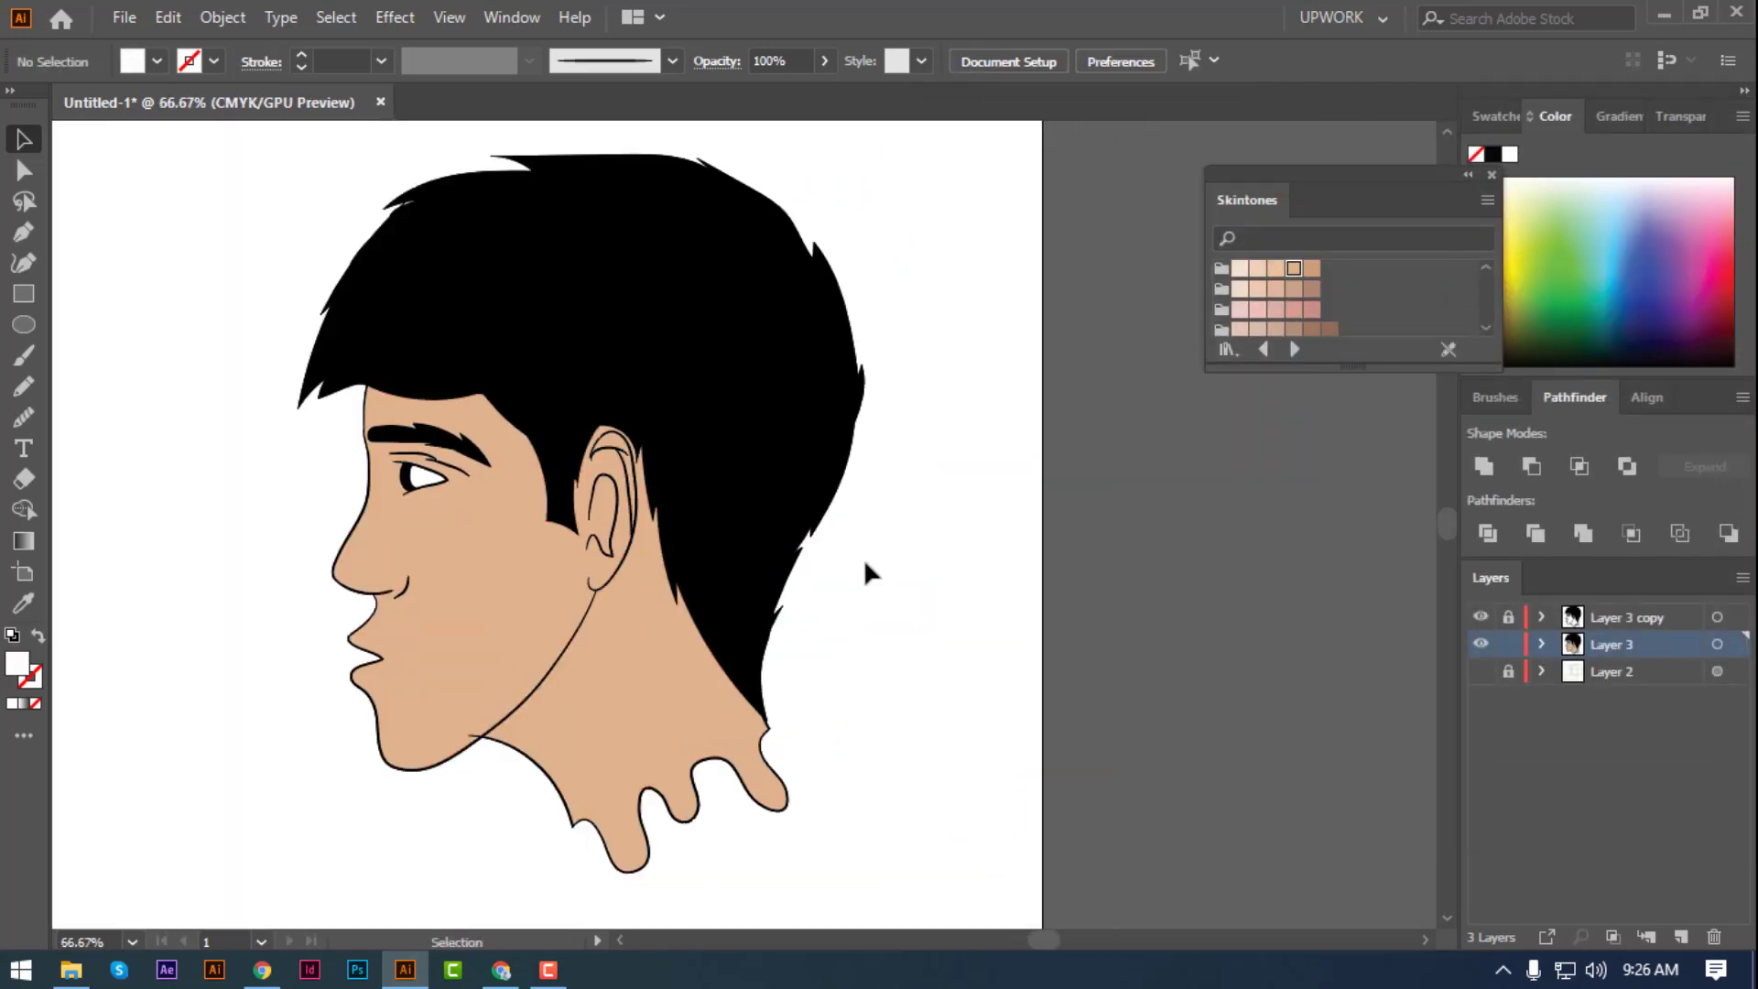
{"action": "left_click", "coordinate": [1717, 644]}
{"action": "left_click", "coordinate": [966, 61]}
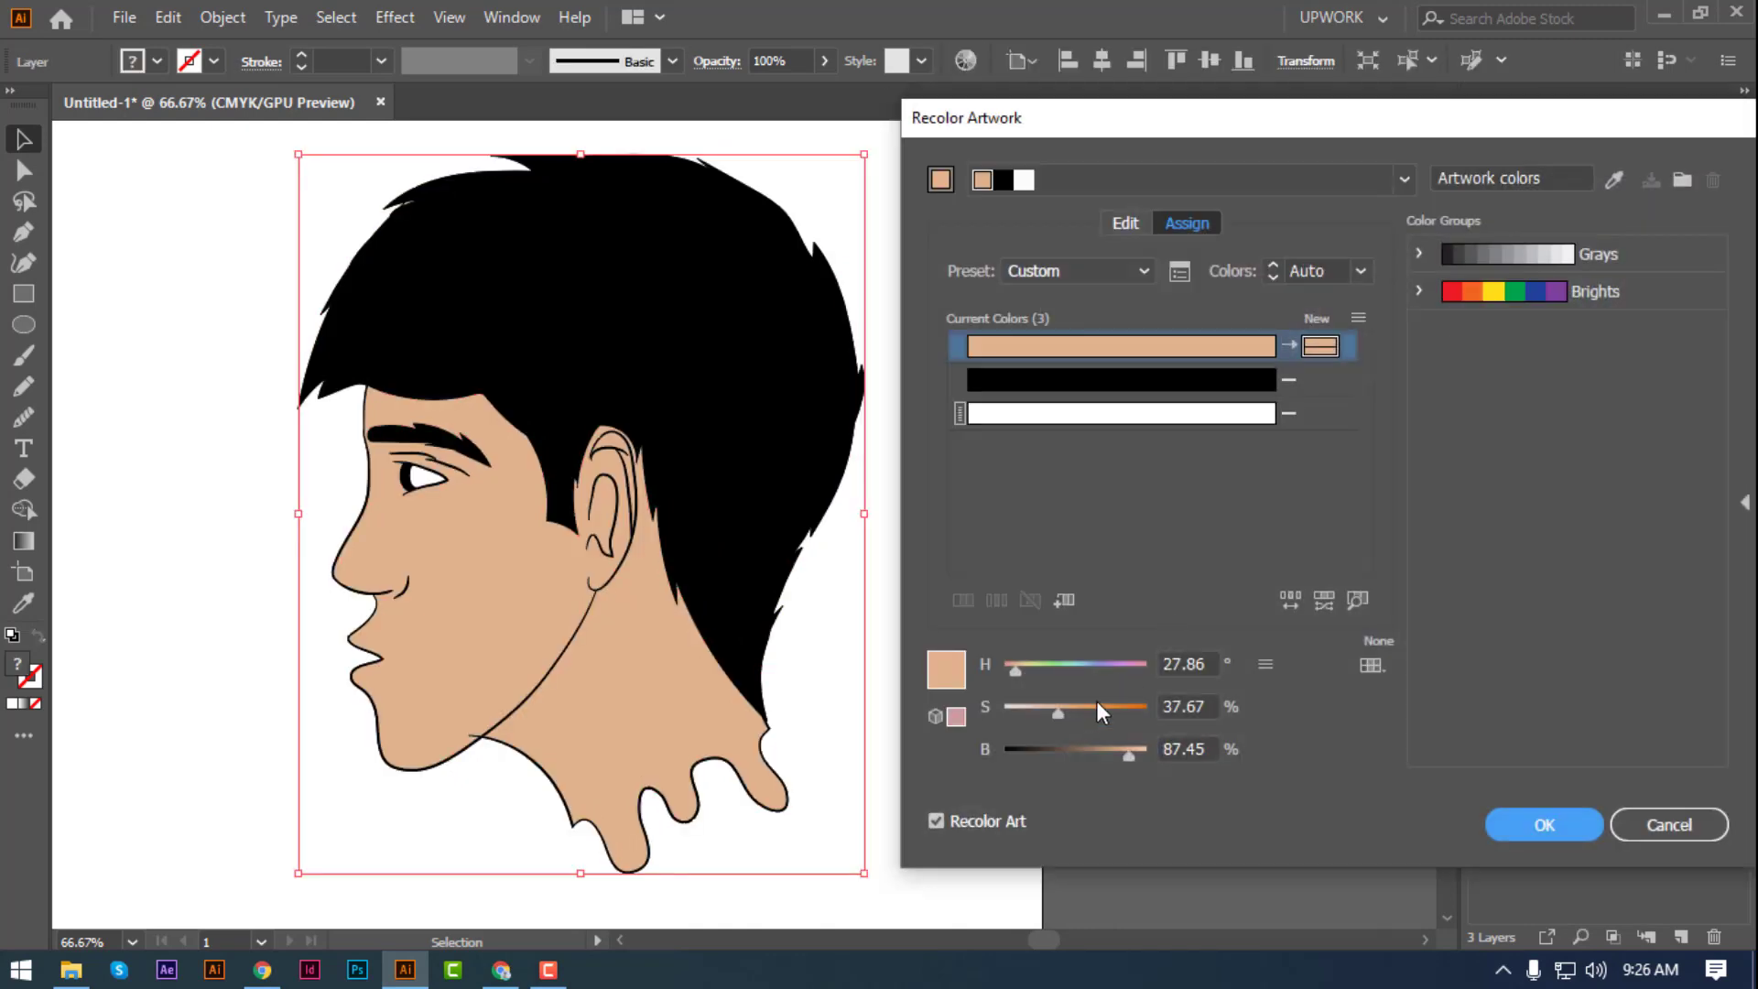
{"action": "left_click", "coordinate": [1069, 716]}
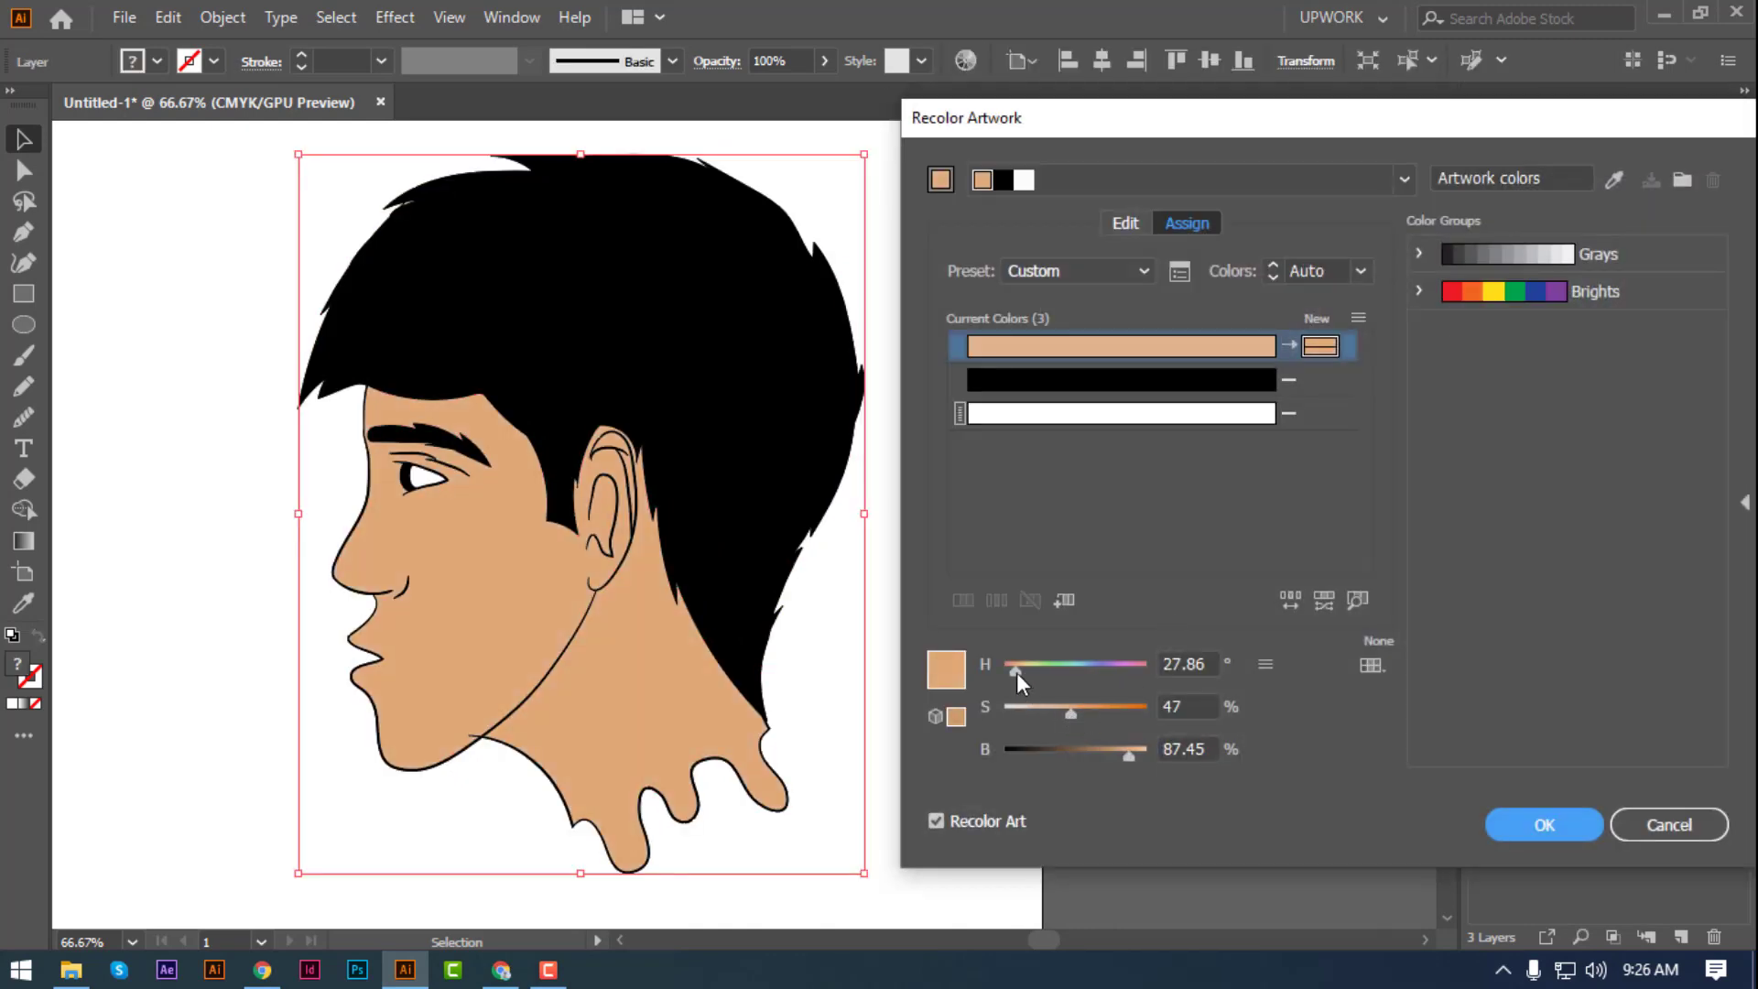
{"action": "key", "text": "Tab"}
{"action": "type", "text": "31"}
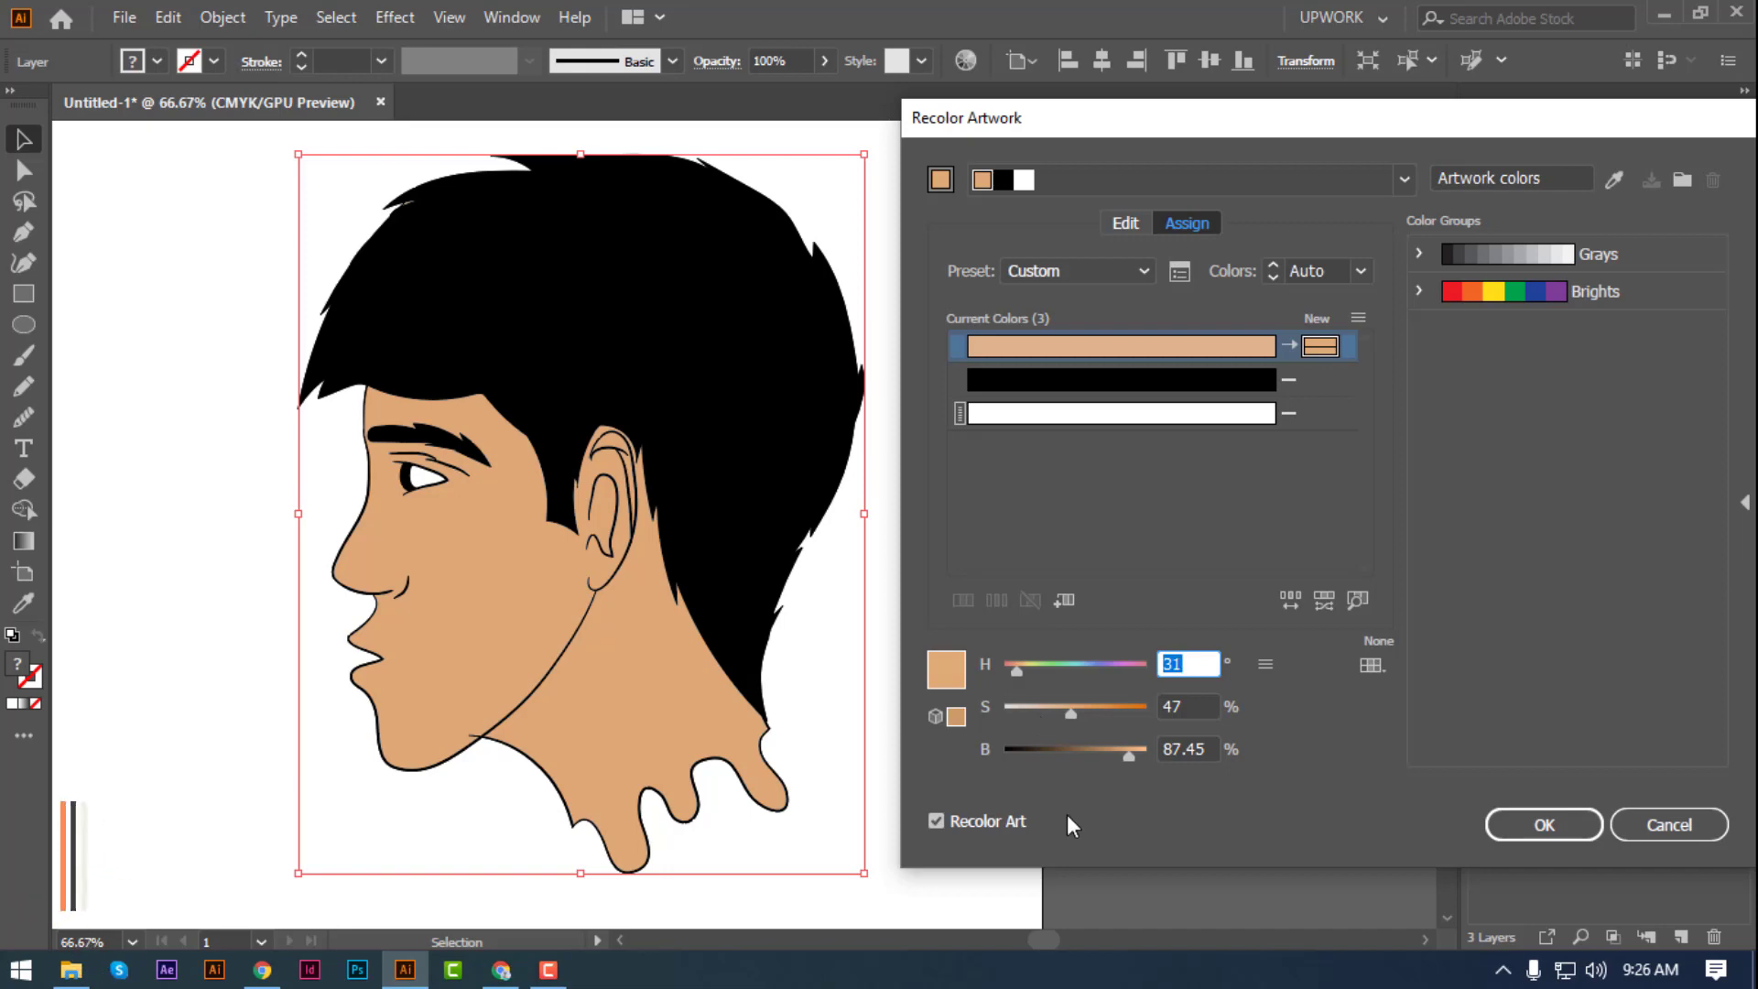
- Set the skin colour to hue 25, saturation 56, with slightly raised brightness
{"action": "left_click", "coordinate": [1211, 705]}
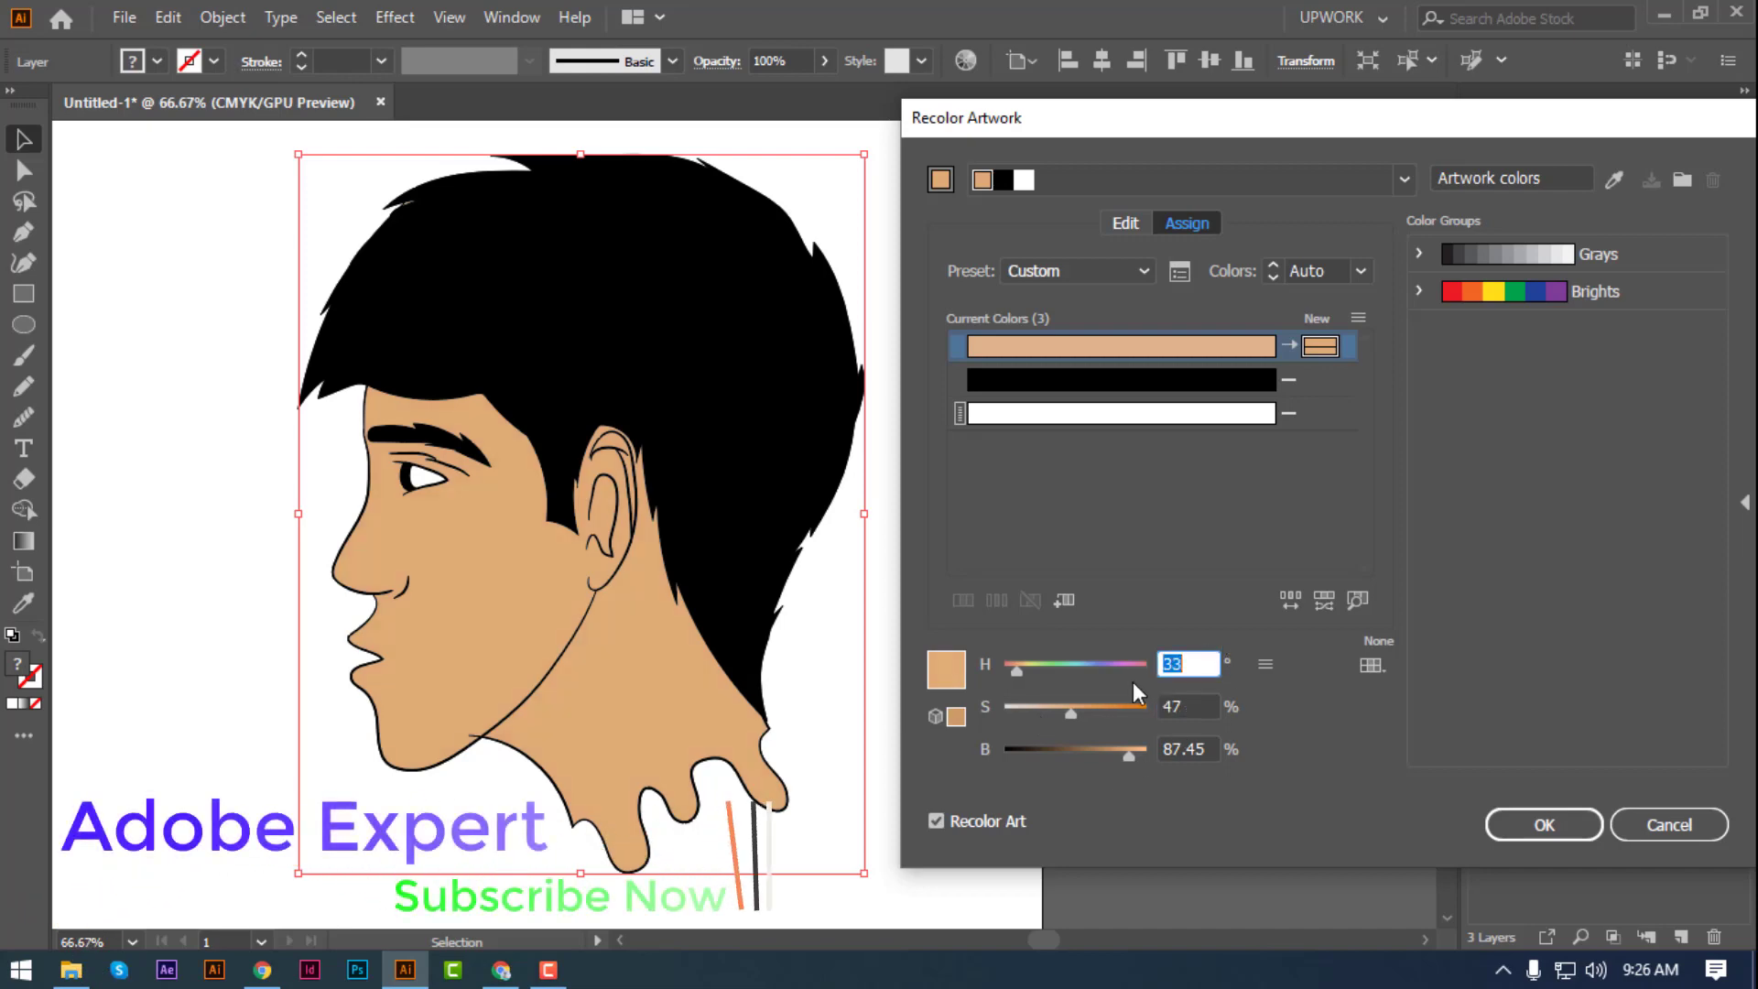
{"action": "left_click", "coordinate": [1197, 706]}
{"action": "left_click", "coordinate": [1200, 665]}
{"action": "type", "text": "25"}
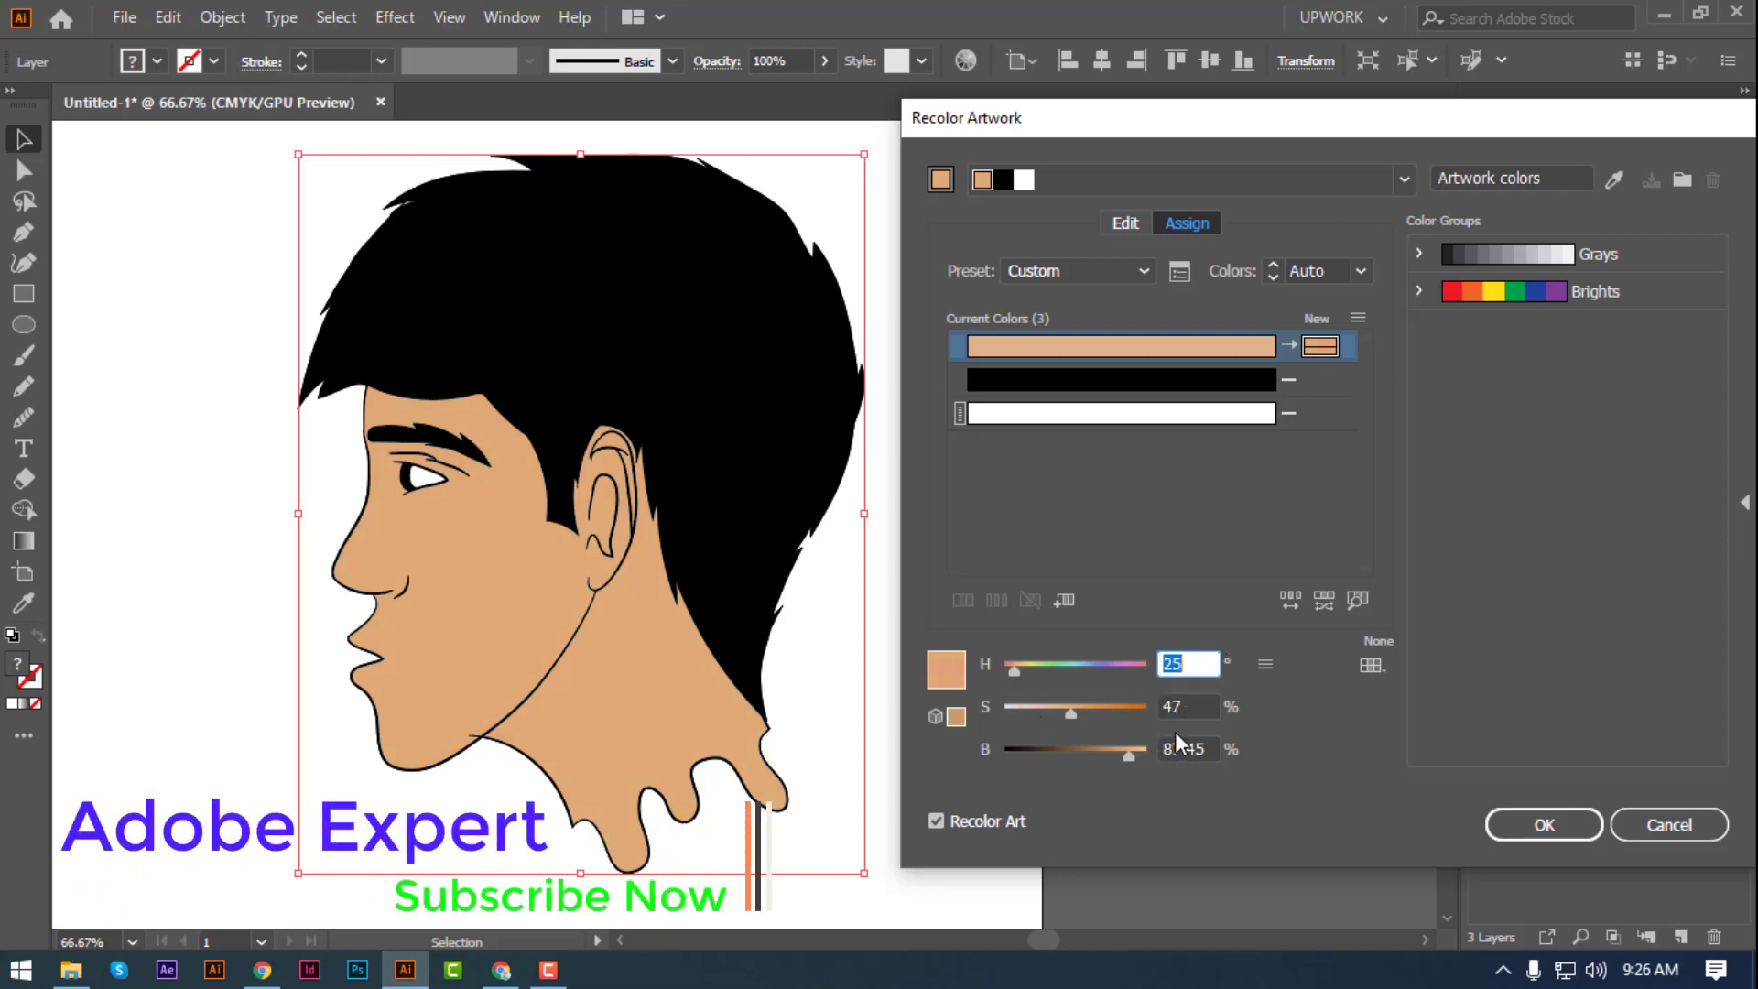
{"action": "left_click", "coordinate": [1194, 703]}
{"action": "key", "text": "BackSpace"}
{"action": "key", "text": "BackSpace"}
{"action": "type", "text": "56"}
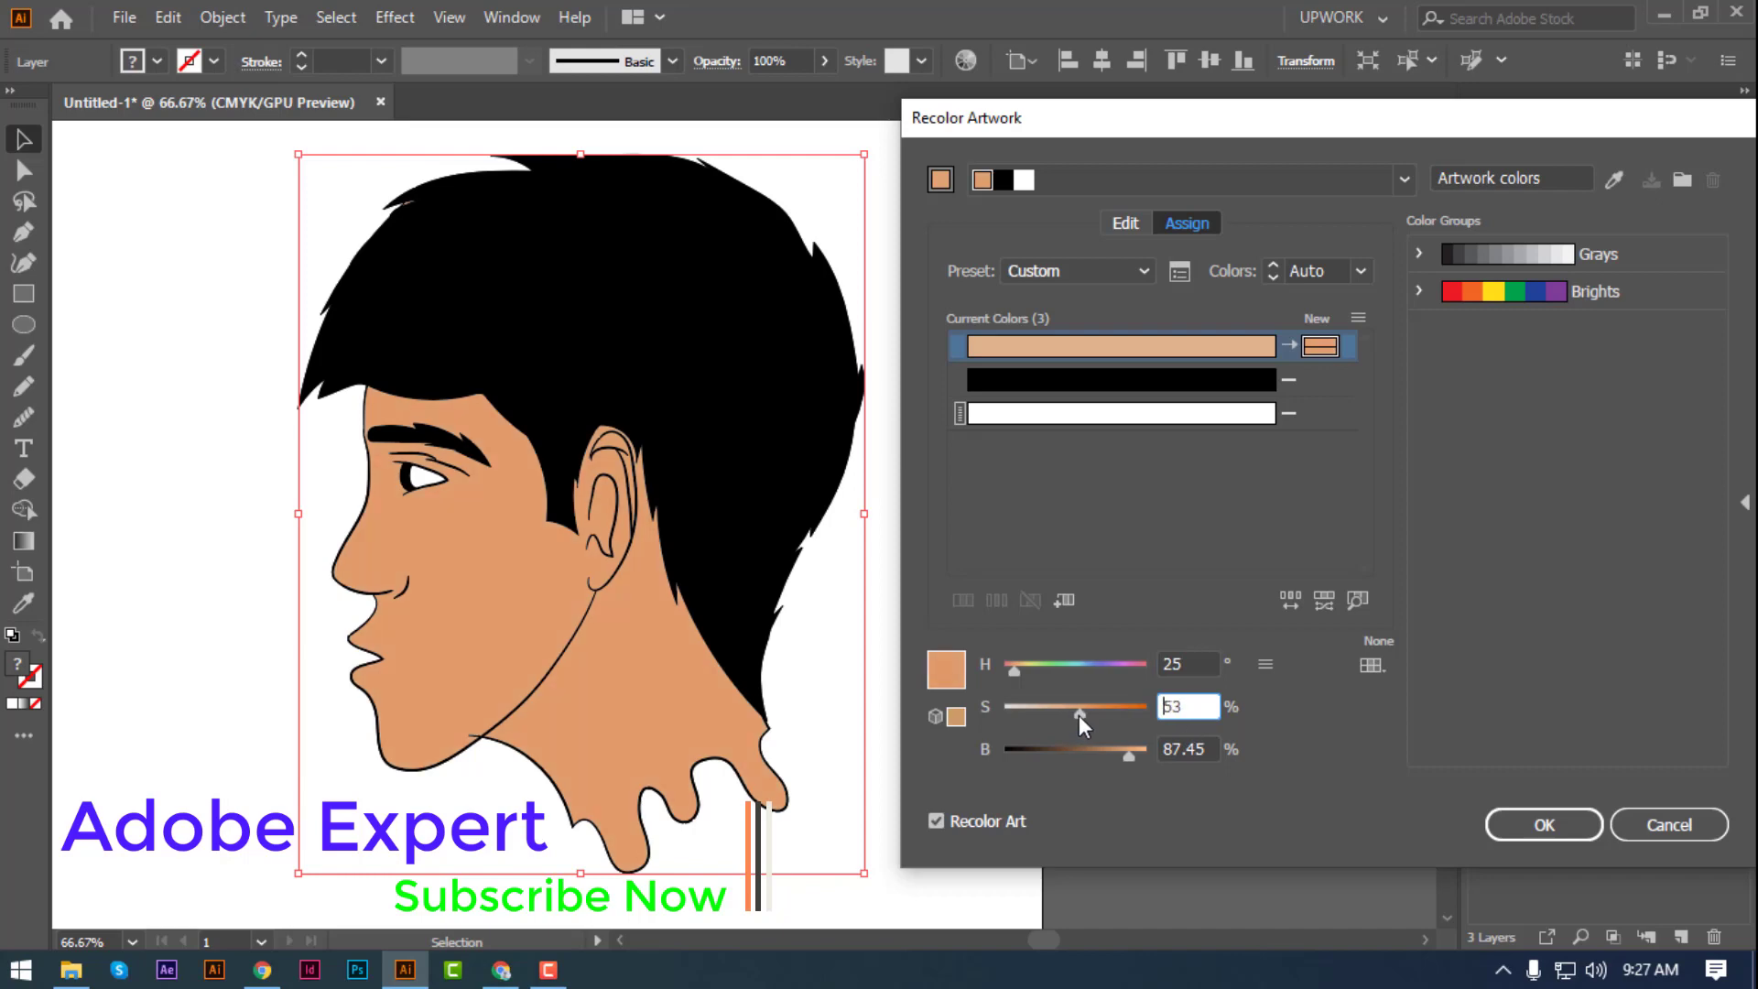
{"action": "key", "text": "Return"}
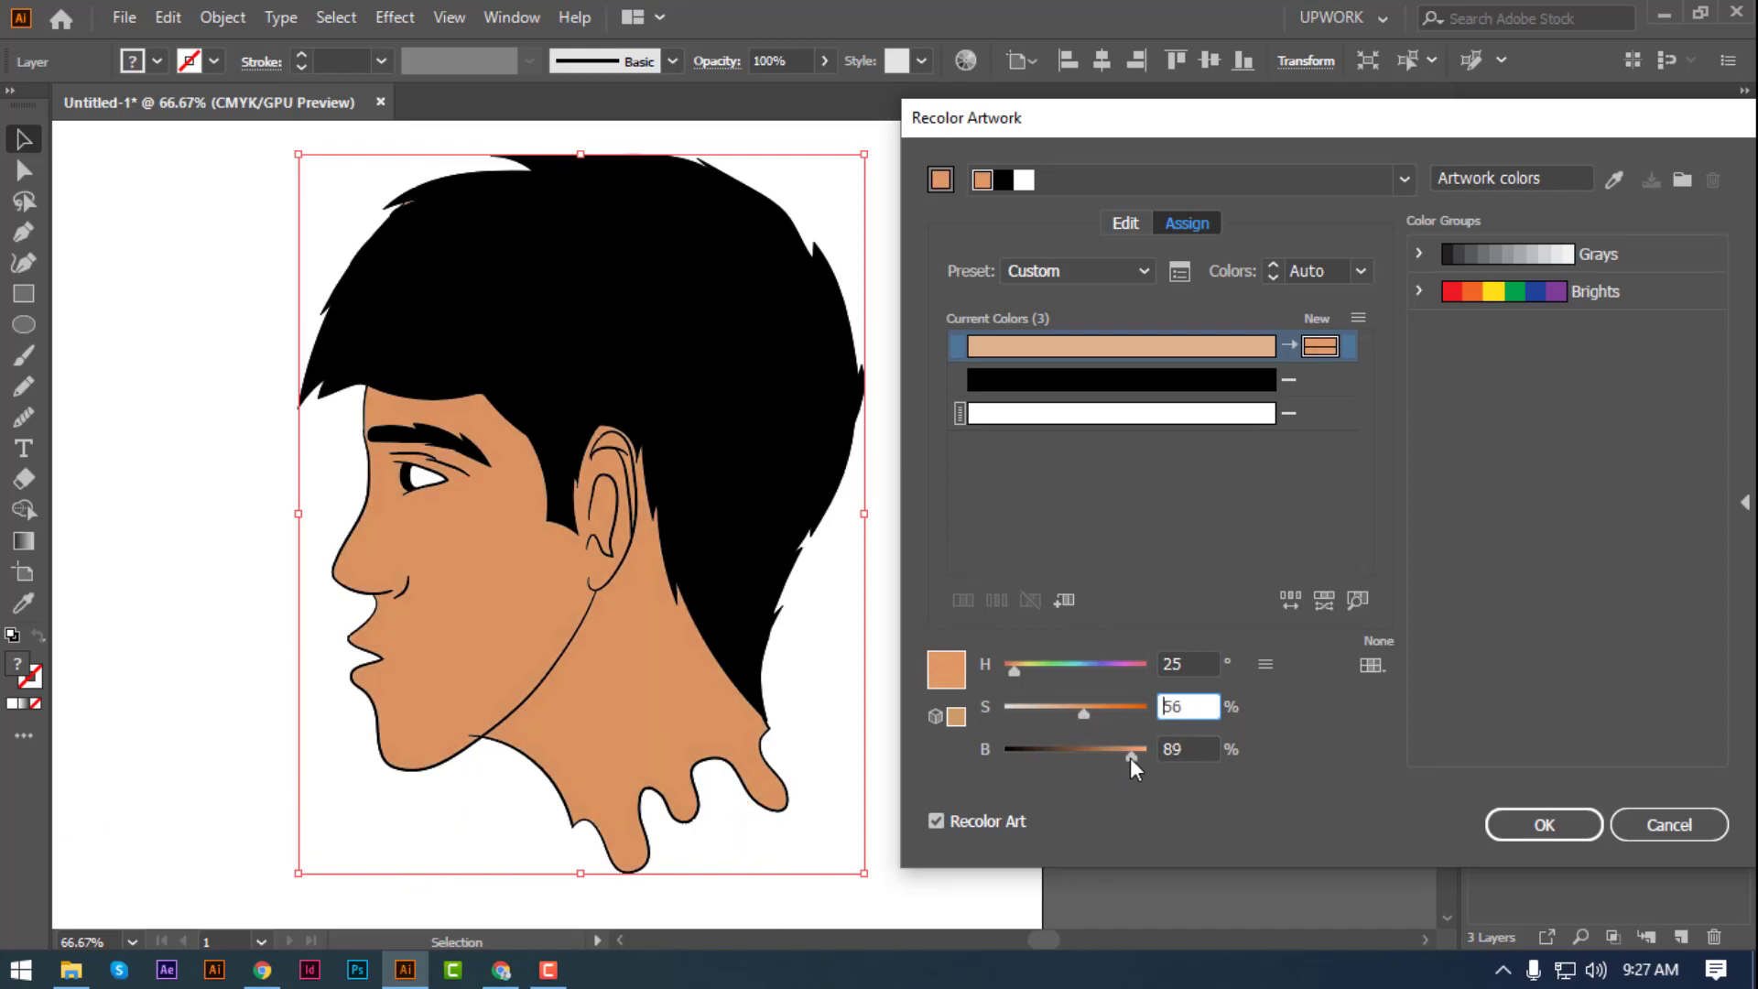
{"action": "left_click_drag", "start_coordinate": [1130, 756], "coordinate": [1134, 756]}
- Apply the recoloured skin tone and add a new layer for shading
{"action": "left_click", "coordinate": [1544, 824]}
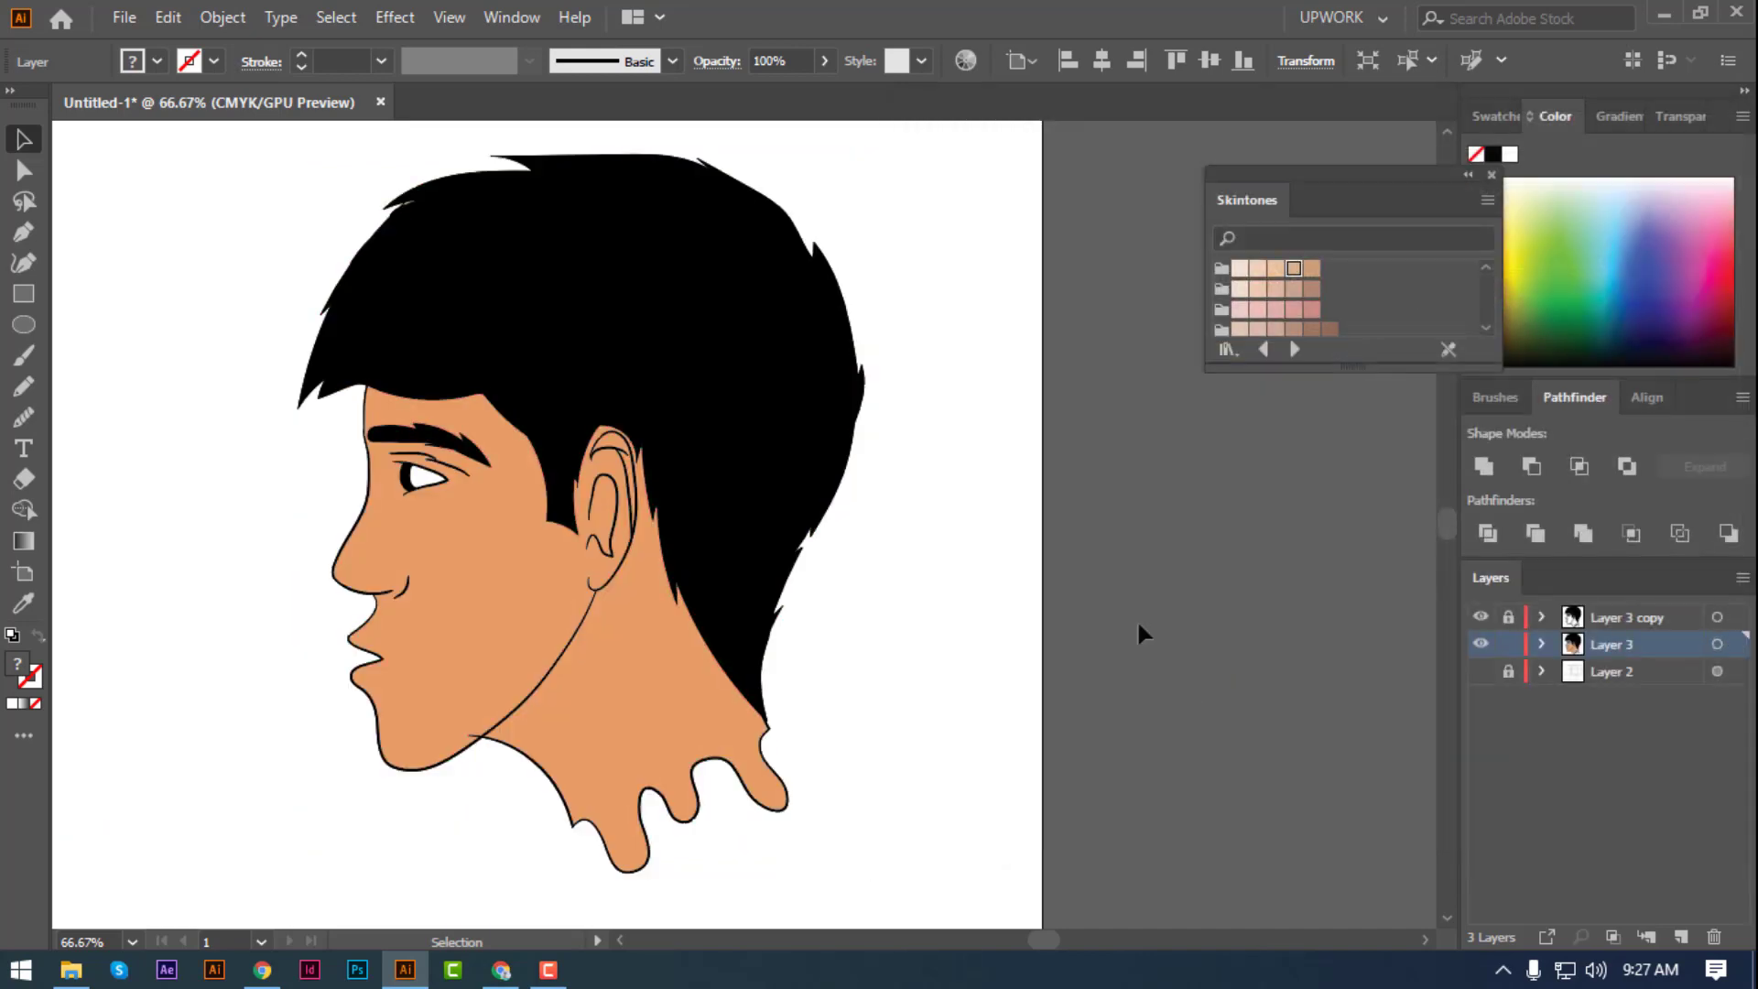
{"action": "left_click", "coordinate": [1137, 631]}
{"action": "key", "text": "ctrl+minus"}
{"action": "key", "text": "ctrl+plus"}
{"action": "mouse_move", "coordinate": [367, 716]}
{"action": "left_mouse_down"}
{"action": "mouse_move", "coordinate": [625, 701]}
{"action": "mouse_move", "coordinate": [545, 761]}
{"action": "left_mouse_up"}
{"action": "key", "text": "ctrl+plus"}
{"action": "key", "text": "ctrl+plus"}
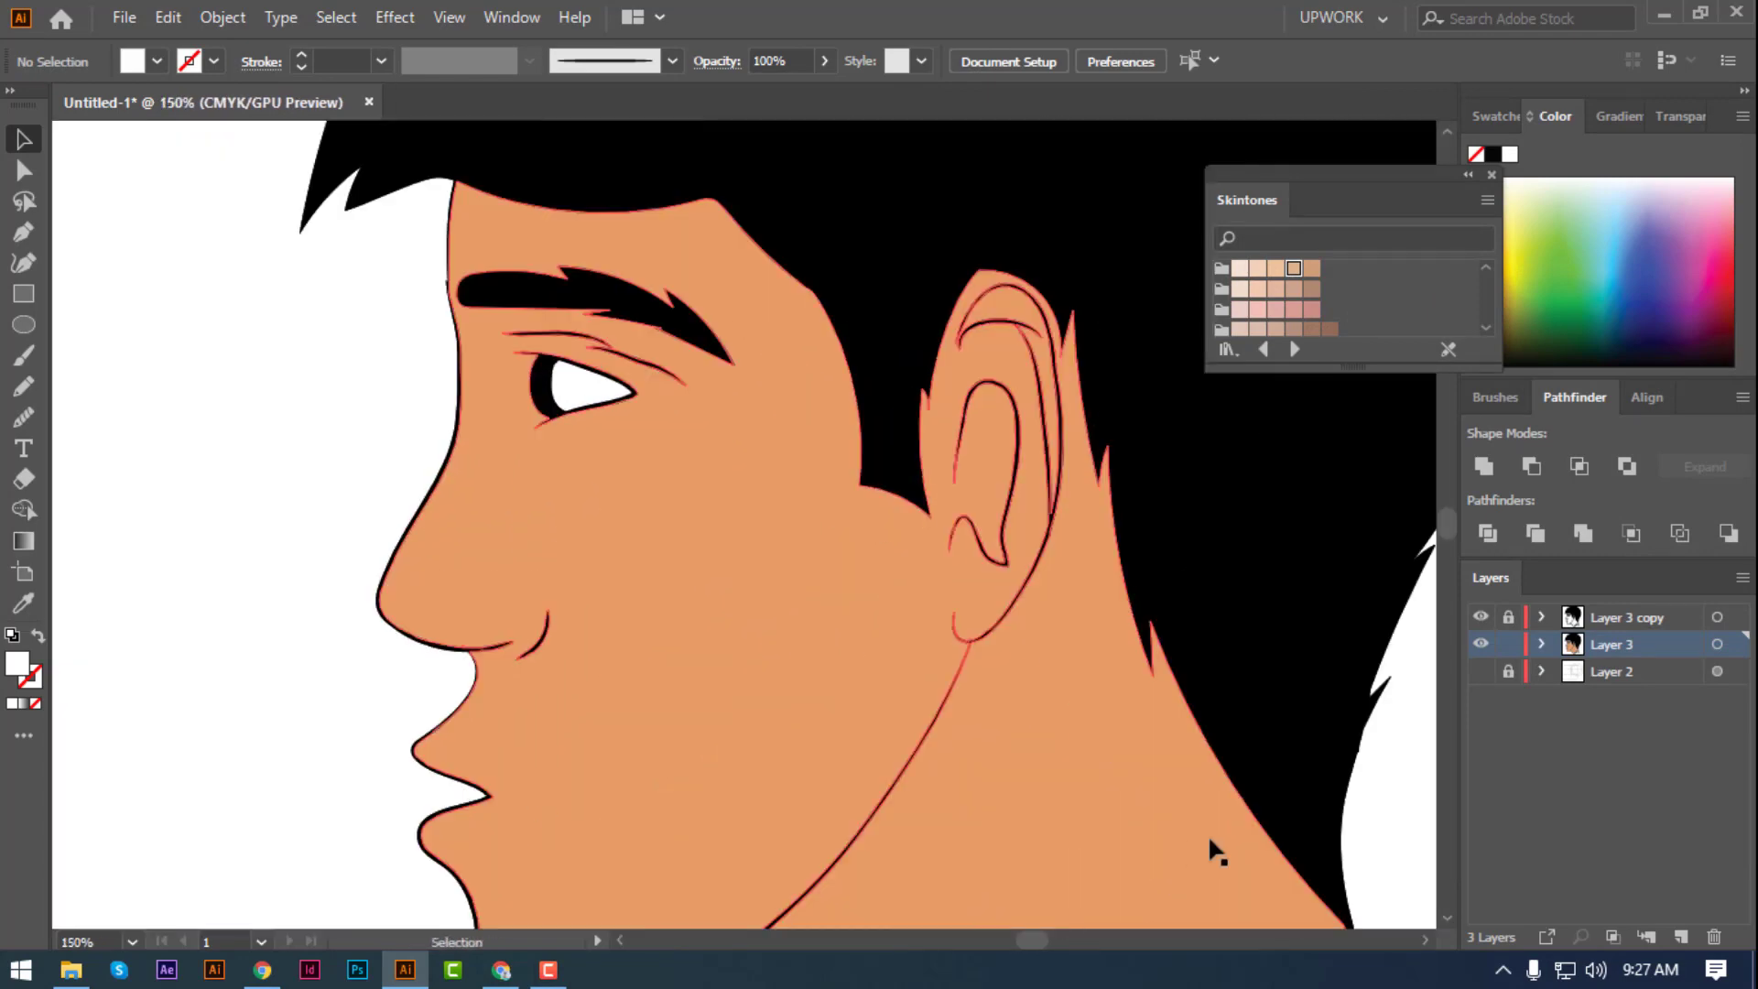
{"action": "left_click", "coordinate": [1681, 938]}
- Draw a pencil shape over the eye white, filled light blue at 28% opacity
{"action": "key", "text": "ctrl+plus"}
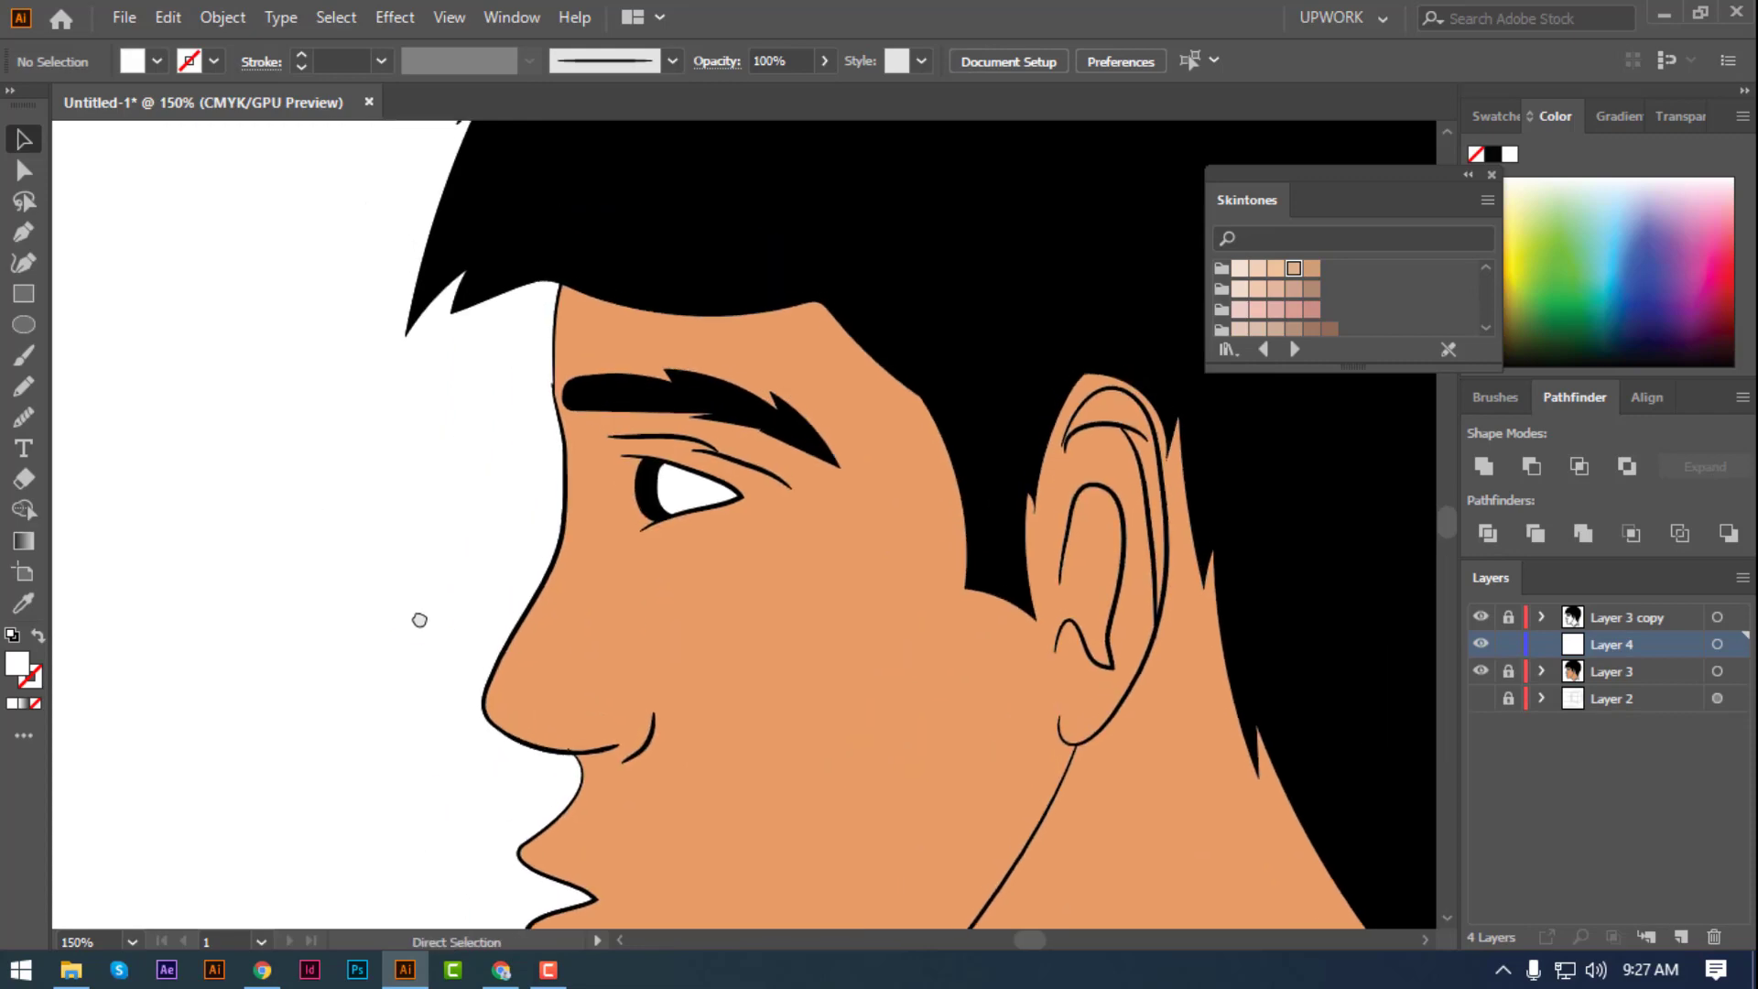
{"action": "key", "text": "ctrl+plus"}
{"action": "key", "text": "ctrl+plus"}
{"action": "key", "text": "ctrl+plus"}
{"action": "key", "text": "b"}
{"action": "key", "text": "n"}
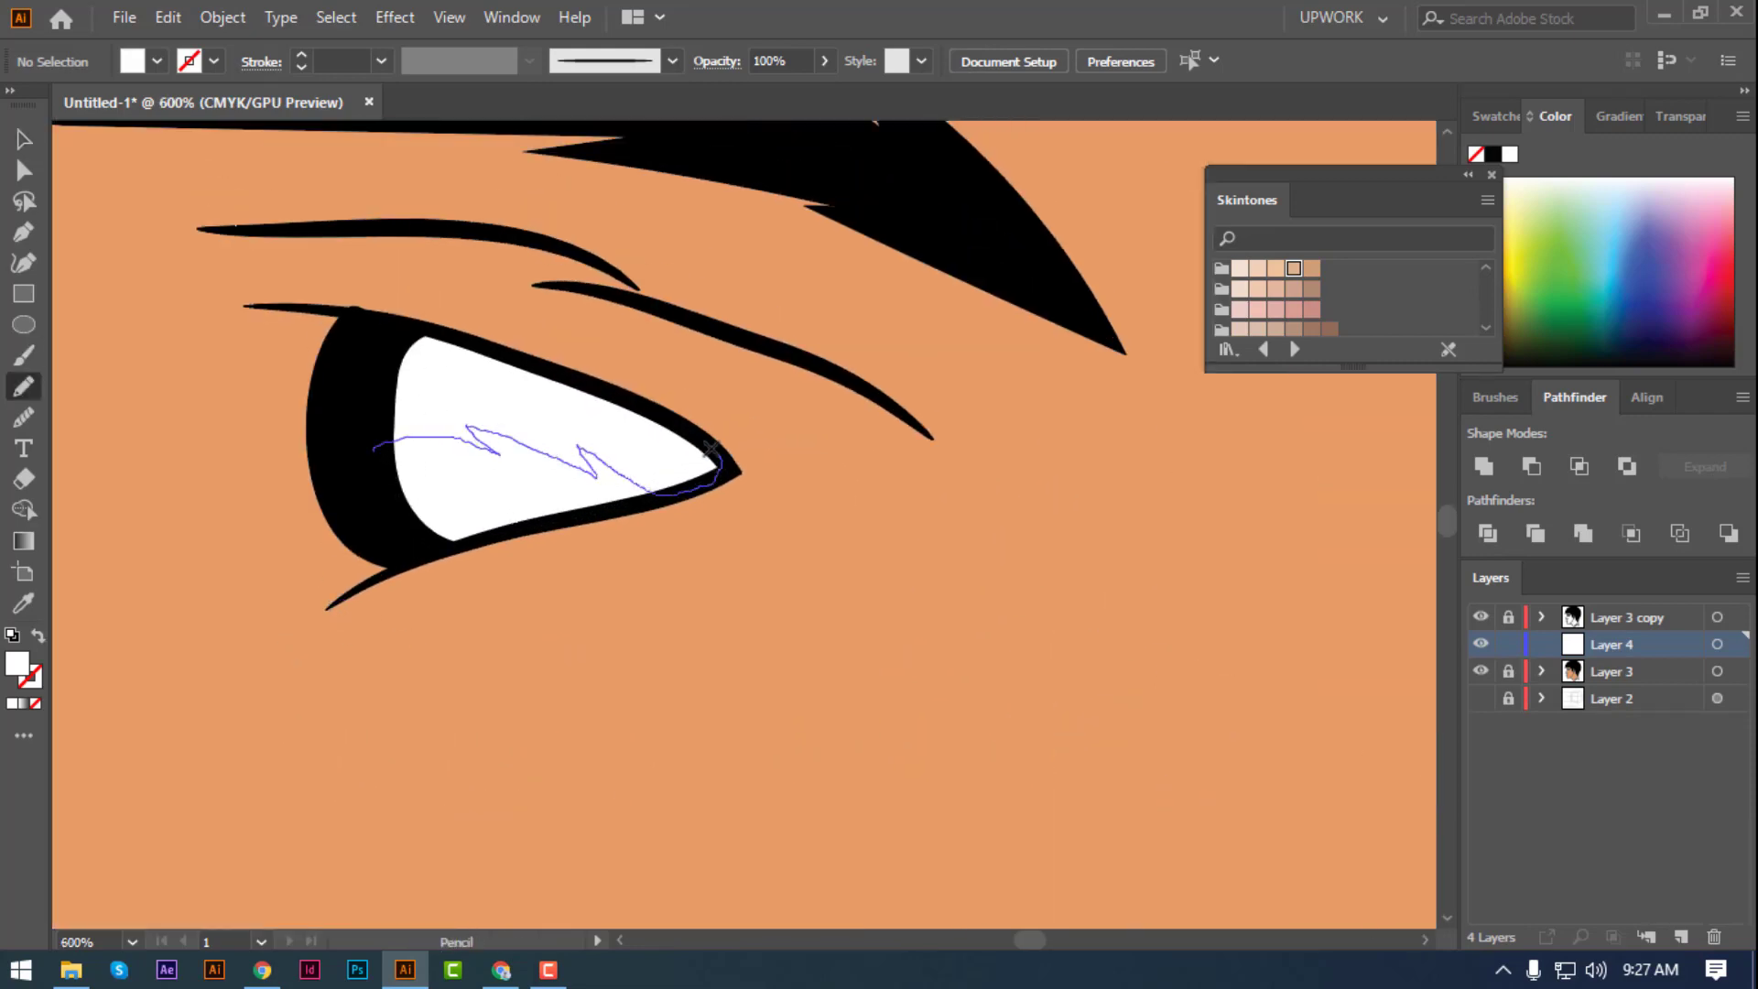
{"action": "left_click_drag", "start_coordinate": [460, 339], "coordinate": [399, 439]}
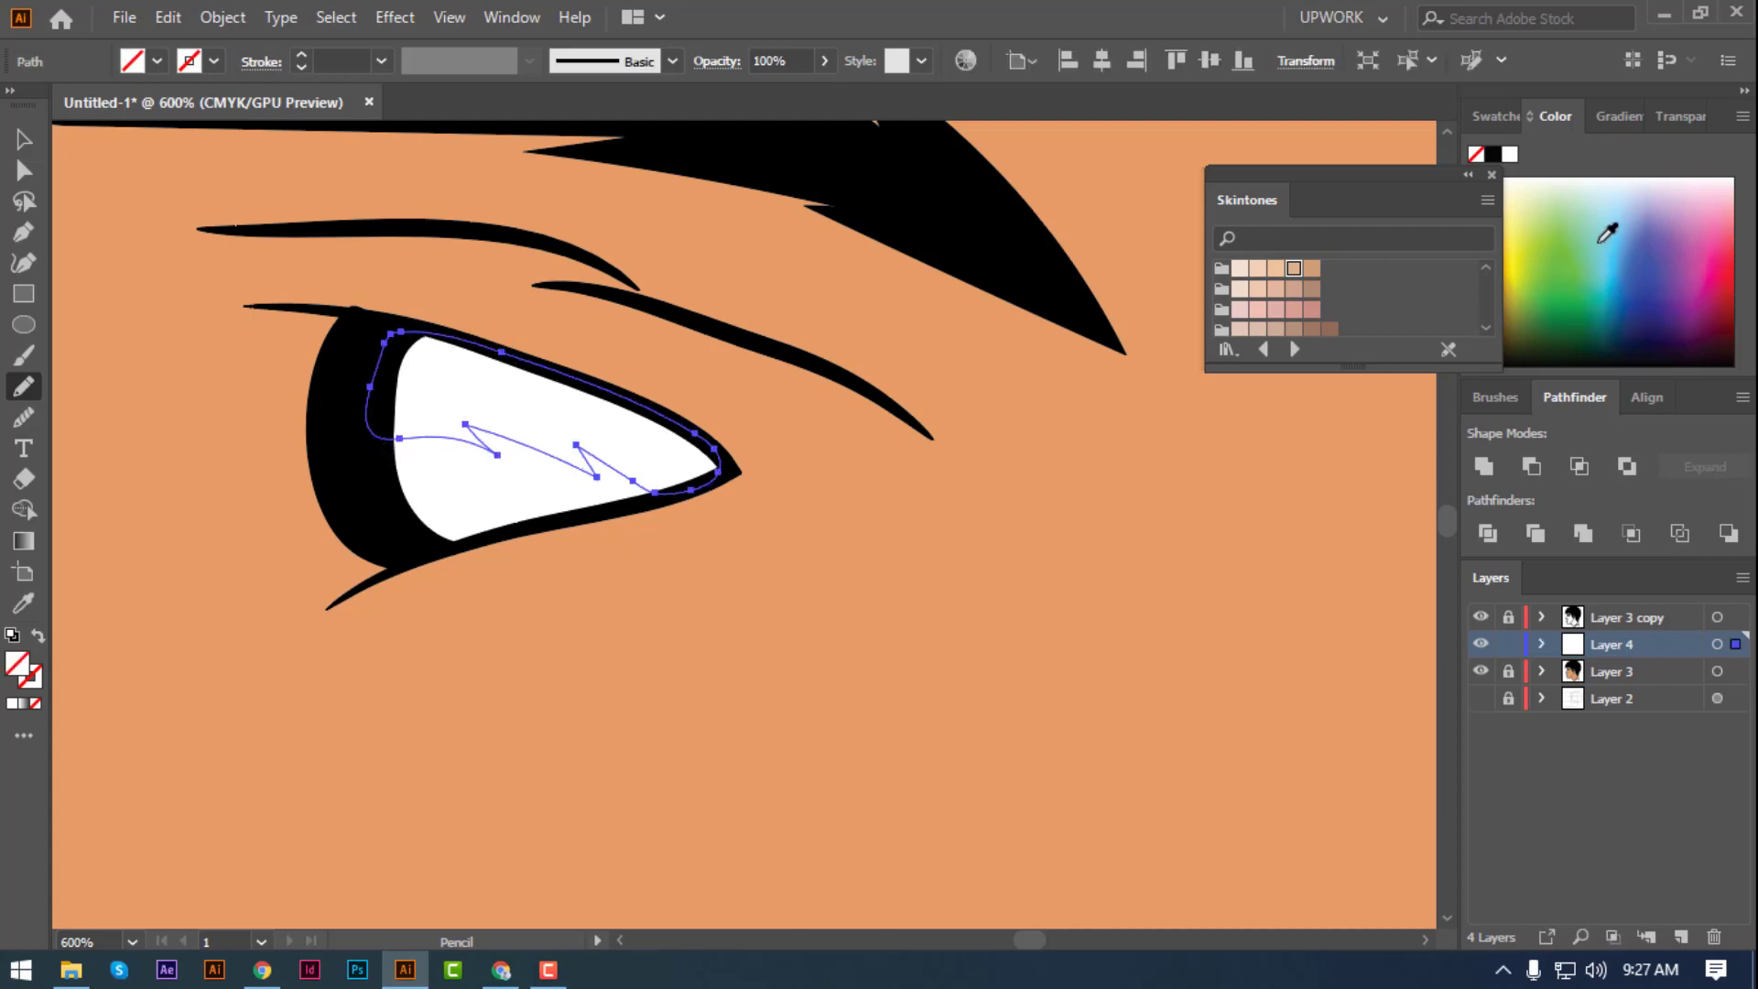
{"action": "left_click", "coordinate": [1576, 209]}
{"action": "left_click", "coordinate": [824, 61]}
{"action": "left_click_drag", "start_coordinate": [857, 99], "coordinate": [756, 99]}
- Change the eye shadow to a darker blue at 18% opacity
{"action": "key", "text": "v"}
{"action": "left_click", "coordinate": [136, 353]}
{"action": "key", "text": "ctrl+minus"}
{"action": "key", "text": "ctrl+minus"}
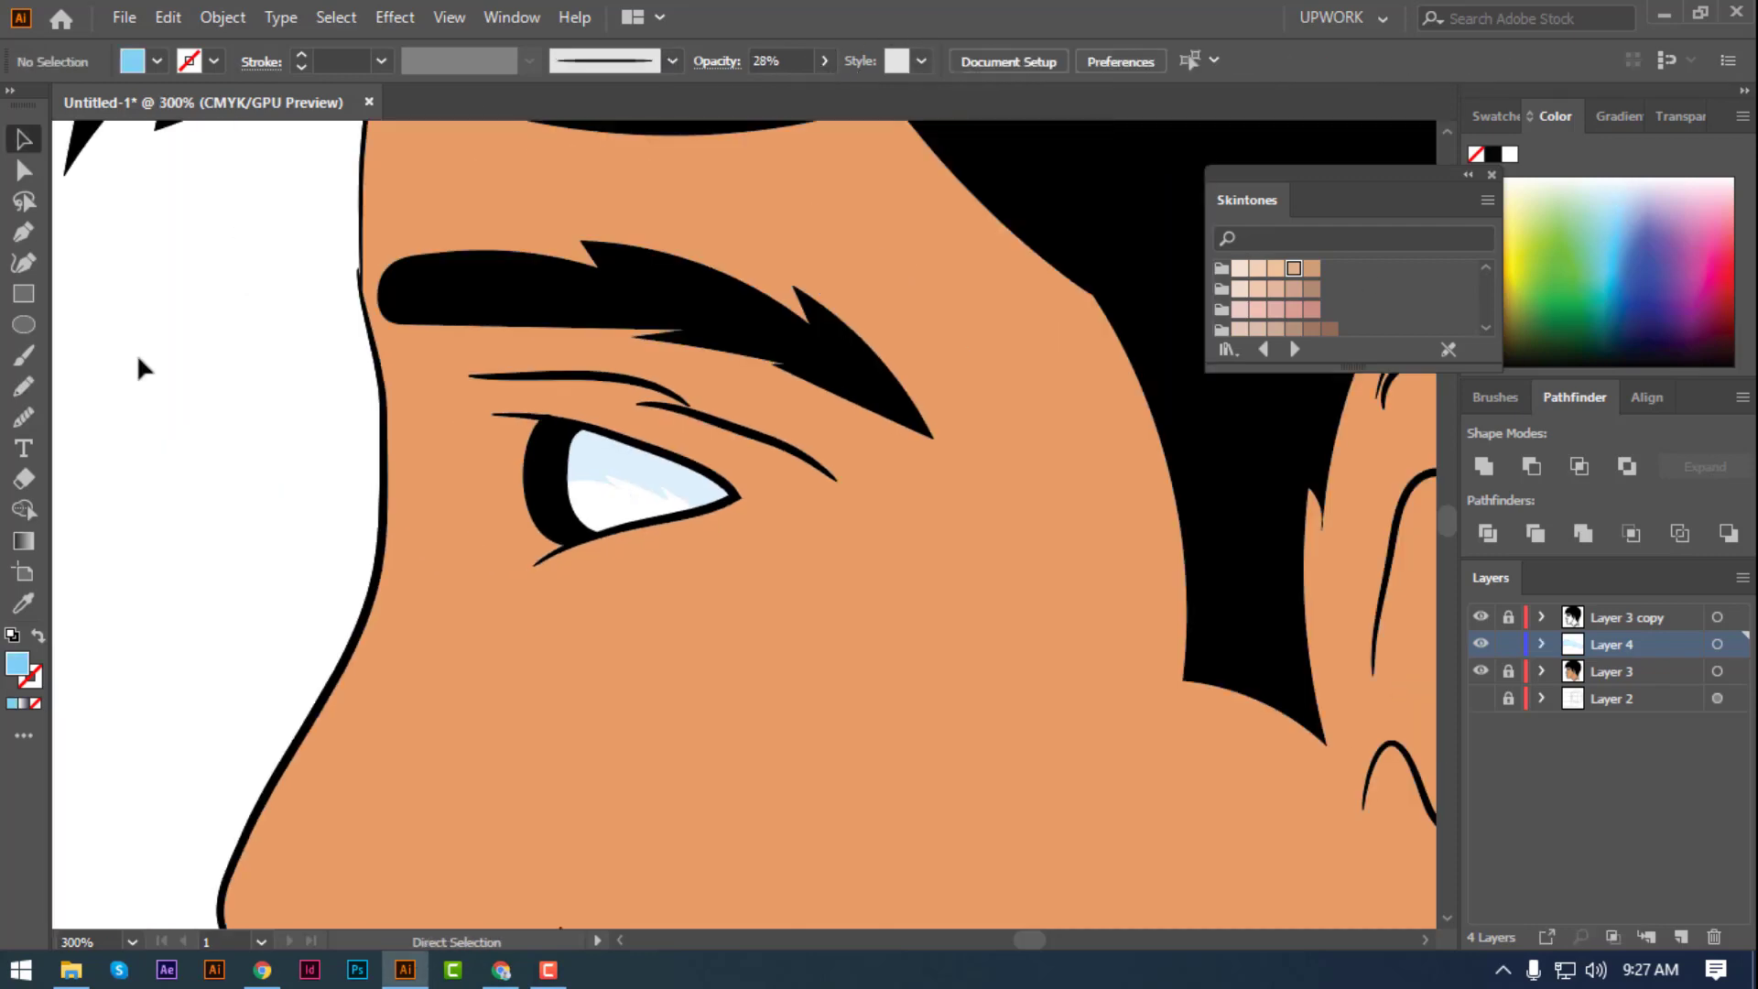
{"action": "left_click", "coordinate": [604, 485]}
{"action": "left_click", "coordinate": [1653, 247]}
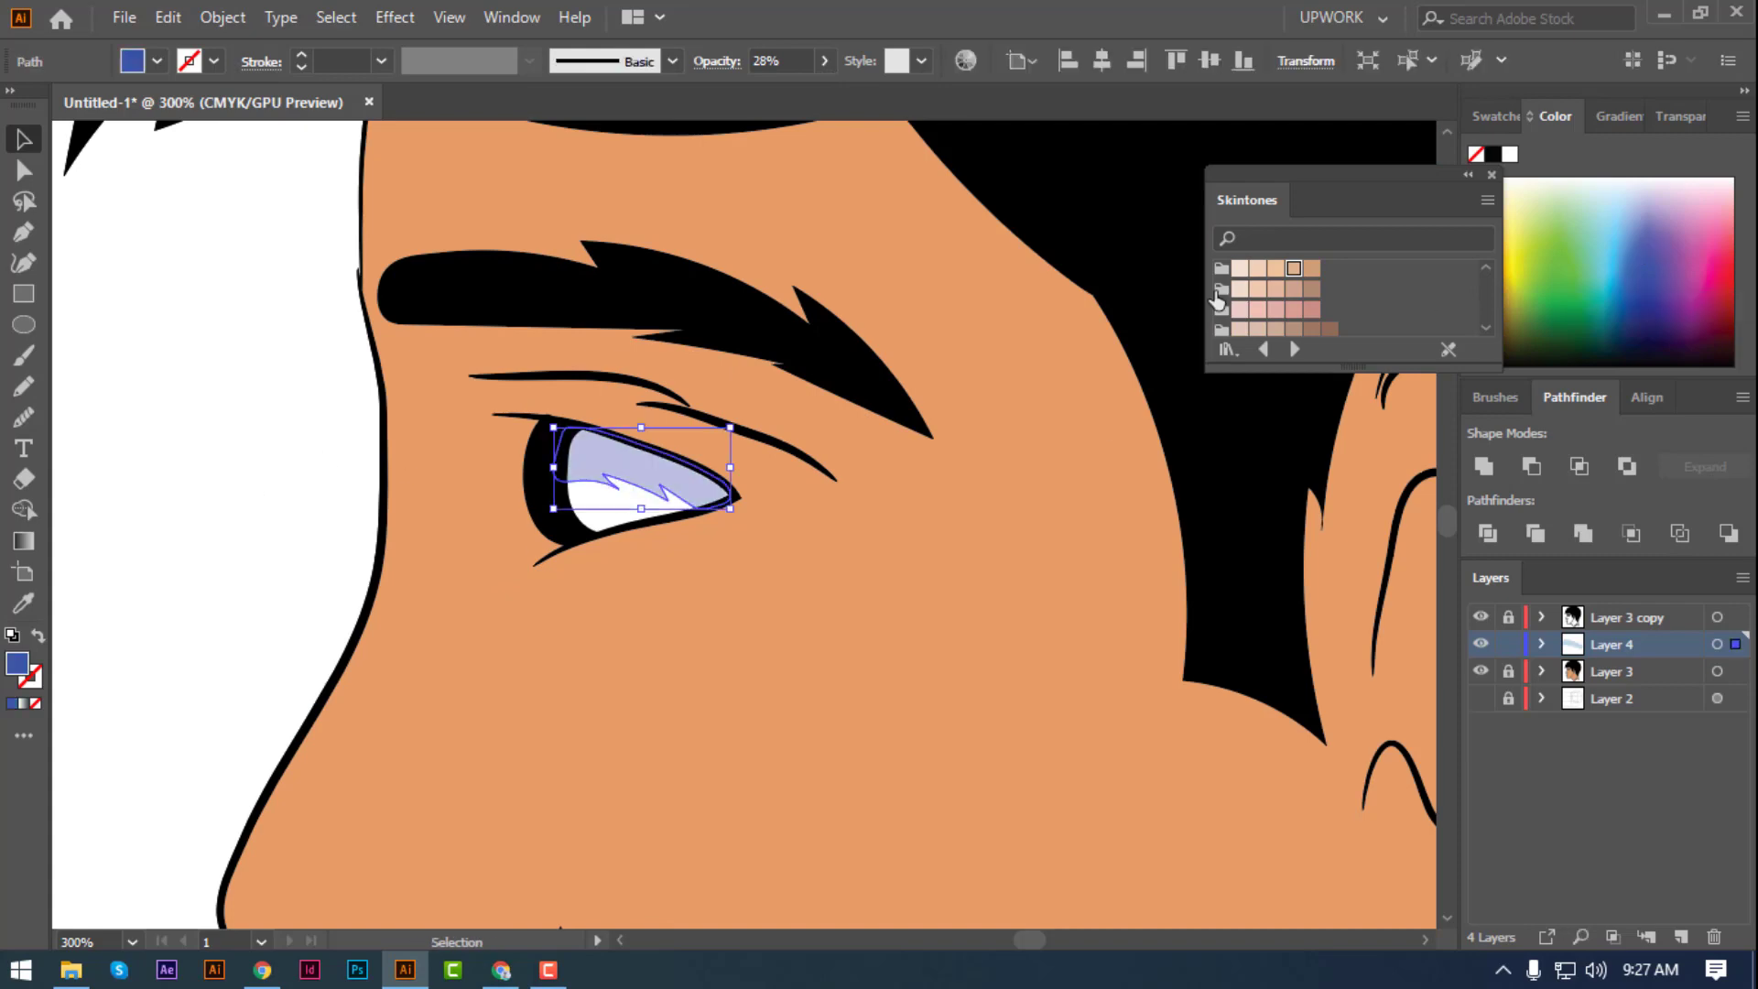
{"action": "left_click", "coordinate": [823, 60]}
{"action": "left_click_drag", "start_coordinate": [750, 92], "coordinate": [751, 95]}
{"action": "left_click", "coordinate": [172, 445]}
- Draw a shadow under the eyebrow filled with a darkened sampled skin tone
{"action": "key", "text": "ctrl+minus"}
{"action": "key", "text": "ctrl+minus"}
{"action": "key", "text": "ctrl+minus"}
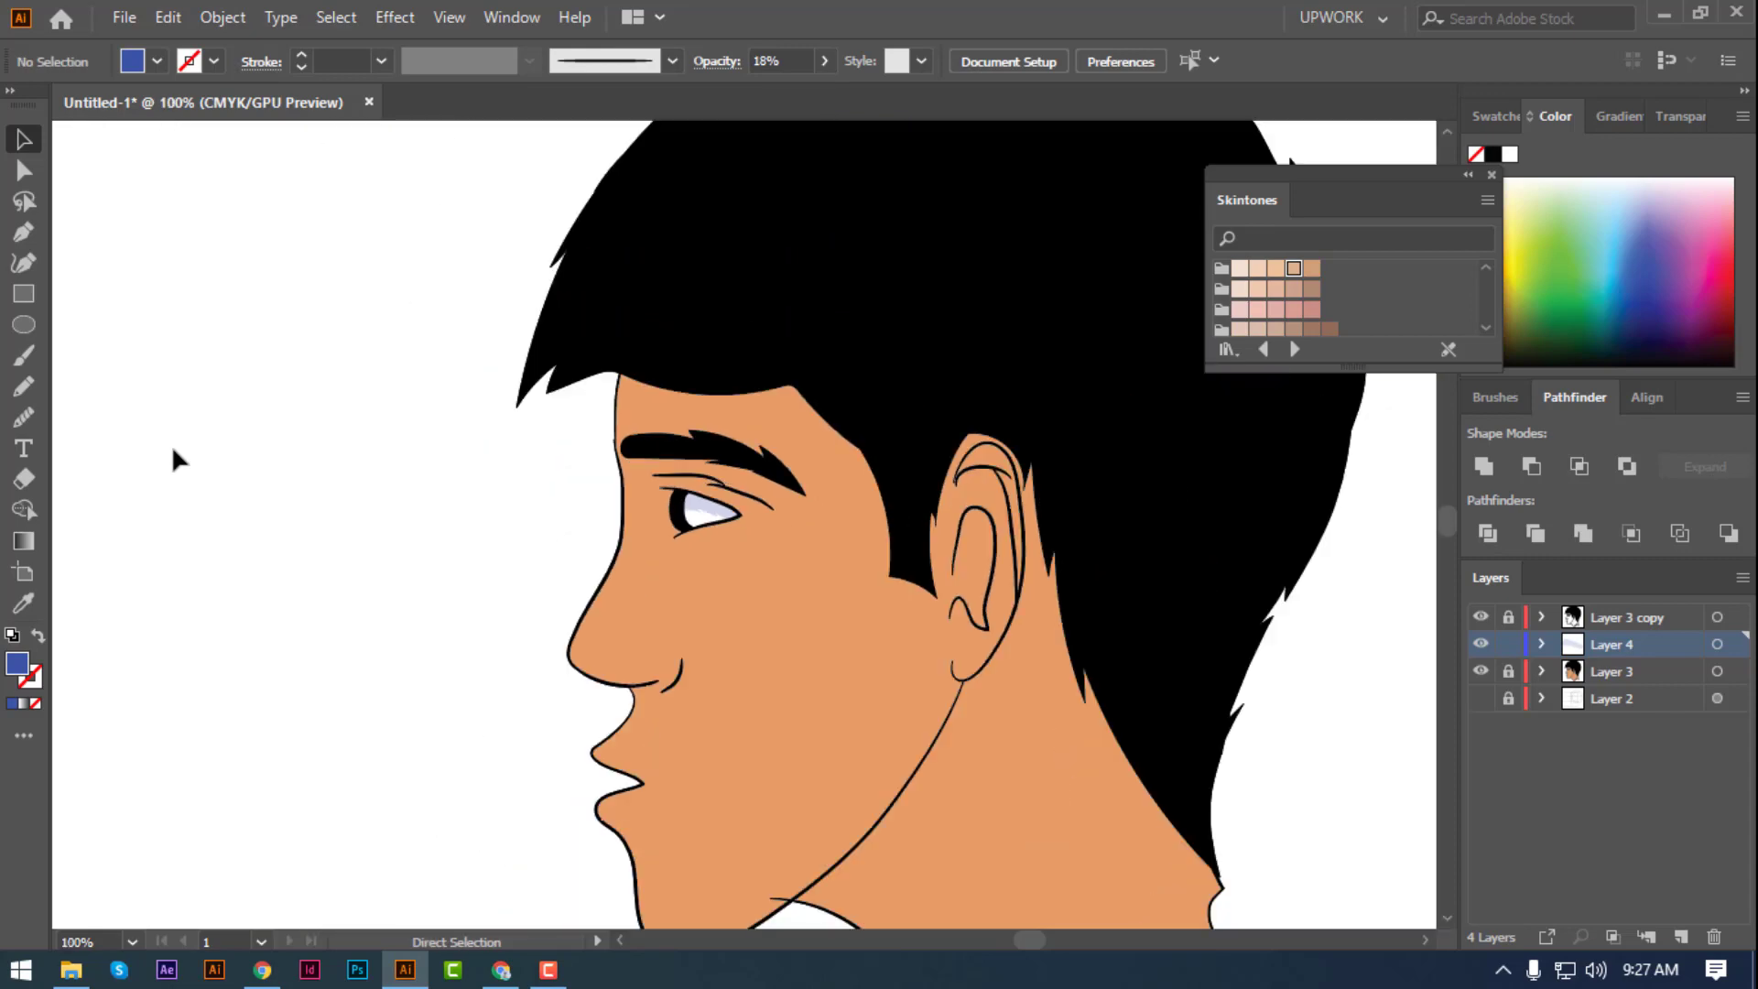
{"action": "key", "text": "ctrl+minus"}
{"action": "key", "text": "ctrl+minus"}
{"action": "key", "text": "ctrl+plus"}
{"action": "key", "text": "ctrl+plus"}
{"action": "key", "text": "ctrl+plus"}
{"action": "key", "text": "ctrl+plus"}
{"action": "key", "text": "ctrl+plus"}
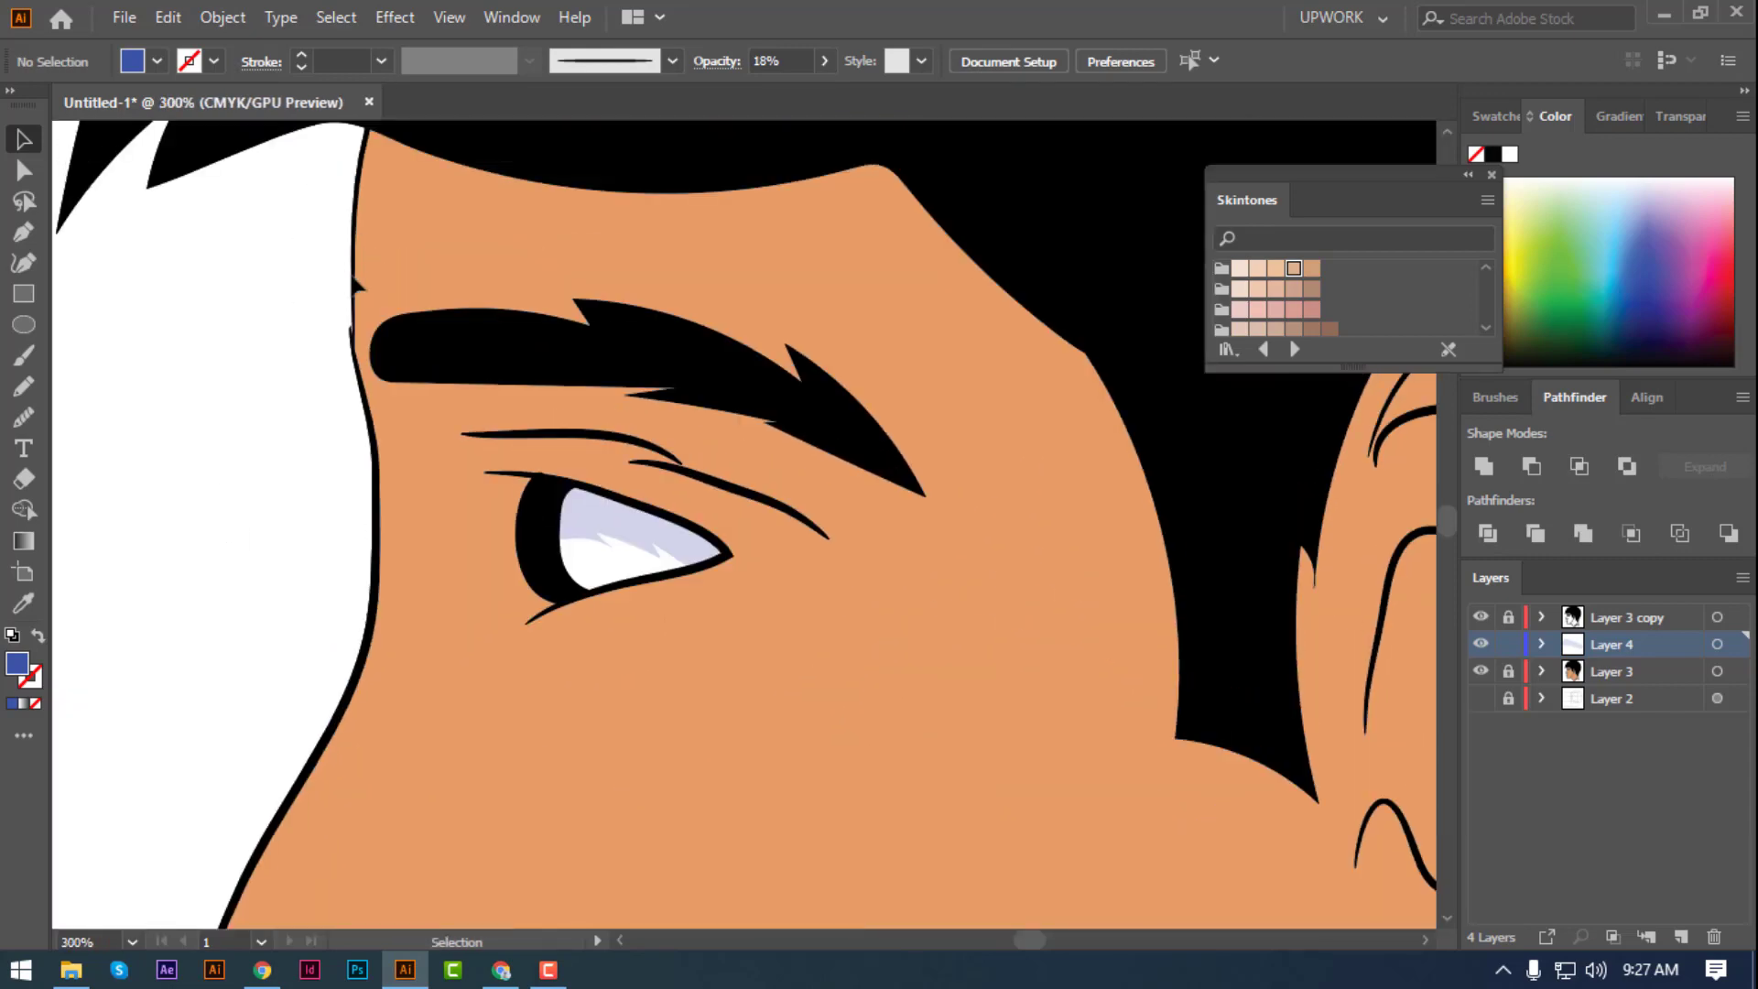
{"action": "key", "text": "n"}
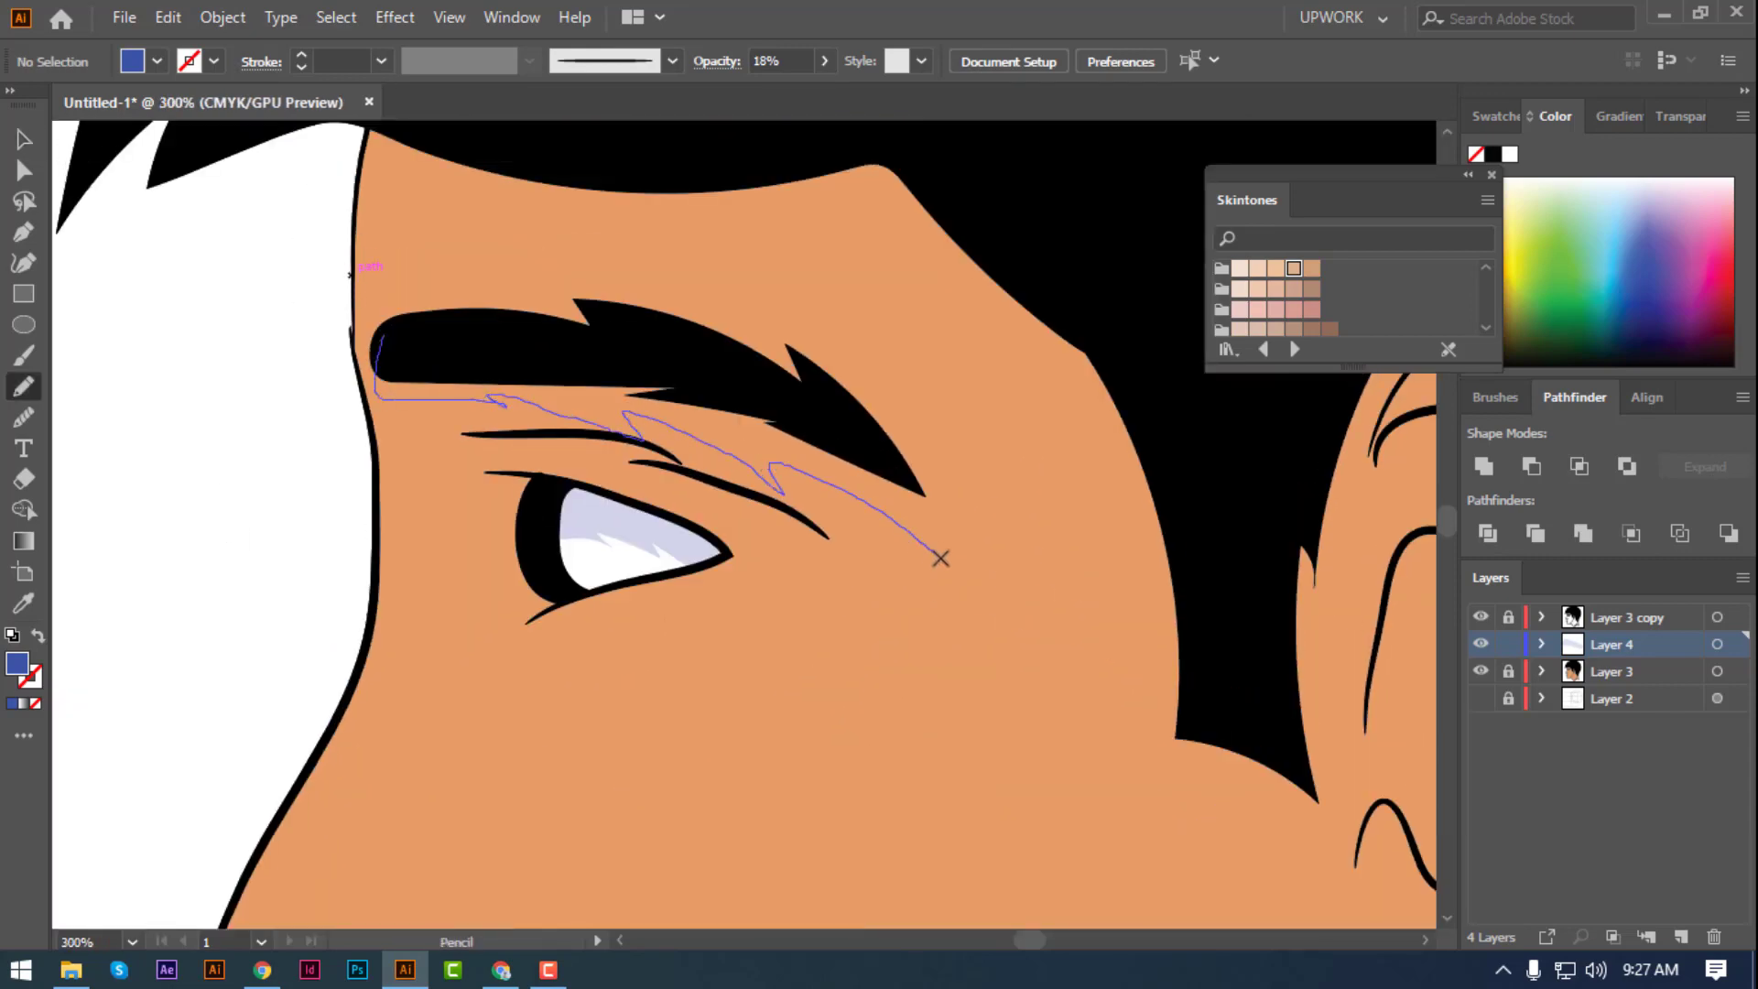
{"action": "left_click_drag", "start_coordinate": [587, 295], "coordinate": [380, 336]}
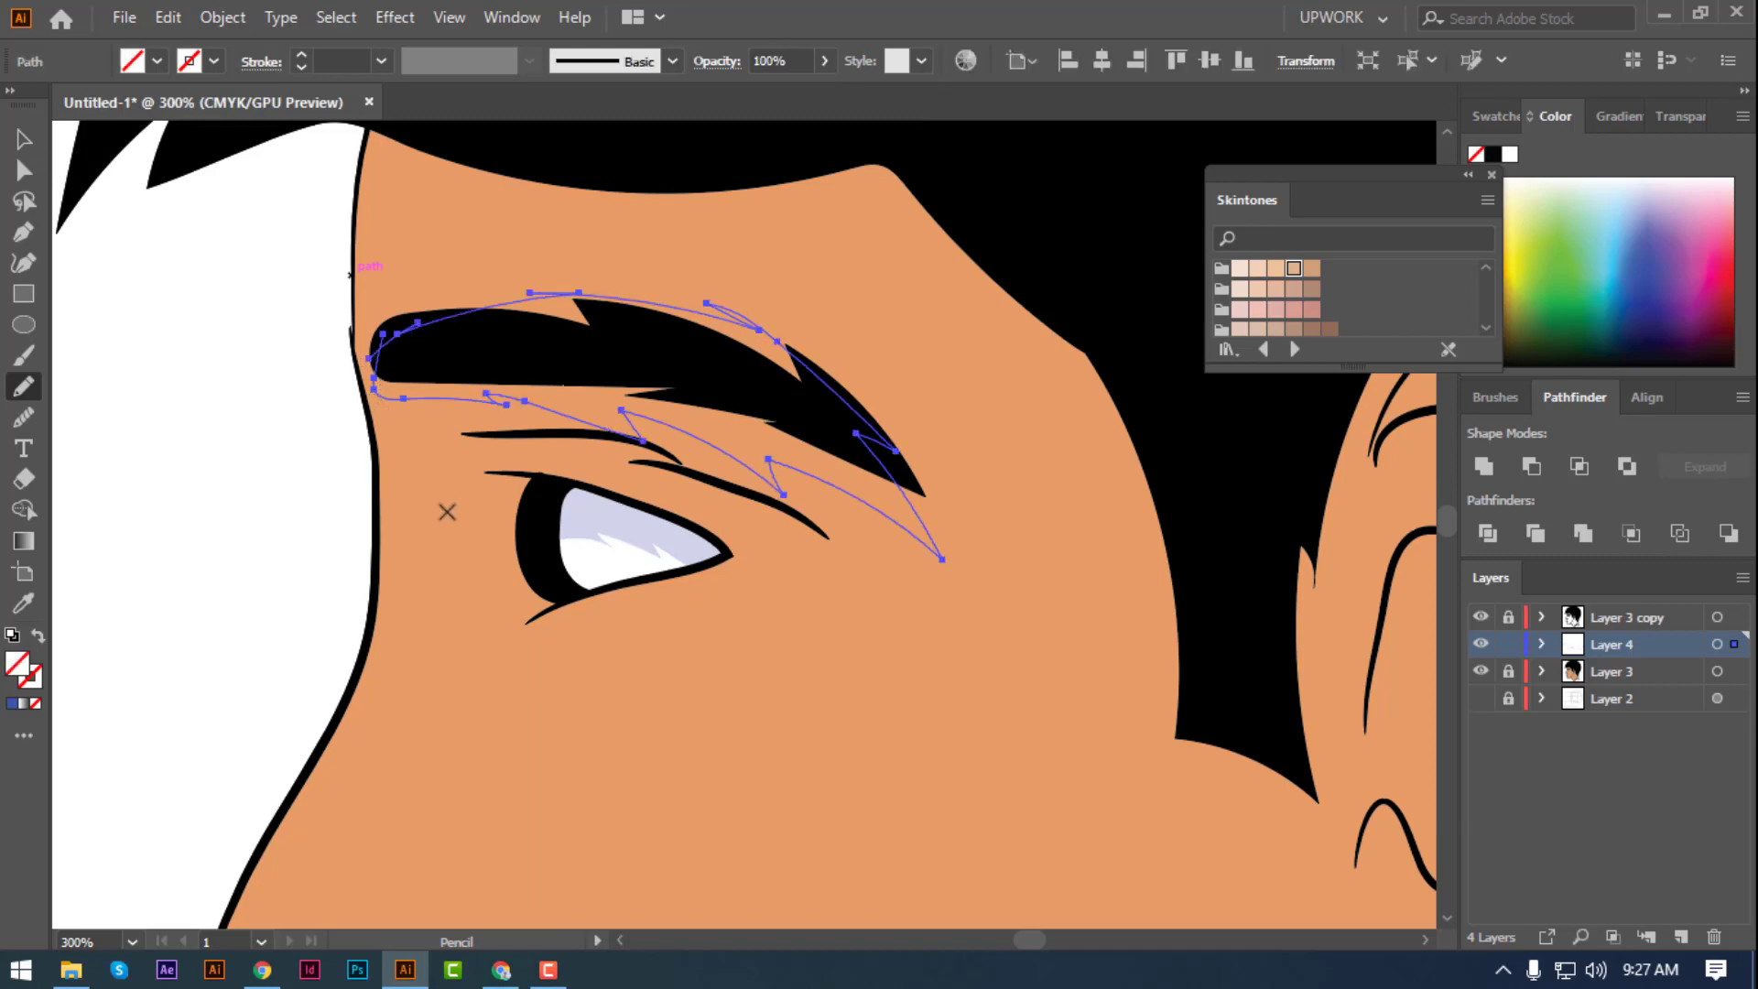
{"action": "key", "text": "i"}
{"action": "left_click", "coordinate": [443, 506]}
{"action": "double_click", "coordinate": [17, 663]}
{"action": "left_click_drag", "start_coordinate": [728, 350], "coordinate": [728, 380]}
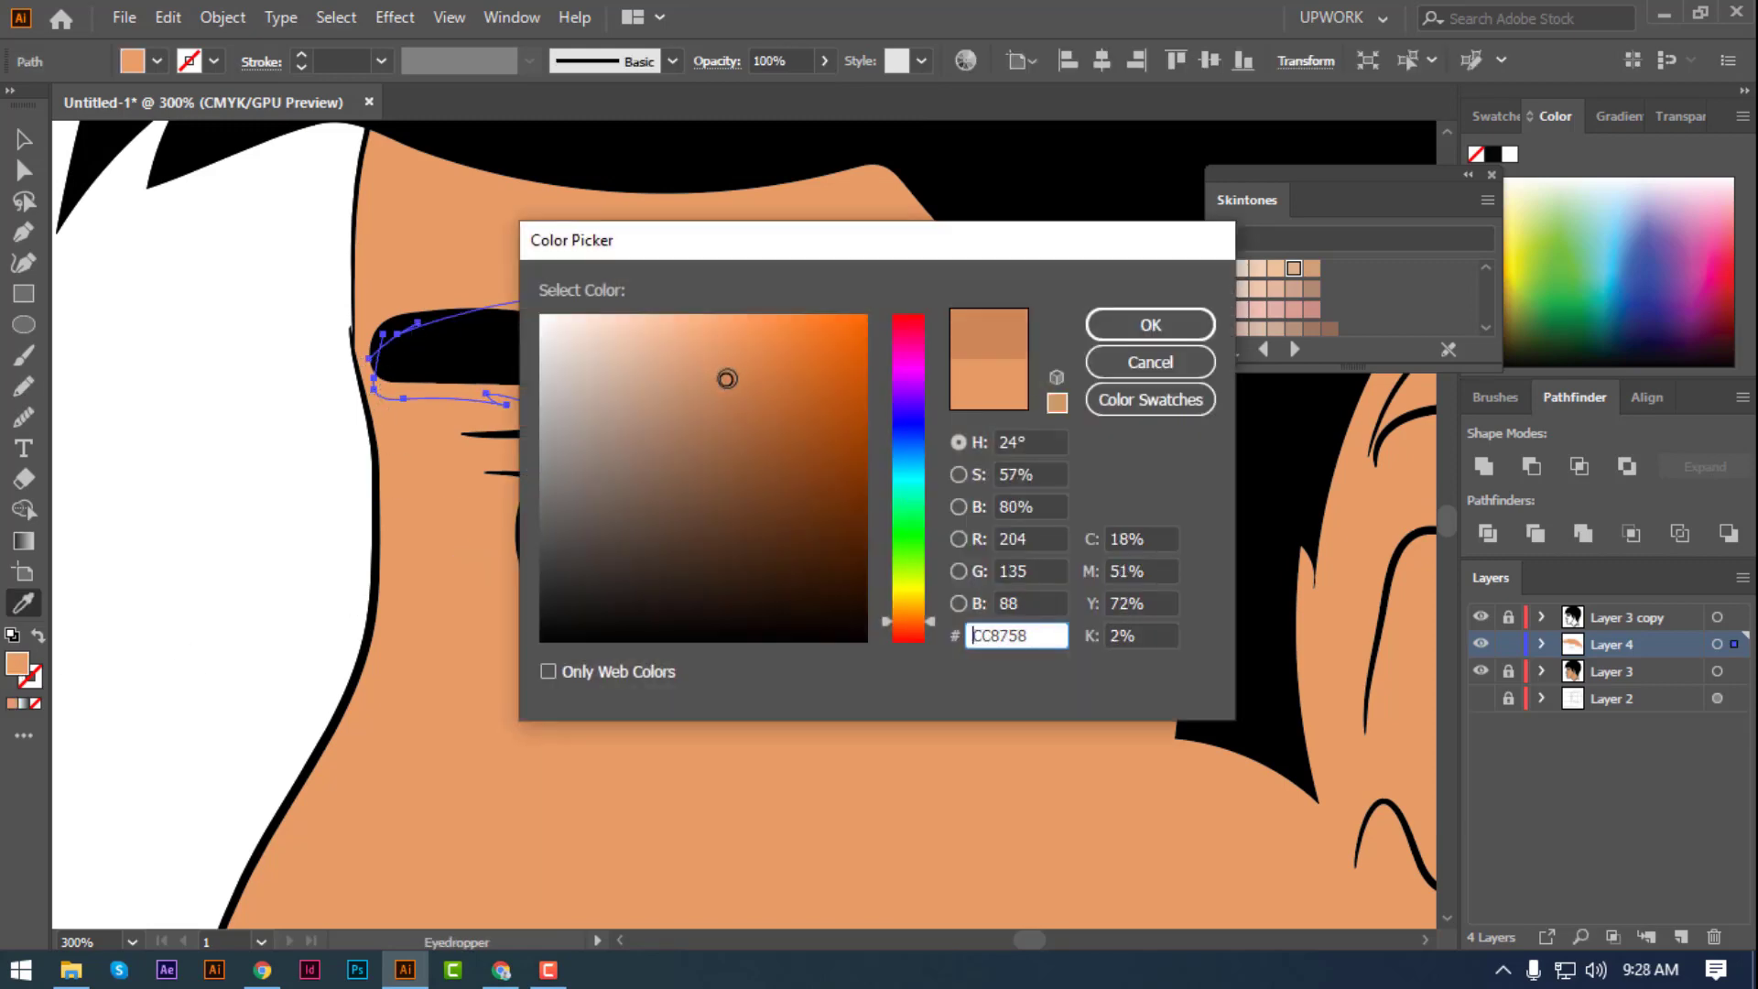
{"action": "key", "text": "Return"}
- Paint a darker tan shadow along the hairline and around the ear
{"action": "left_click", "coordinate": [14, 153]}
{"action": "left_click", "coordinate": [174, 404]}
{"action": "key", "text": "ctrl+minus"}
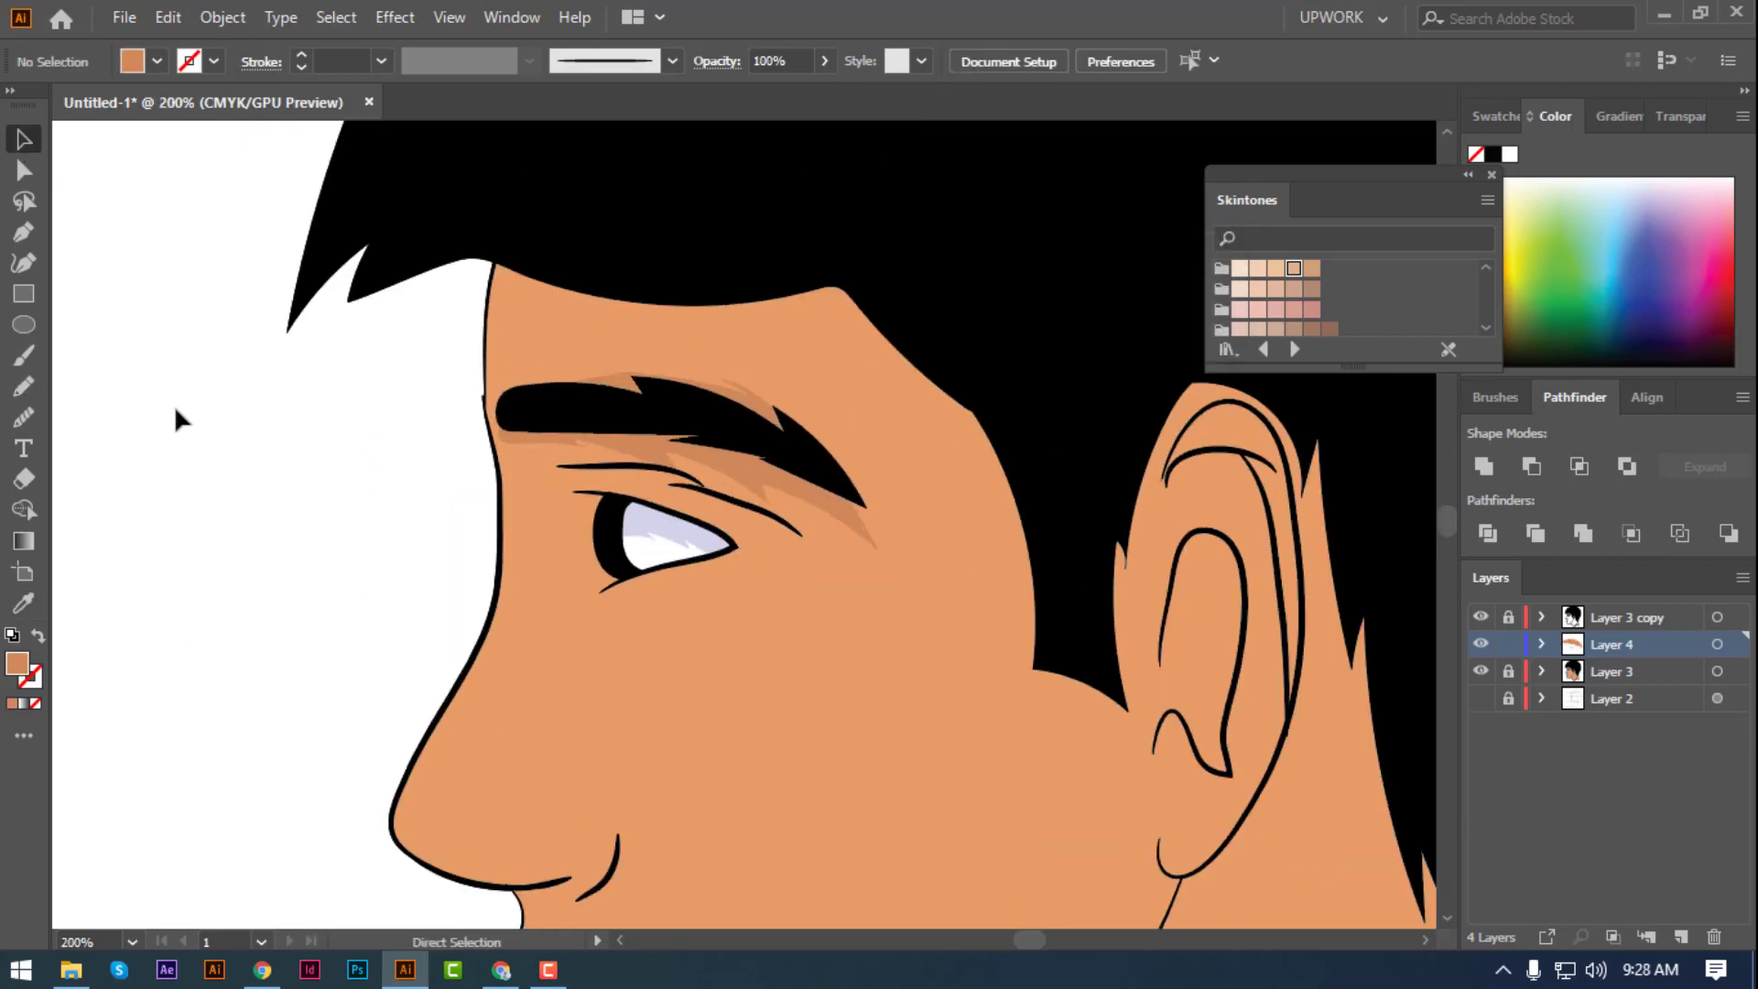
{"action": "key", "text": "b"}
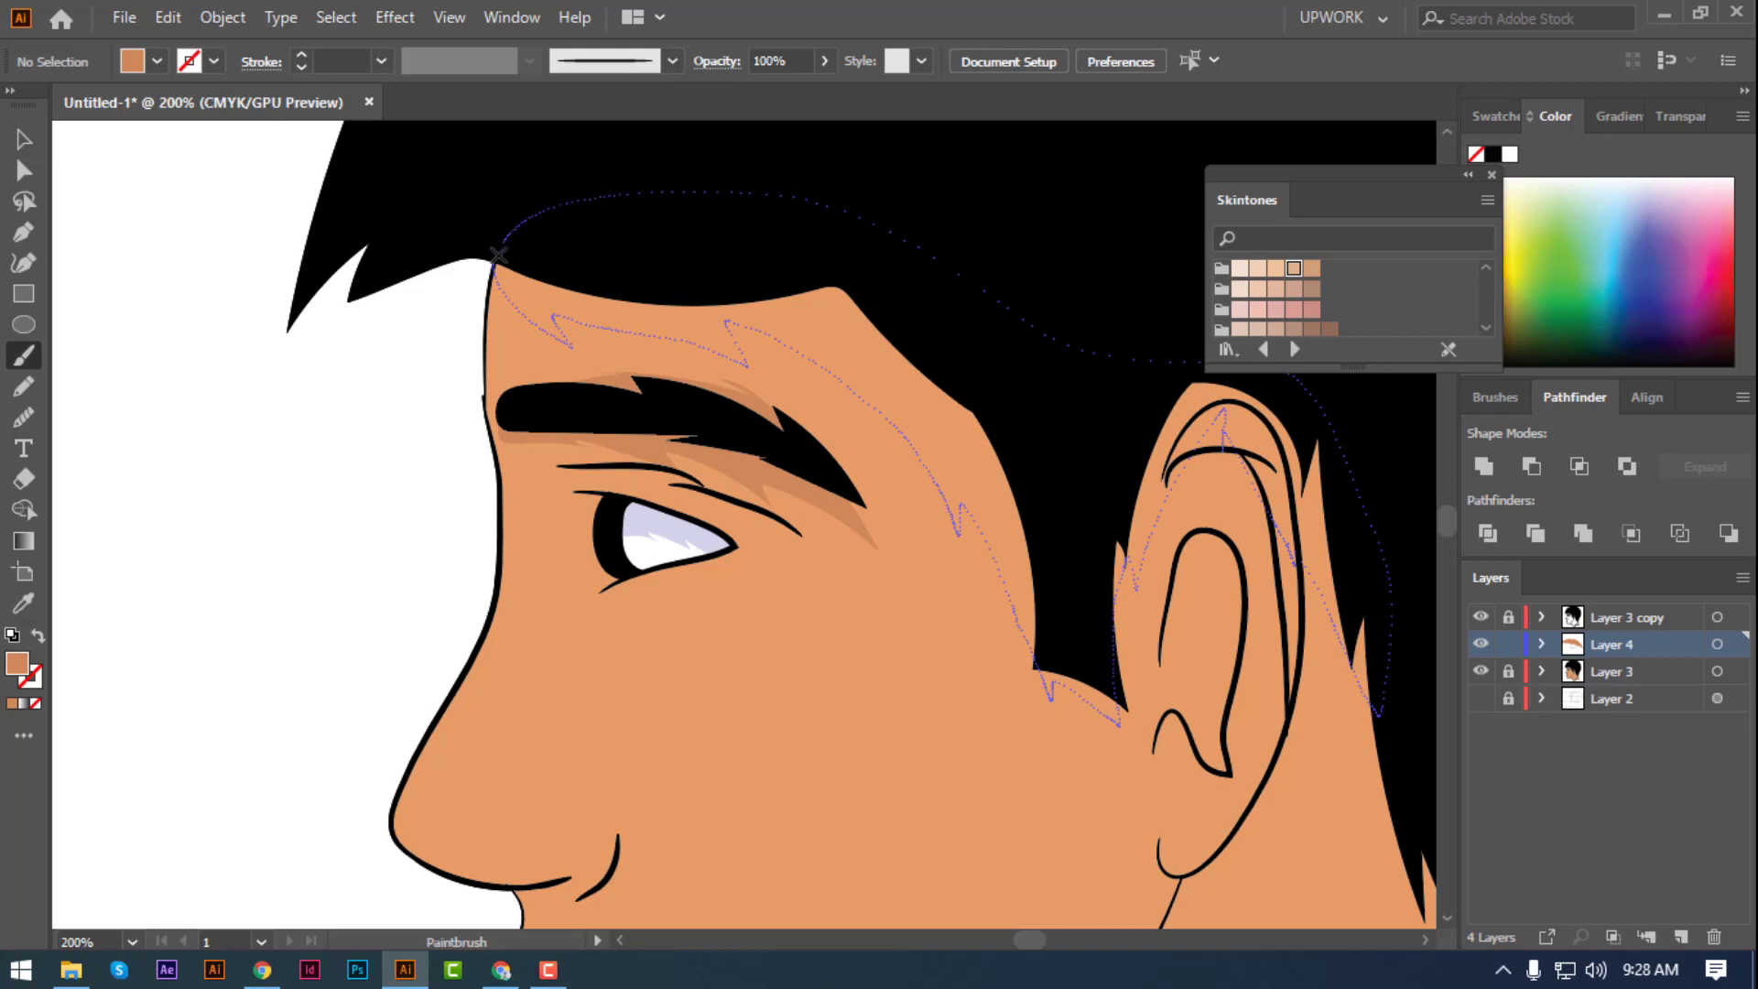
{"action": "left_click_drag", "start_coordinate": [497, 254], "coordinate": [494, 262]}
{"action": "key", "text": "v"}
{"action": "left_click", "coordinate": [883, 413]}
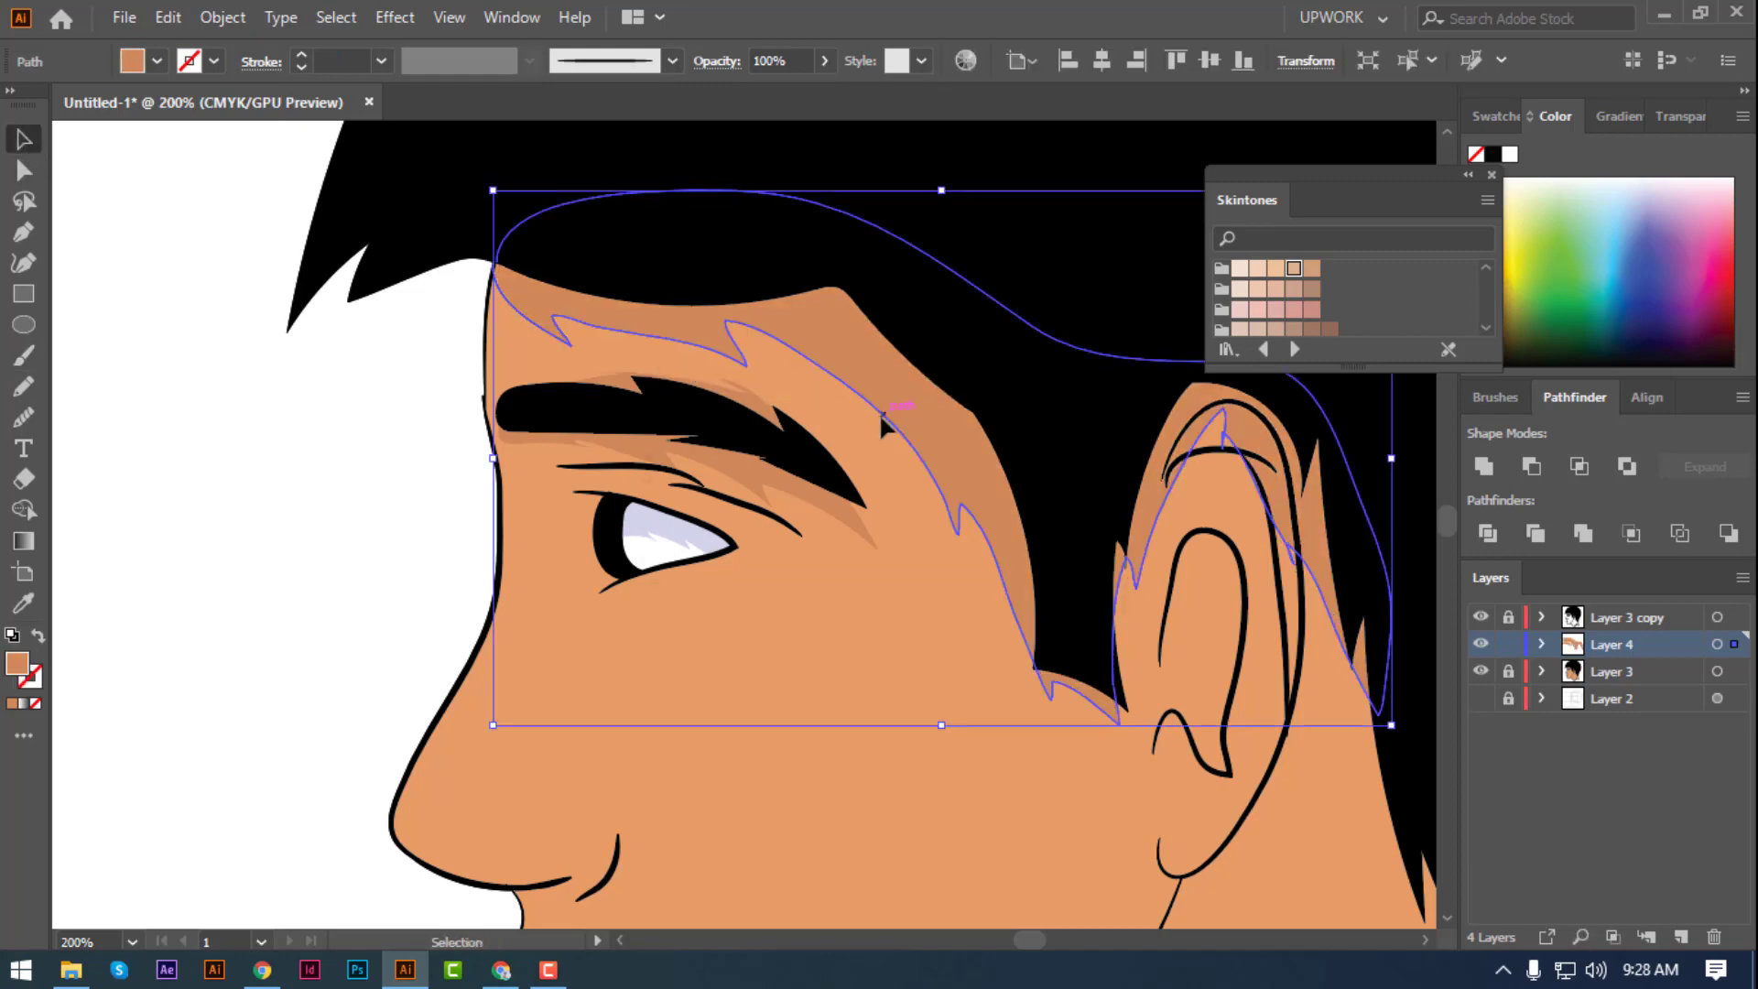
{"action": "left_click", "coordinate": [247, 531]}
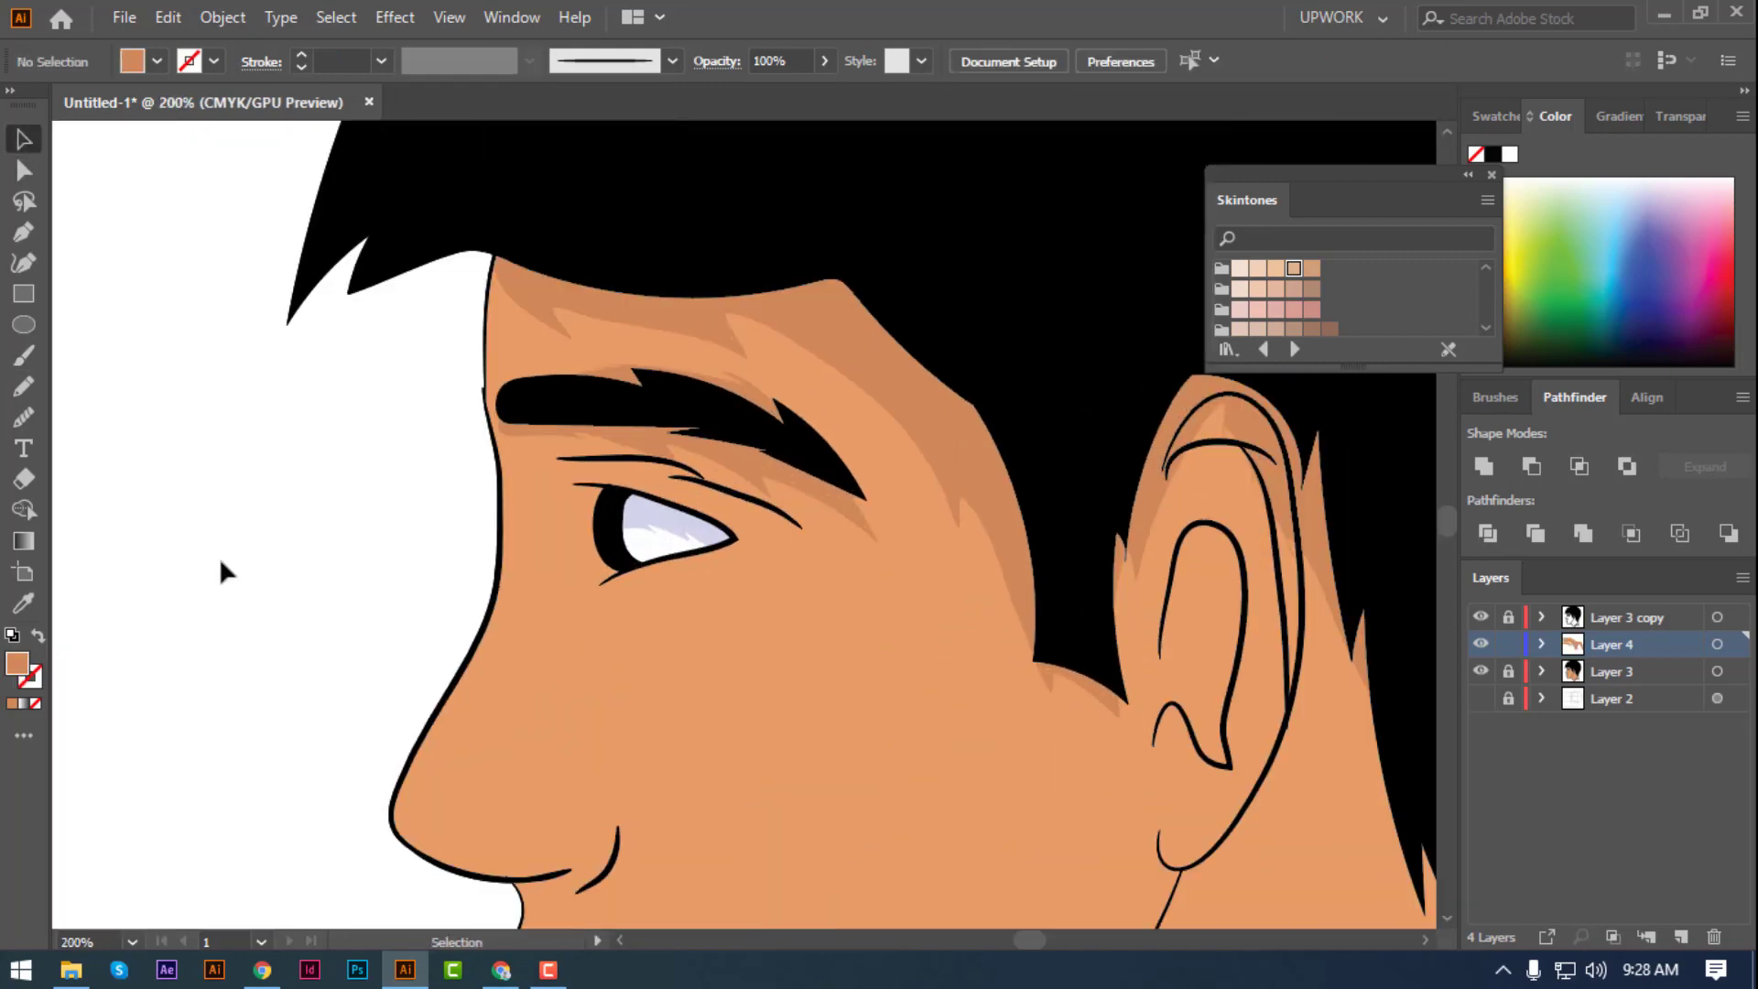
{"action": "left_click_drag", "start_coordinate": [223, 569], "coordinate": [467, 290]}
- Draw a pencil shadow shape down the forehead and along the nose
{"action": "key", "text": "n"}
{"action": "key", "text": "ctrl+equal"}
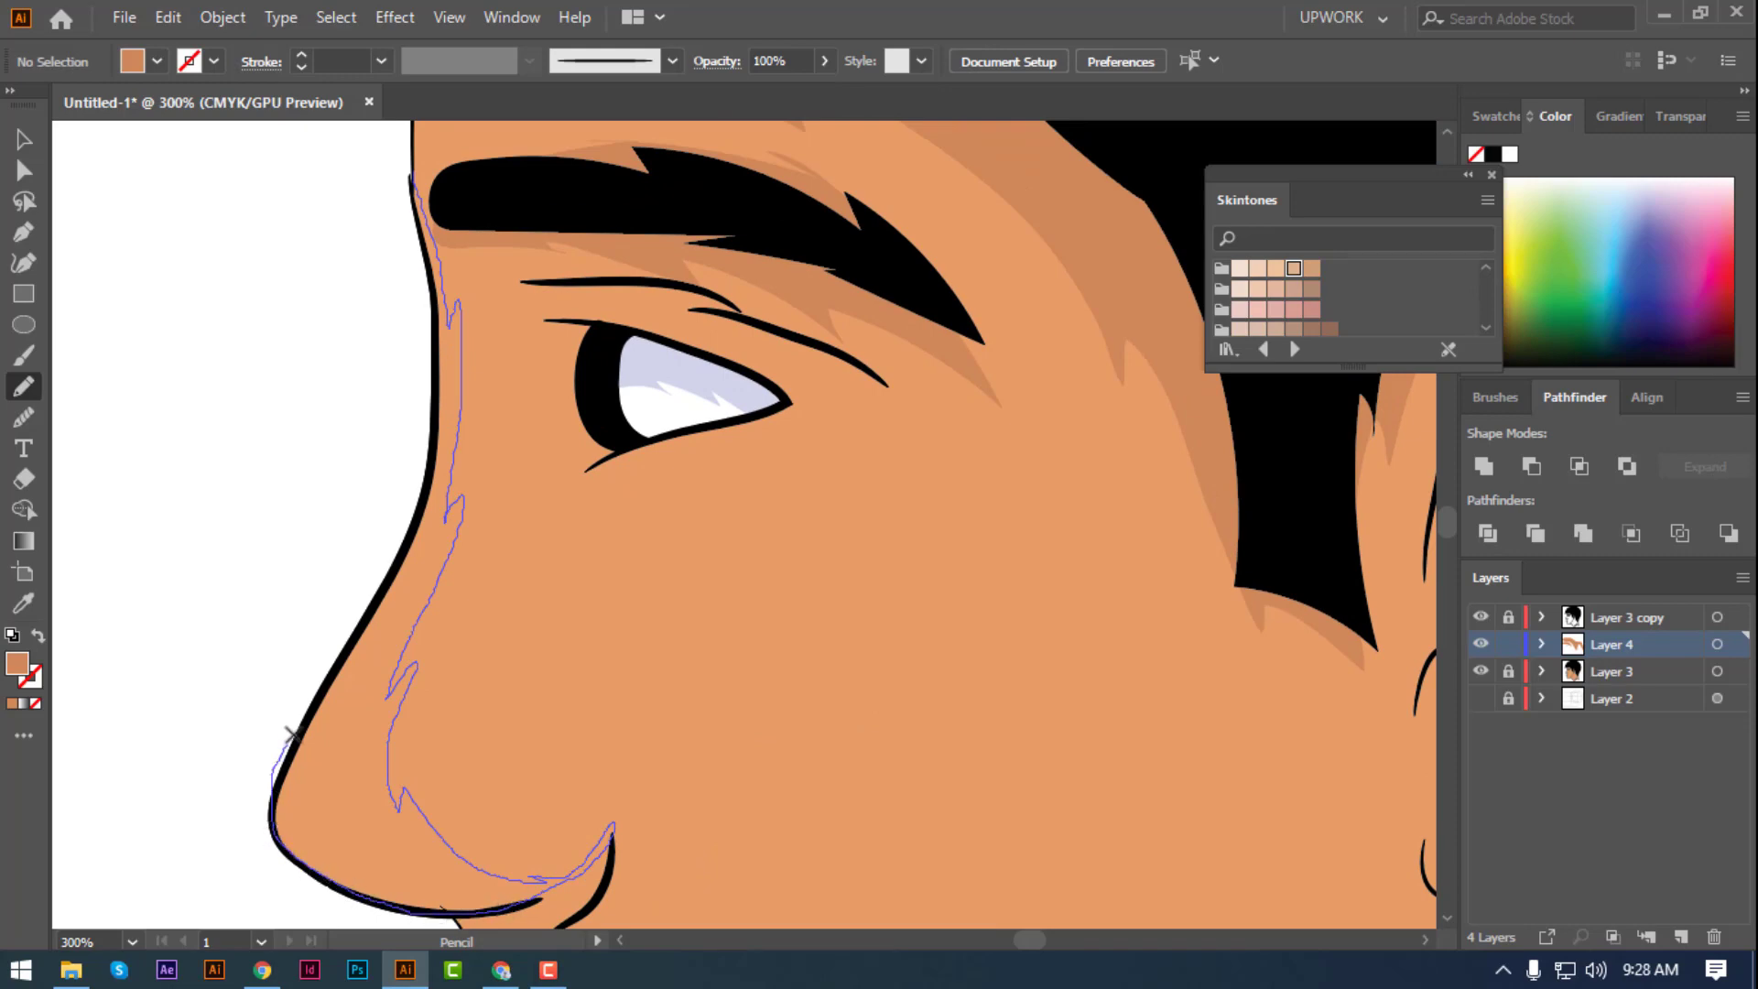
{"action": "left_click_drag", "start_coordinate": [455, 312], "coordinate": [435, 229]}
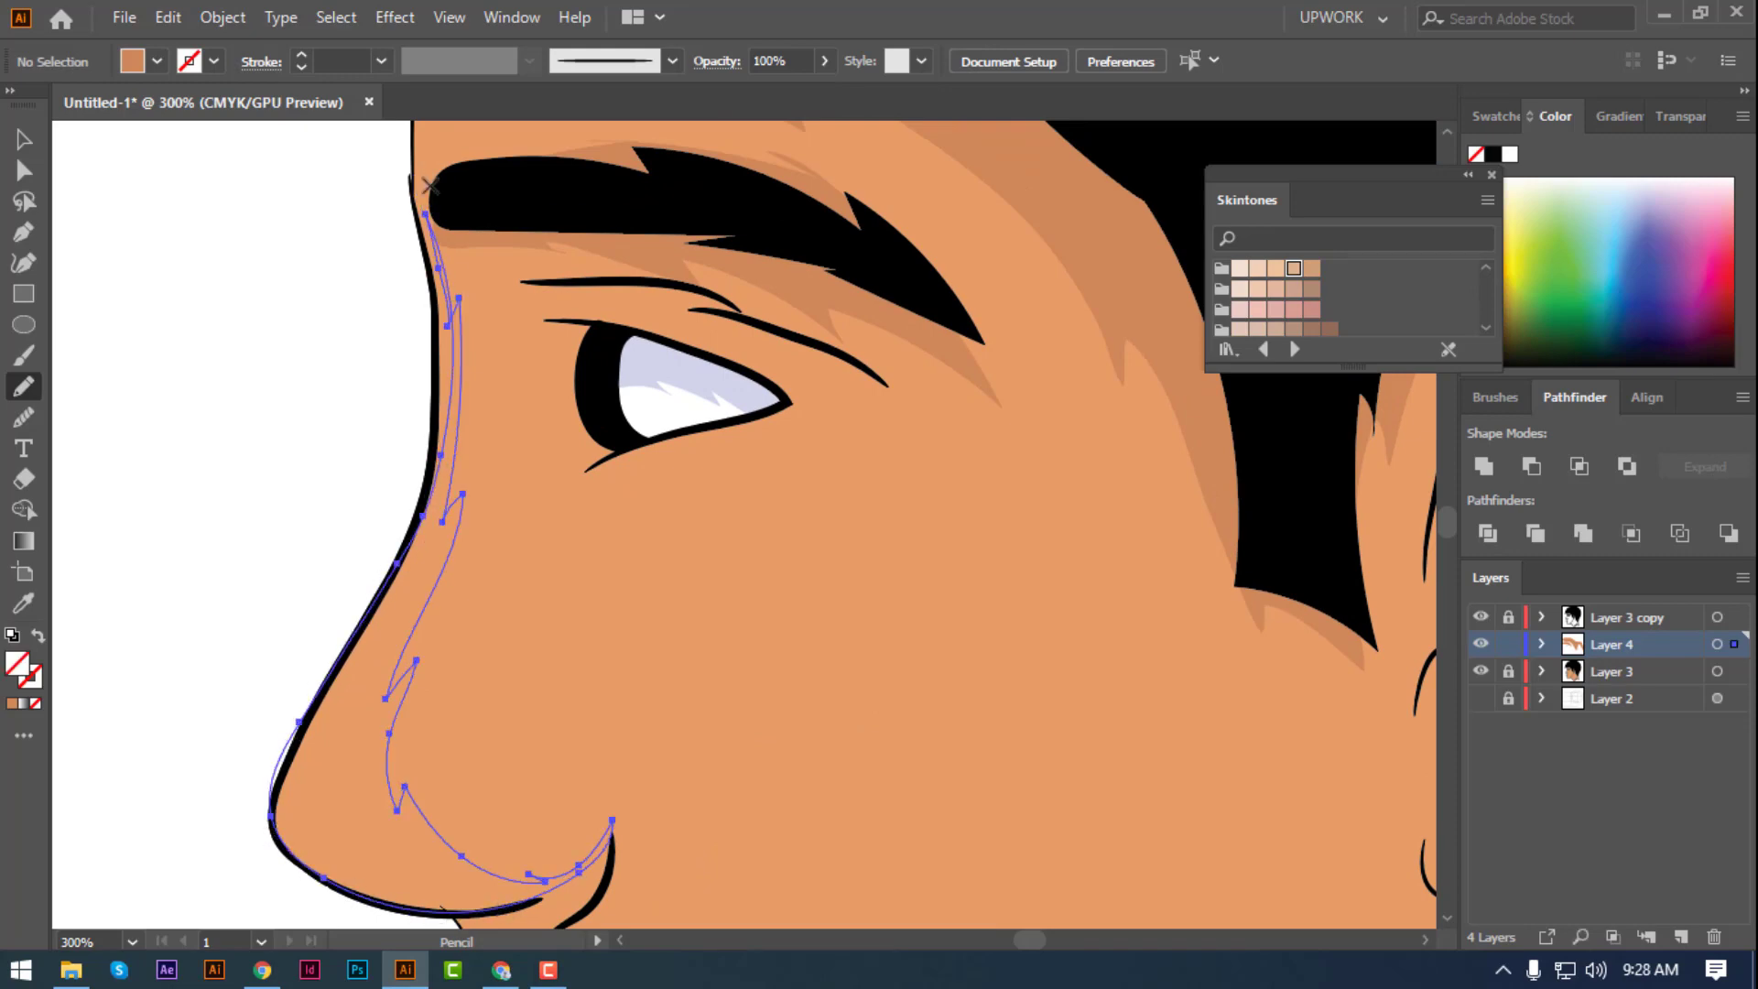
{"action": "left_click", "coordinate": [24, 171]}
{"action": "left_click", "coordinate": [227, 477]}
{"action": "left_click_drag", "start_coordinate": [227, 477], "coordinate": [452, 349]}
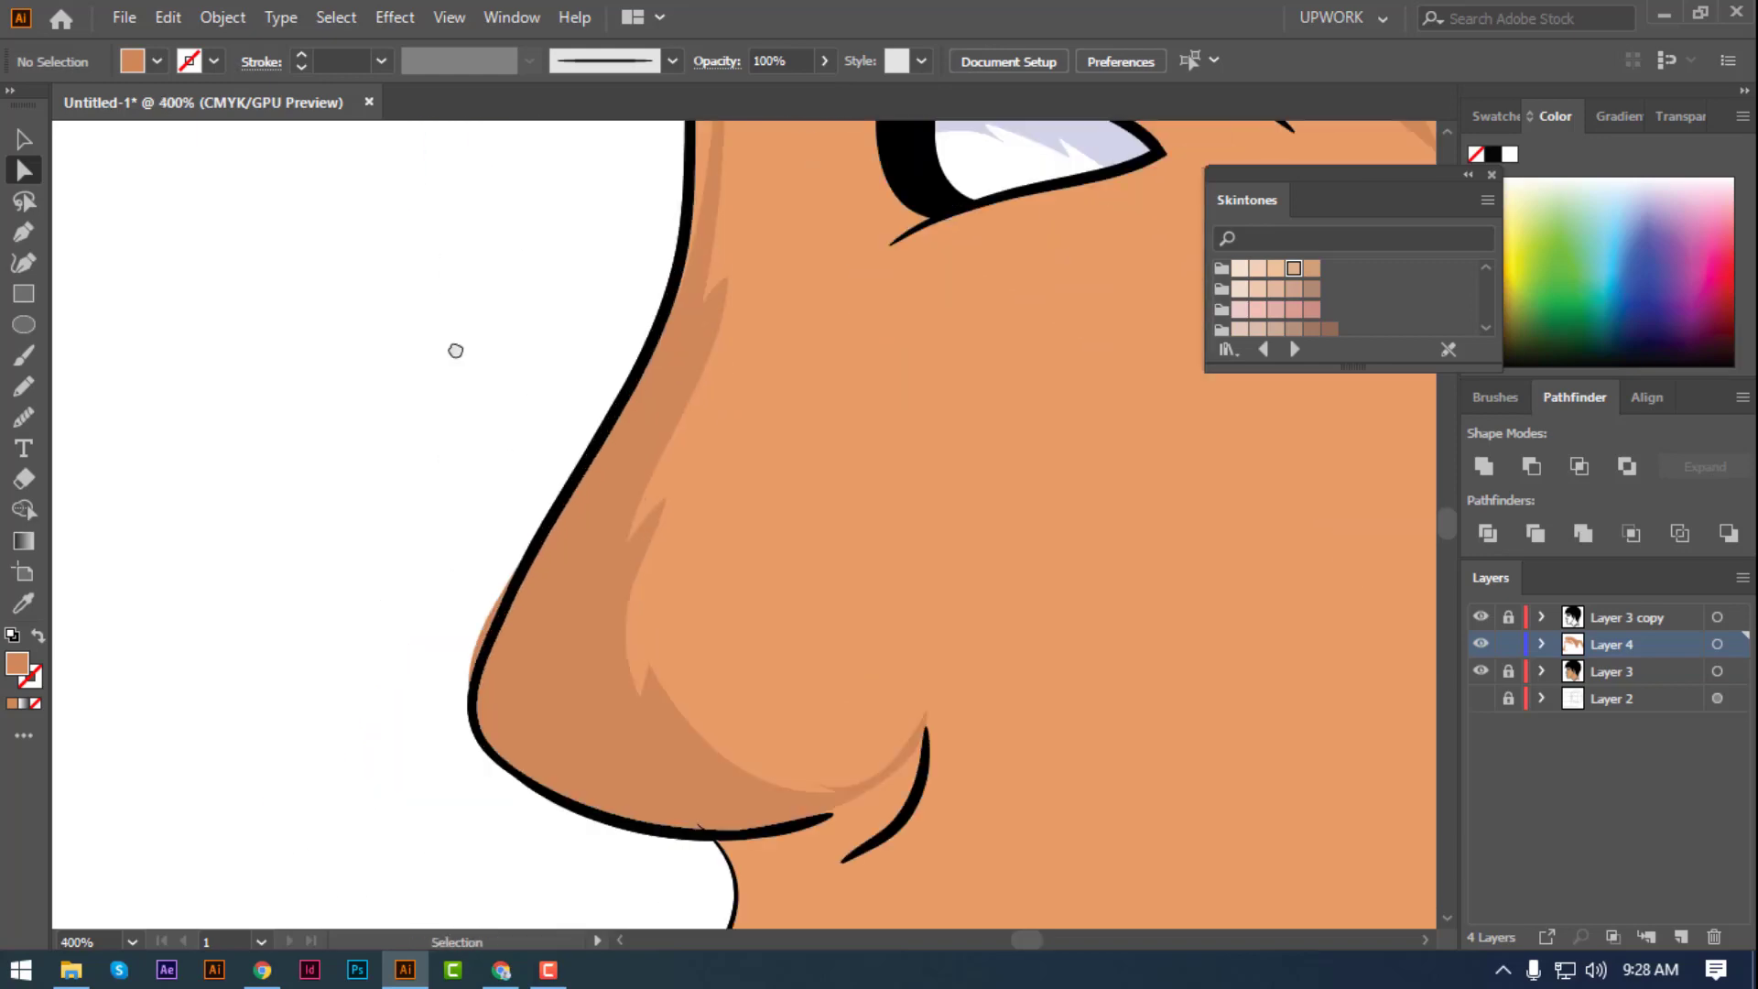
{"action": "key", "text": "ctrl+plus"}
{"action": "key", "text": "ctrl+plus"}
{"action": "left_click_drag", "start_coordinate": [383, 585], "coordinate": [413, 559]}
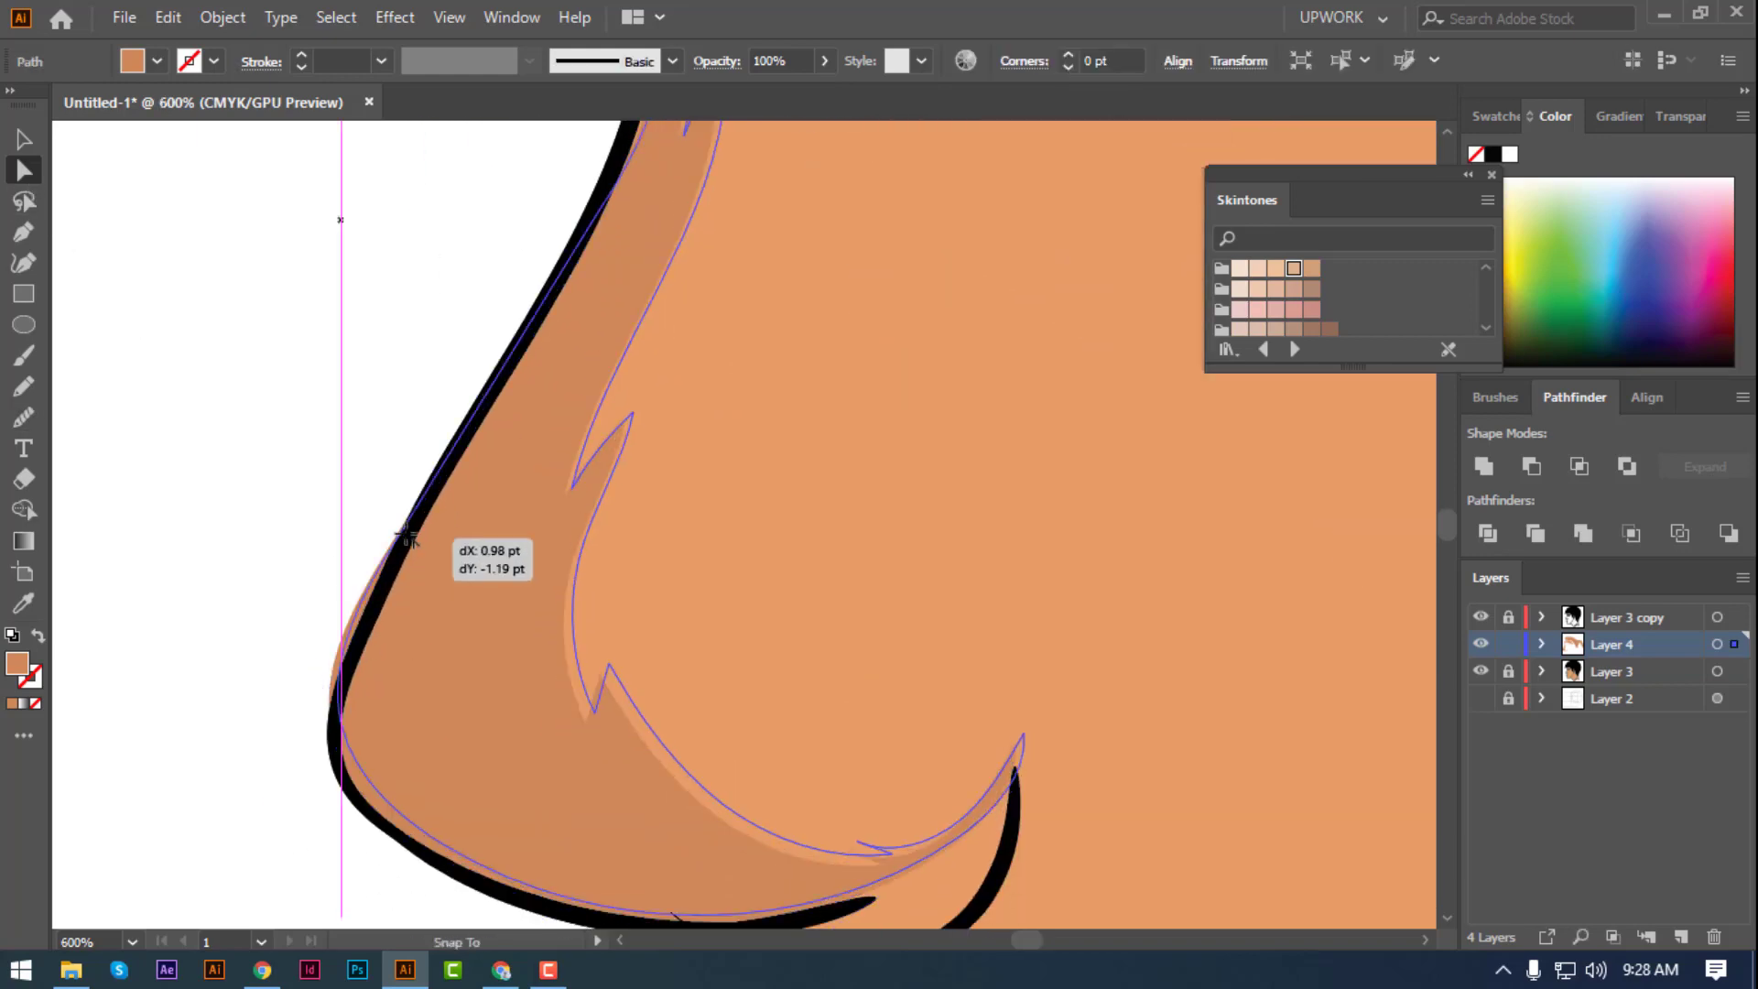
{"action": "key", "text": "ctrl+z"}
- Drag the nose shadow's lower anchors and edge onto the black outline
{"action": "left_click", "coordinate": [330, 731]}
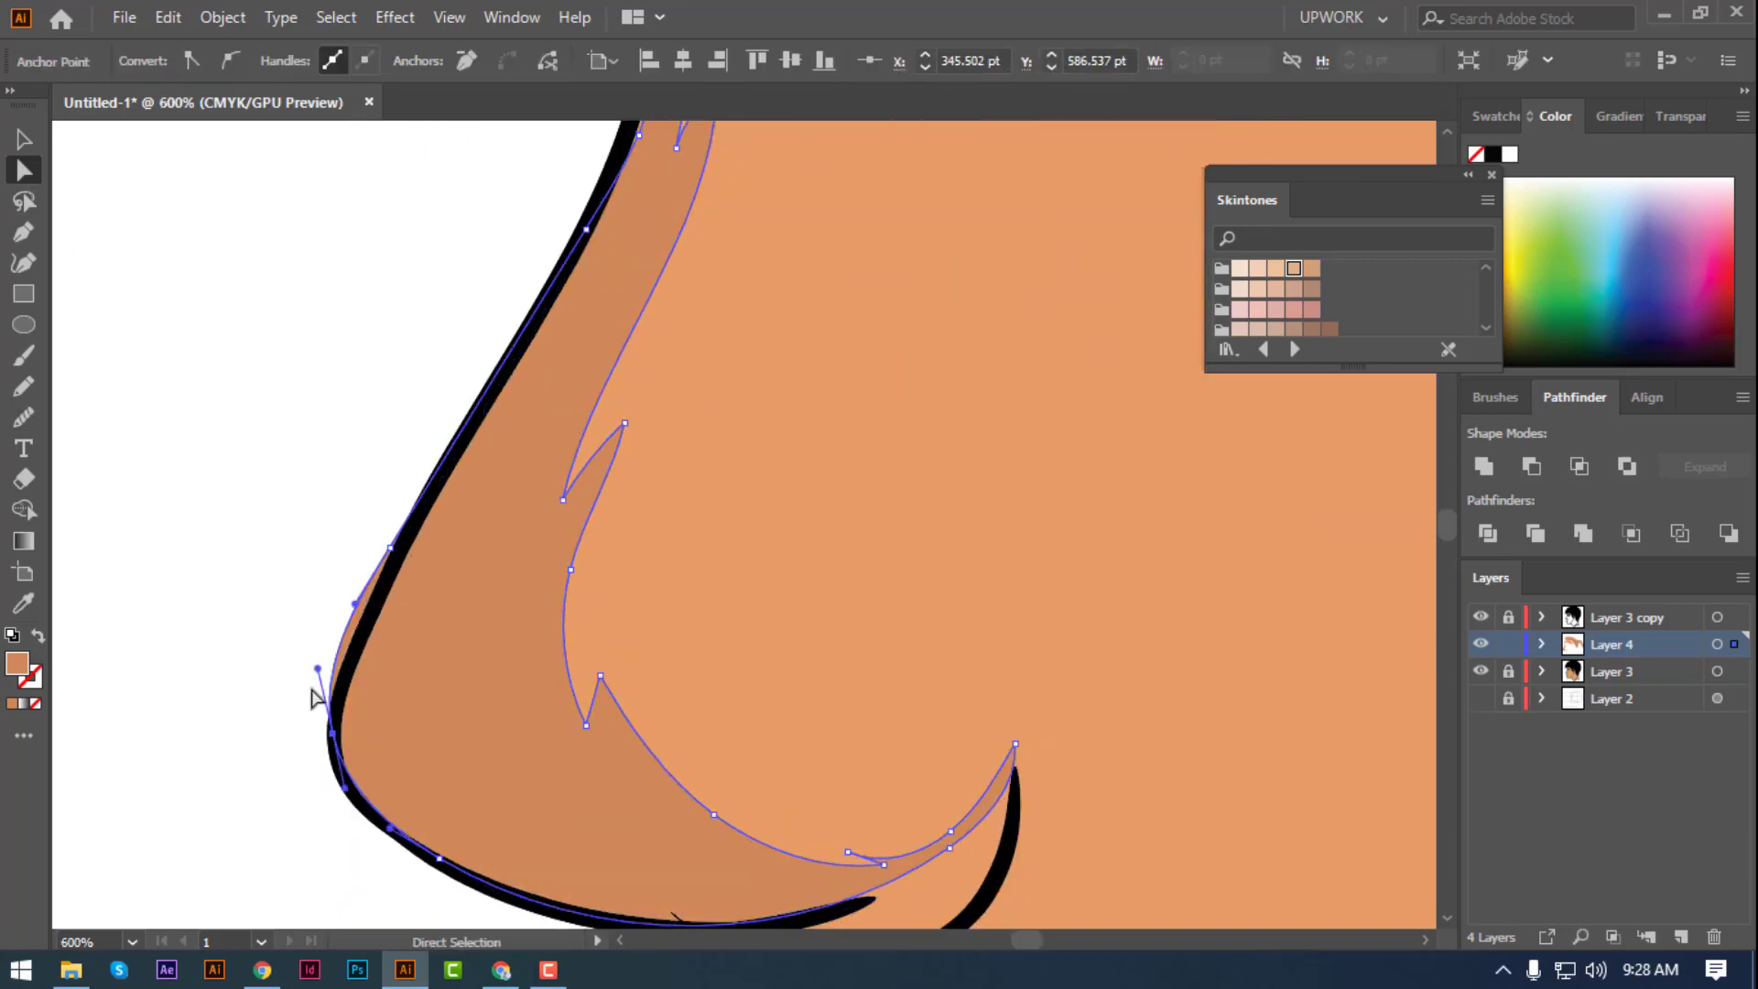
{"action": "left_click", "coordinate": [383, 586]}
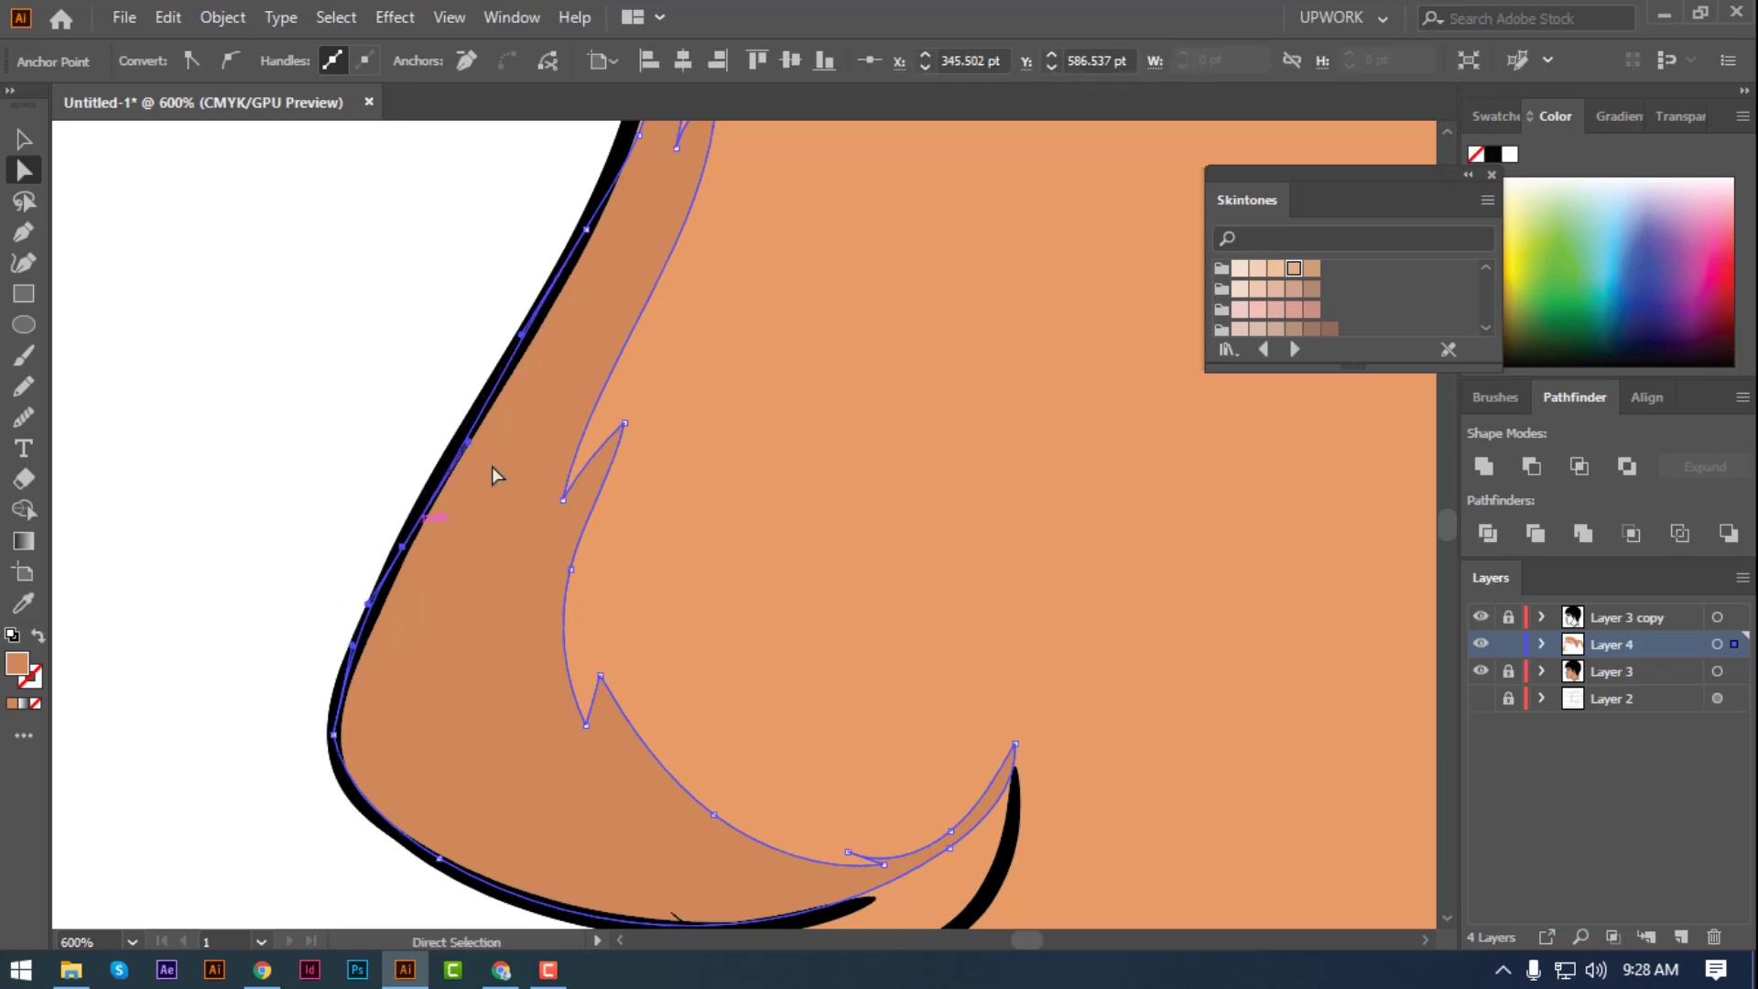
{"action": "scroll", "coordinate": [550, 513], "scroll_direction": "up", "scroll_amount": 3}
{"action": "scroll", "coordinate": [565, 366], "scroll_direction": "up", "scroll_amount": 2}
{"action": "left_click_drag", "start_coordinate": [612, 362], "coordinate": [585, 364]}
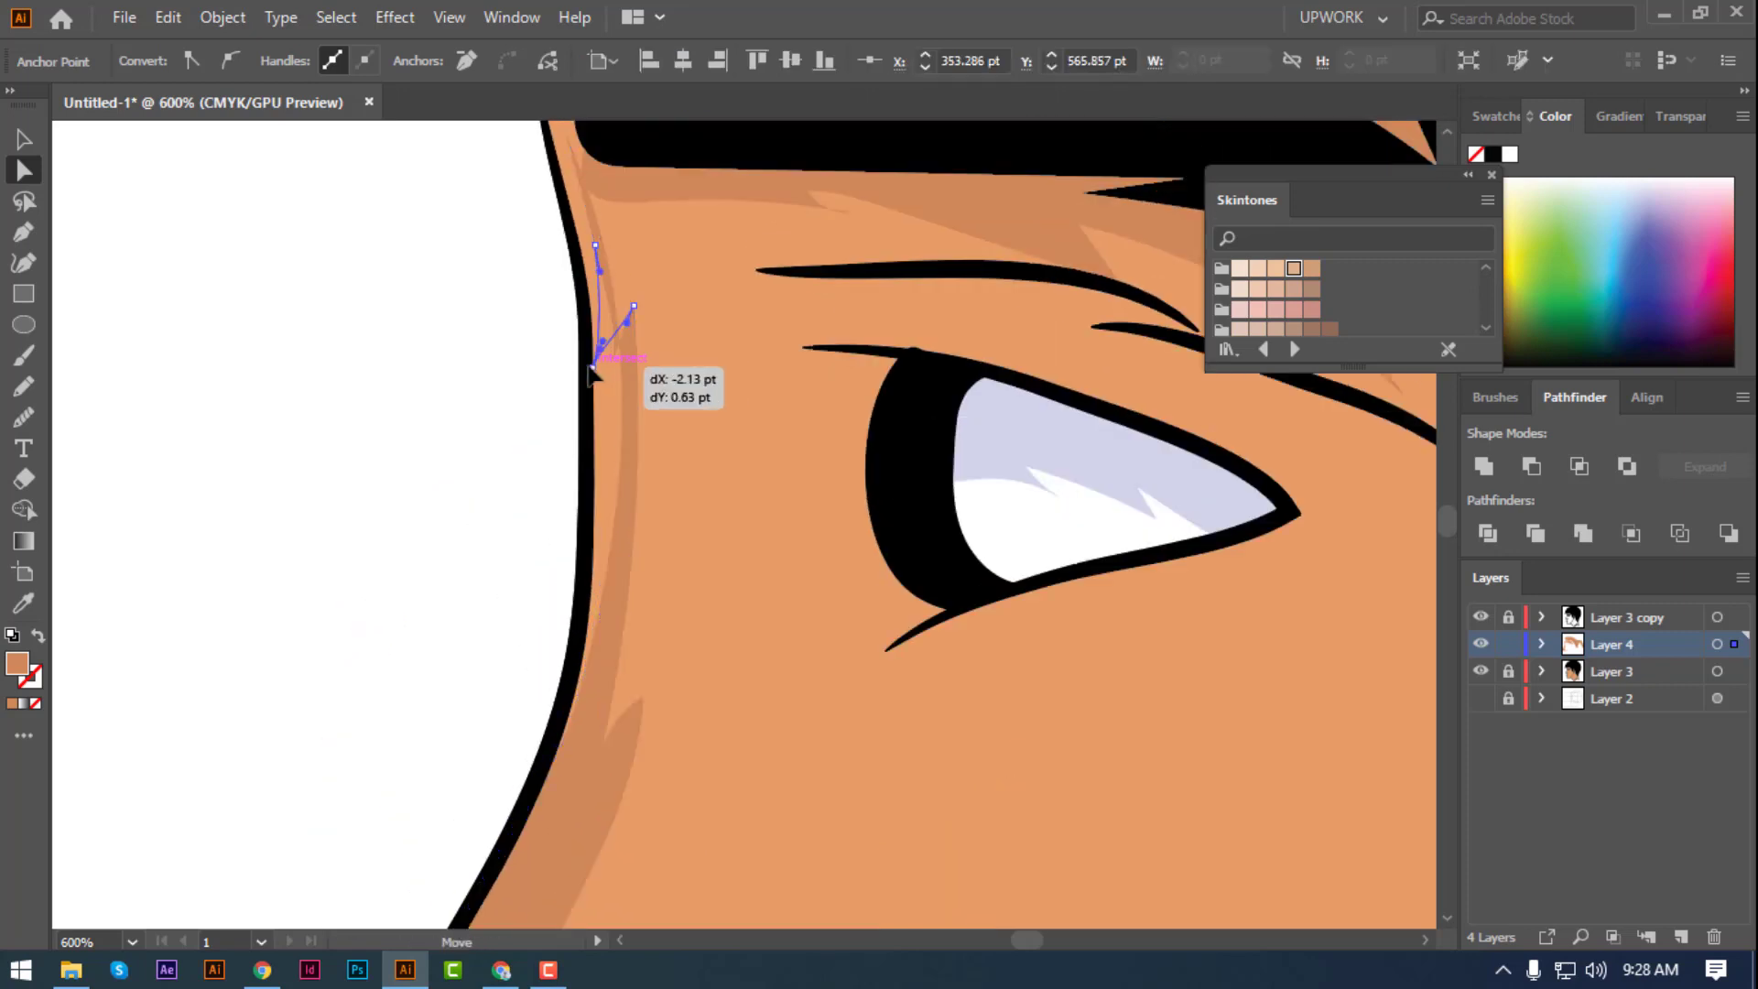
{"action": "left_click", "coordinate": [625, 396]}
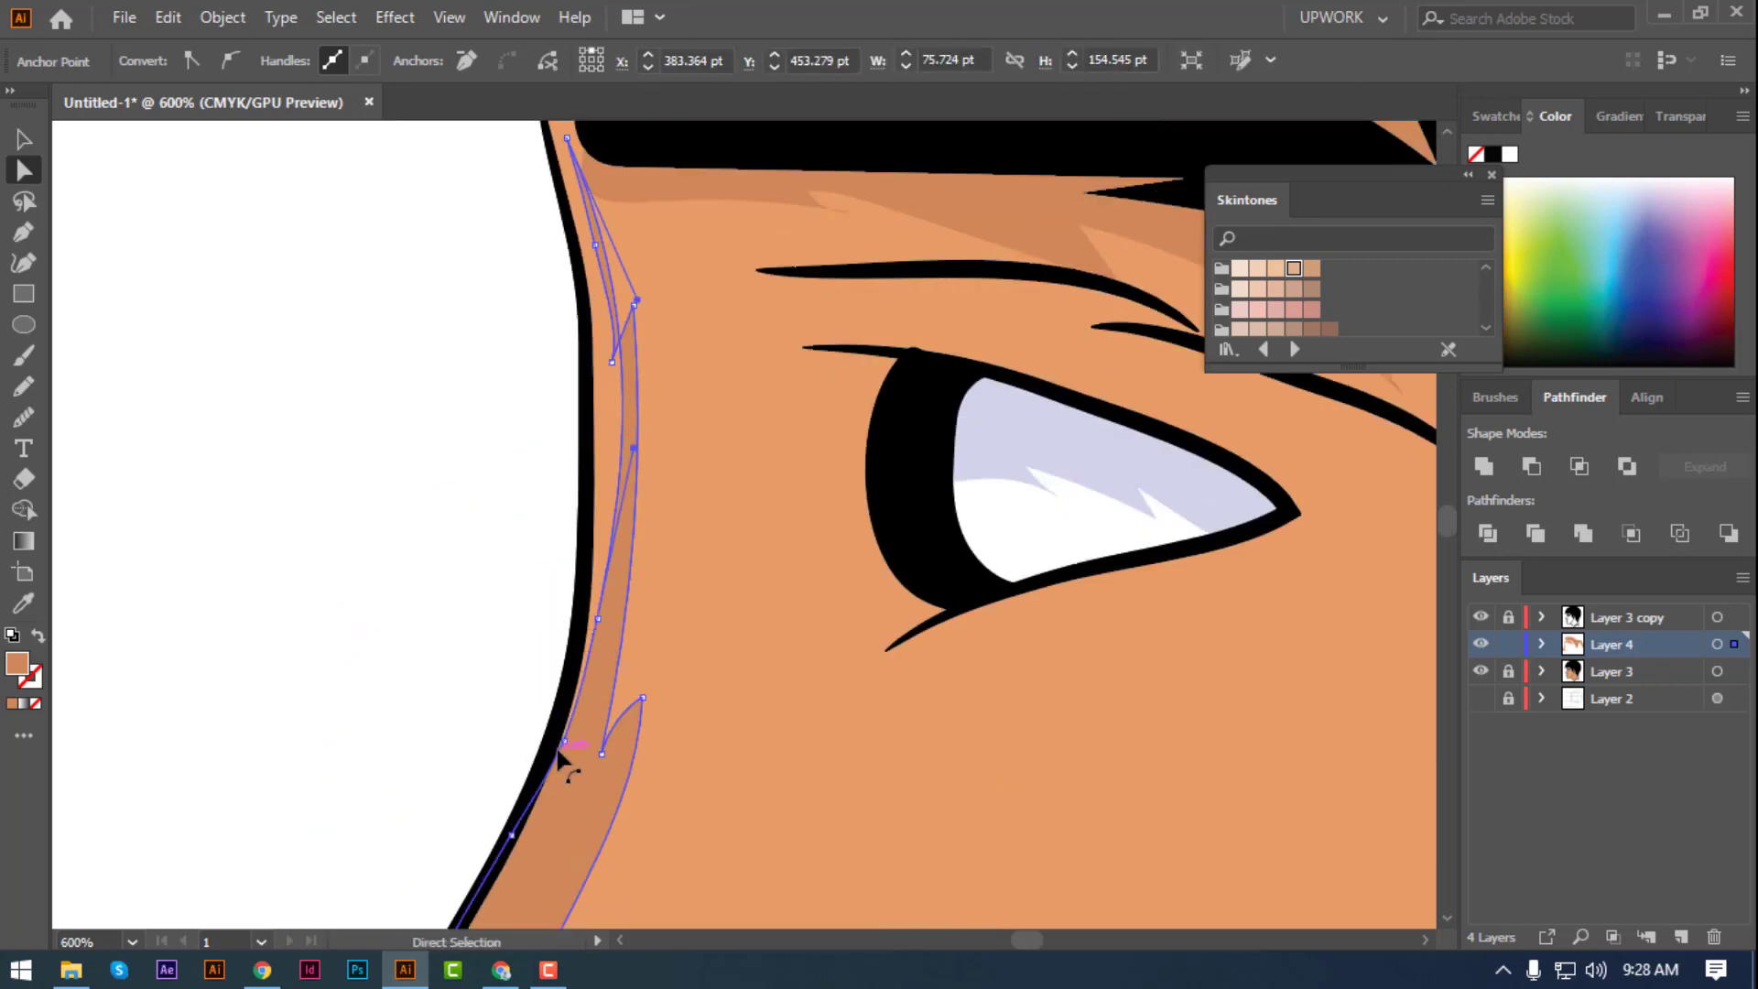
{"action": "left_click_drag", "start_coordinate": [561, 749], "coordinate": [578, 724]}
{"action": "left_click_drag", "start_coordinate": [597, 620], "coordinate": [572, 625]}
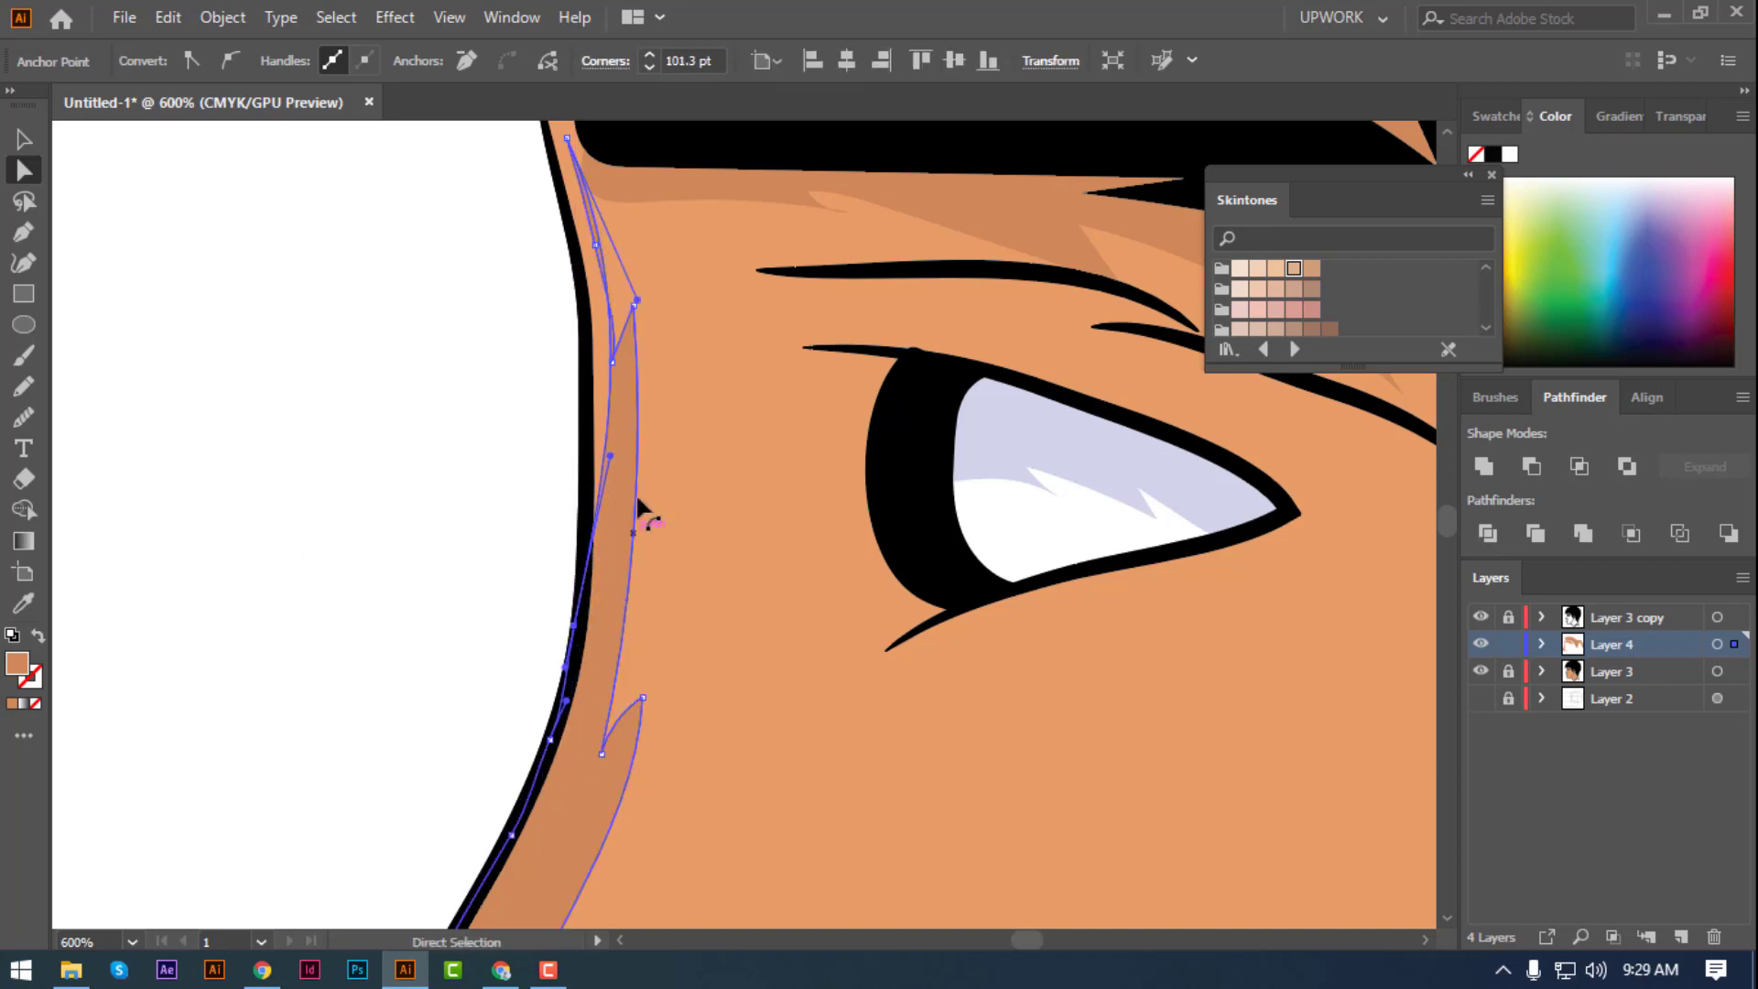
- Move the remaining nose shadow anchors, including the top one, onto the outline
{"action": "scroll", "coordinate": [636, 493], "scroll_direction": "up", "scroll_amount": 2}
{"action": "left_click_drag", "start_coordinate": [596, 337], "coordinate": [584, 351]}
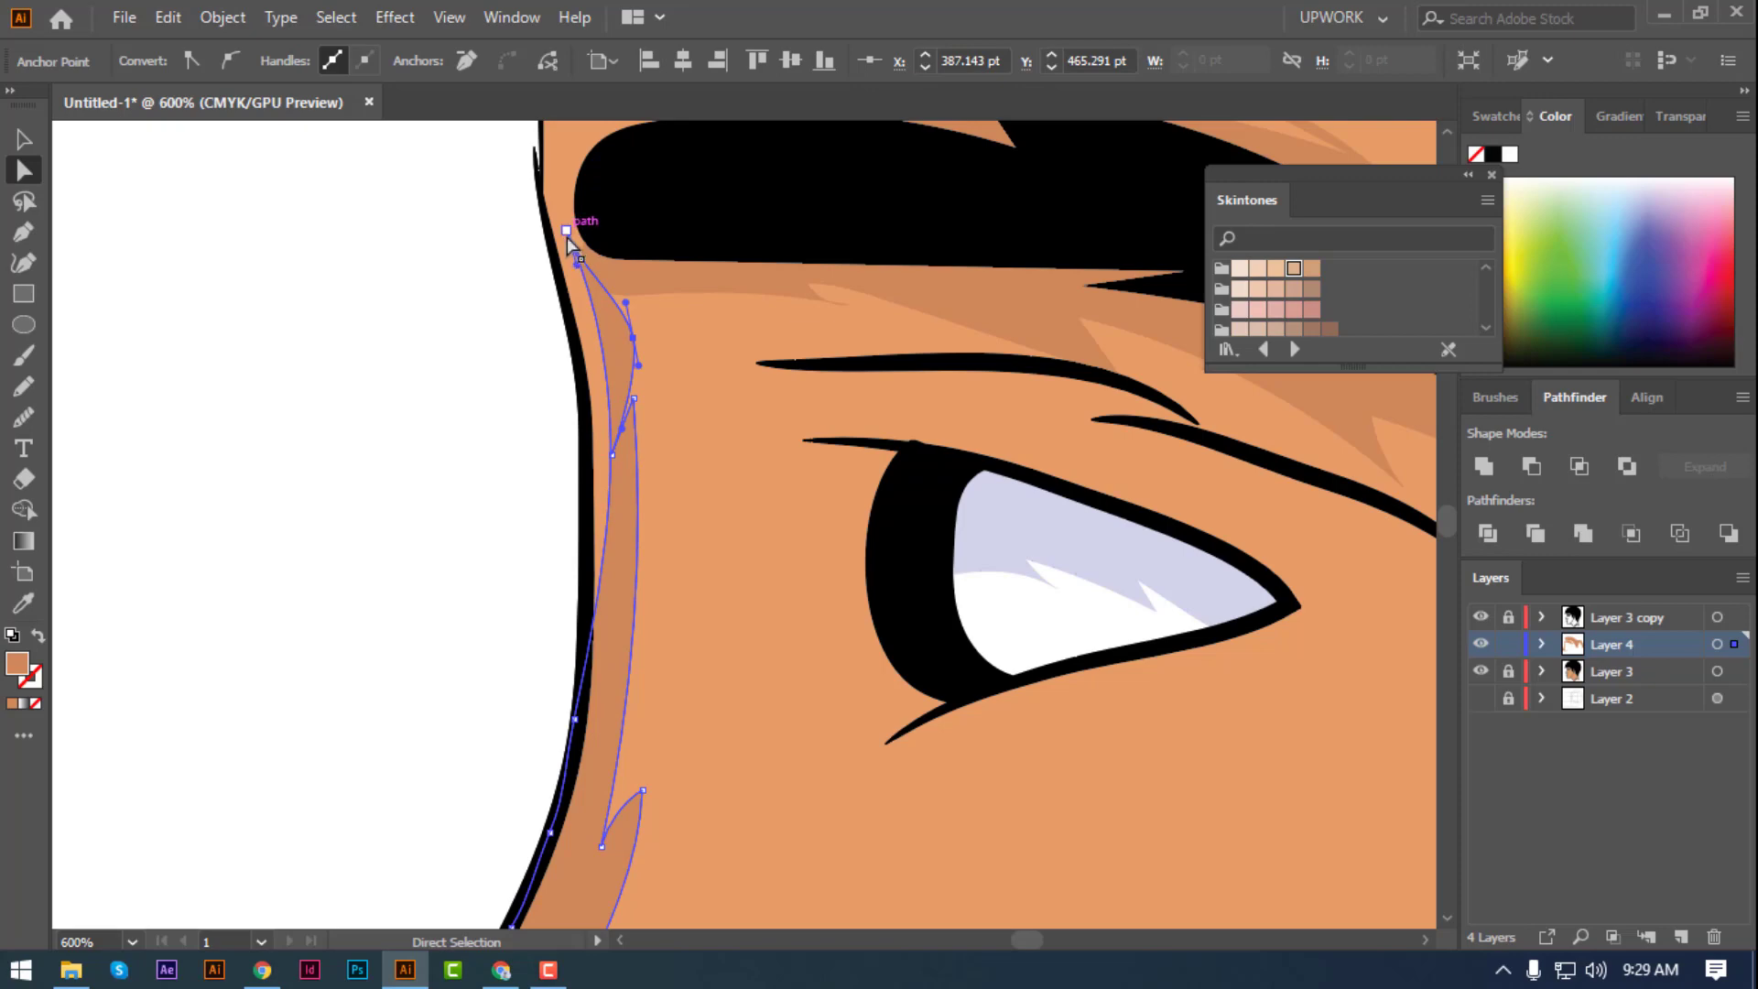
{"action": "left_click_drag", "start_coordinate": [567, 232], "coordinate": [547, 242]}
{"action": "left_click_drag", "start_coordinate": [626, 341], "coordinate": [612, 339]}
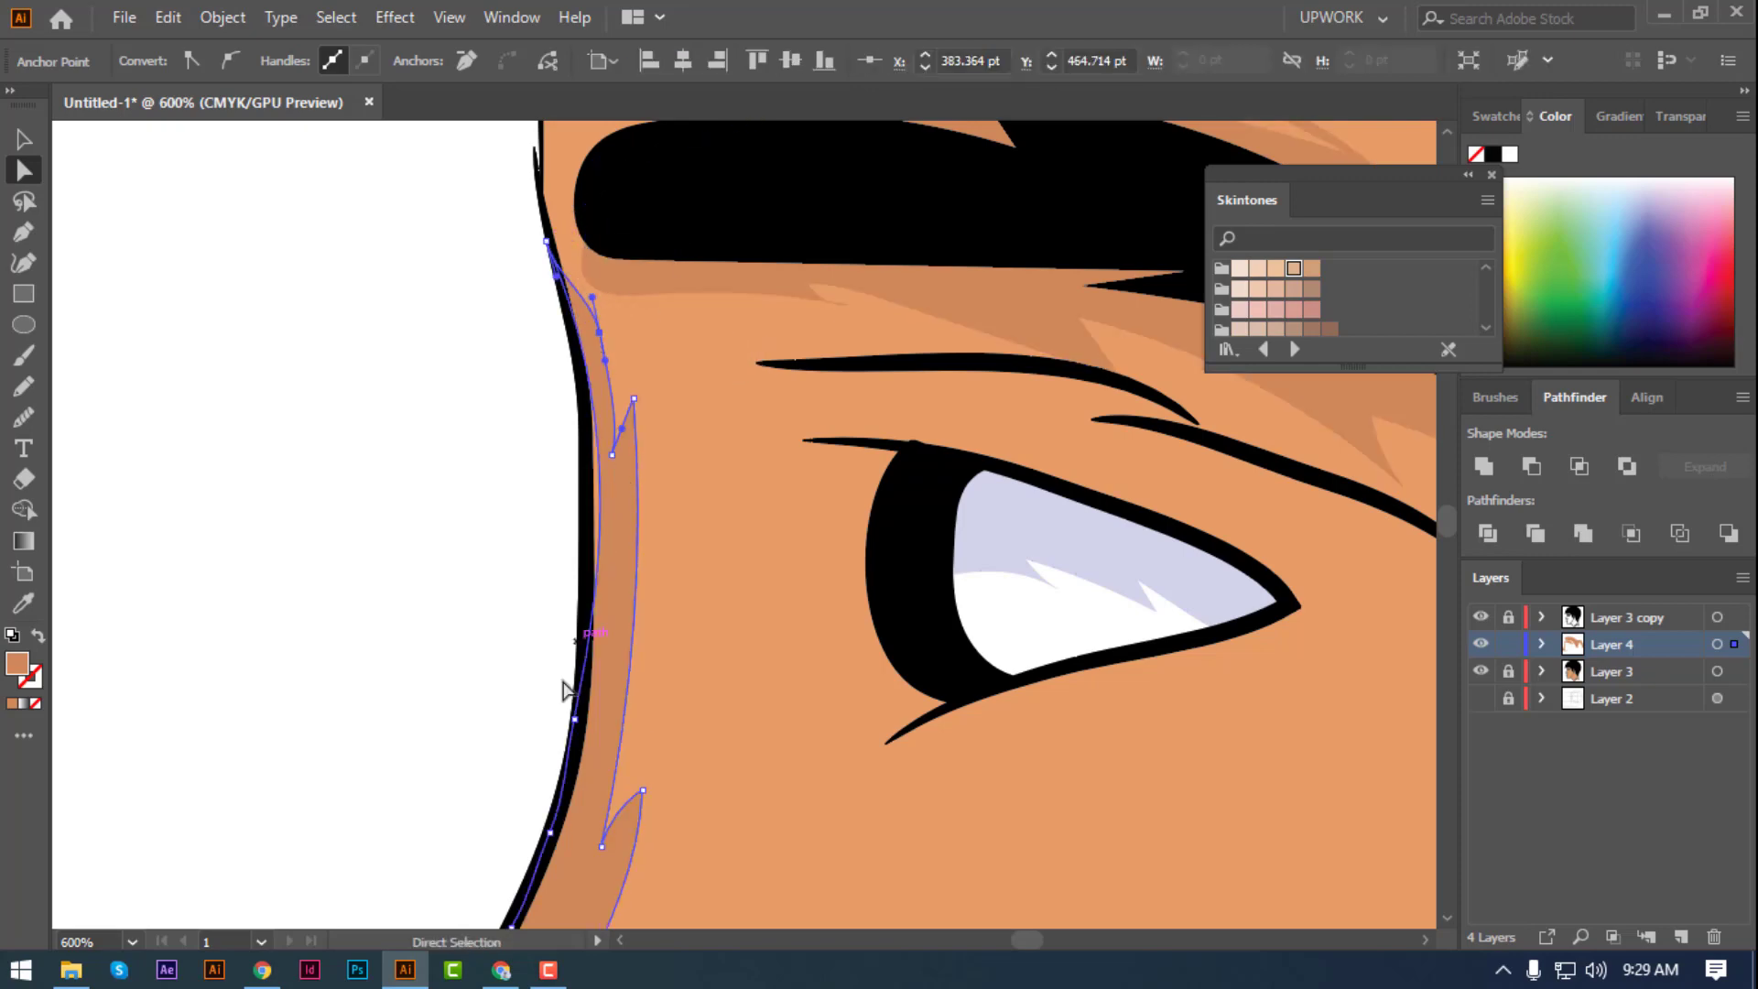
{"action": "left_click_drag", "start_coordinate": [577, 722], "coordinate": [574, 719]}
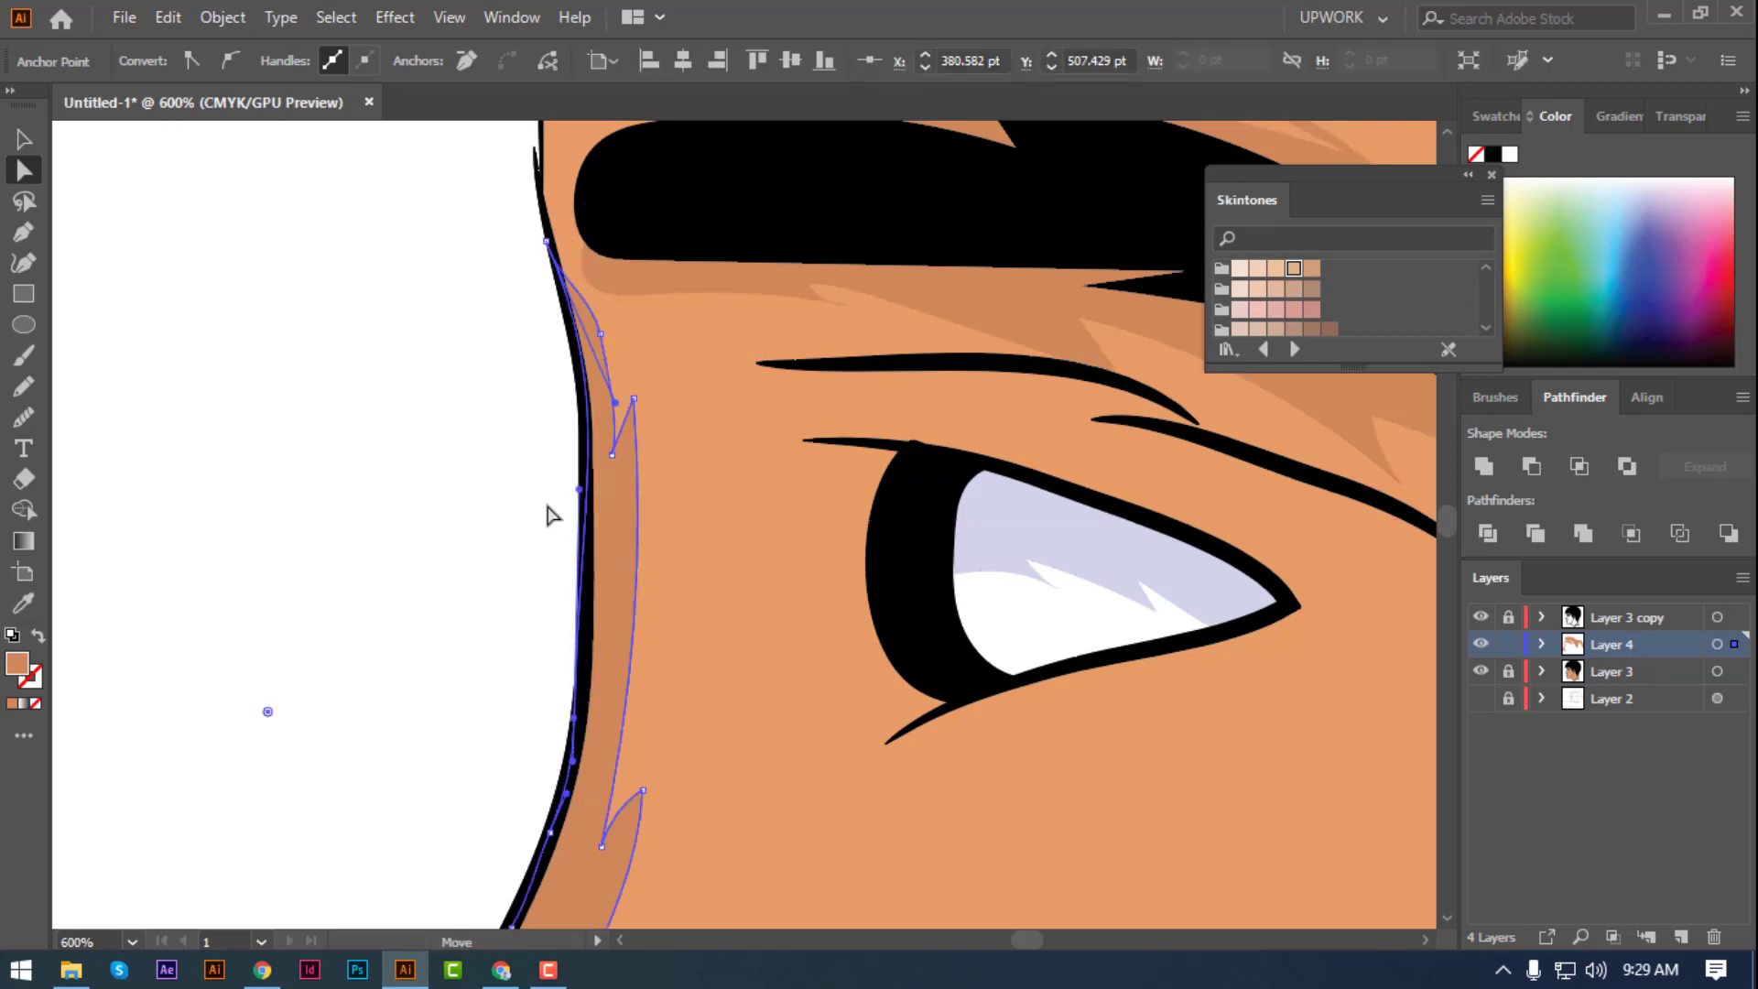
{"action": "left_click", "coordinate": [474, 557]}
{"action": "key", "text": "ctrl+minus"}
{"action": "key", "text": "ctrl+minus"}
{"action": "key", "text": "ctrl+minus"}
{"action": "key", "text": "ctrl+minus"}
{"action": "key", "text": "ctrl+minus"}
- Trace a closed shadow on the upper lip and fill it with darker skin tone
{"action": "key", "text": "ctrl+plus"}
{"action": "key", "text": "ctrl+plus"}
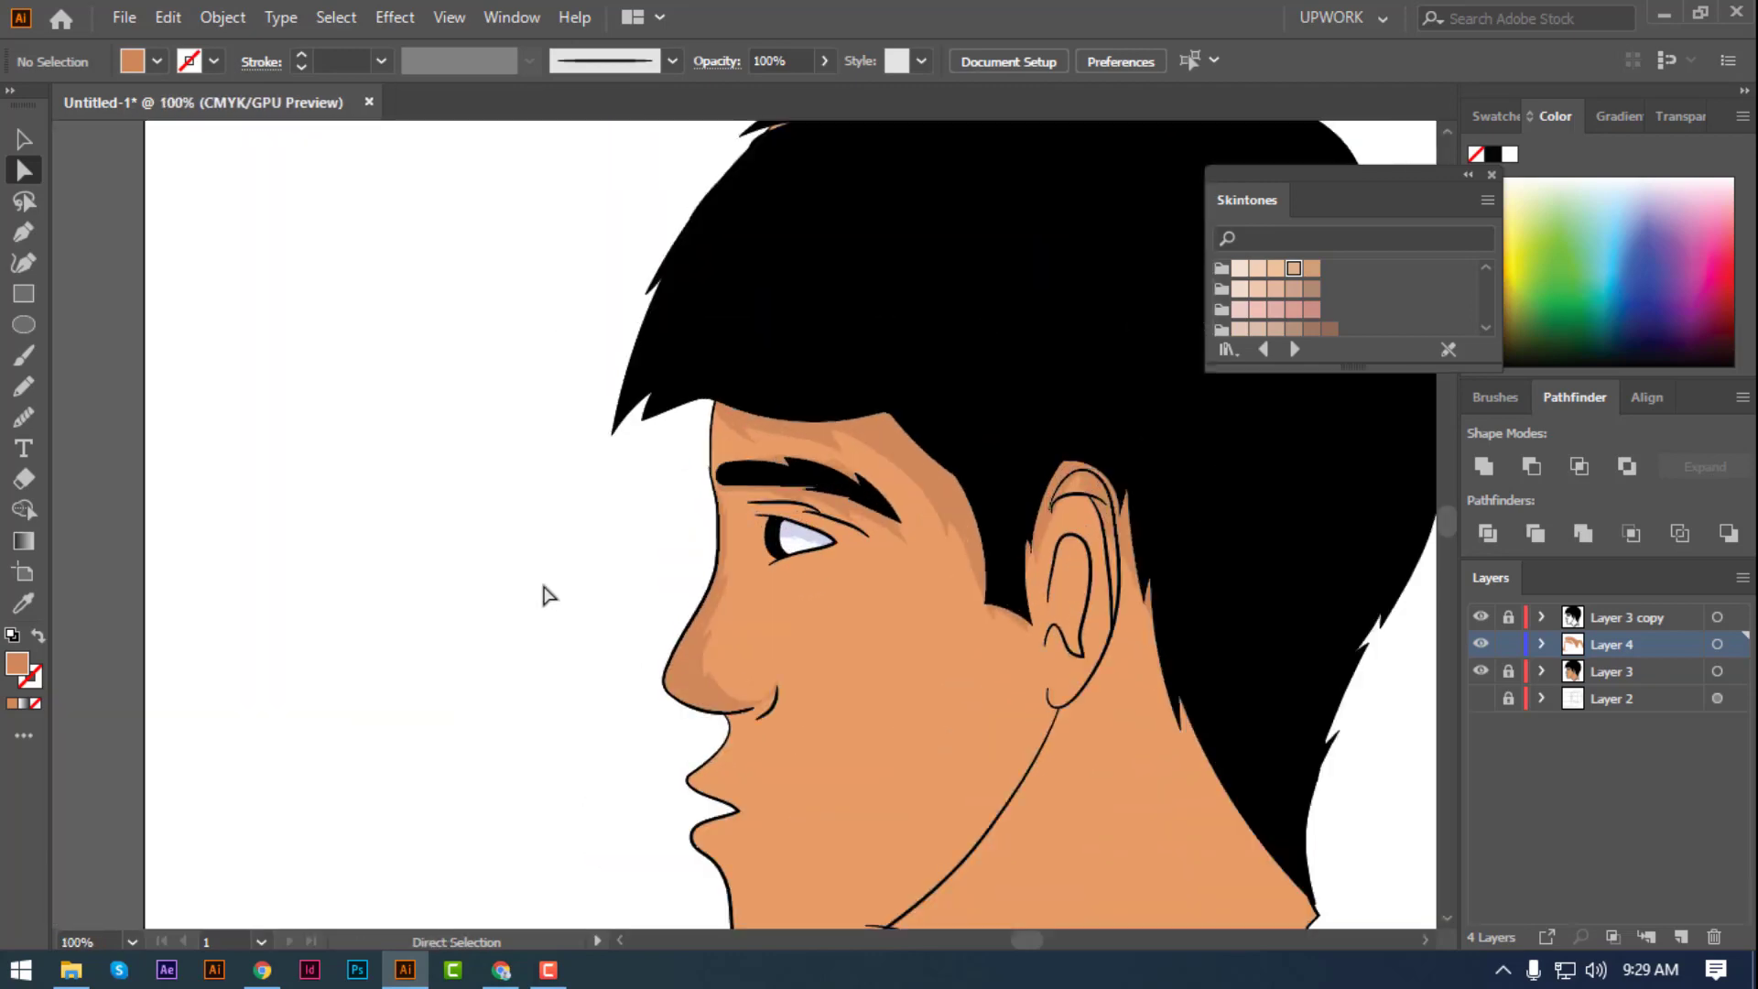
{"action": "left_click_drag", "start_coordinate": [546, 597], "coordinate": [244, 460]}
{"action": "key", "text": "ctrl+plus"}
{"action": "key", "text": "ctrl+plus"}
{"action": "key", "text": "ctrl+plus"}
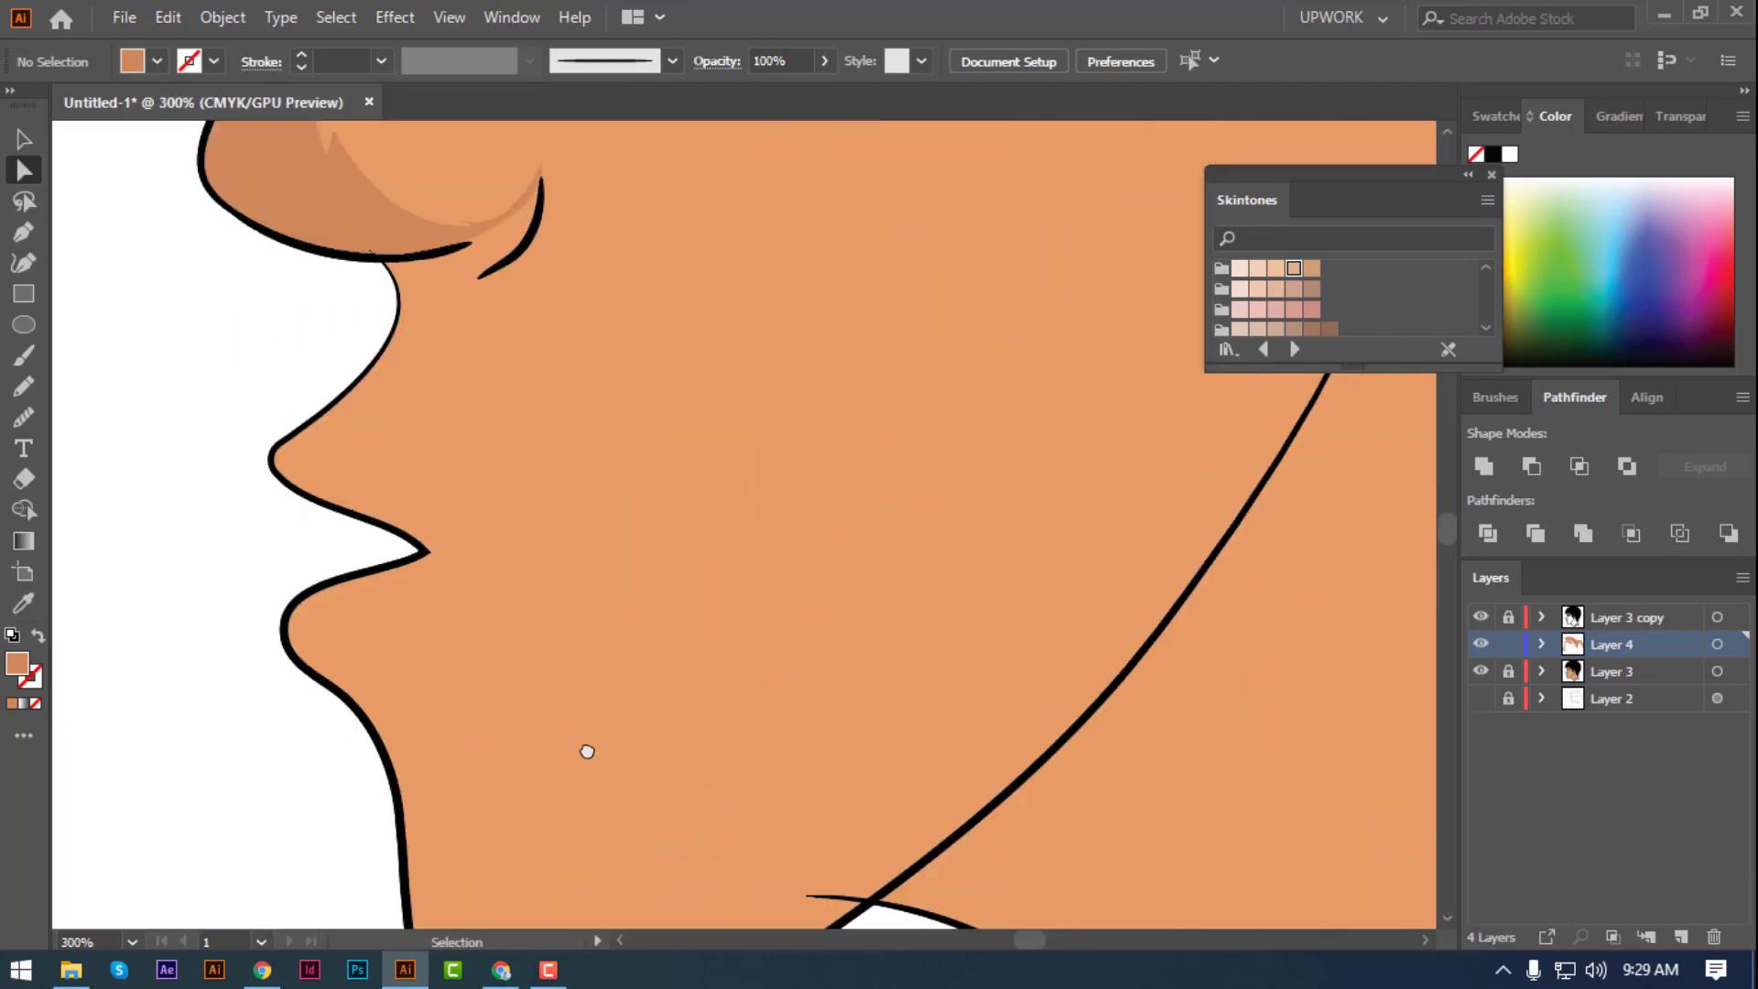
{"action": "key", "text": "n"}
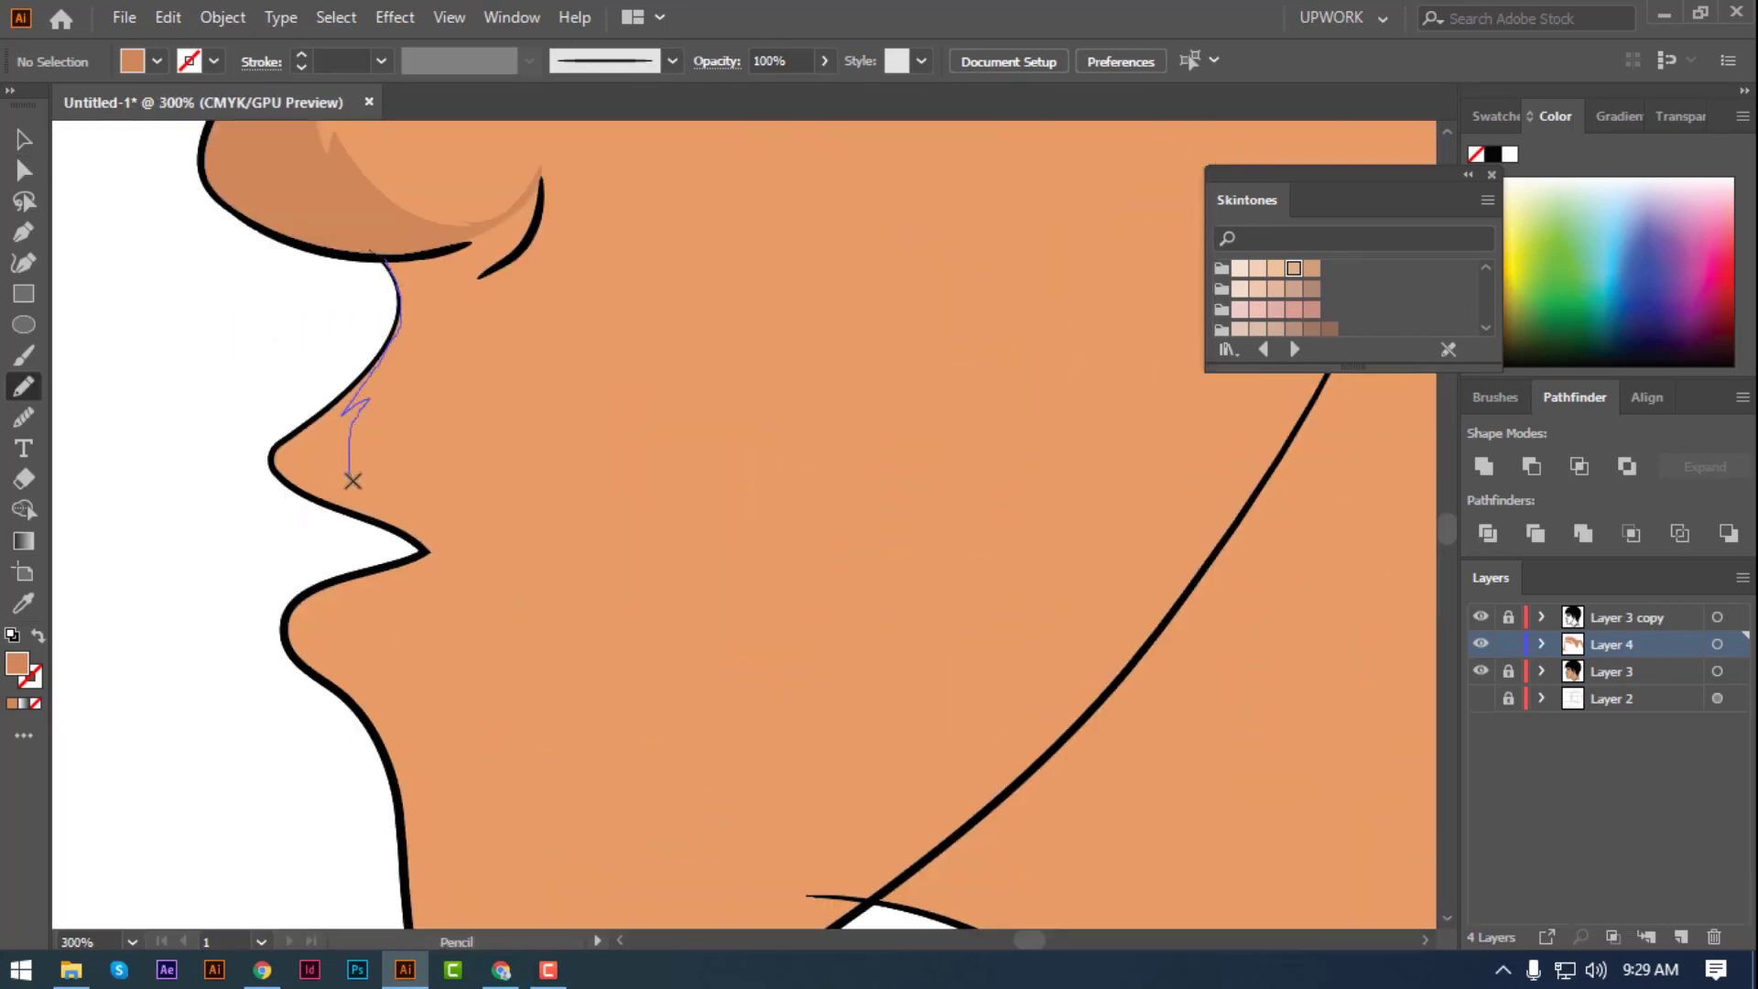
{"action": "left_click_drag", "start_coordinate": [420, 538], "coordinate": [394, 288]}
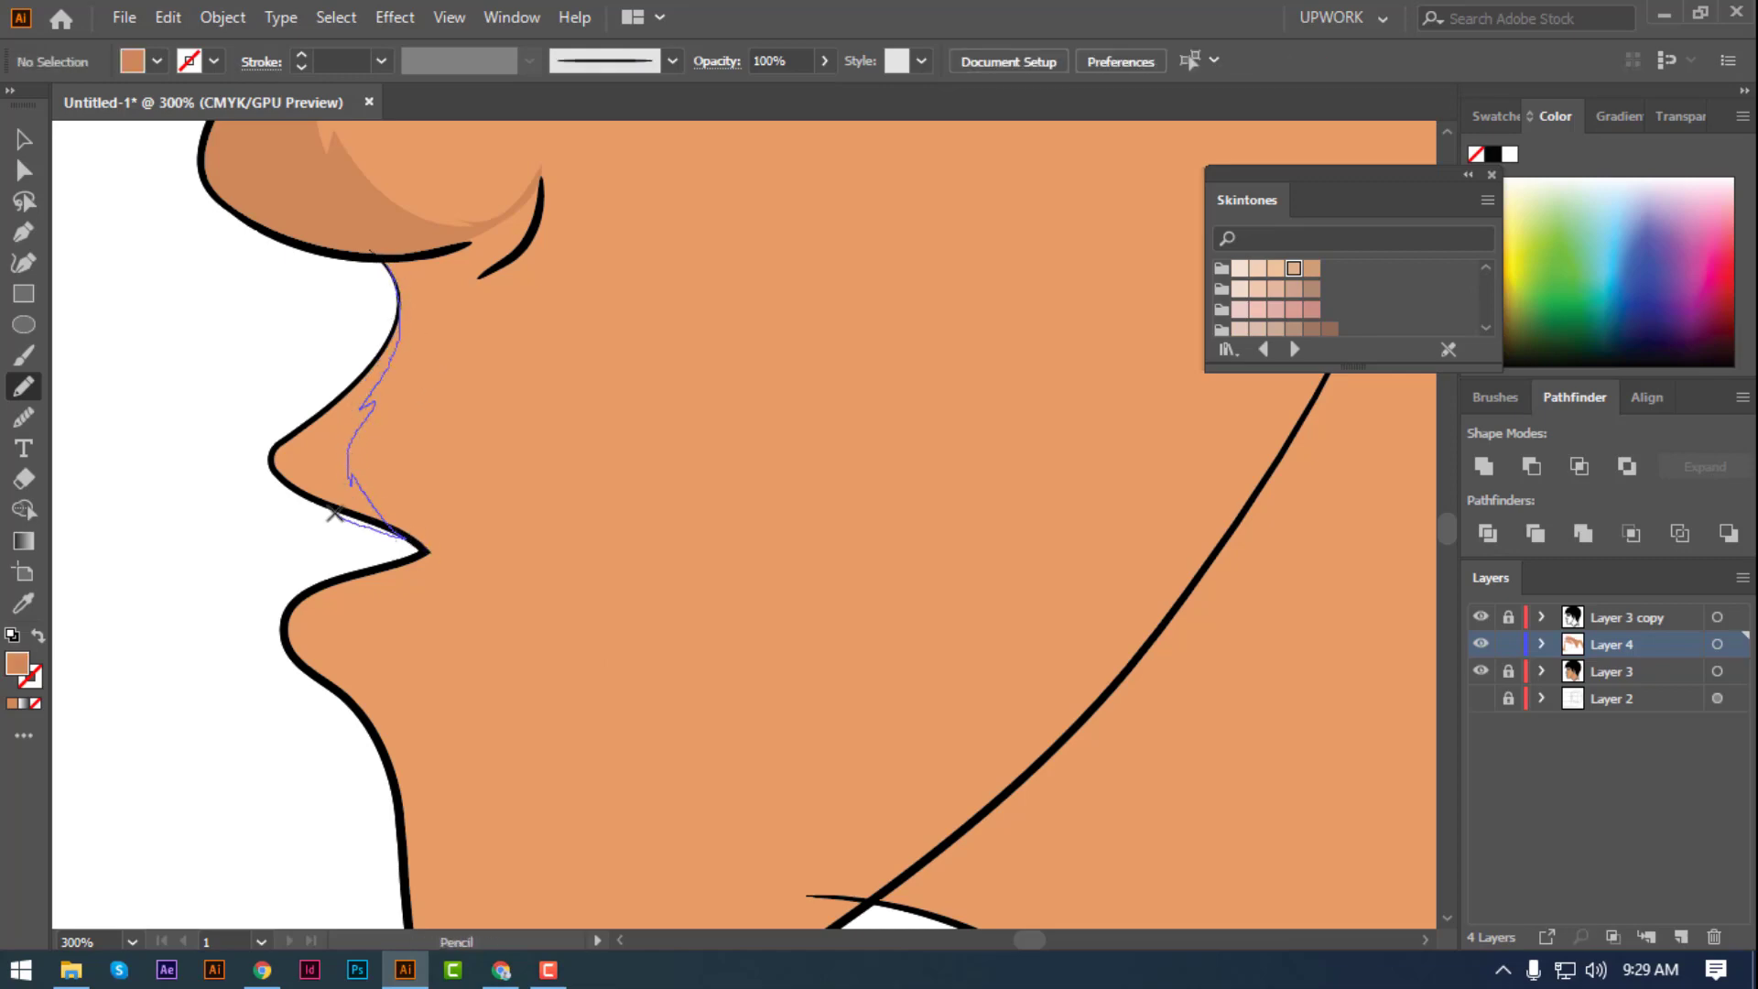
{"action": "left_click_drag", "start_coordinate": [406, 538], "coordinate": [406, 304]}
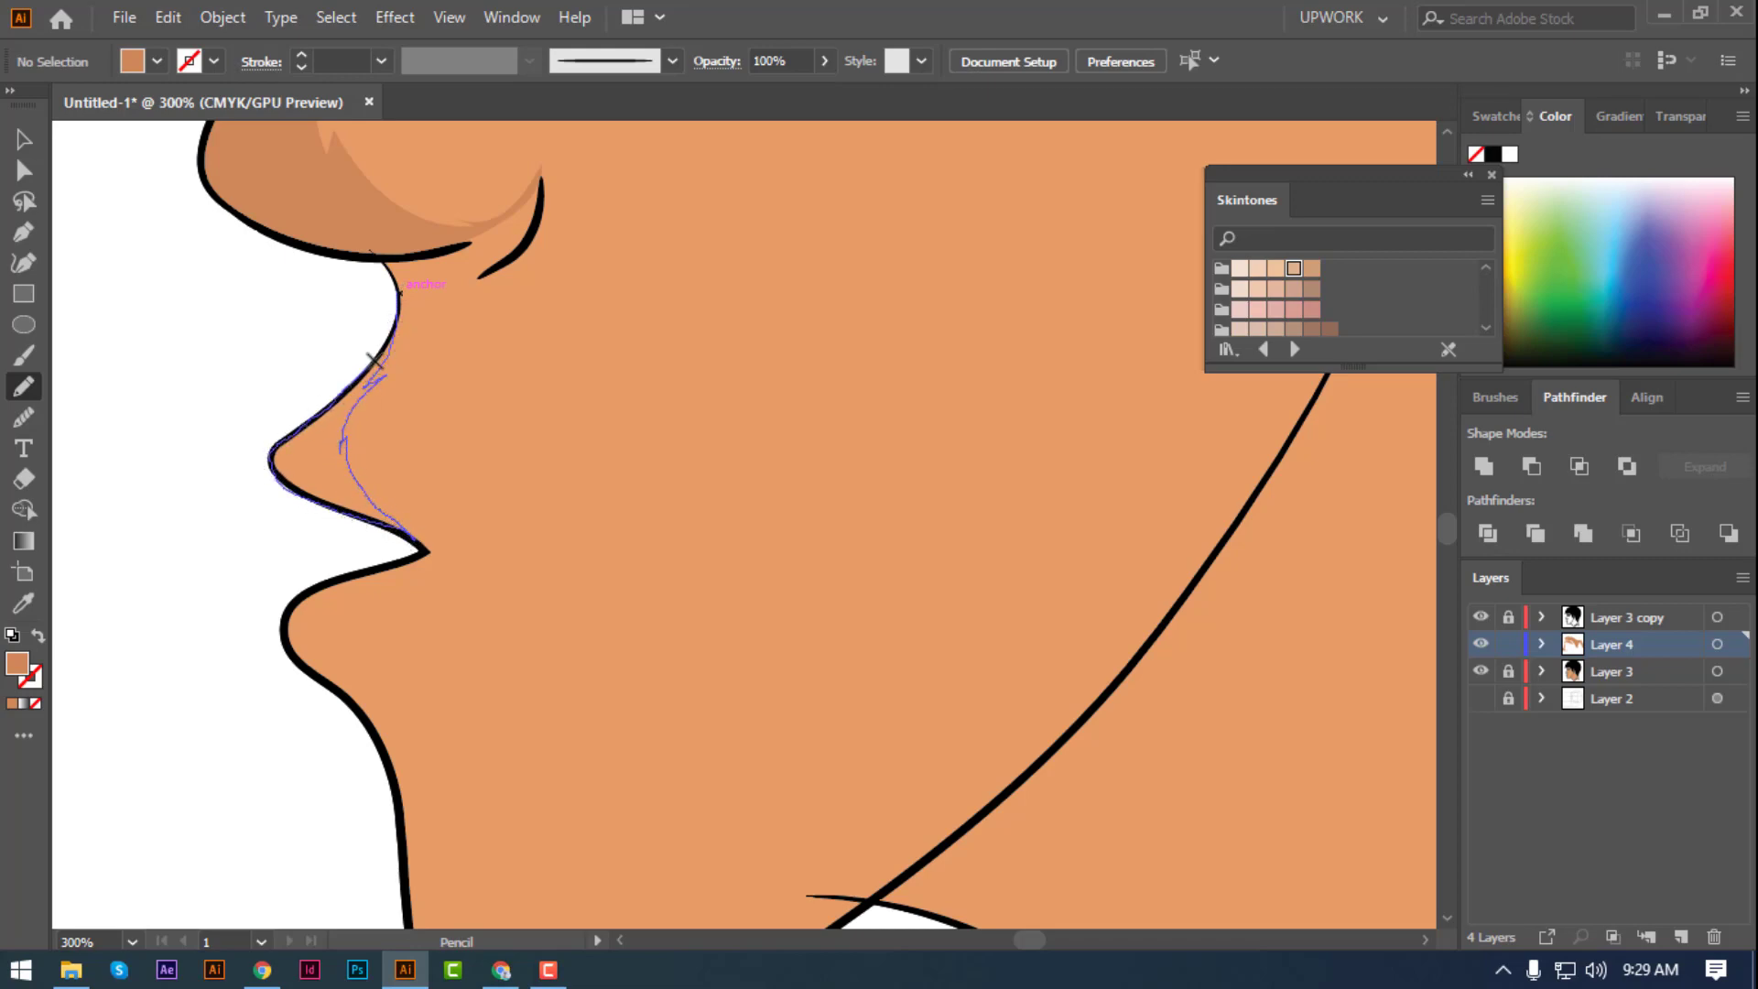
{"action": "left_click_drag", "start_coordinate": [375, 359], "coordinate": [404, 284]}
{"action": "left_click", "coordinate": [14, 703]}
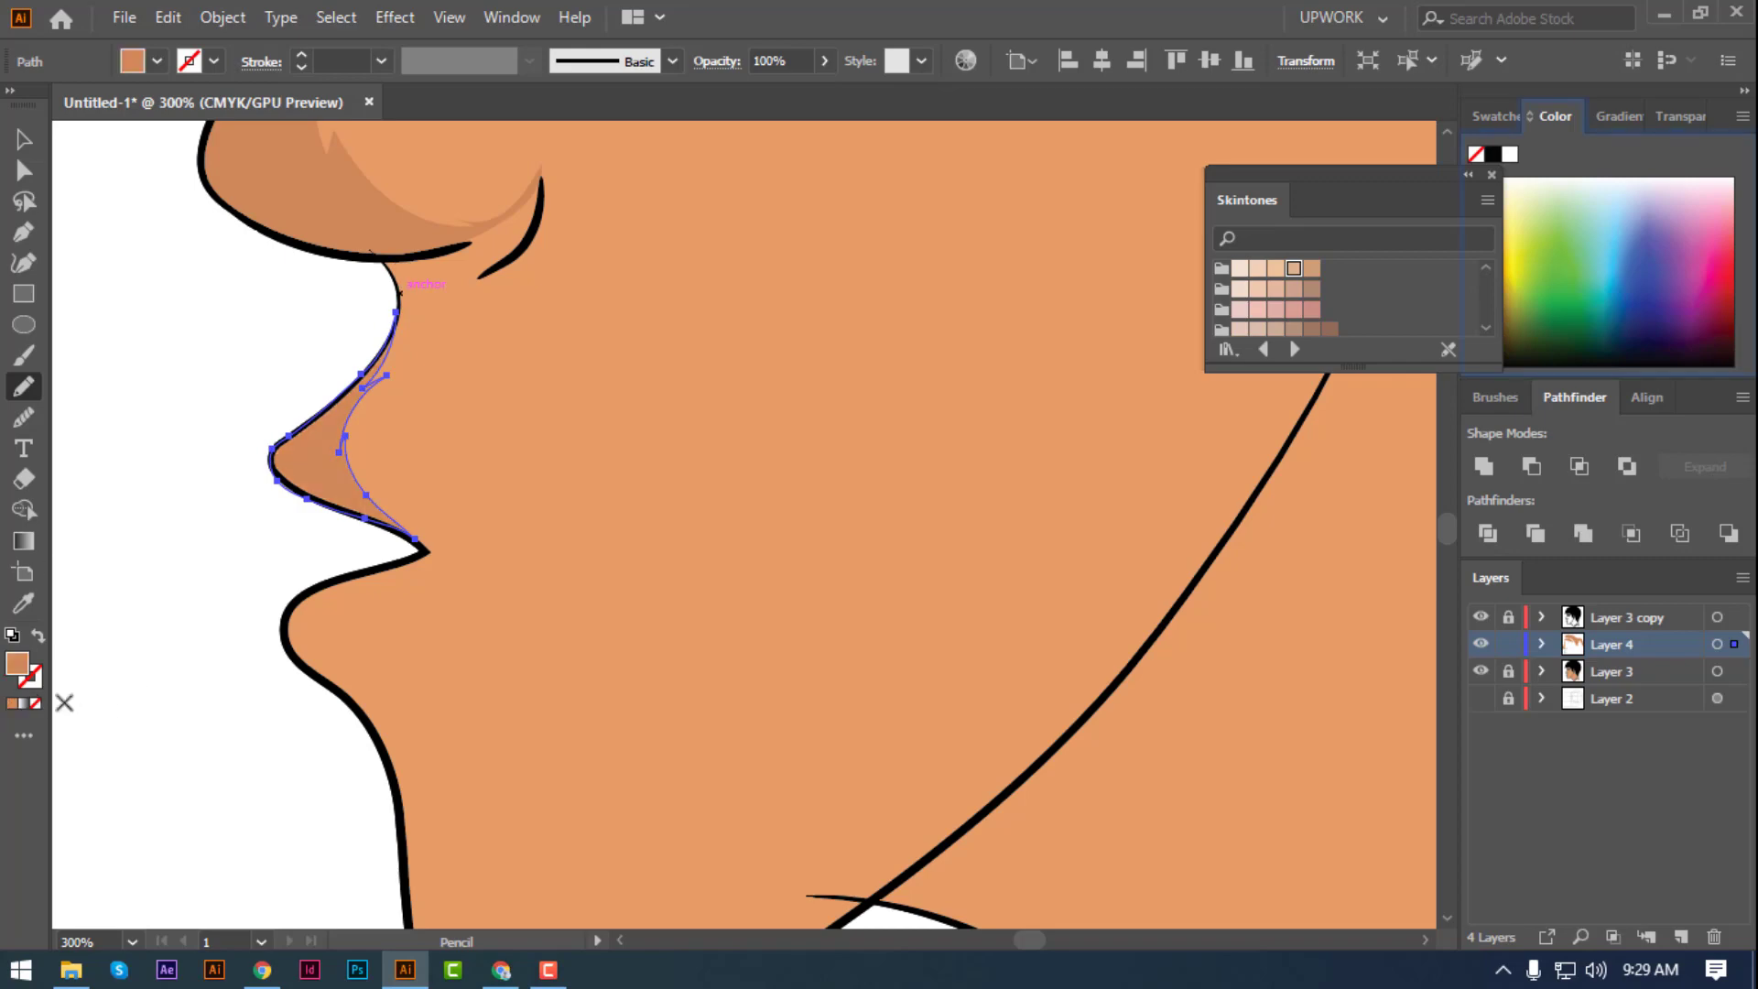
{"action": "key", "text": "v"}
{"action": "left_click", "coordinate": [71, 451]}
- Trace a shadow from the lip along the chin and jawline, filled darker tan
{"action": "left_click_drag", "start_coordinate": [137, 577], "coordinate": [225, 394]}
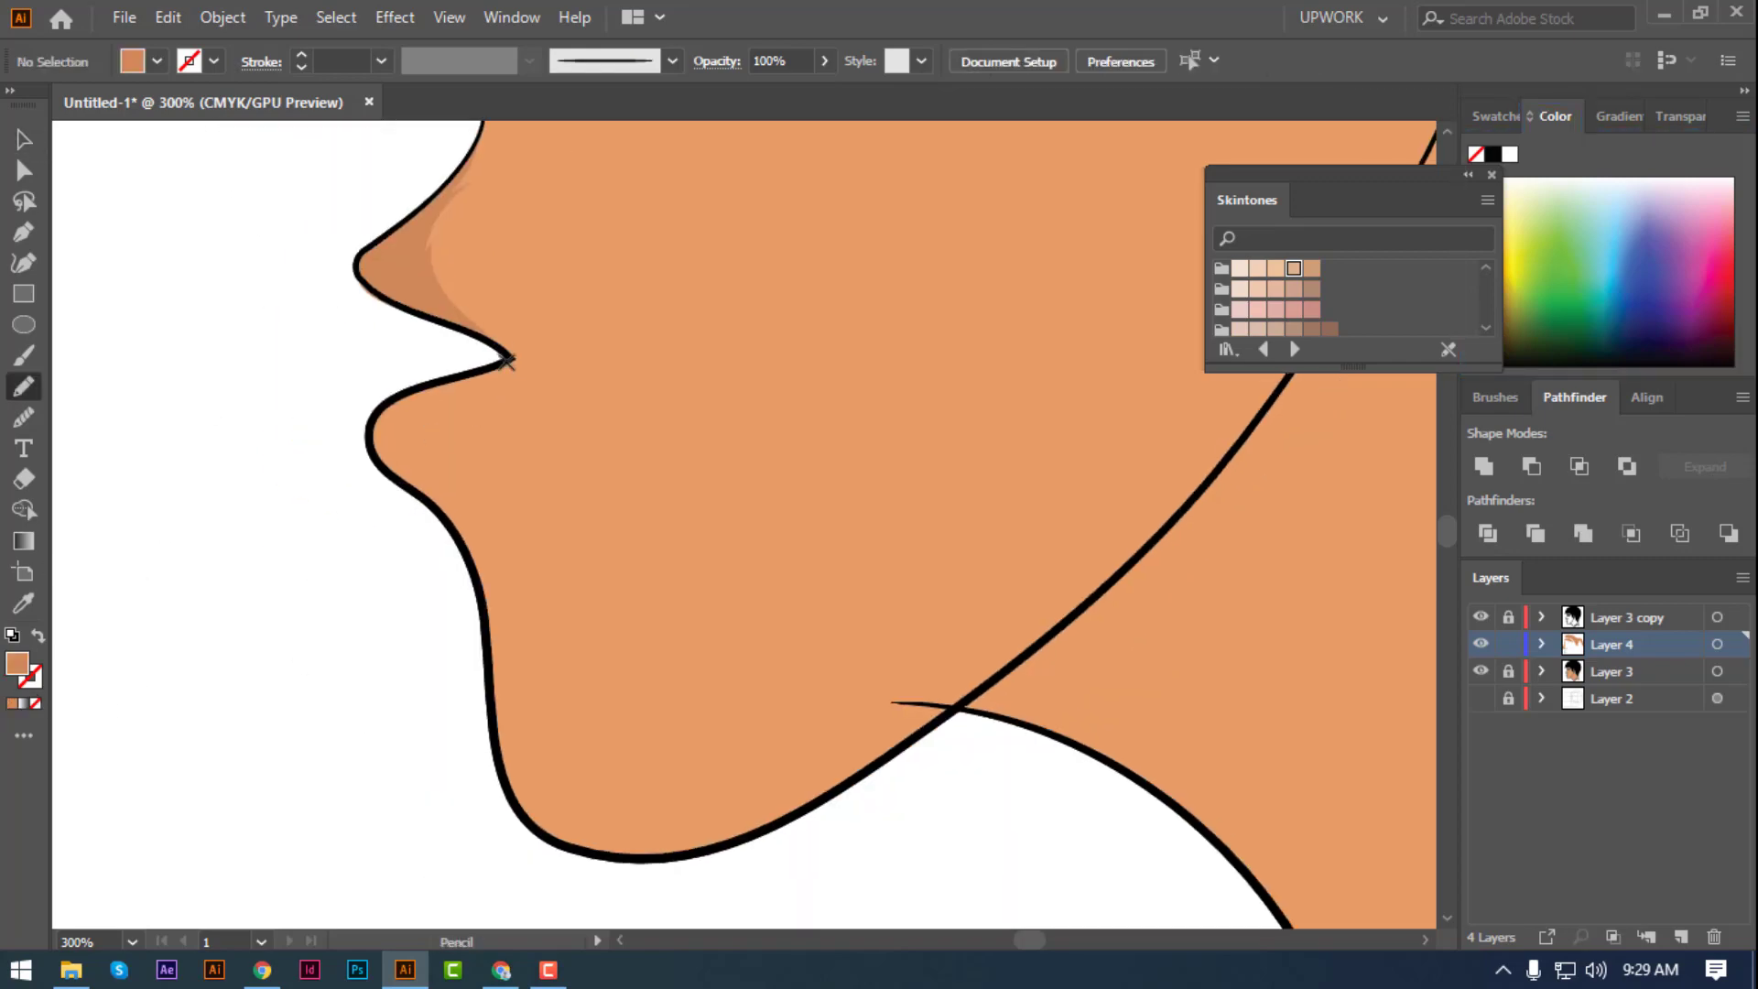
{"action": "left_click_drag", "start_coordinate": [458, 443], "coordinate": [558, 748]}
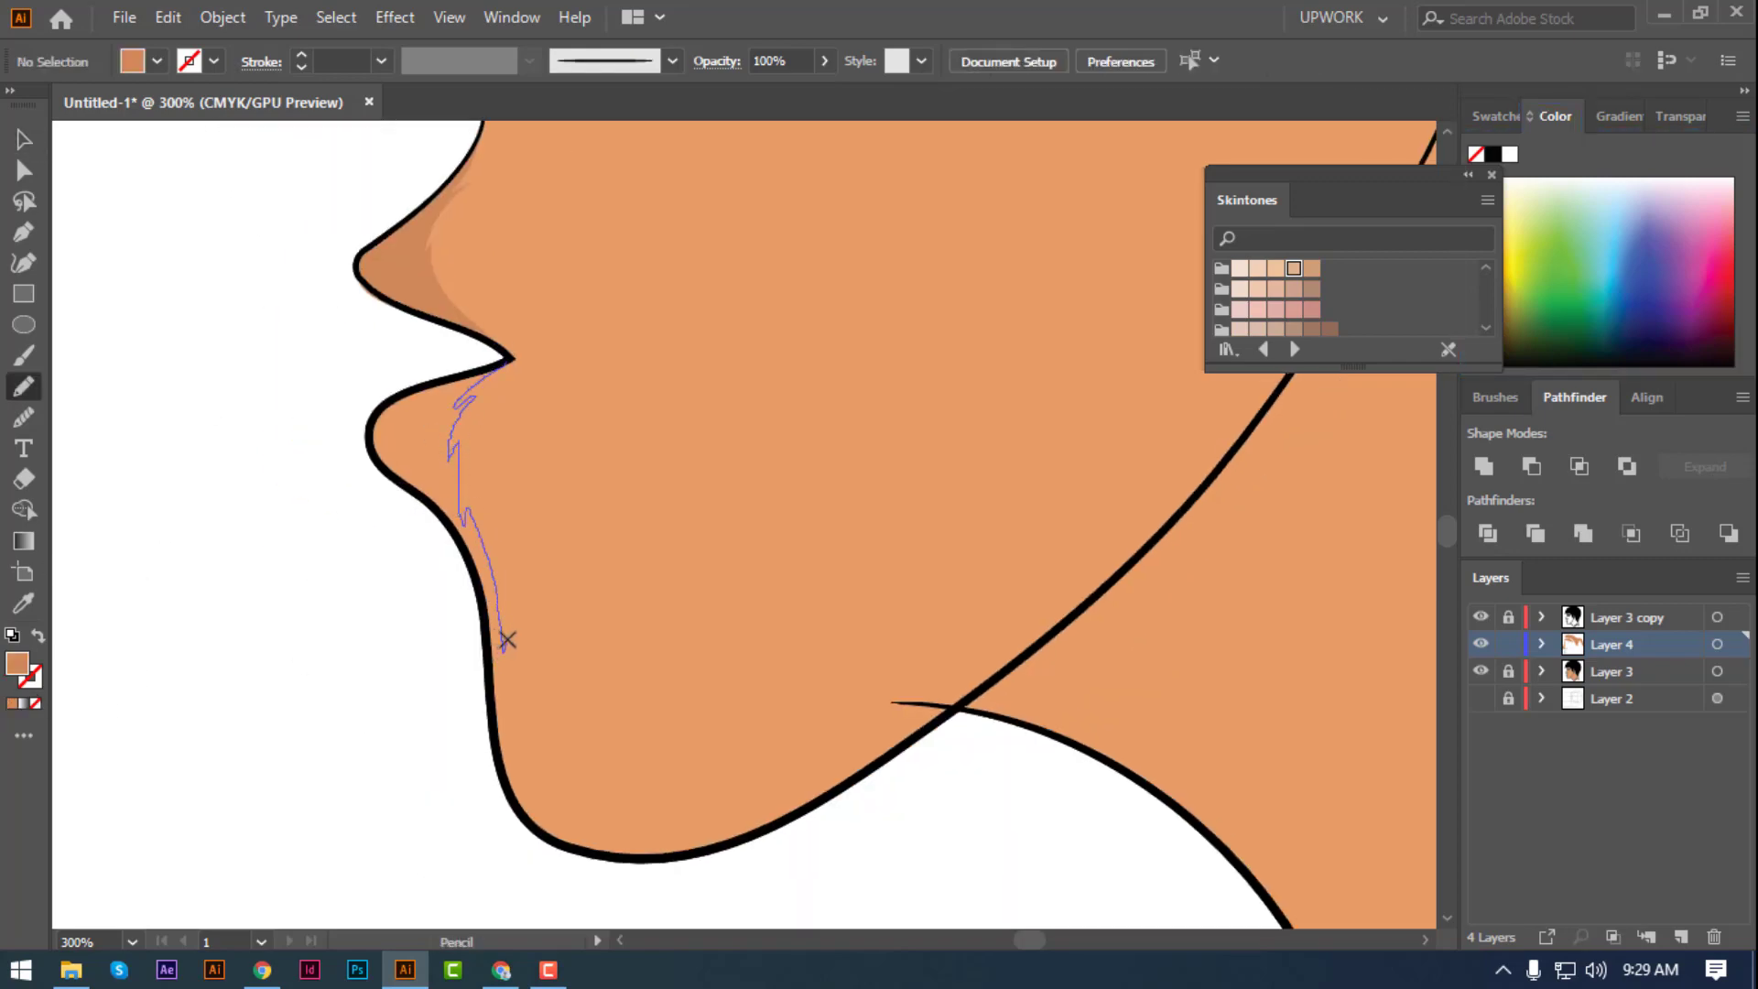
{"action": "left_click_drag", "start_coordinate": [801, 772], "coordinate": [950, 687]}
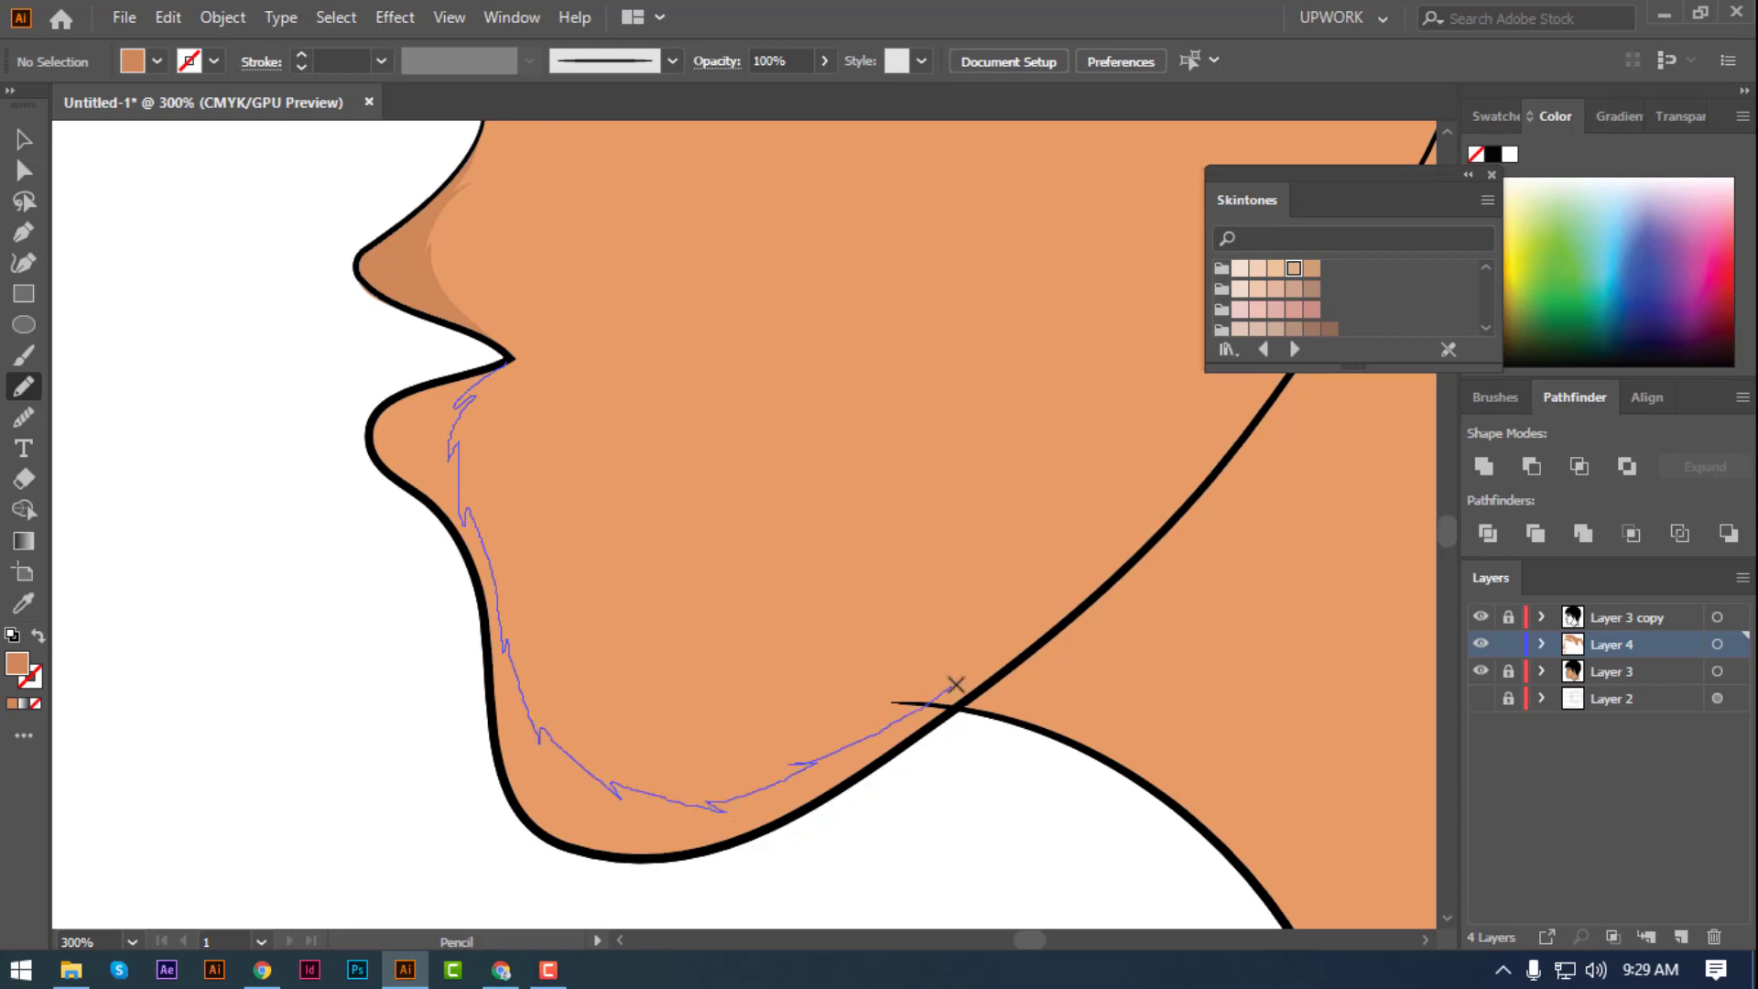
{"action": "mouse_move", "coordinate": [475, 422]}
{"action": "left_mouse_down"}
{"action": "mouse_move", "coordinate": [487, 542]}
{"action": "mouse_move", "coordinate": [561, 707]}
{"action": "mouse_move", "coordinate": [698, 766]}
{"action": "mouse_move", "coordinate": [804, 747]}
{"action": "mouse_move", "coordinate": [1045, 630]}
{"action": "mouse_move", "coordinate": [767, 830]}
{"action": "left_mouse_up"}
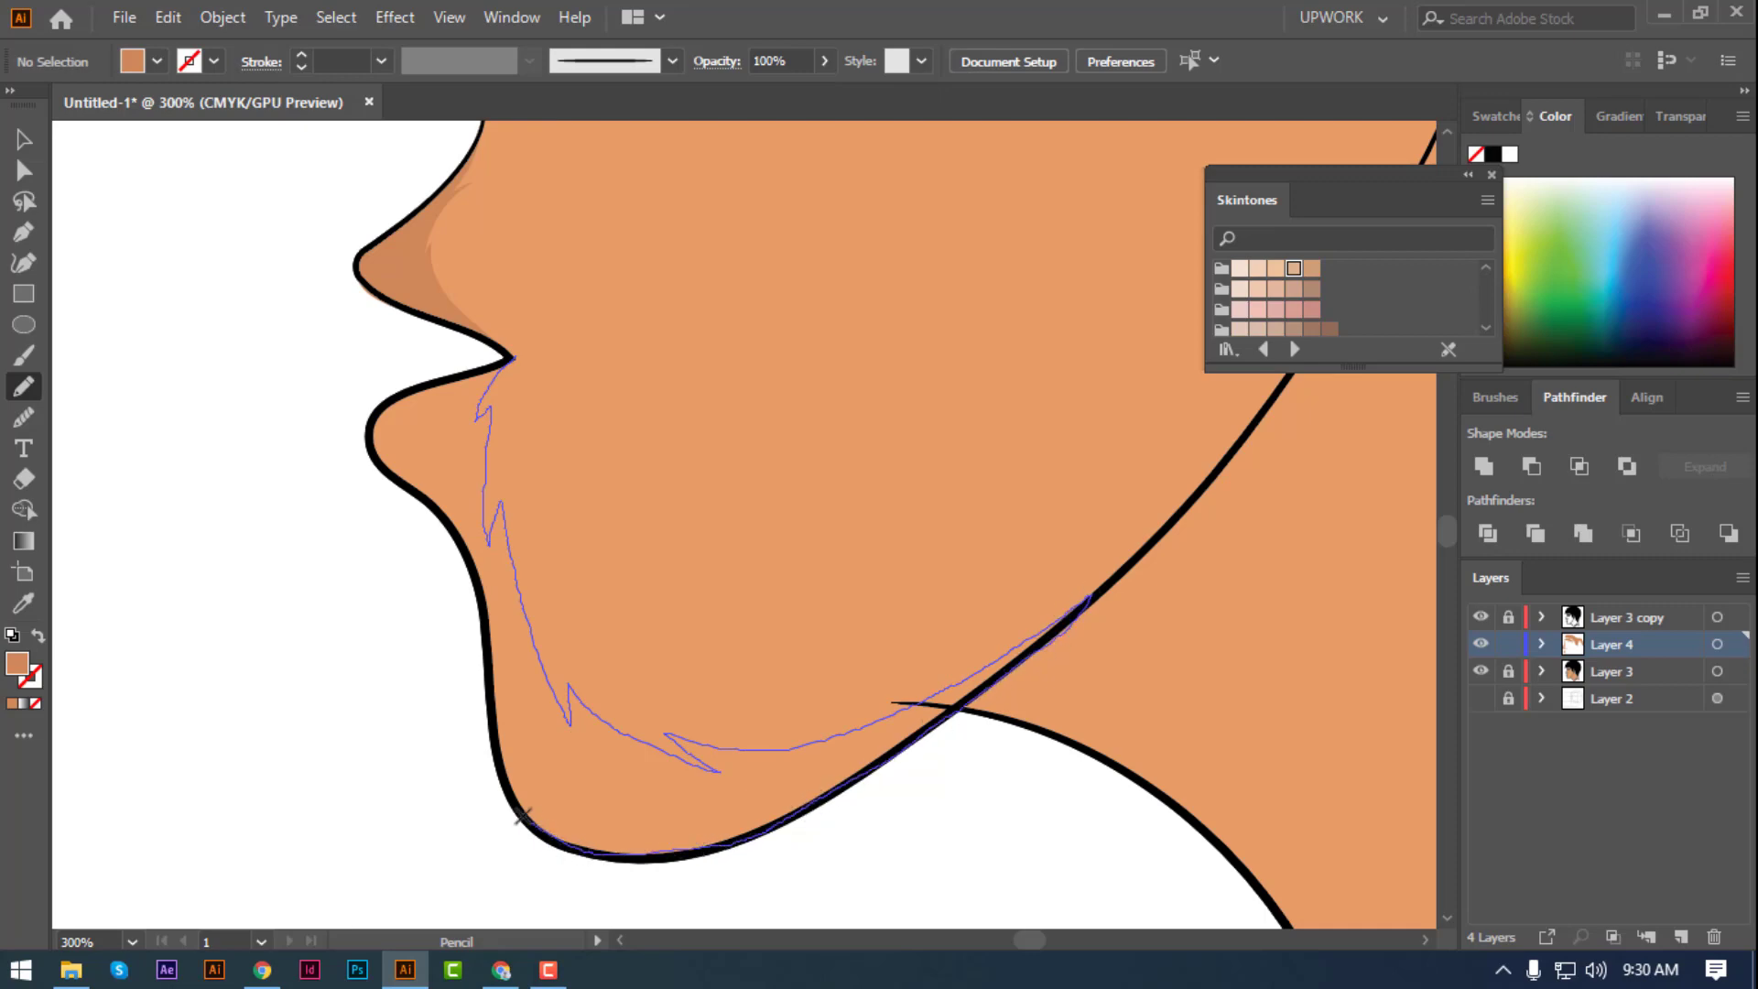
{"action": "left_click_drag", "start_coordinate": [522, 815], "coordinate": [451, 526]}
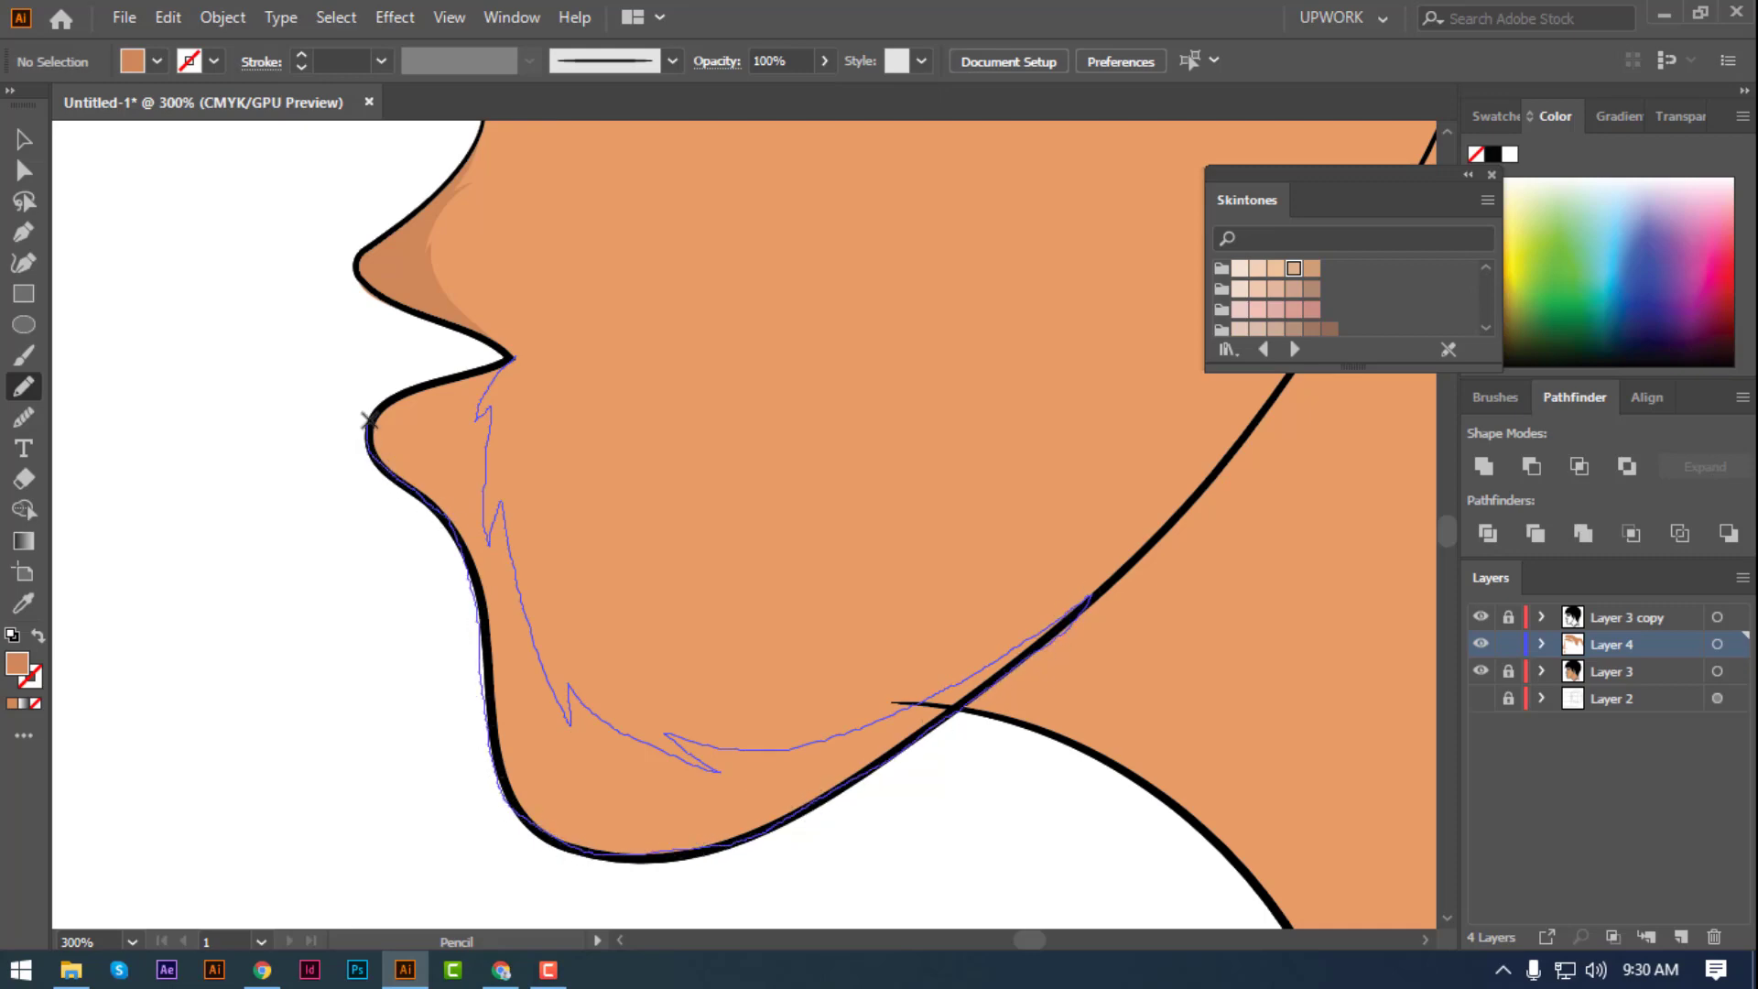
{"action": "left_click_drag", "start_coordinate": [448, 377], "coordinate": [488, 369]}
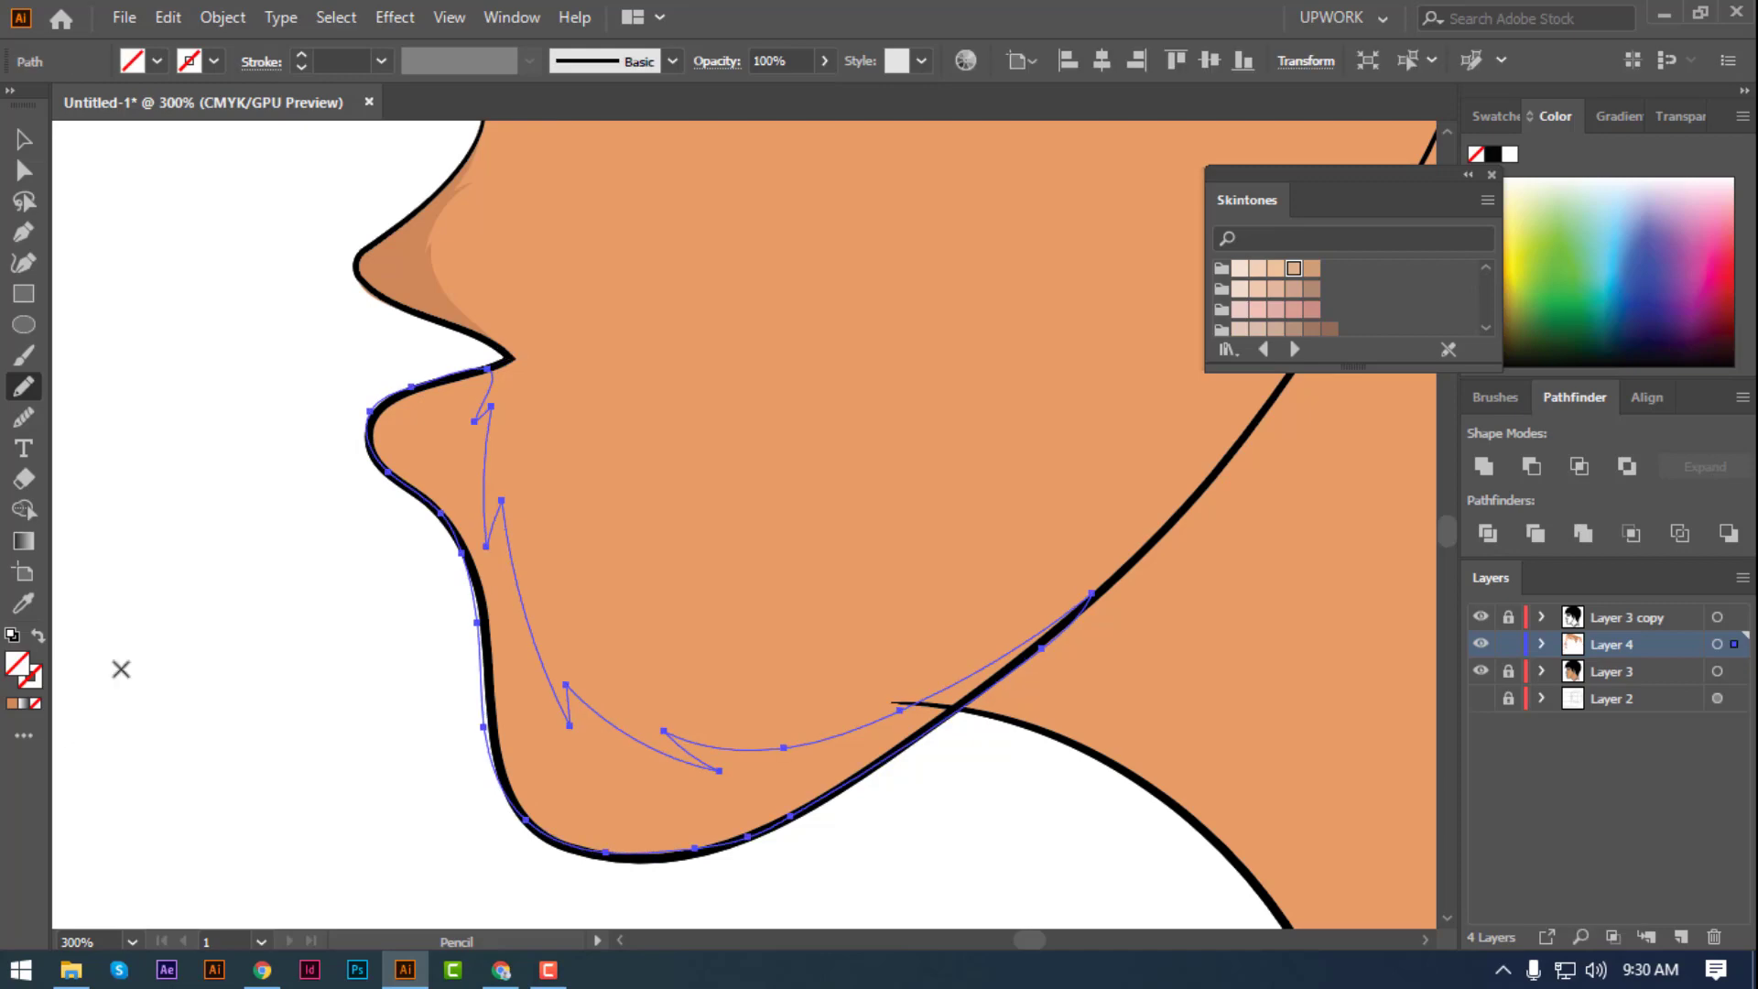
{"action": "left_click", "coordinate": [12, 703]}
{"action": "key", "text": "v"}
{"action": "left_click", "coordinate": [118, 487]}
- Move the view to the neck drips and start a shadow outline at the drip edge
{"action": "key", "text": "ctrl+1"}
{"action": "key", "text": "ctrl+plus"}
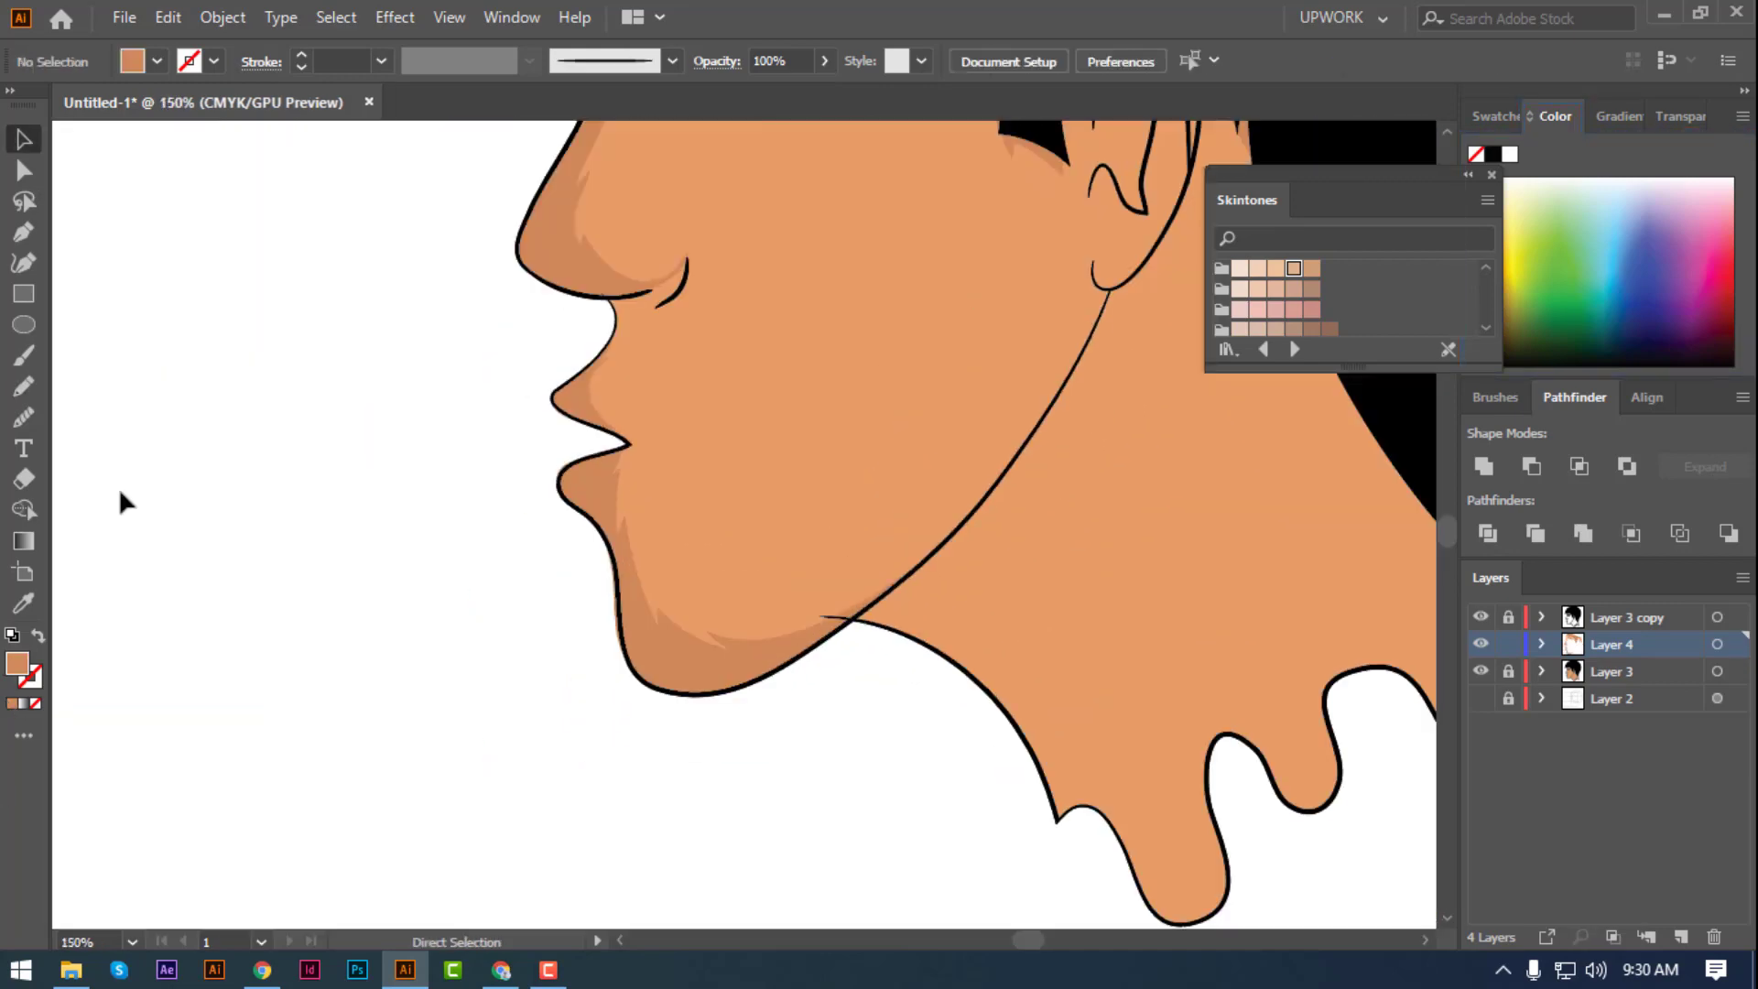
{"action": "scroll", "coordinate": [118, 487], "scroll_direction": "right", "scroll_amount": 5}
{"action": "scroll", "coordinate": [559, 535], "scroll_direction": "down", "scroll_amount": 3}
{"action": "scroll", "coordinate": [559, 535], "scroll_direction": "up", "scroll_amount": 4}
{"action": "mouse_move", "coordinate": [567, 547]}
{"action": "left_mouse_down"}
{"action": "mouse_move", "coordinate": [416, 446]}
{"action": "mouse_move", "coordinate": [416, 385]}
{"action": "left_mouse_up"}
{"action": "key", "text": "n"}
{"action": "mouse_move", "coordinate": [186, 419]}
{"action": "left_mouse_down"}
{"action": "mouse_move", "coordinate": [414, 529]}
{"action": "mouse_move", "coordinate": [507, 714]}
{"action": "mouse_move", "coordinate": [612, 755]}
{"action": "left_mouse_up"}
- Draw and fill a darker skin-tone shadow along the first neck drip's outline
{"action": "left_click_drag", "start_coordinate": [667, 602], "coordinate": [669, 608]}
{"action": "left_click", "coordinate": [159, 366]}
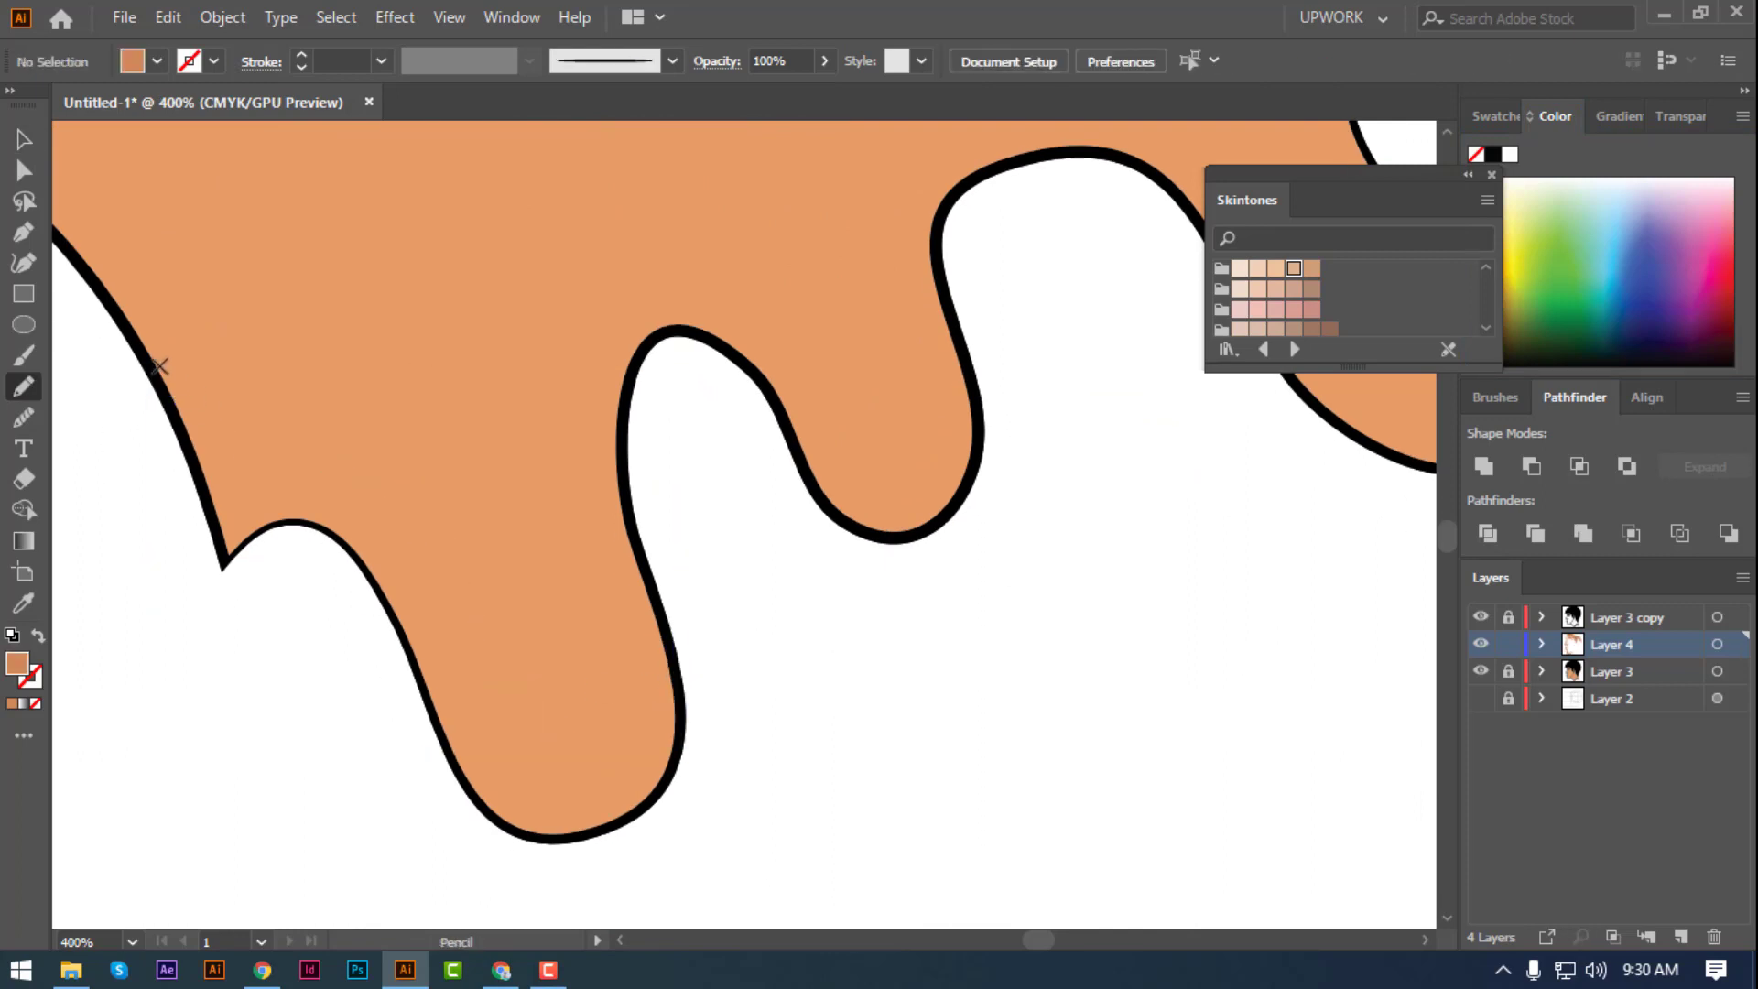
{"action": "mouse_move", "coordinate": [220, 421]}
{"action": "left_mouse_down"}
{"action": "mouse_move", "coordinate": [424, 522]}
{"action": "mouse_move", "coordinate": [571, 672]}
{"action": "left_mouse_up"}
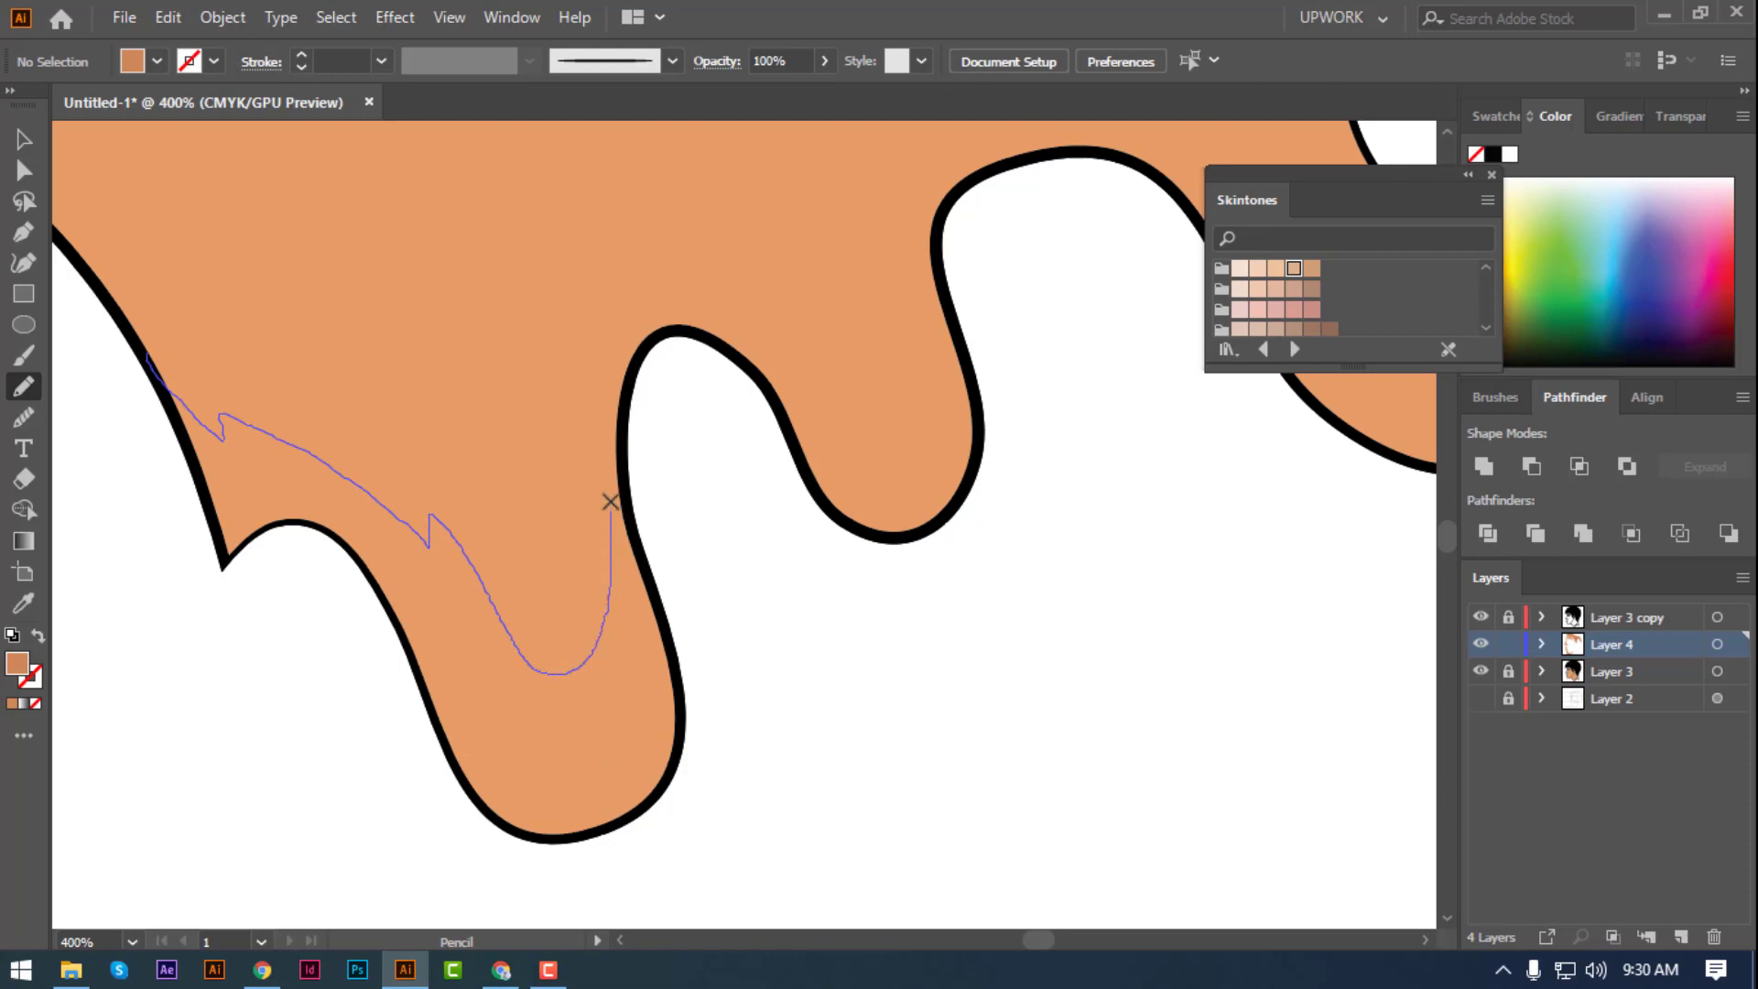
{"action": "left_click_drag", "start_coordinate": [634, 503], "coordinate": [678, 687]}
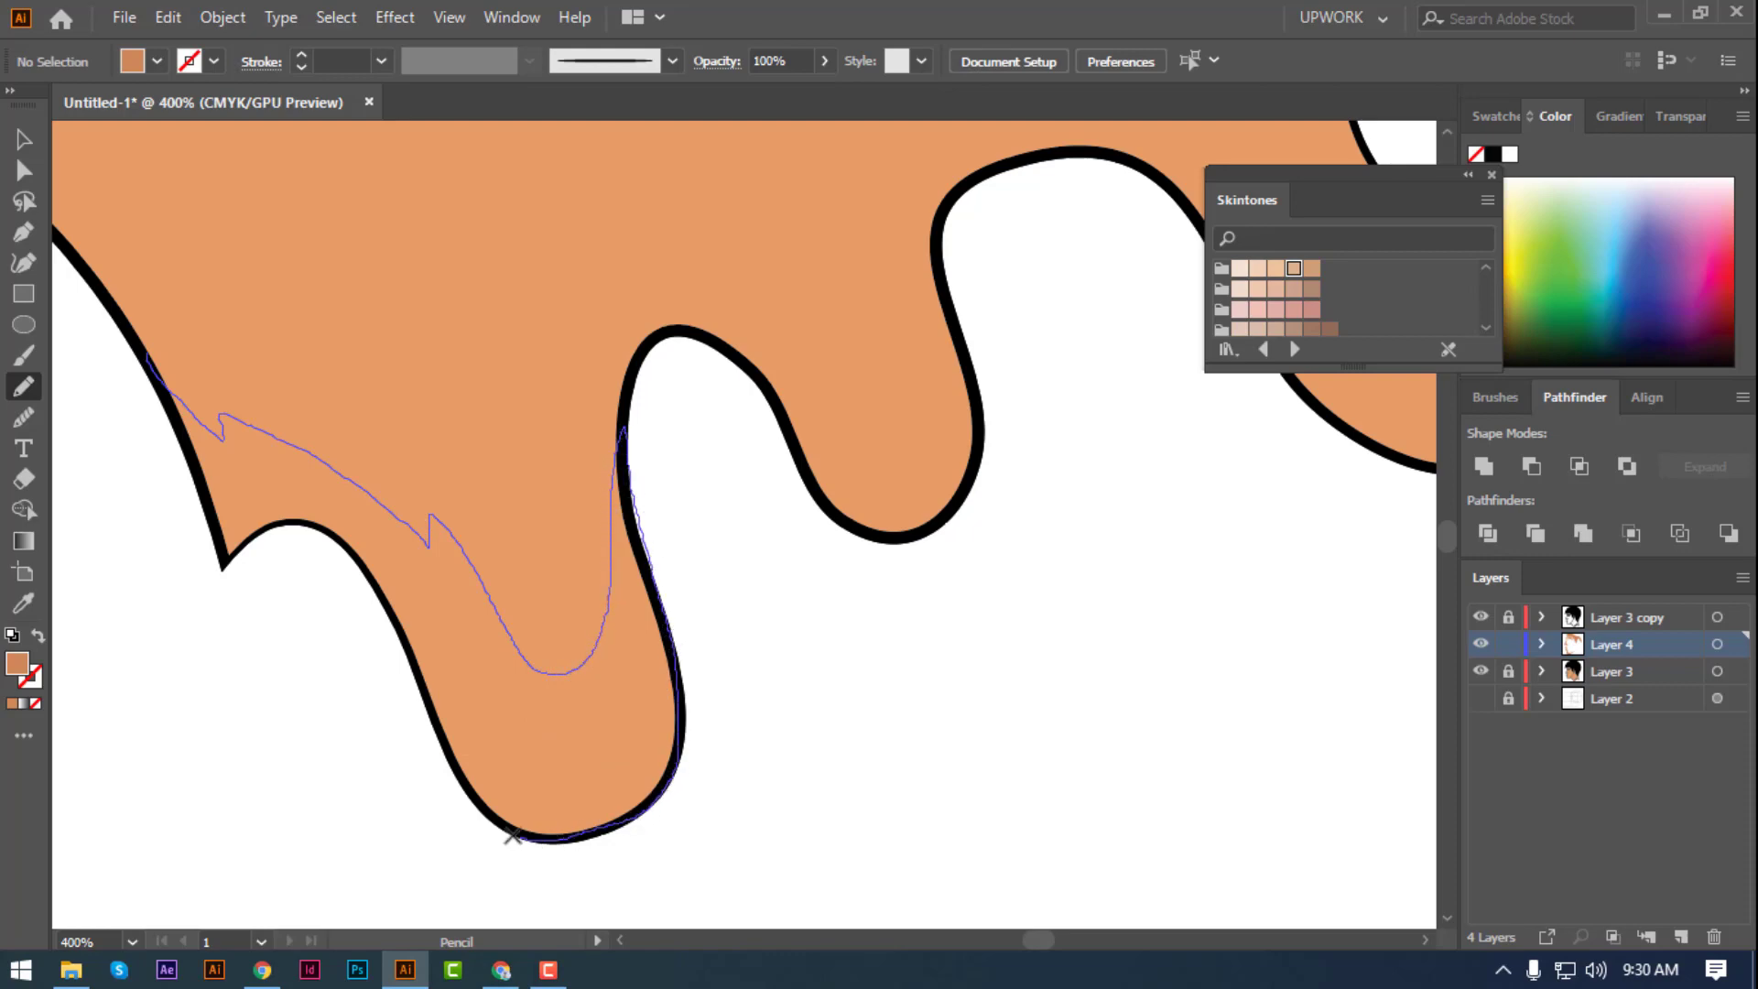
{"action": "left_click_drag", "start_coordinate": [512, 837], "coordinate": [322, 531]}
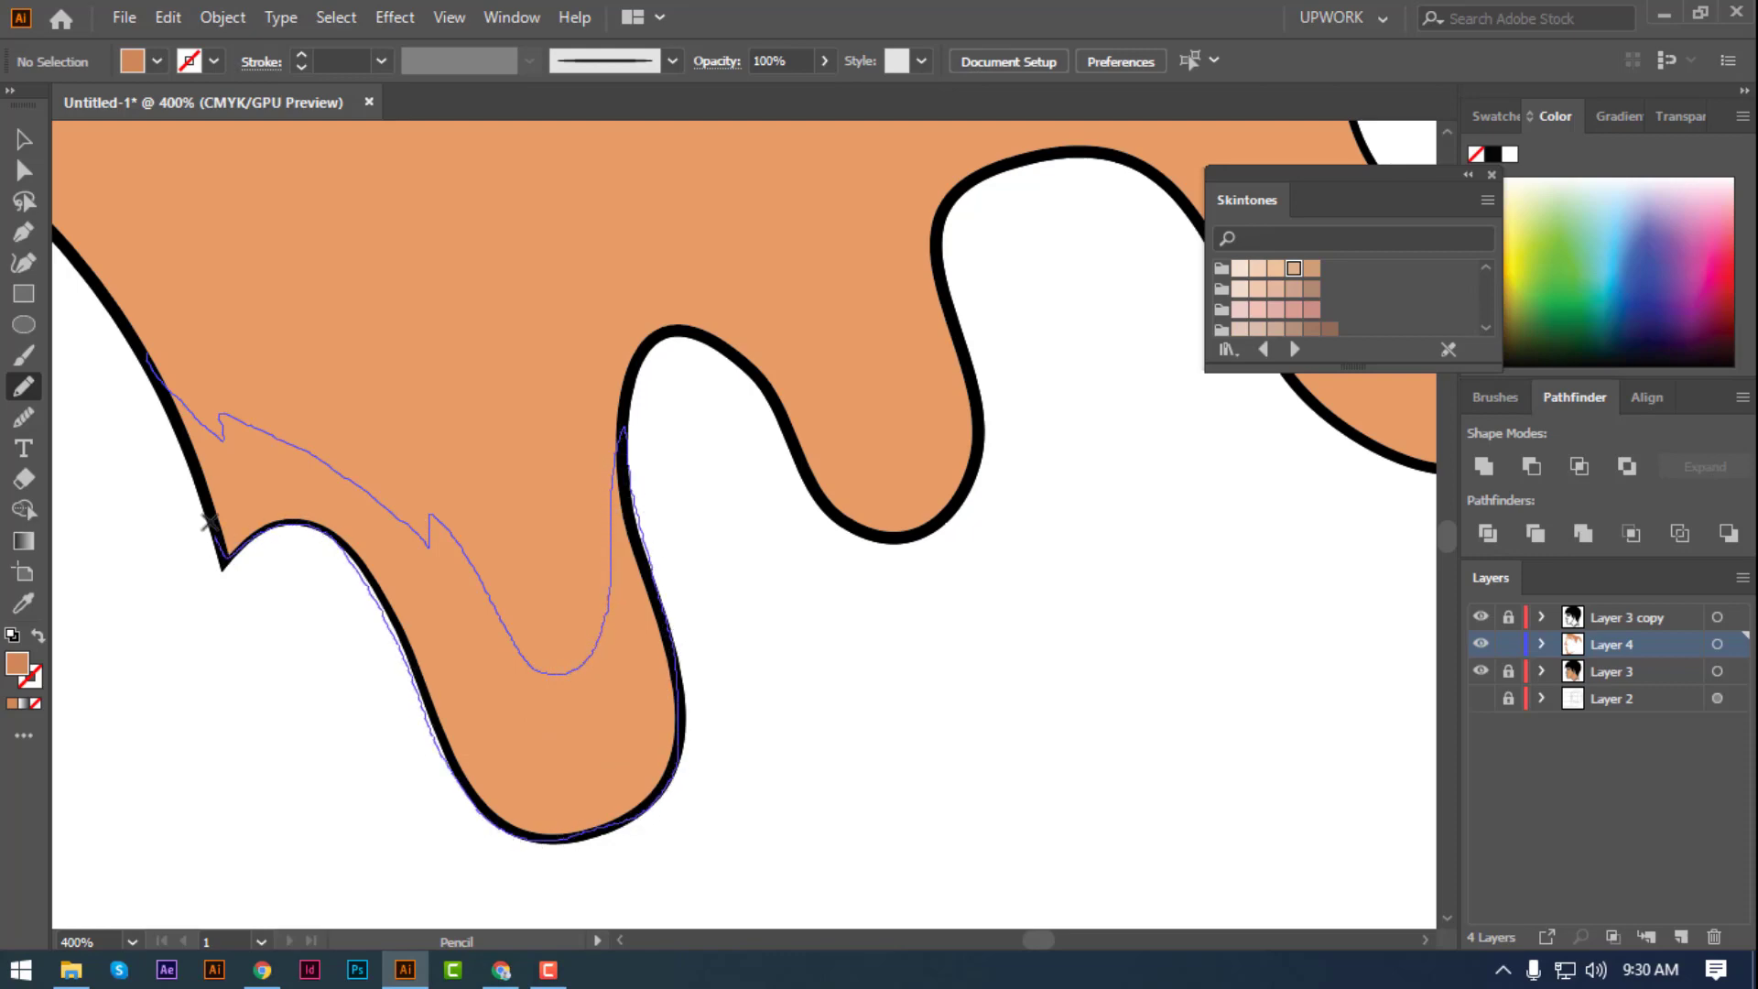
{"action": "left_click_drag", "start_coordinate": [161, 390], "coordinate": [152, 366]}
{"action": "key", "text": "v"}
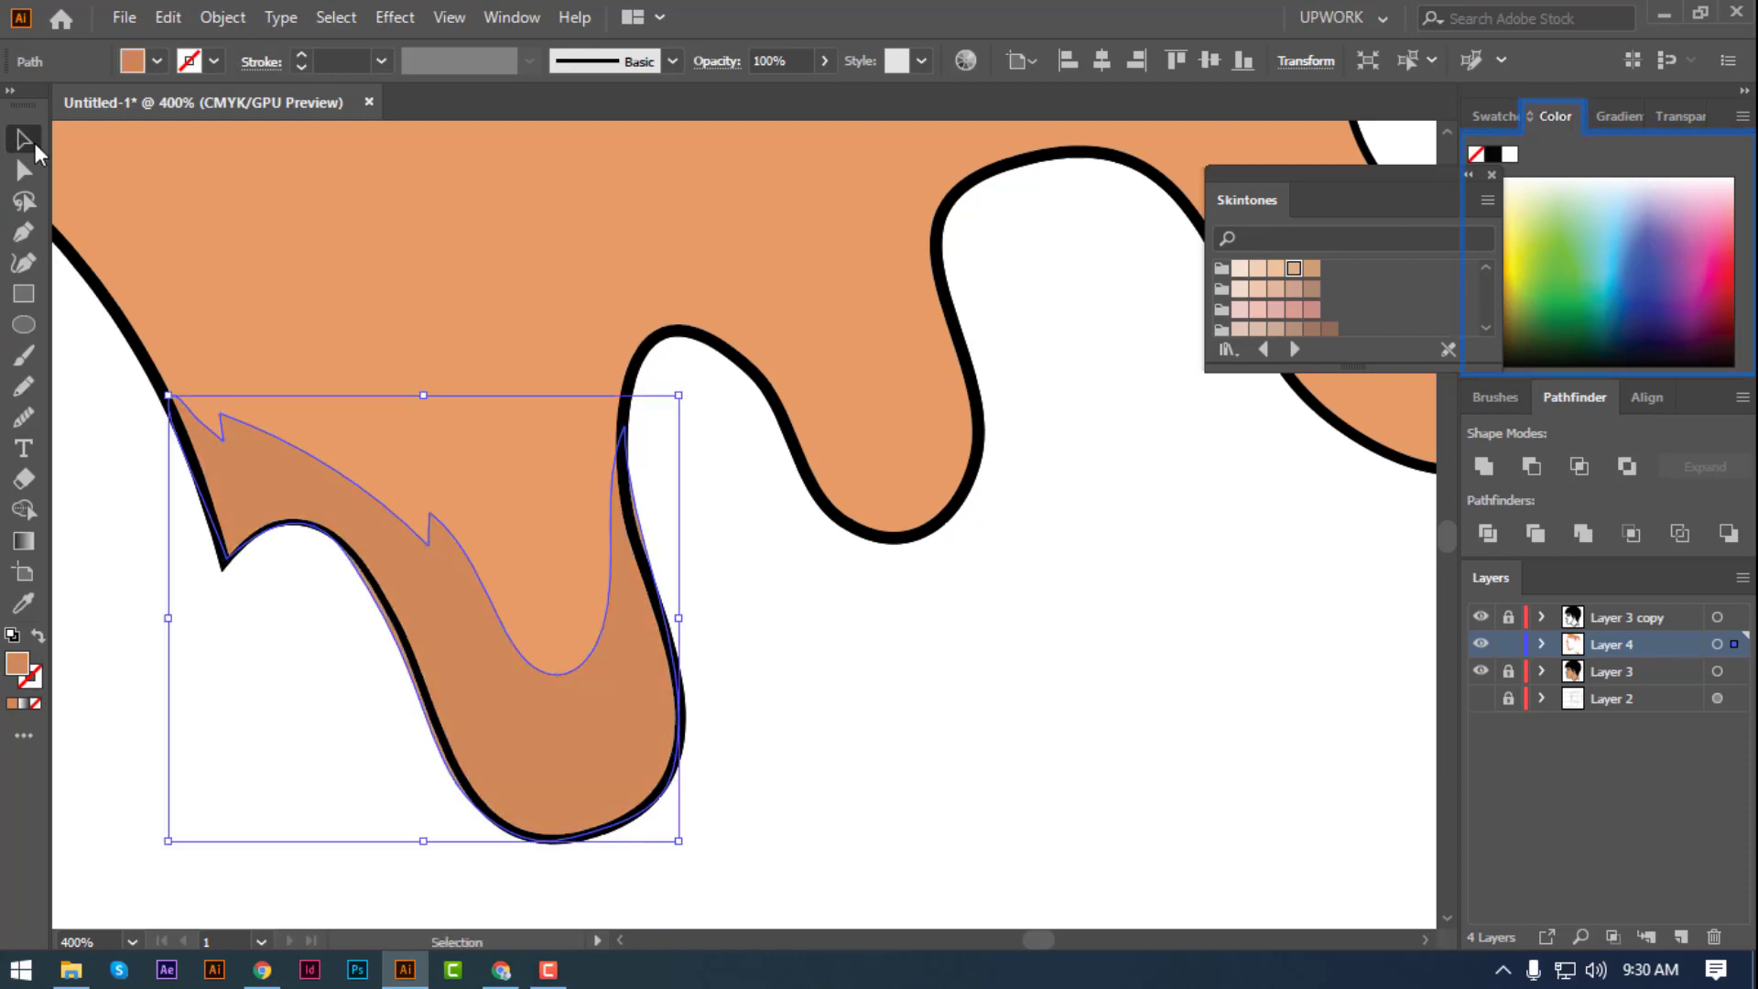
- Trace the second drip's shadow edge with the Pencil, undoing several rough strokes
{"action": "left_click_drag", "start_coordinate": [1011, 645], "coordinate": [522, 841]}
{"action": "key", "text": "n"}
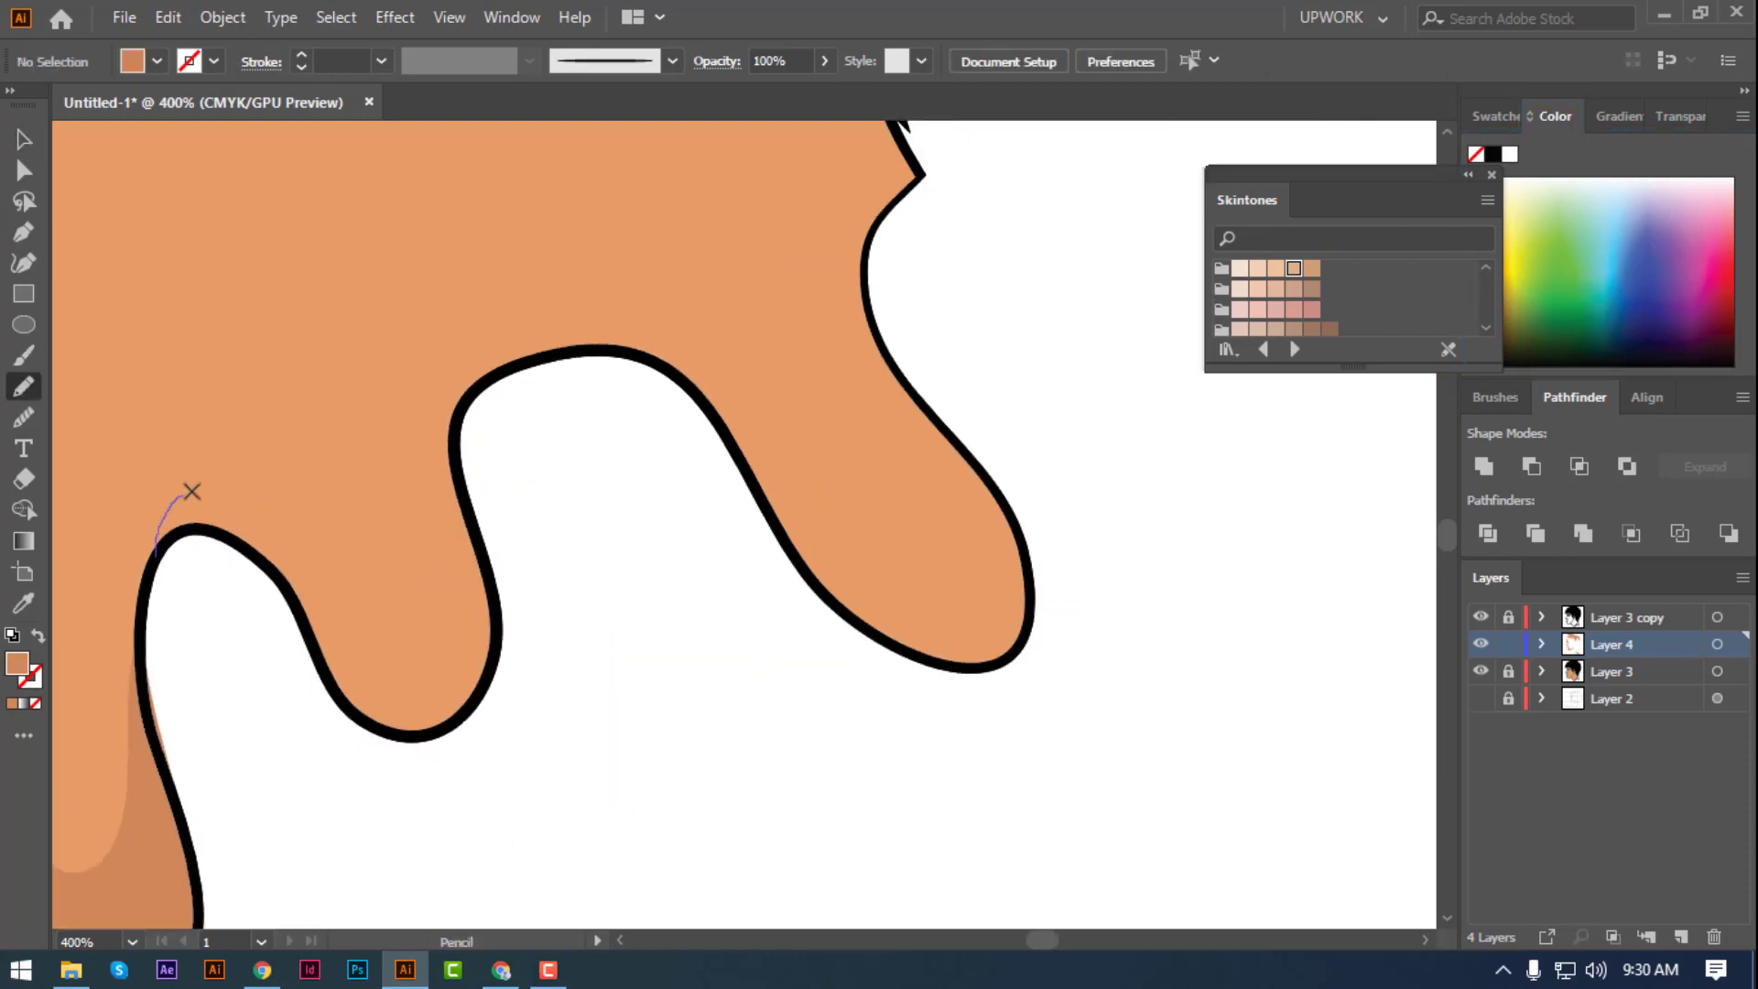
{"action": "left_click_drag", "start_coordinate": [192, 492], "coordinate": [270, 511]}
{"action": "key", "text": "ctrl+z"}
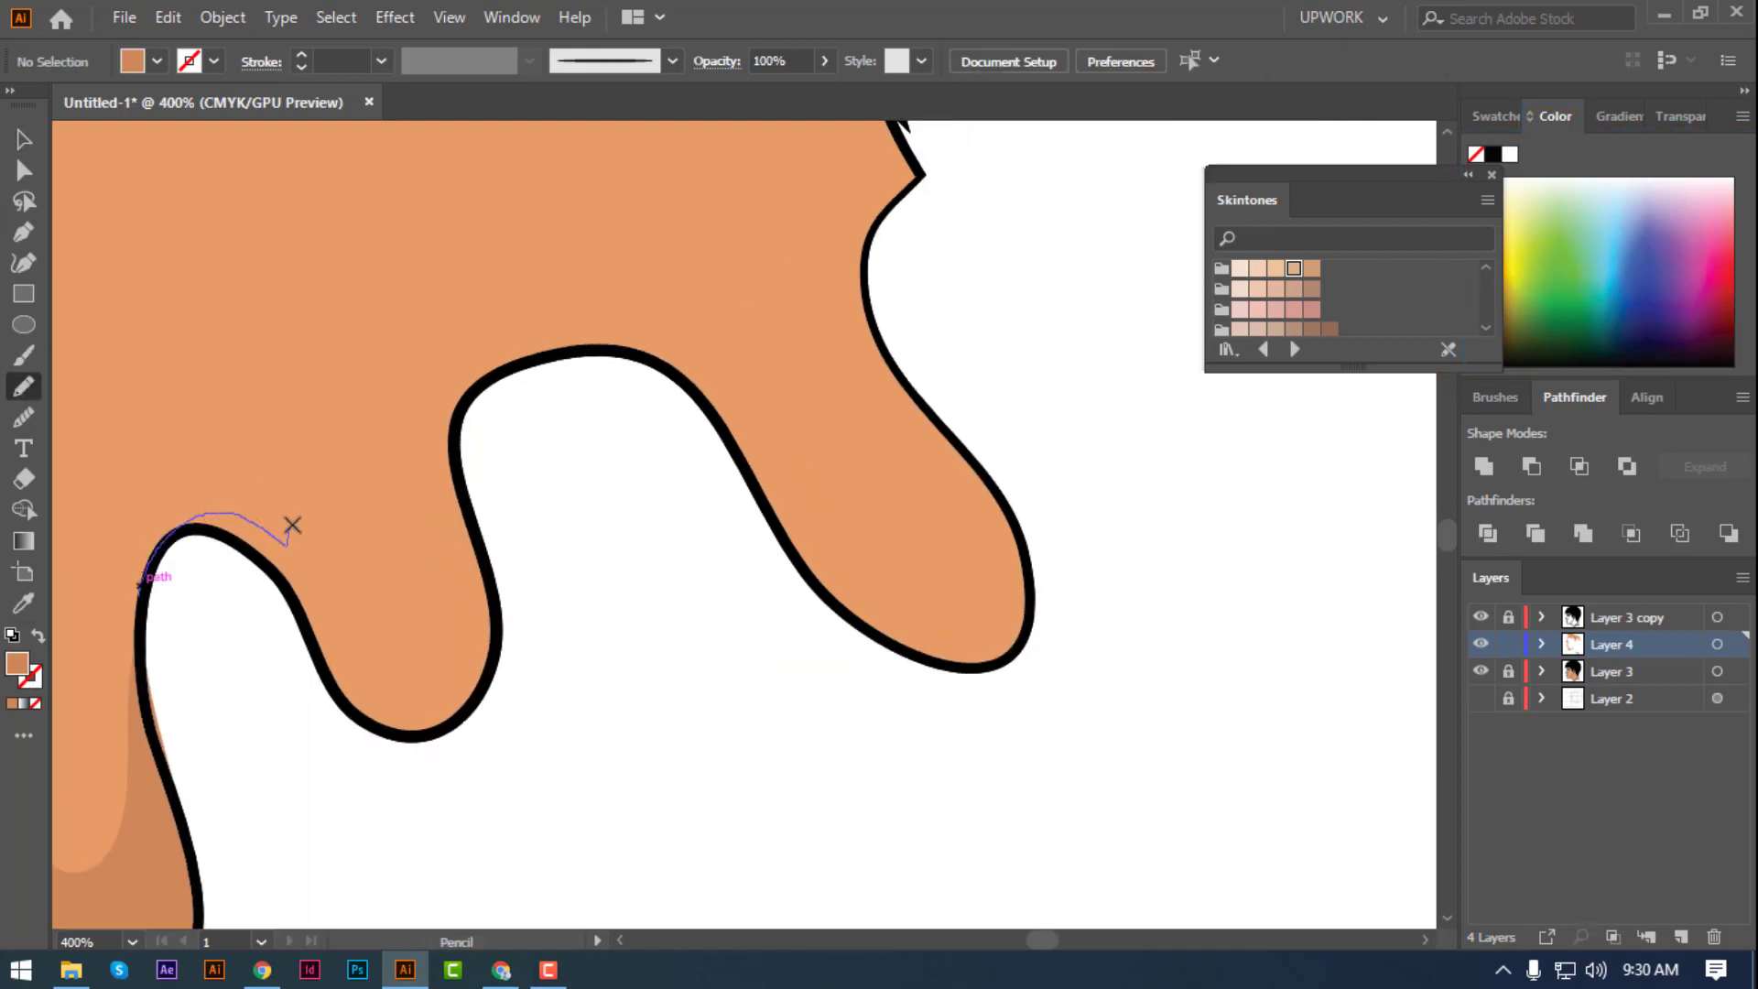
{"action": "left_click_drag", "start_coordinate": [430, 633], "coordinate": [431, 632]}
{"action": "key", "text": "ctrl+z"}
{"action": "left_click_drag", "start_coordinate": [144, 578], "coordinate": [309, 564]}
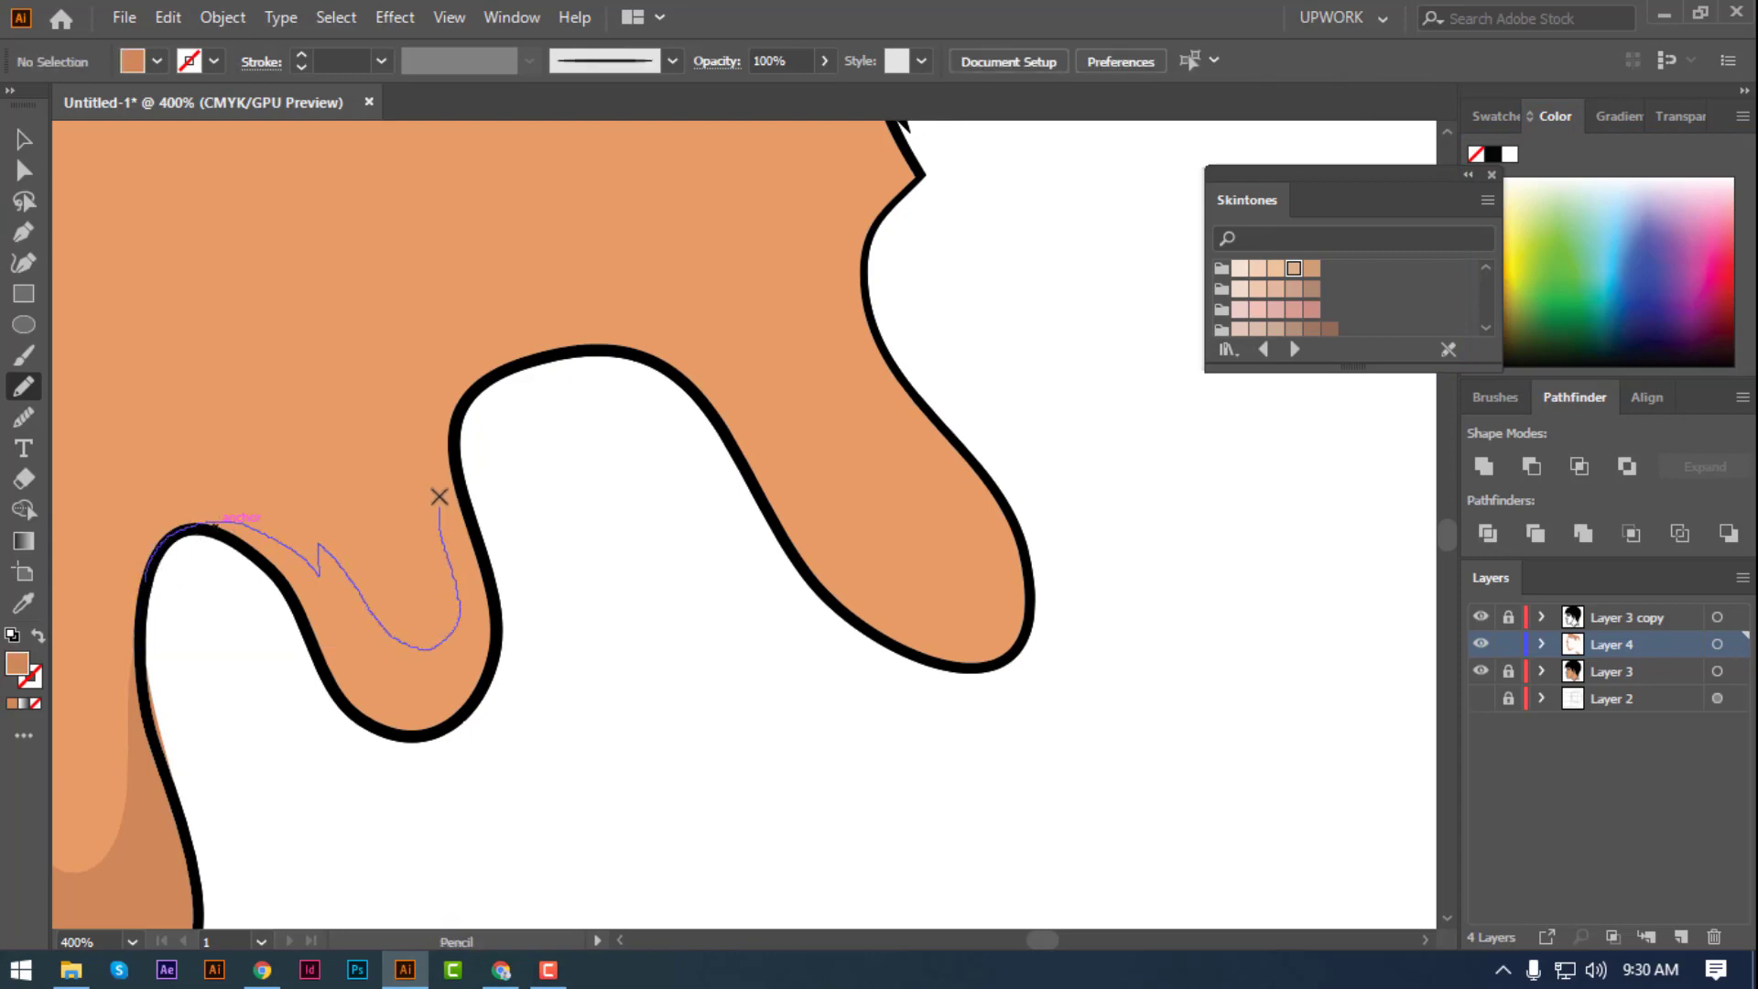
{"action": "left_click_drag", "start_coordinate": [464, 468], "coordinate": [464, 468]}
{"action": "key", "text": "ctrl+z"}
- Redraw the second drip's shadow as a closed shape filled with darker skin tone
{"action": "left_click_drag", "start_coordinate": [157, 557], "coordinate": [366, 645]}
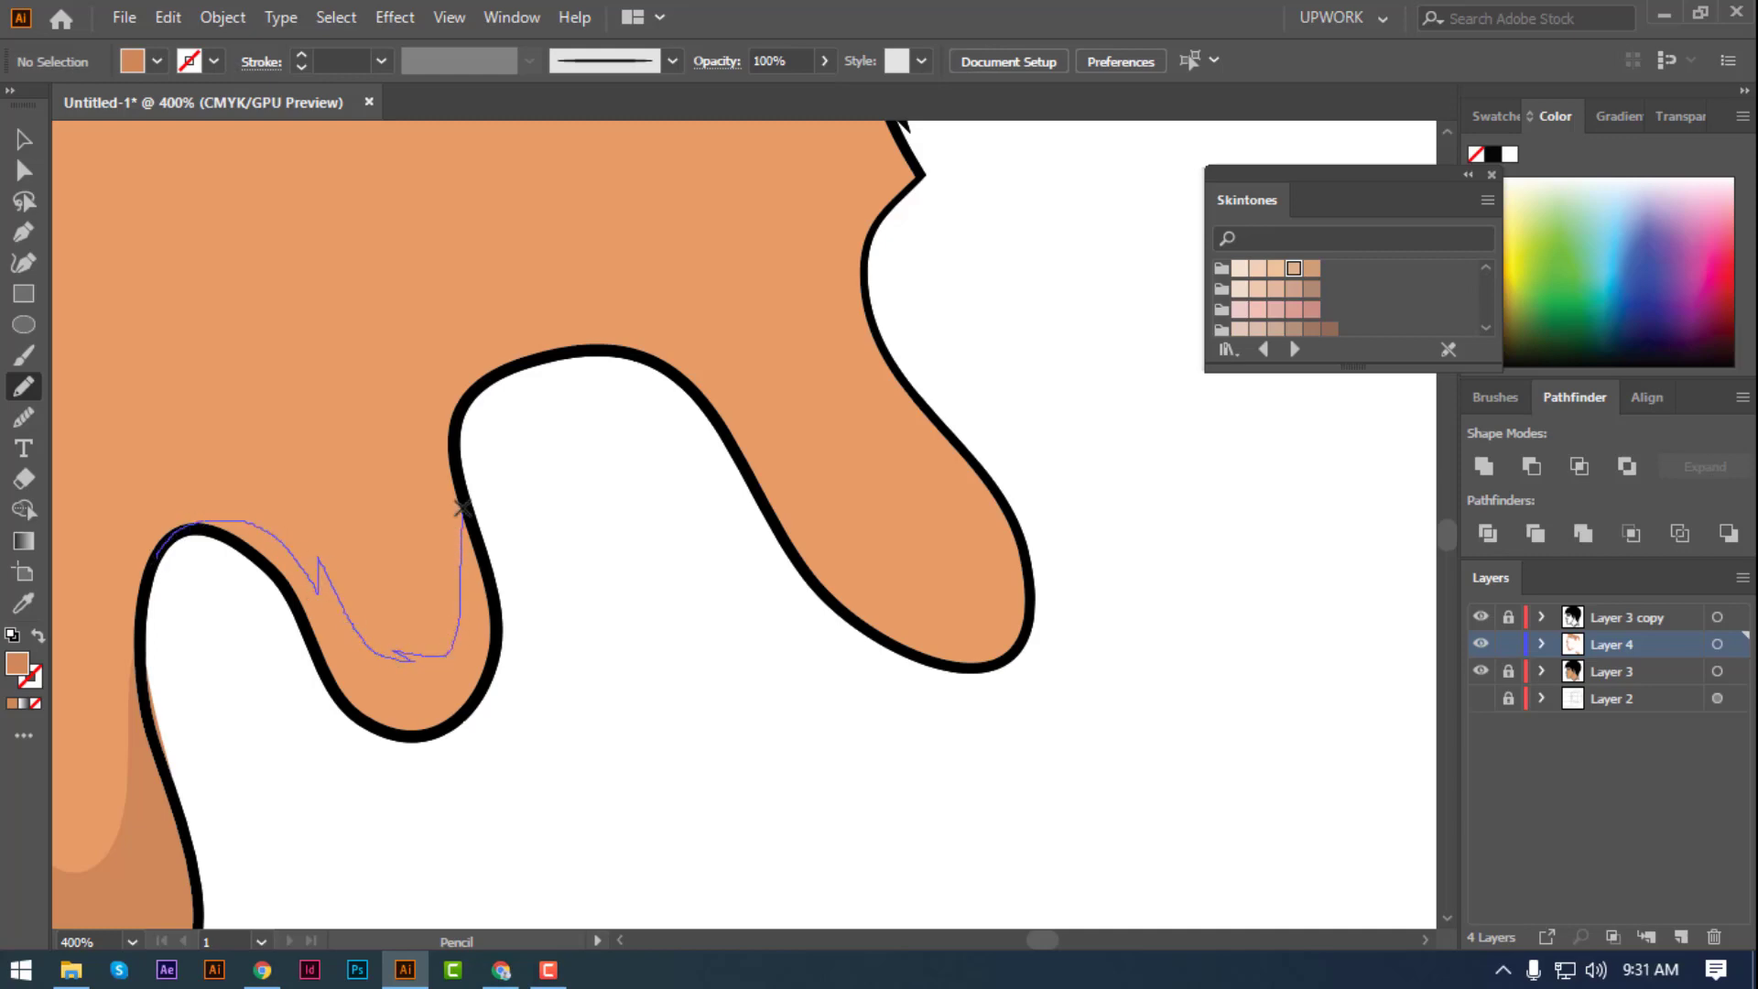
{"action": "left_click_drag", "start_coordinate": [462, 508], "coordinate": [499, 632]}
{"action": "key", "text": "ctrl+z"}
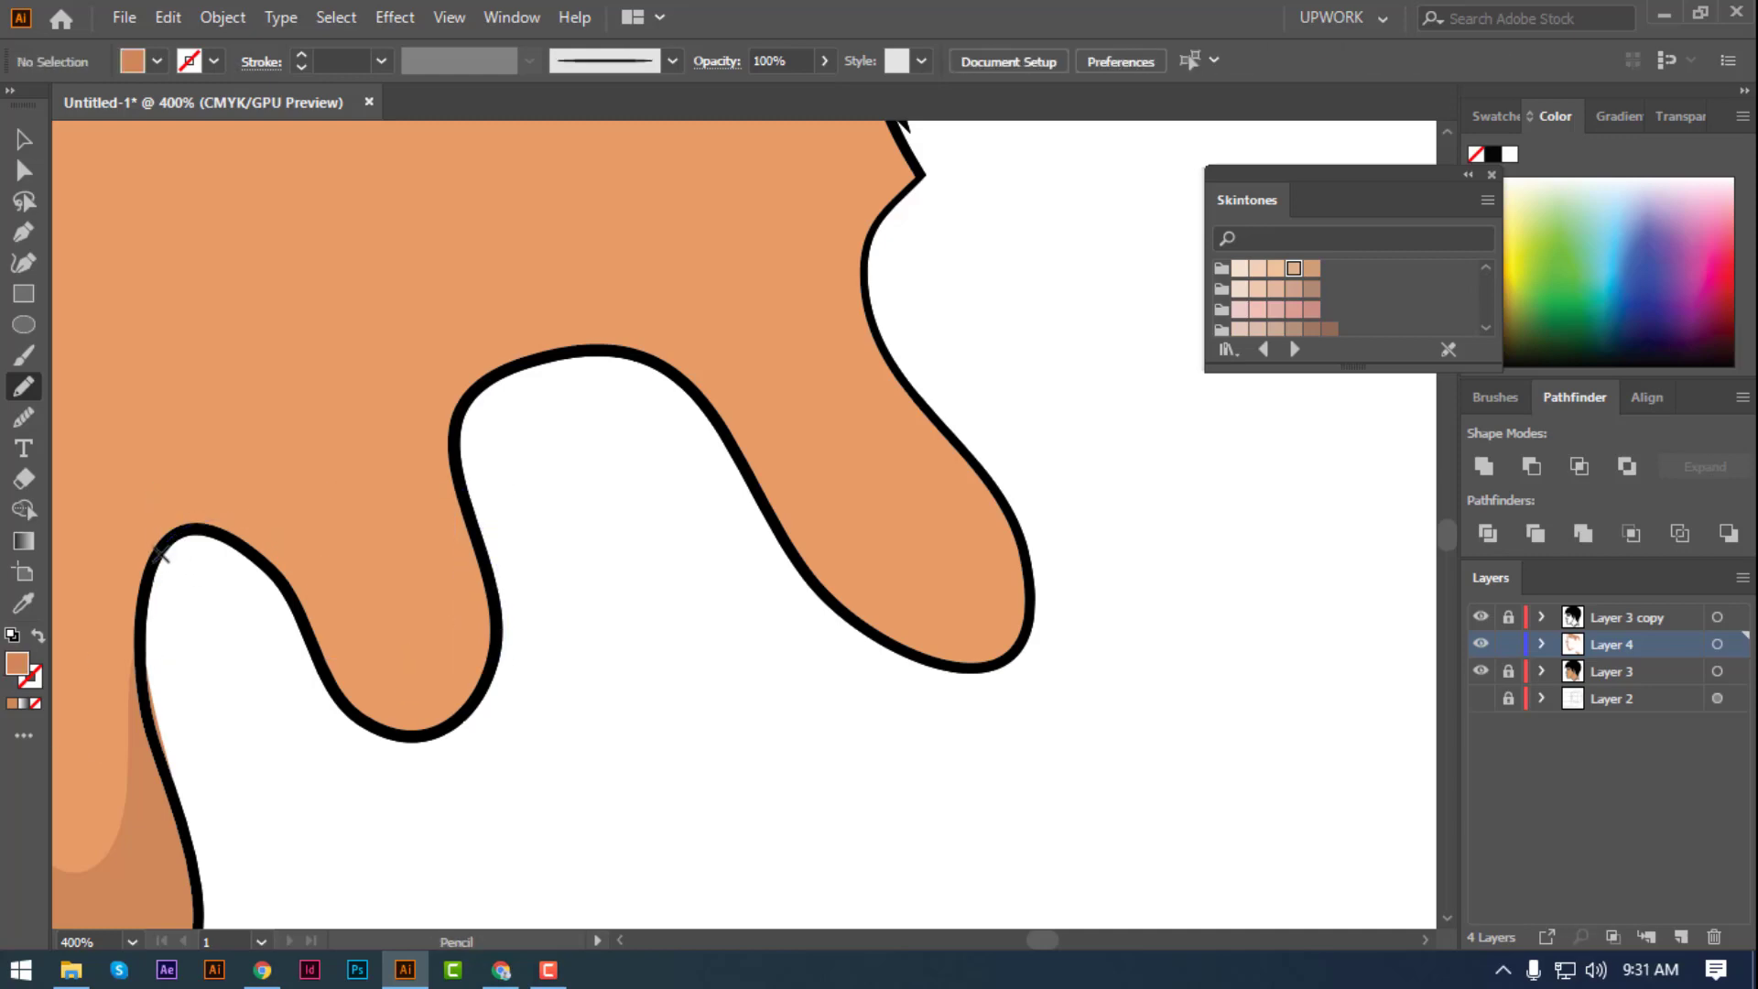
{"action": "left_click_drag", "start_coordinate": [160, 554], "coordinate": [311, 591]}
{"action": "key", "text": "ctrl+z"}
{"action": "left_click_drag", "start_coordinate": [180, 534], "coordinate": [327, 559]}
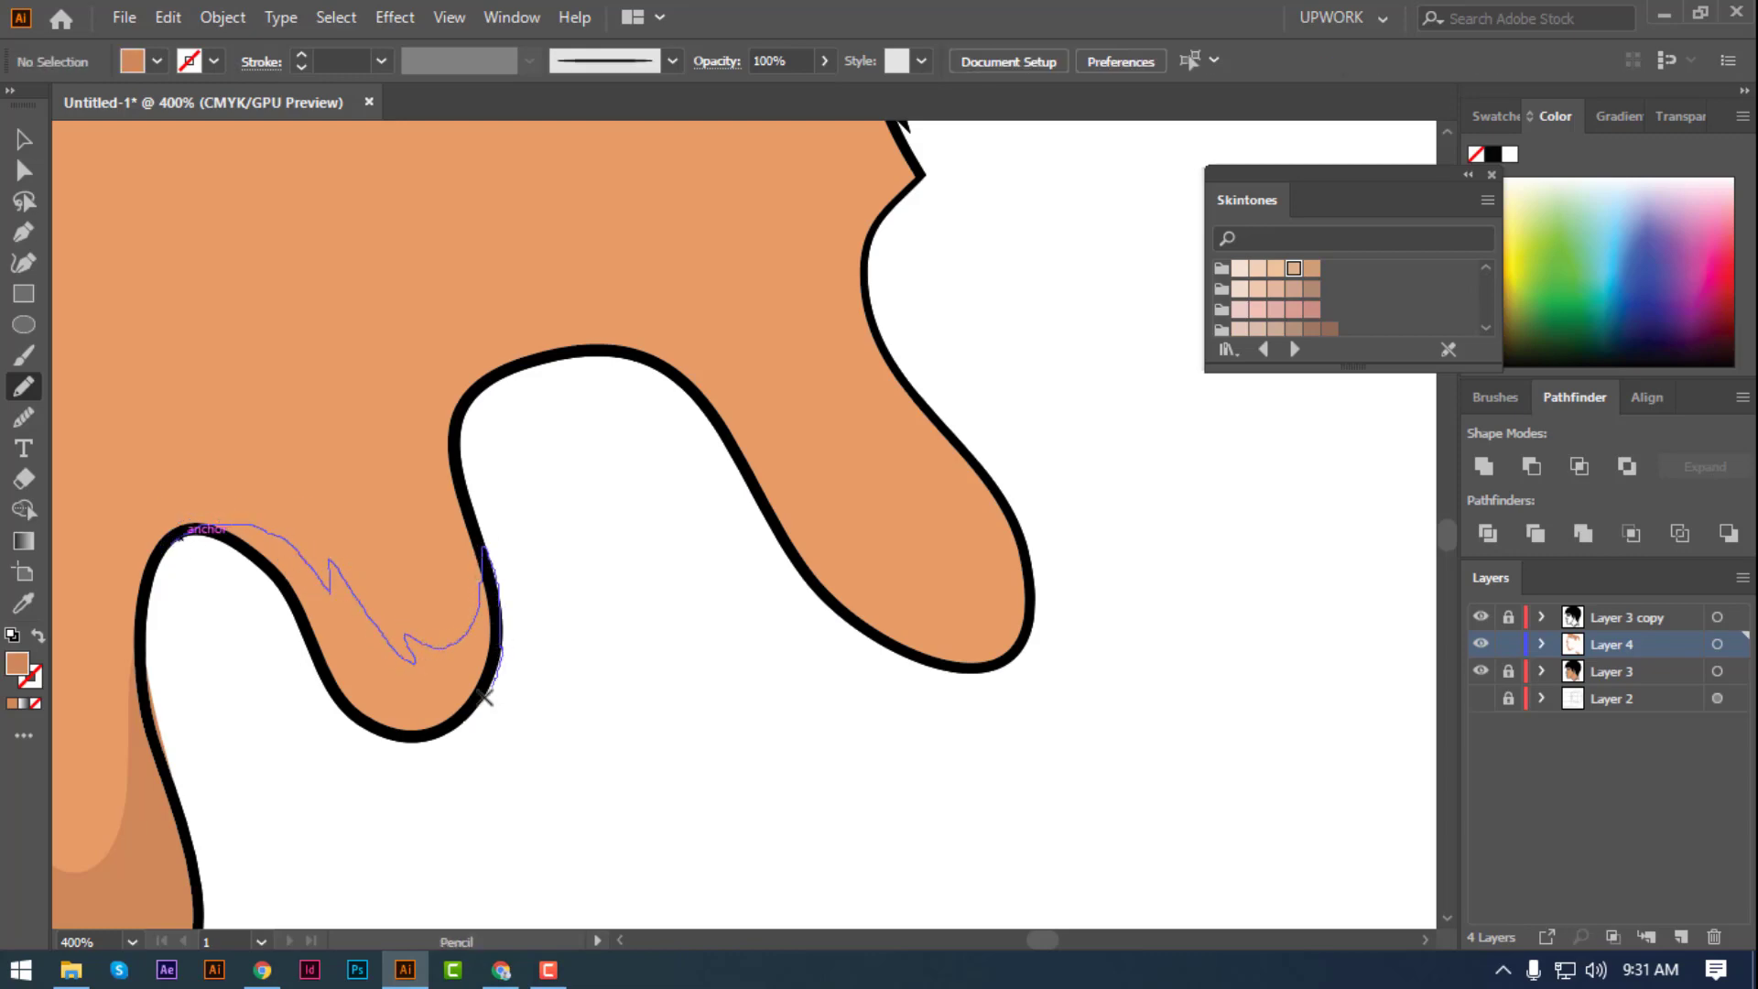
{"action": "left_click_drag", "start_coordinate": [231, 544], "coordinate": [229, 546]}
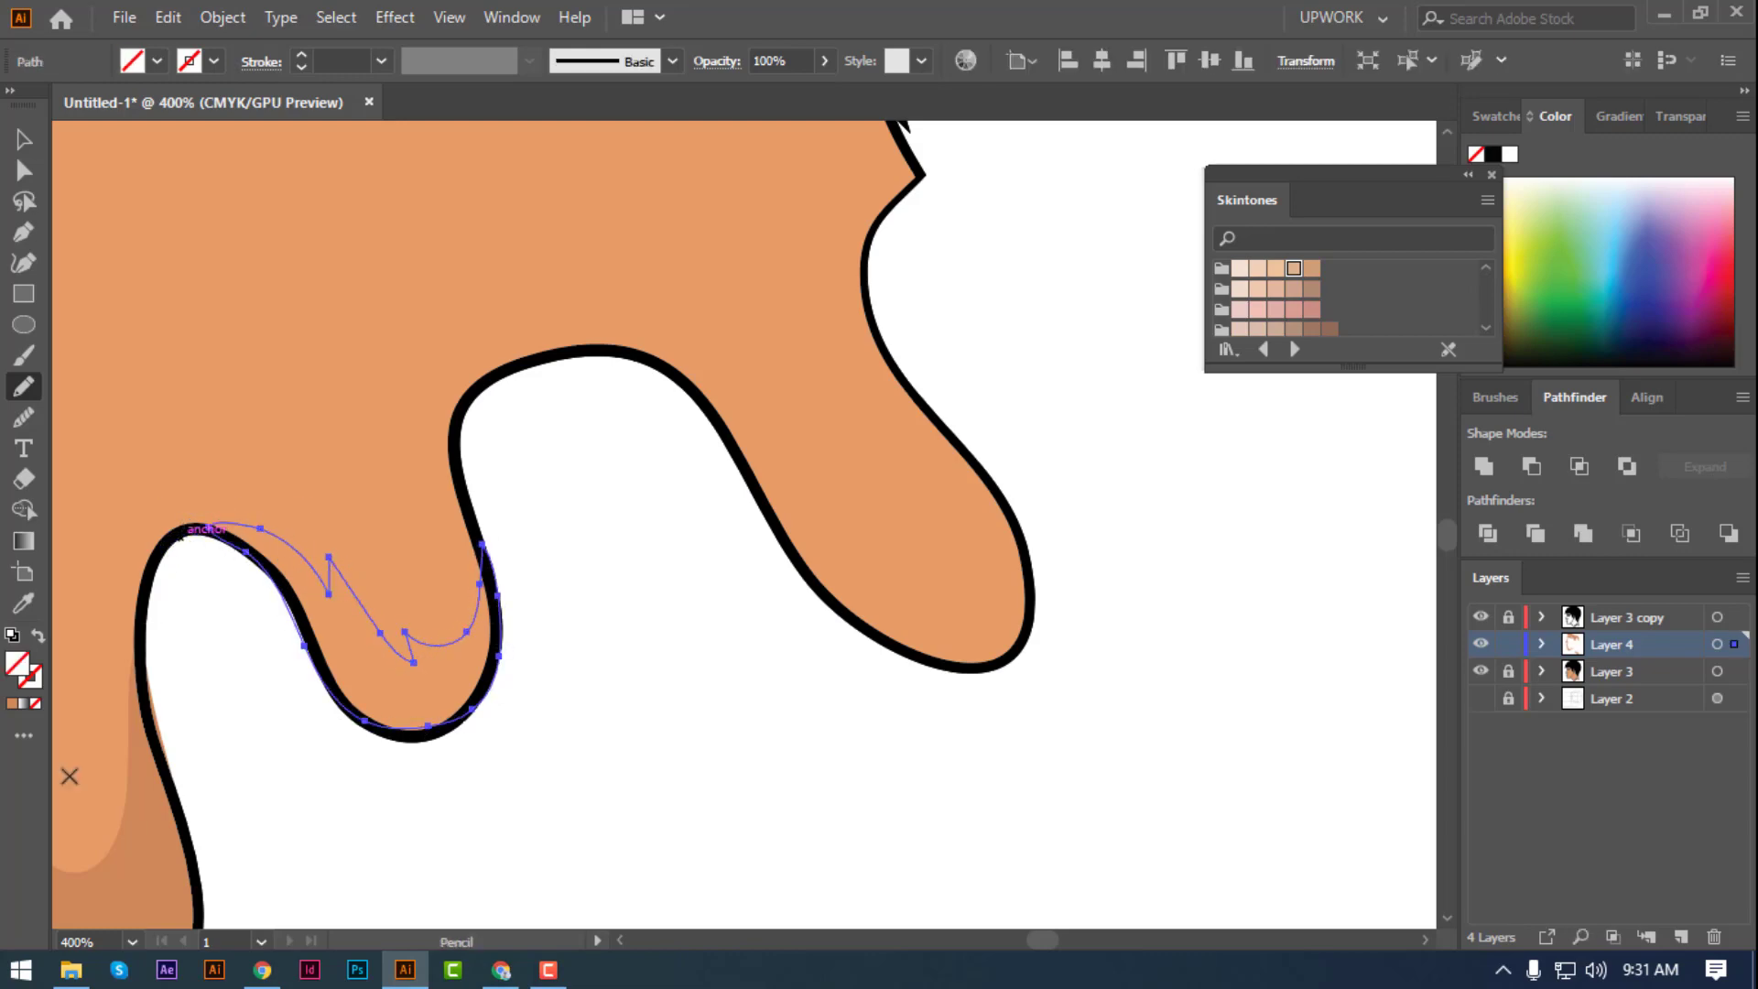
{"action": "left_click", "coordinate": [13, 703]}
{"action": "key", "text": "v"}
- Draw the third drip's closed shadow shape along its outline, then zoom out
{"action": "left_click", "coordinate": [709, 689]}
{"action": "left_click_drag", "start_coordinate": [634, 566], "coordinate": [322, 695]}
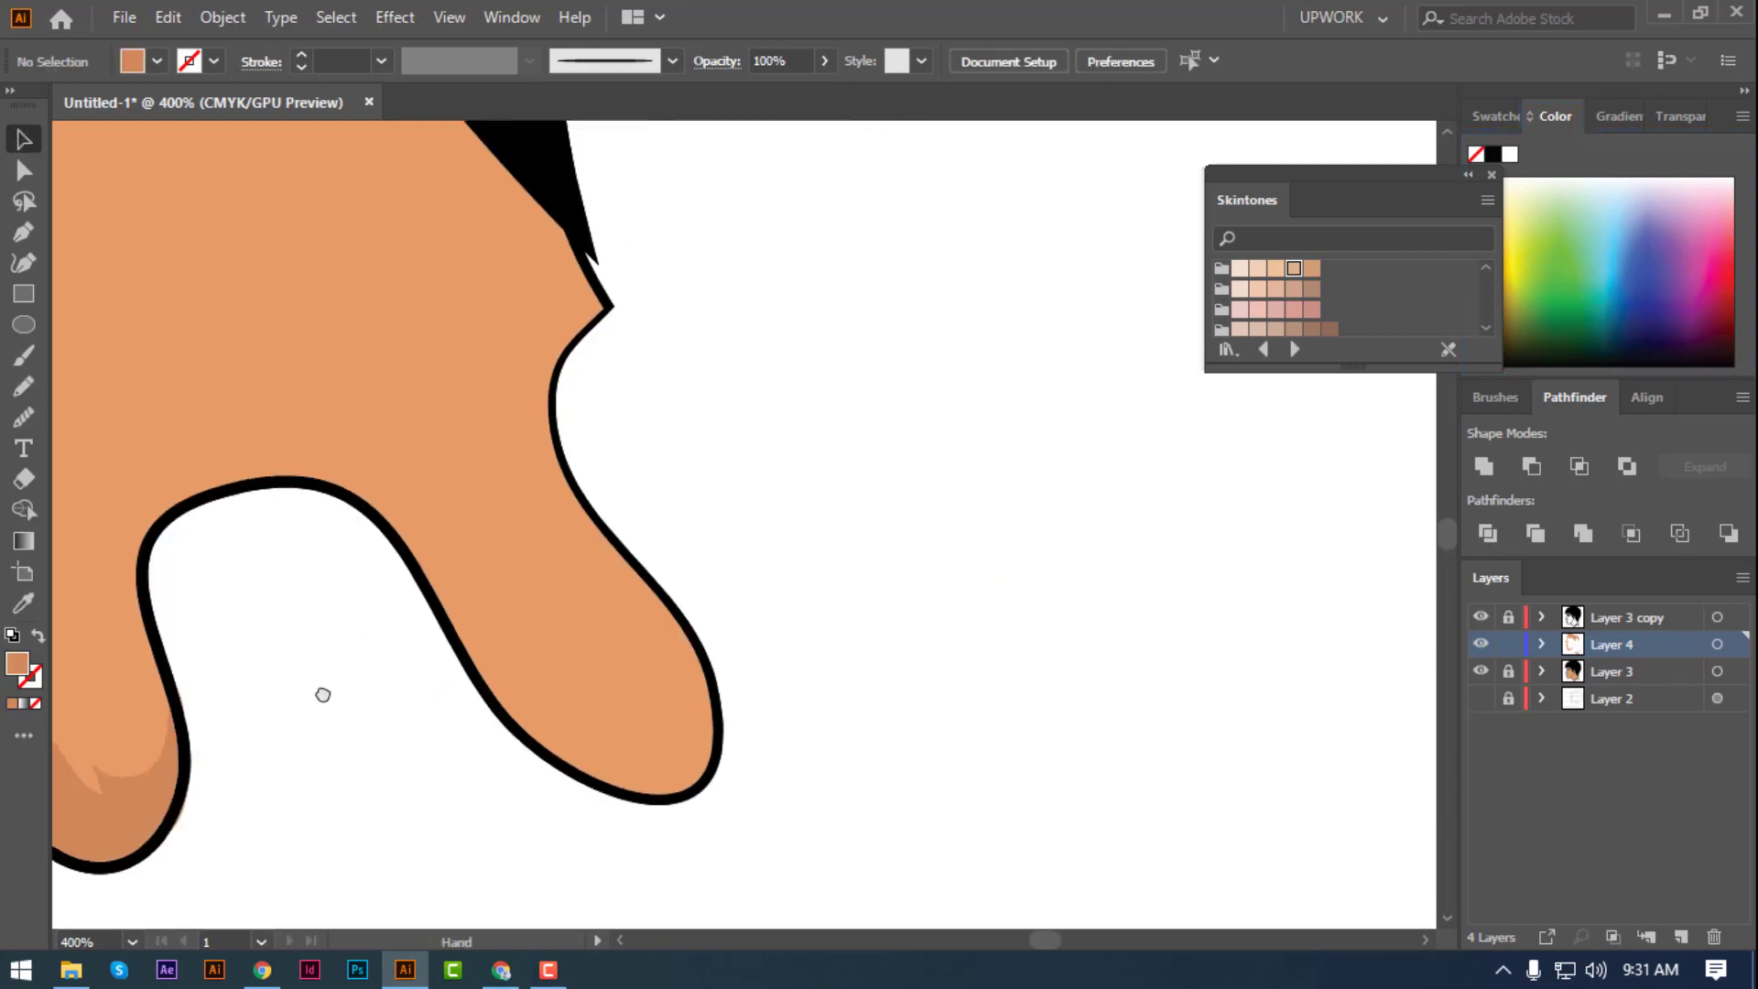
{"action": "key", "text": "n"}
{"action": "mouse_move", "coordinate": [161, 518]}
{"action": "left_mouse_down"}
{"action": "mouse_move", "coordinate": [317, 452]}
{"action": "mouse_move", "coordinate": [631, 655]}
{"action": "mouse_move", "coordinate": [529, 636]}
{"action": "left_mouse_up"}
{"action": "key", "text": "ctrl+z"}
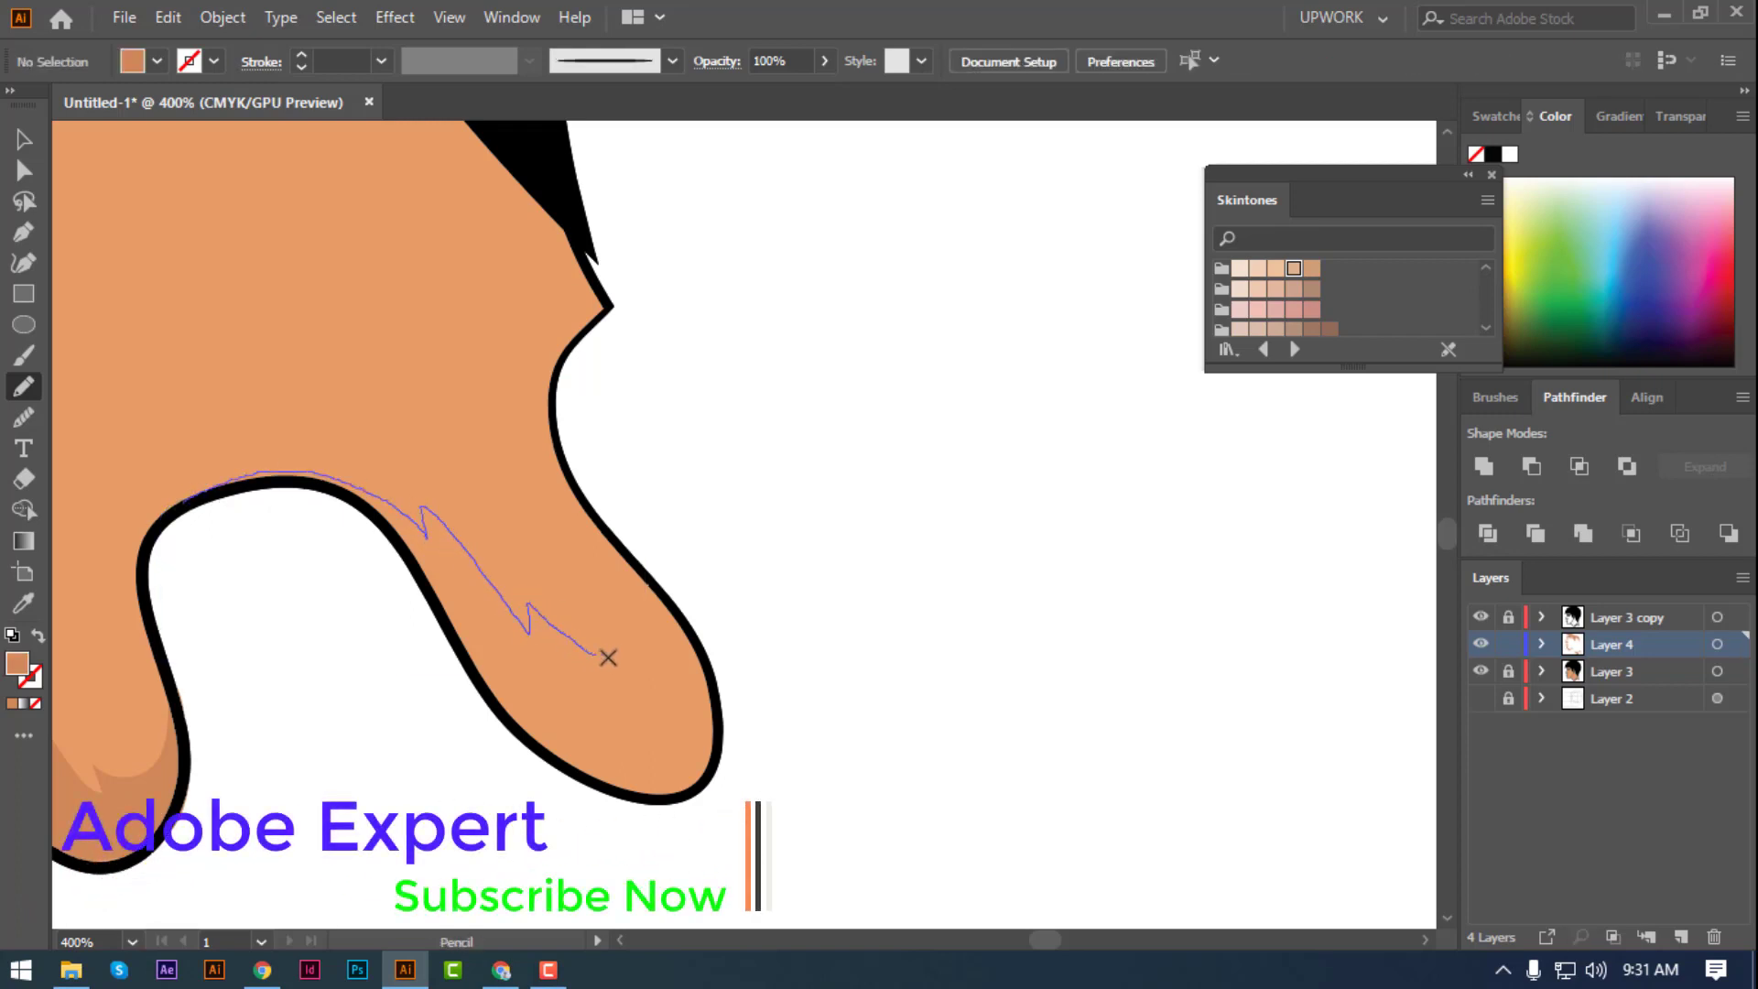
{"action": "left_click_drag", "start_coordinate": [715, 662], "coordinate": [705, 781]}
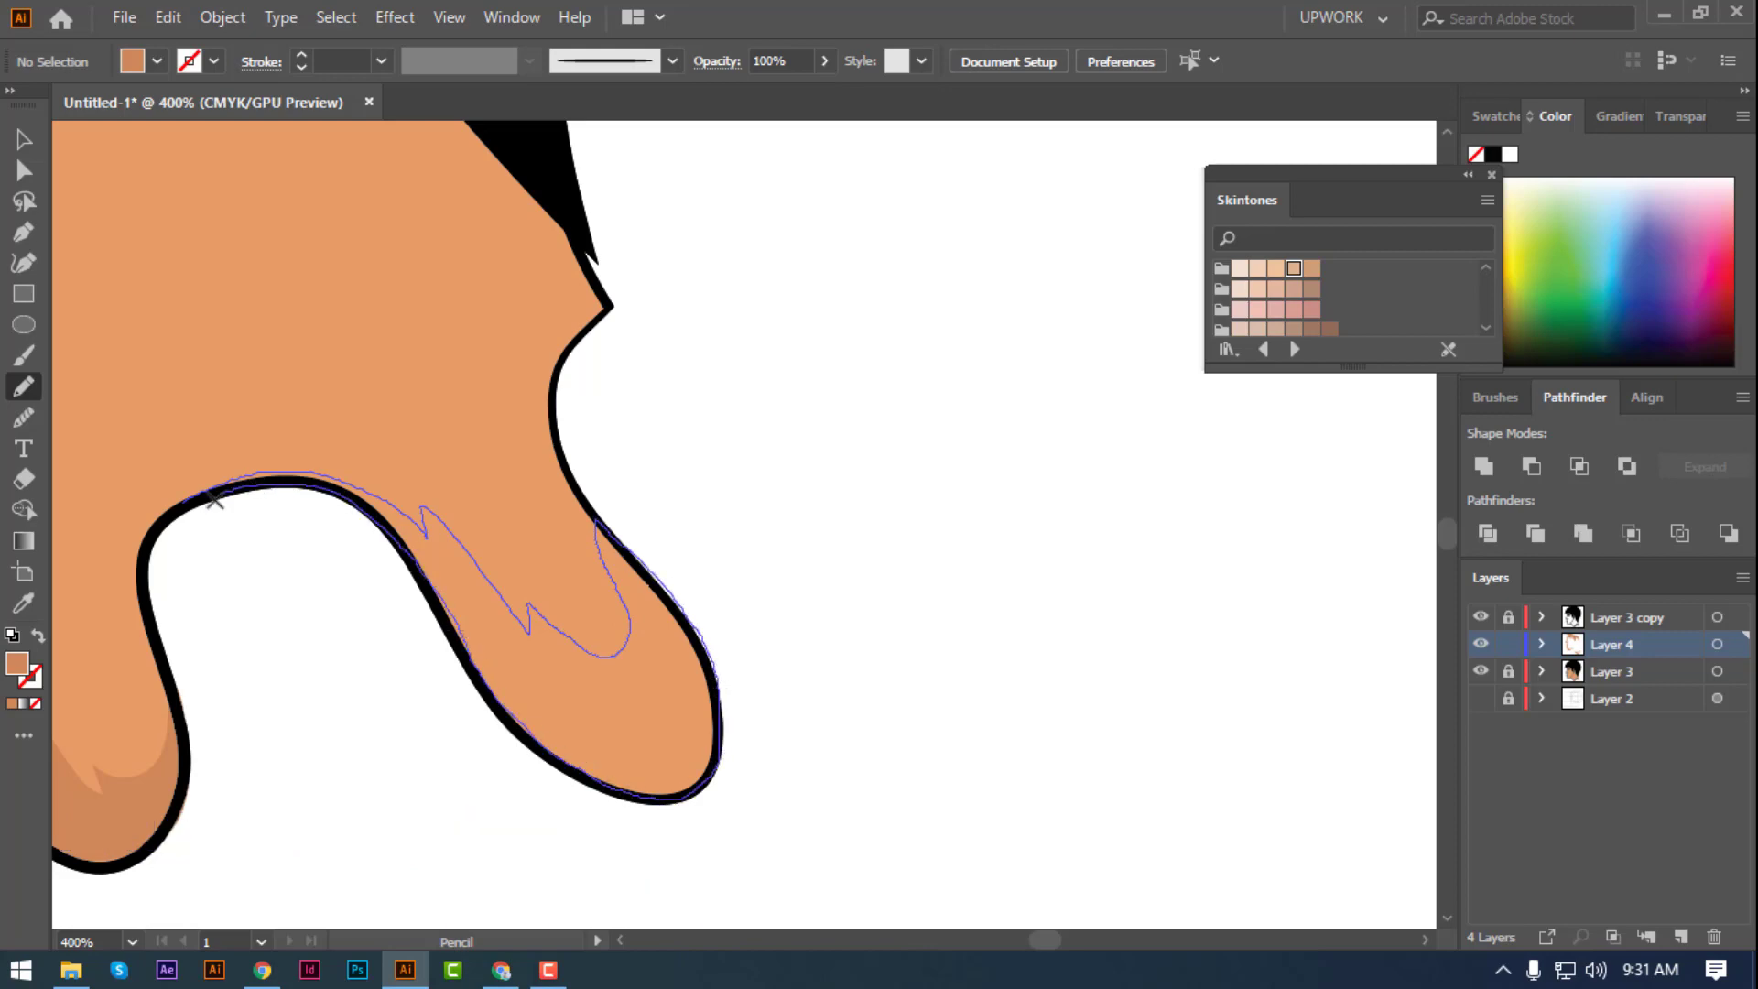
{"action": "left_click_drag", "start_coordinate": [214, 500], "coordinate": [207, 495]}
{"action": "key", "text": "v"}
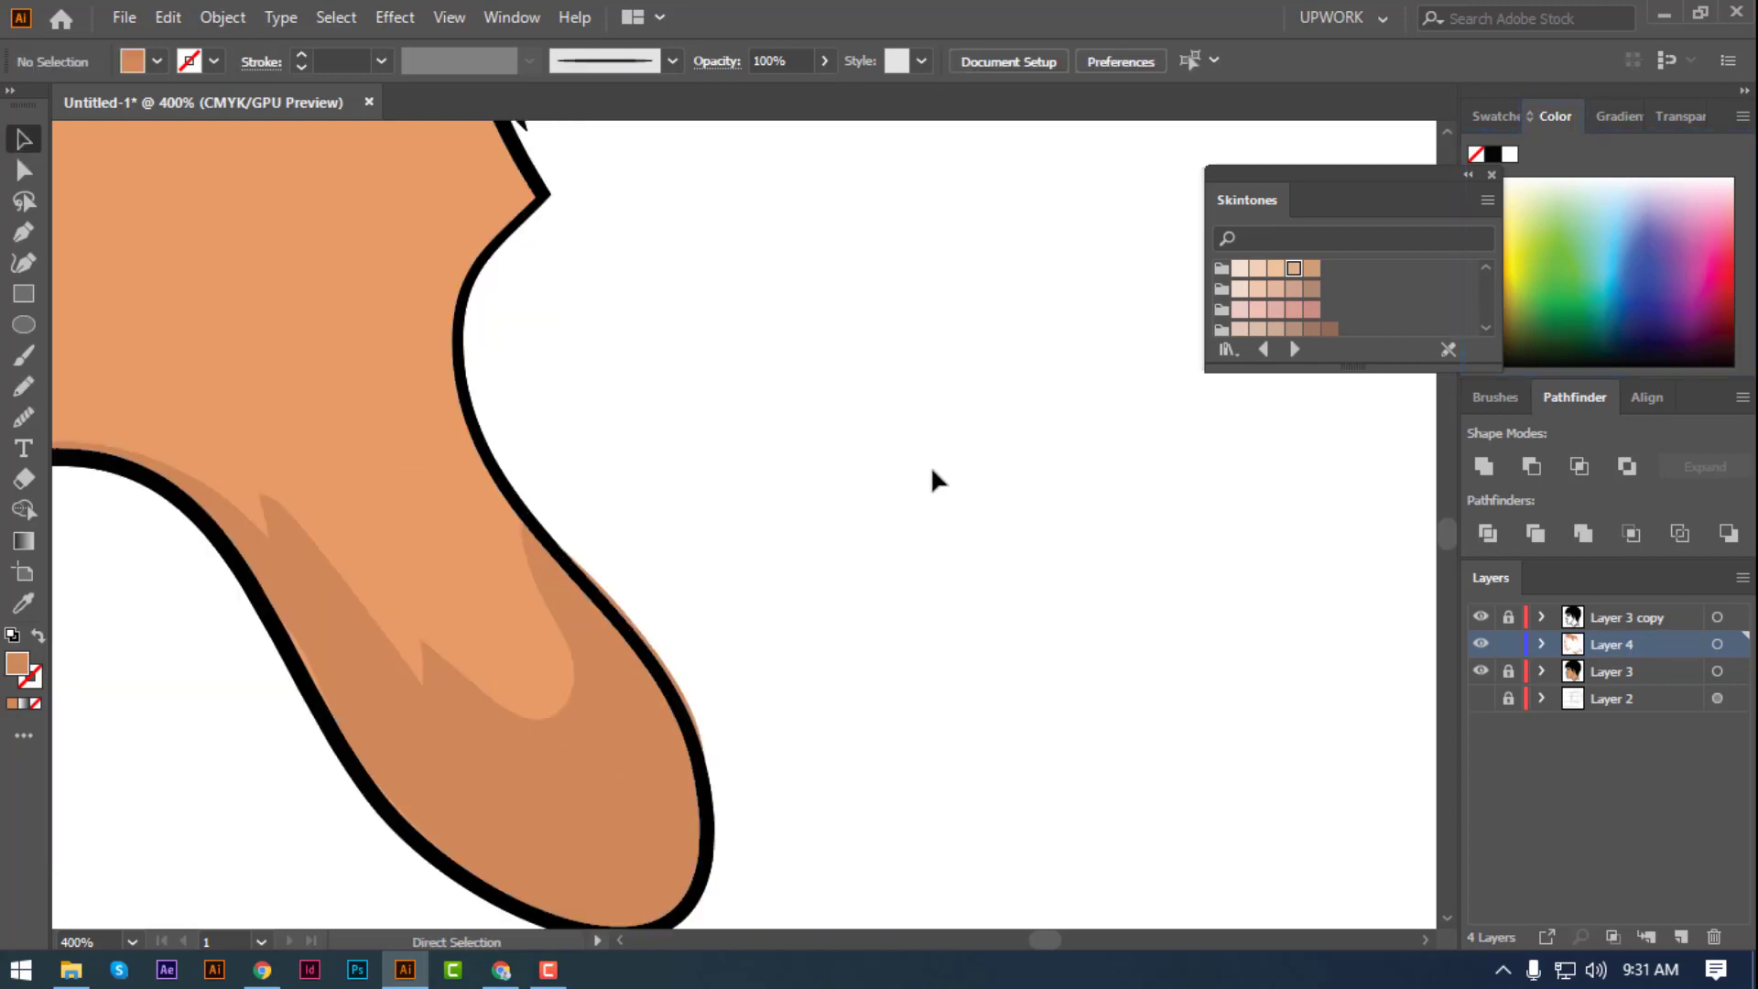
{"action": "key", "text": "ctrl+minus"}
{"action": "key", "text": "ctrl+minus"}
{"action": "key", "text": "ctrl+minus"}
{"action": "key", "text": "ctrl+minus"}
- Draw a closed shadow shape from behind the ear down the neck under the hair
{"action": "key", "text": "ctrl+plus"}
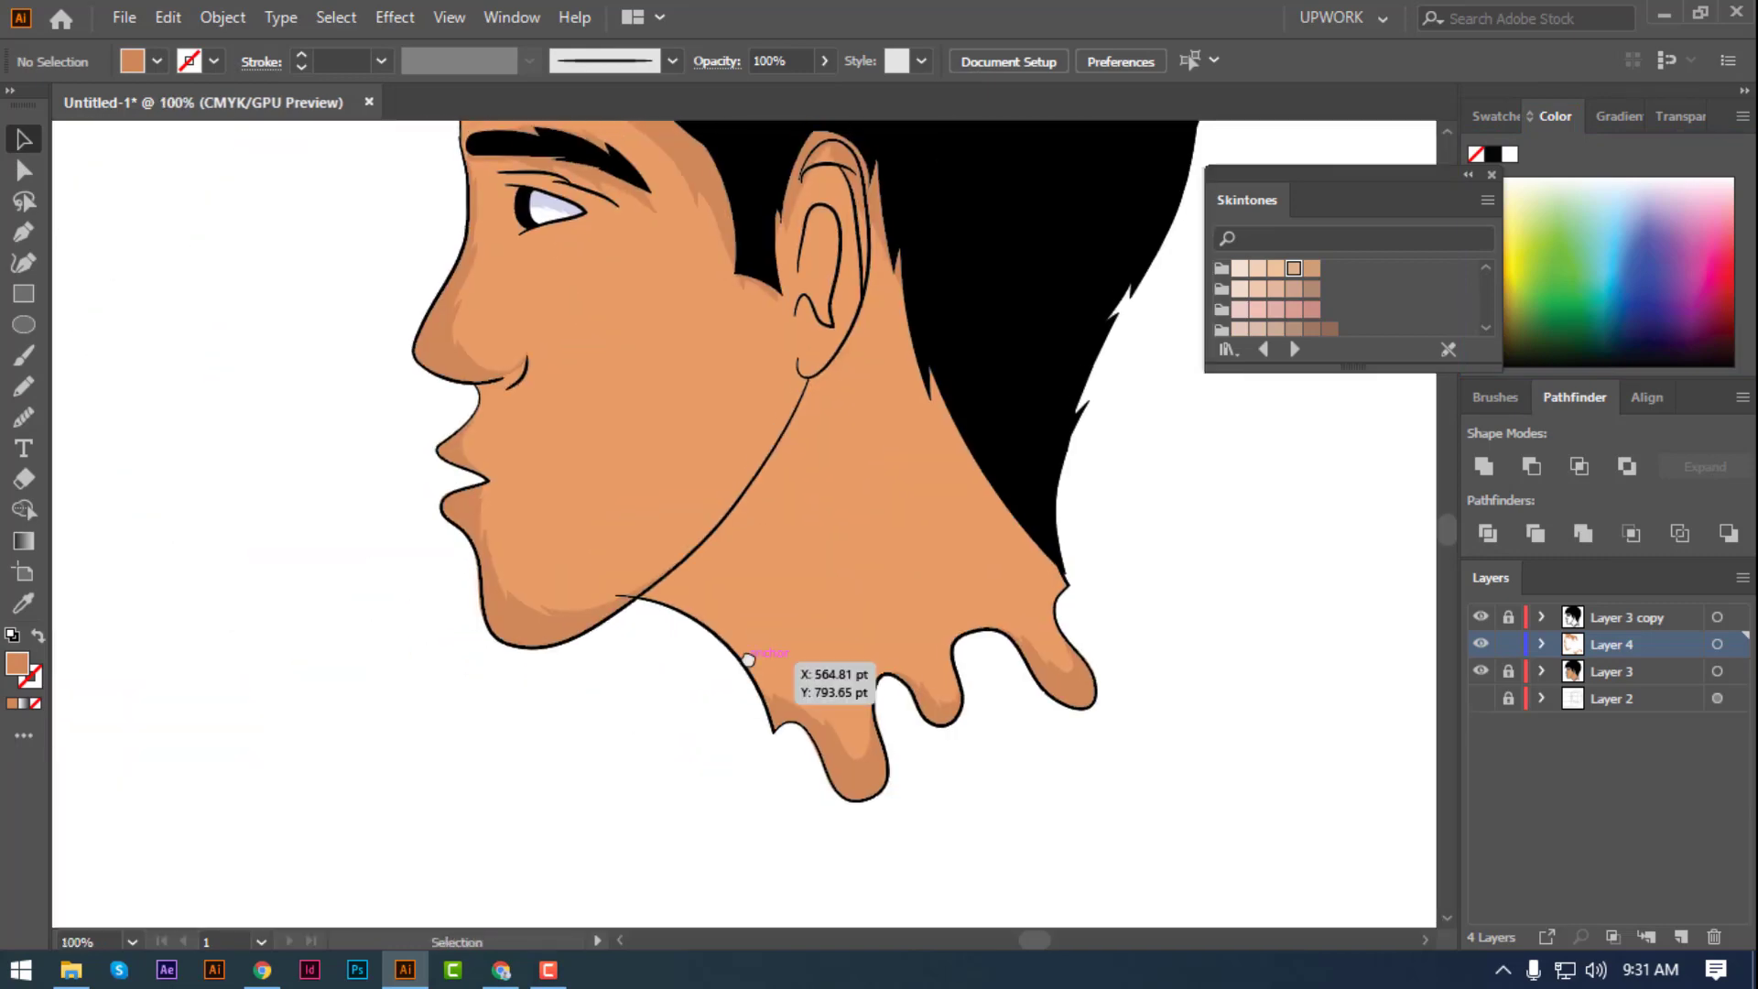
{"action": "key", "text": "ctrl+plus"}
{"action": "key", "text": "ctrl+plus"}
{"action": "scroll", "coordinate": [776, 605], "scroll_direction": "right", "scroll_amount": 8}
{"action": "scroll", "coordinate": [776, 604], "scroll_direction": "up", "scroll_amount": 1}
{"action": "key", "text": "n"}
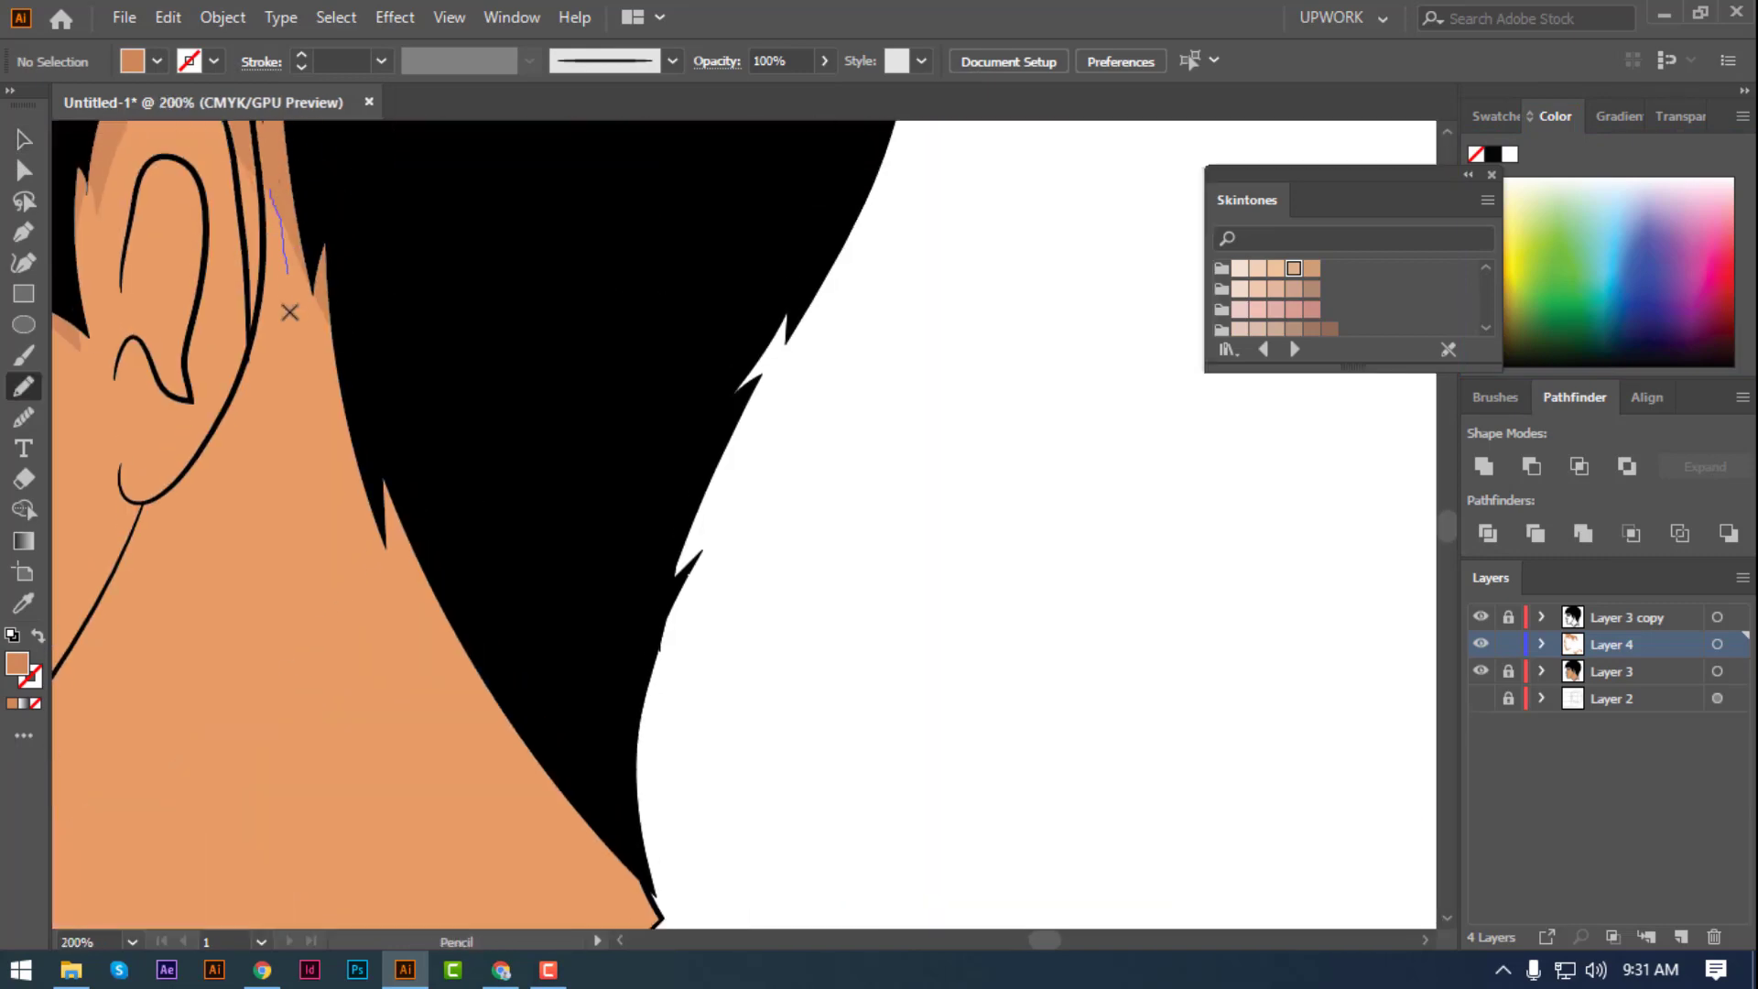
{"action": "left_click_drag", "start_coordinate": [289, 312], "coordinate": [658, 918]}
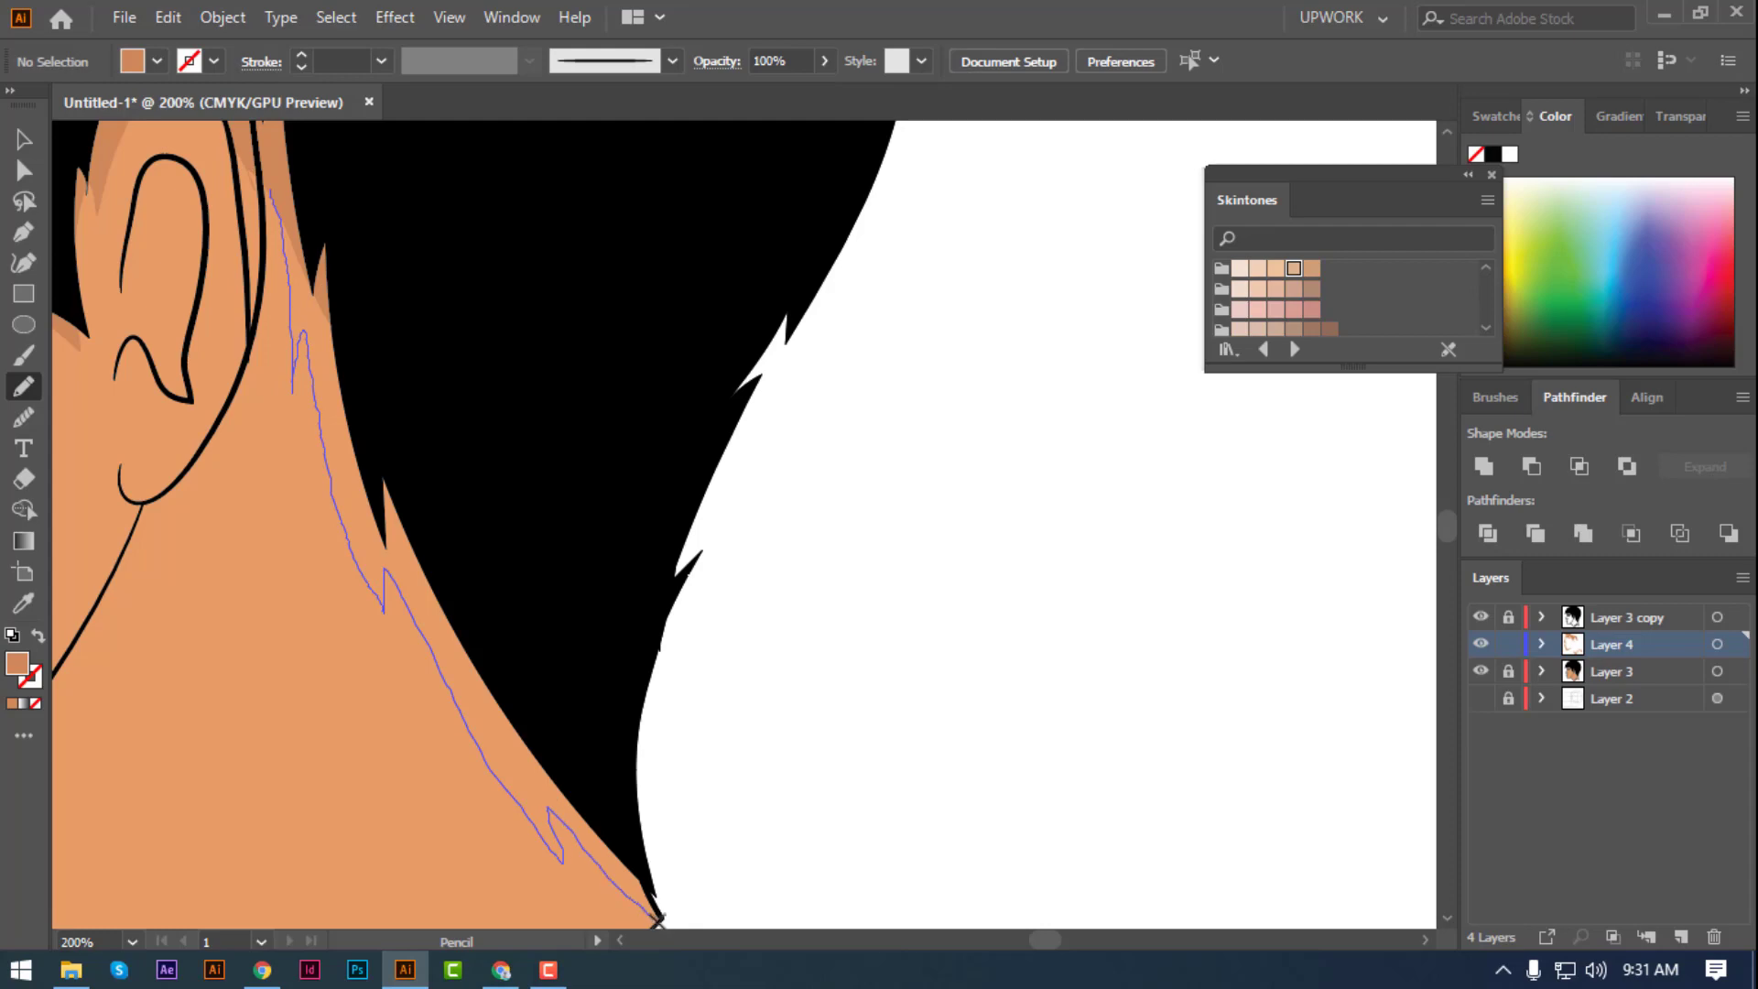
{"action": "left_click_drag", "start_coordinate": [658, 918], "coordinate": [278, 184]}
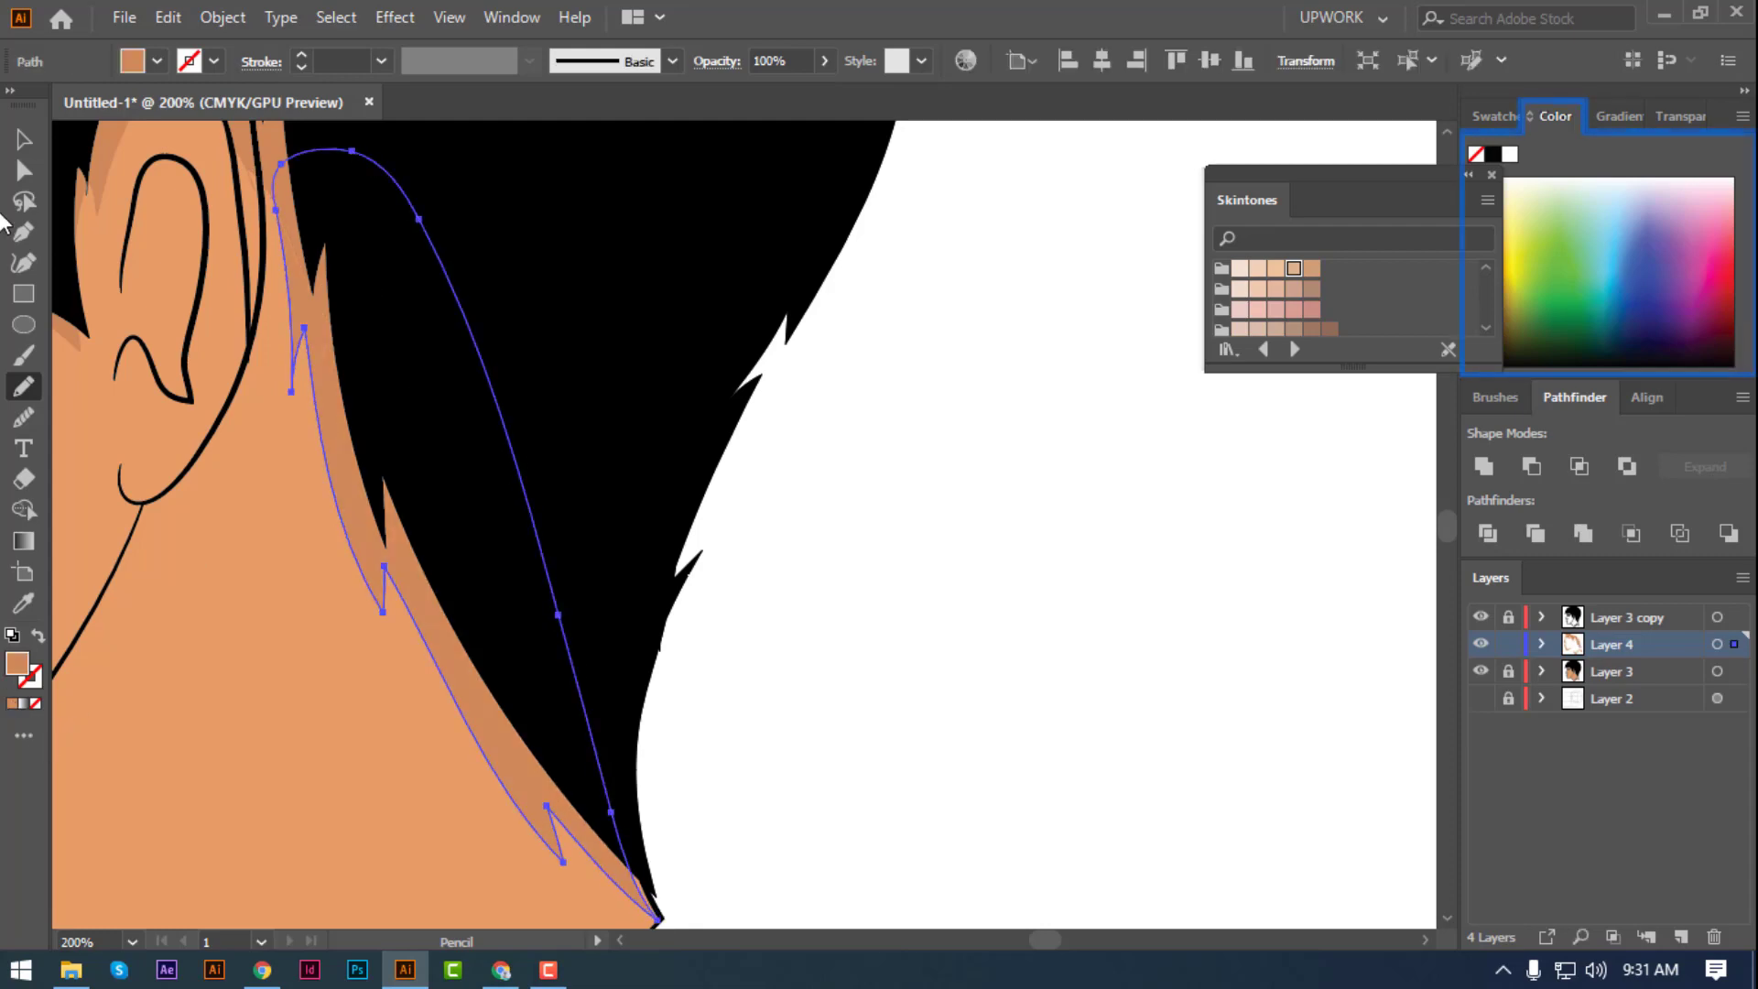
{"action": "key", "text": "ctrl+shift+a"}
- Add a shadow along the neck's front edge, filled with the darker skin swatch
{"action": "scroll", "coordinate": [714, 714], "scroll_direction": "left", "scroll_amount": 10}
{"action": "scroll", "coordinate": [682, 733], "scroll_direction": "down", "scroll_amount": 3}
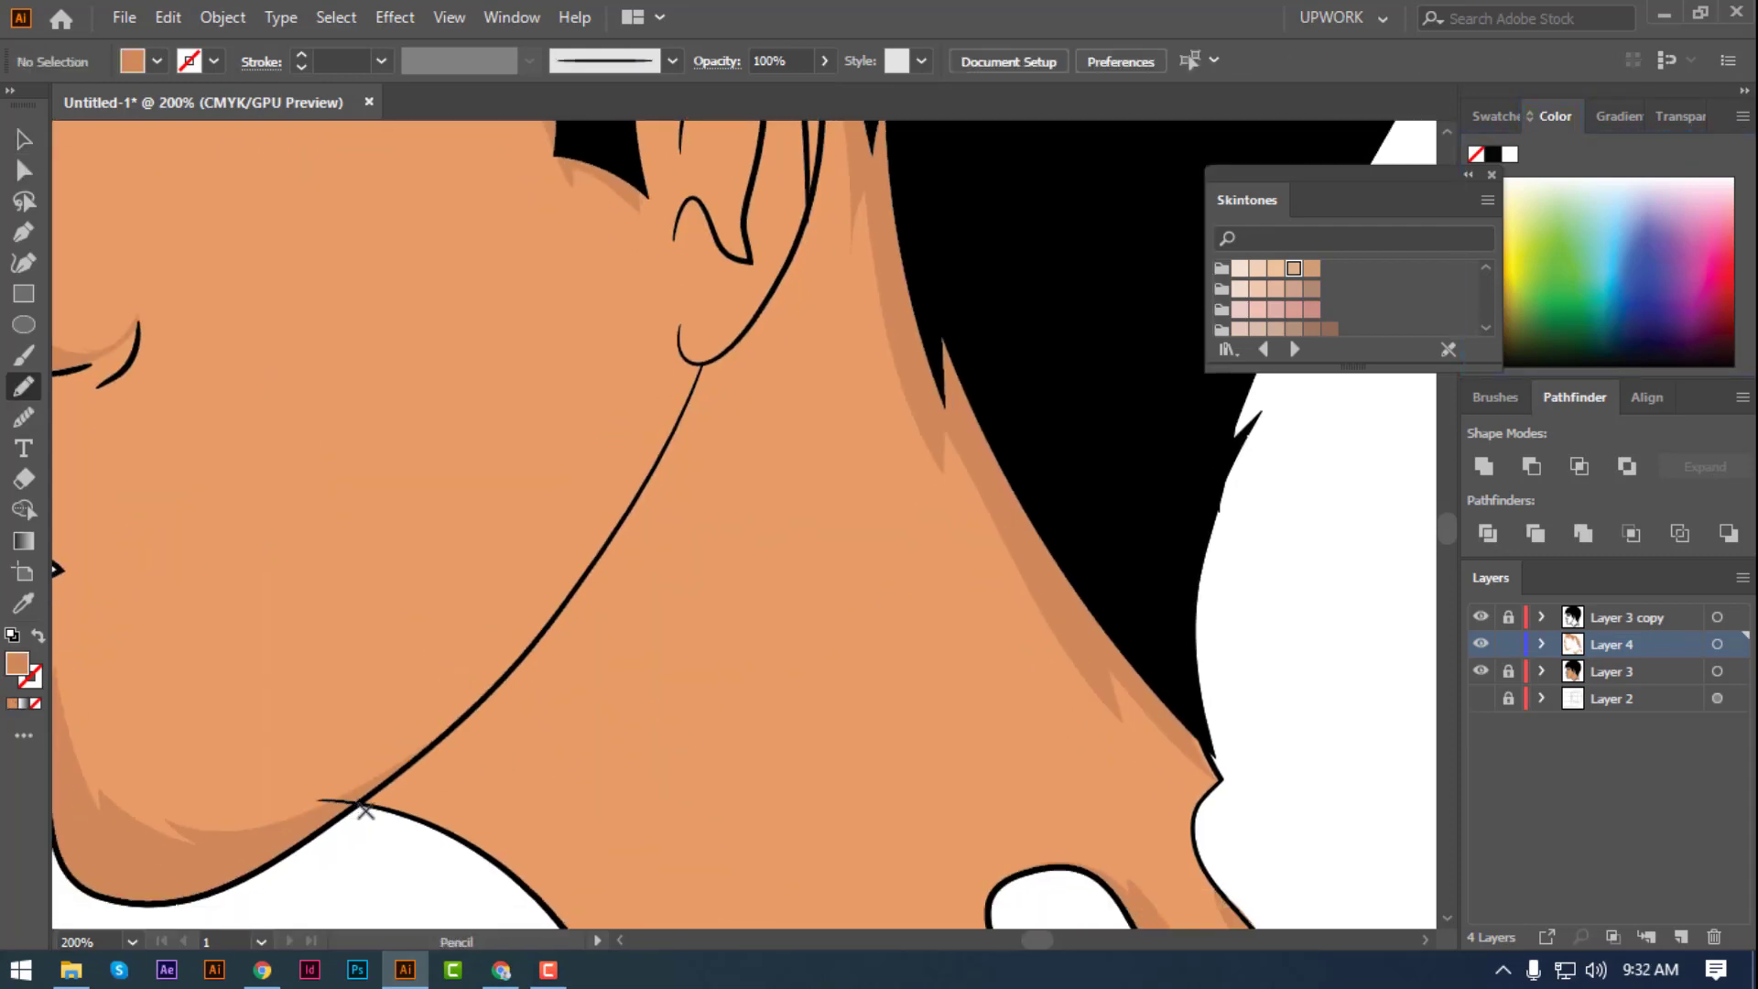
{"action": "left_click_drag", "start_coordinate": [364, 810], "coordinate": [707, 371]}
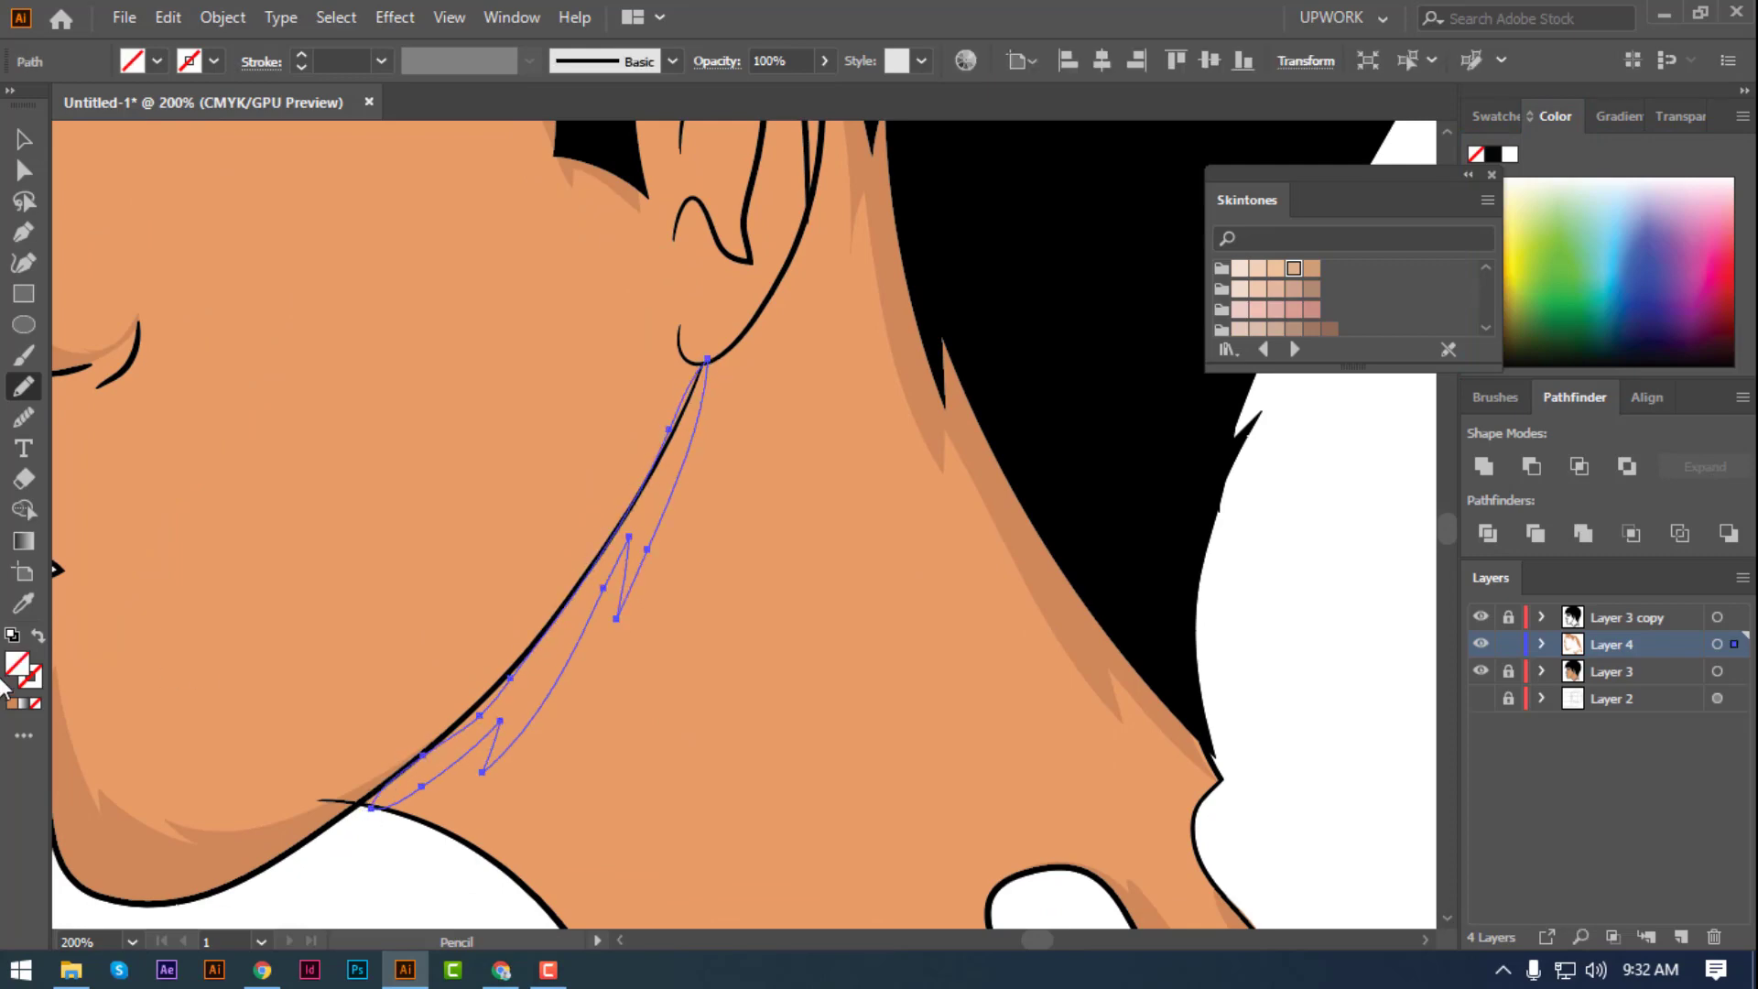
{"action": "left_click_drag", "start_coordinate": [376, 796], "coordinate": [367, 805]}
{"action": "left_click", "coordinate": [19, 150]}
{"action": "left_click", "coordinate": [1310, 614]}
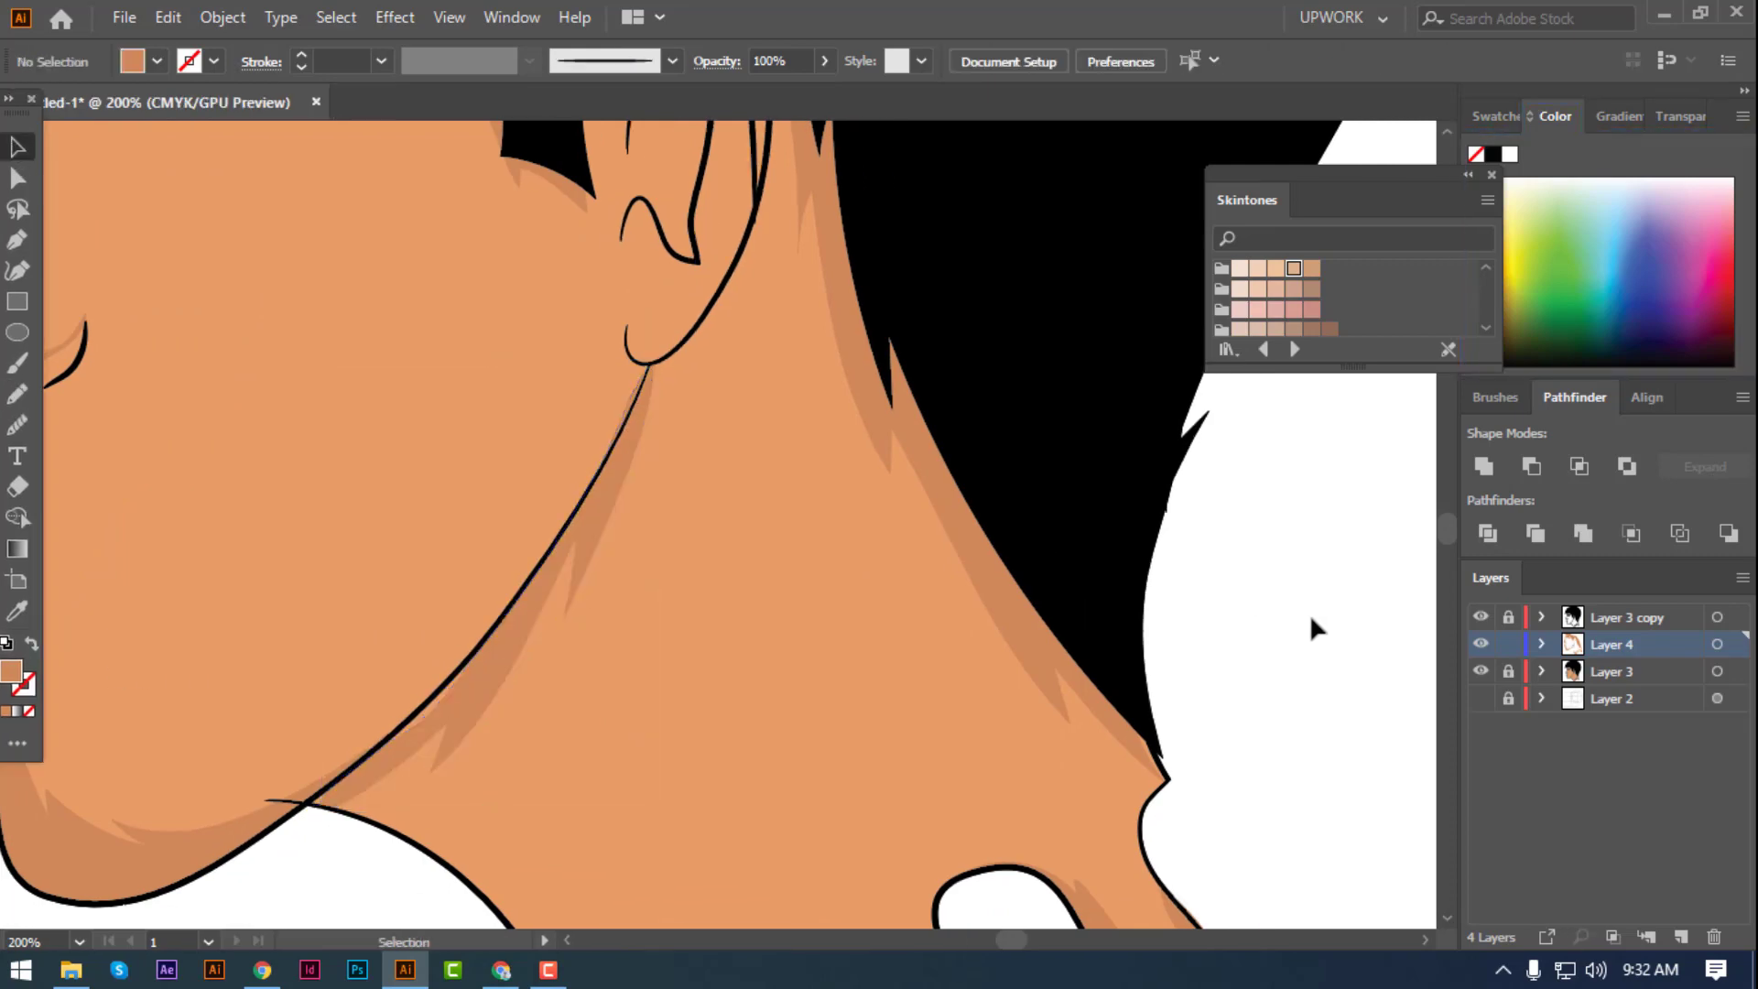
{"action": "key", "text": "ctrl+minus"}
- Draw a closed shadow shape inside the ear along its inner line
{"action": "scroll", "coordinate": [519, 473], "scroll_direction": "down", "scroll_amount": 3}
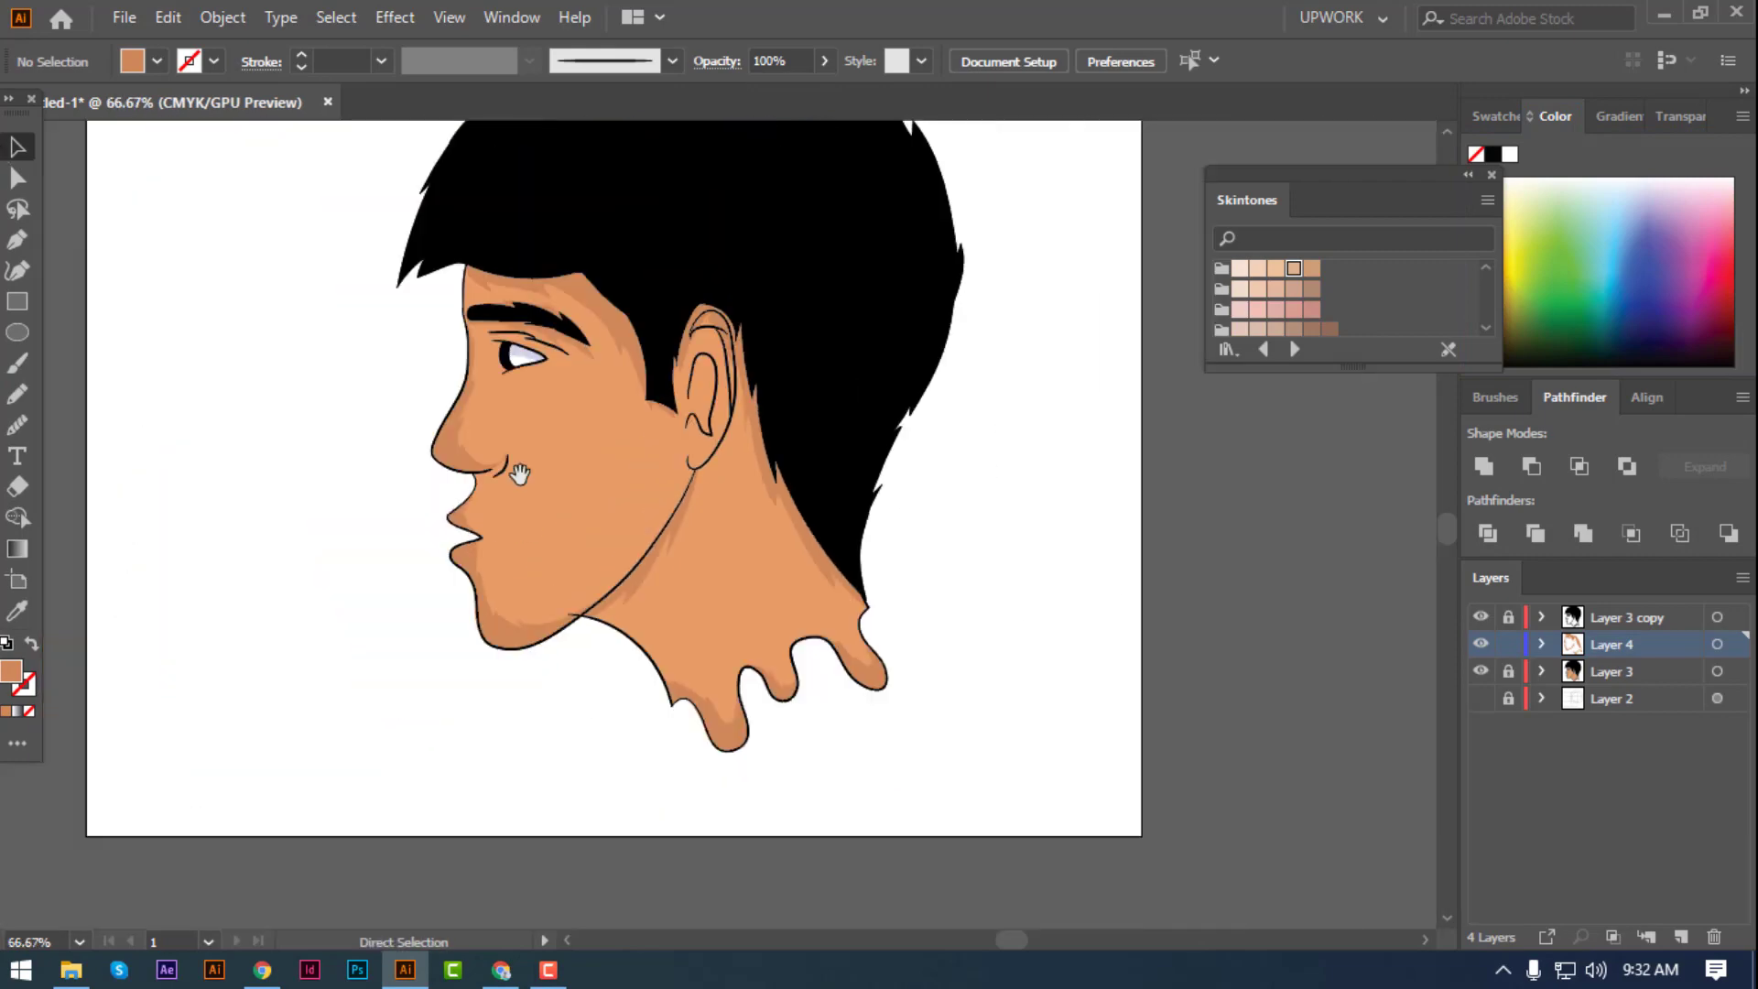
{"action": "scroll", "coordinate": [520, 458], "scroll_direction": "up", "scroll_amount": 5}
{"action": "left_click_drag", "start_coordinate": [515, 475], "coordinate": [399, 685]}
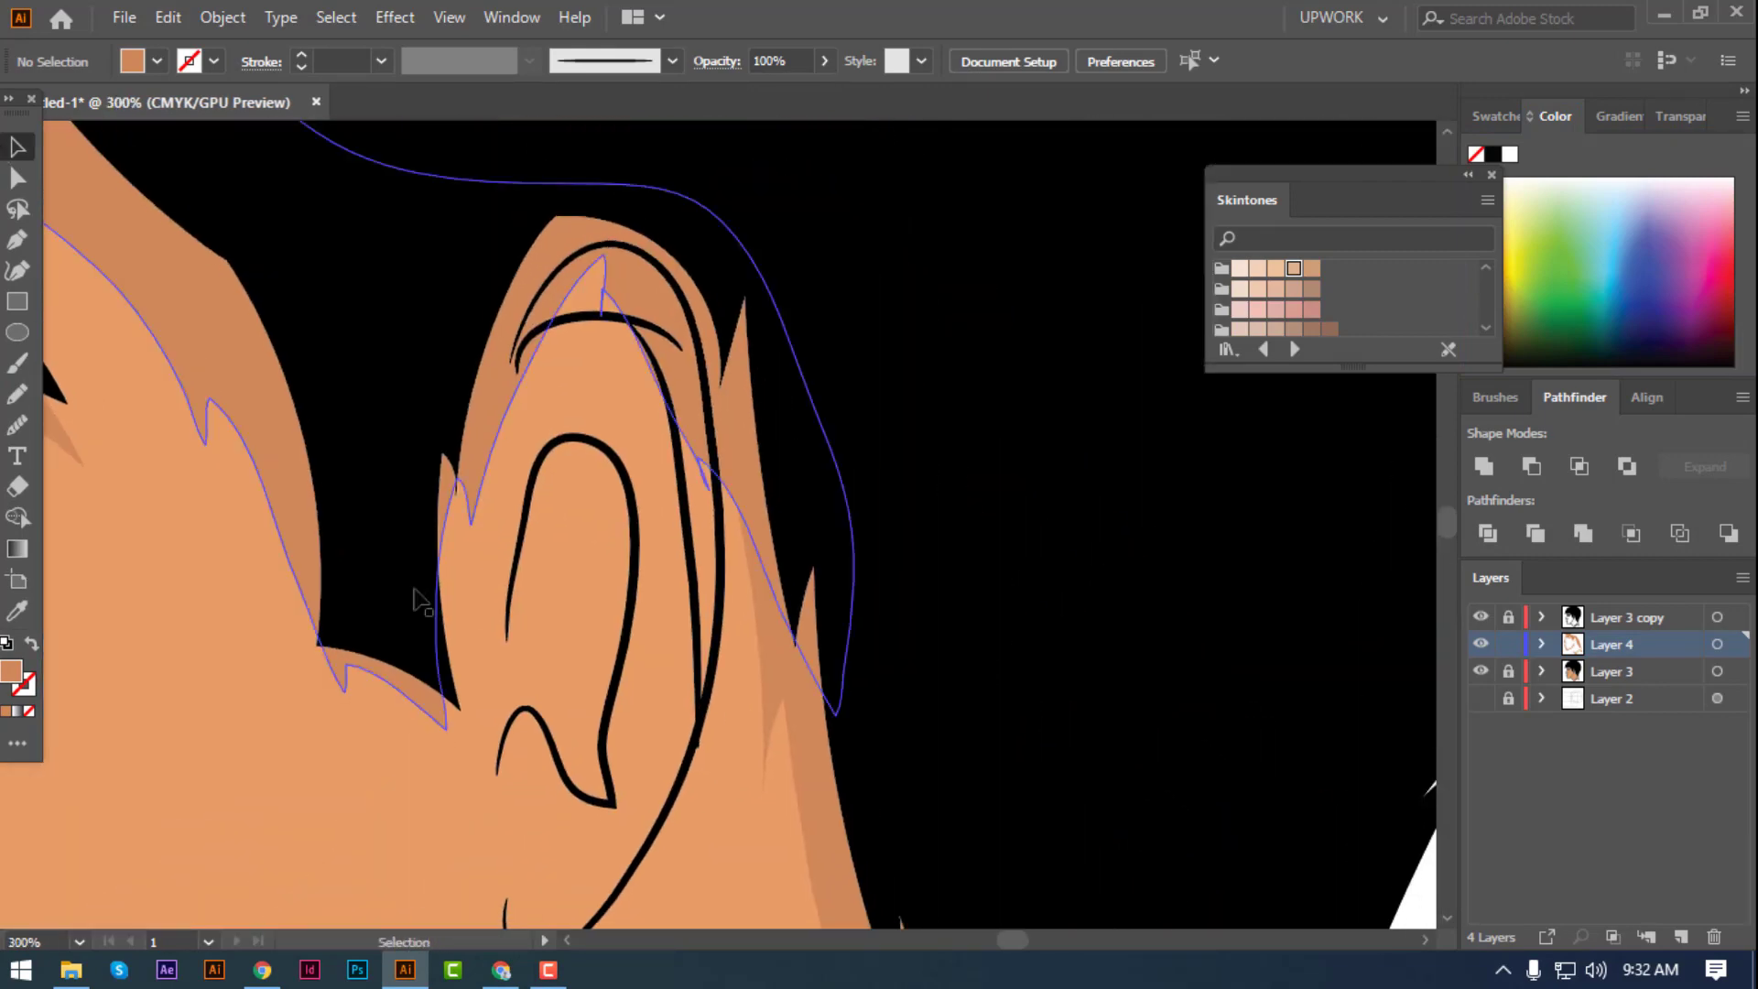
{"action": "key", "text": "n"}
{"action": "left_click_drag", "start_coordinate": [506, 626], "coordinate": [554, 568]}
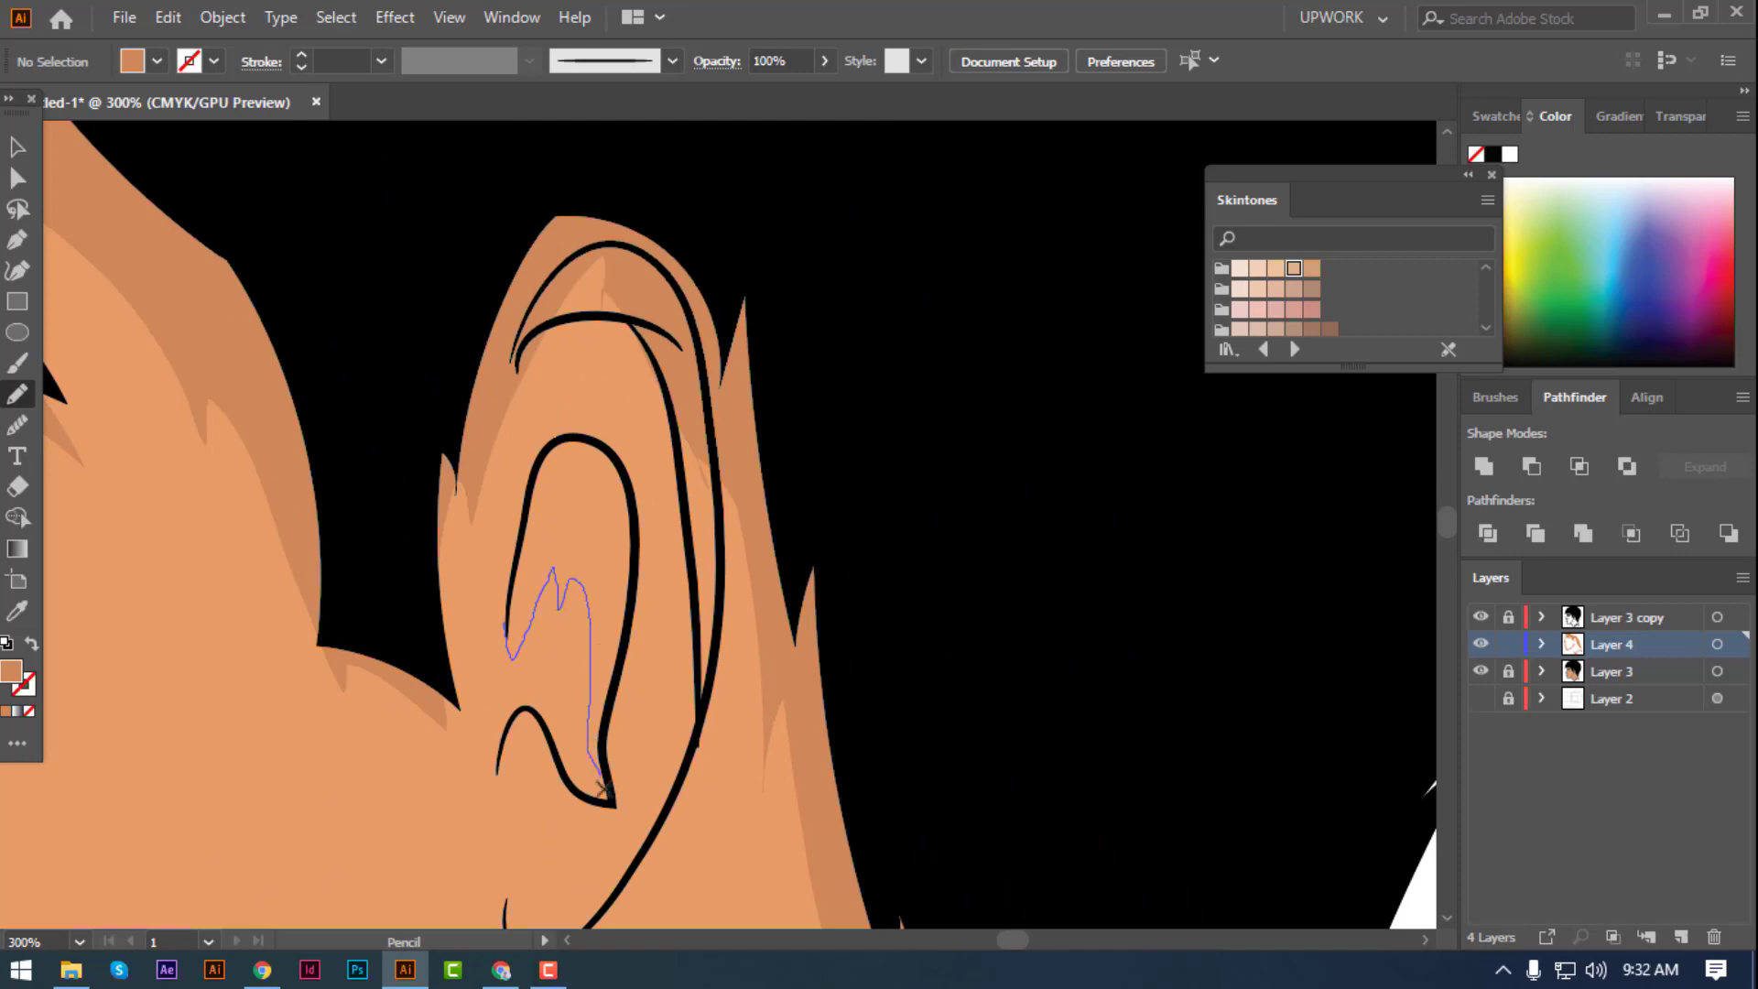
{"action": "left_click_drag", "start_coordinate": [604, 711], "coordinate": [634, 535]}
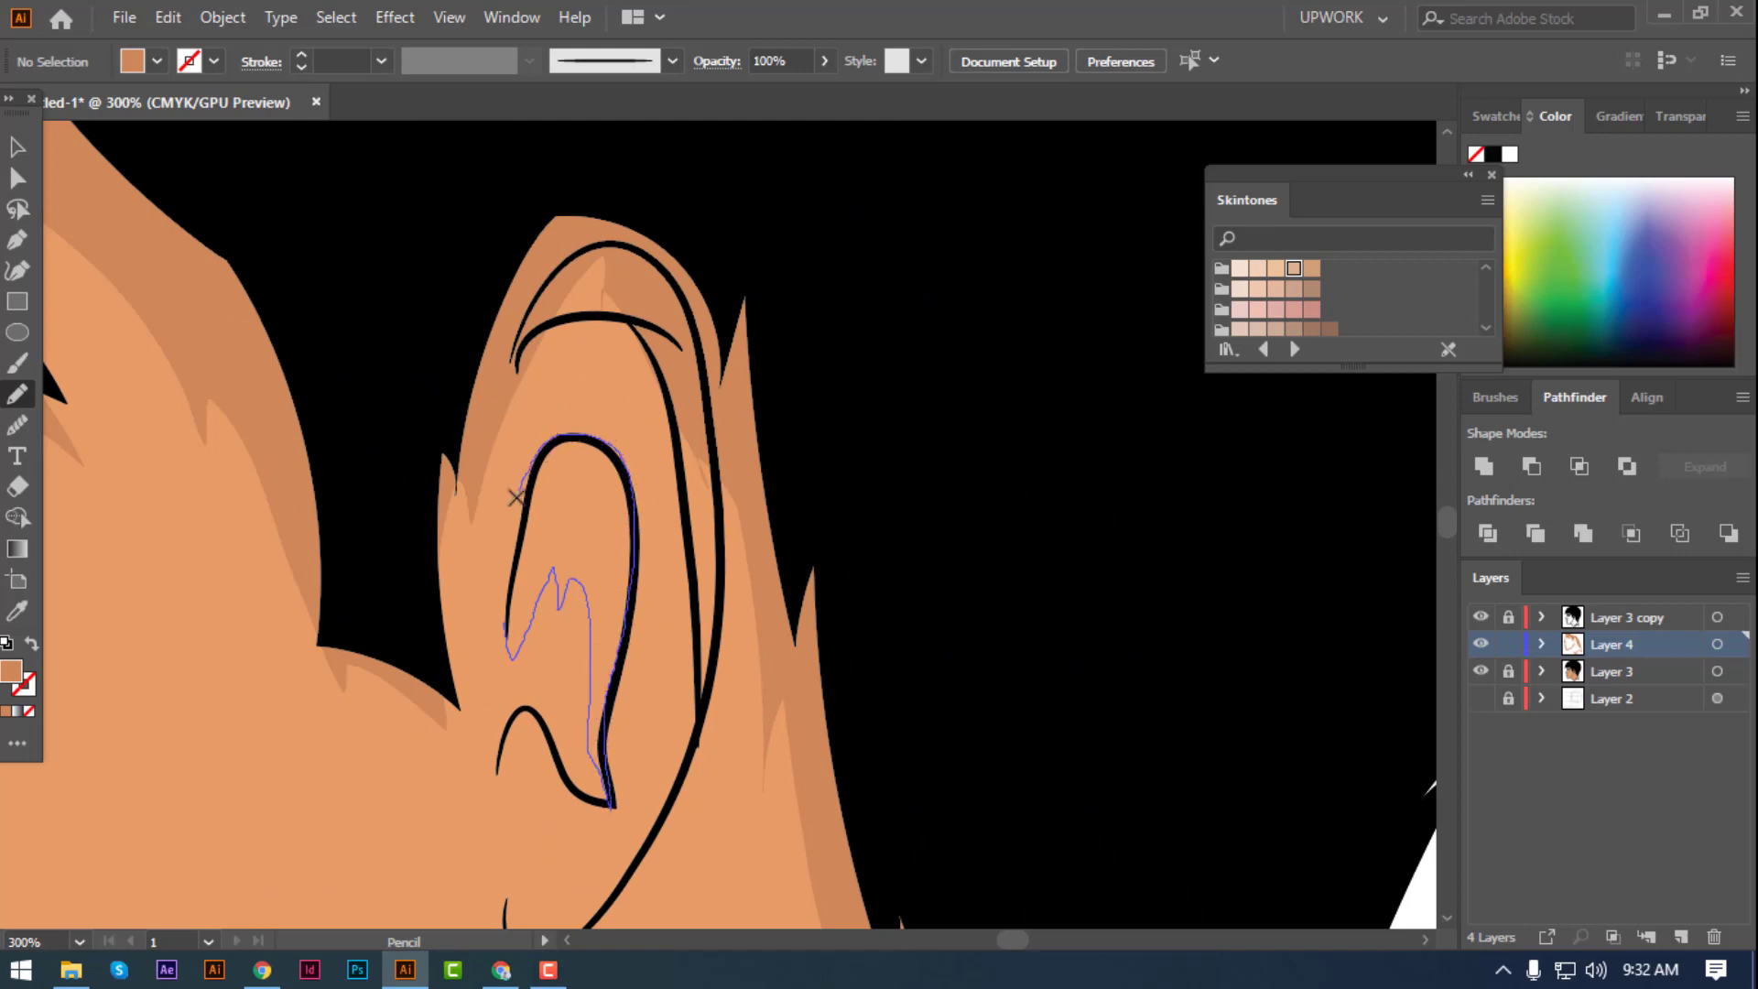
{"action": "left_click_drag", "start_coordinate": [501, 641], "coordinate": [505, 649]}
{"action": "key", "text": "ctrl+minus"}
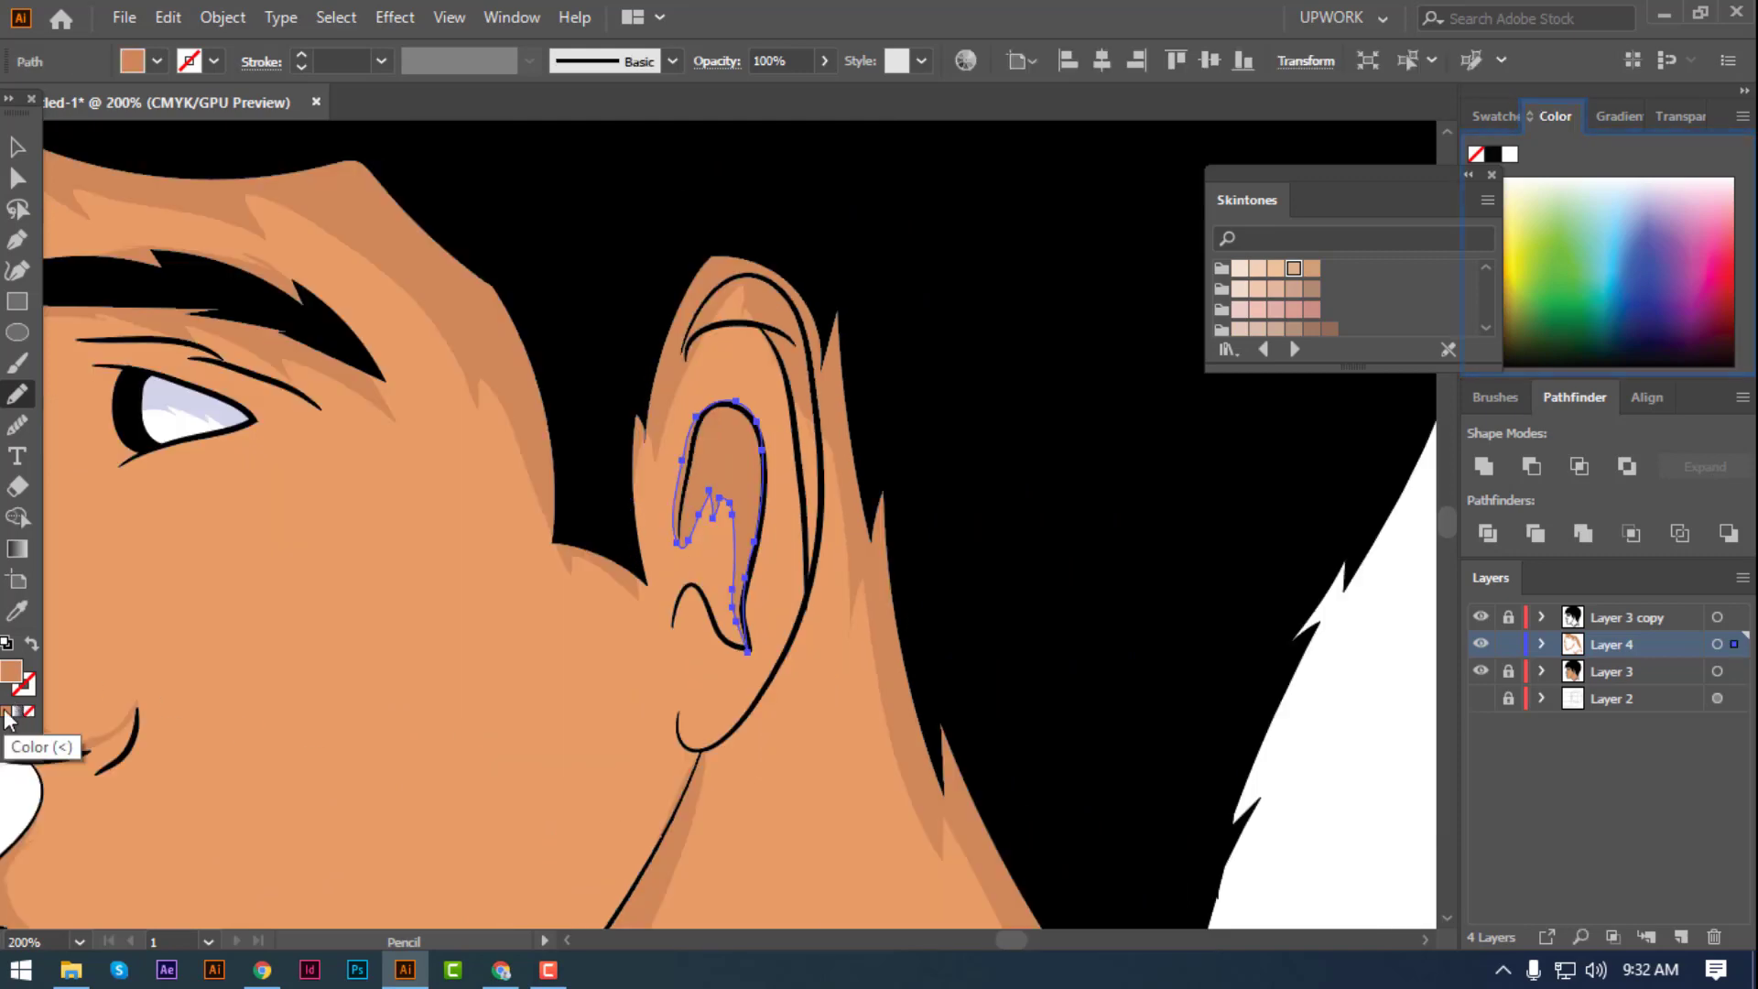
{"action": "key", "text": "ctrl+plus"}
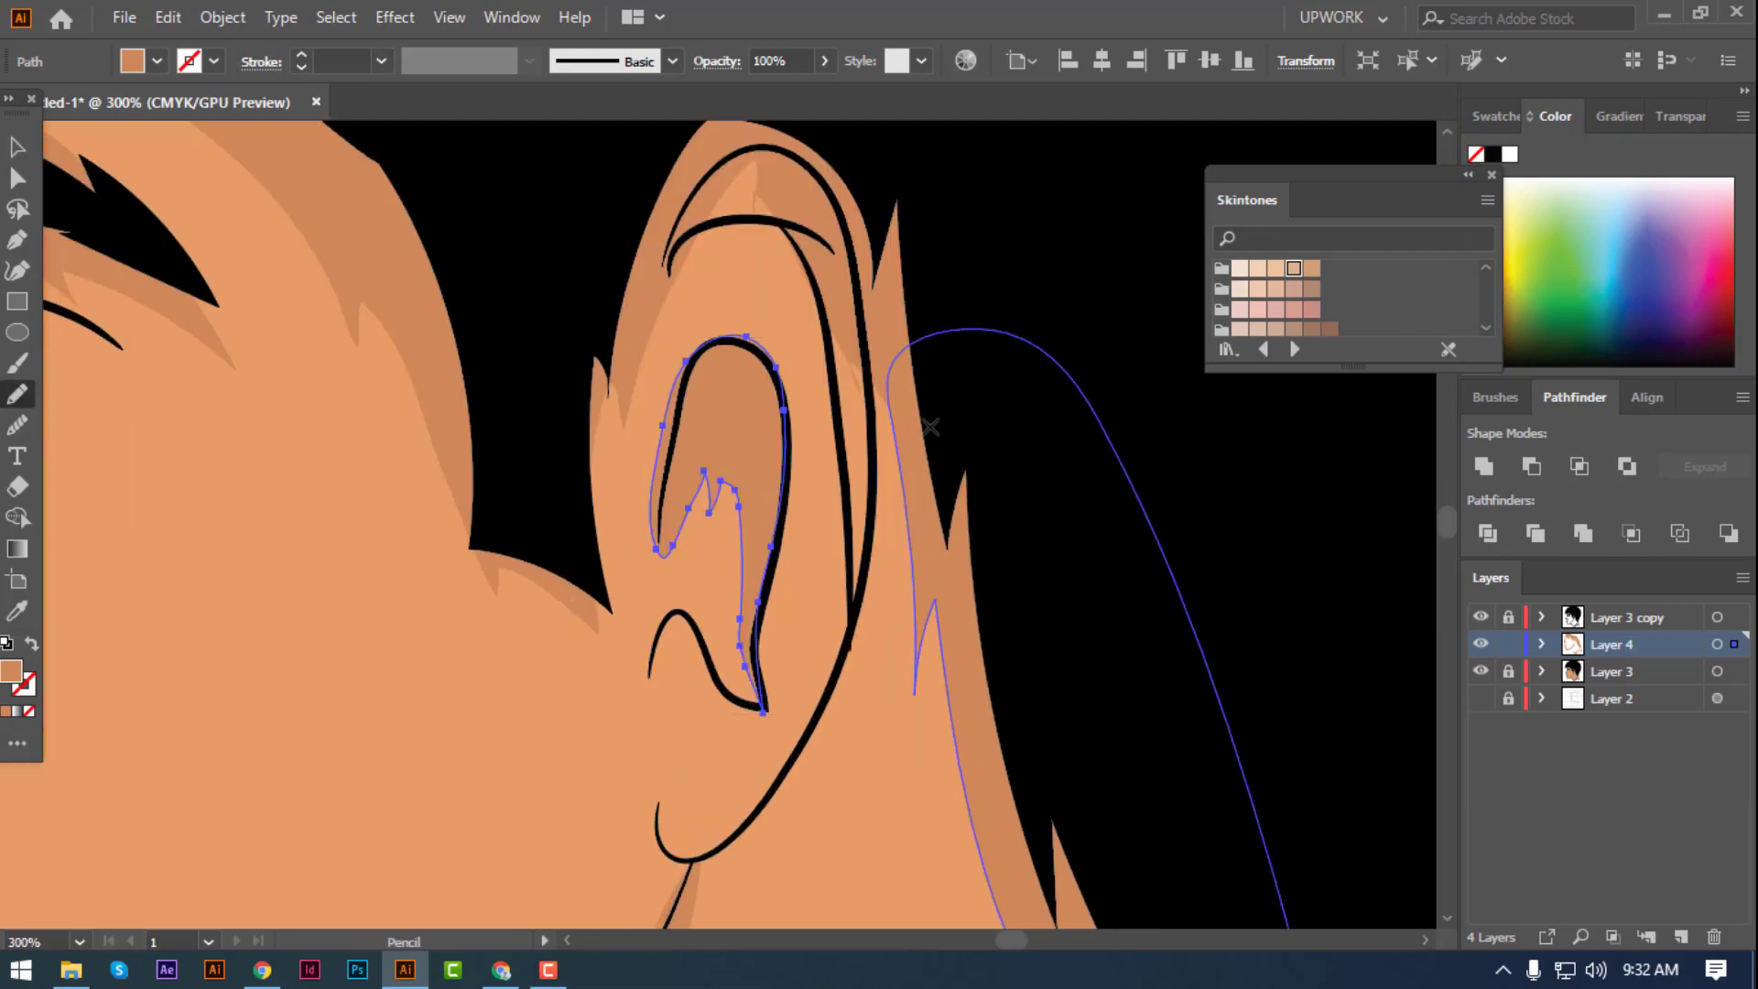
- Shade the ear's outer rim and fill it with the shadow colour
{"action": "left_click_drag", "start_coordinate": [820, 363], "coordinate": [839, 599]}
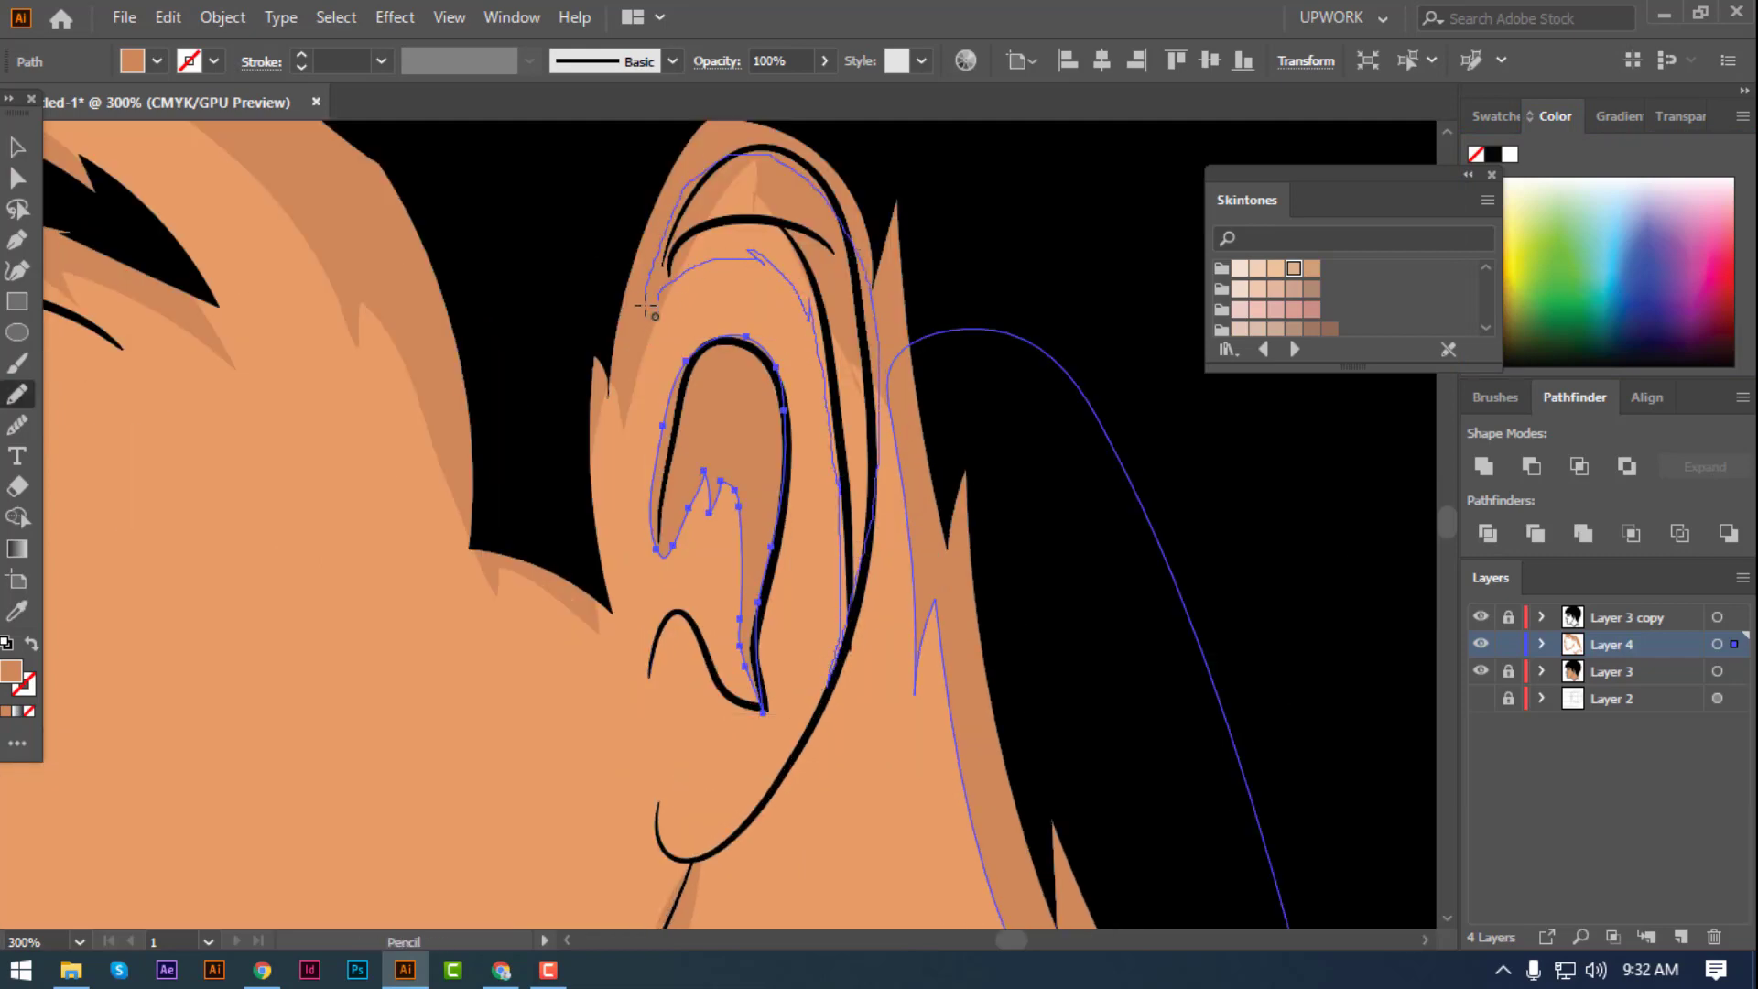
{"action": "left_click_drag", "start_coordinate": [833, 671], "coordinate": [644, 314]}
{"action": "left_click", "coordinate": [7, 710]}
{"action": "key", "text": "ctrl+minus"}
{"action": "key", "text": "ctrl+minus"}
{"action": "key", "text": "ctrl+minus"}
{"action": "key", "text": "ctrl+minus"}
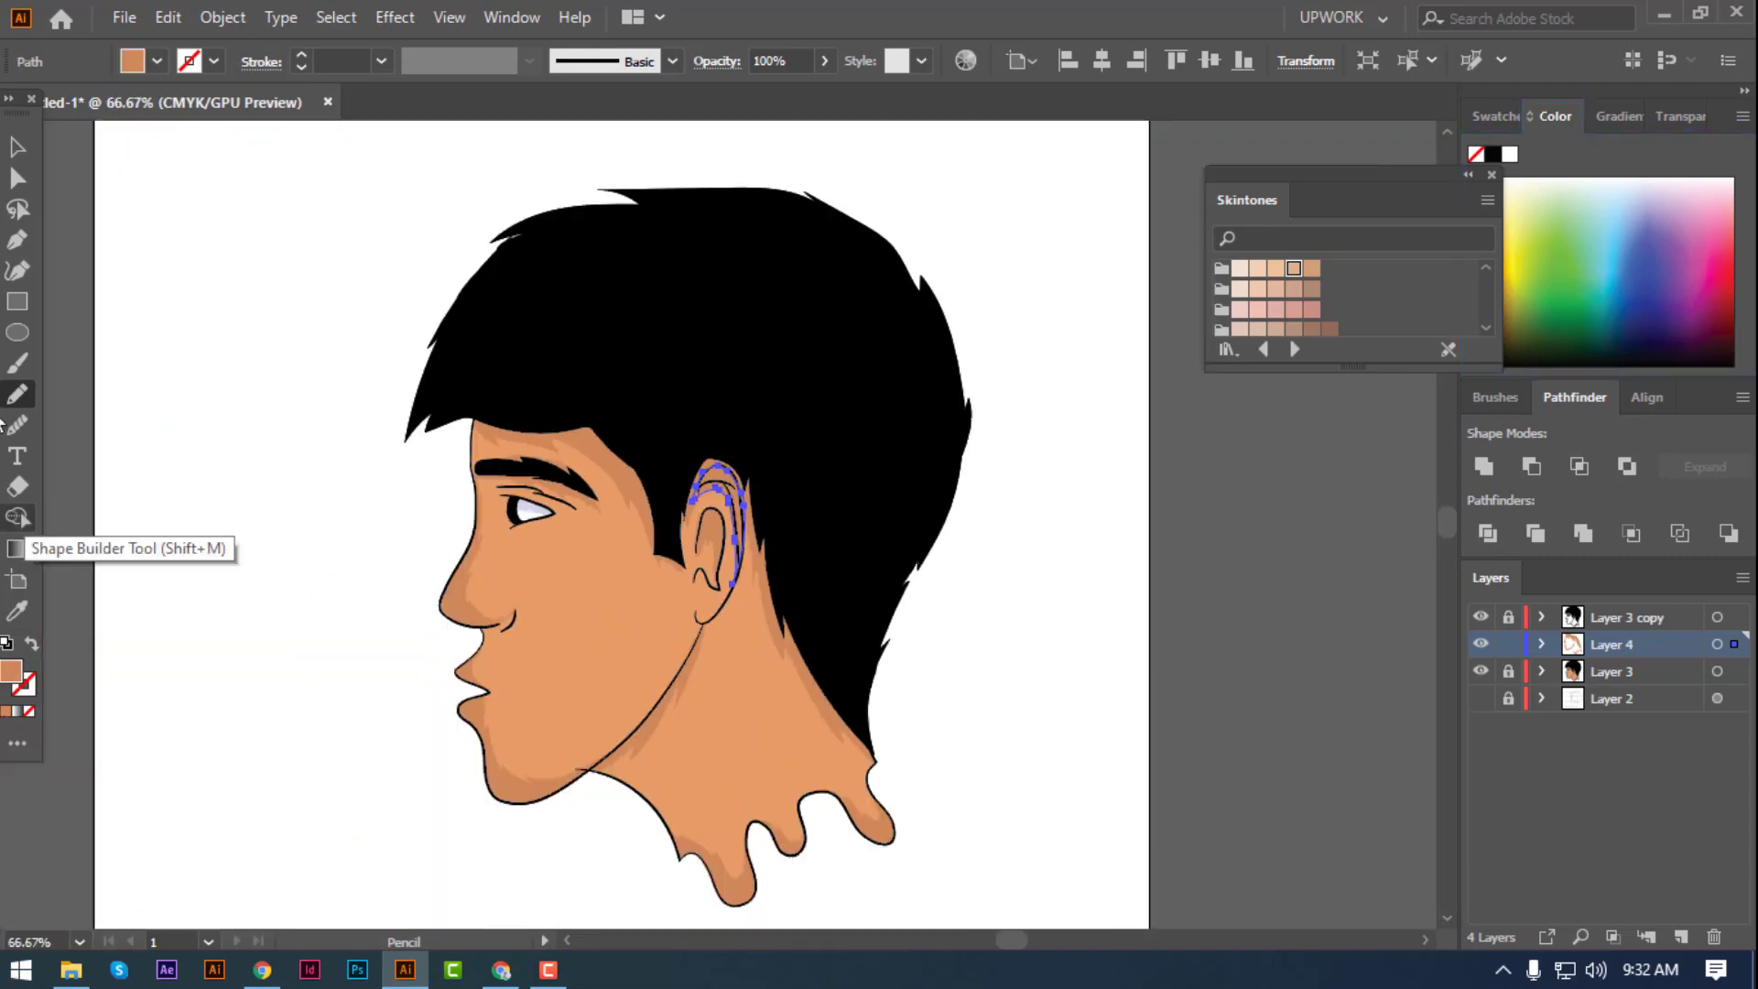
{"action": "left_click", "coordinate": [18, 147]}
{"action": "left_click", "coordinate": [166, 495]}
{"action": "scroll", "coordinate": [240, 530], "scroll_direction": "down", "scroll_amount": 1}
- Draw a shadow shape on the neck just below the earlobe
{"action": "key", "text": "ctrl+plus"}
{"action": "key", "text": "ctrl+plus"}
{"action": "key", "text": "ctrl+plus"}
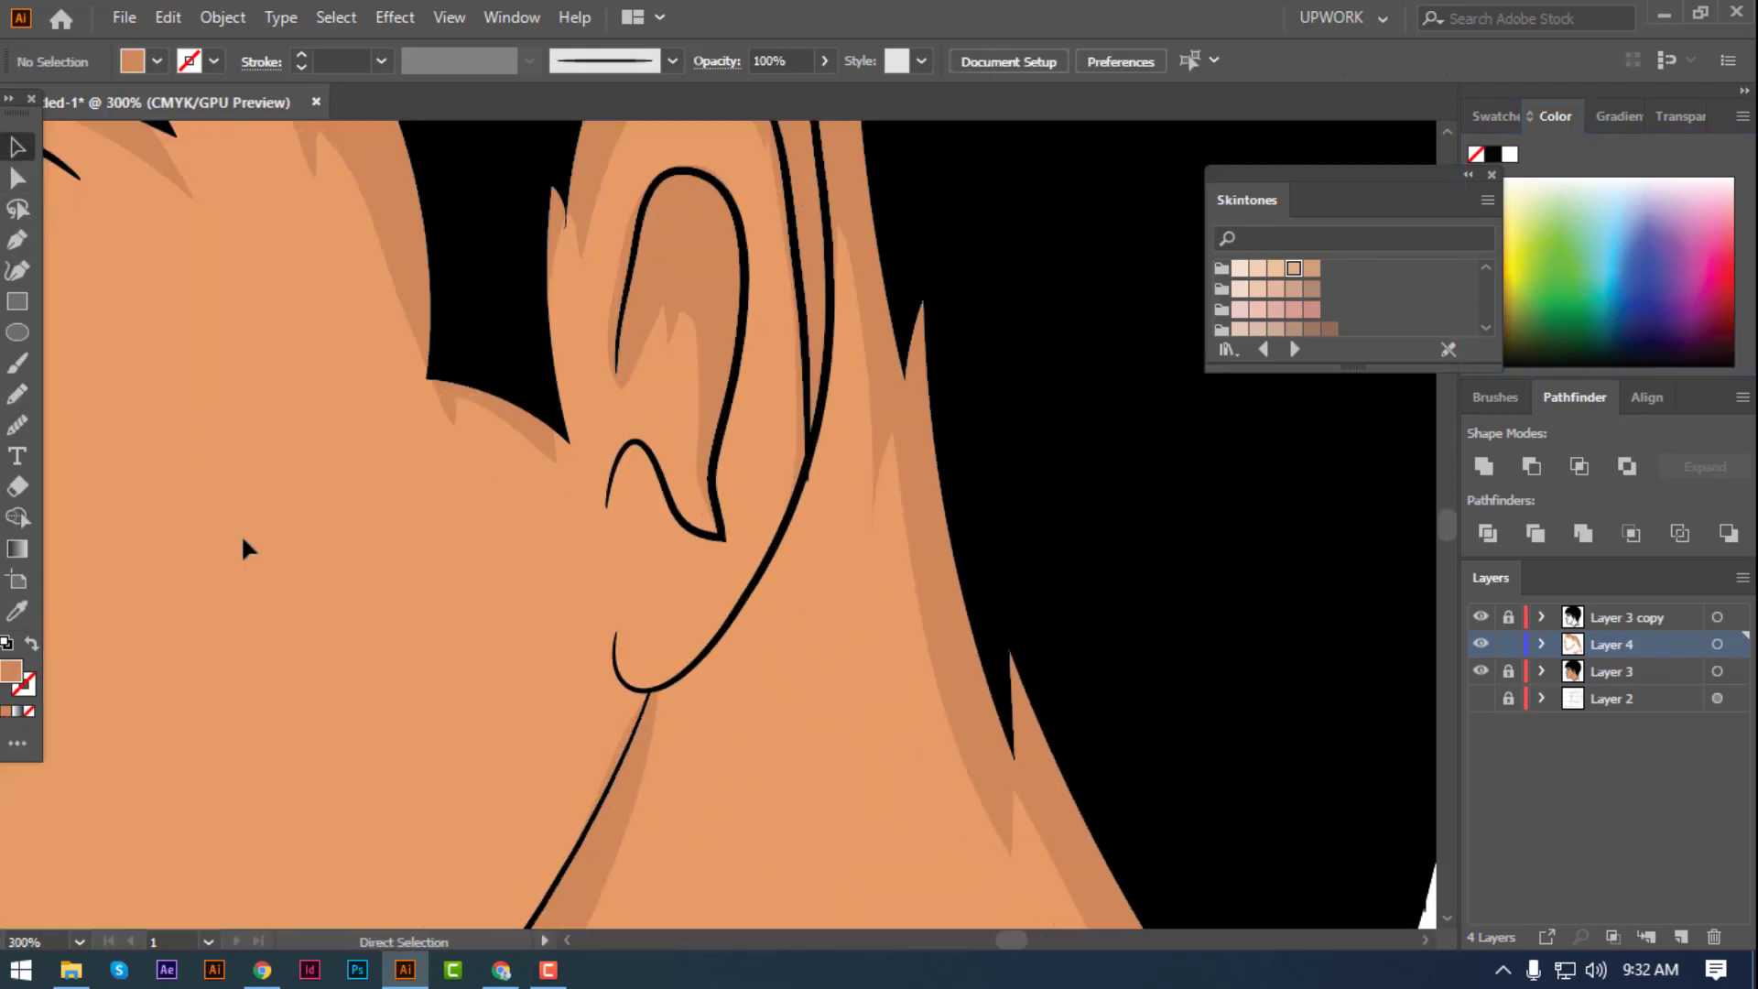
{"action": "key", "text": "n"}
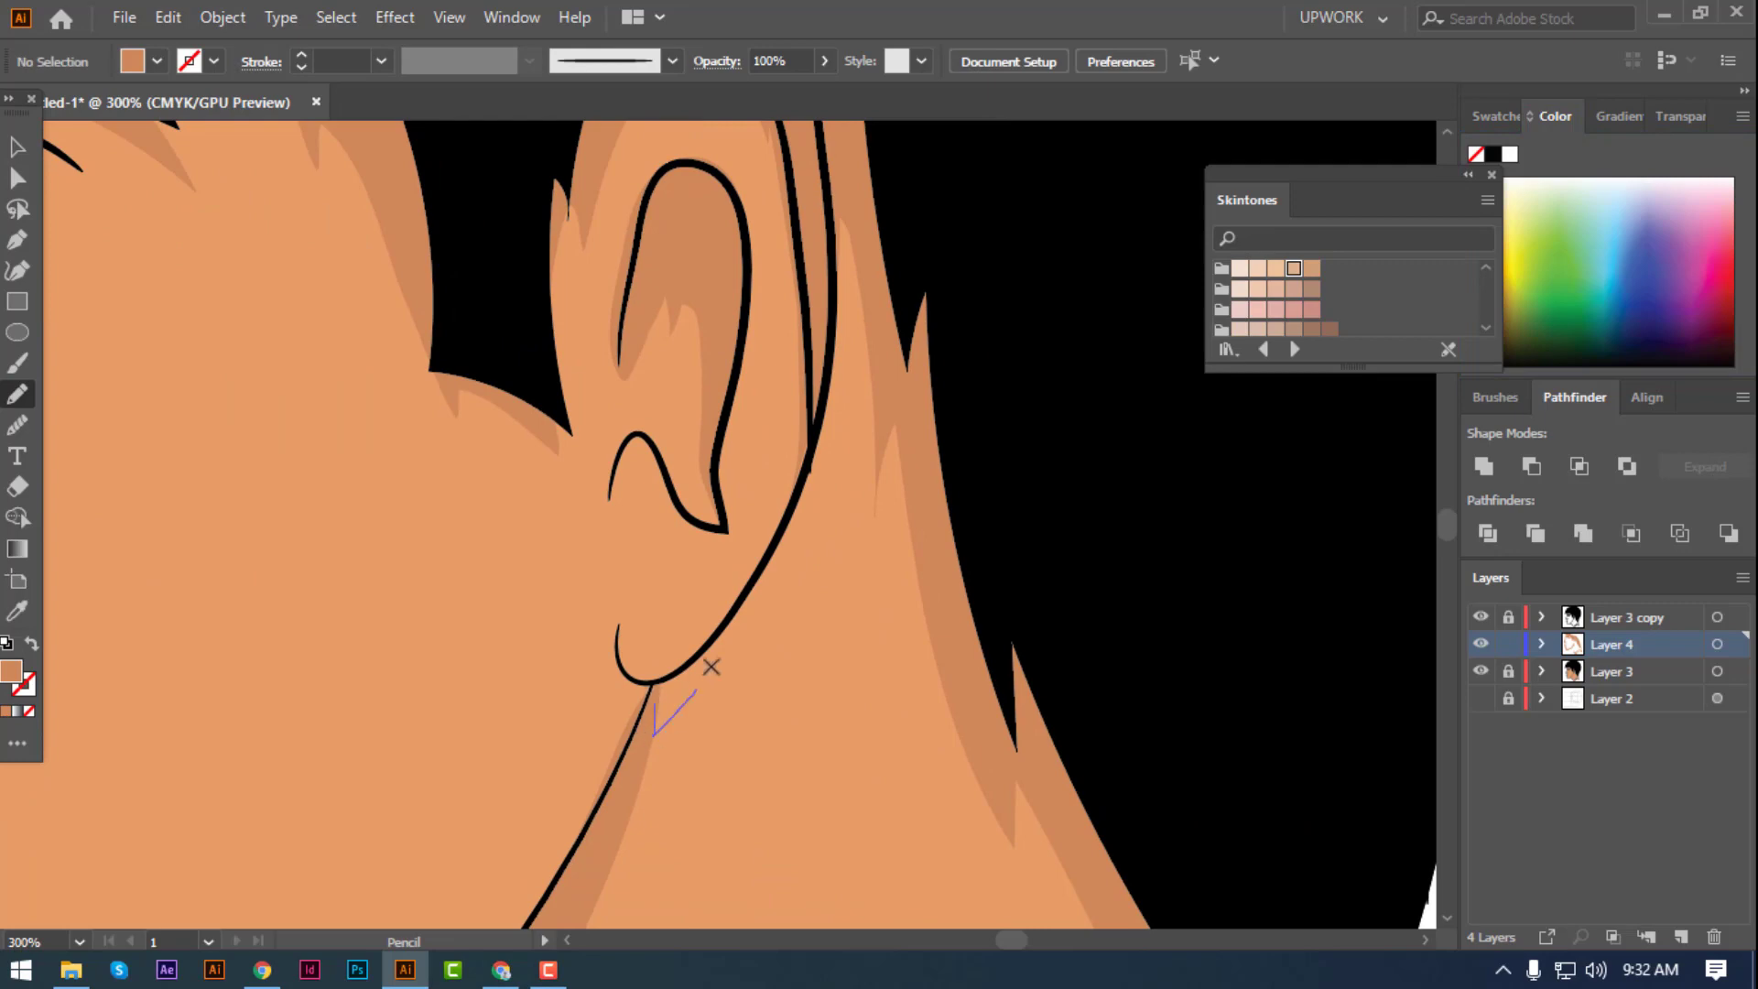
{"action": "mouse_move", "coordinate": [711, 667]}
{"action": "left_mouse_down"}
{"action": "mouse_move", "coordinate": [773, 596]}
{"action": "mouse_move", "coordinate": [848, 318]}
{"action": "mouse_move", "coordinate": [735, 593]}
{"action": "left_mouse_up"}
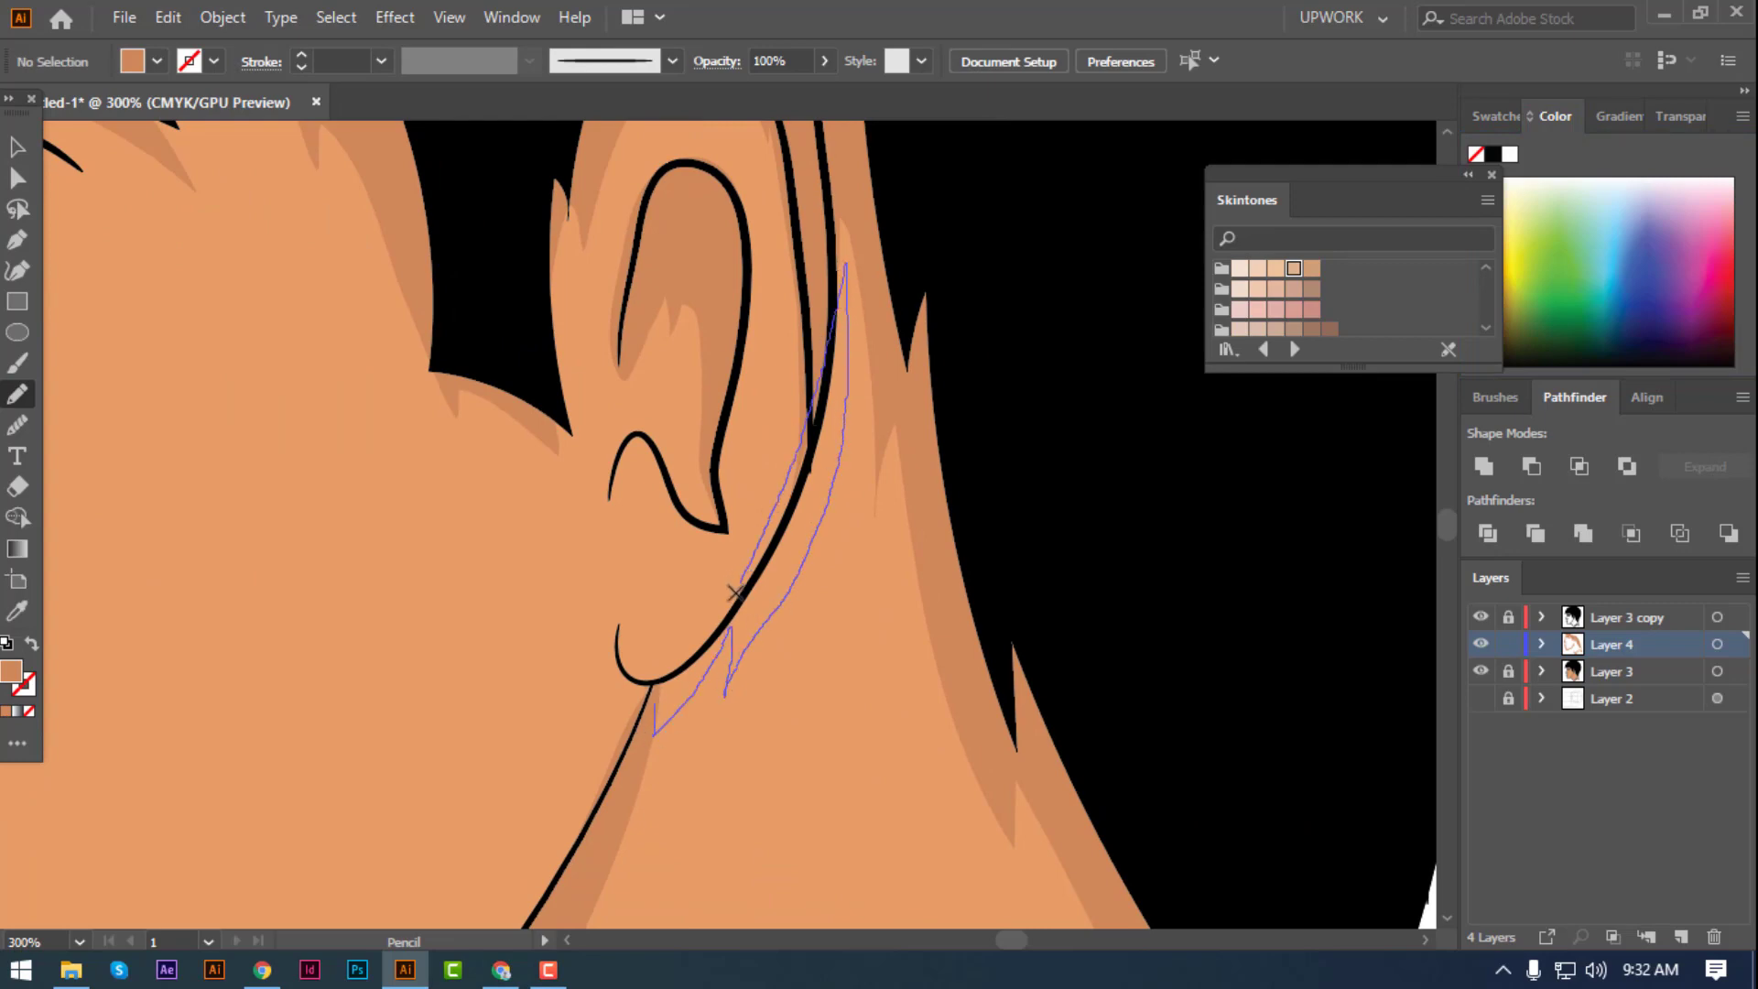
{"action": "left_click_drag", "start_coordinate": [644, 723], "coordinate": [646, 728]}
{"action": "scroll", "coordinate": [143, 474], "scroll_direction": "up", "scroll_amount": 5}
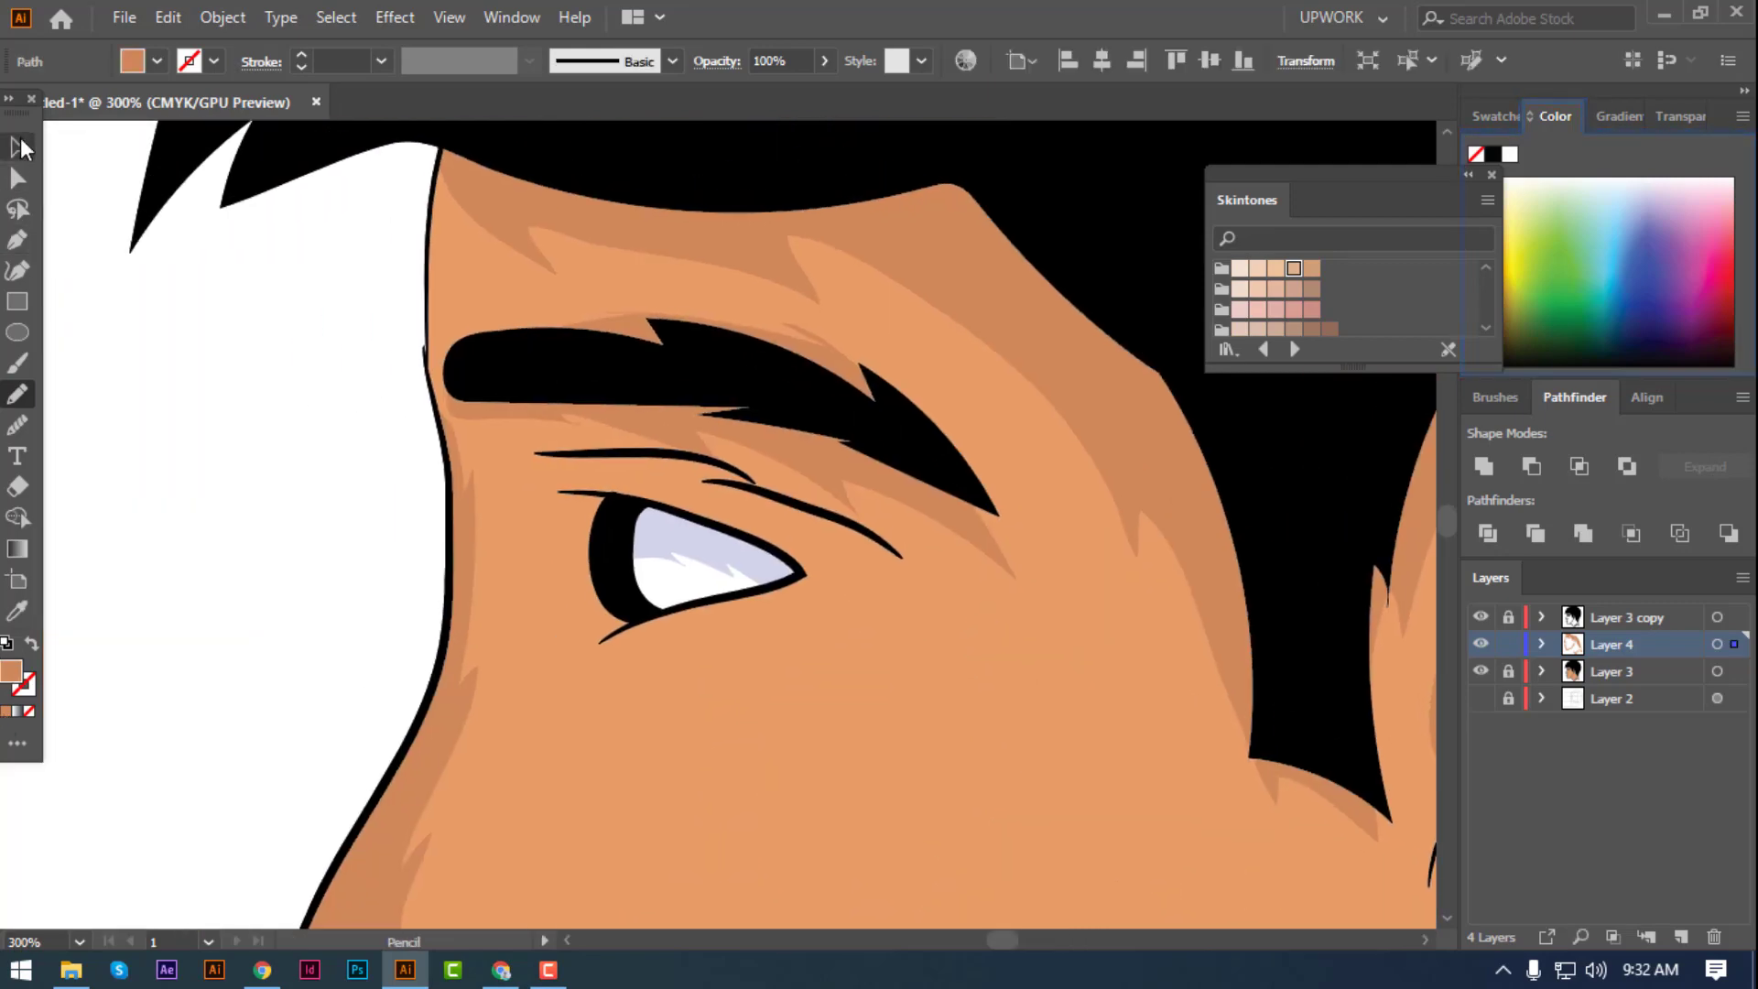
- Draw a shadow around the lower eyelid and fill it with the shadow colour
{"action": "scroll", "coordinate": [143, 474], "scroll_direction": "left", "scroll_amount": 3}
{"action": "key", "text": "ctrl+plus"}
{"action": "scroll", "coordinate": [137, 509], "scroll_direction": "down", "scroll_amount": 1}
{"action": "key", "text": "n"}
{"action": "mouse_move", "coordinate": [483, 400]}
{"action": "left_mouse_down"}
{"action": "mouse_move", "coordinate": [436, 552]}
{"action": "mouse_move", "coordinate": [459, 726]}
{"action": "mouse_move", "coordinate": [897, 561]}
{"action": "mouse_move", "coordinate": [696, 615]}
{"action": "mouse_move", "coordinate": [480, 402]}
{"action": "left_mouse_up"}
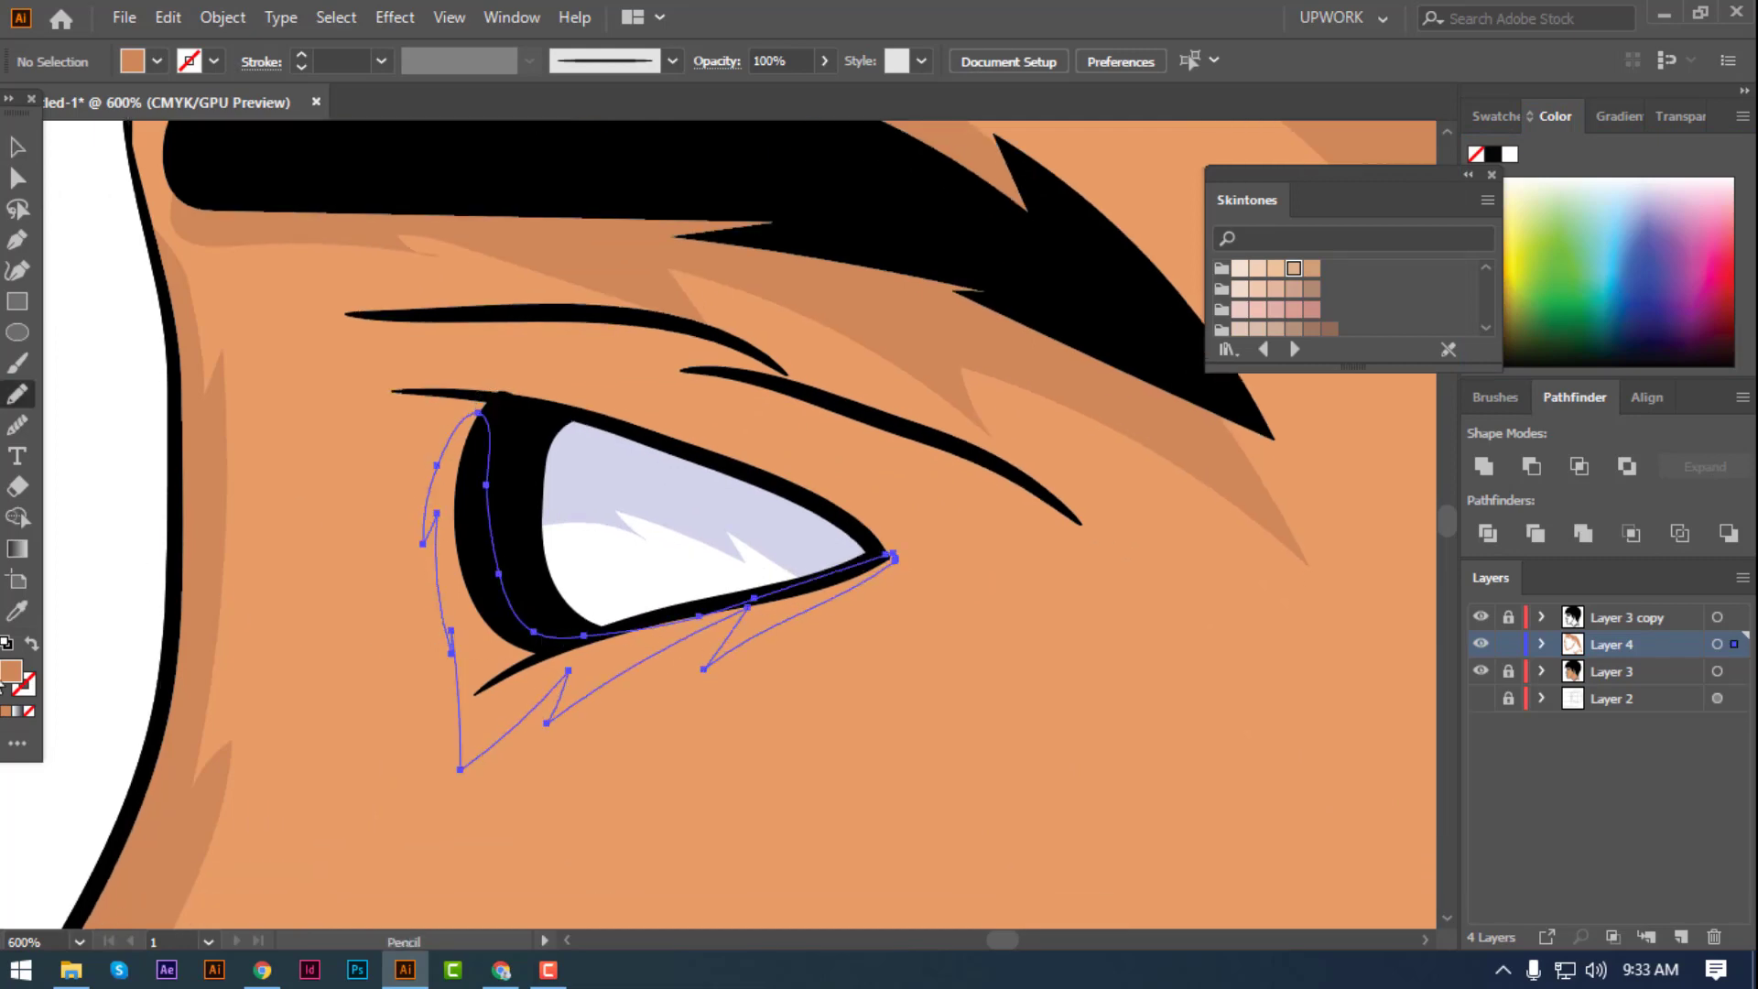
{"action": "left_click", "coordinate": [6, 712]}
{"action": "left_click", "coordinate": [17, 177]}
{"action": "left_click", "coordinate": [117, 490]}
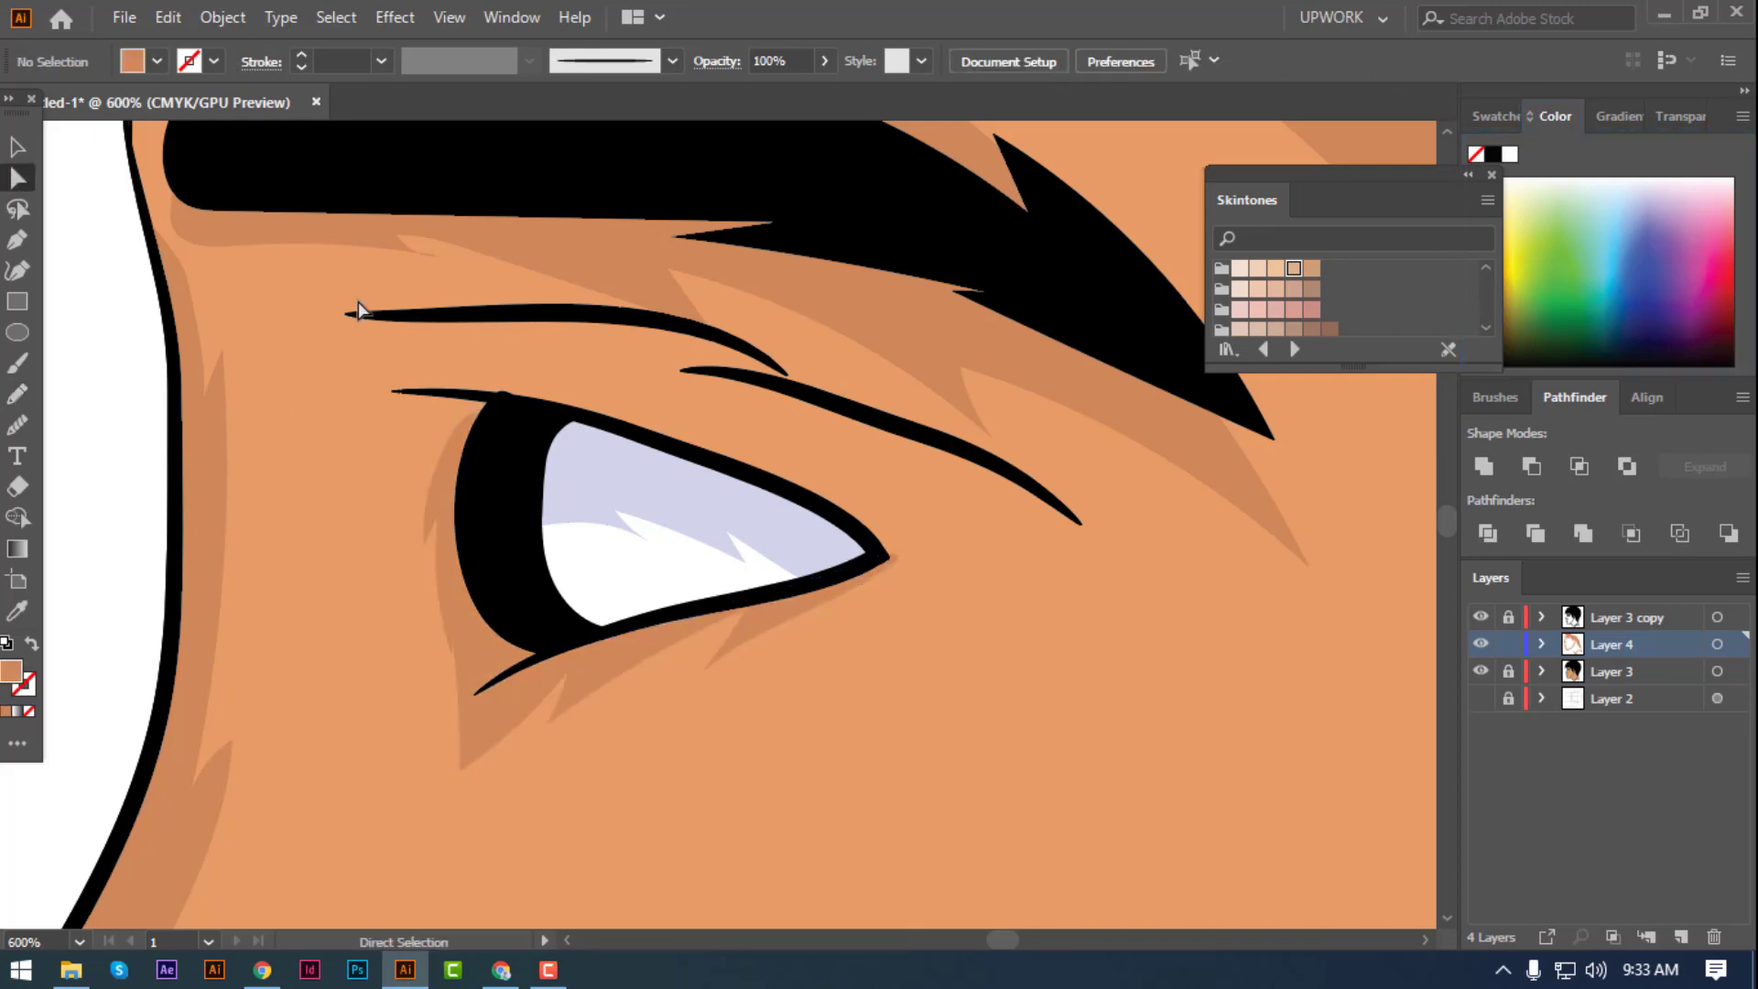
- Add a filled shadow along the crease lines above the eye, then zoom out
{"action": "key", "text": "n"}
{"action": "mouse_move", "coordinate": [407, 314]}
{"action": "left_mouse_down"}
{"action": "mouse_move", "coordinate": [282, 322]}
{"action": "mouse_move", "coordinate": [494, 345]}
{"action": "mouse_move", "coordinate": [883, 459]}
{"action": "mouse_move", "coordinate": [1199, 620]}
{"action": "mouse_move", "coordinate": [386, 313]}
{"action": "left_mouse_up"}
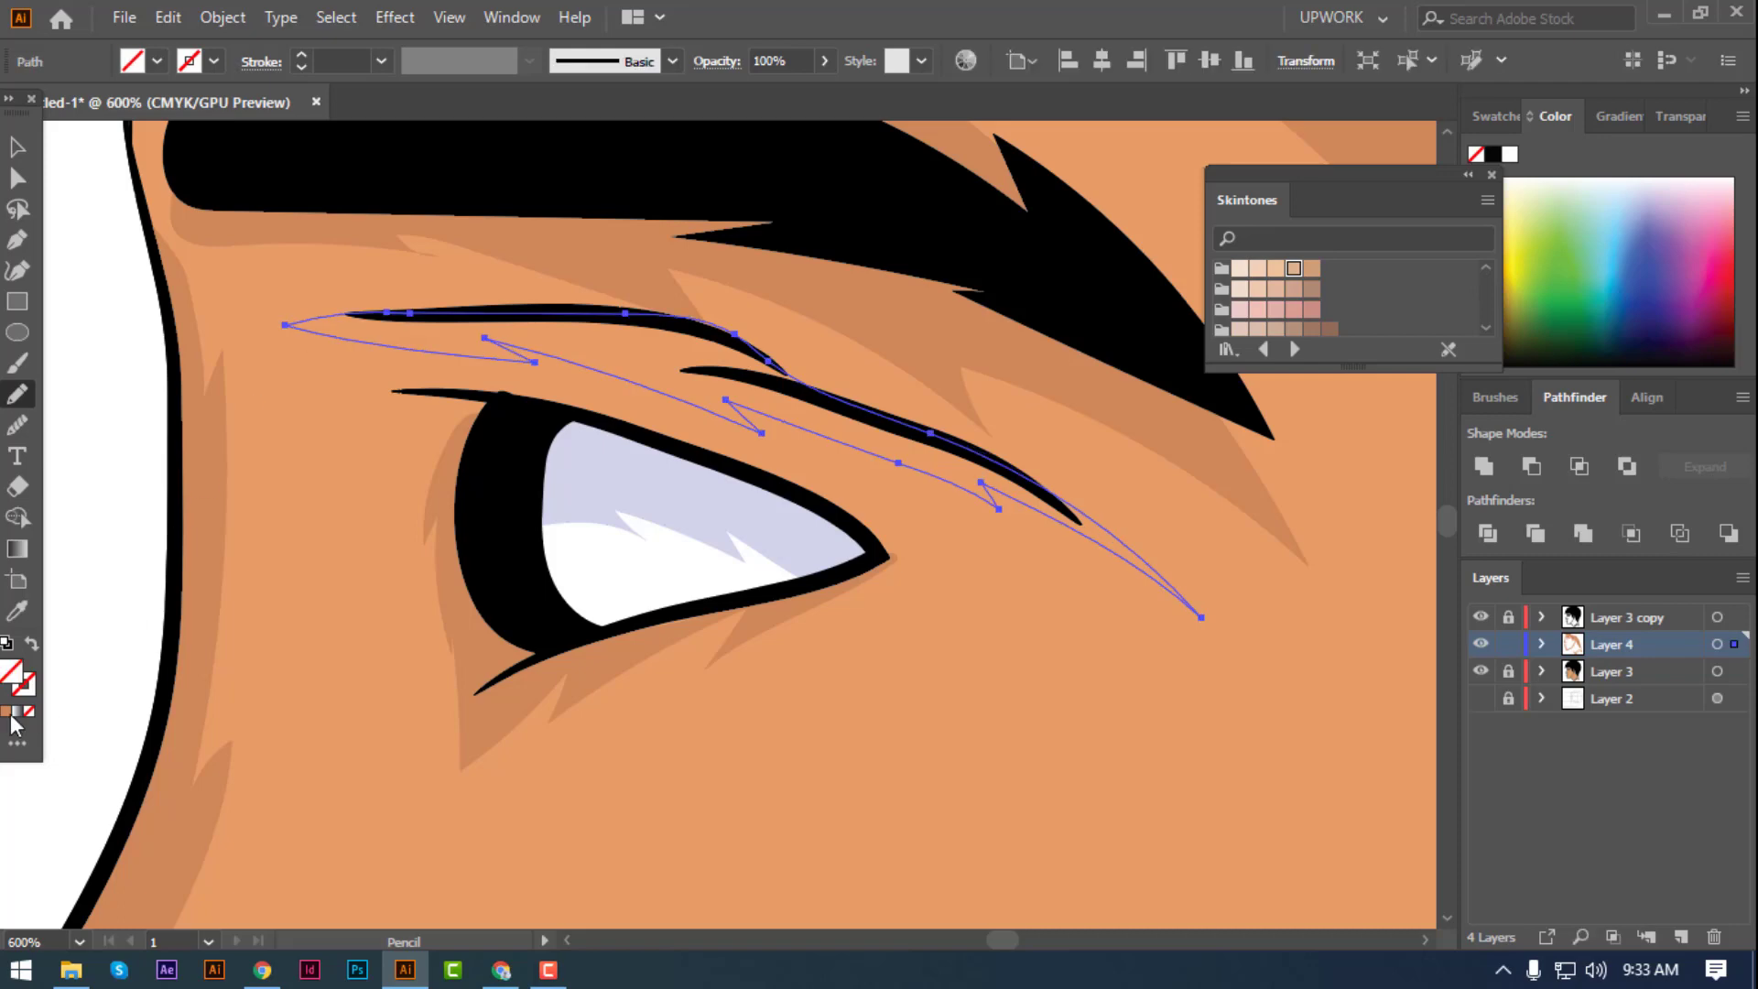
{"action": "left_click", "coordinate": [8, 711]}
{"action": "left_click", "coordinate": [17, 146]}
{"action": "left_click", "coordinate": [112, 364]}
{"action": "key", "text": "ctrl+0"}
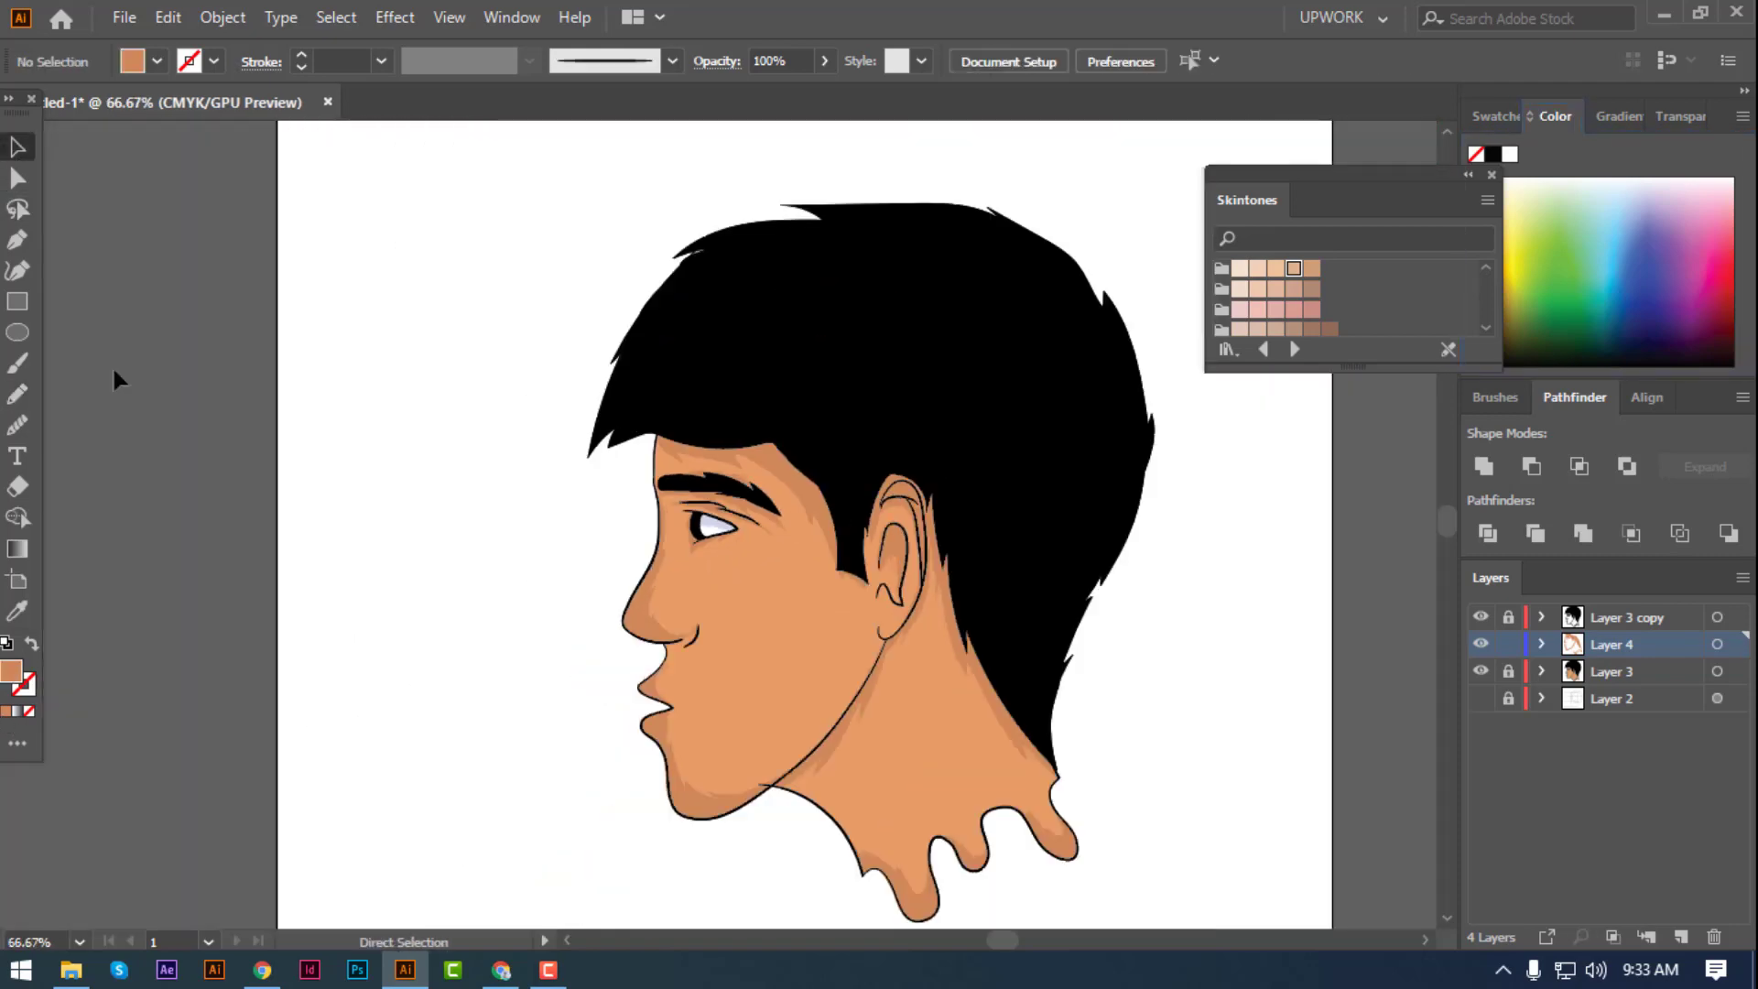
{"action": "key", "text": "ctrl+minus"}
- Recolor all Layer 4 shadow artwork, raising the skin shadow's saturation to about 61%
{"action": "left_click", "coordinate": [1718, 645]}
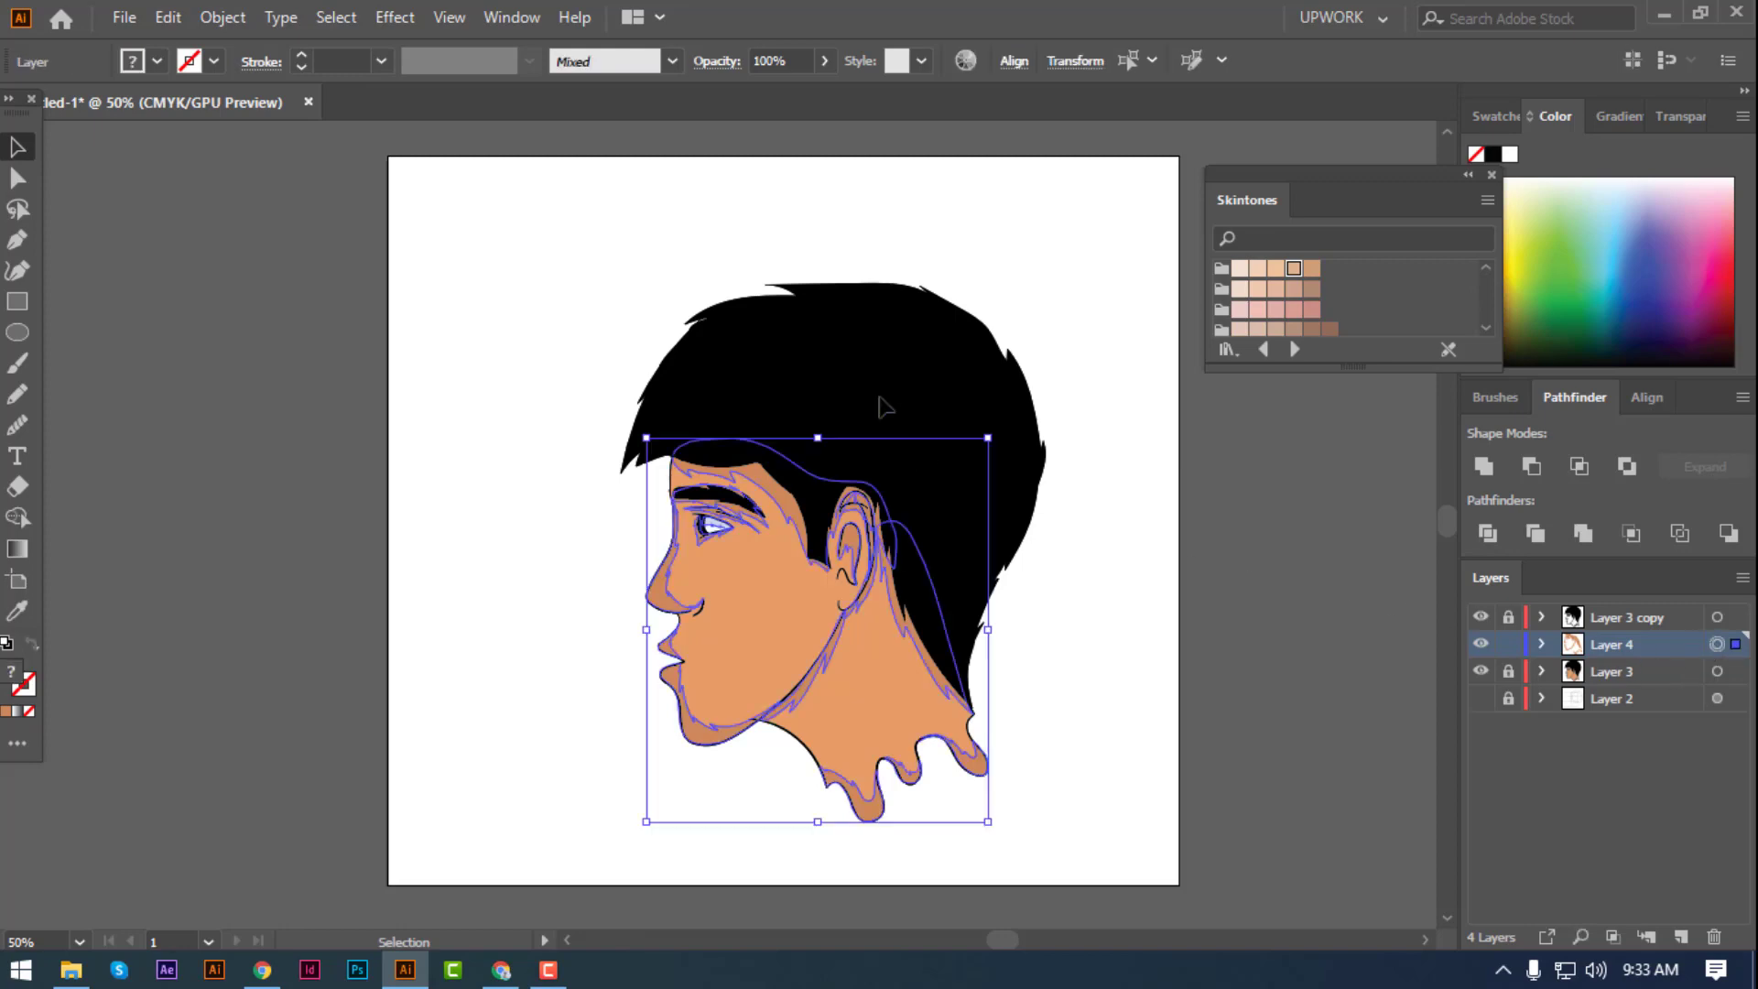
{"action": "left_click", "coordinate": [965, 61]}
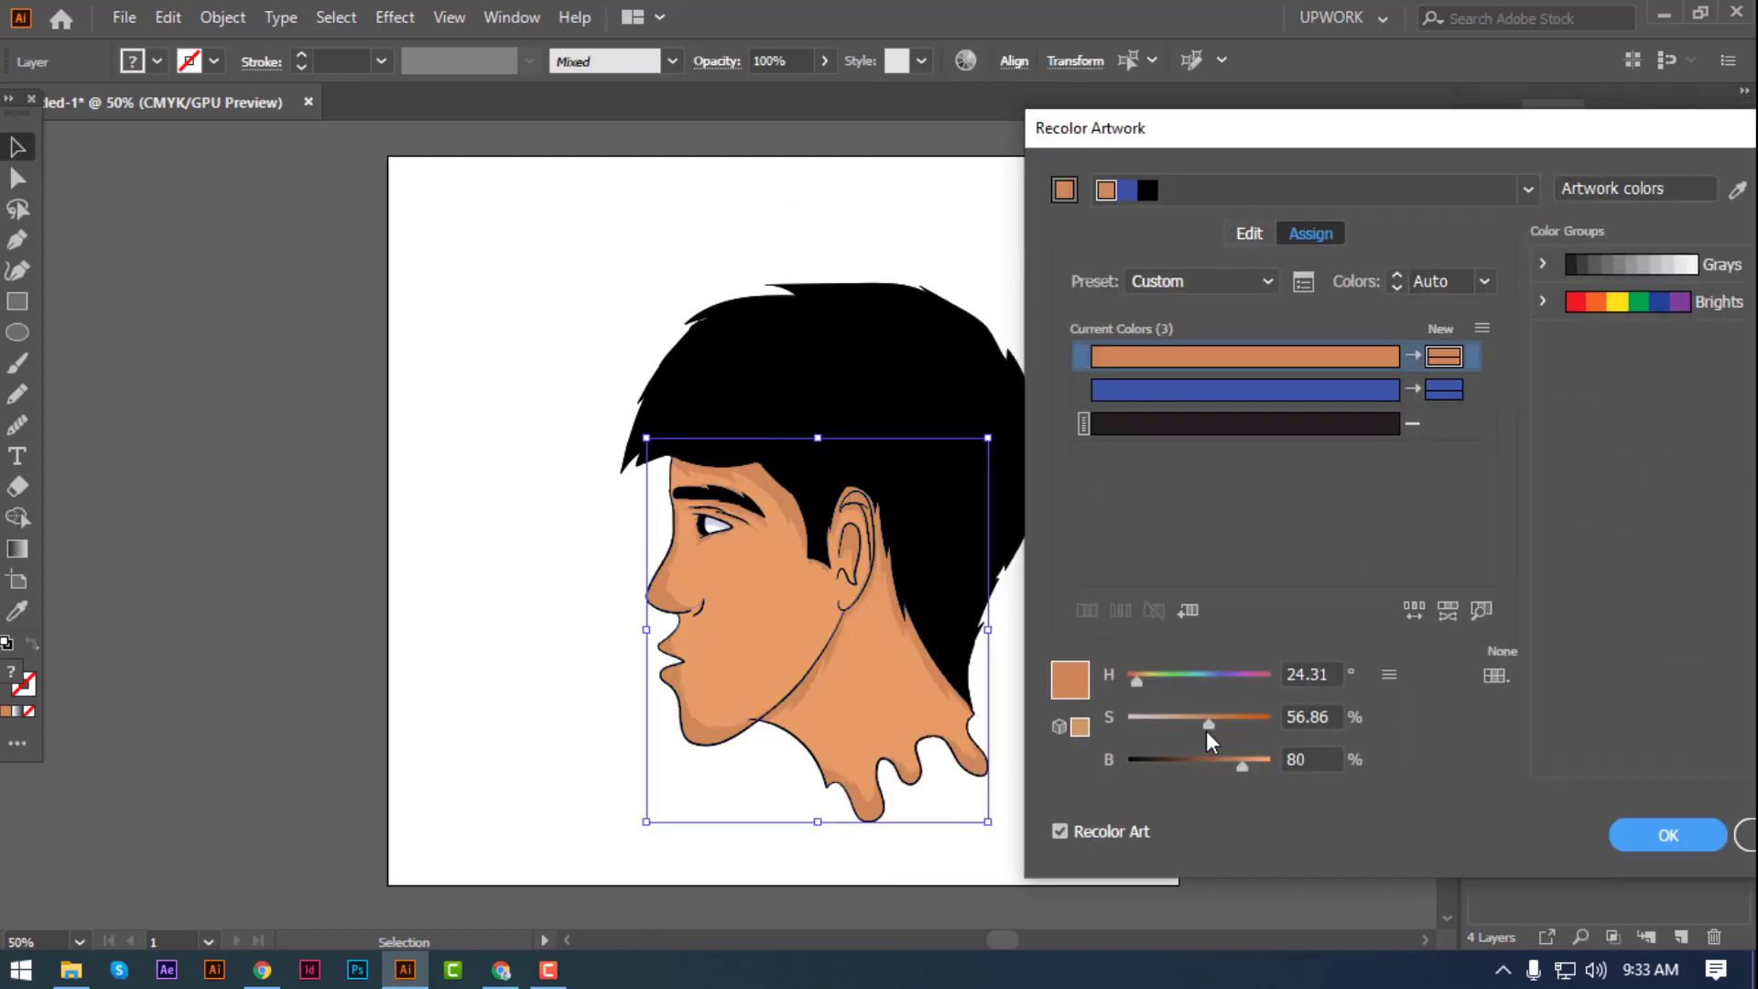
{"action": "left_click_drag", "start_coordinate": [1206, 724], "coordinate": [1215, 723]}
{"action": "left_click", "coordinate": [1668, 835]}
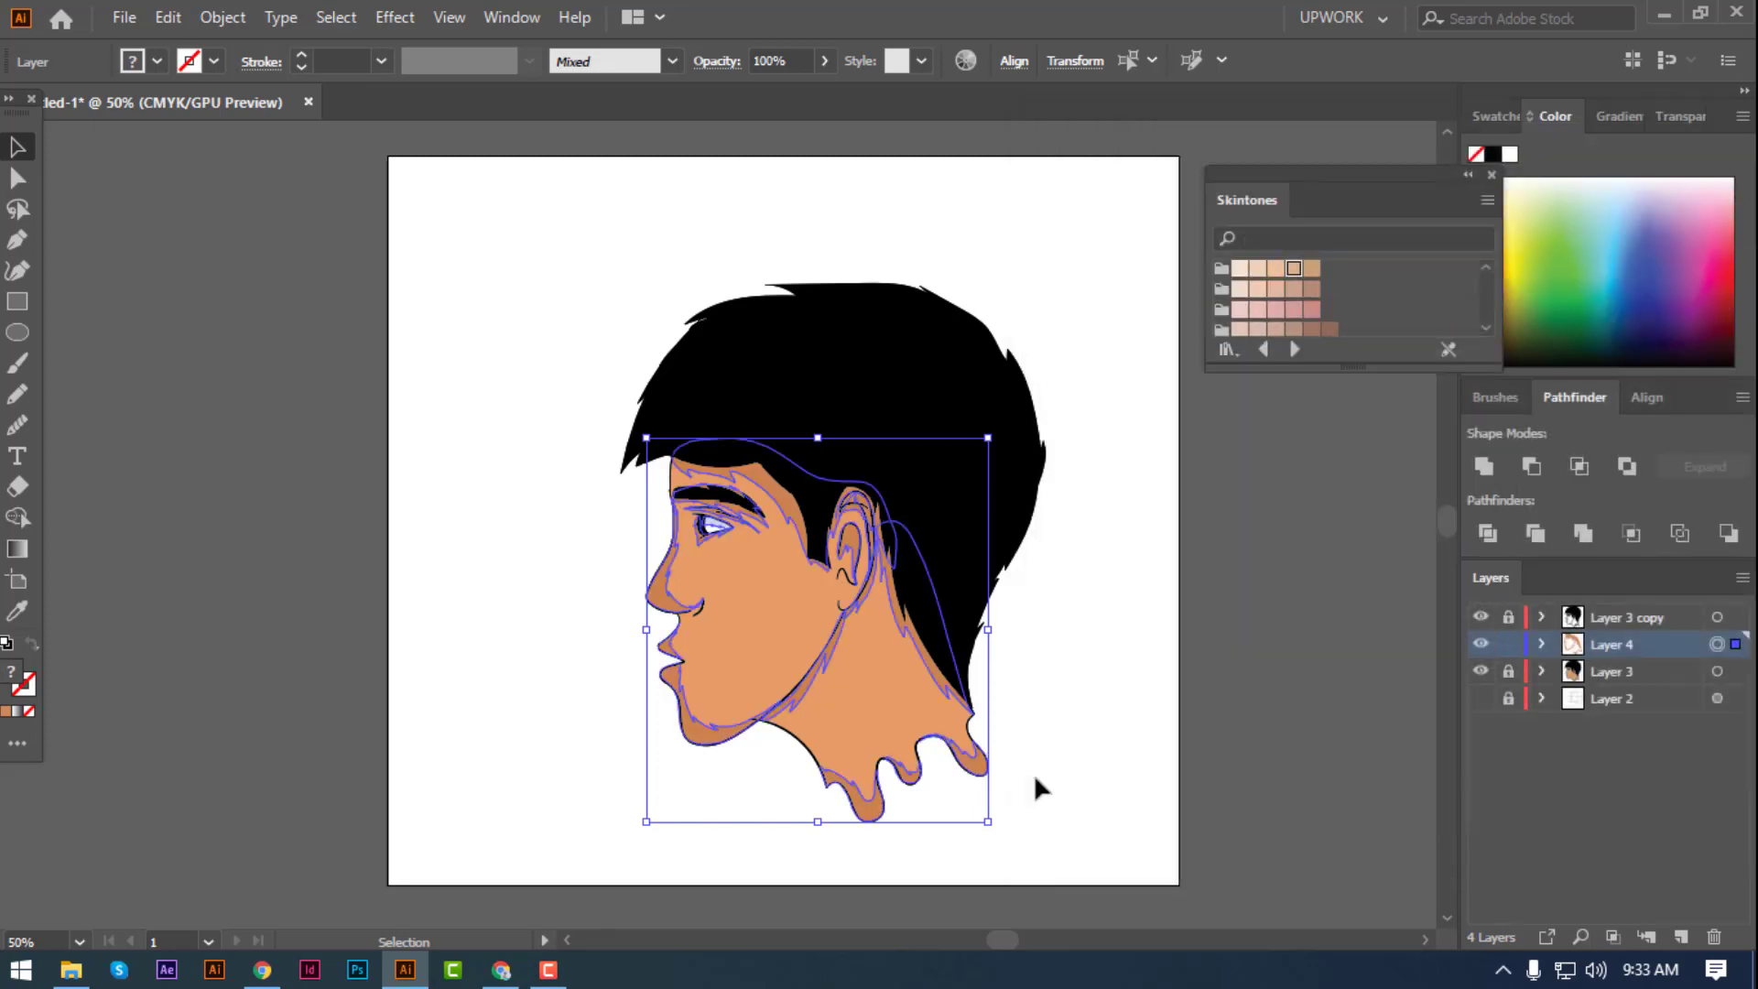
{"action": "left_click", "coordinate": [1035, 773]}
{"action": "key", "text": "ctrl+equal"}
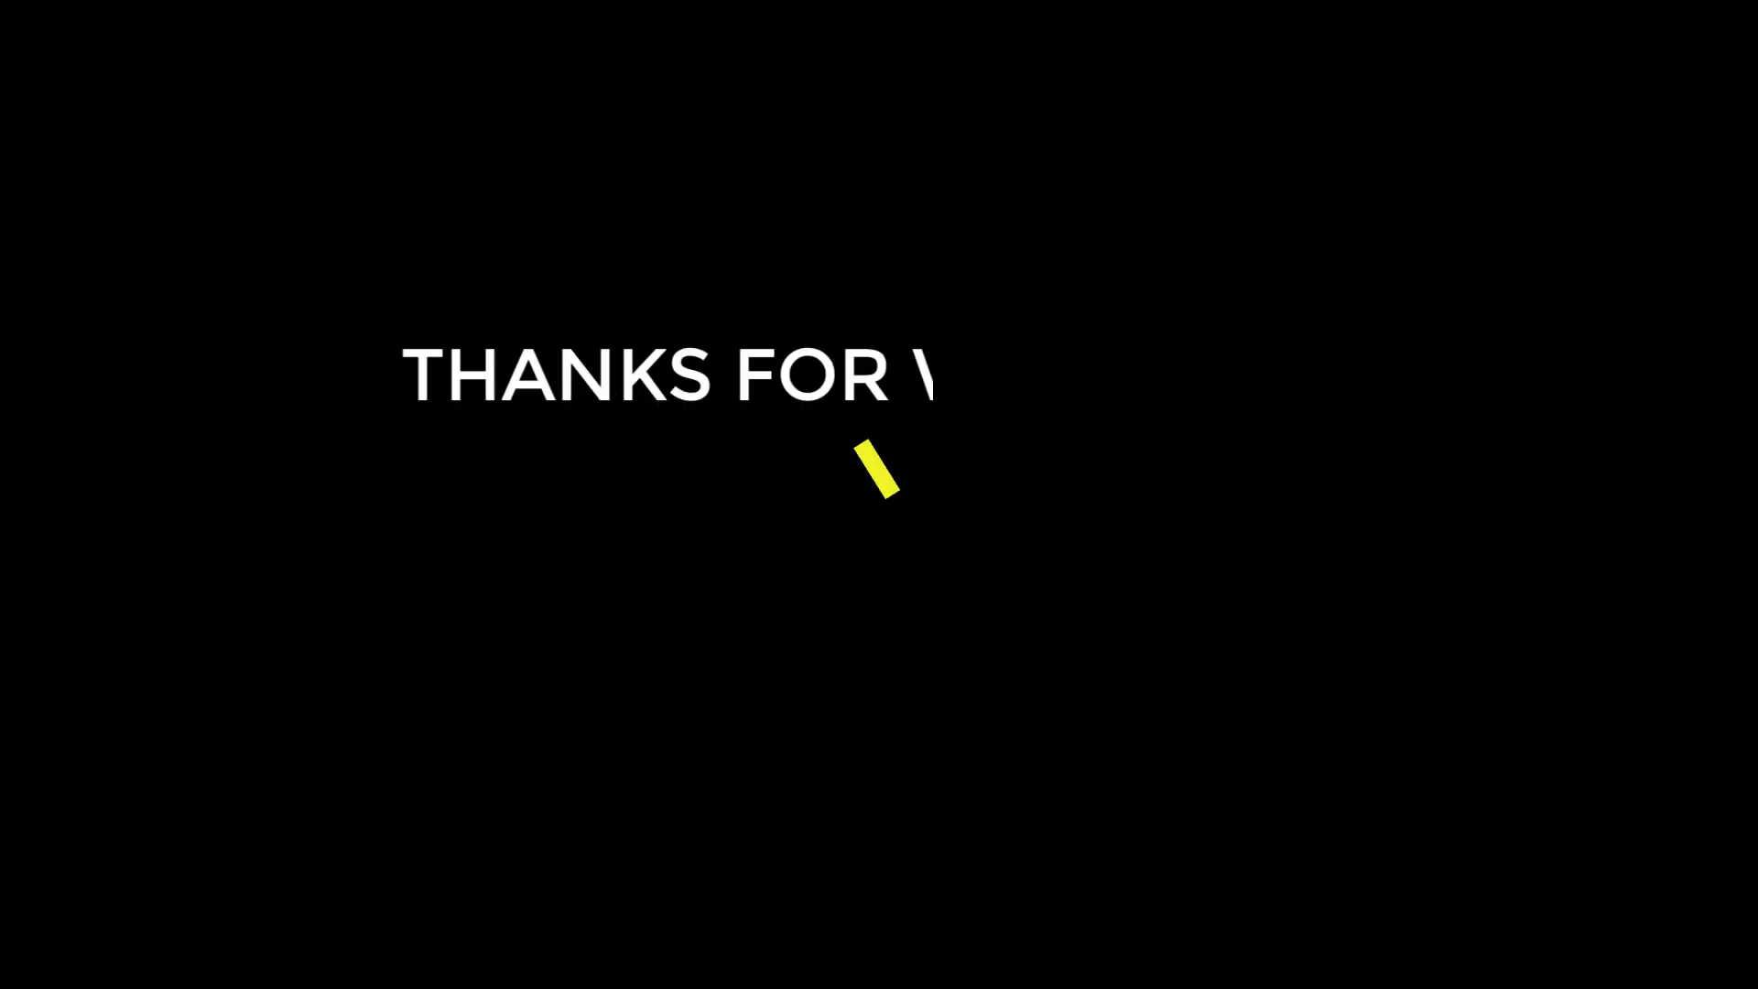